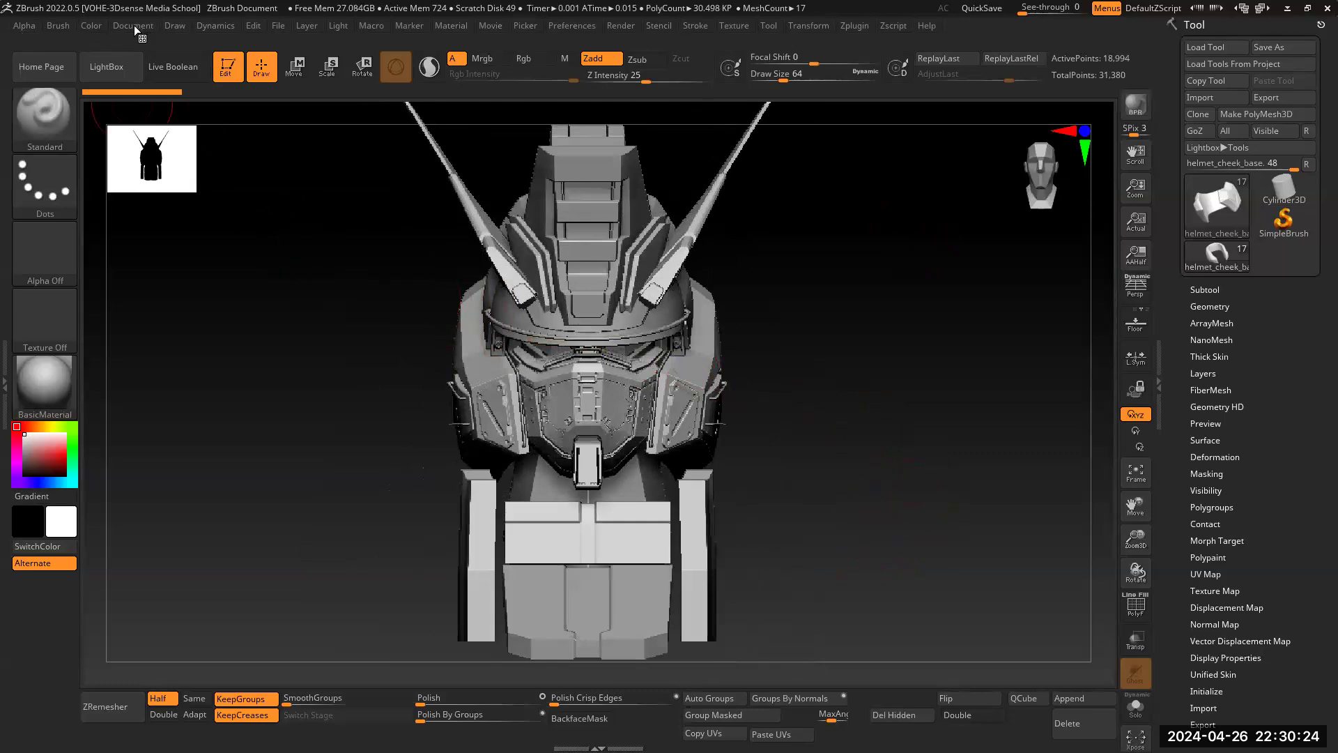
Step: Double the document size, clear the canvas, and redraw the robot head in Edit mode
mouse_move(845, 477)
left_mouse_down()
mouse_move(887, 484)
mouse_move(832, 455)
left_mouse_up()
left_click(139, 27)
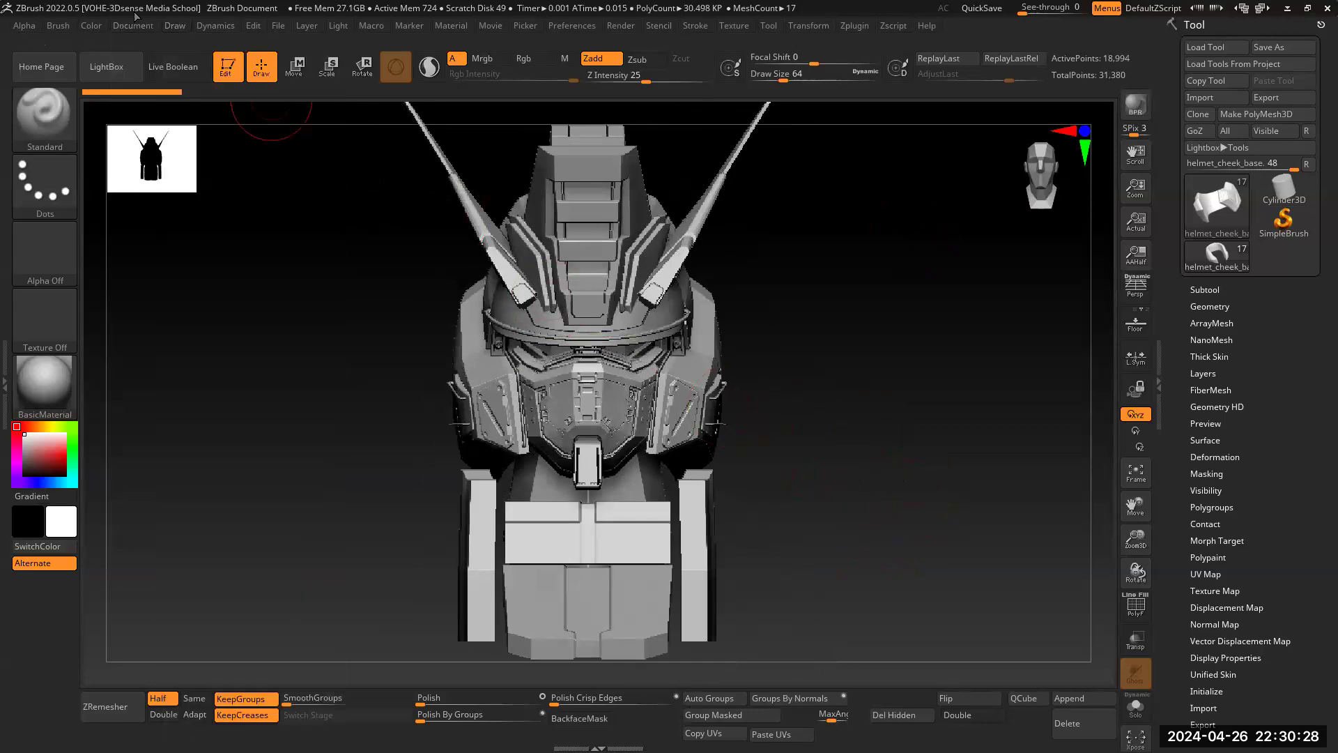
left_click(128, 27)
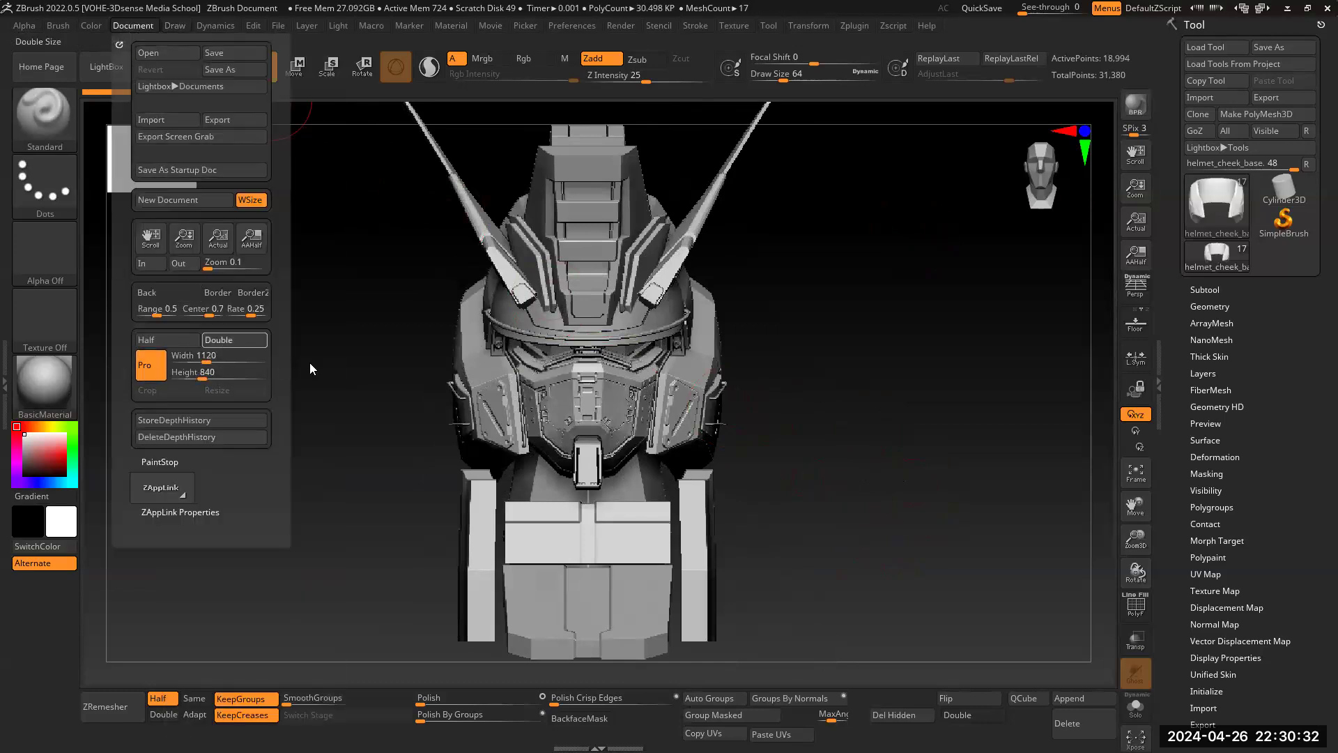
left_click(704, 415)
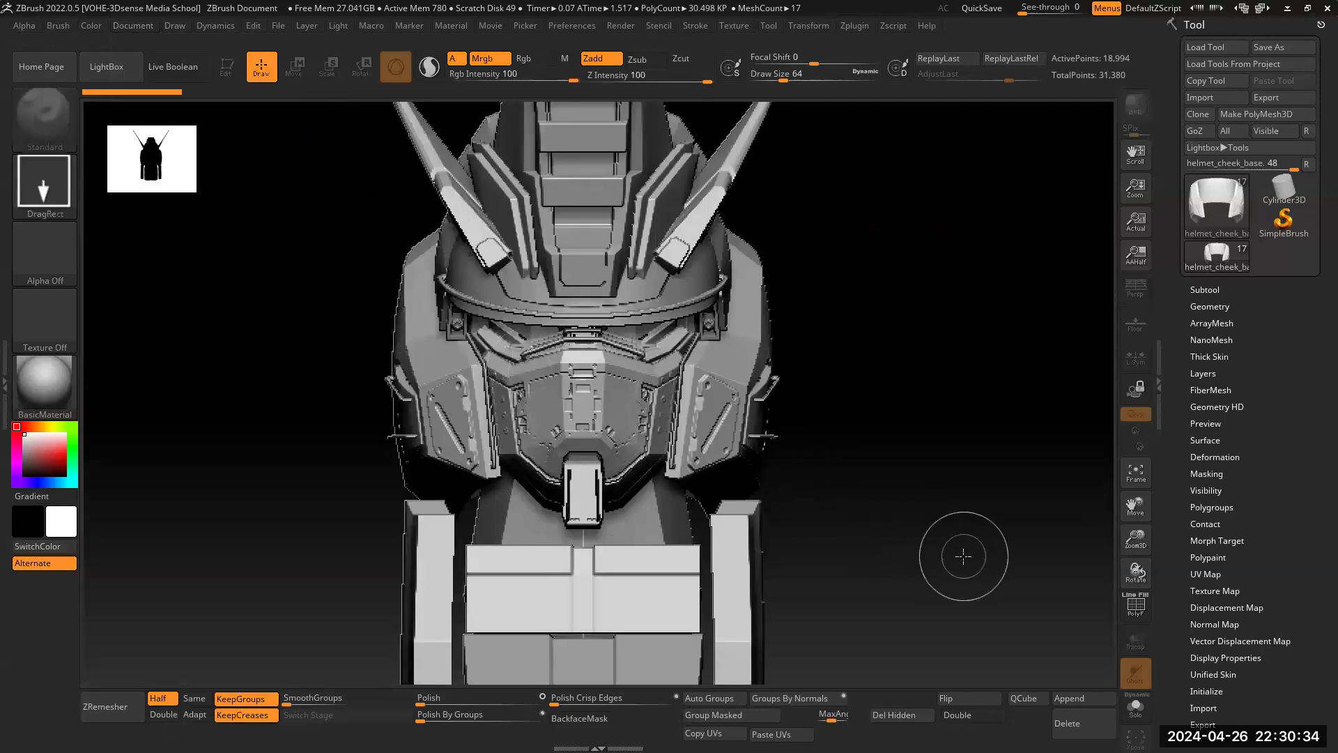
left_click_drag(877, 383, 886, 623)
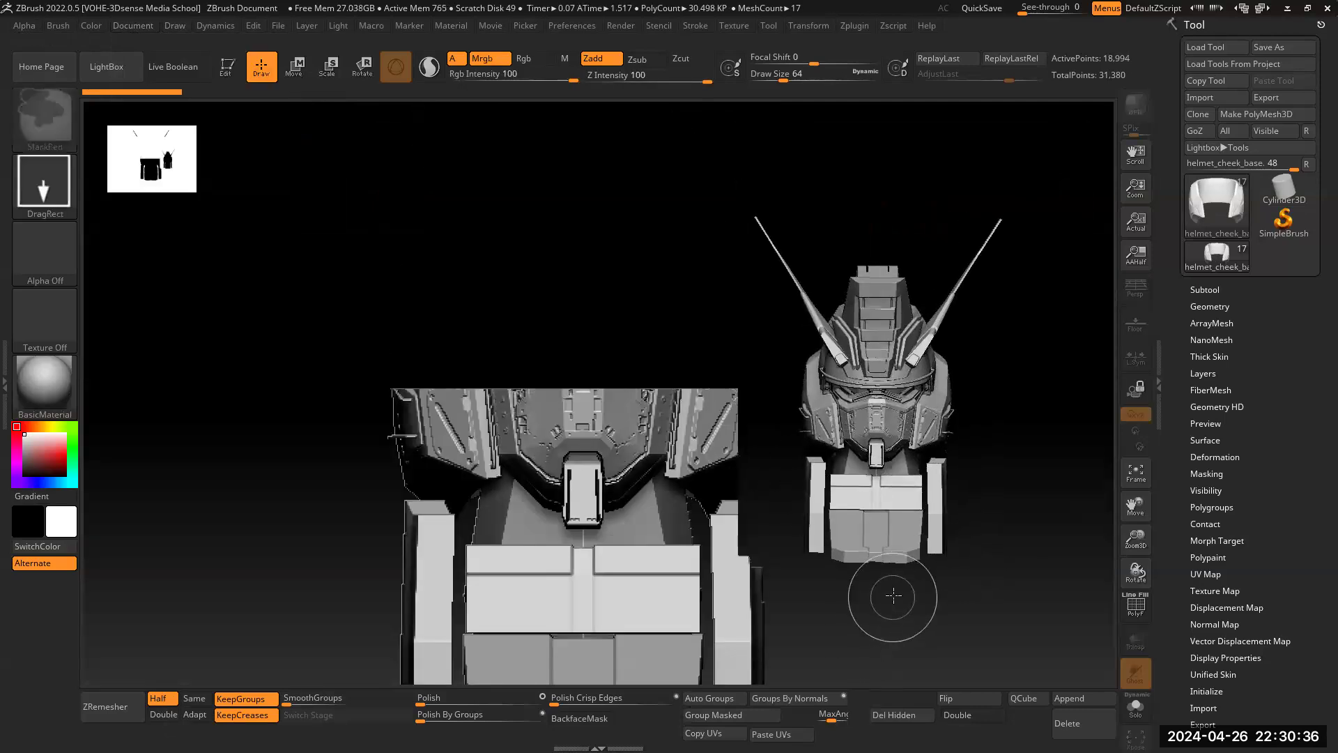
key("ctrl+n")
left_click_drag(686, 306, 710, 682)
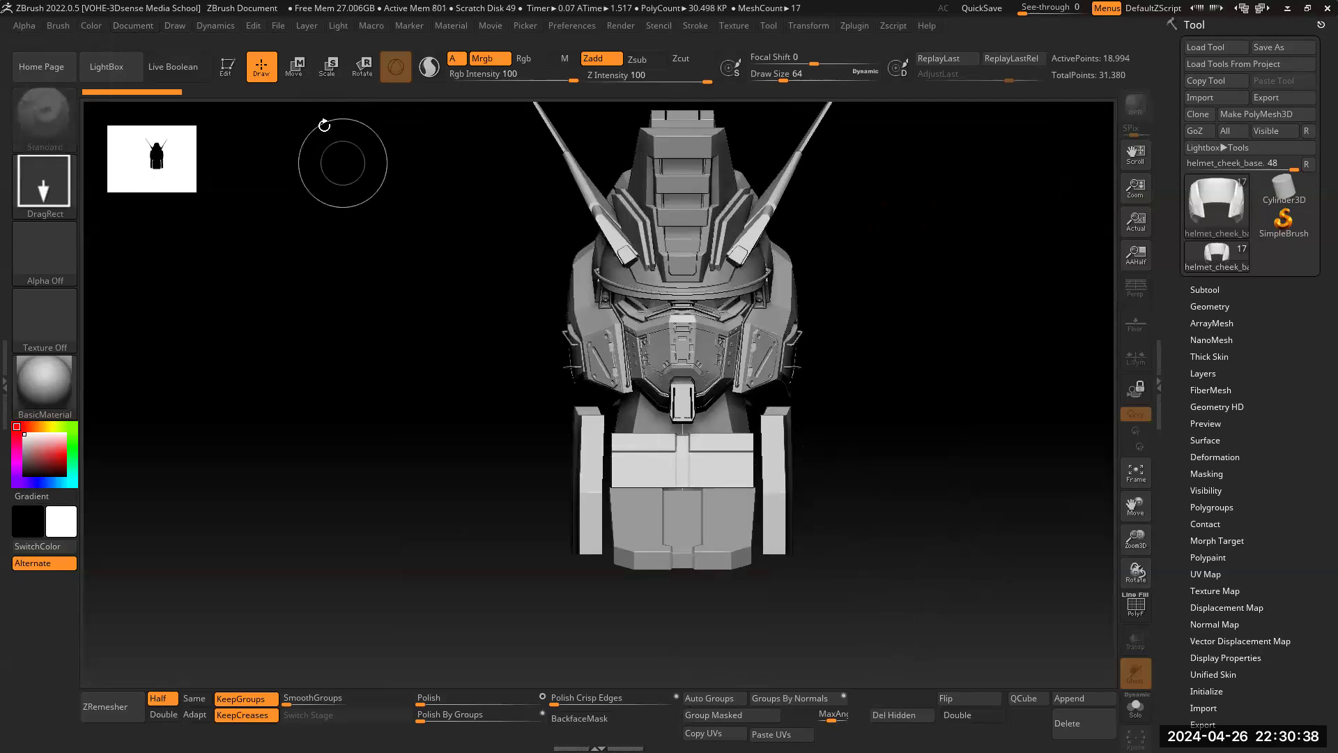
left_click(227, 66)
Step: Select the doodads subtool on the faceplate and show its polyframe wireframe
mouse_move(1136, 537)
left_mouse_down()
mouse_move(1115, 541)
mouse_move(1143, 596)
mouse_move(1139, 510)
left_mouse_up()
left_click_drag(1142, 507, 1105, 500)
left_click_drag(837, 486, 698, 456)
left_click_drag(842, 448, 669, 450)
left_click(663, 446, "alt")
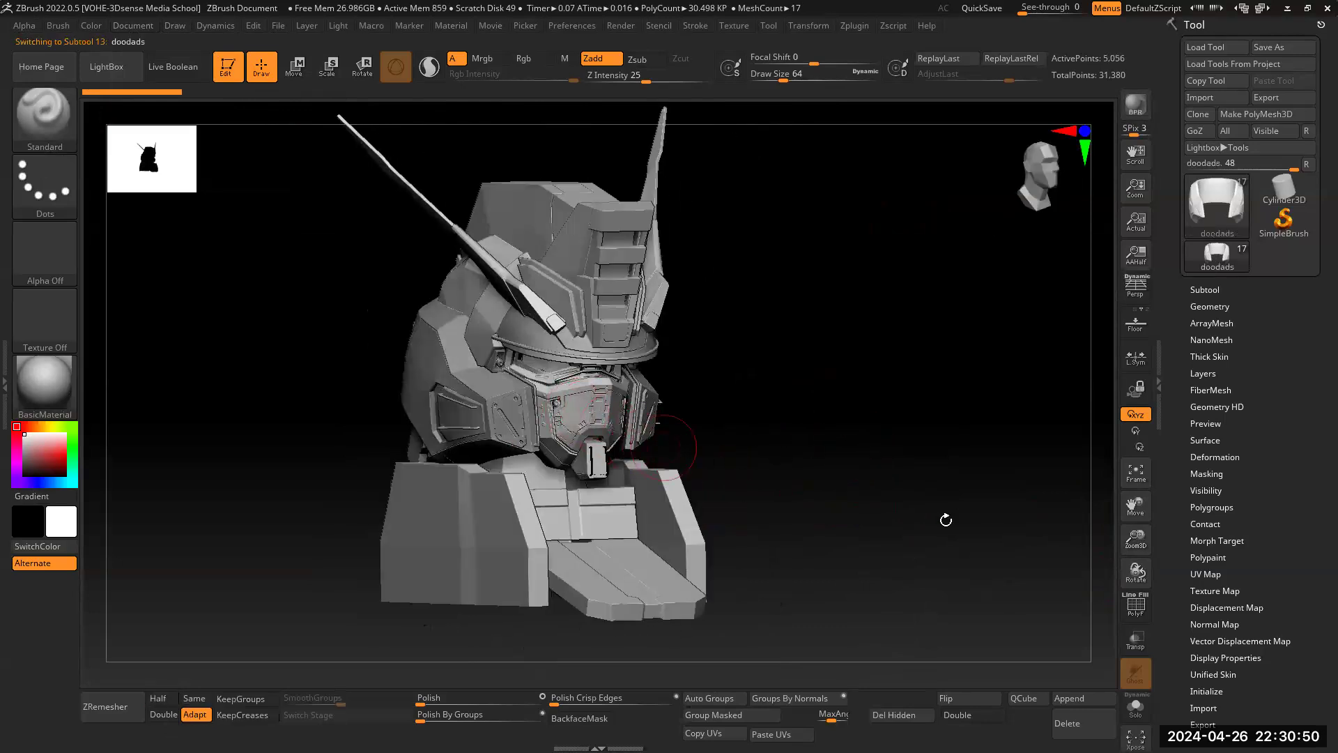
left_click(1137, 605)
left_click_drag(1135, 537, 1150, 485)
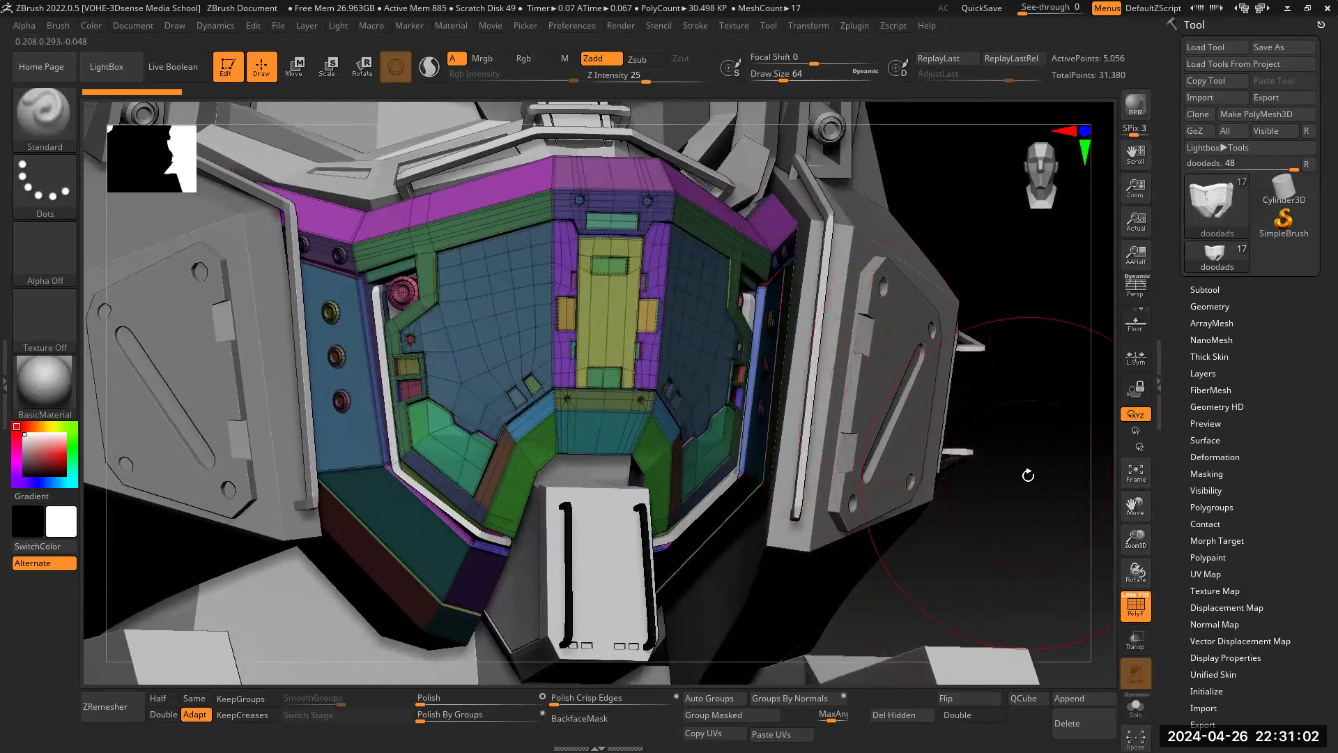
left_click_drag(1023, 520, 1156, 269)
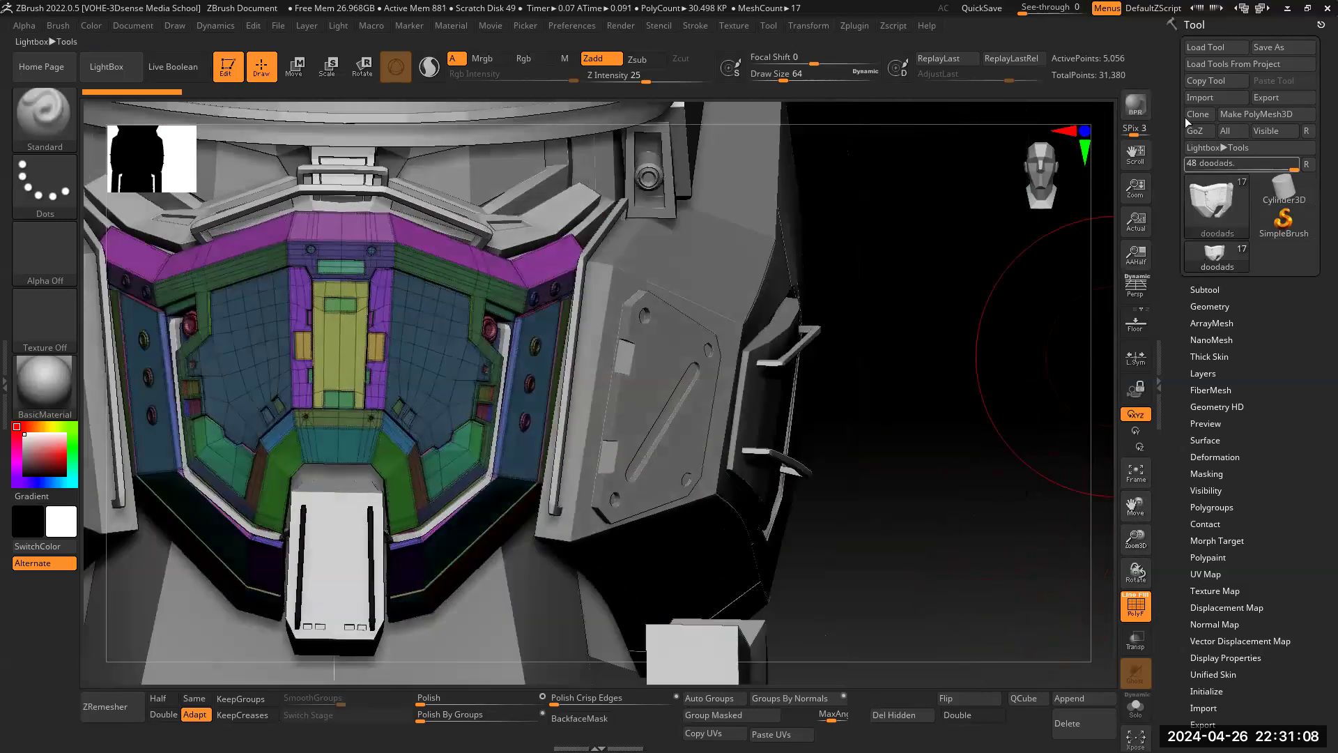
mouse_move(926, 478)
left_mouse_down()
mouse_move(952, 472)
mouse_move(1072, 688)
left_mouse_up()
left_click(1076, 699)
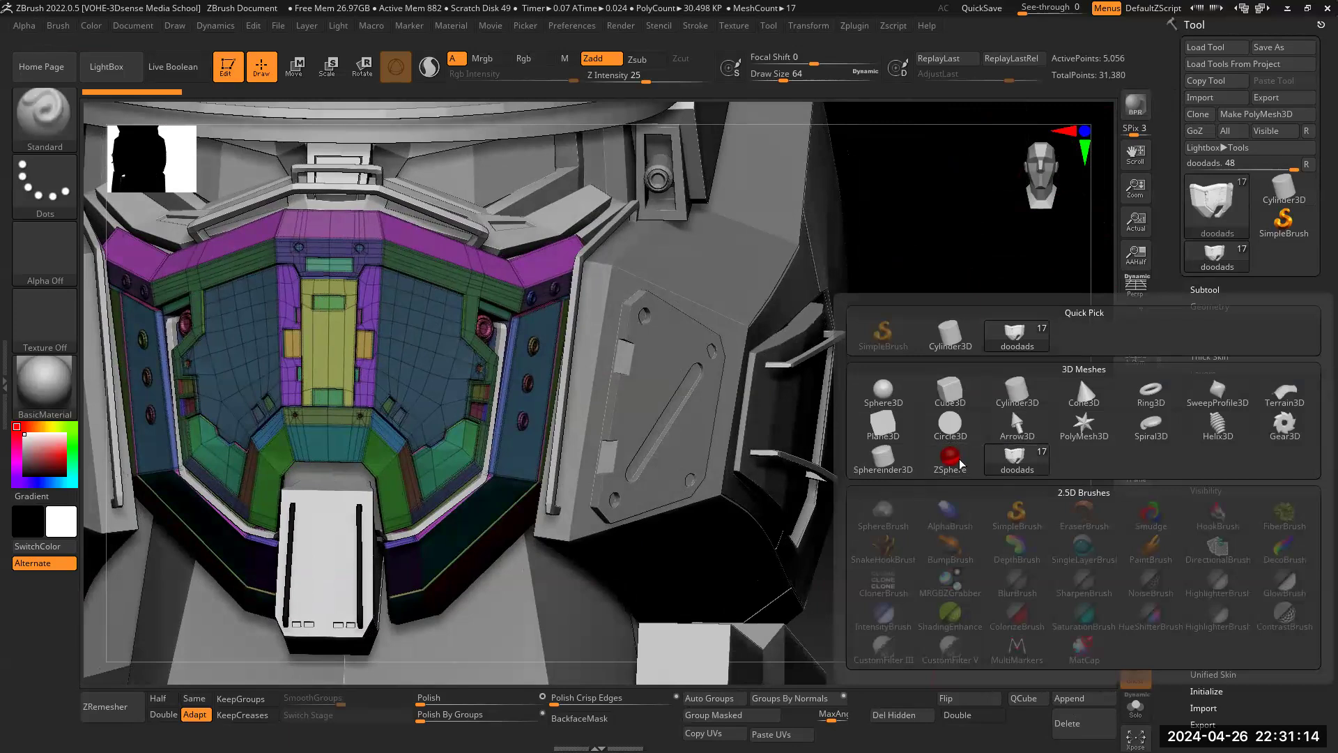
left_click(1002, 350)
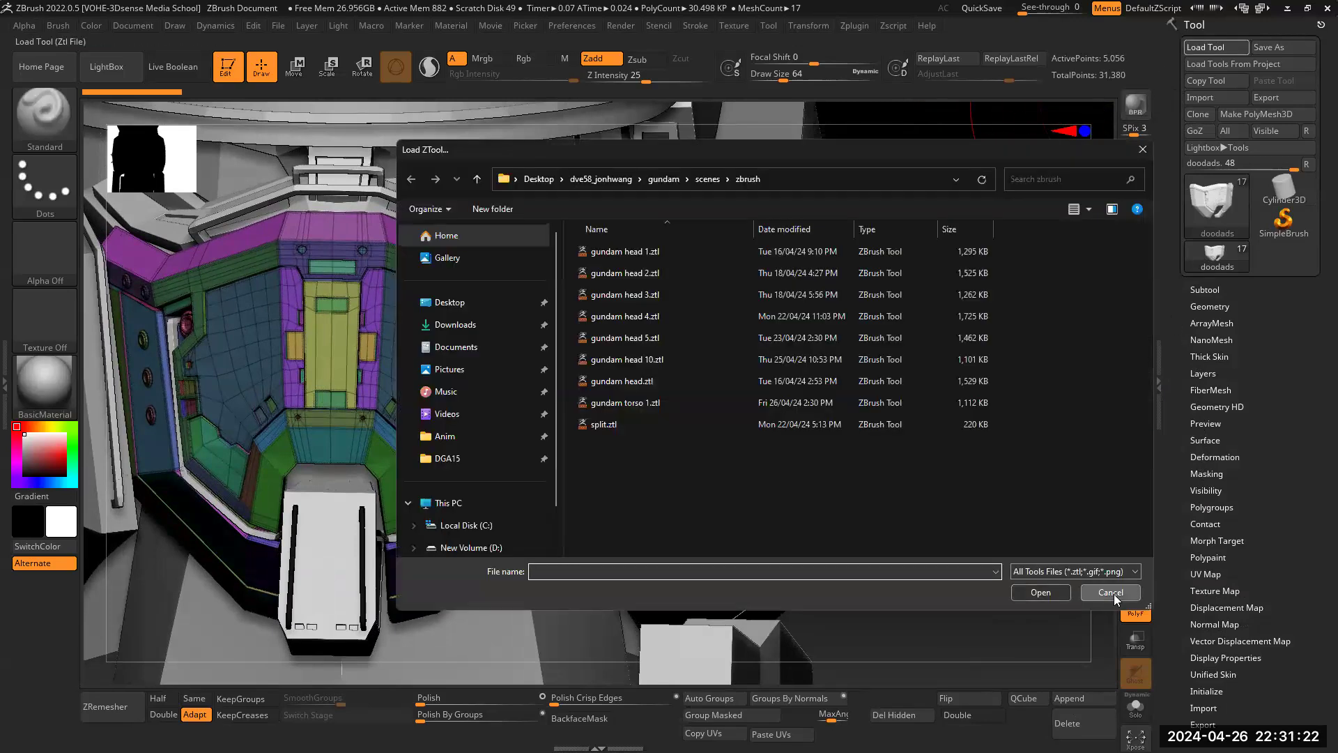
left_click(1115, 598)
Step: Select the helmet_cheek_base subtool and reduce the Draw Size to about 9.4
left_click(688, 370, "alt")
mouse_move(1015, 510)
left_mouse_down()
mouse_move(992, 496)
mouse_move(1133, 523)
mouse_move(1134, 503)
mouse_move(1137, 634)
left_mouse_up()
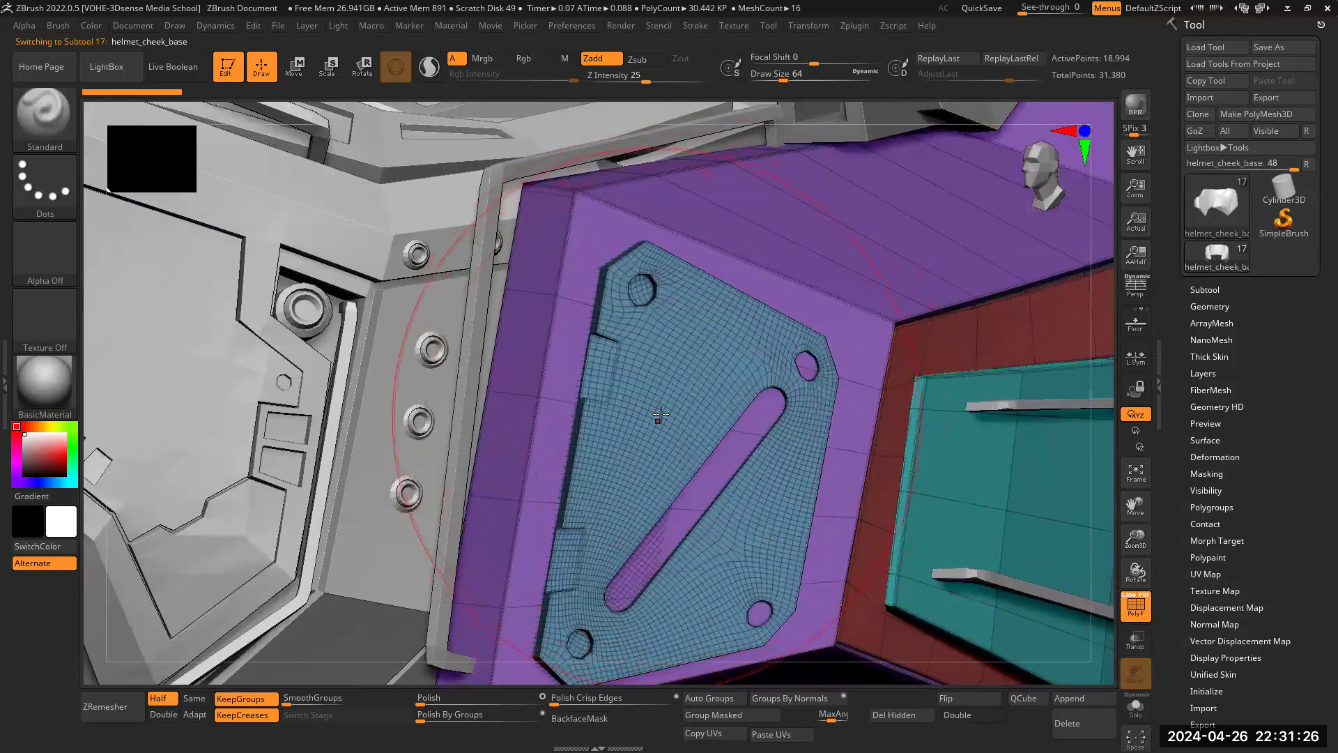
key("space")
left_click_drag(665, 419, 648, 419)
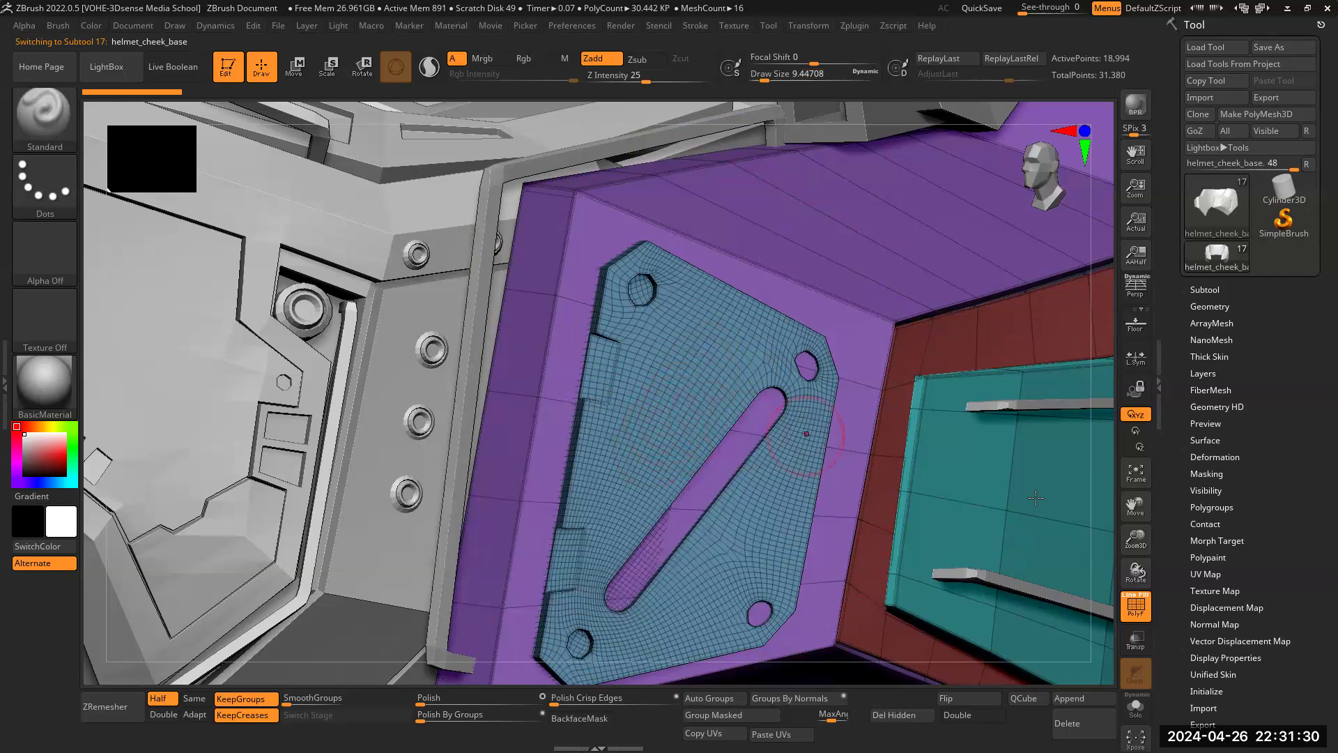
mouse_move(1142, 549)
left_mouse_down()
mouse_move(1136, 522)
mouse_move(1134, 607)
mouse_move(1135, 558)
left_mouse_up()
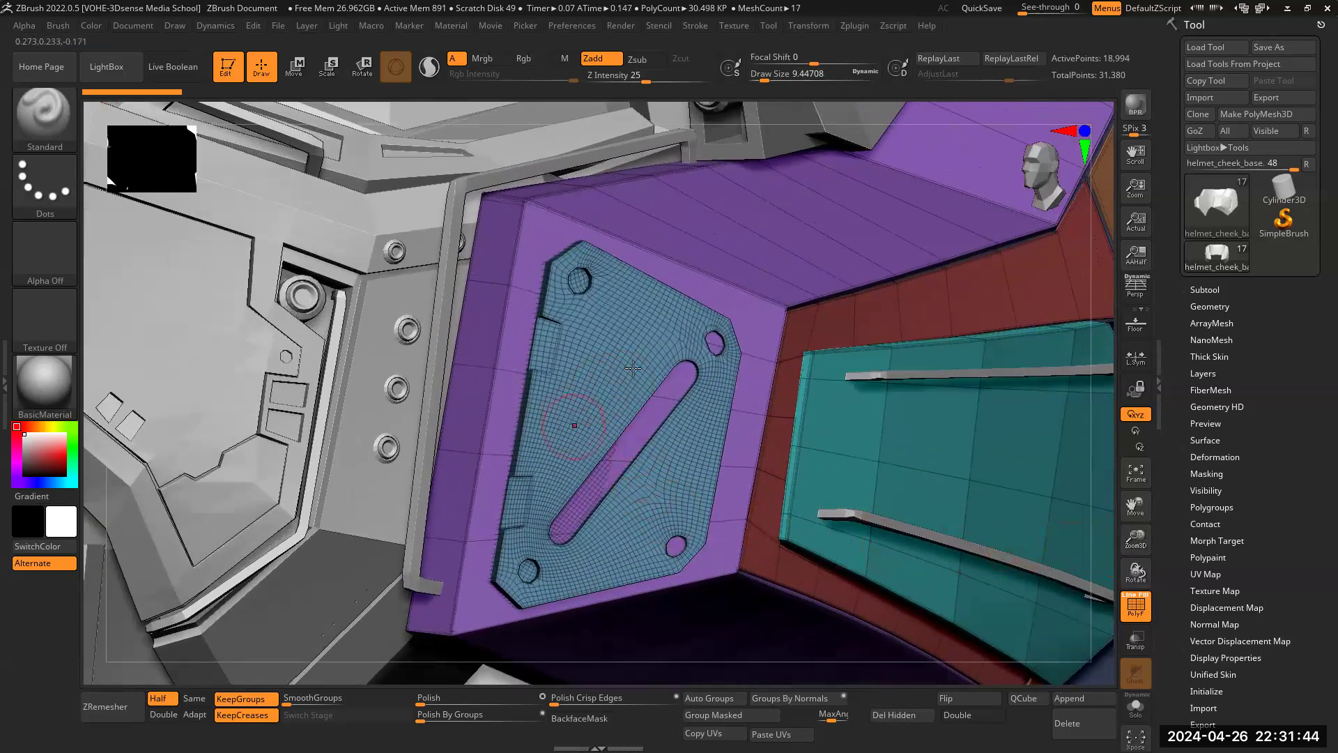
left_click_drag(1136, 538, 900, 385)
Step: Switch the active subtool to visor_2 and bring the whole head back into view
left_click(236, 463, "alt")
left_click(834, 261, "alt")
left_click_drag(1138, 547, 994, 517)
left_click_drag(1135, 542, 1067, 499)
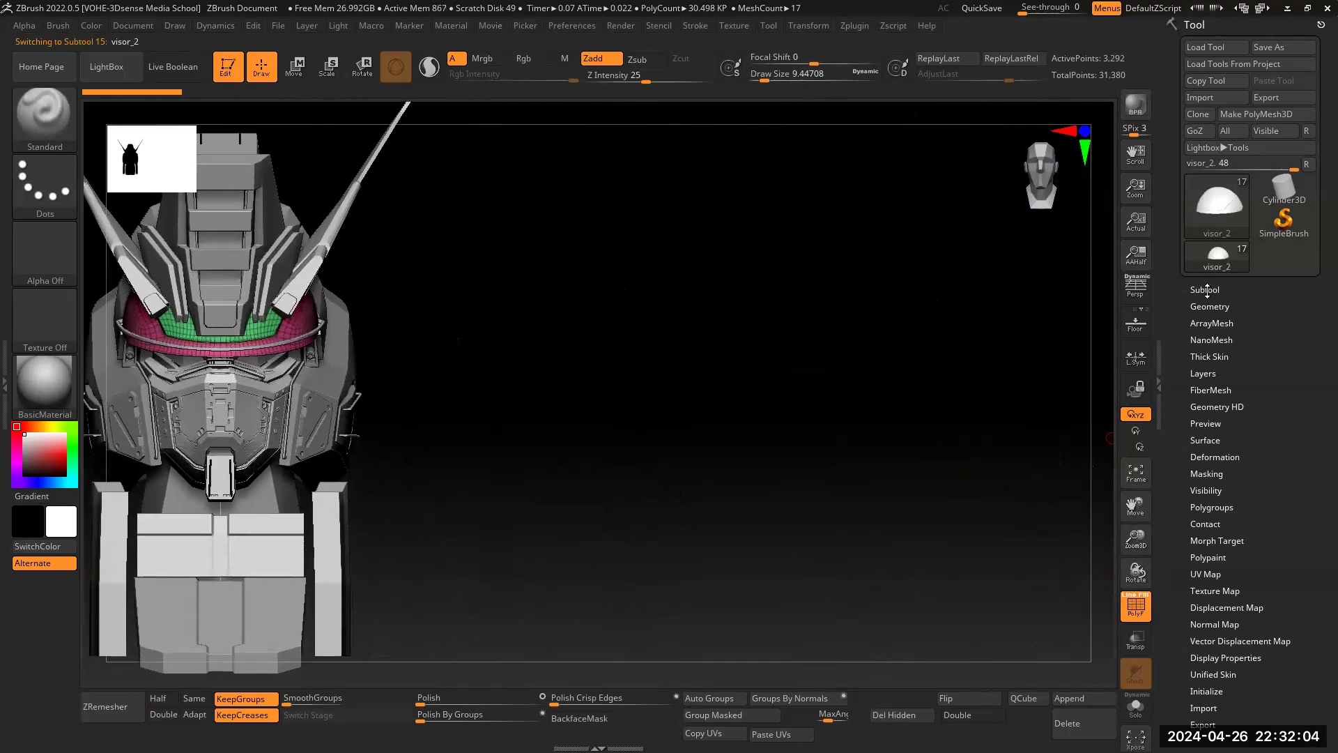
Step: Append a Cube3D subtool to the head model and make the cube the active subtool
left_click(1079, 700)
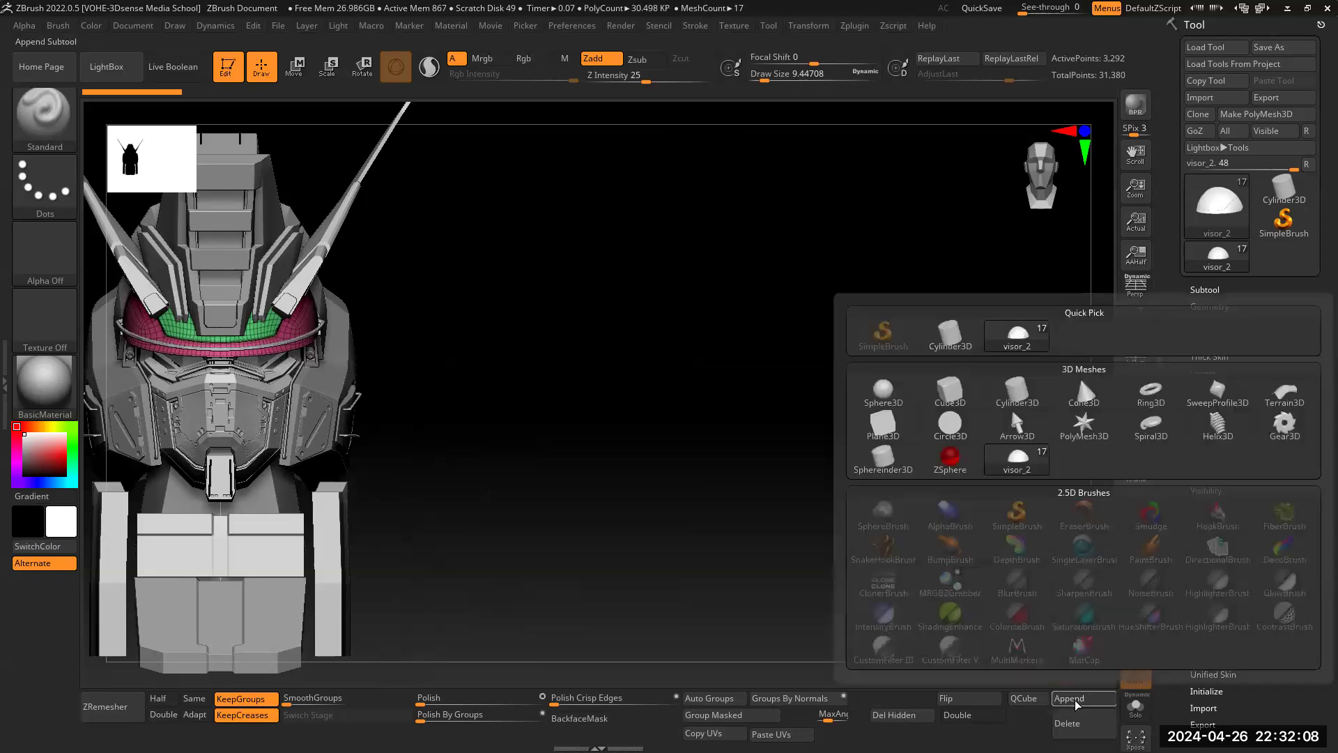
left_click(950, 393)
left_click_drag(1137, 539, 1135, 543)
left_click_drag(1141, 508, 1125, 509)
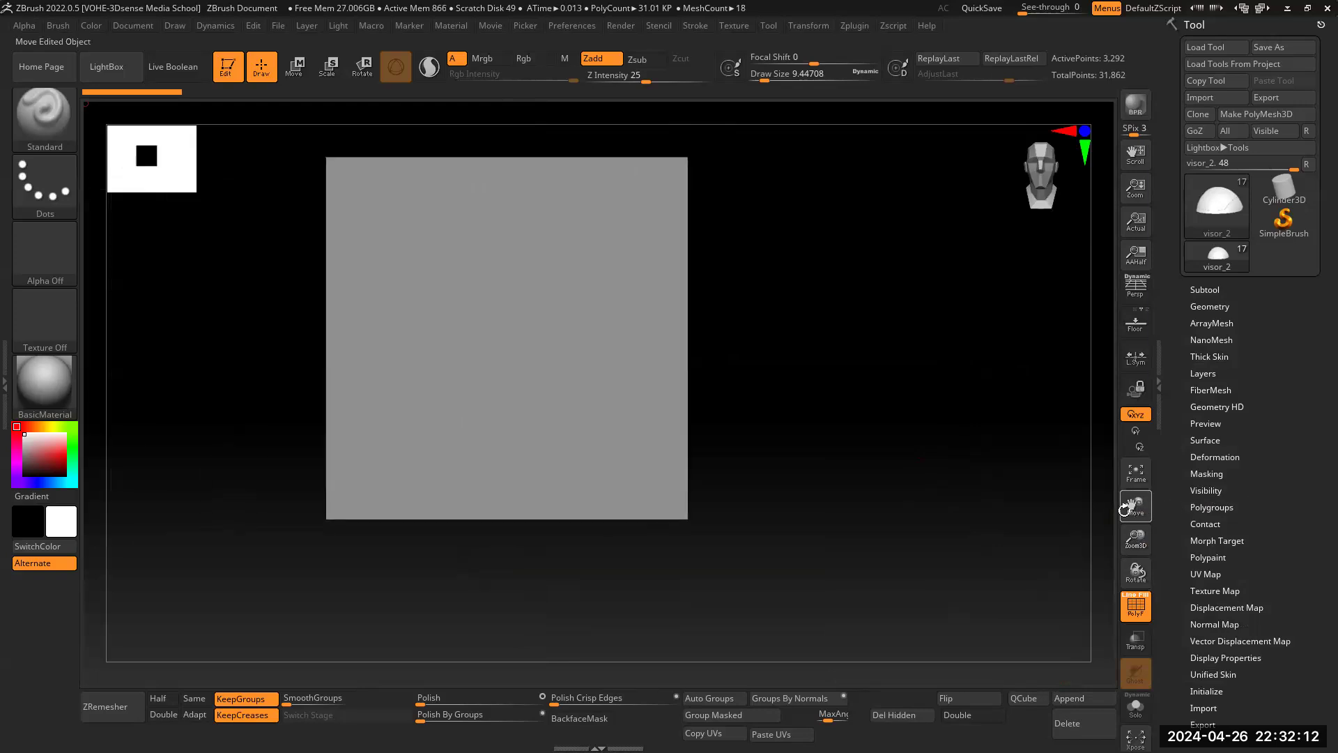
left_click(660, 472, "alt")
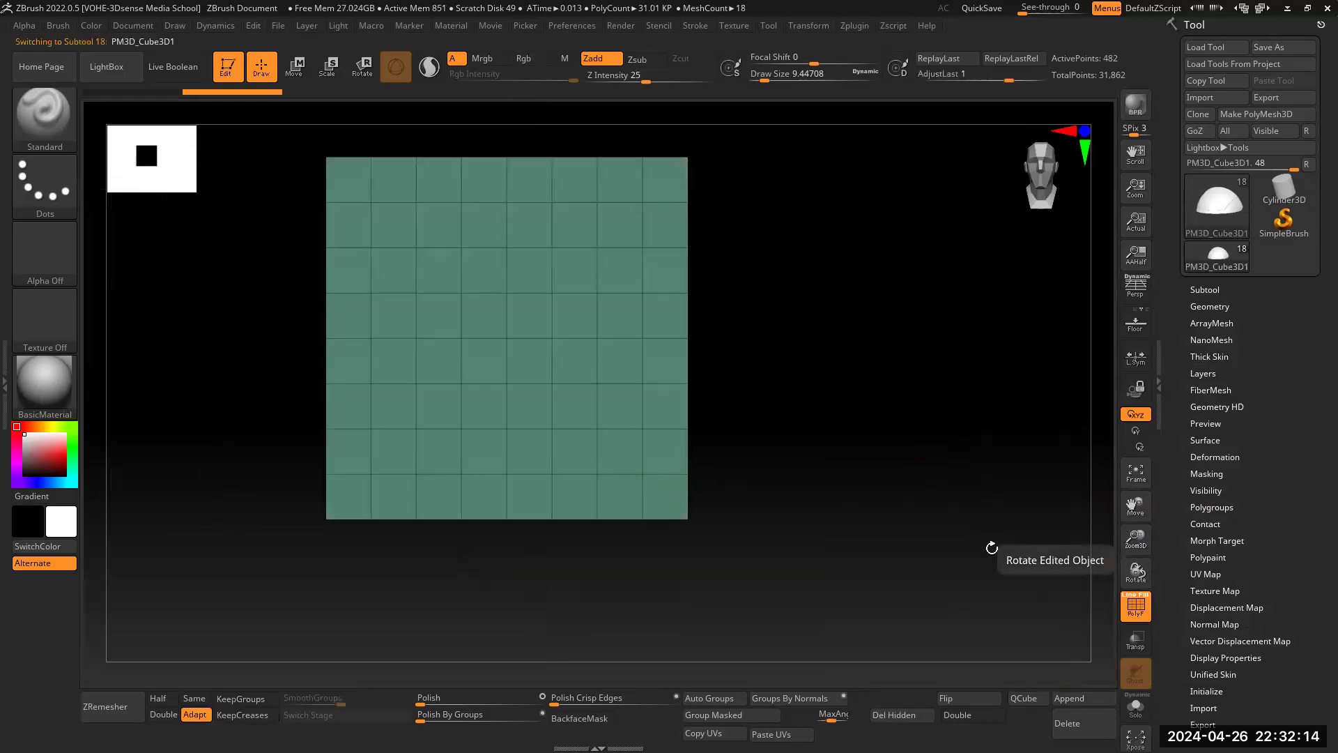
Step: Move the large cube out beside the head with the Move gizmo
left_click(298, 69)
left_click_drag(537, 394, 752, 515)
left_click_drag(1123, 534, 702, 288)
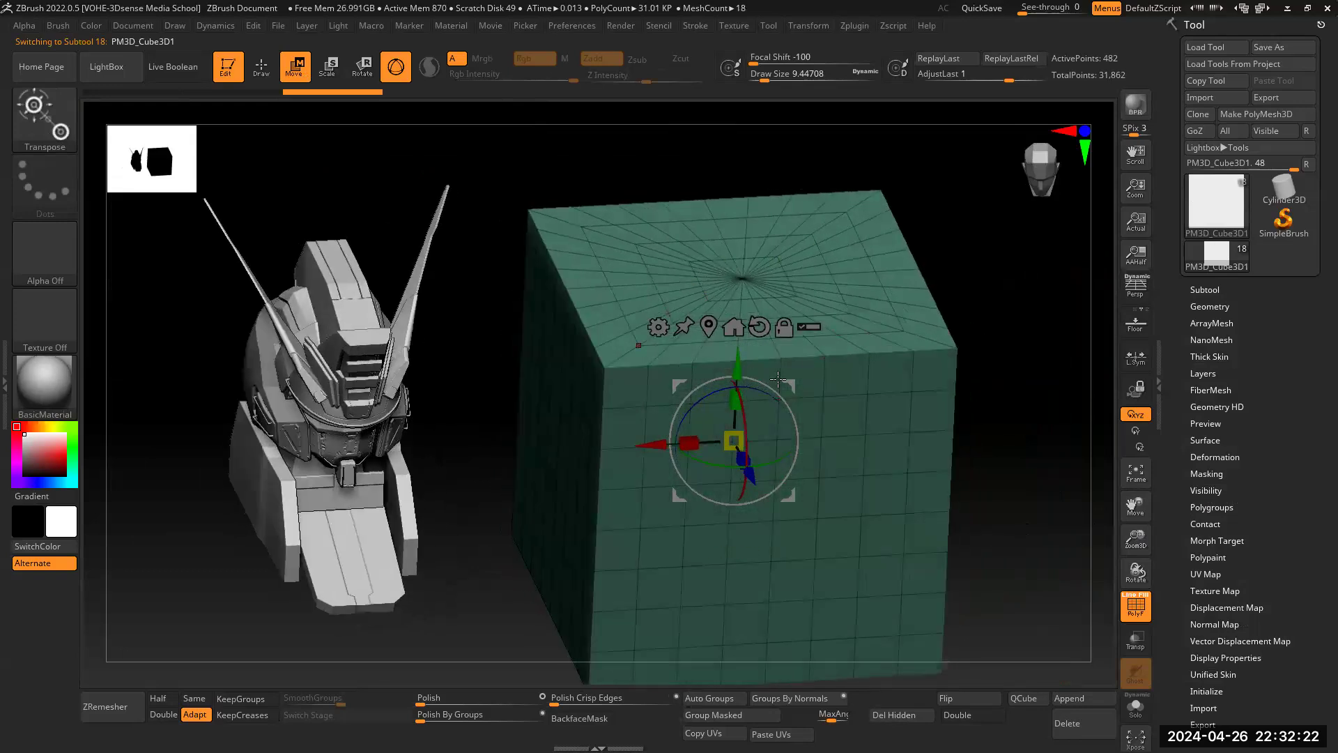
left_click_drag(992, 516, 958, 495)
left_click_drag(945, 546, 927, 440)
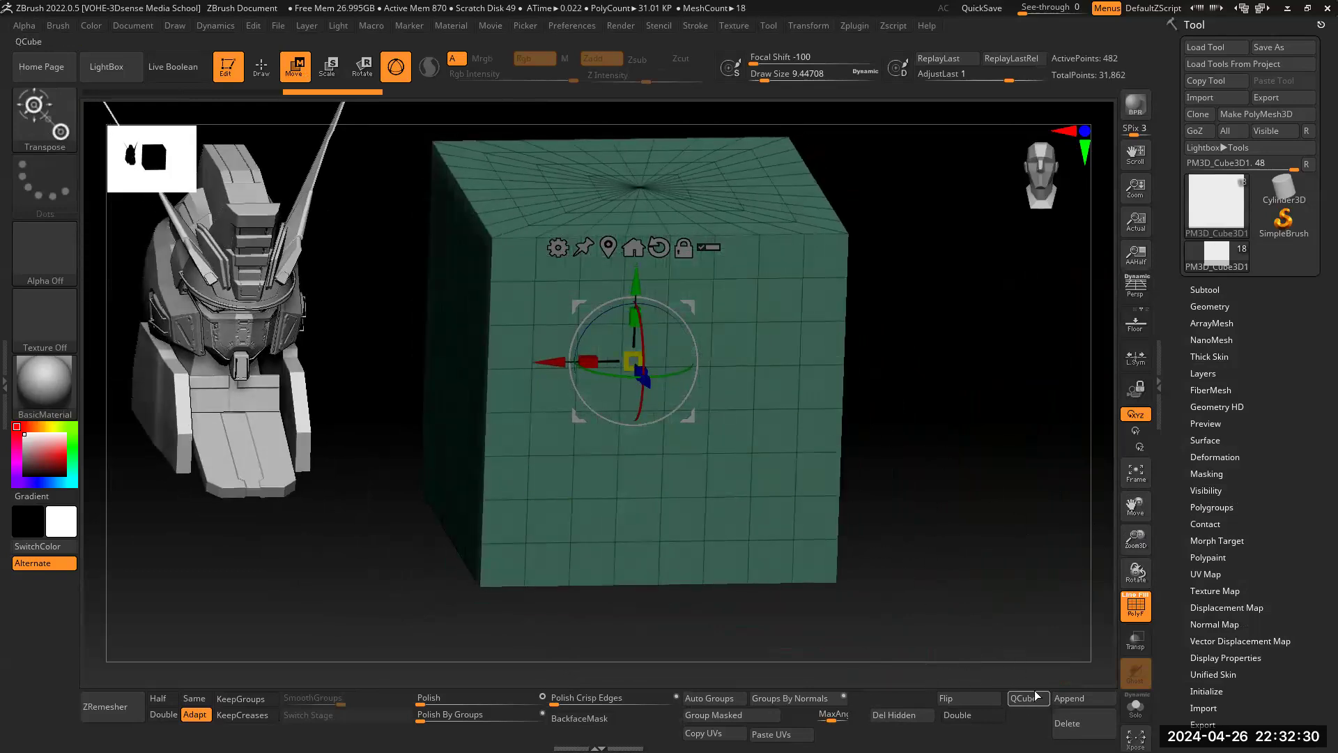
Step: Reinitialize the active cube as a low-poly QCube and frame the model
left_click_drag(1182, 655, 1201, 518)
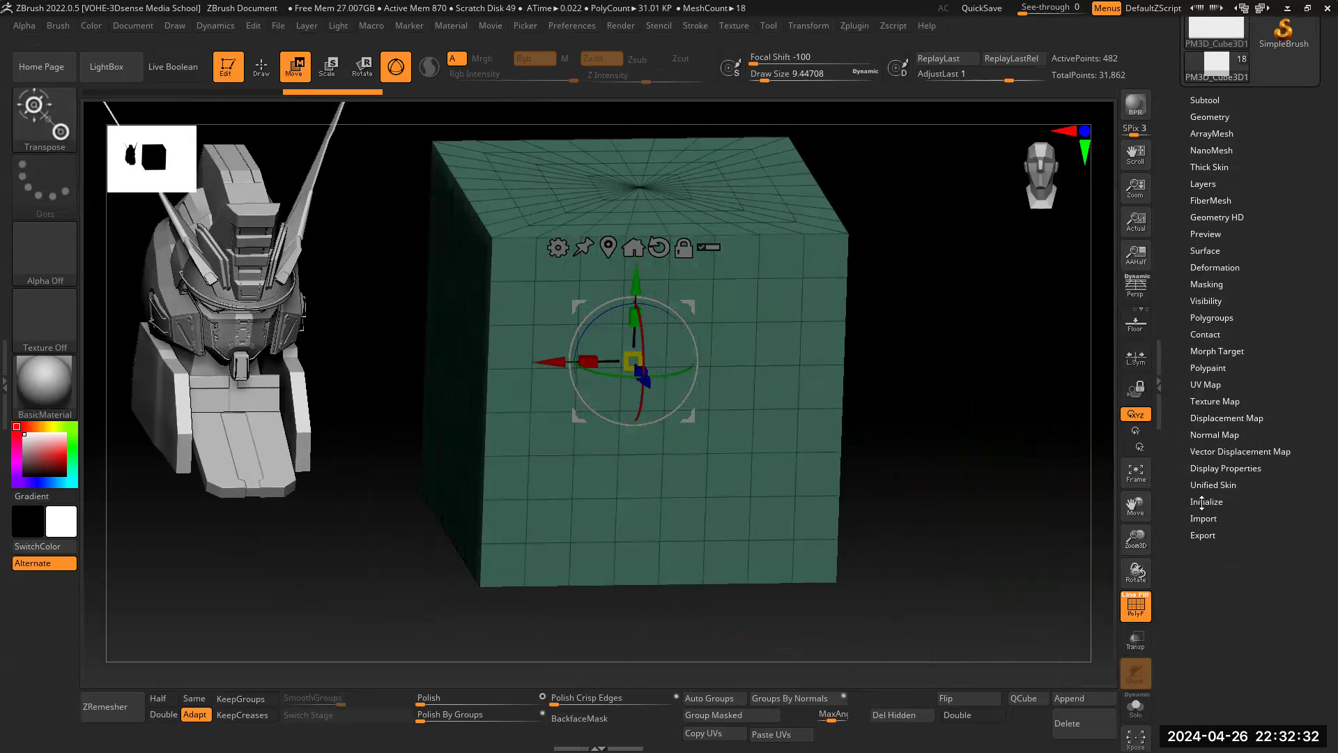
left_click(1201, 502)
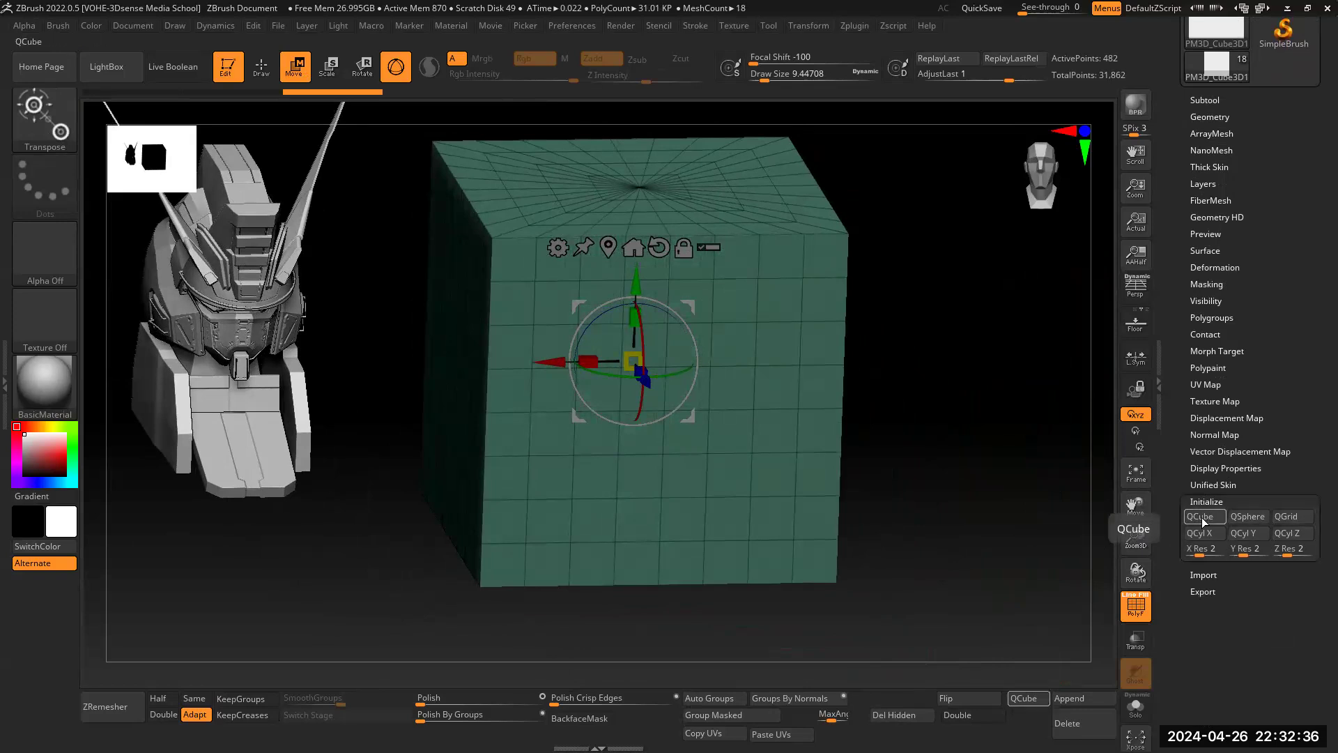
left_click(1034, 706)
left_click(1134, 477)
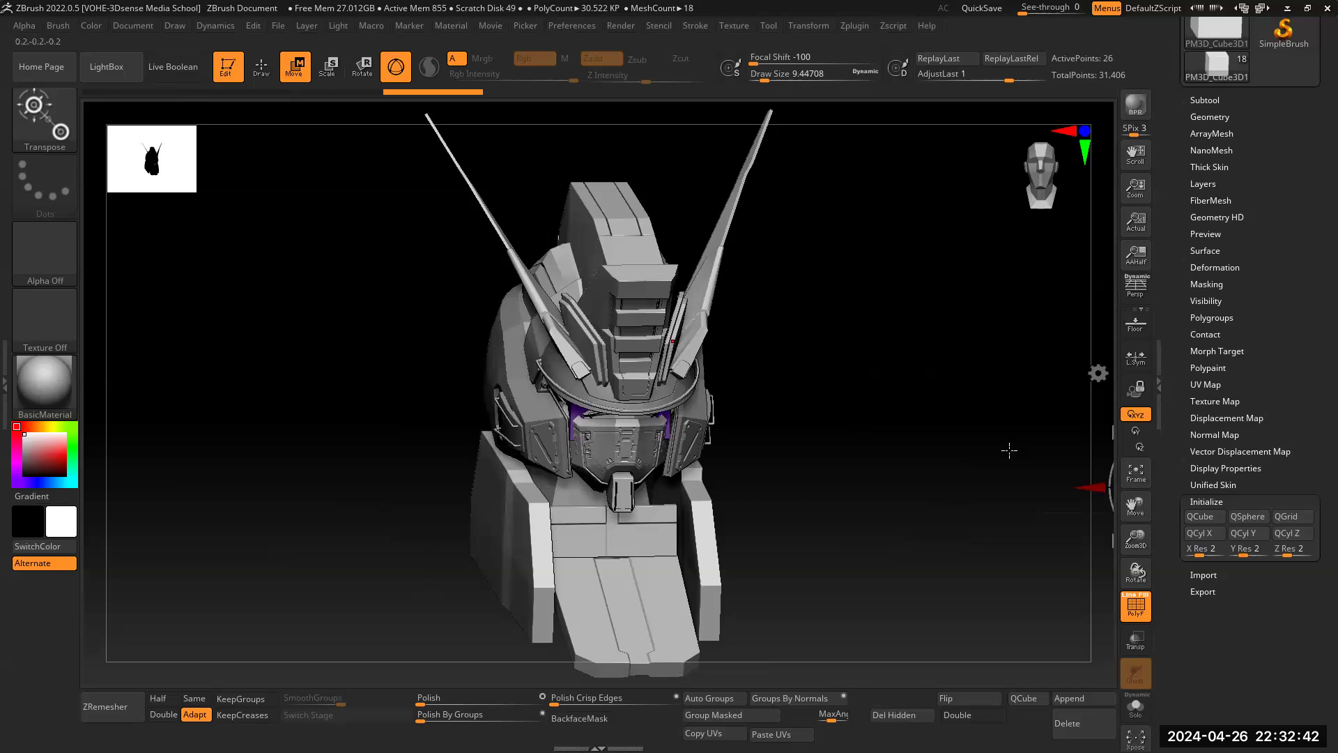
Step: Move the small QCube out of the head into the empty space beside it
left_click_drag(1140, 544, 1124, 530)
left_click_drag(1136, 507, 1005, 488)
left_click(906, 371)
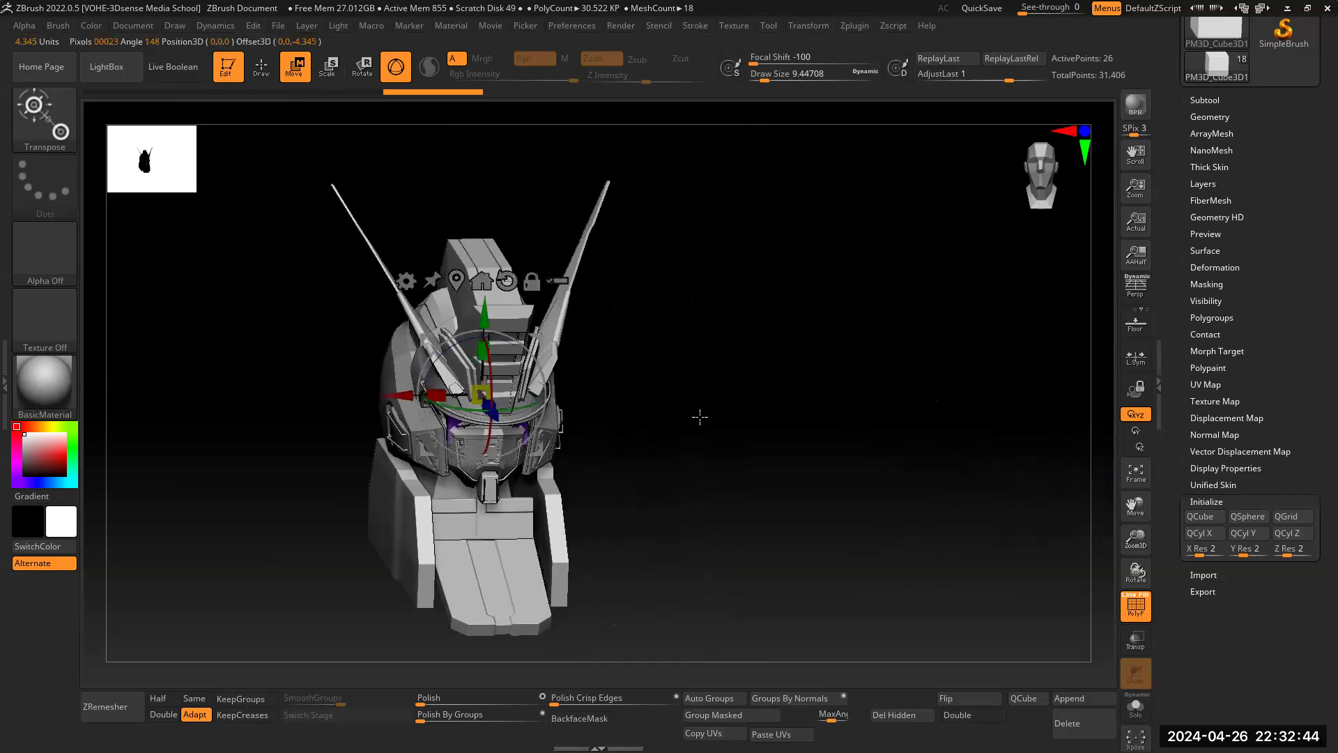
left_click_drag(481, 393, 694, 392)
Step: Clone the cube subtool as a separate tool and show the standalone copy in Draw mode
left_click(1197, 101)
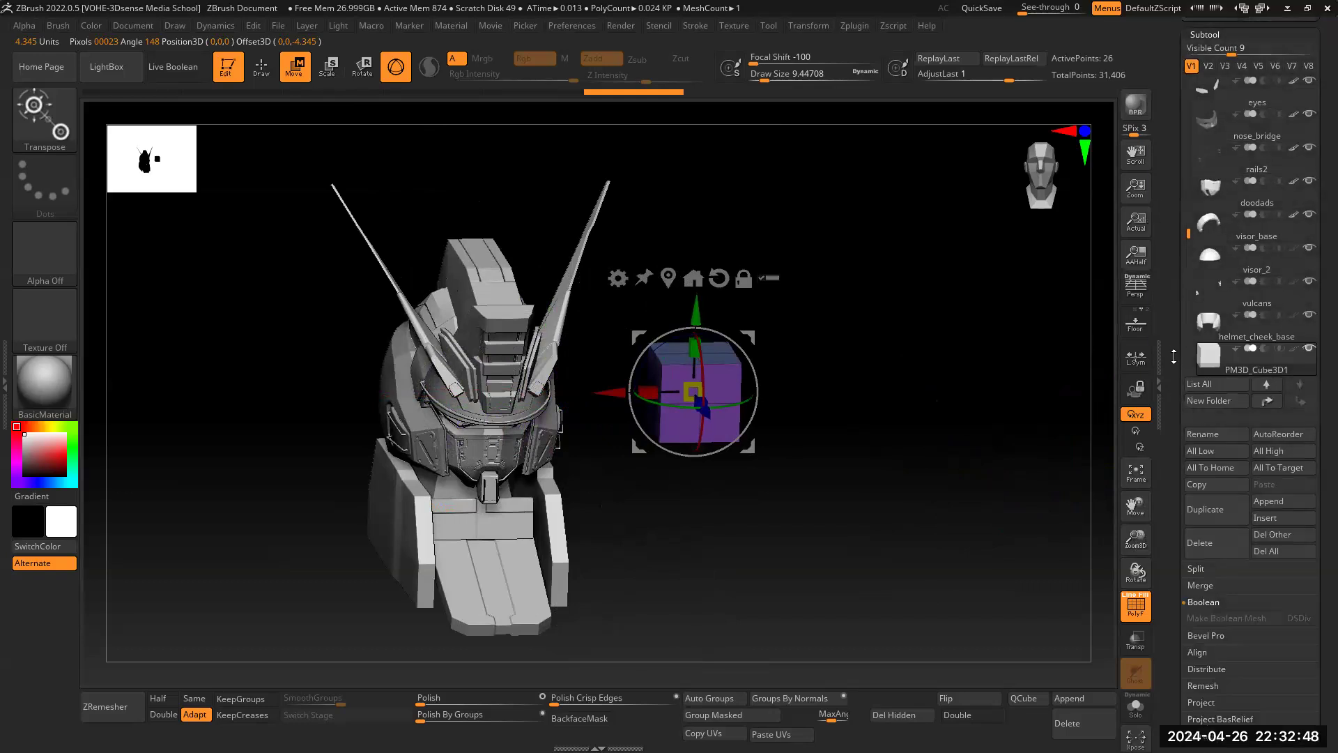
scroll(1174, 357, "up", 4)
left_click(1198, 114)
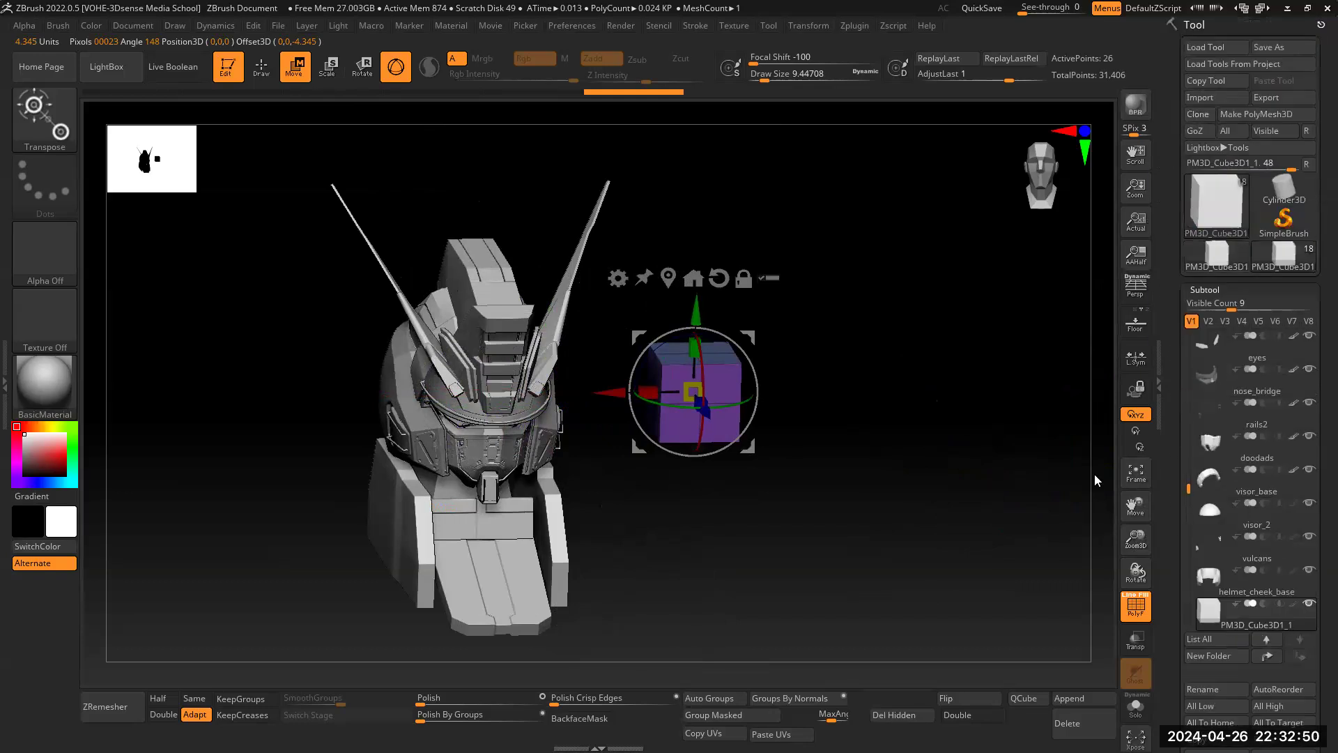
left_click_drag(1143, 531, 1096, 508)
mouse_move(947, 506)
left_mouse_down()
mouse_move(929, 531)
mouse_move(956, 514)
mouse_move(929, 472)
mouse_move(970, 510)
left_mouse_up()
left_click_drag(1140, 542, 957, 508)
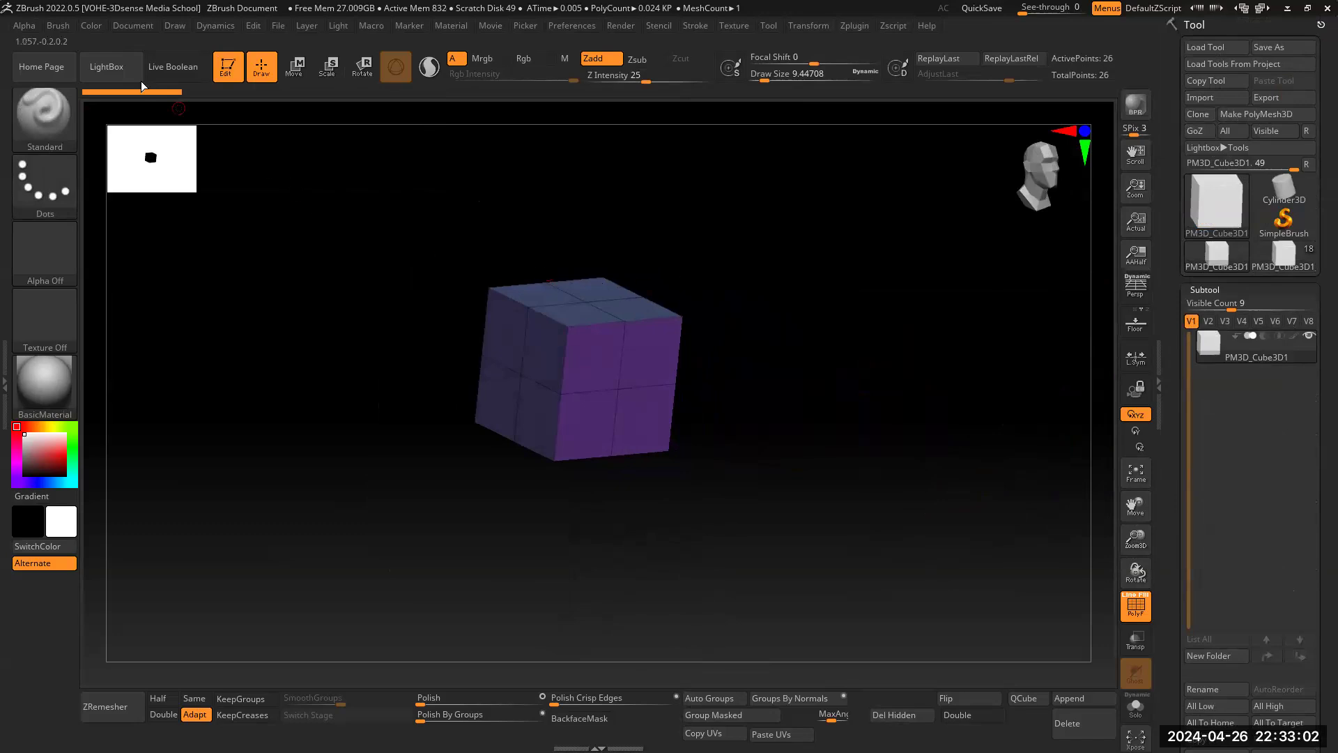
Step: Switch the brush for the standalone cube from Standard to ZModeler
mouse_move(847, 455)
left_mouse_down()
mouse_move(863, 445)
mouse_move(830, 469)
mouse_move(846, 454)
left_mouse_up()
left_click_drag(1132, 537, 1130, 556)
left_click_drag(1136, 508, 1015, 541)
left_click_drag(947, 498, 1009, 534)
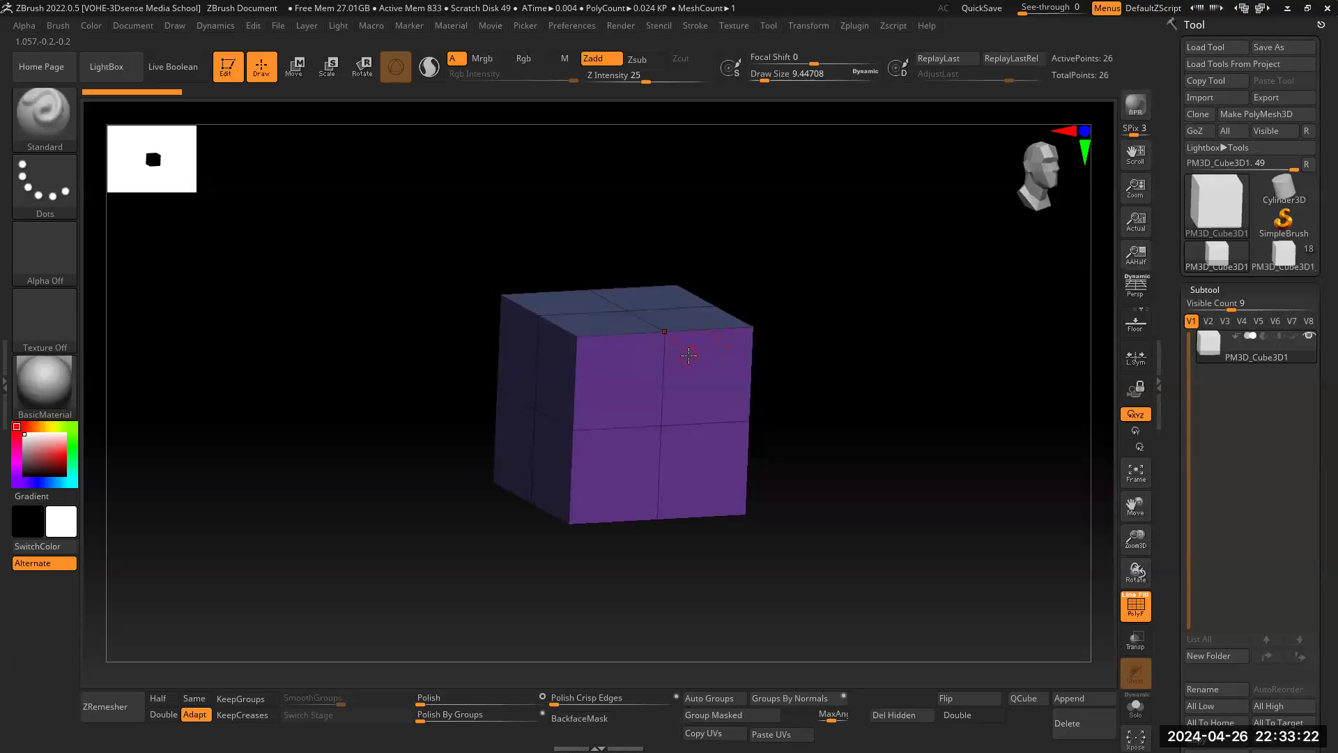
key("b")
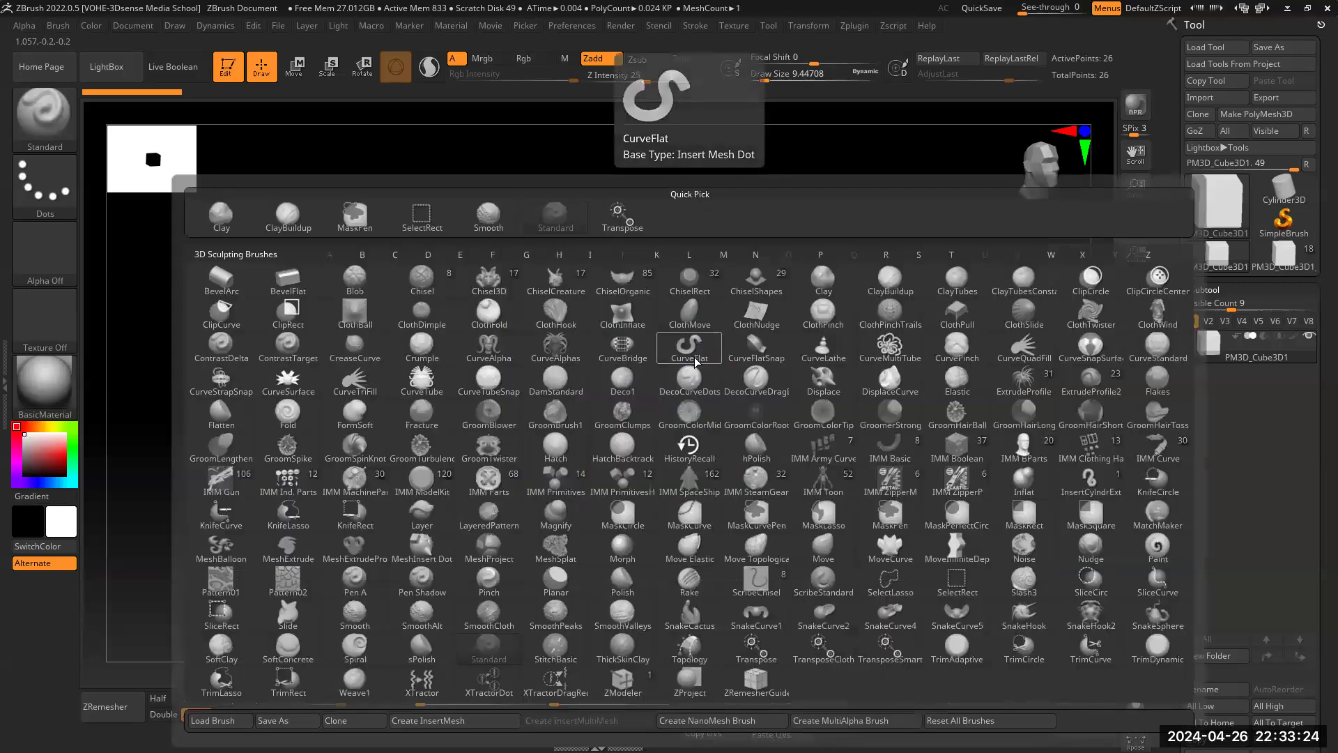
key("z")
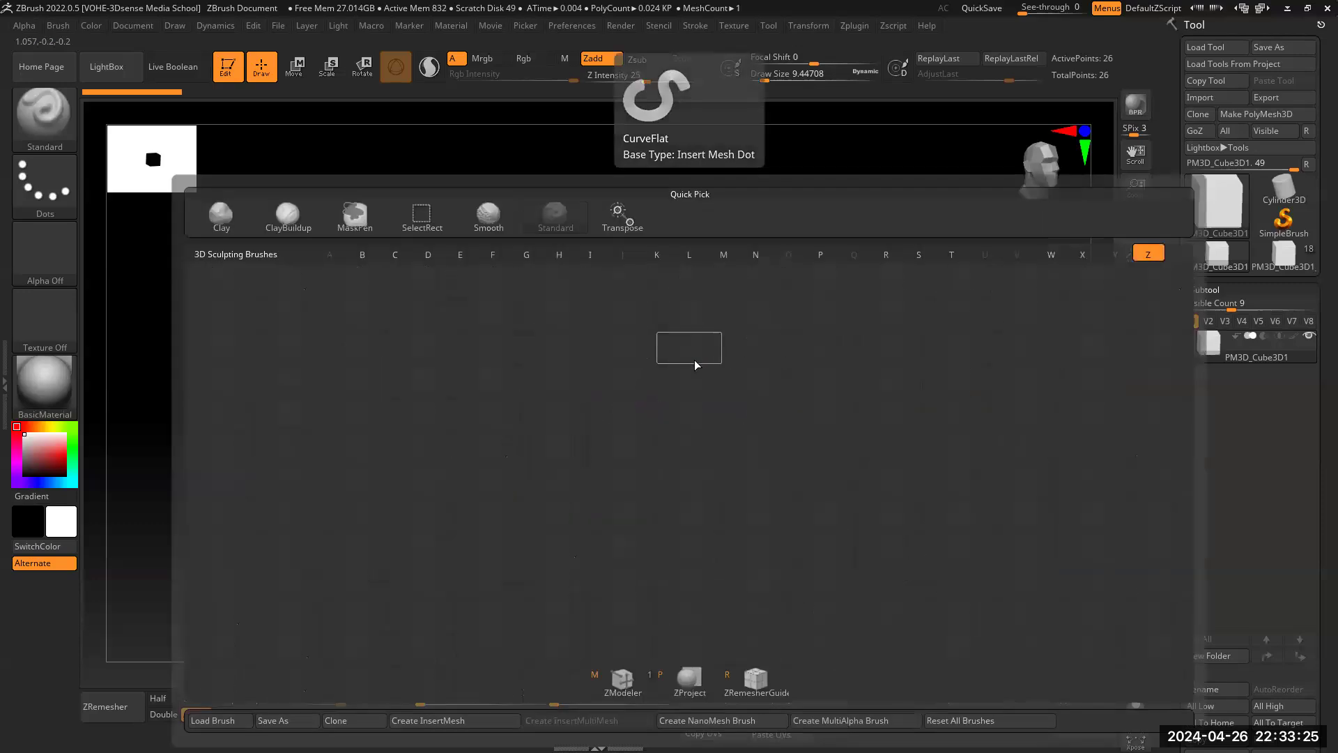
left_click(622, 680)
Step: Examine which ZModeler actions are offered on the cube's polygons and edges
left_click_drag(920, 464, 941, 456)
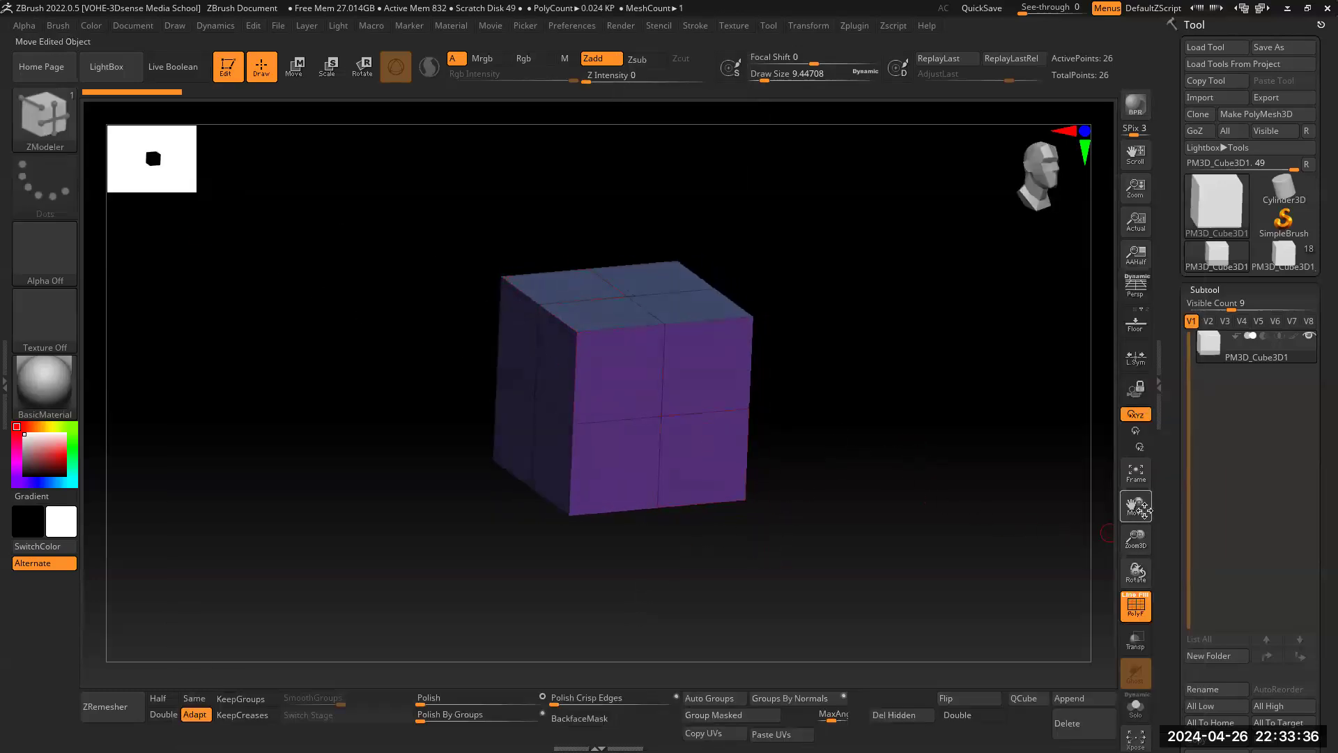
left_click_drag(1136, 508, 1171, 524)
left_click_drag(1046, 527, 980, 508)
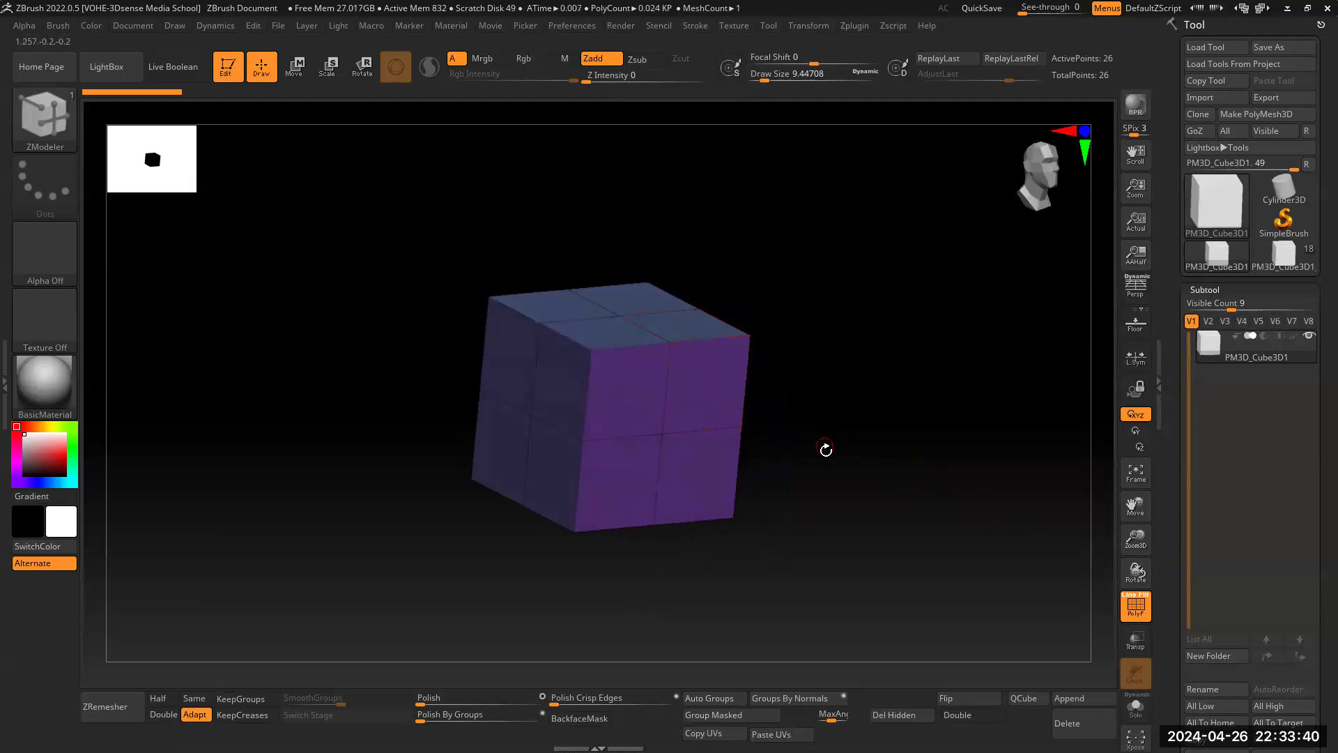
left_click_drag(828, 419, 937, 460)
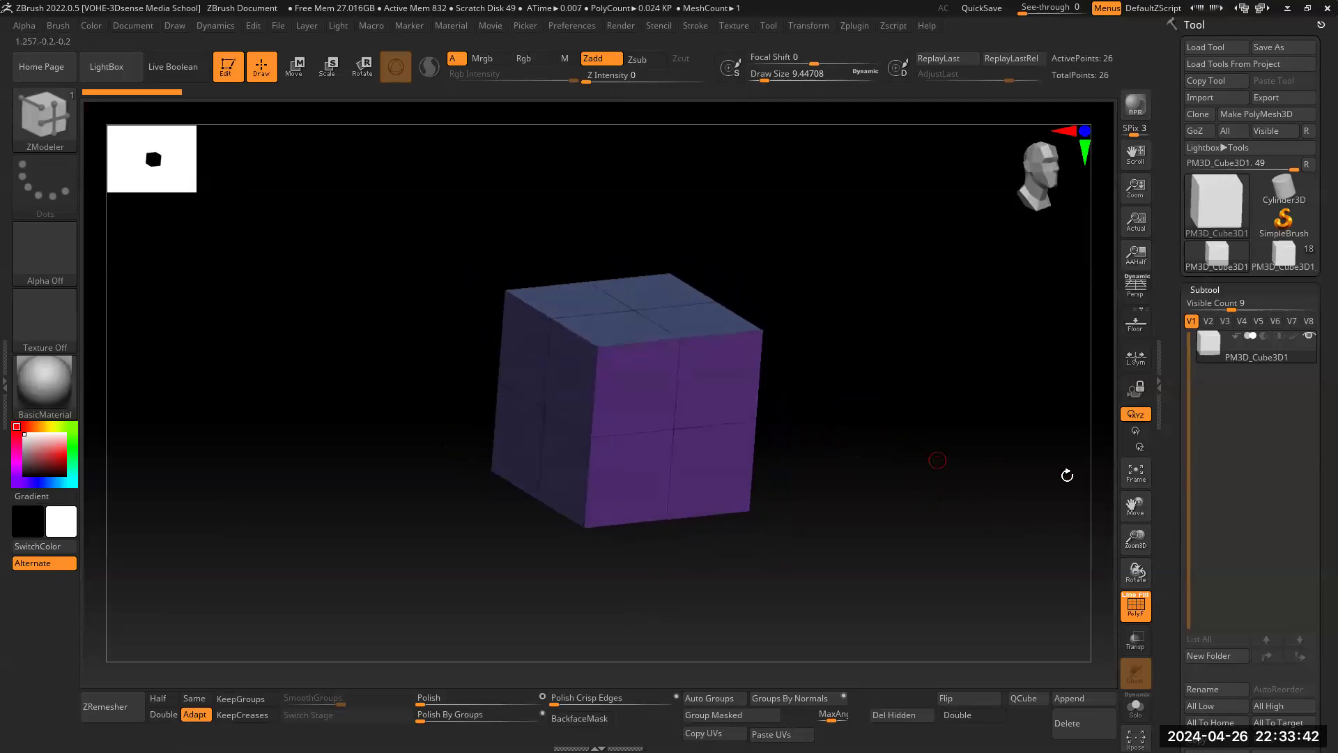
left_click_drag(1138, 511, 1180, 520)
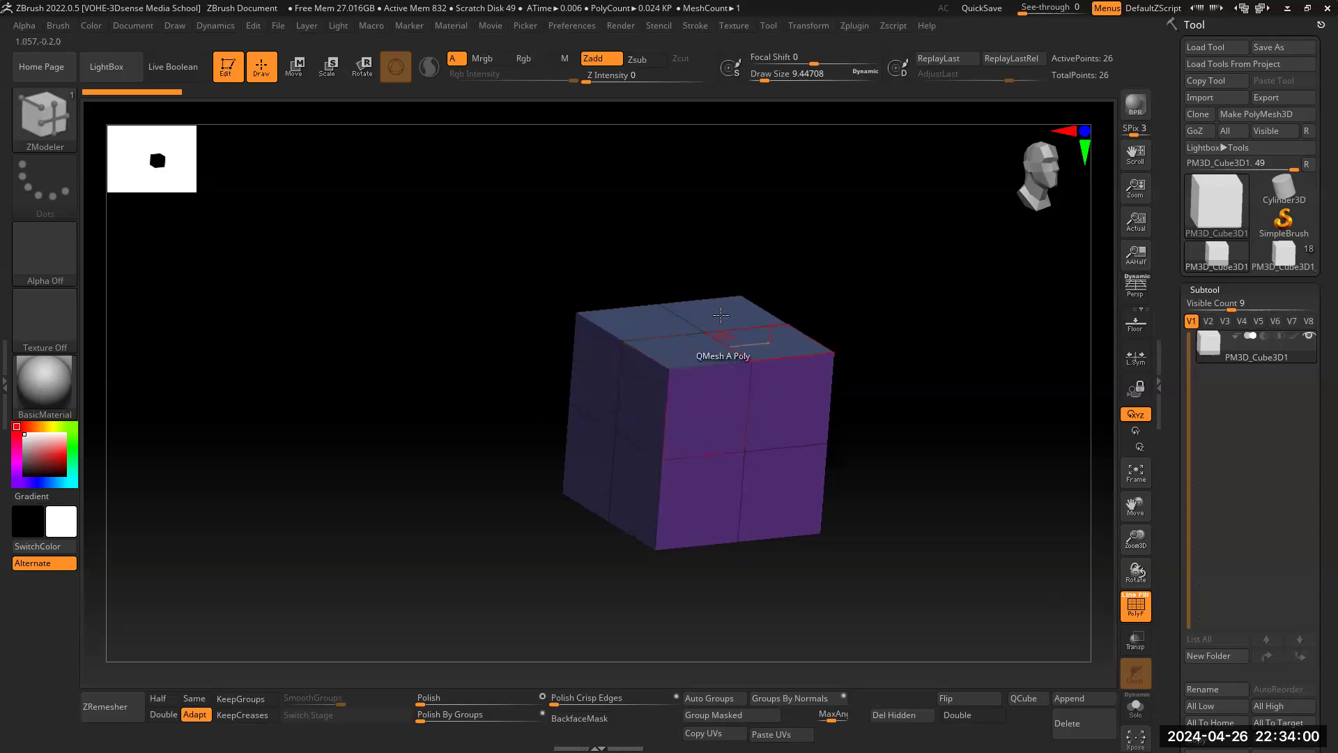
left_click_drag(1130, 545, 1066, 523)
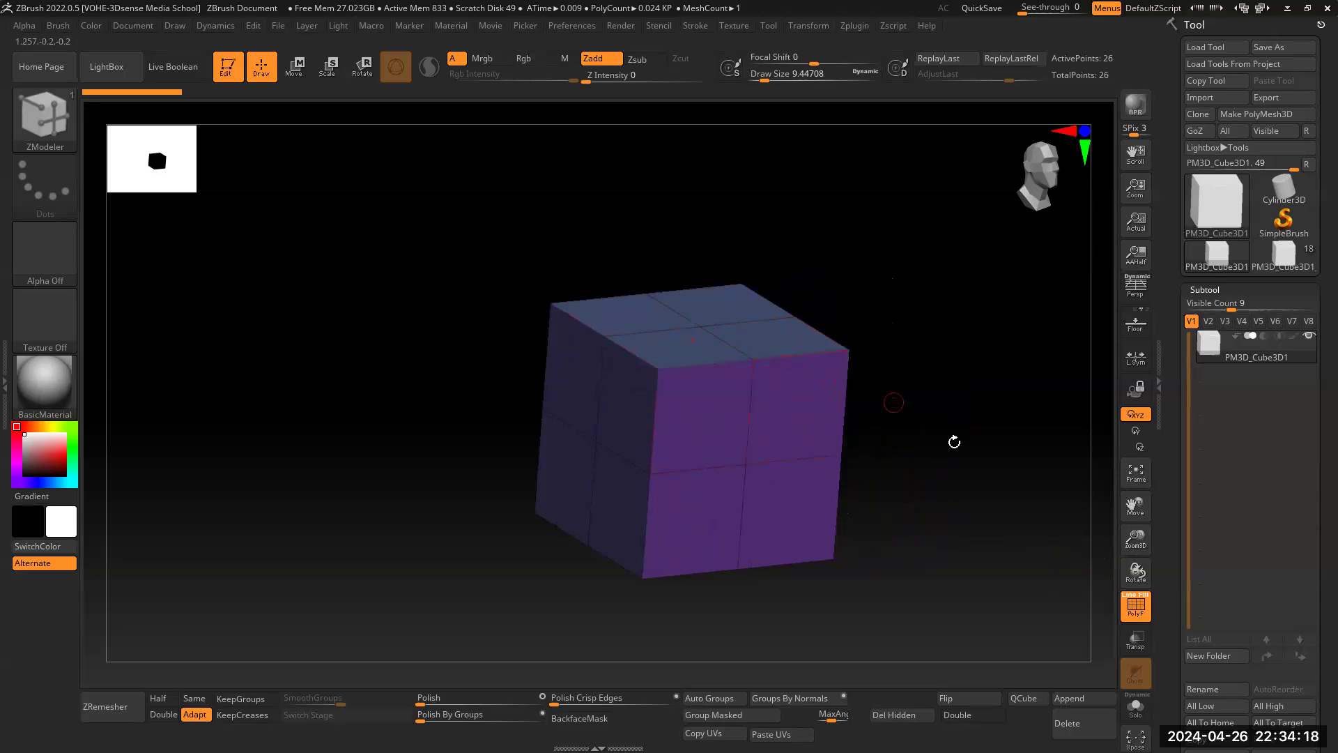
left_click_drag(1126, 514, 1111, 514)
left_click_drag(927, 503, 911, 524)
left_click_drag(1143, 541, 1157, 492)
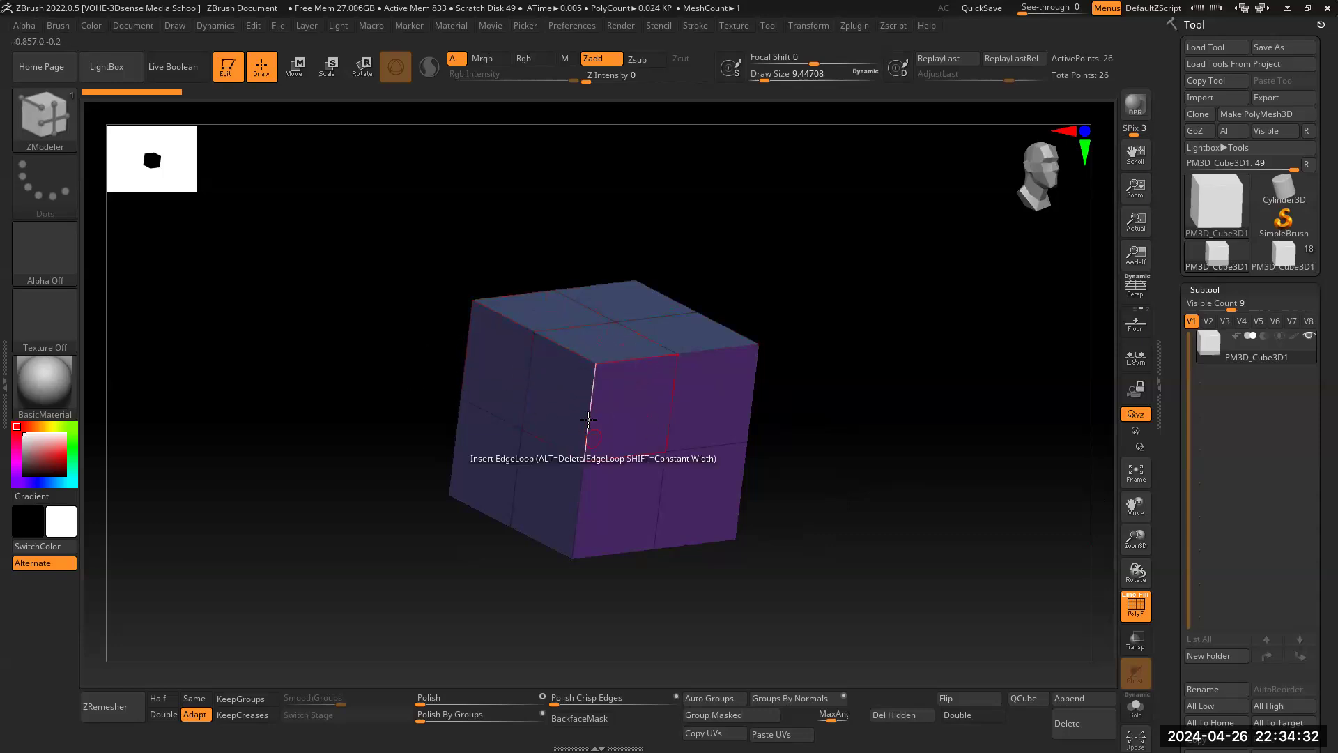
Step: Inspect the ZModeler options available for a single polygon on the cube's top face
left_click_drag(865, 488, 838, 457)
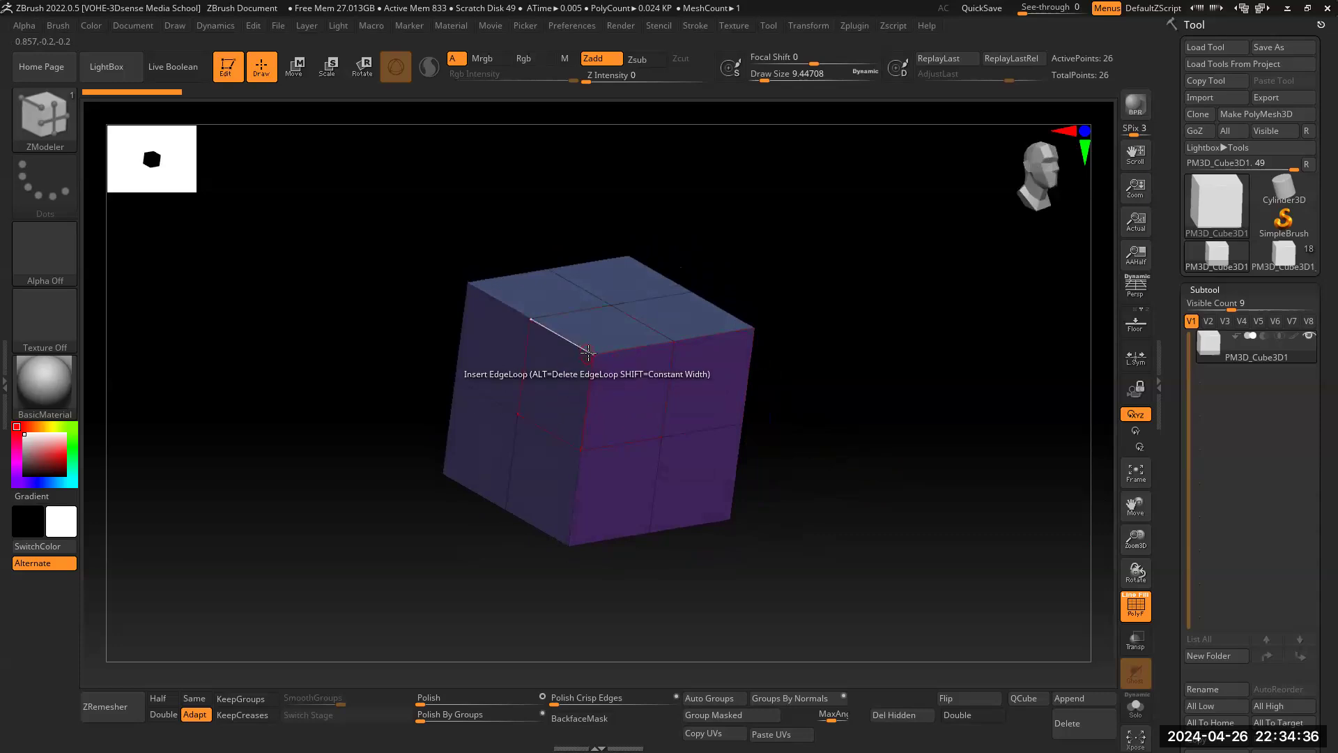
left_click_drag(906, 402, 885, 390)
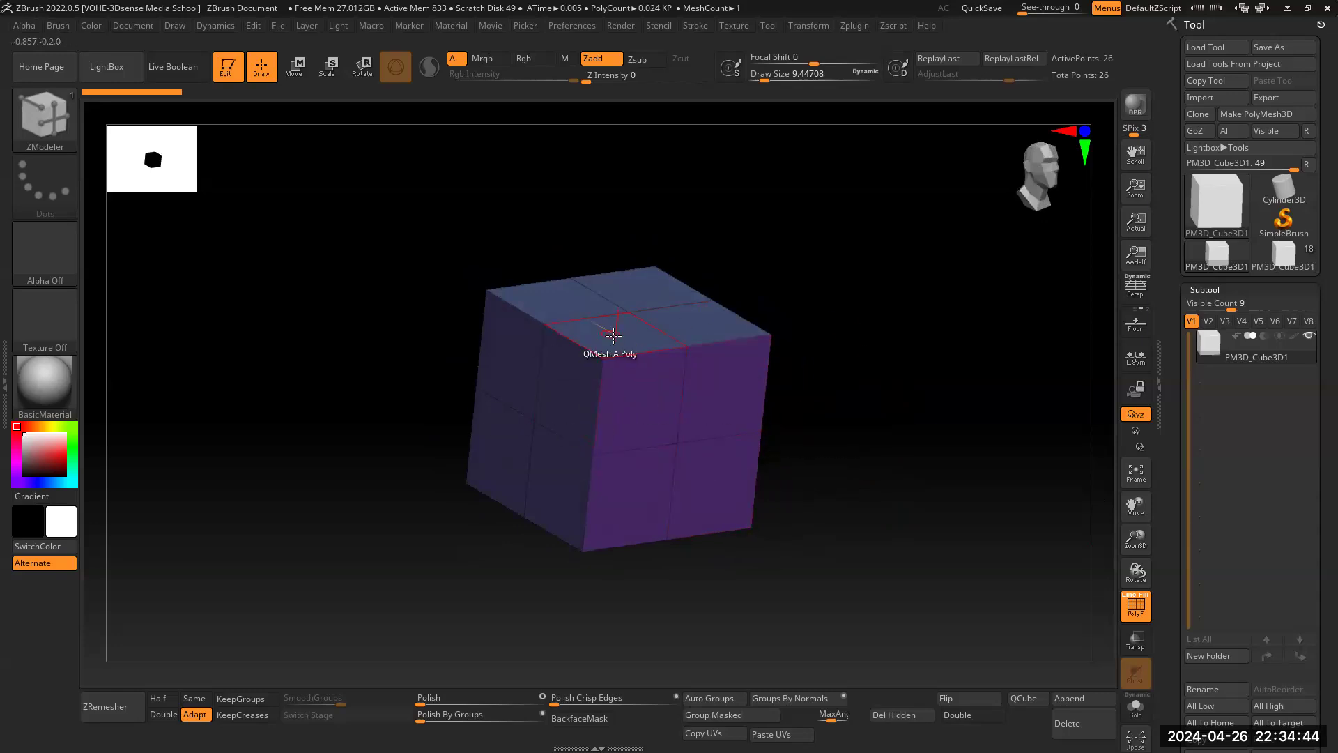
key("space")
key("space")
key("space")
left_click_drag(1138, 534, 1133, 496)
mouse_move(856, 498)
left_mouse_down()
mouse_move(889, 530)
mouse_move(839, 499)
mouse_move(857, 493)
left_mouse_up()
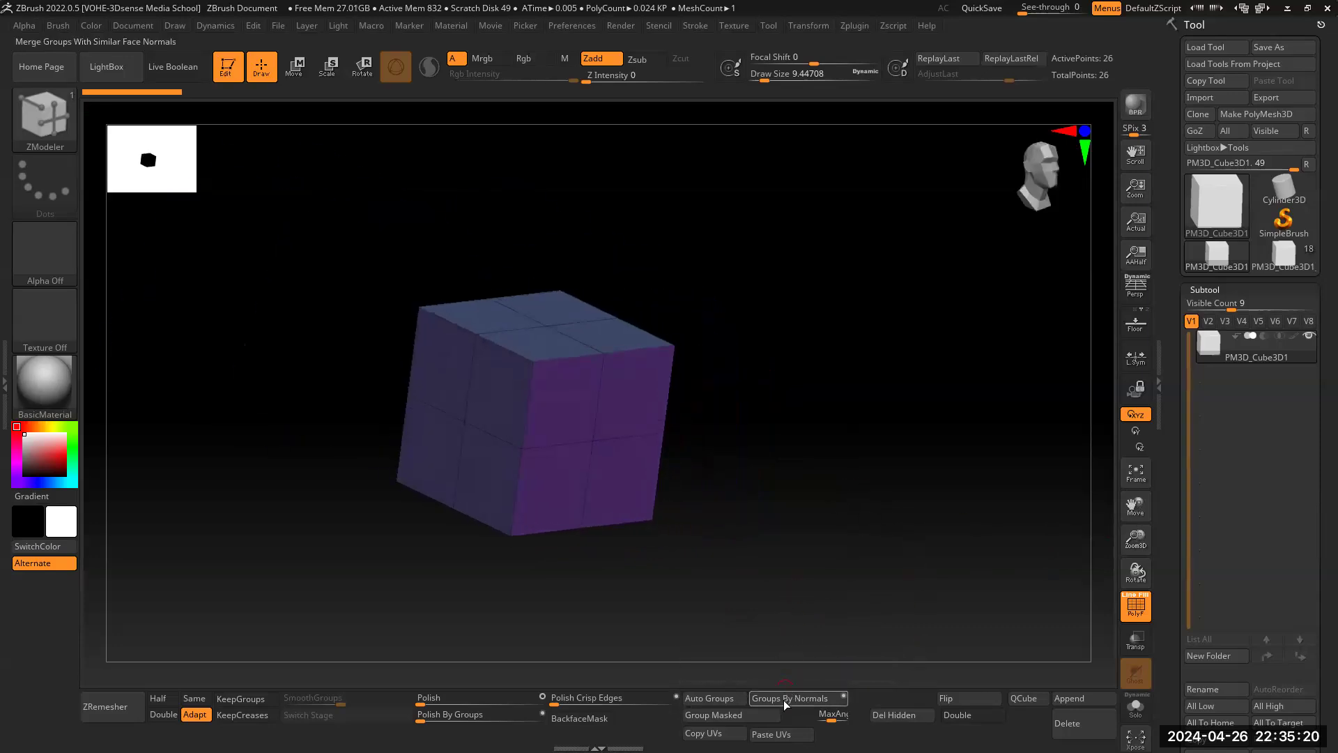
Step: Regroup the cube's faces with Groups By Normals, merge them with Auto Groups, and restore the separation by normals
left_click(784, 699)
left_click_drag(1135, 505, 1183, 526)
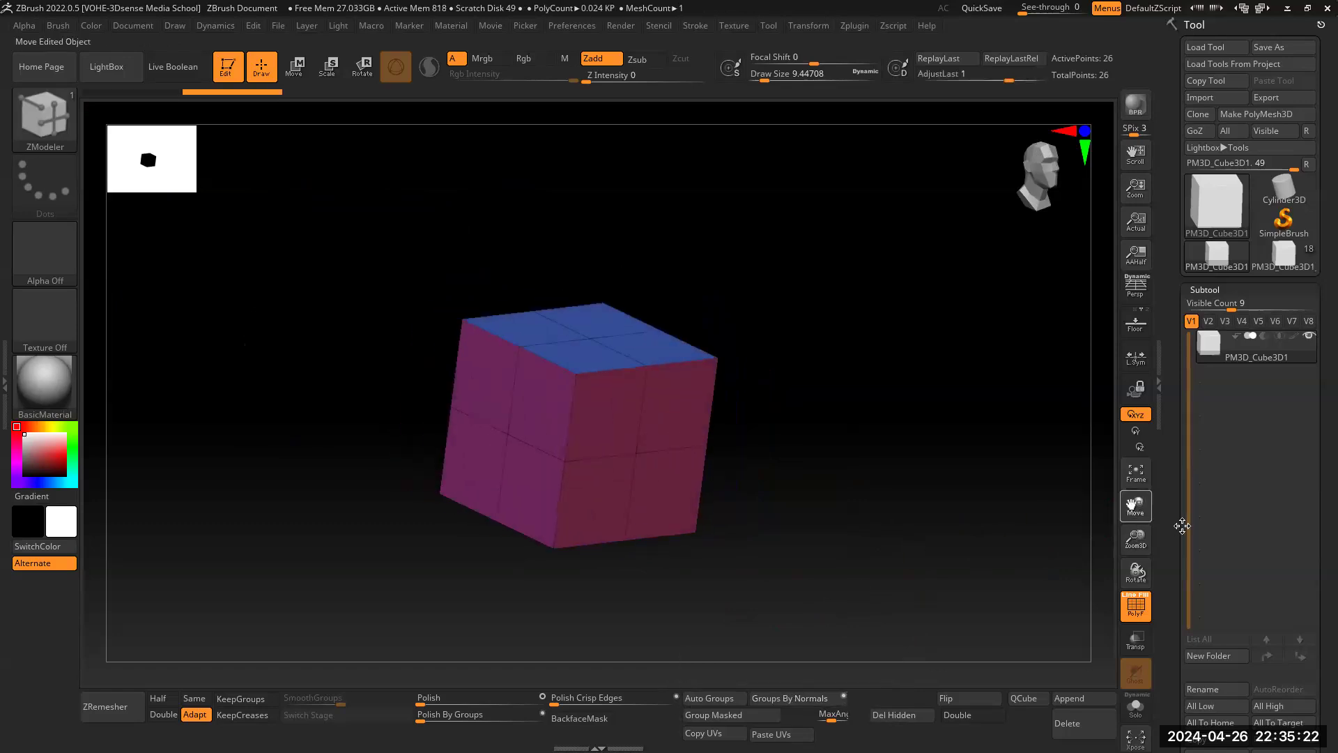
left_click_drag(875, 499, 879, 508)
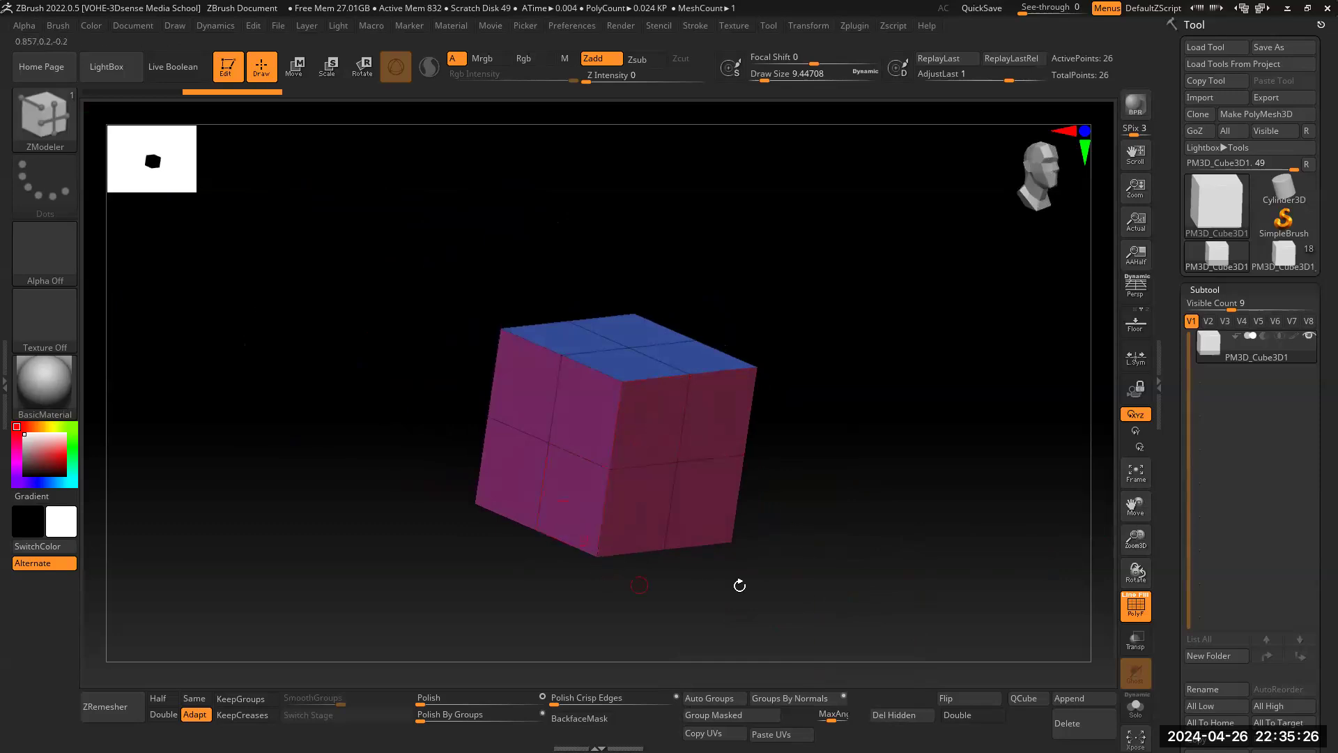
left_click(694, 697)
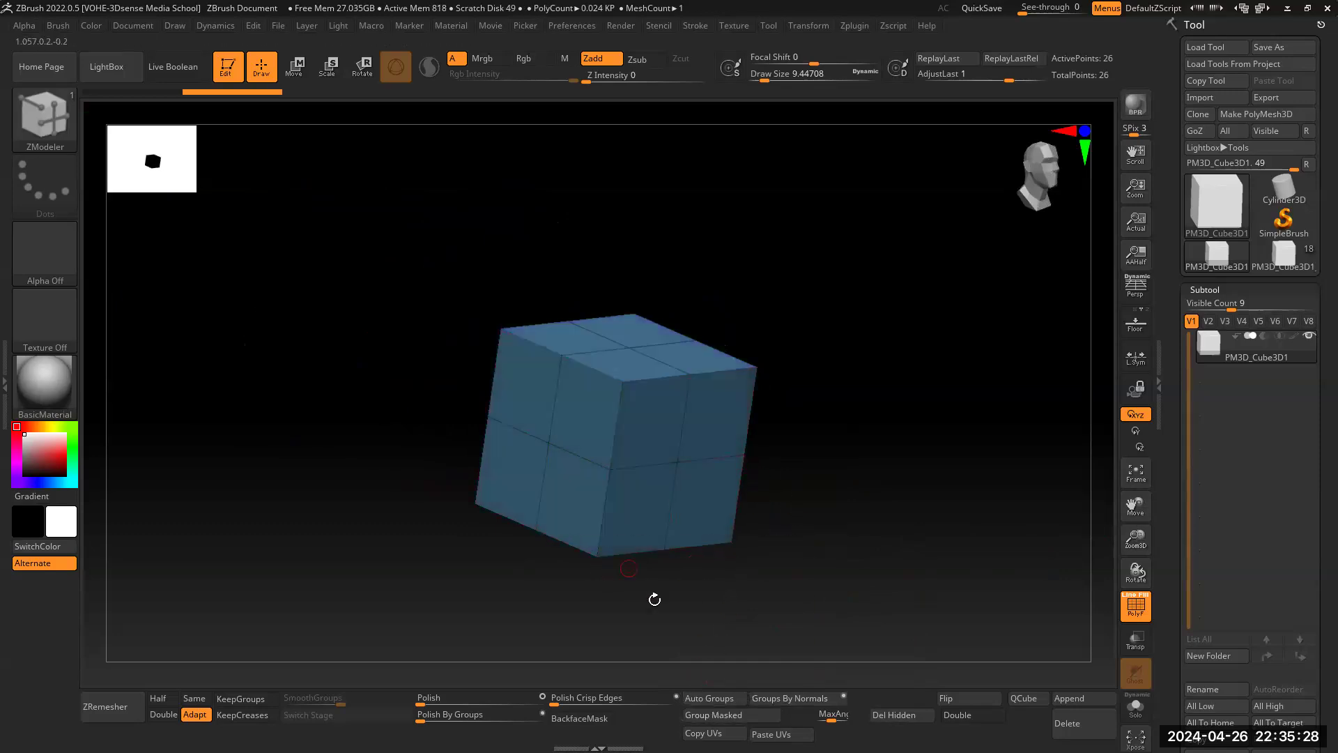
left_click(798, 698)
left_click_drag(842, 522, 920, 566)
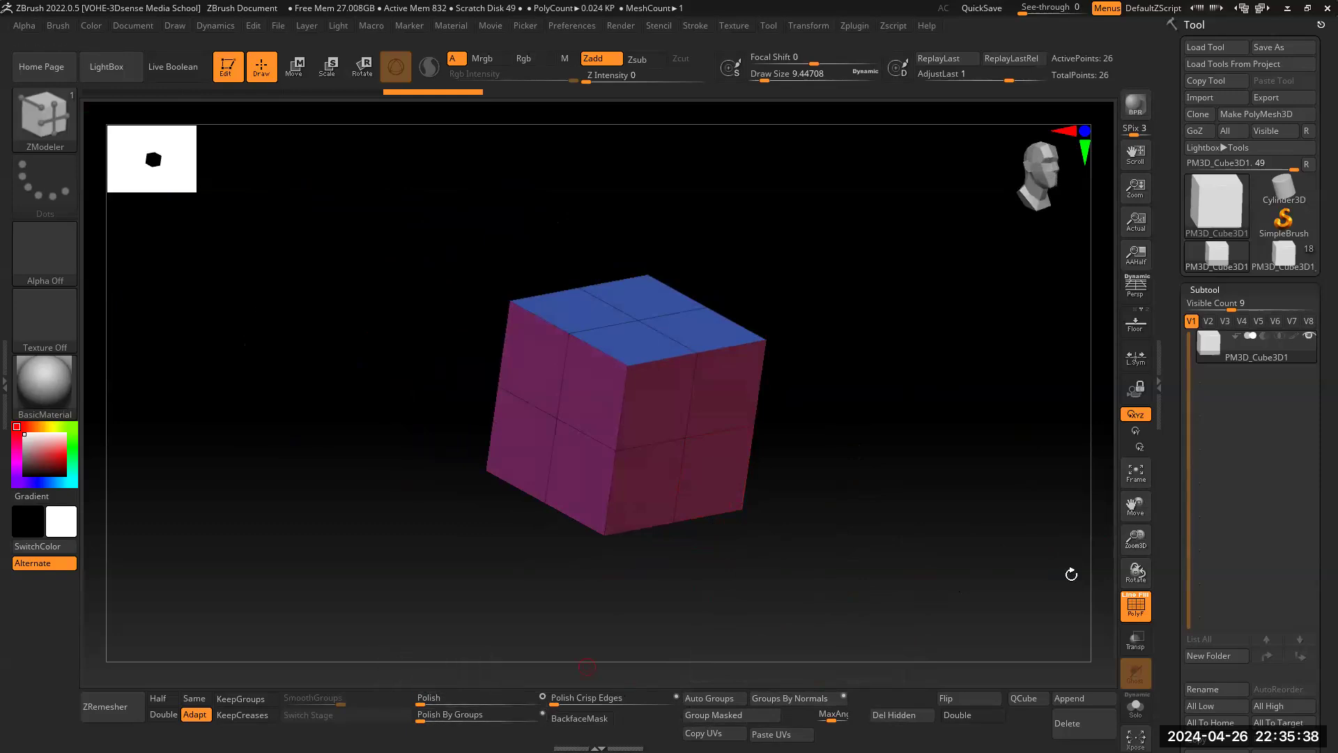
Step: Show the Deformation settings and compare Polish with Polish By Groups on the cube
left_click(1173, 584)
scroll(1184, 406, "up", 5)
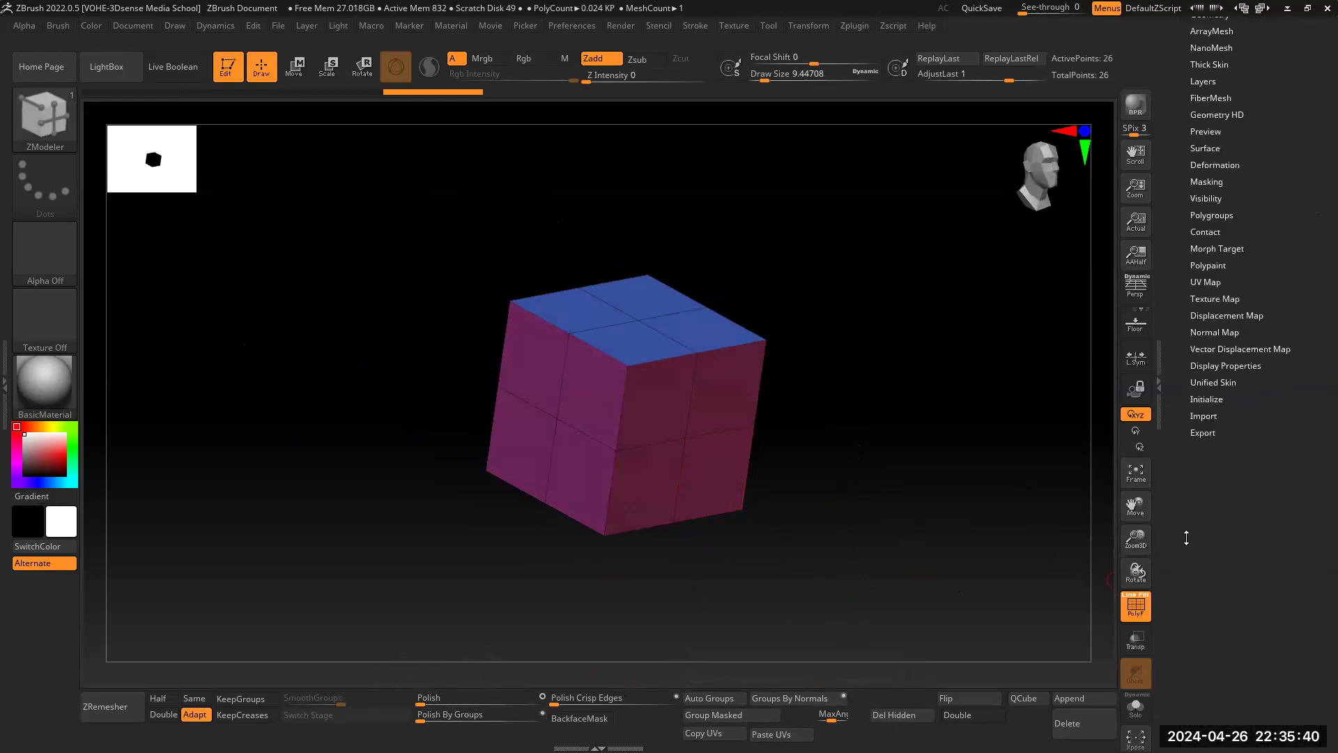
left_click(1211, 282)
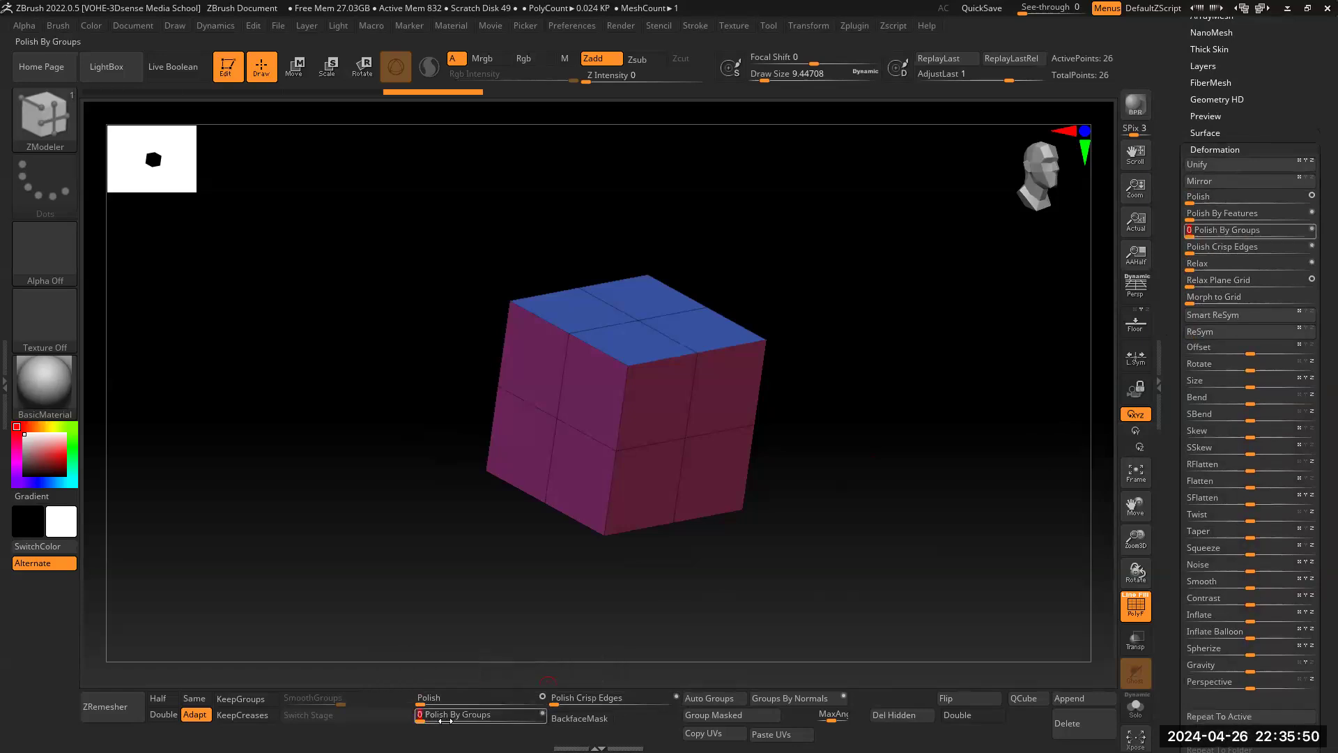
left_click_drag(439, 700, 452, 700)
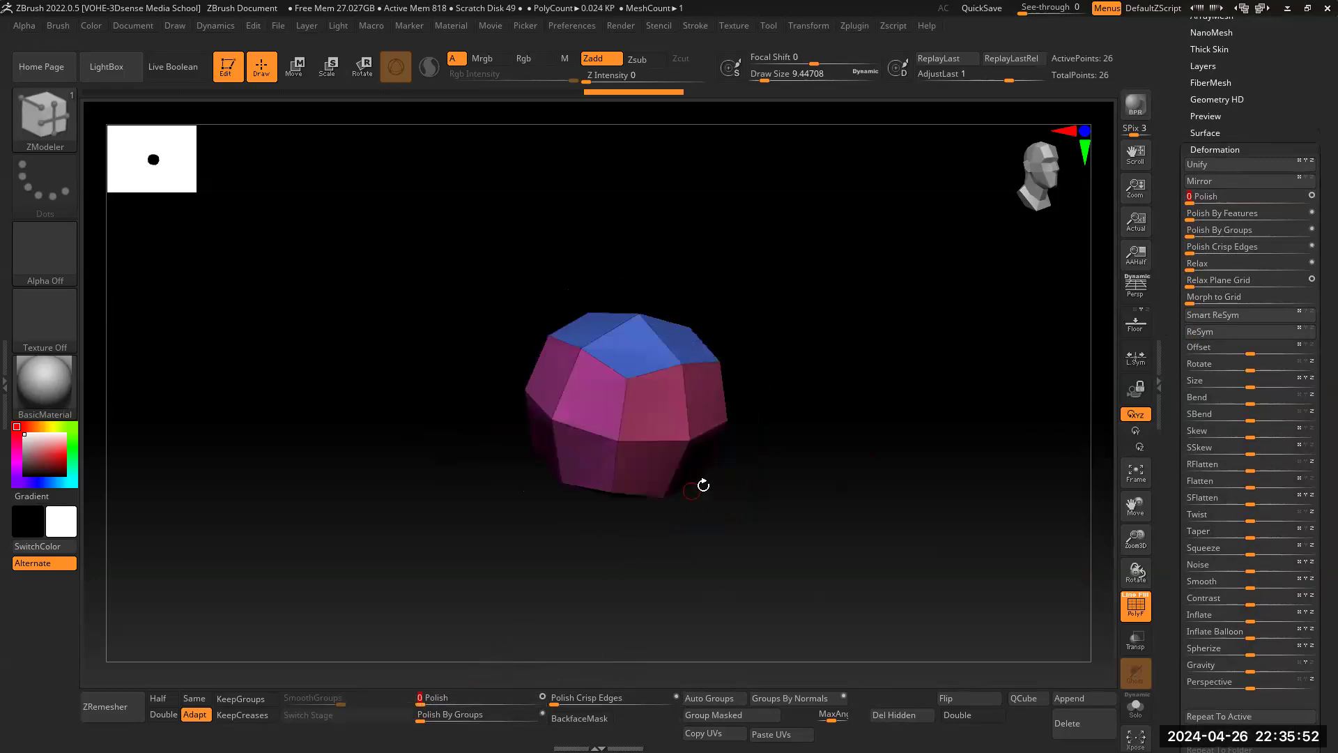
left_click_drag(796, 519, 799, 509)
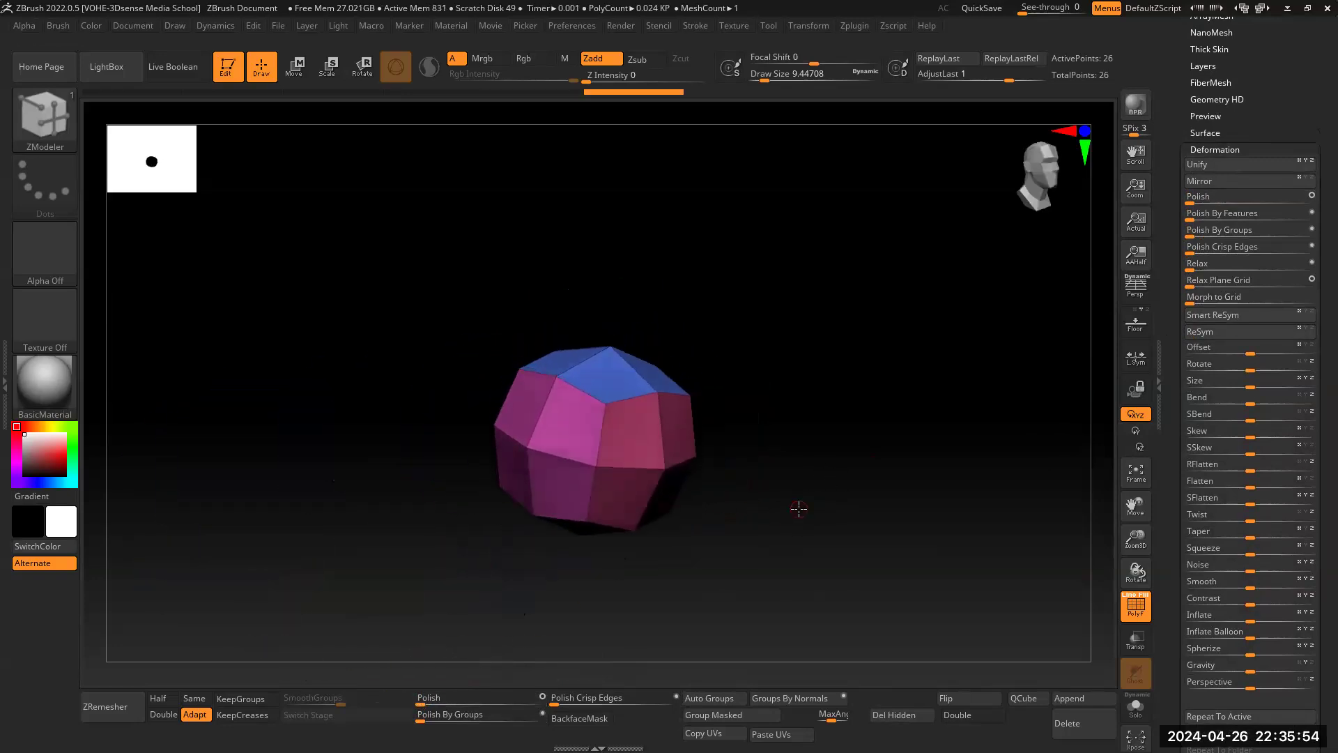
left_click(425, 716)
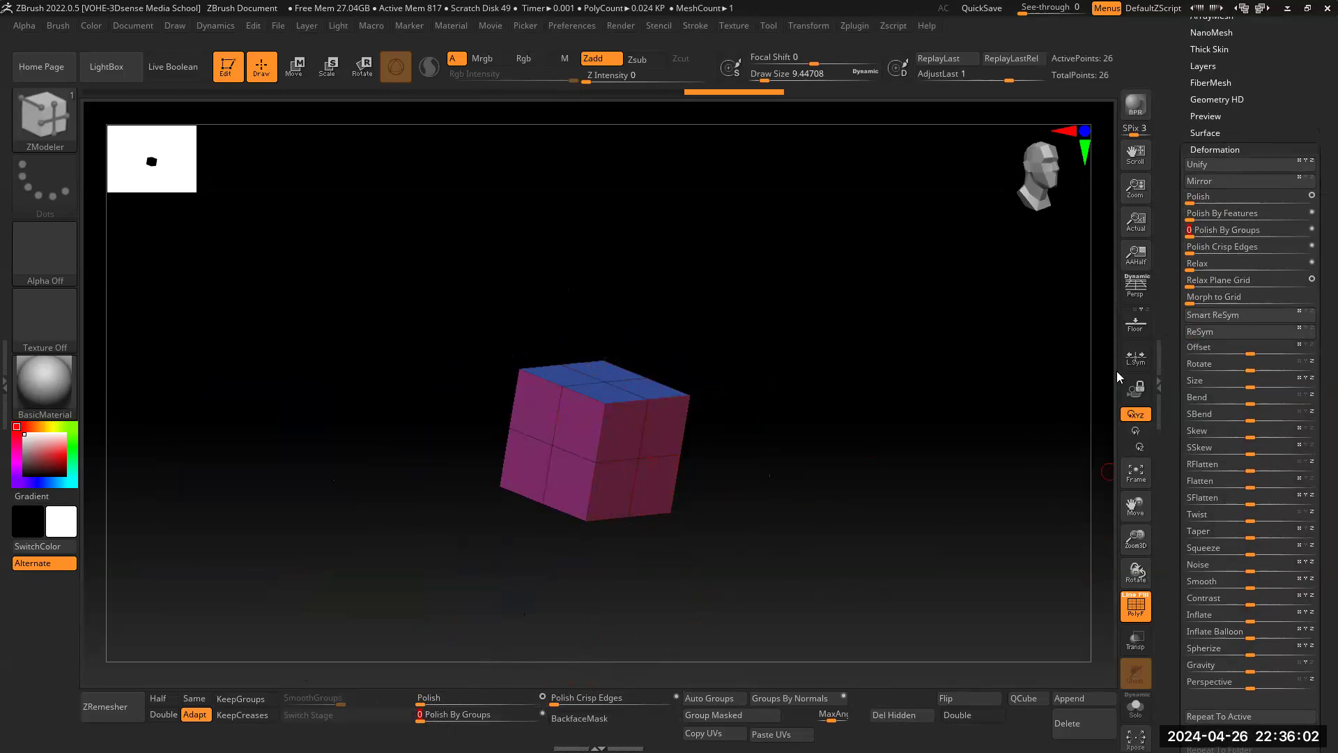
Step: Divide the cube twice and round it into a sphere with the Polish deformation, trying Polish By Groups in between
left_click_drag(1247, 149, 1248, 193)
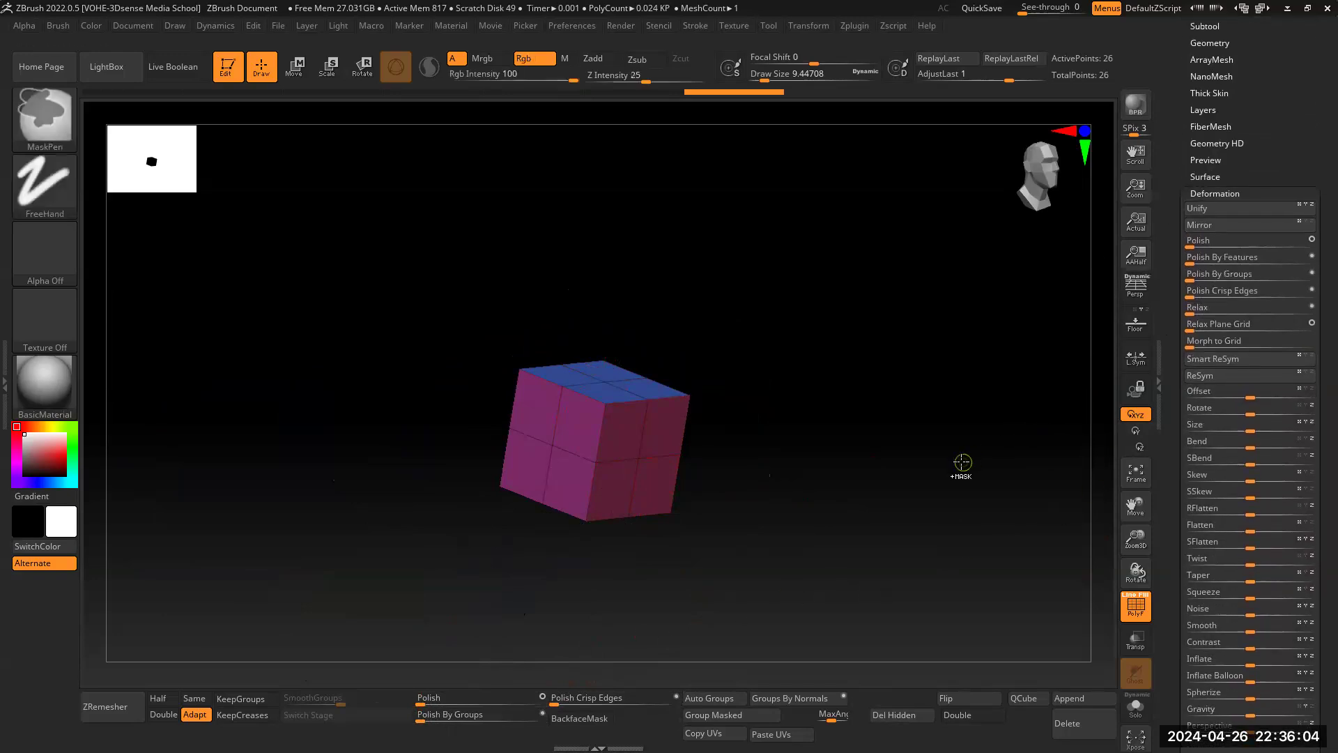
key("ctrl+d")
key("ctrl+d")
left_click(438, 700)
left_click(439, 715)
left_click(444, 700)
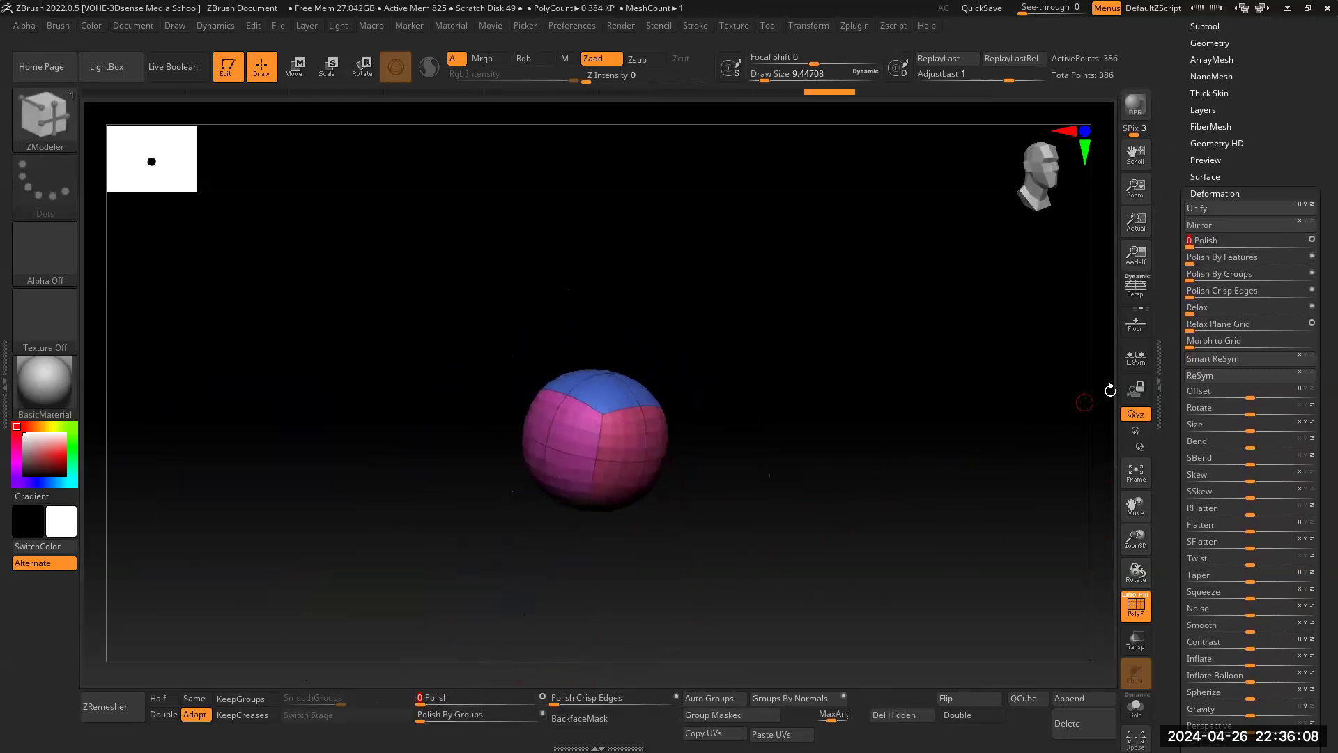
Step: Show the Crease options in the Geometry settings of the rounded mesh
left_click_drag(1187, 67, 1187, 263)
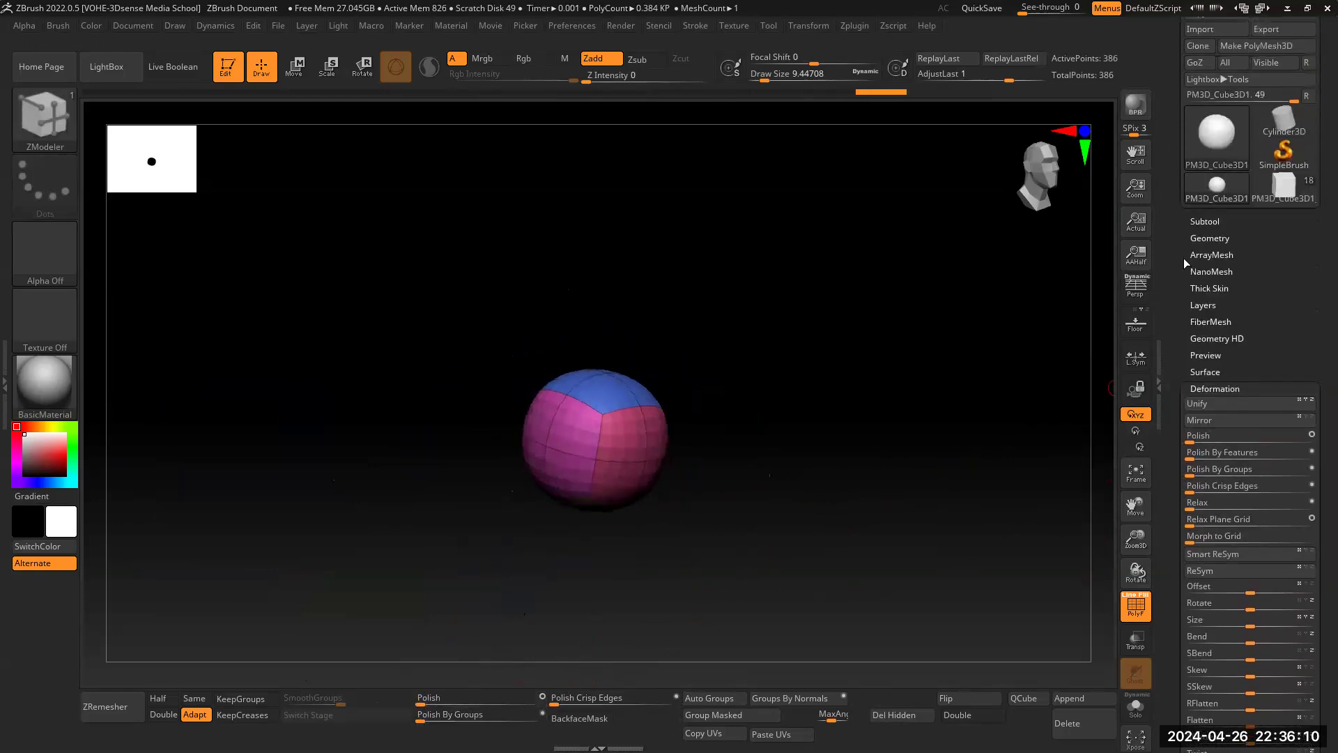
left_click(1206, 222)
left_click_drag(1179, 375, 1180, 154)
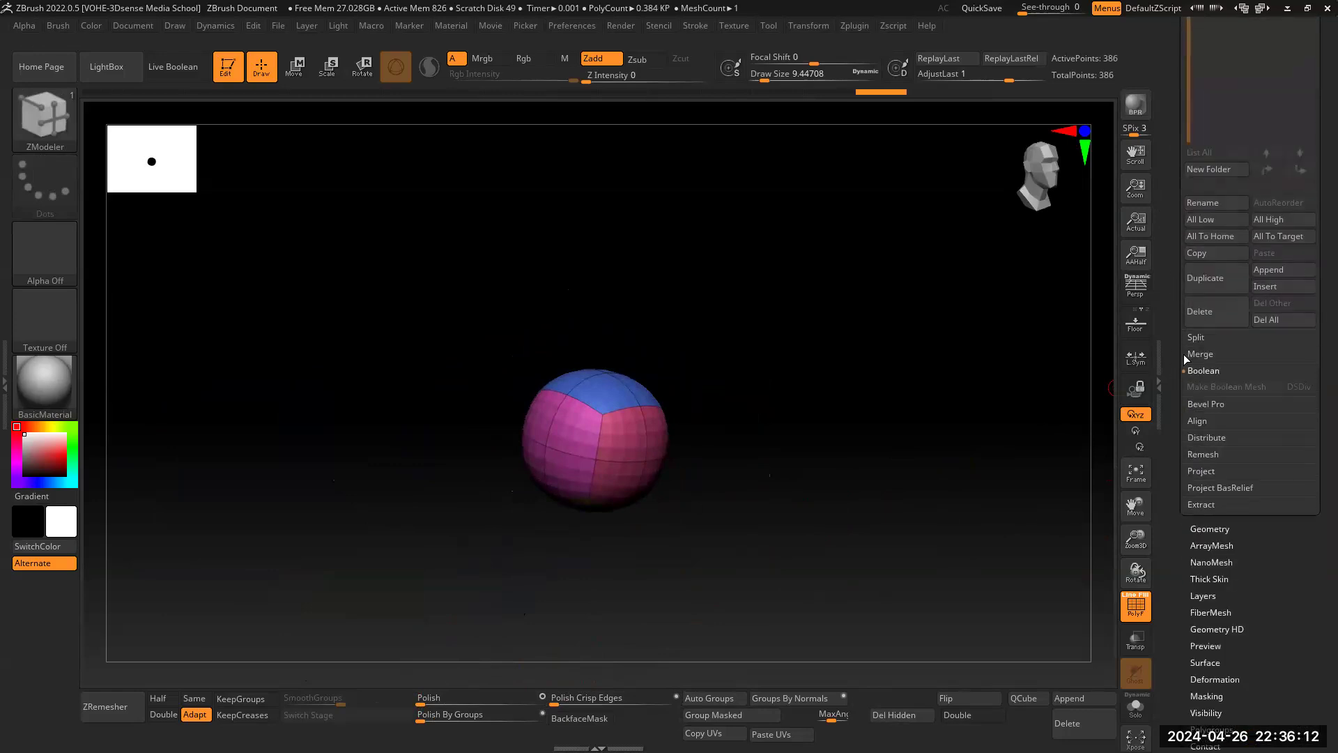
left_click(1204, 509)
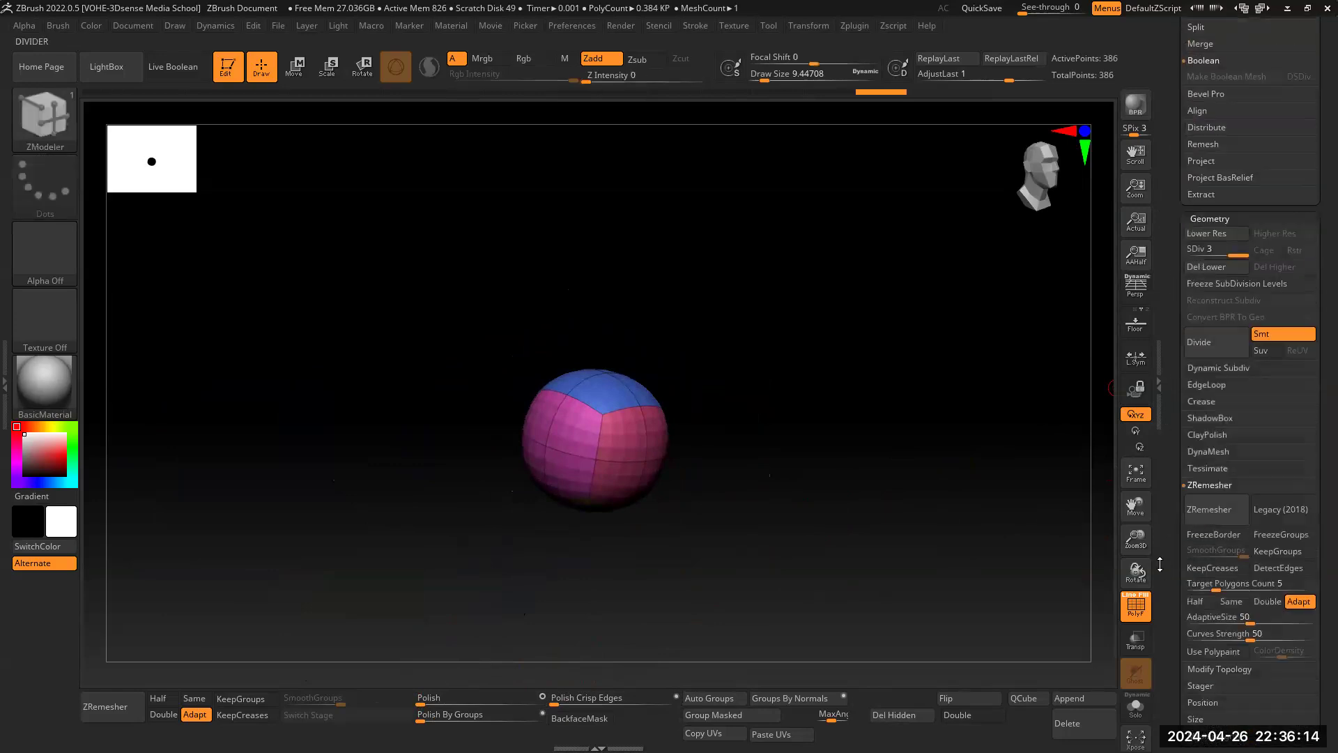
left_click_drag(1173, 518, 1178, 398)
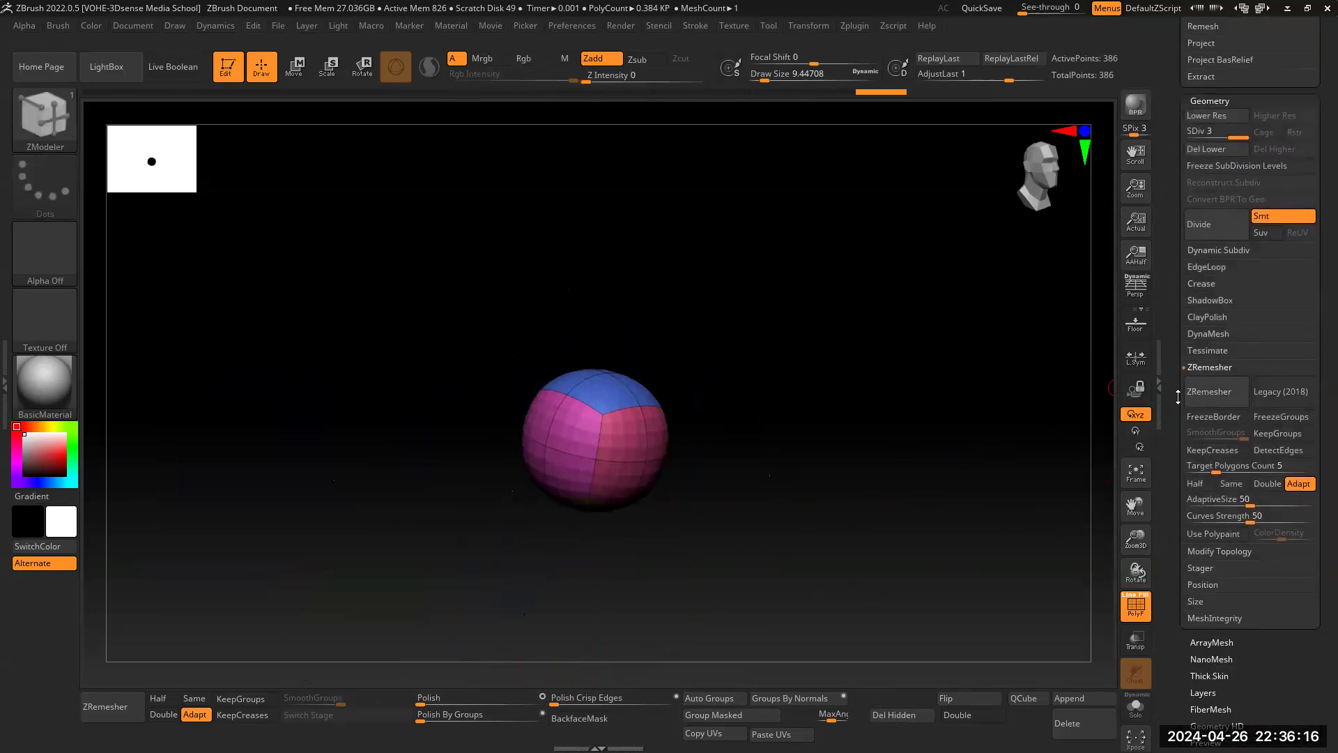
left_click(1202, 283)
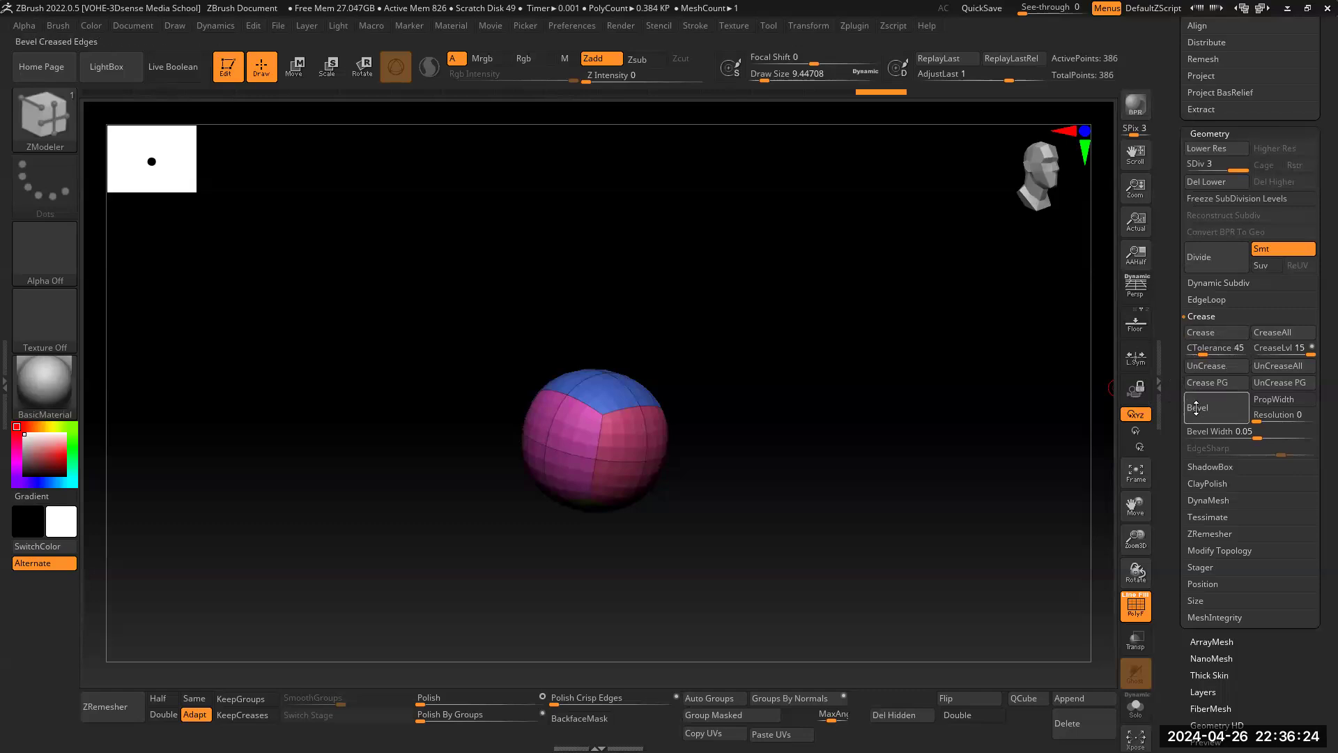
Step: Reshape the sphere back toward a cube with Polish Crisp Edges and Polish By Groups, with the polyframe hidden
left_click_drag(1133, 540, 1135, 568)
left_click_drag(1129, 509, 970, 522)
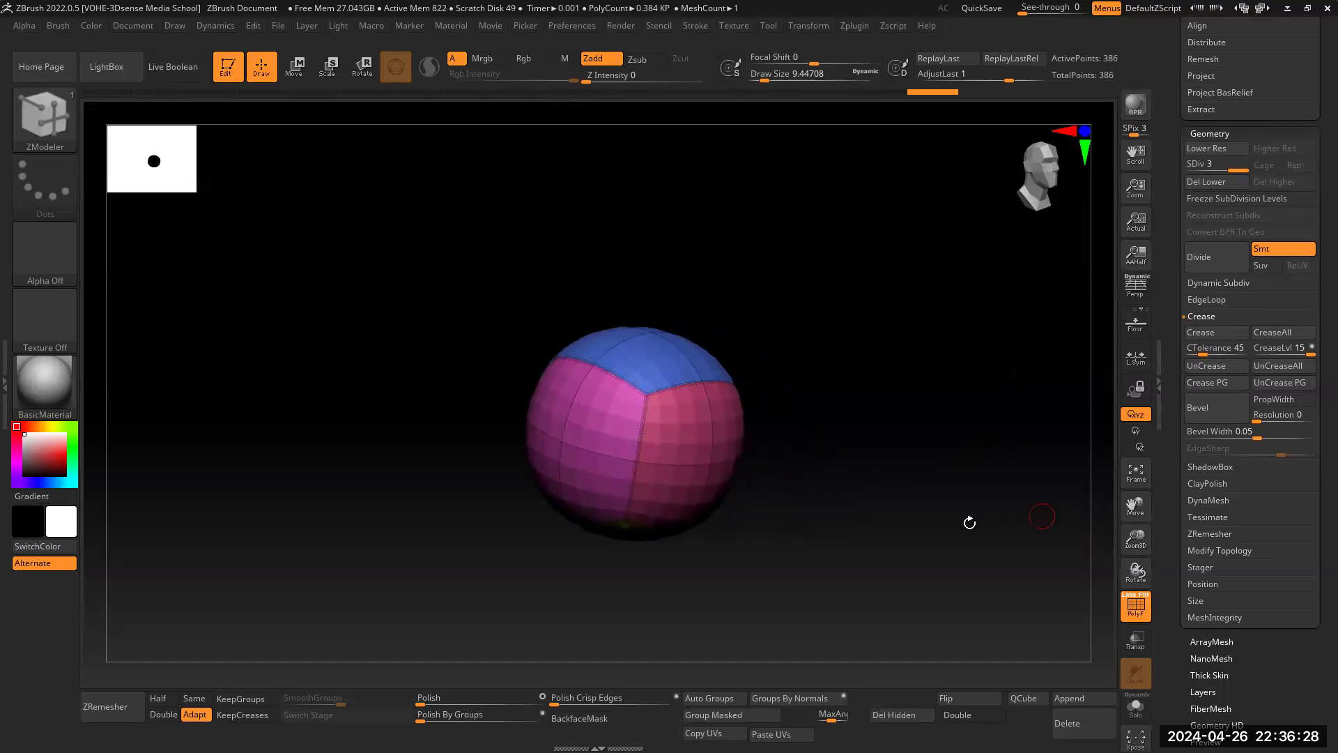
left_click_drag(563, 701, 669, 699)
key("shift+f")
left_click_drag(432, 718, 651, 688)
left_click_drag(1137, 547, 1135, 516)
left_click_drag(771, 541, 726, 520)
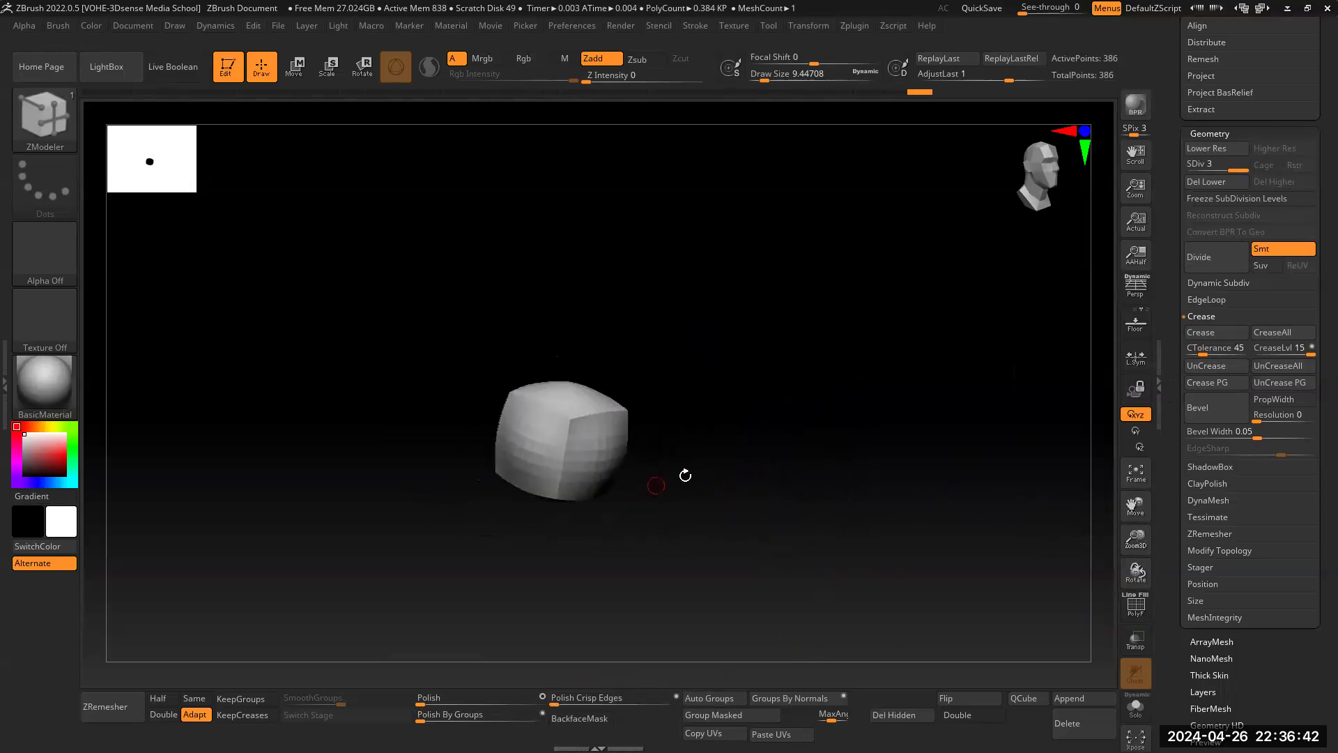
Step: Drop to subdivision level 2 and flatten the faces with Polish Crisp Edges and Polish By Groups at up to 45
left_click_drag(1133, 539, 1133, 541)
key("shift+d")
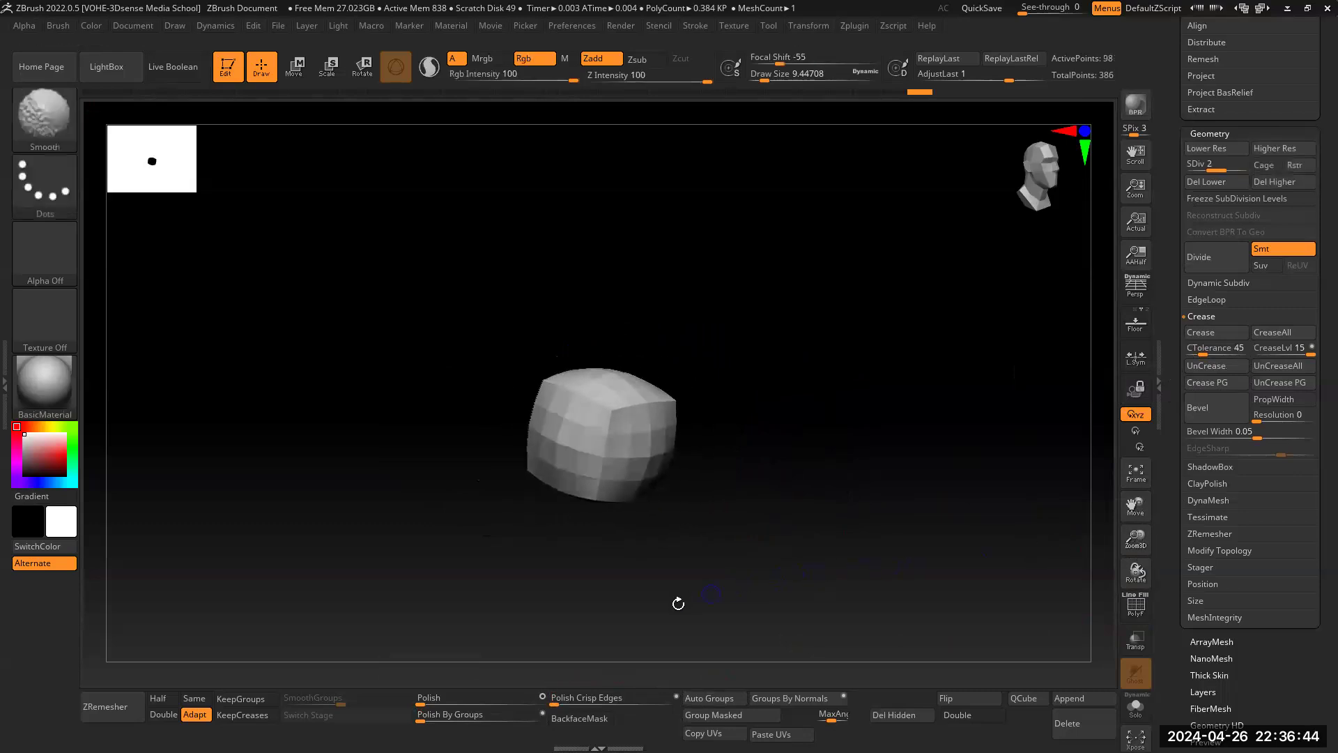
left_click(567, 703)
left_click(567, 704)
left_click(472, 719)
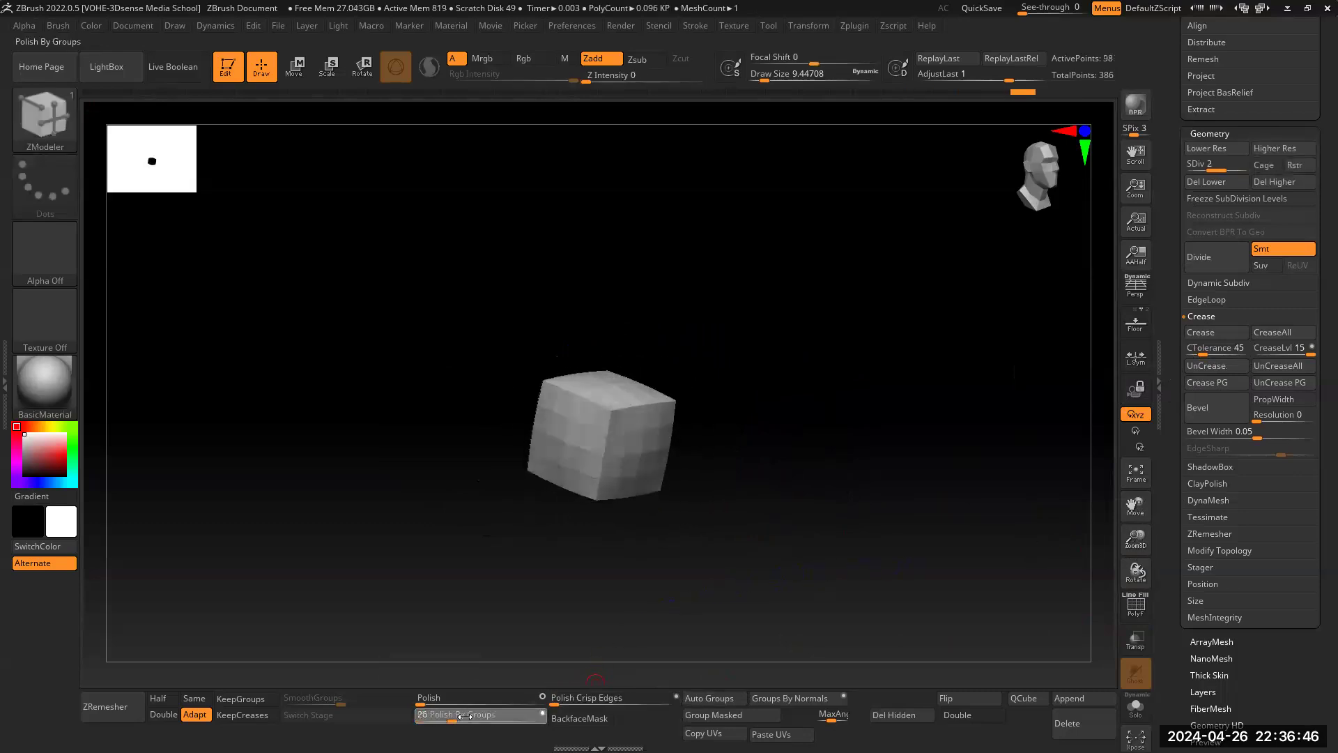
left_click(471, 719)
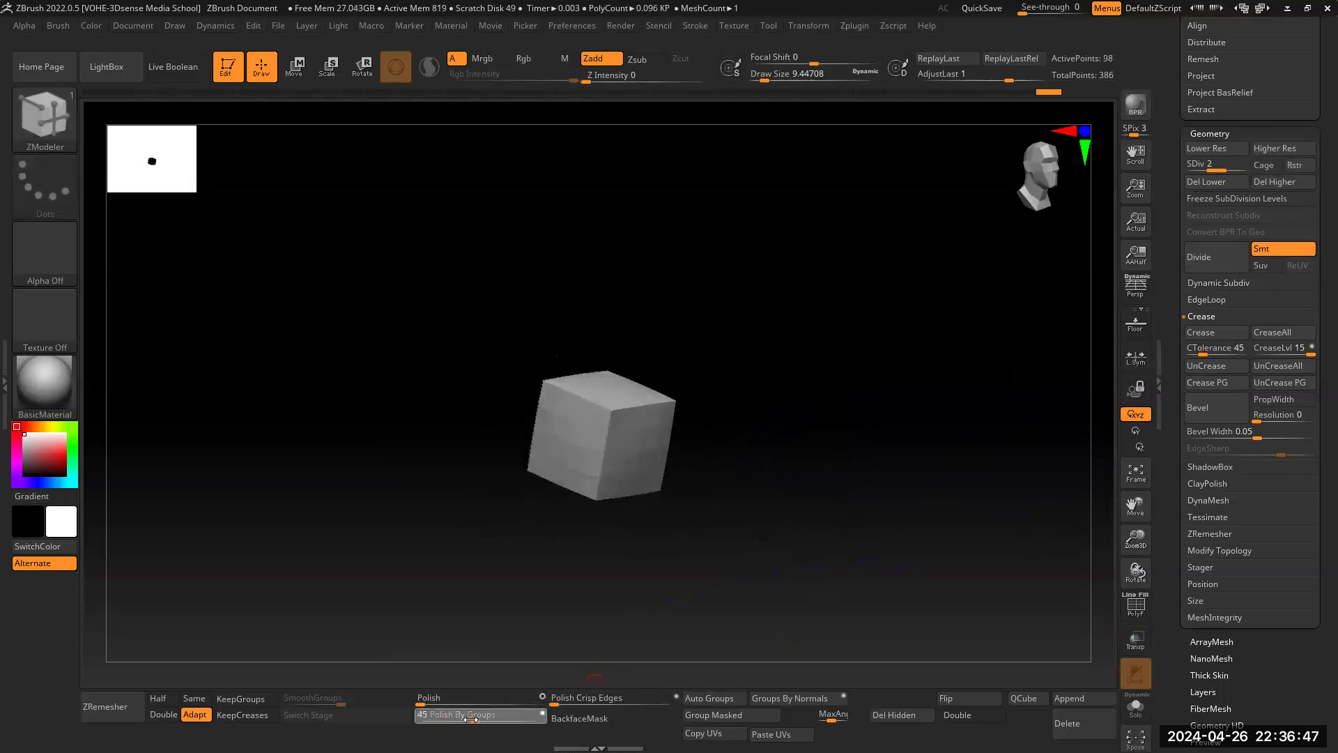
Step: Return to subdivision level 3 and flatten the cube's faces further with Polish By Groups and Polish Crisp Edges
left_click(1137, 604)
key("d")
left_click(471, 719)
left_click(472, 718)
left_click(566, 700)
left_click(1141, 611)
mouse_move(762, 516)
left_mouse_down()
mouse_move(794, 537)
mouse_move(759, 523)
left_mouse_up()
left_click_drag(1135, 558, 875, 578)
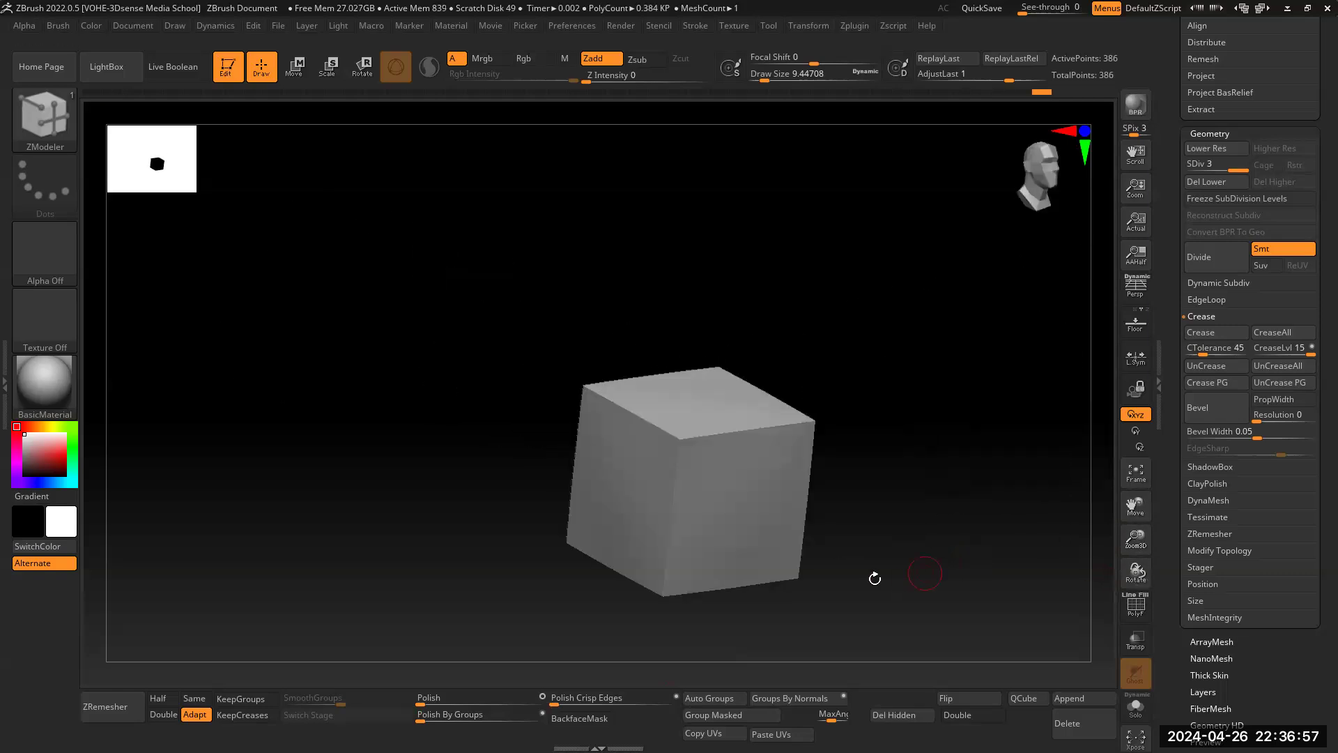
Step: Display the cube's polyframe and step down to subdivision level 1
left_click(1136, 606)
key("shift+d")
key("shift+d")
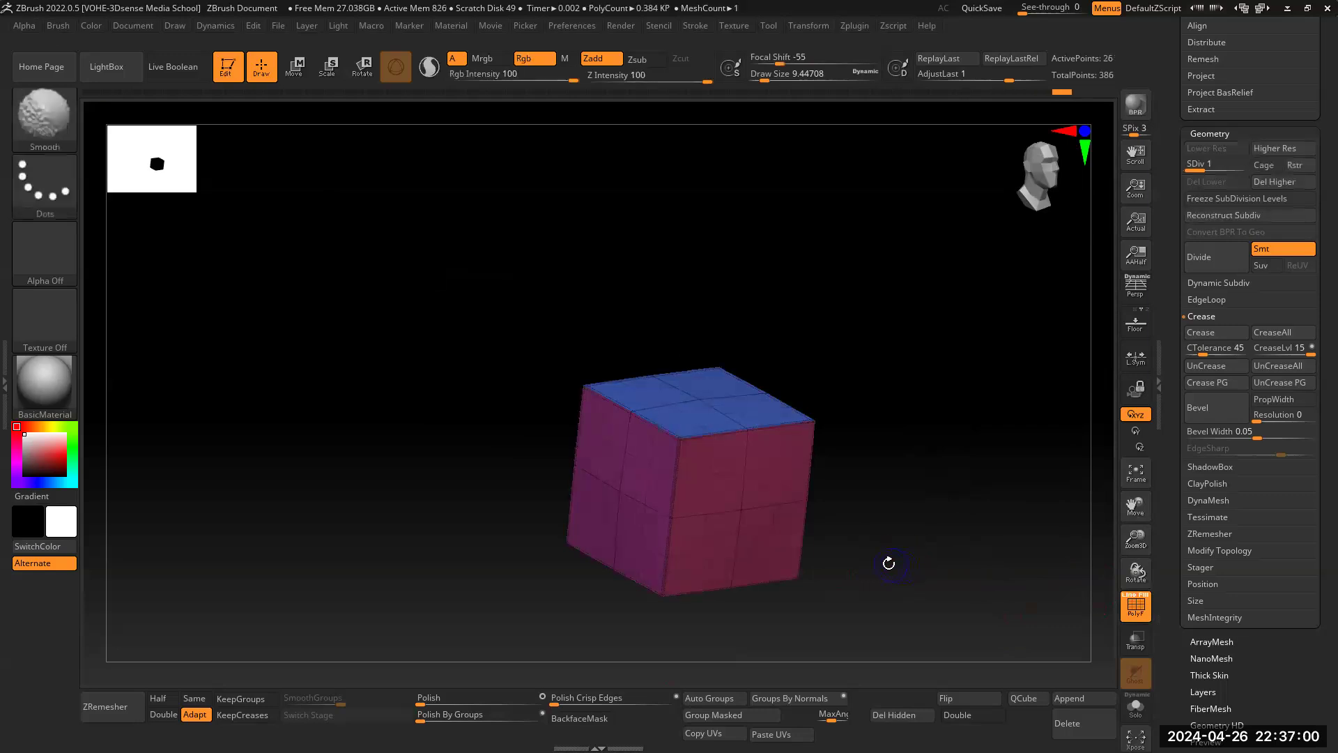
left_click_drag(1132, 538, 1184, 435)
left_click_drag(1004, 516, 748, 492)
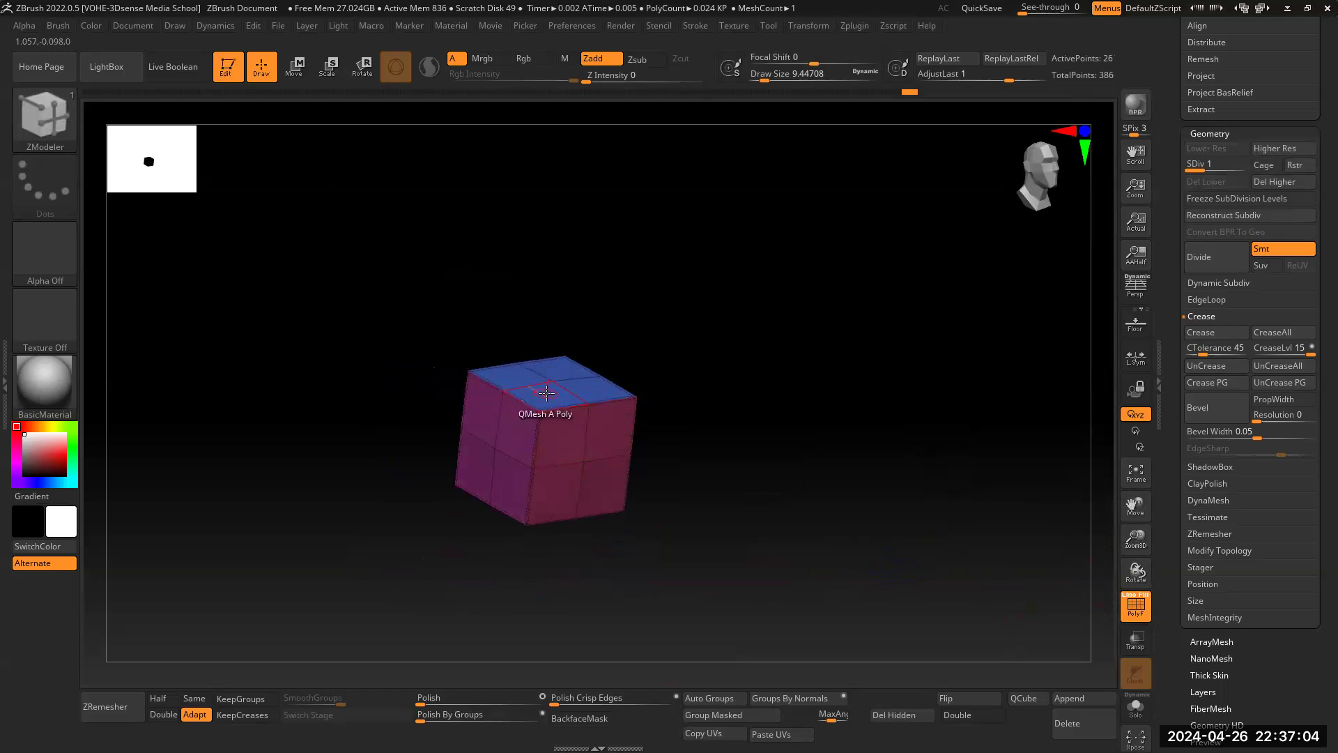
Step: Set the ZModeler polygon action to Extrude with A Single Poly as target and try it on the cube's top face
key("space")
key("space")
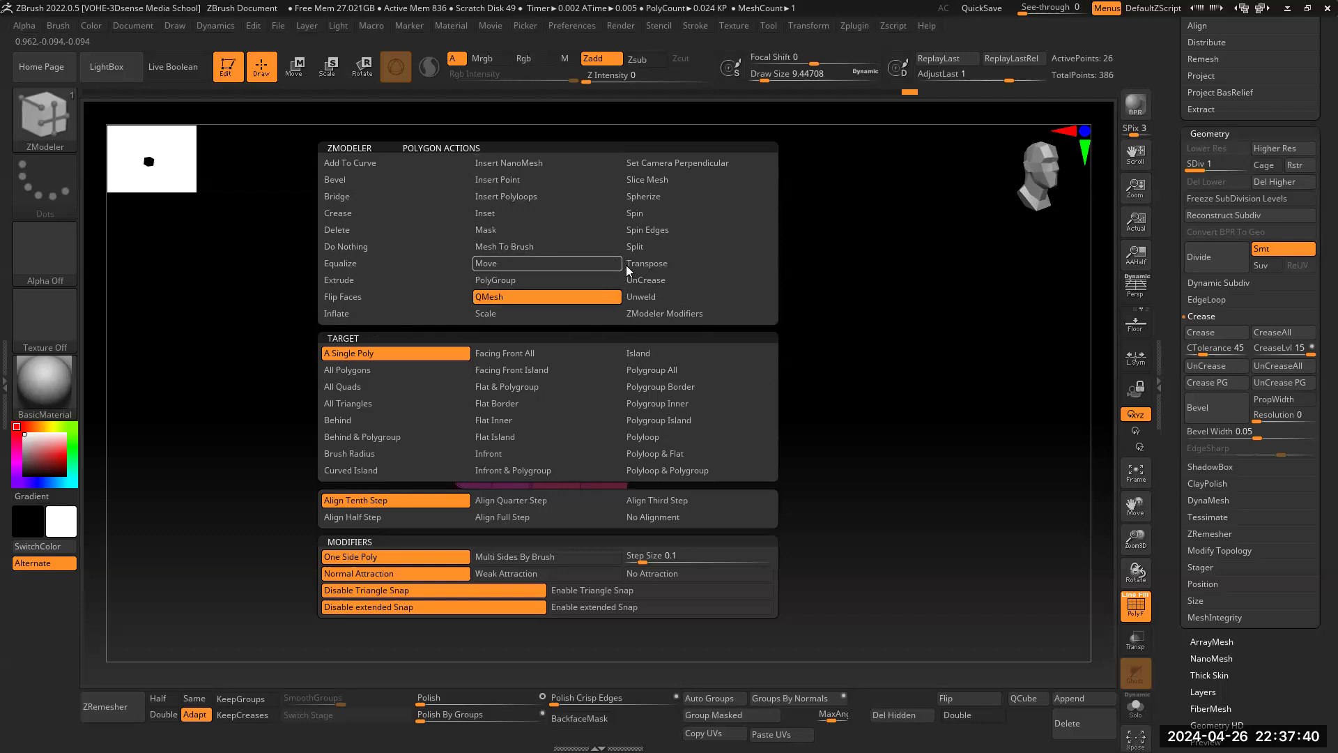
left_click(359, 279)
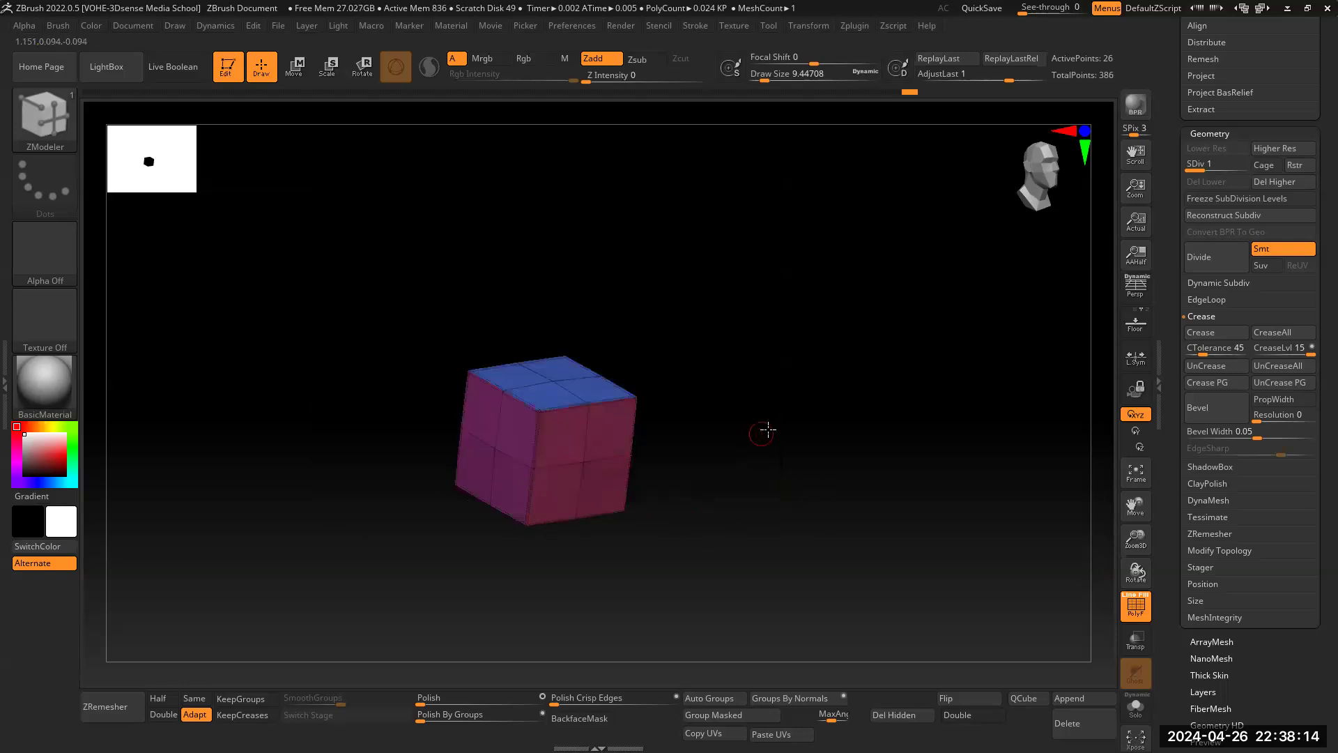
left_click_drag(767, 430, 746, 418)
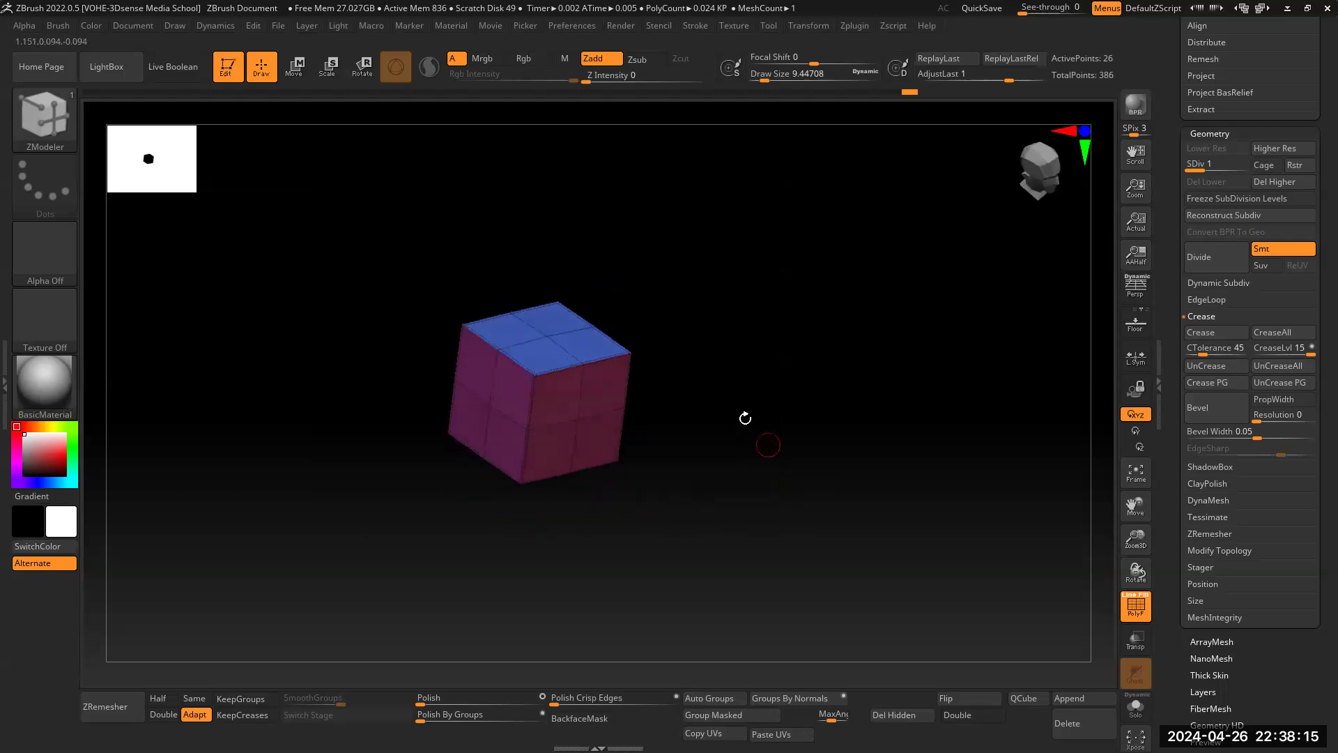
left_click(596, 345)
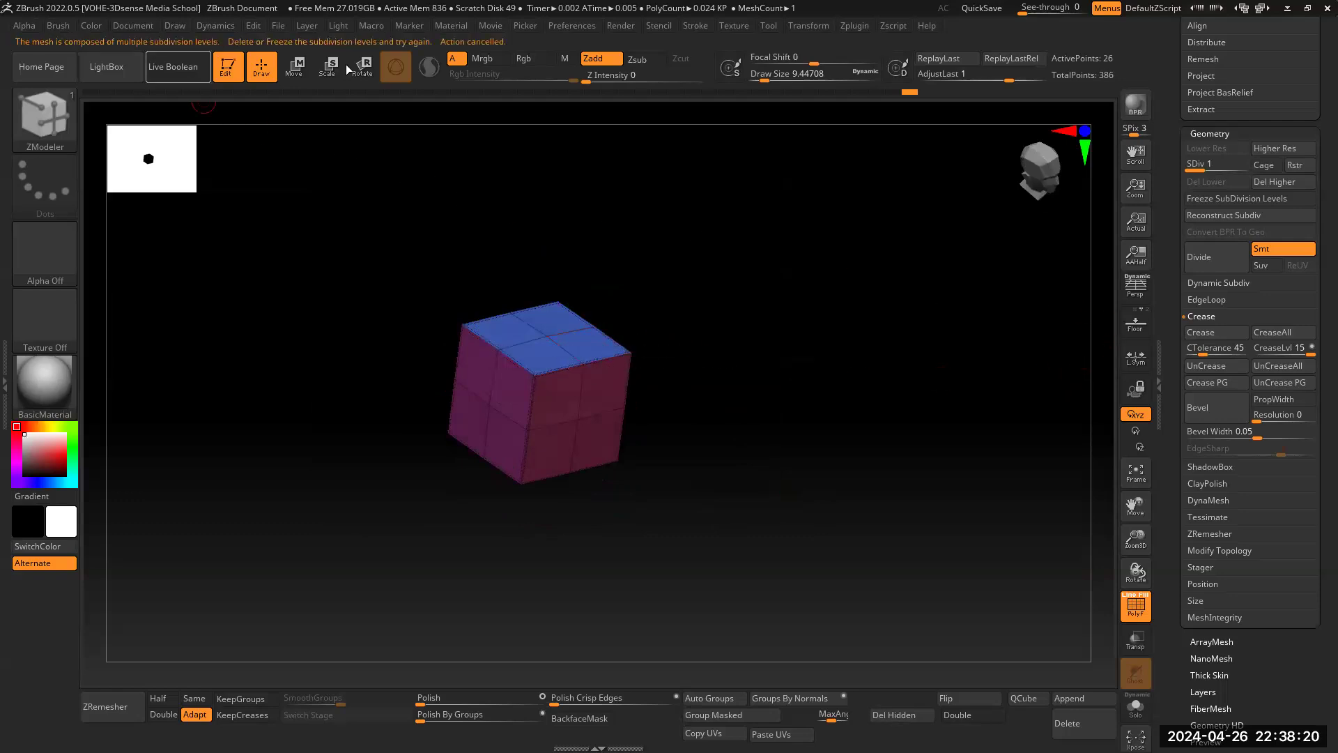
Step: Delete the cube's higher subdivision levels and extrude three single polygons into arms around one corner
left_click(1212, 263)
left_click_drag(592, 343, 600, 219)
left_click_drag(787, 369, 642, 327)
left_click_drag(576, 391, 742, 469)
left_click_drag(618, 369, 1011, 528)
left_click_drag(918, 504, 954, 514)
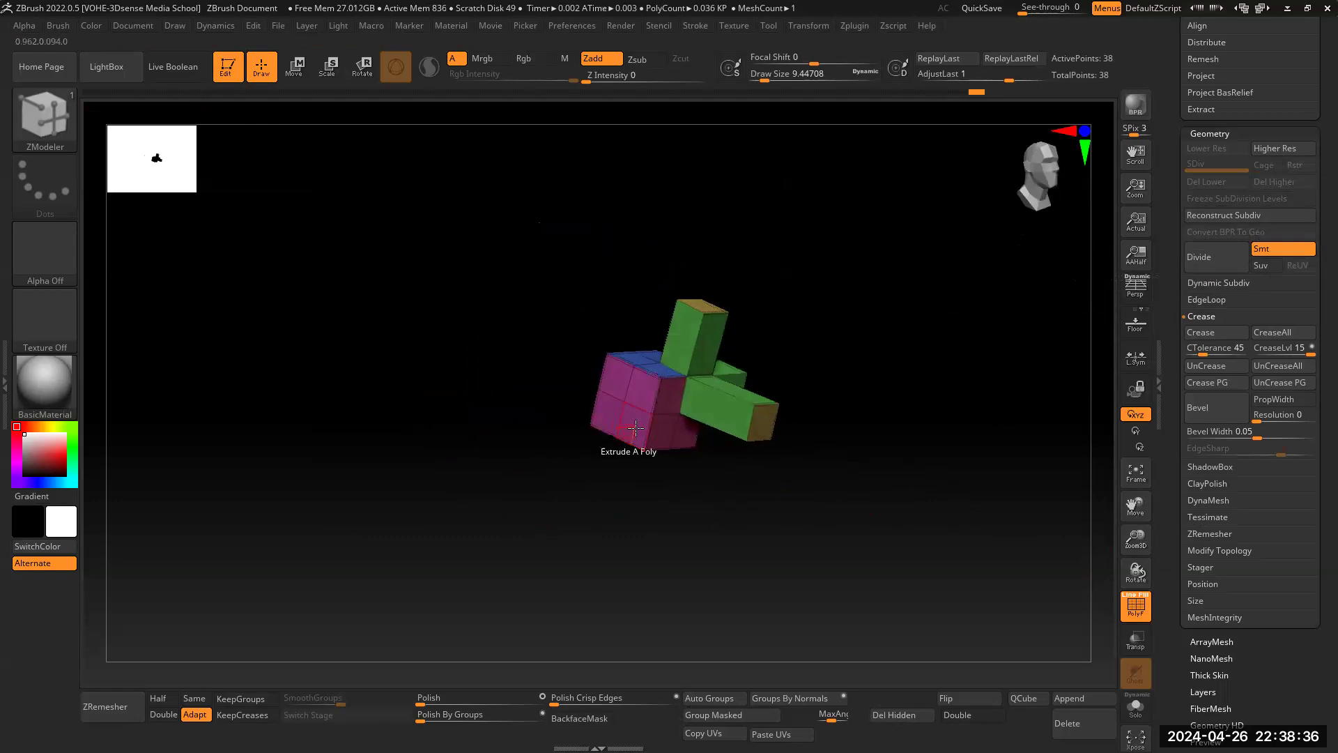
Step: Extrude a polygon on the side opposite the arms into a long bar and extend it downward into slabs
left_click_drag(626, 428, 448, 515)
left_click_drag(749, 483, 530, 600)
left_click_drag(888, 391, 899, 523)
left_click_drag(567, 578, 467, 691)
left_click_drag(853, 526, 1081, 501)
Step: Extrude the broad side face of the large slab outward into a thick block
left_click_drag(1143, 543, 1152, 392)
left_click_drag(980, 472, 840, 341)
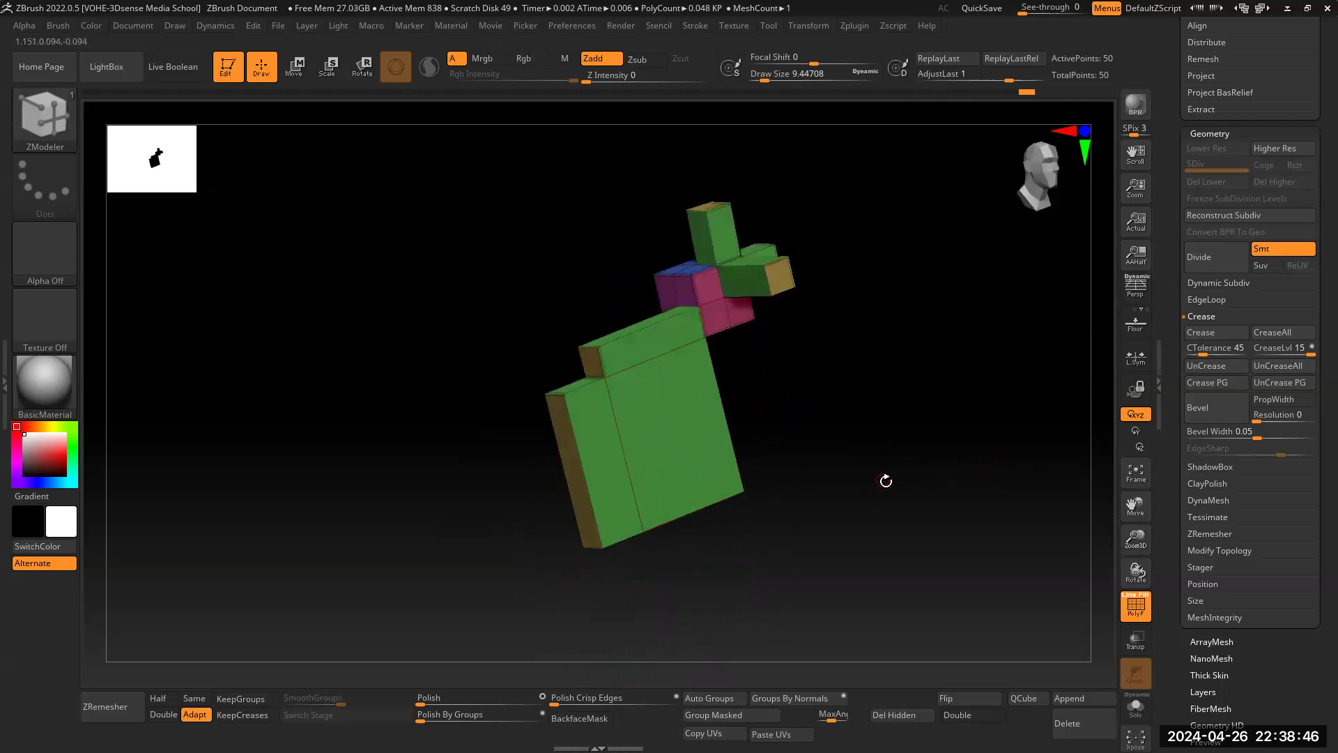
left_click_drag(839, 435, 835, 470)
left_click_drag(935, 391, 891, 463)
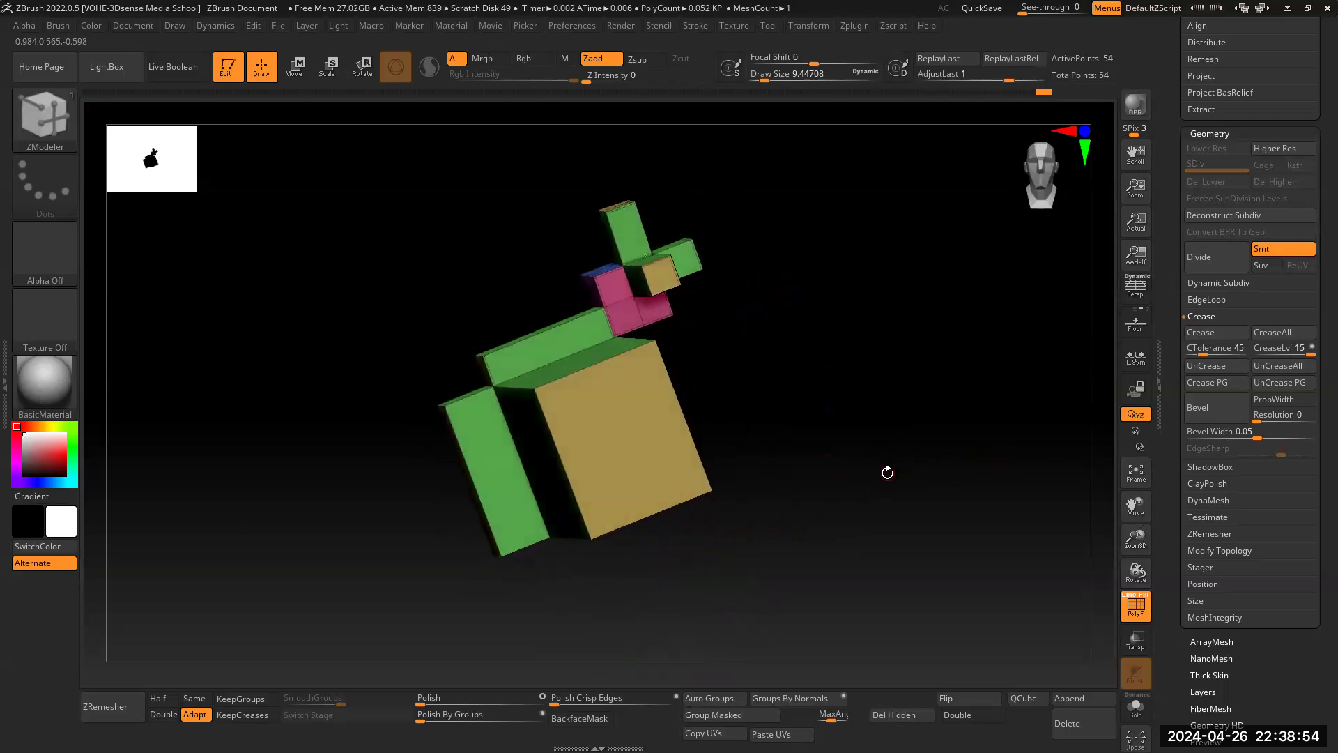
Step: Switch the sculpting brush from ZModeler to Move
key("b")
key("m")
key("v")
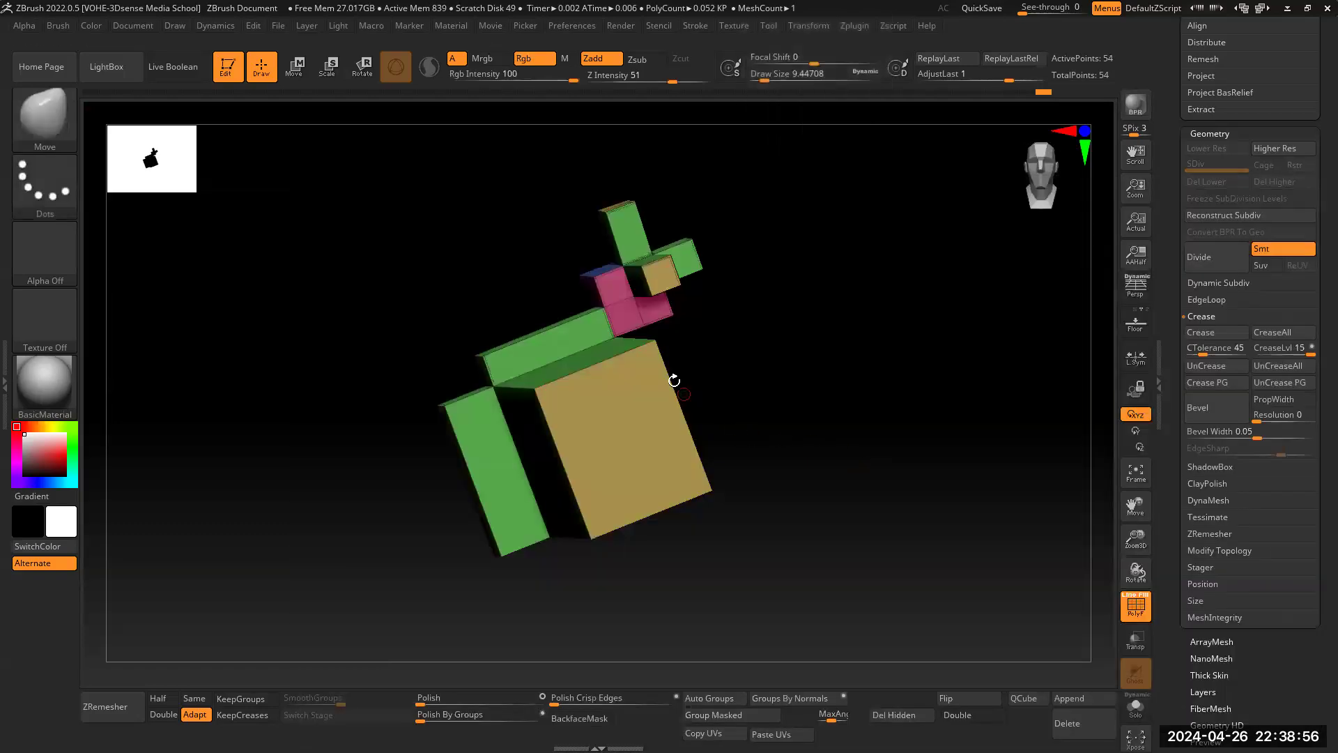
Step: Set the brush draw size to about 167 and pull the bar's and slab's corners outward with the Move brush
key("space")
left_click_drag(772, 377, 807, 380)
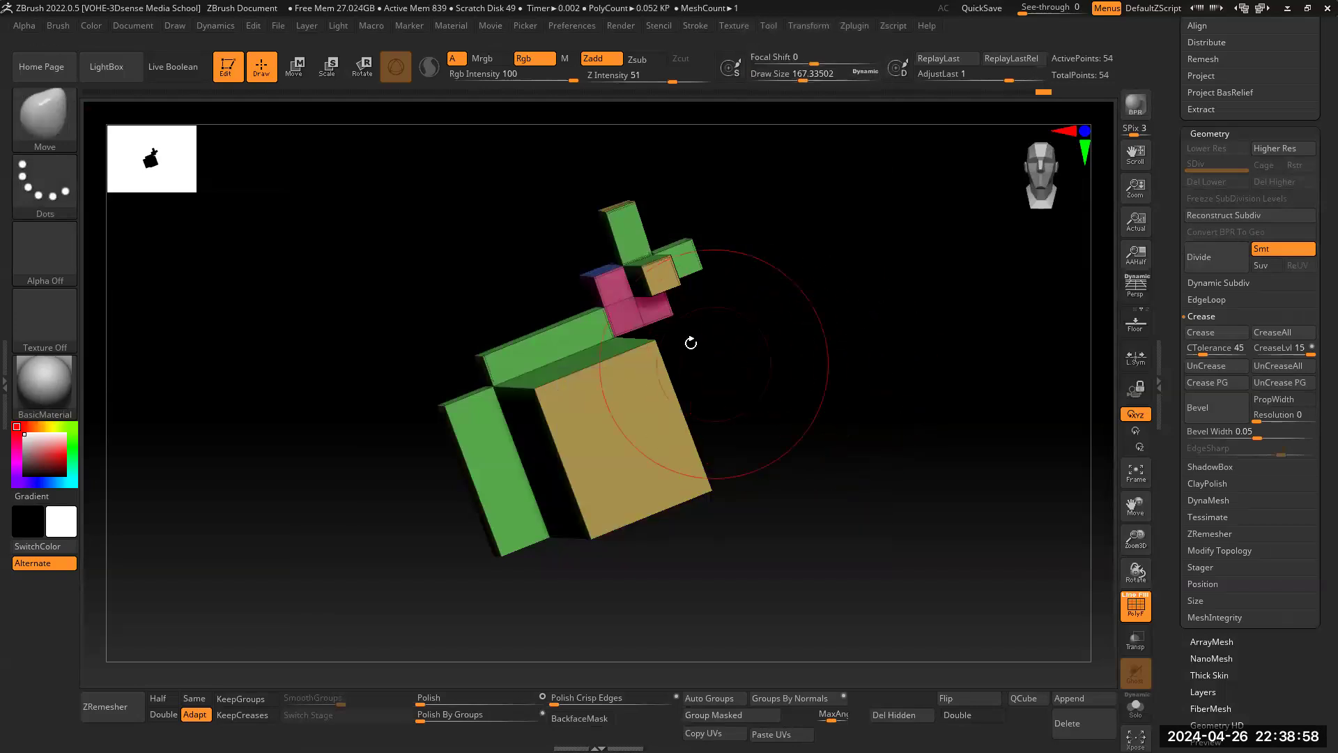
left_click_drag(531, 359, 448, 349)
left_click_drag(446, 404, 439, 348)
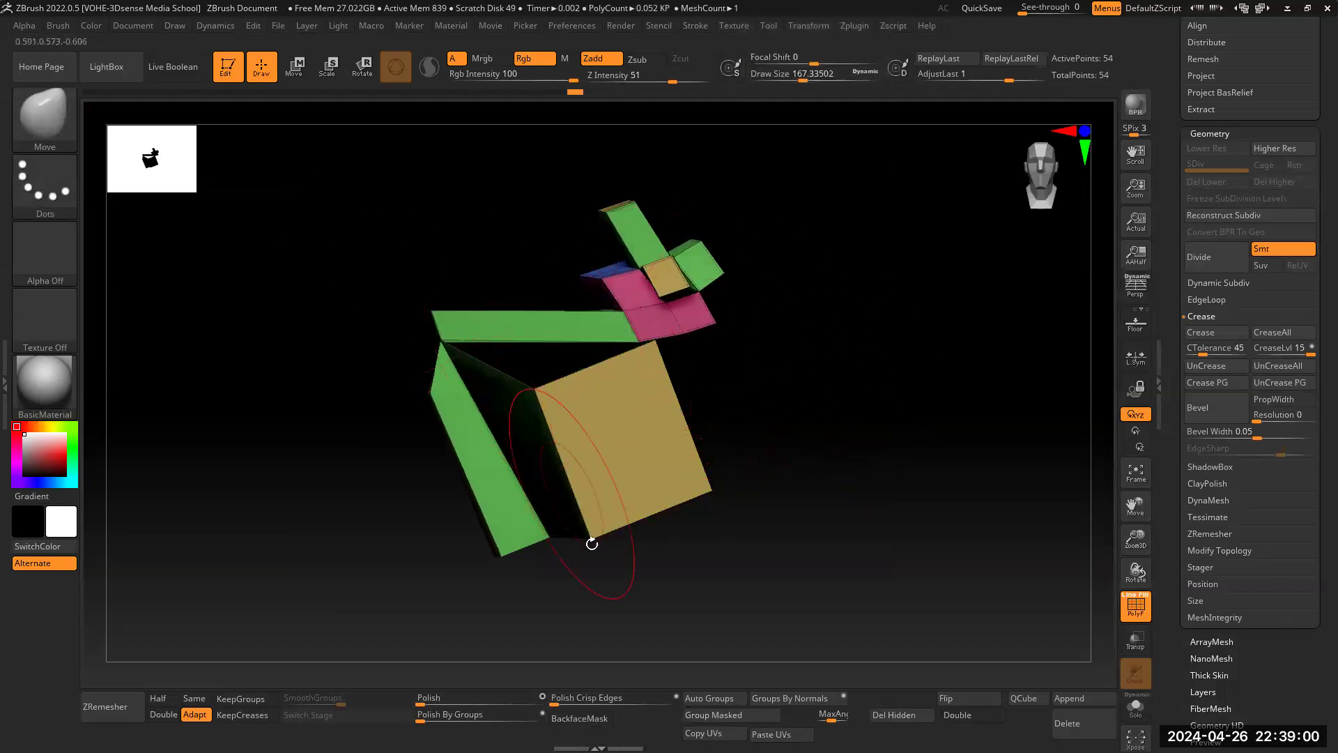
left_click_drag(588, 541, 610, 572)
mouse_move(872, 418)
left_mouse_down()
mouse_move(836, 293)
mouse_move(890, 278)
mouse_move(848, 182)
left_mouse_up()
mouse_move(1031, 326)
left_mouse_down()
mouse_move(920, 362)
mouse_move(874, 408)
mouse_move(944, 320)
mouse_move(1007, 335)
left_mouse_up()
Step: Undo the corner moves and all polygon extrusions back to the plain cube, and center it in the view
key("ctrl+z")
key("ctrl+z")
key("ctrl+z")
key("ctrl+z")
key("ctrl+z")
key("ctrl+z")
key("ctrl+z")
key("ctrl+z")
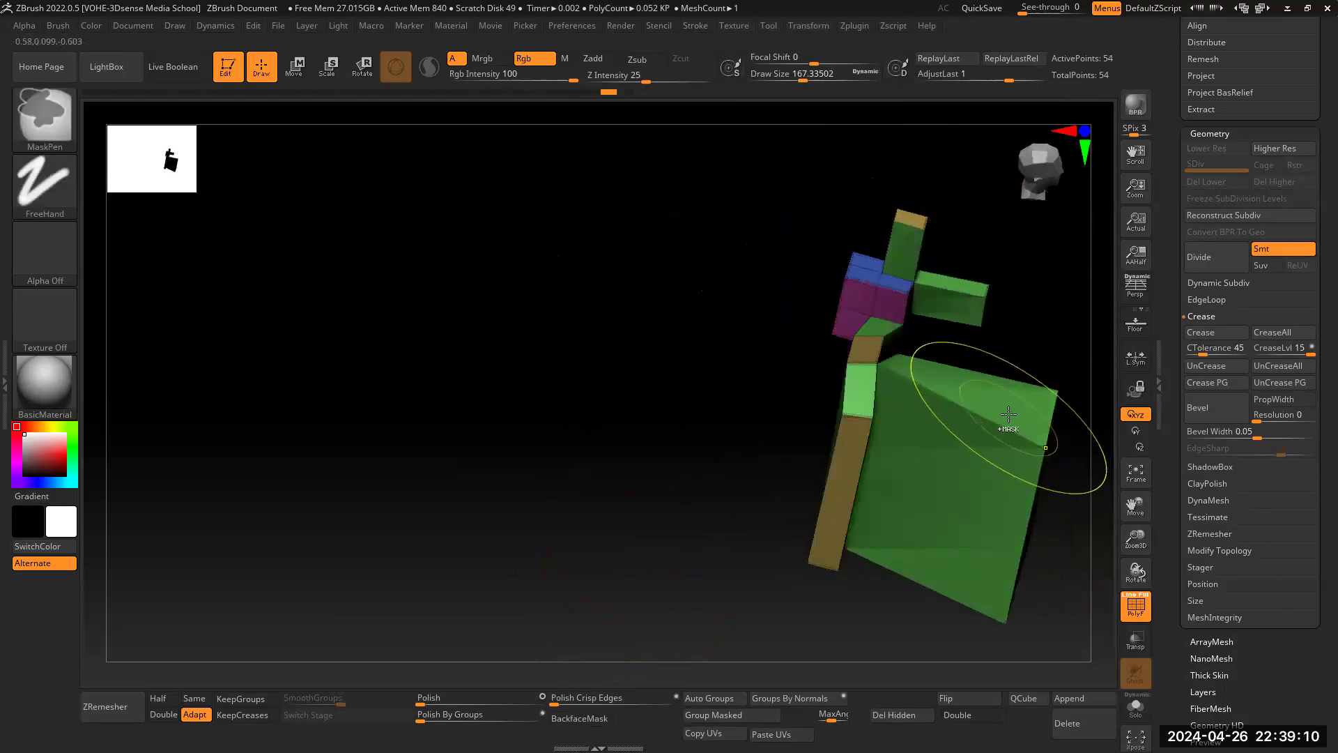
key("ctrl+z")
key("ctrl+z")
key("ctrl+z")
key("ctrl+z")
key("ctrl+z")
key("ctrl+z")
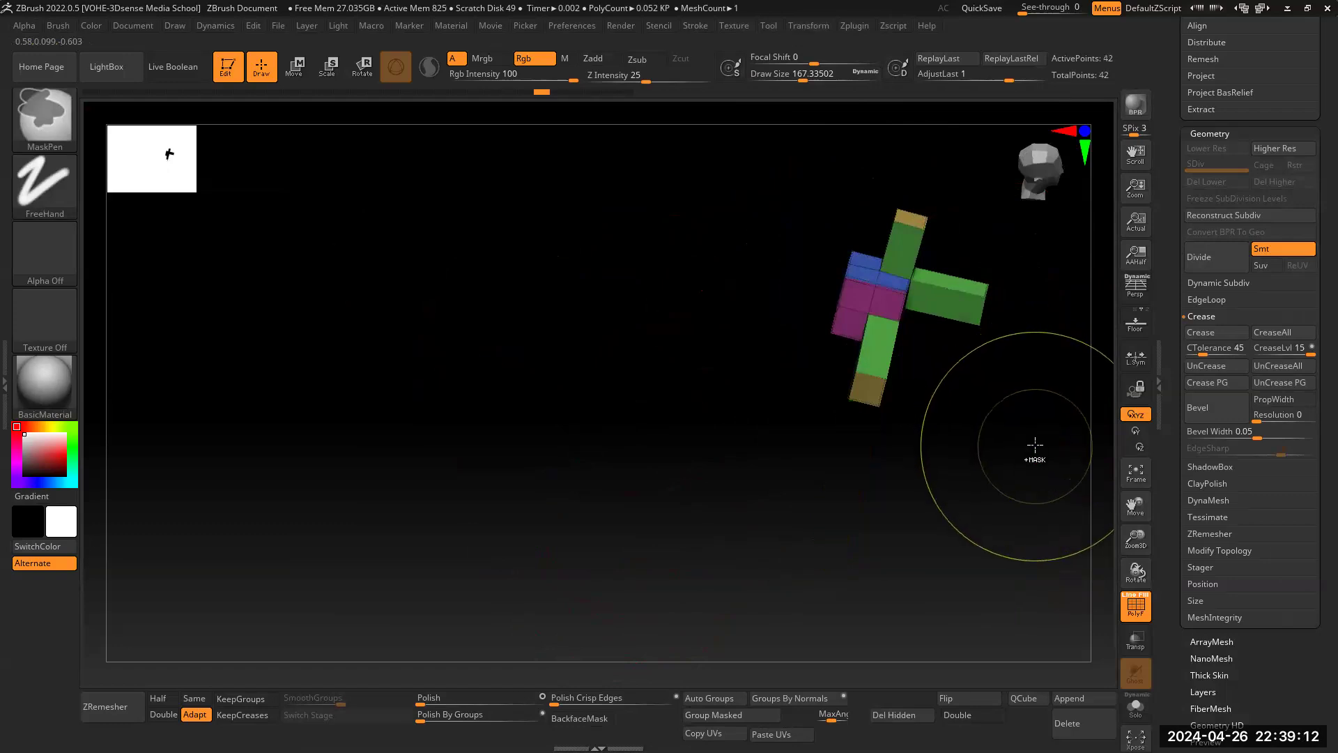
left_click_drag(1136, 506, 866, 527)
mouse_move(1136, 541)
left_mouse_down()
mouse_move(1141, 579)
mouse_move(1139, 512)
mouse_move(1101, 704)
left_mouse_up()
left_click_drag(739, 475, 887, 493)
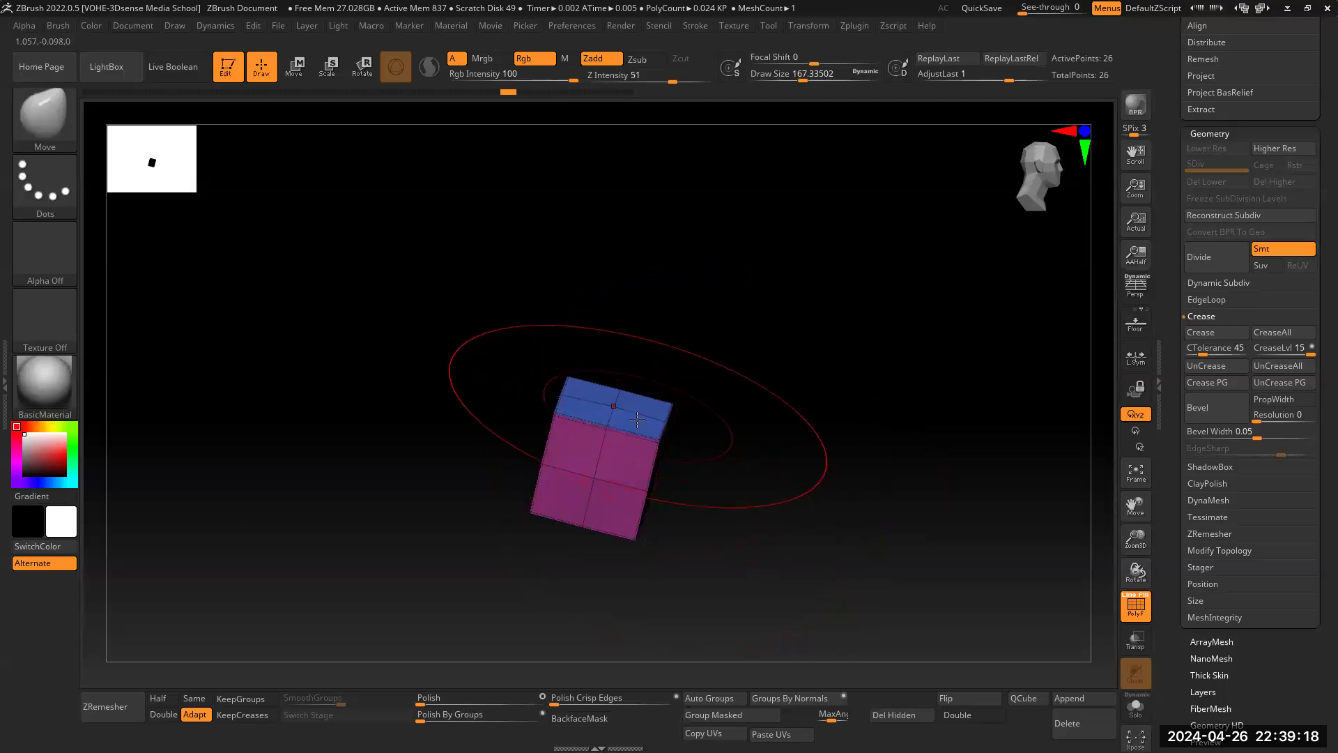
Step: Switch the sculpting brush from Move to ZModeler
key("b")
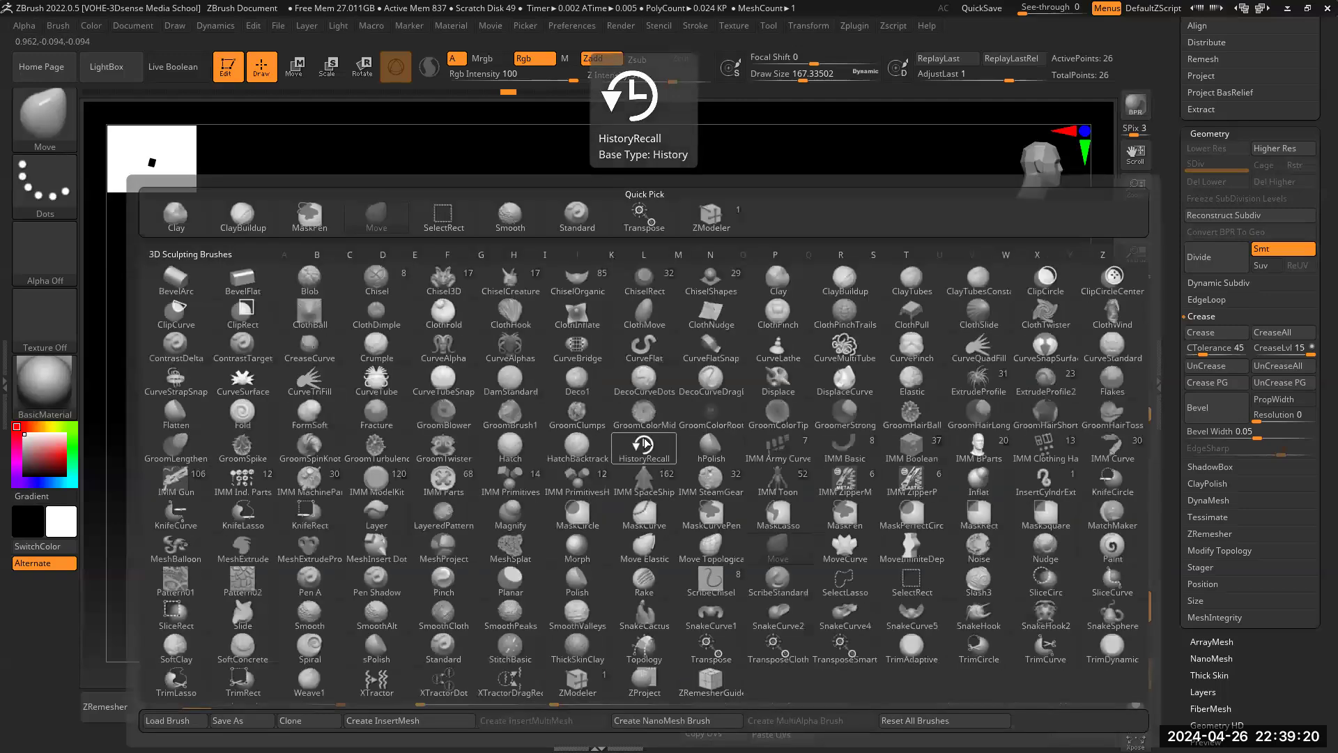
key("m")
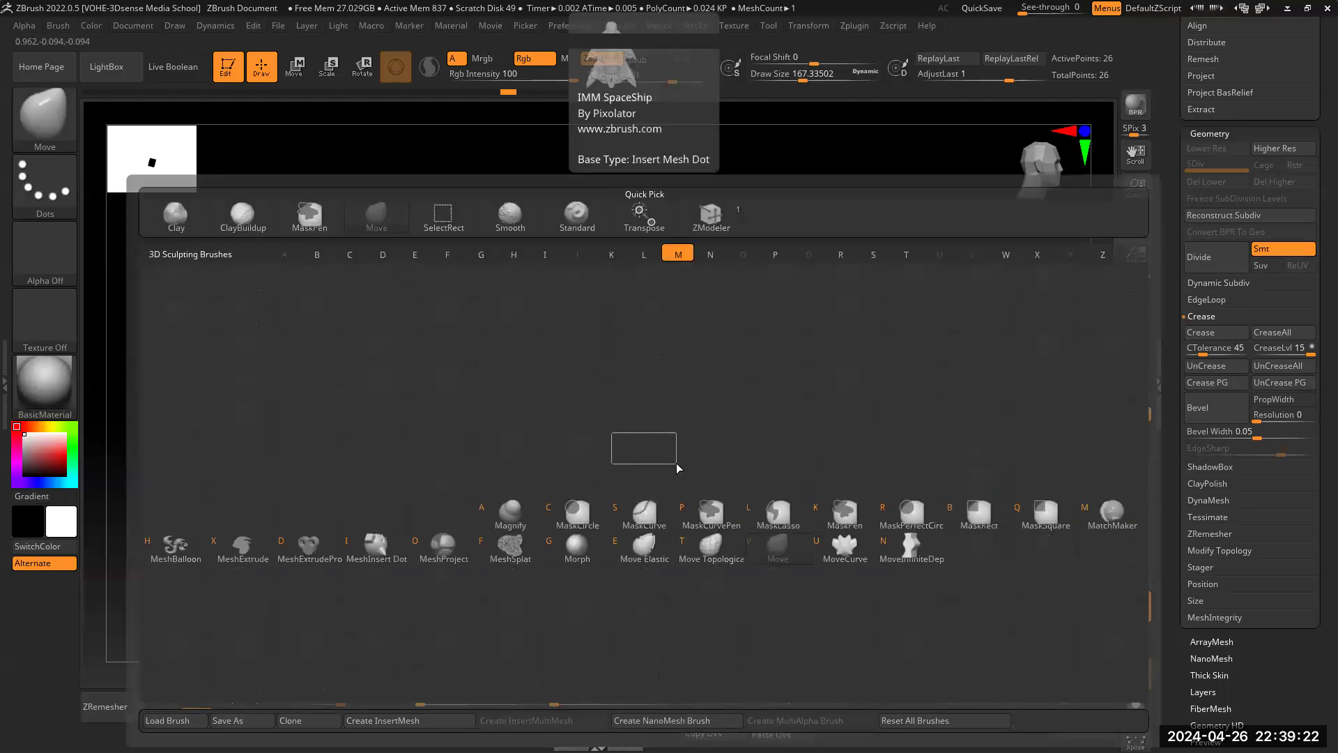
key("Escape")
key("b")
key("z")
key("m")
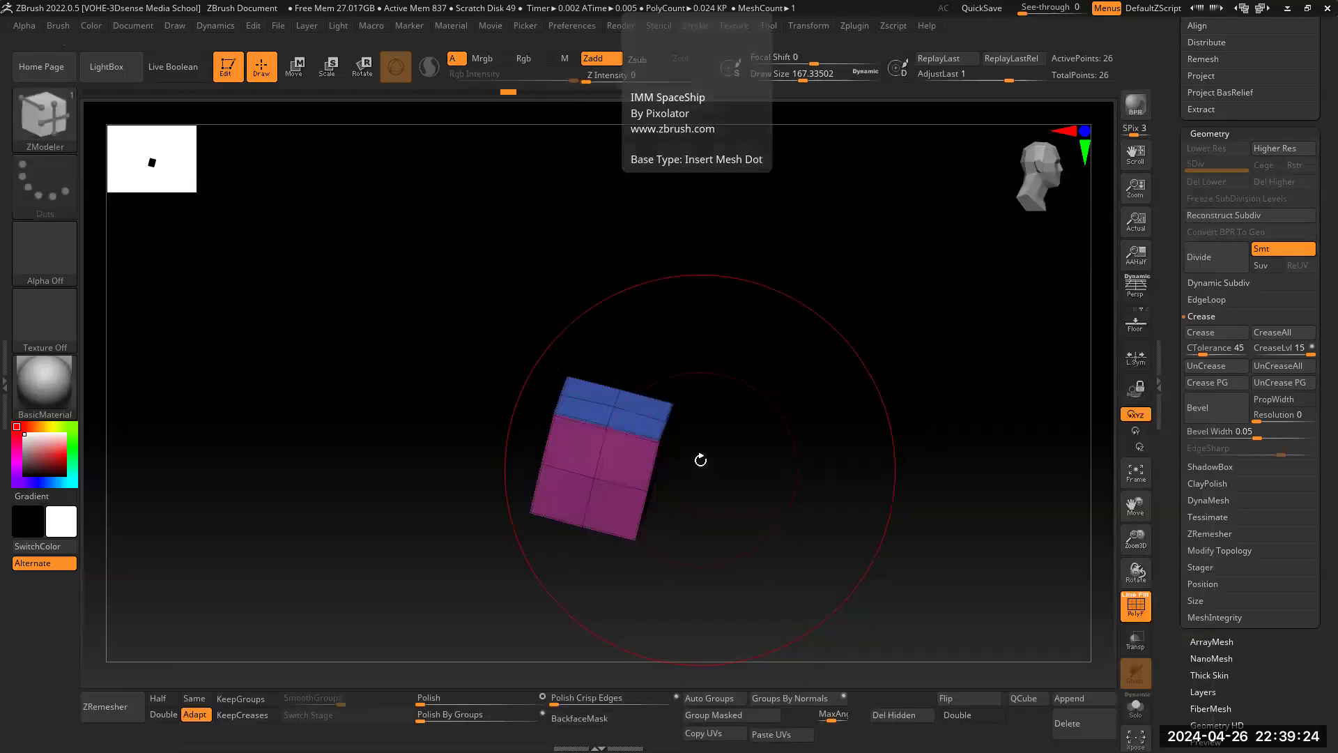
Step: Set ZModeler's polygon action to PolyGroup with the Polyloop target, reduce draw size to about 23, and assign new polygroups to two loops of the cube
key("space")
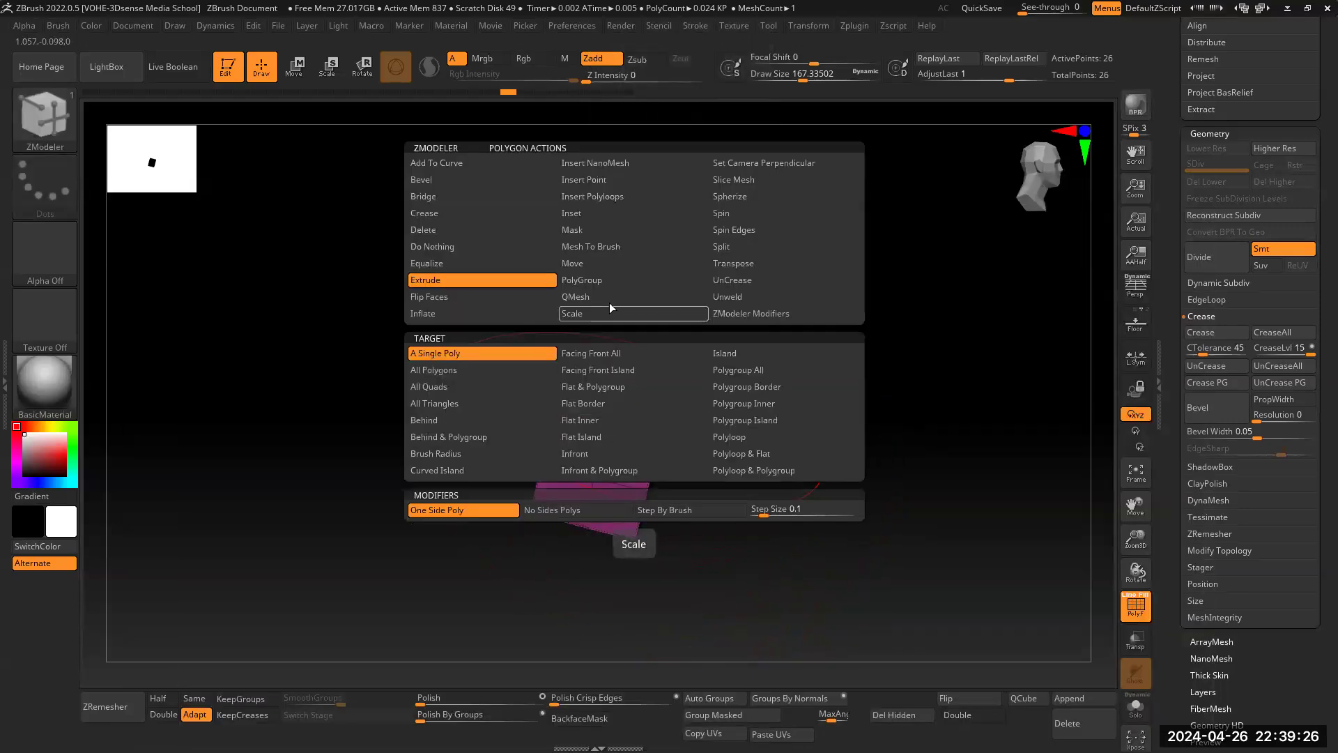
left_click(582, 280)
left_click(746, 420)
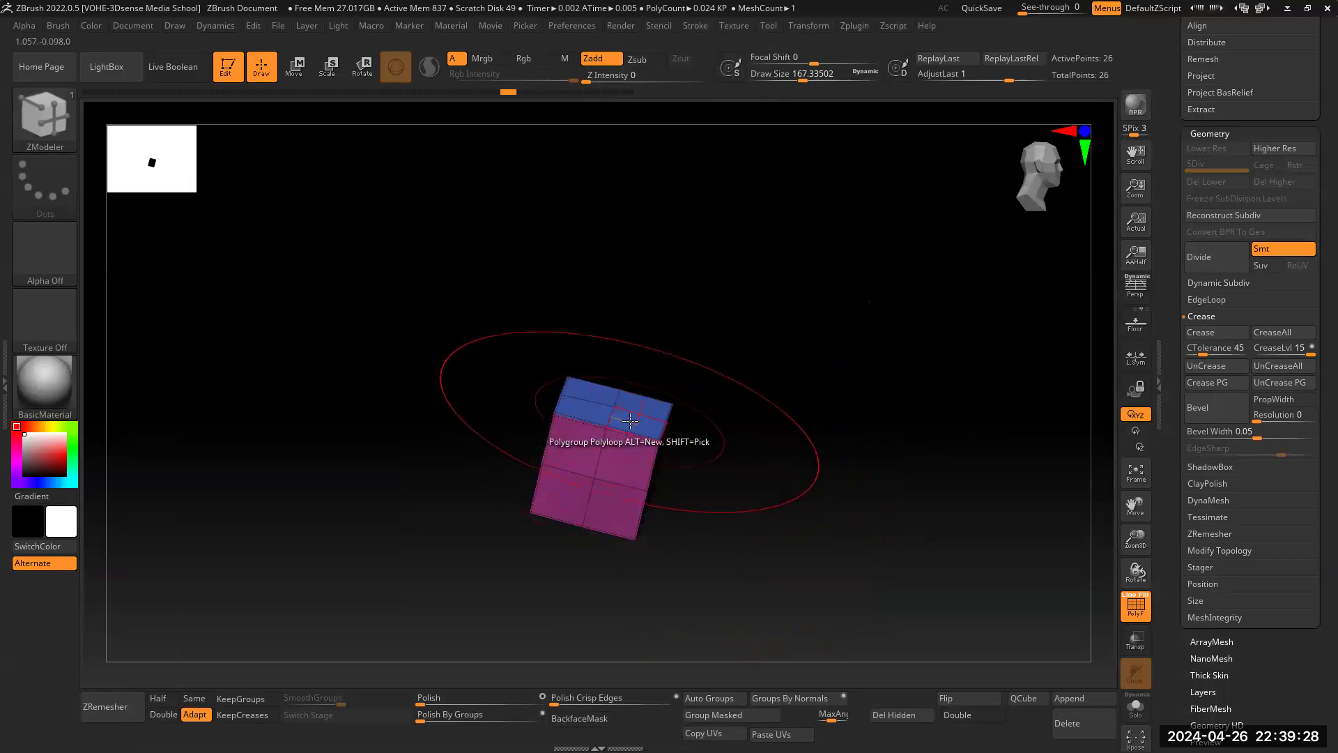
key("space")
left_click_drag(846, 447, 826, 445)
left_click_drag(860, 400, 837, 433)
mouse_move(1123, 508)
left_mouse_down()
mouse_move(1106, 531)
mouse_move(1122, 510)
left_mouse_up()
left_click_drag(1135, 536, 1121, 530)
left_click_drag(951, 519, 910, 491)
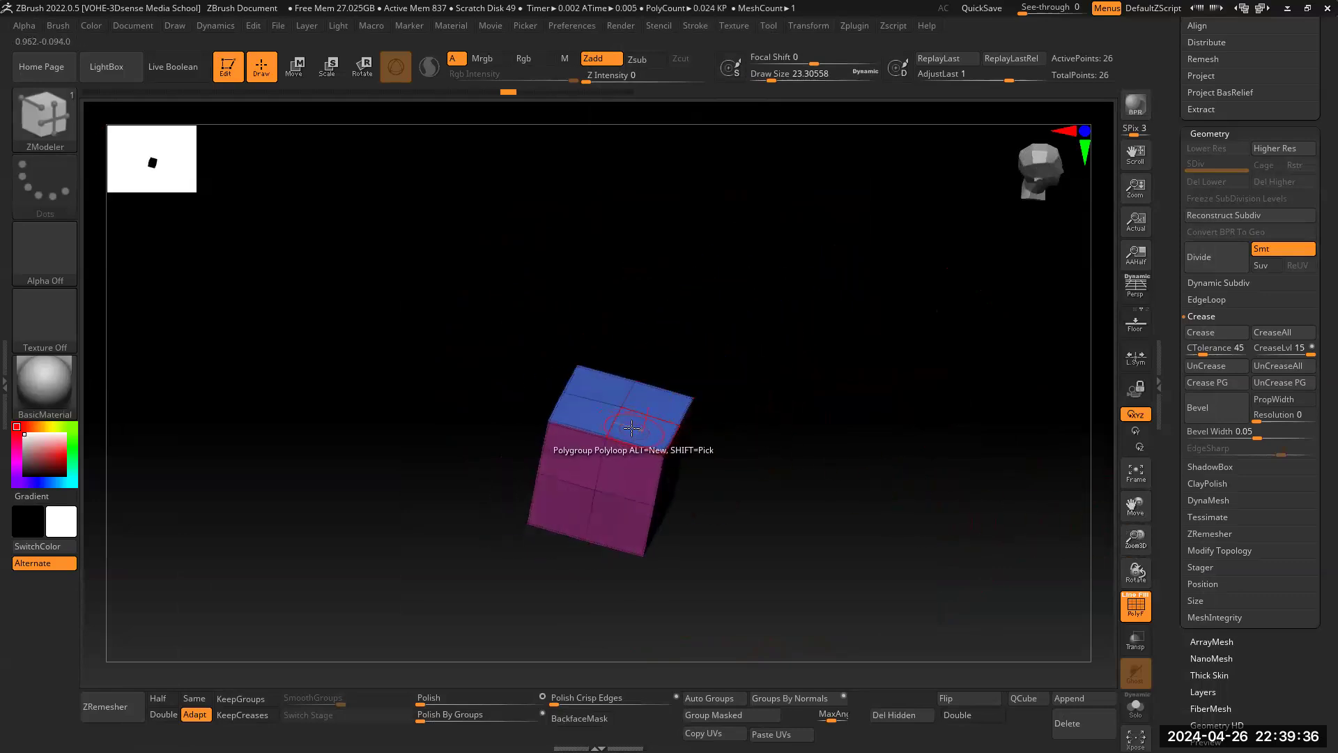
left_click(631, 428)
left_click_drag(875, 478, 834, 456)
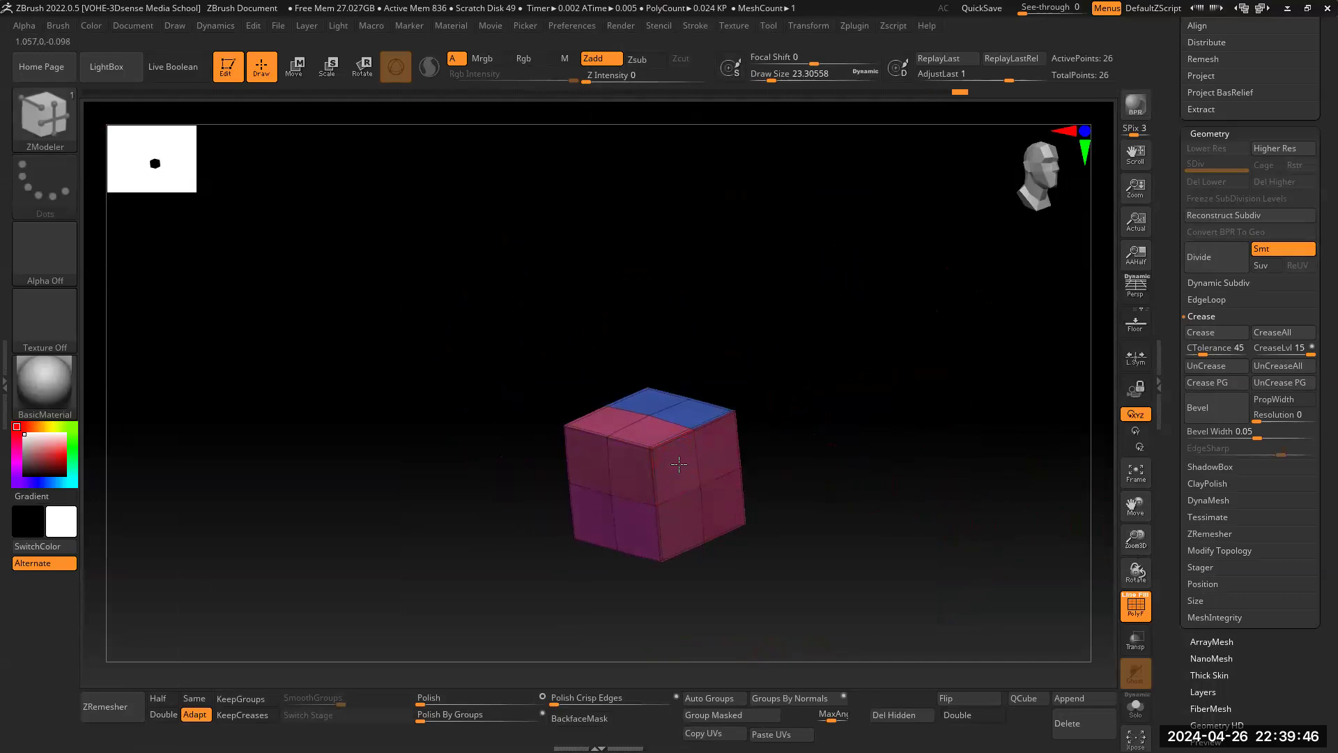
left_click(679, 465)
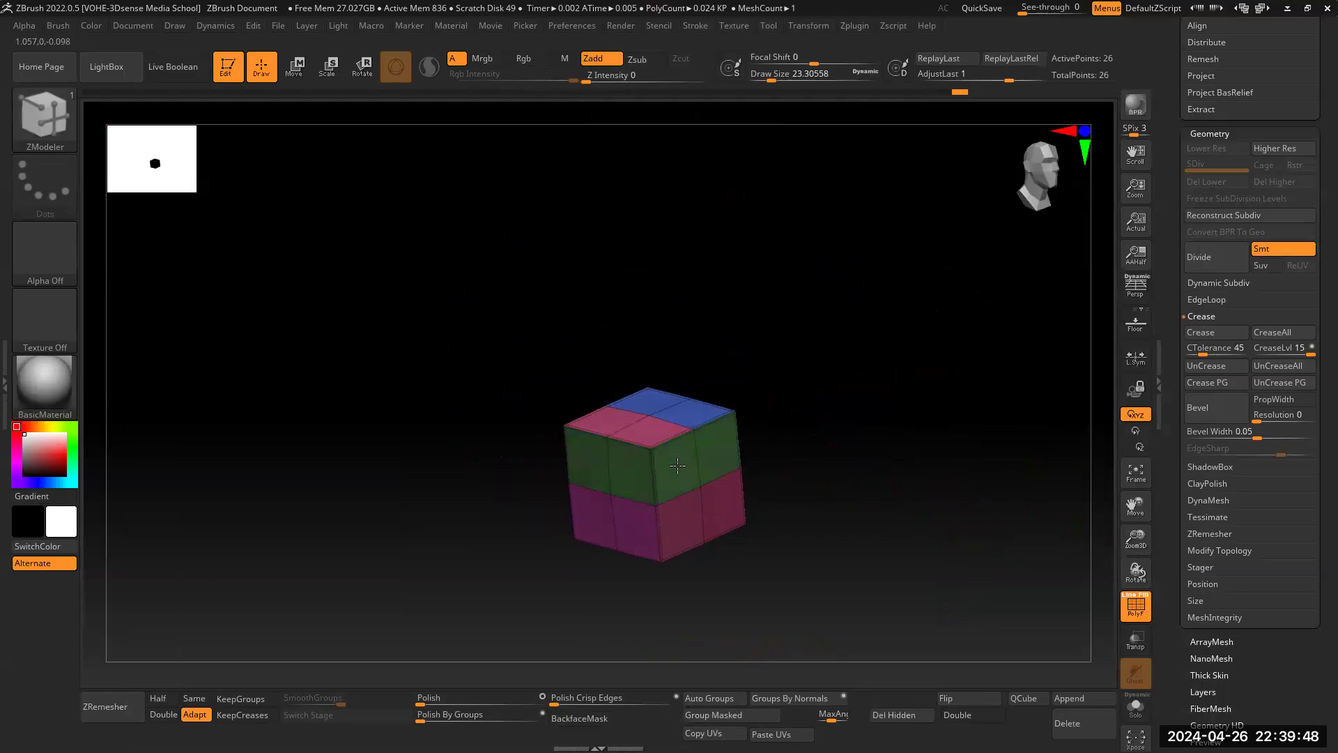
Step: Set the polygon action to Extrude with the Polygroup Island target and extrude the cube's green upper band outward into a large block
left_click_drag(809, 394, 673, 480)
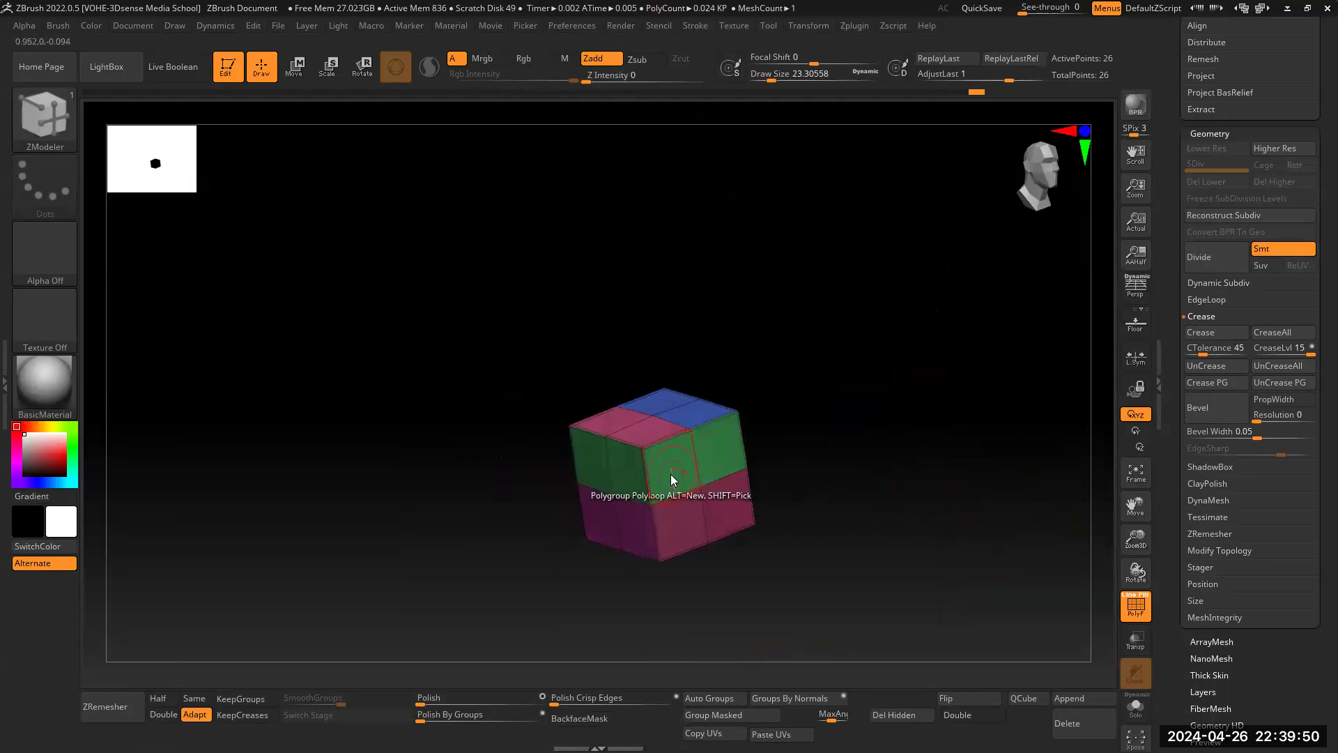
key("space")
left_click(487, 280)
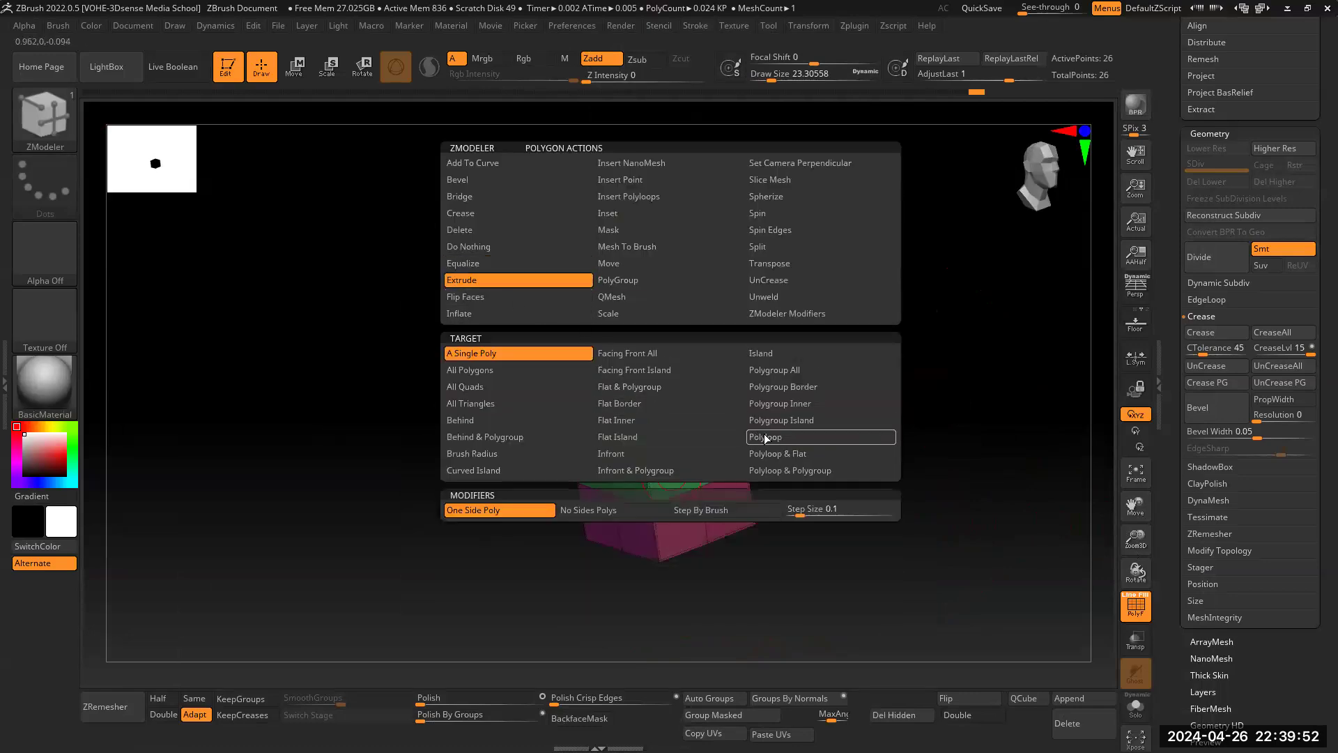
left_click(791, 420)
left_click_drag(678, 450, 863, 513)
left_click_drag(944, 483, 981, 347)
left_click_drag(1136, 539, 1138, 511)
left_click_drag(992, 484, 801, 418)
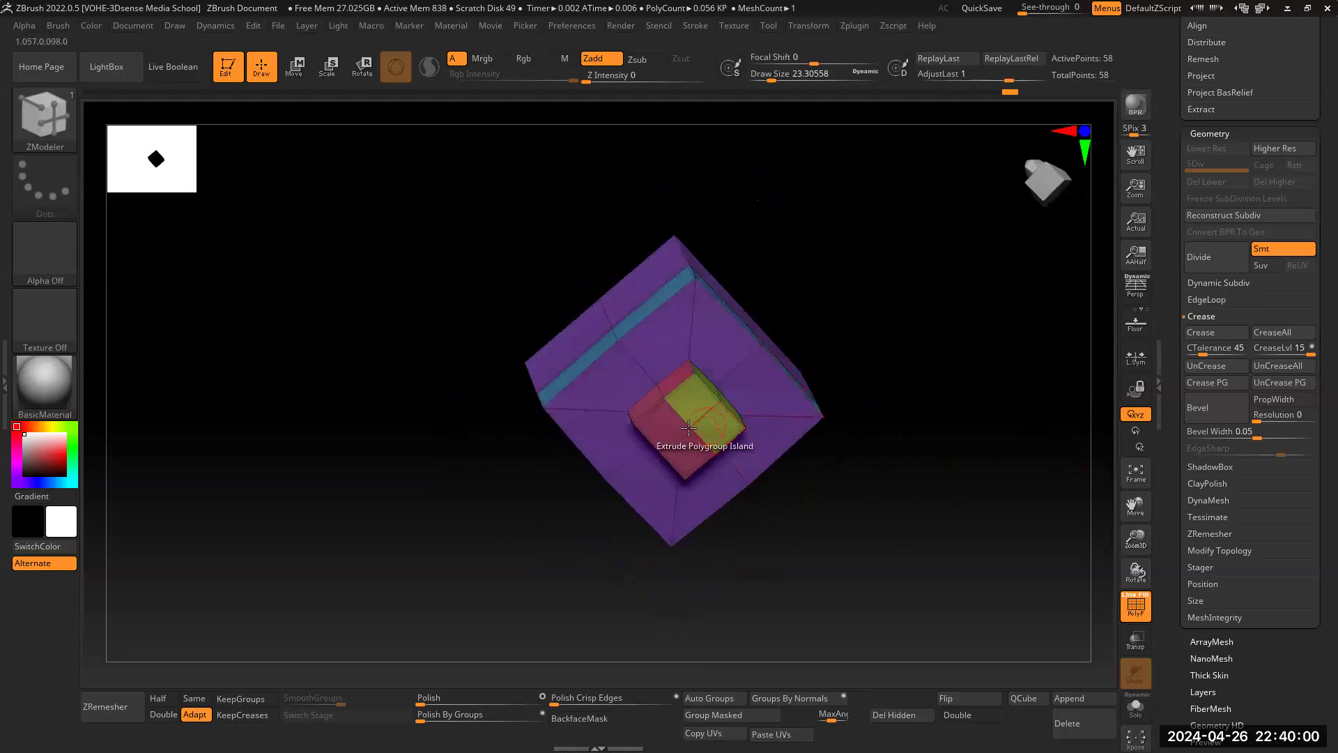
Step: Extrude a polygroup island on the cube's underside into a long bar and thicken the bar's sides into a block
left_click_drag(696, 419, 809, 655)
left_click_drag(970, 520, 983, 613)
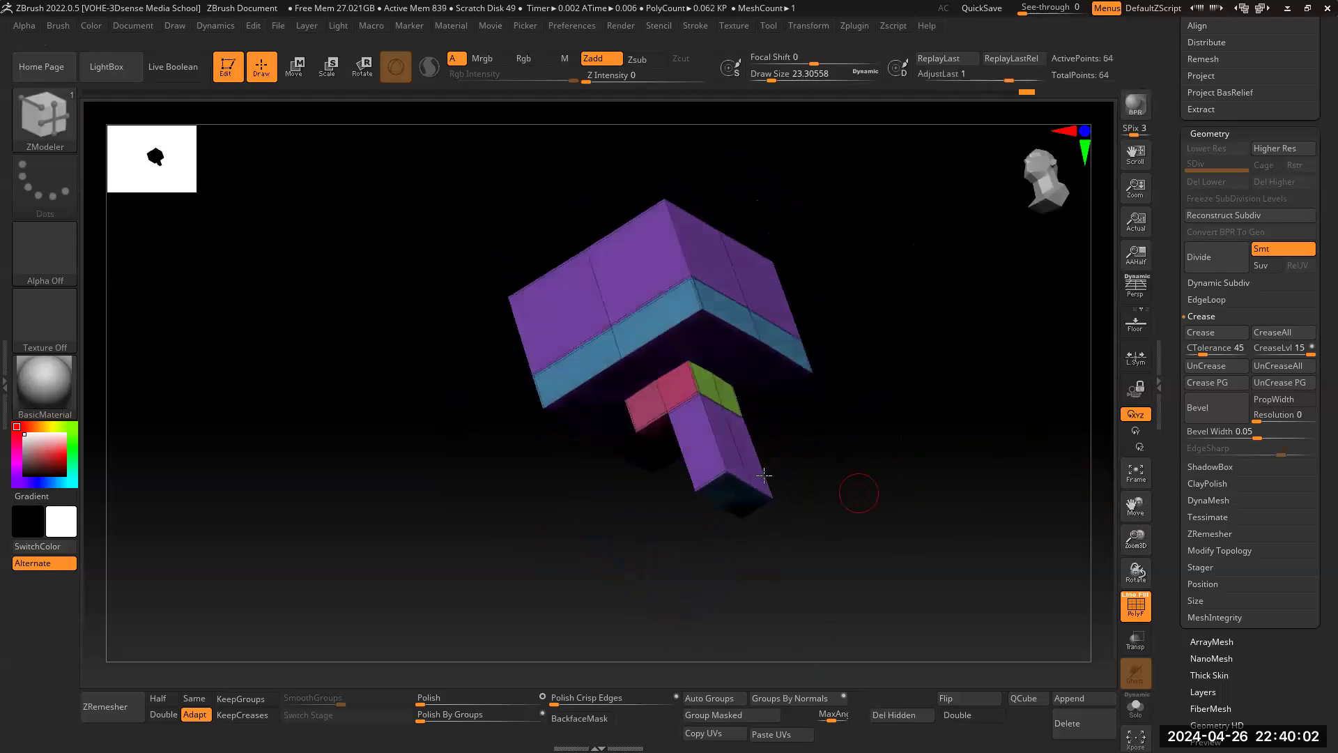
left_click_drag(727, 447, 745, 418)
left_click_drag(921, 436, 1106, 308)
Step: Switch to the robot head tool, delete its PM3D_Cube3D1_1 subtool, and frame the head
scroll(1167, 239, "up", 5)
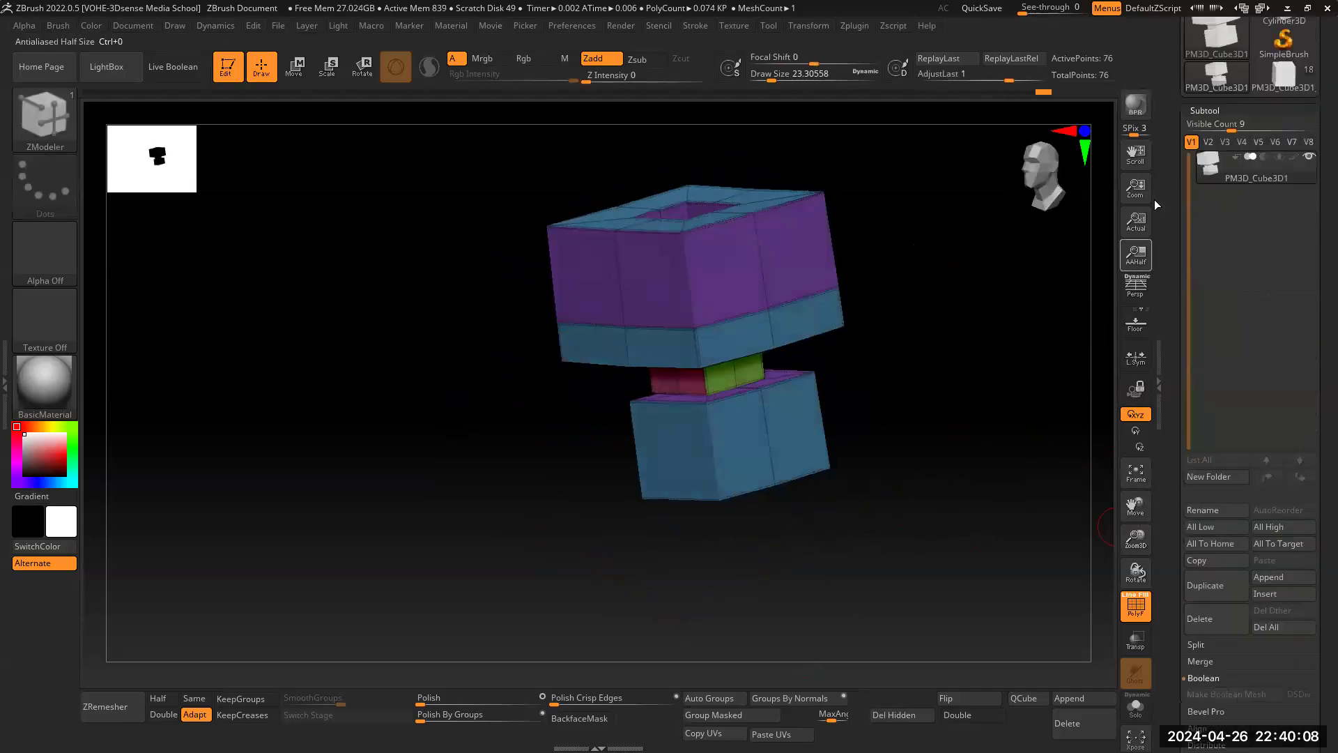
scroll(1177, 188, "up", 4)
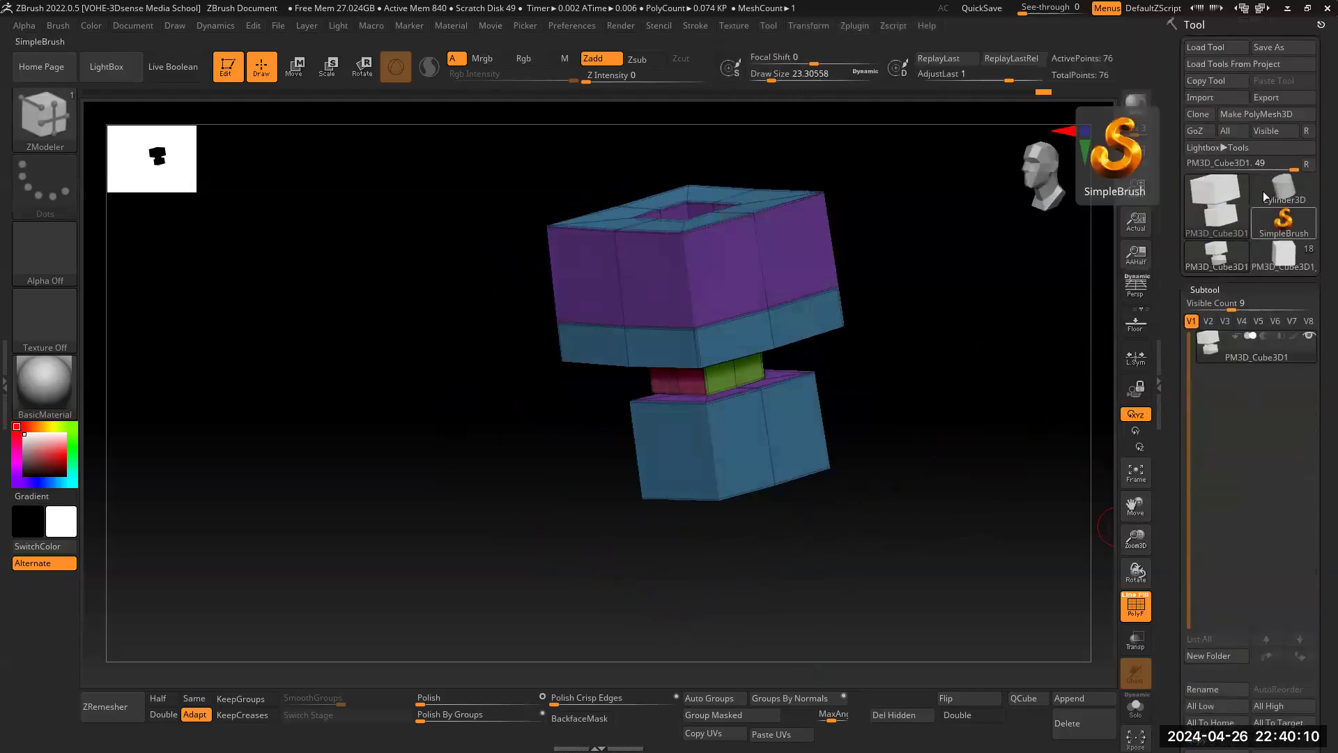
left_click(1284, 254)
left_click_drag(950, 472, 1011, 474)
left_click_drag(1170, 595, 1165, 466)
left_click(1205, 544)
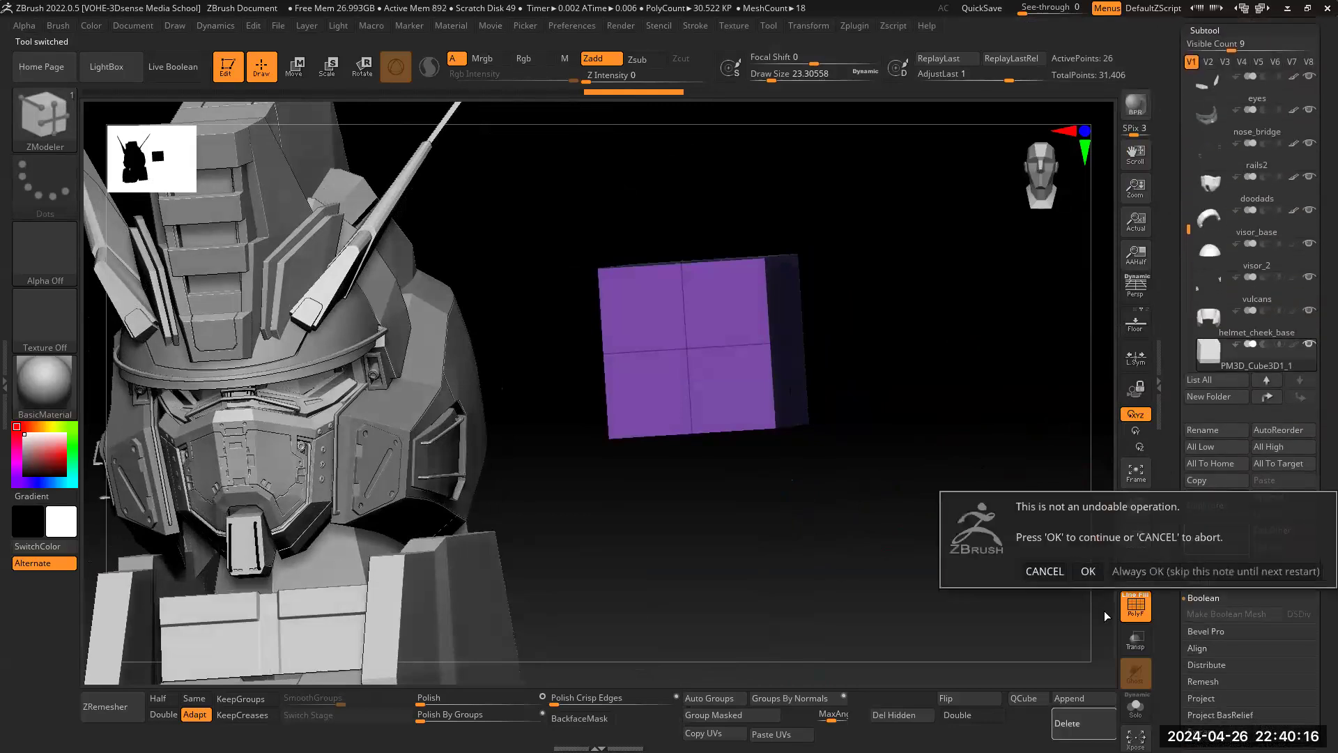
left_click(1088, 572)
left_click_drag(1136, 537, 1150, 479)
left_click(1135, 473)
left_click_drag(1136, 536, 1120, 505)
Step: Select the visor_2 subtool, clone it as a standalone tool, and open the visor_2 tool by itself
left_click_drag(955, 467, 1011, 425, "alt")
left_click(812, 307, "alt")
left_click(296, 69)
left_click_drag(1120, 537, 1100, 455)
left_click_drag(1164, 291, 1172, 488)
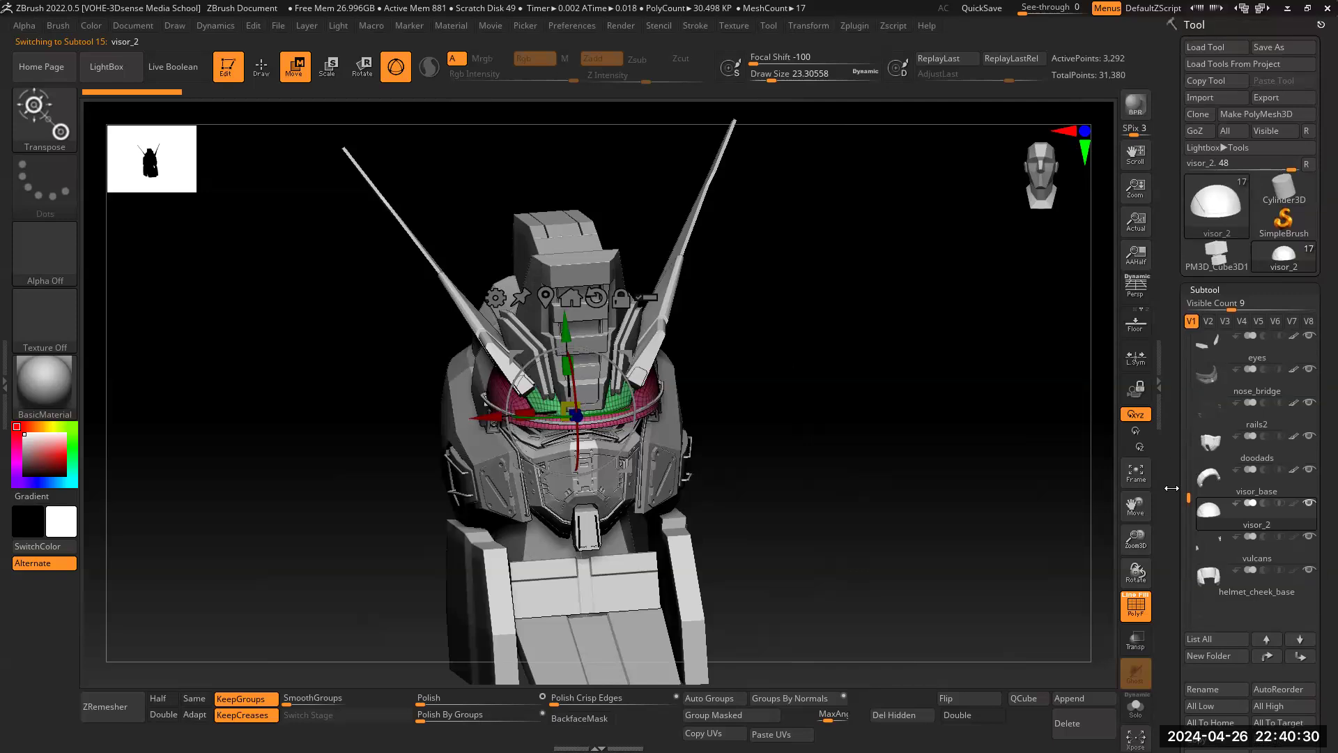
left_click(1198, 116)
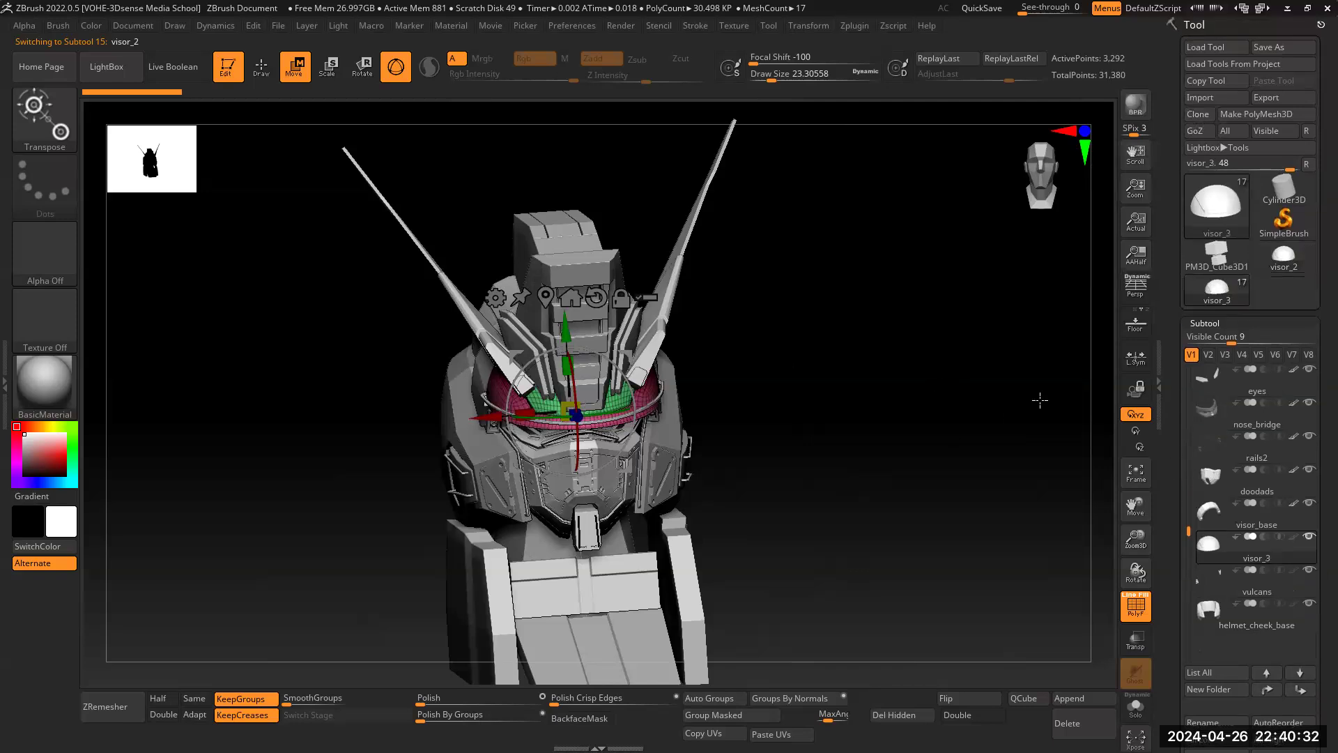
left_click(1279, 258)
left_click_drag(863, 508, 966, 466)
left_click_drag(1142, 540, 1291, 540)
left_click_drag(962, 520, 1111, 331)
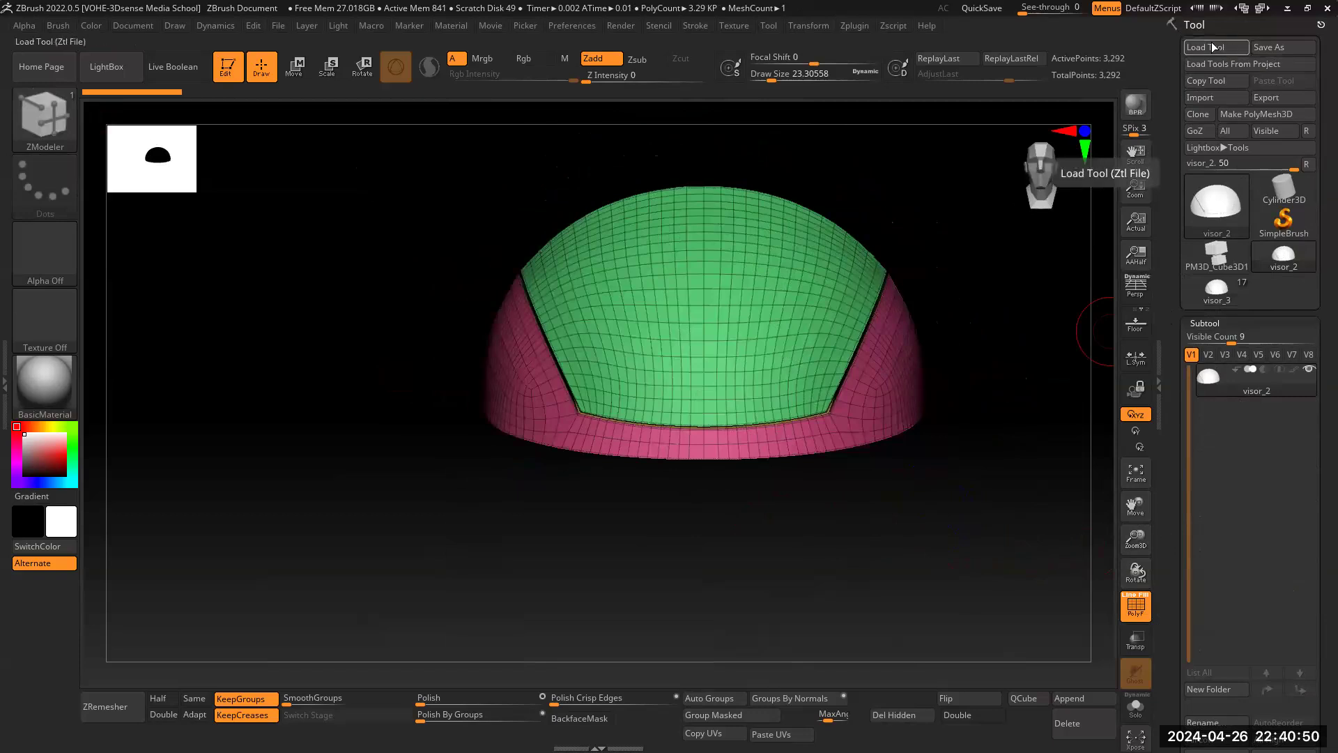
Step: Load the saved robot head tool that contains the gundam head 5 subtool
left_click(1206, 47)
left_click(654, 338)
left_click(1038, 593)
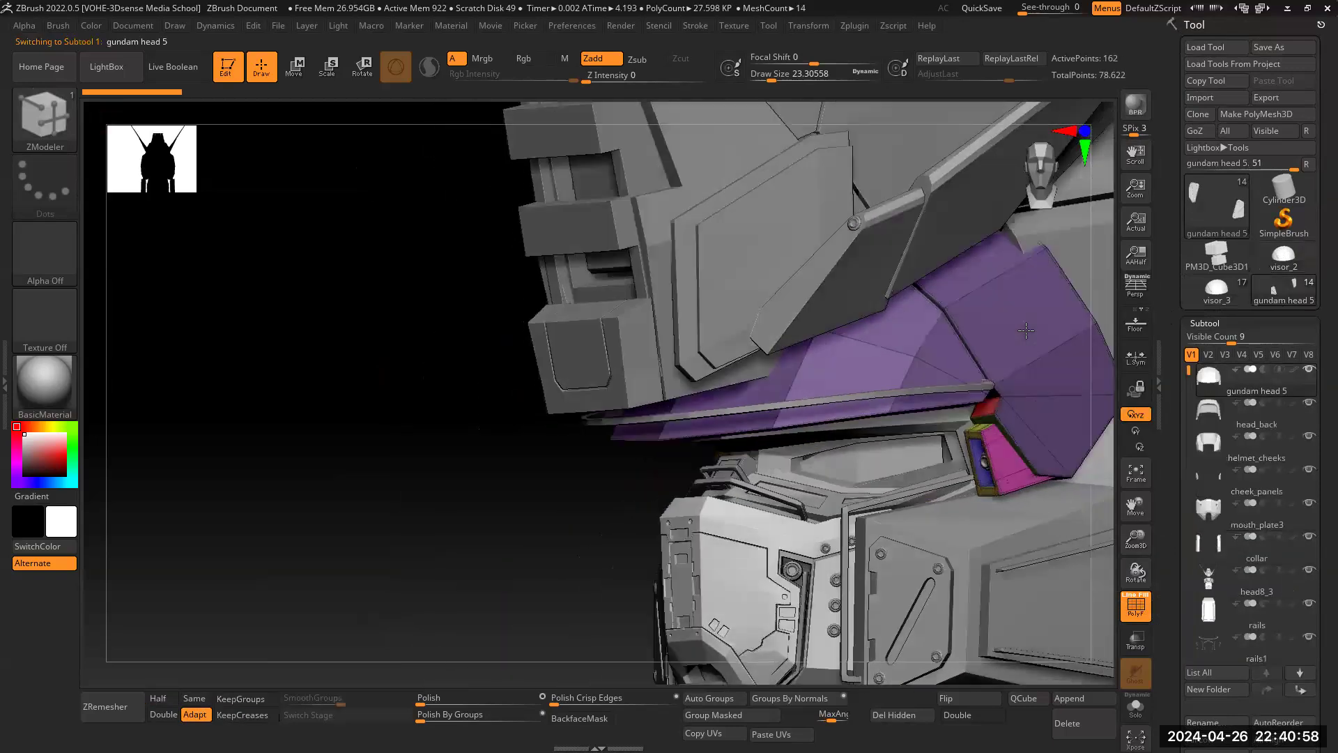
Step: Copy the gundam head 5 subtool and paste it into the standalone visor_2 tool
scroll(1206, 418, "down", 5)
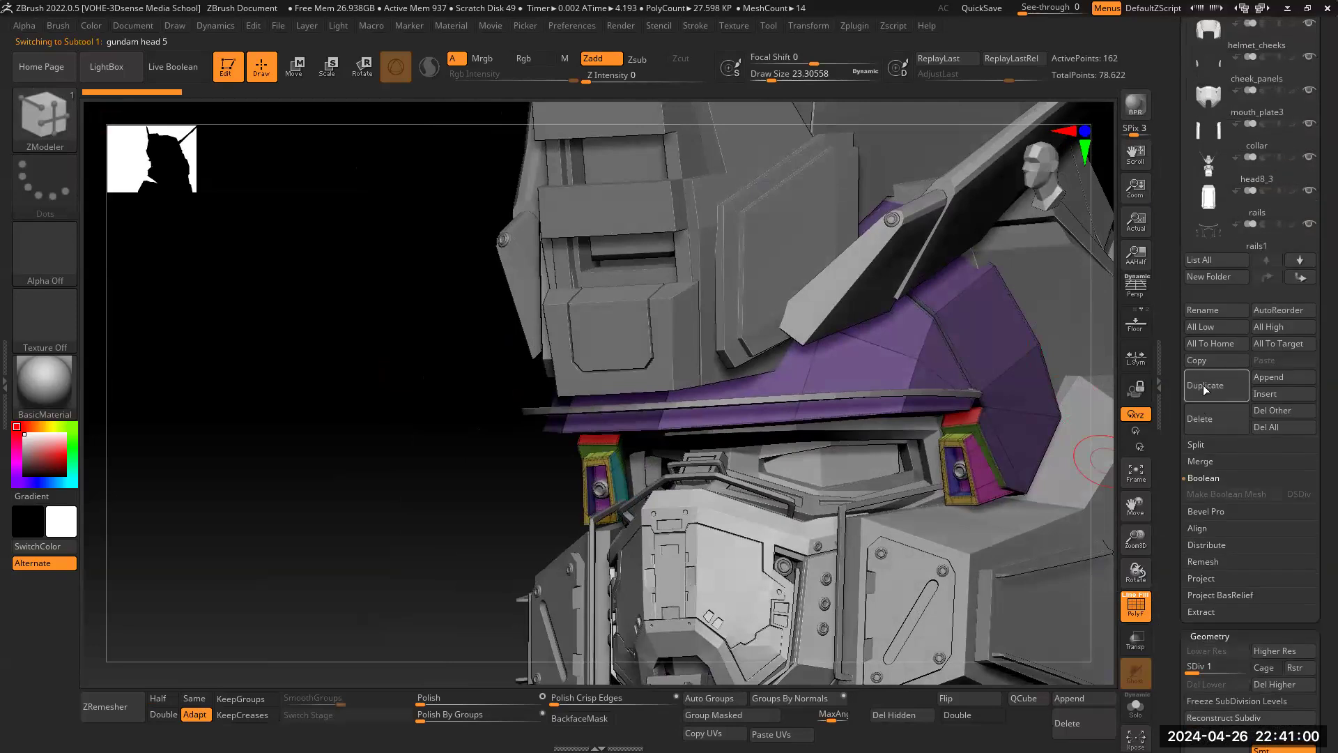
scroll(1172, 384, "up", 5)
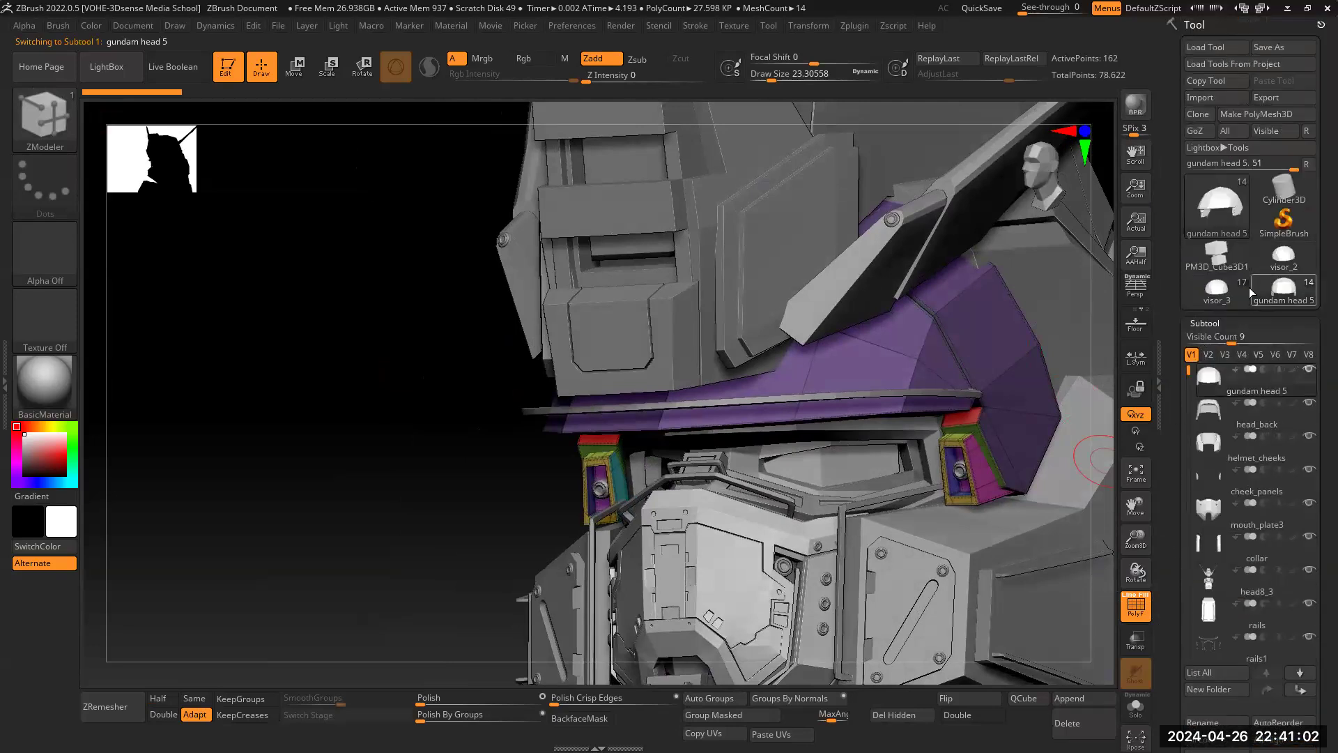
left_click(1280, 261)
scroll(1173, 540, "down", 4)
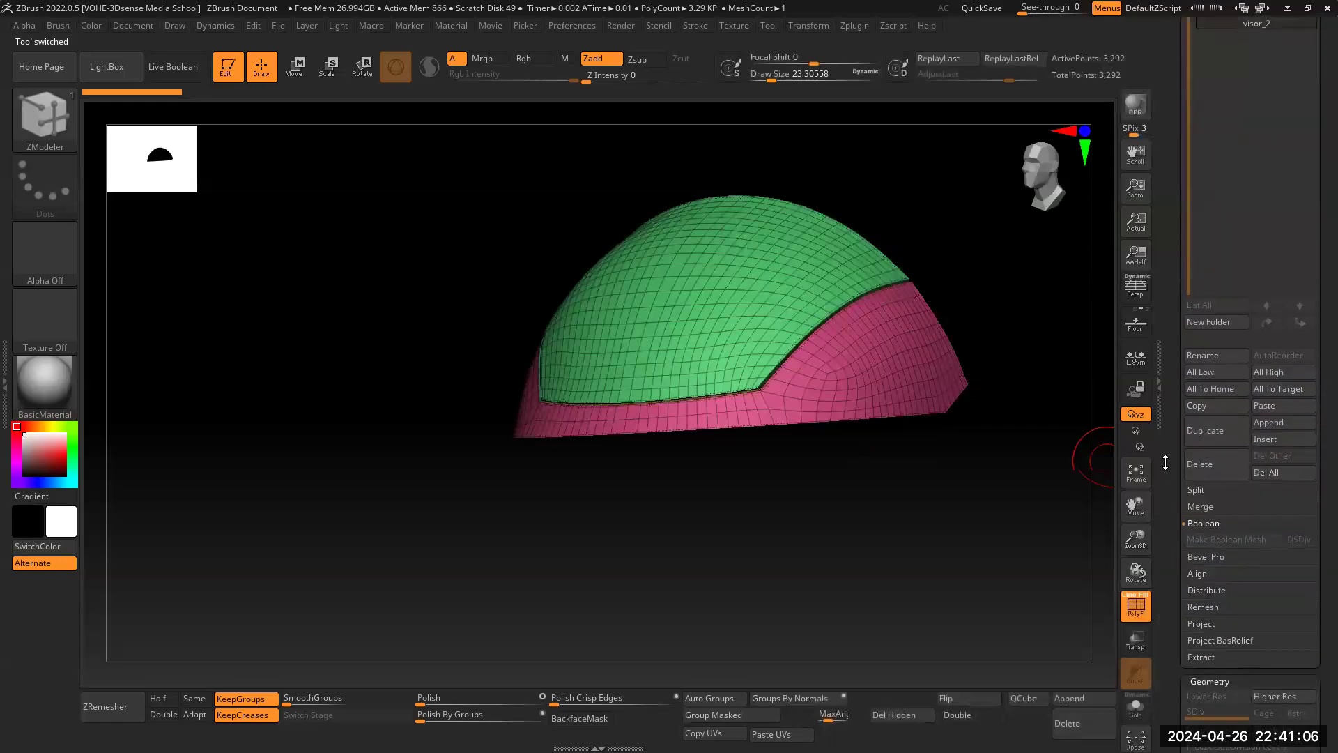
left_click(1264, 437)
left_click_drag(1142, 539, 1171, 323)
Step: Move the visor_2 subtool sideways to sit beside the helmet, and select the gundam head 6 subtool
left_click(1226, 200)
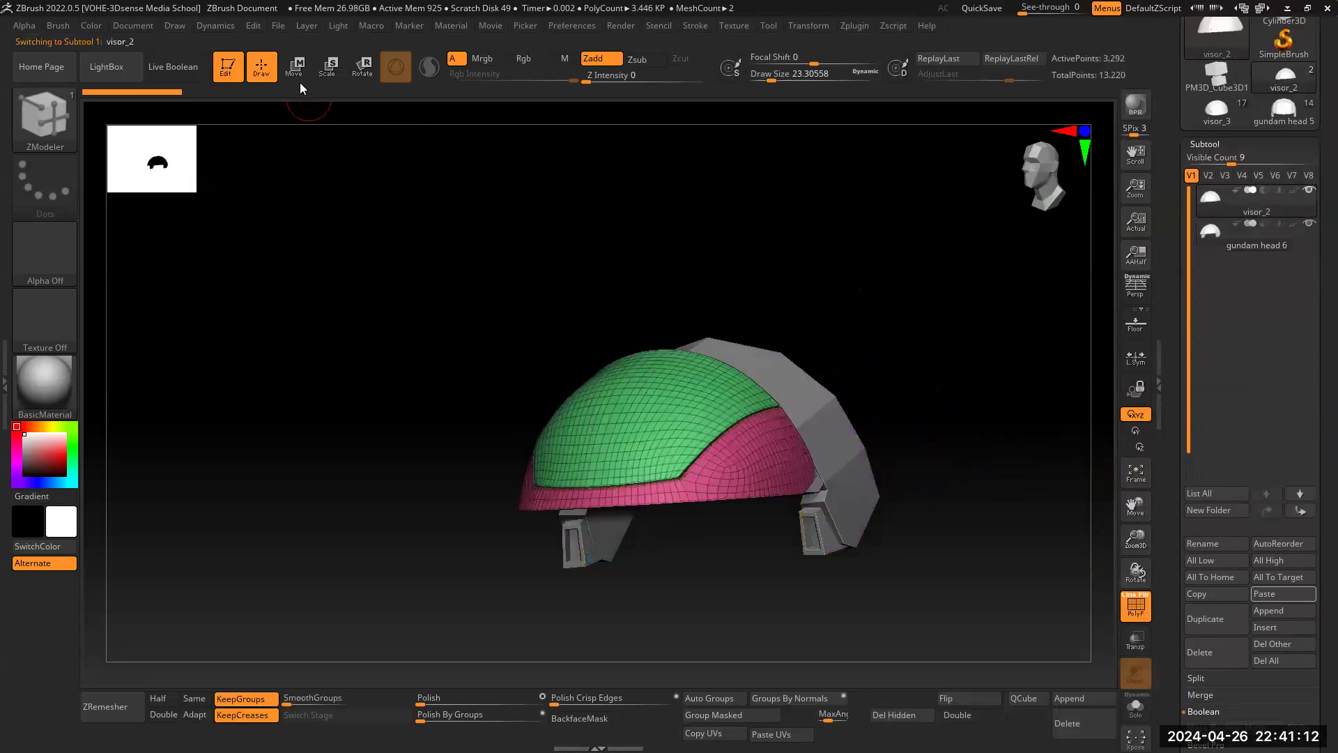
left_click(294, 67)
left_click_drag(893, 324, 962, 332, "shift")
left_click_drag(626, 551, 230, 593)
left_click(708, 448)
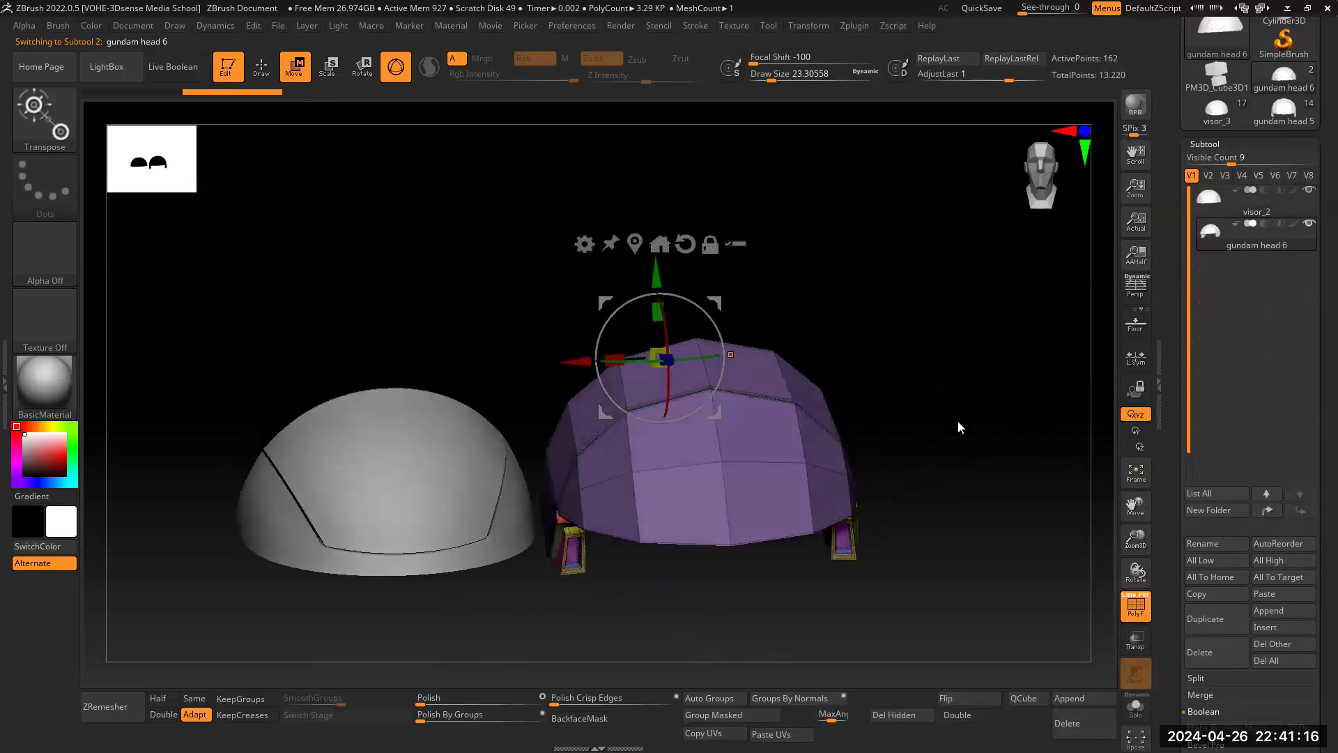
Step: Examine the low-poly helmet's topology beside the smooth visor from several angles
left_click(425, 531)
left_click_drag(1140, 500, 1255, 437)
mouse_move(858, 555)
left_mouse_down()
mouse_move(864, 529)
mouse_move(864, 547)
left_mouse_up()
left_click(876, 343, "alt")
left_click_drag(943, 504, 684, 436)
left_click_drag(916, 509, 971, 454)
left_click_drag(1139, 554, 1139, 586)
left_click_drag(1135, 507, 785, 476)
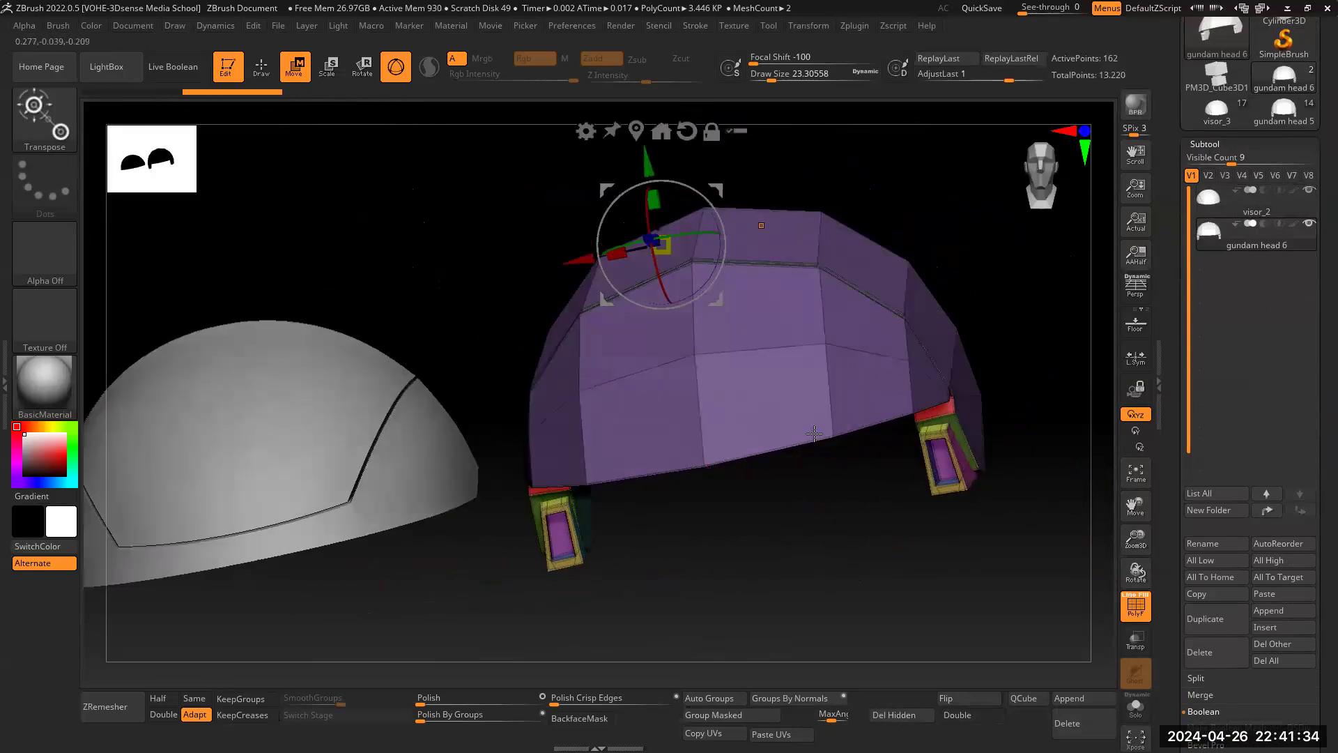
left_click_drag(774, 513, 710, 414)
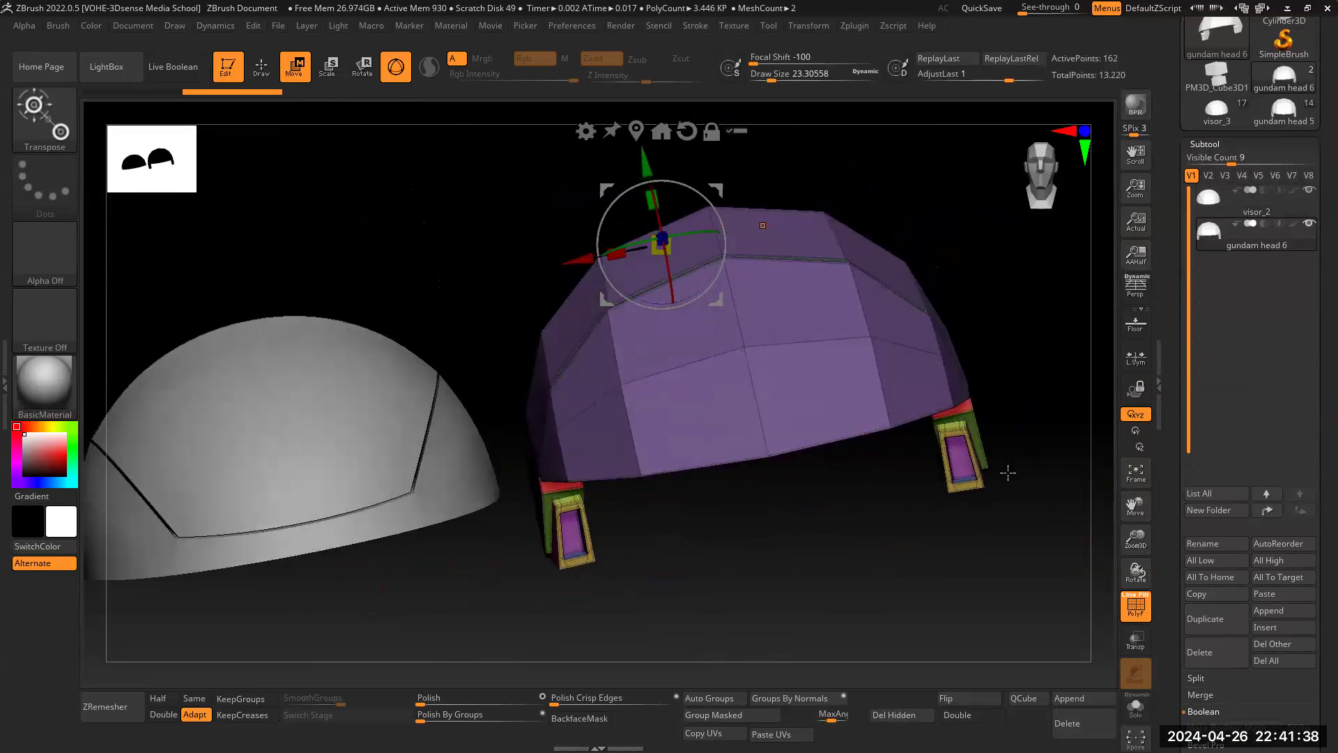
Step: Step the gundam head 6 helmet up and down through its subdivision levels, ending on the highest
key("ctrl+d")
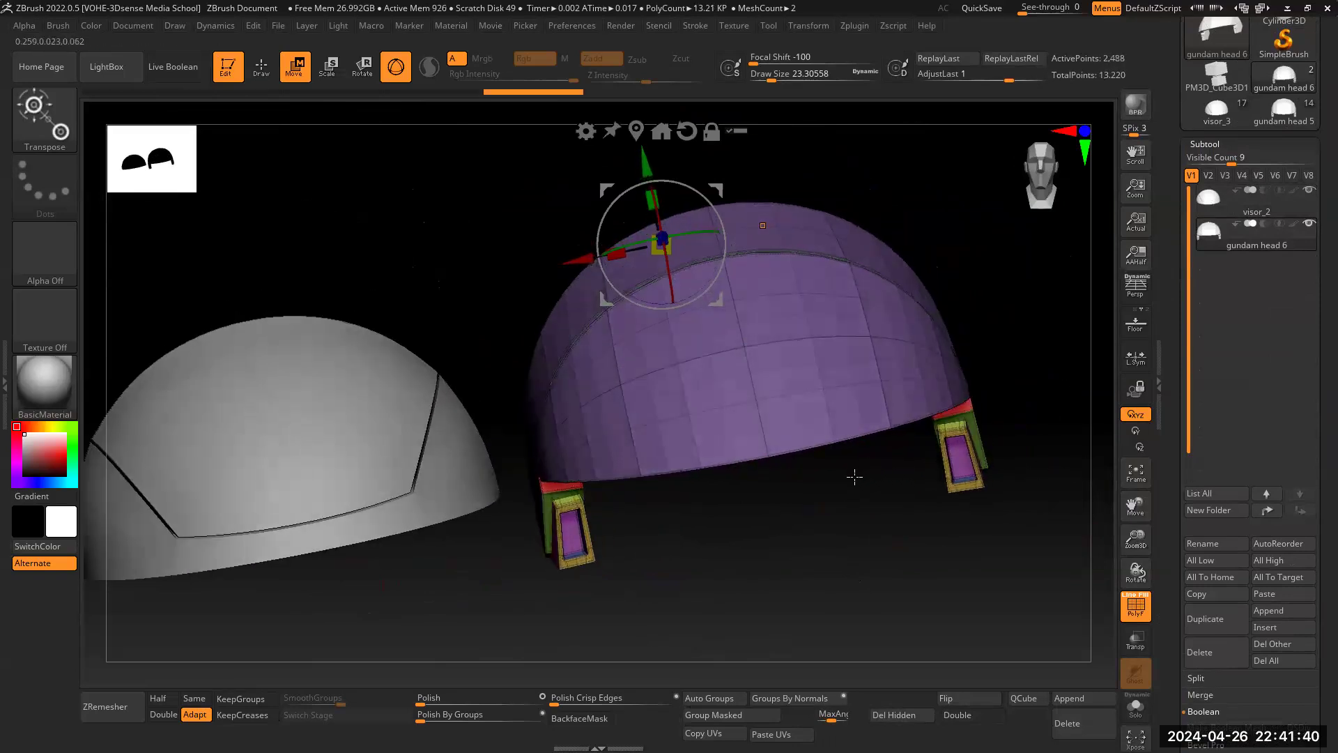
key("d")
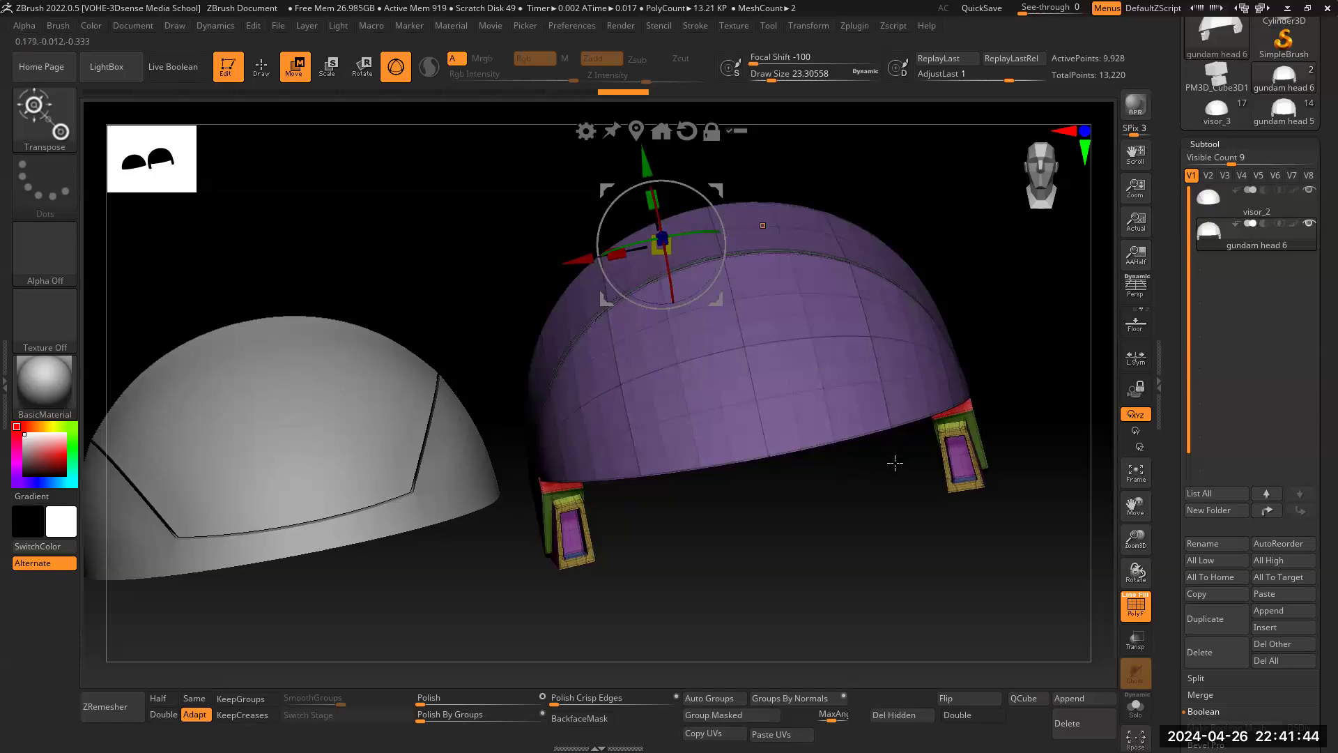
key("shift+d")
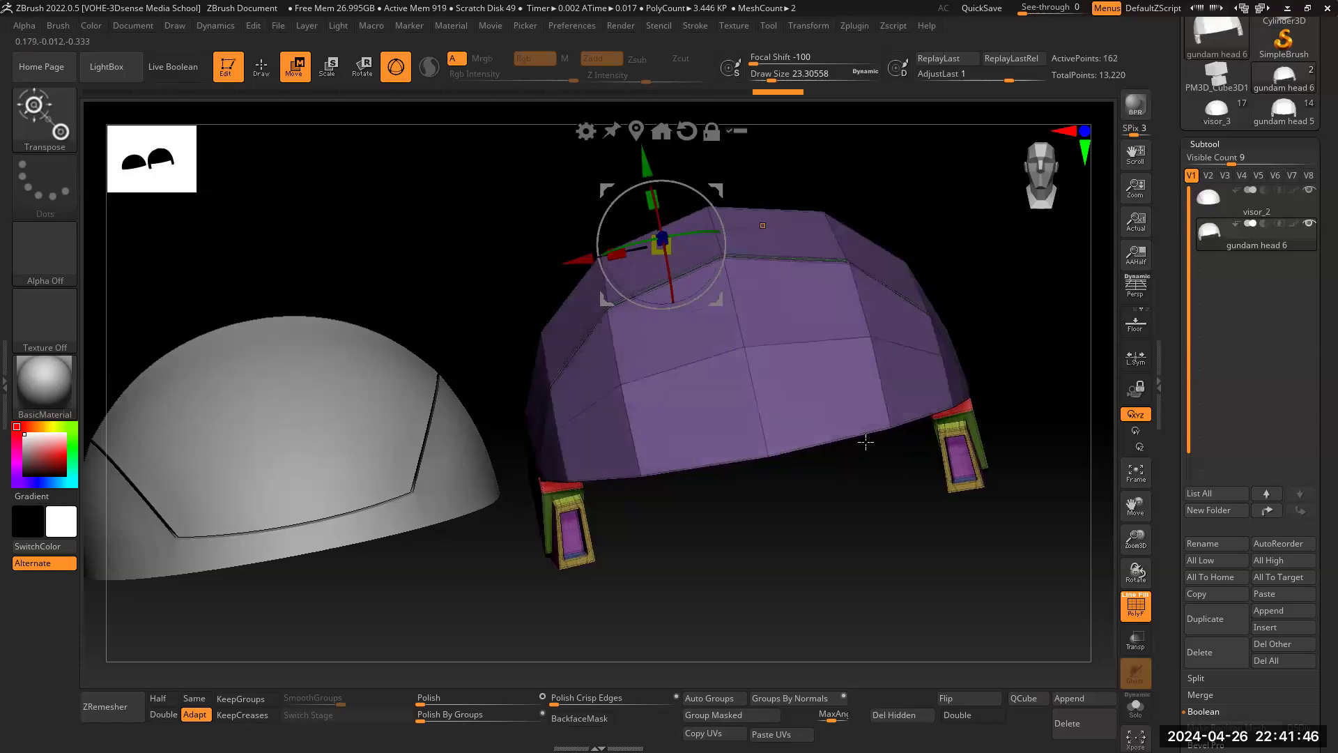
left_click_drag(862, 567, 783, 484)
key("d")
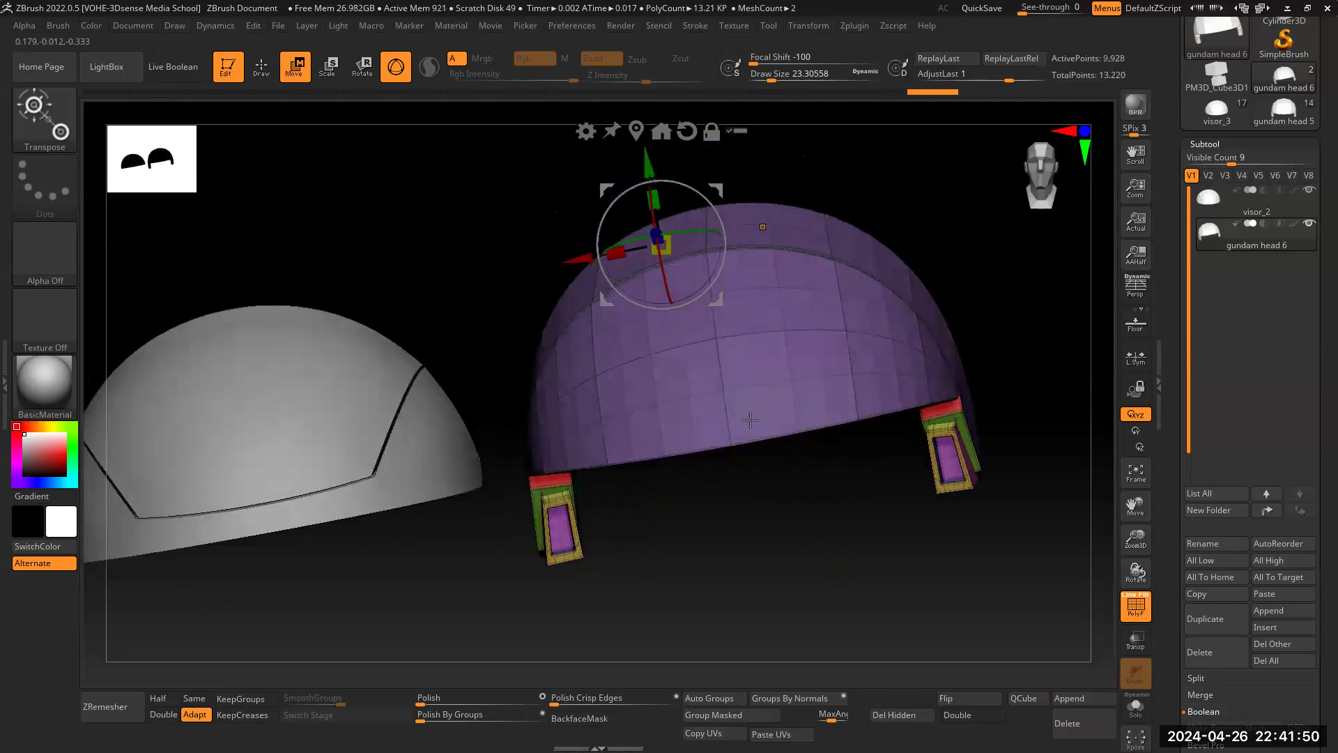
Step: Lower the gundam head 6 helmet to subdivision level 1 and delete its higher subdivision levels
left_click_drag(819, 506, 777, 424)
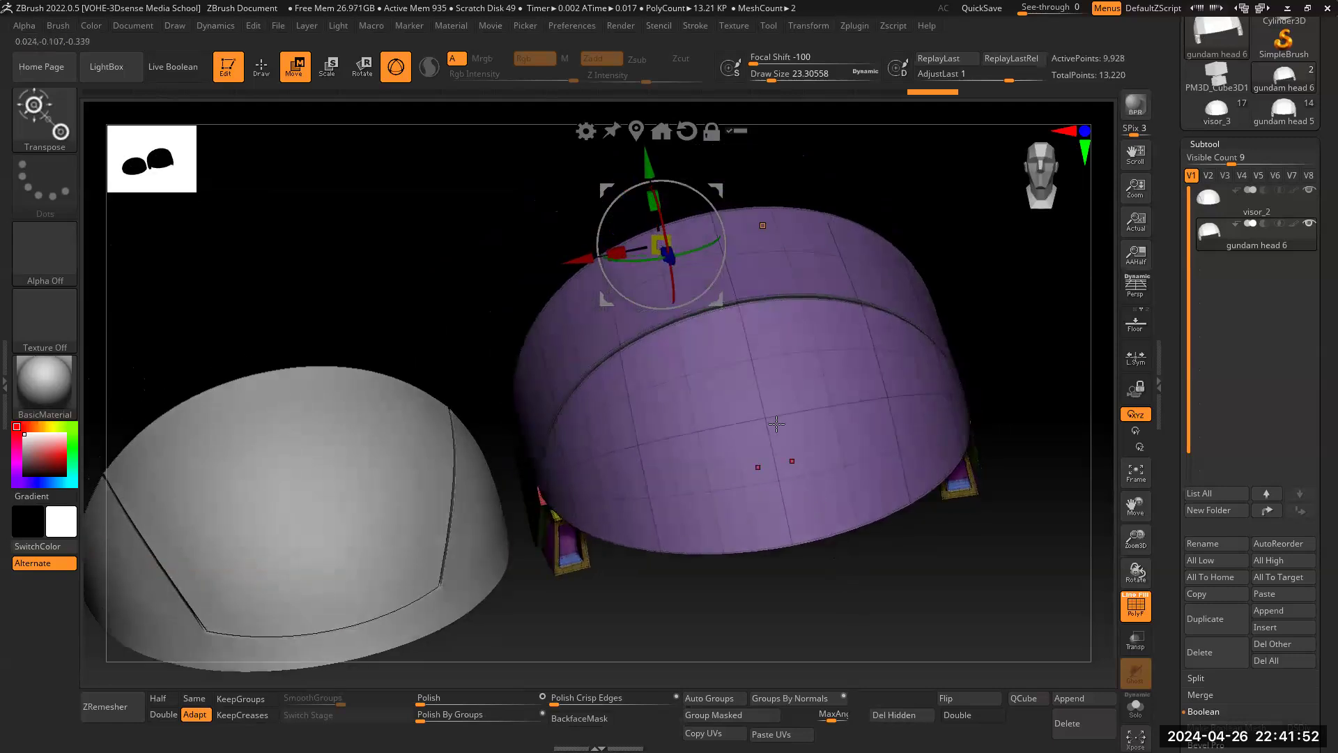
mouse_move(1132, 546)
left_mouse_down()
mouse_move(1134, 559)
mouse_move(1132, 543)
left_mouse_up()
left_click_drag(1017, 572, 938, 525)
key("shift+d")
key("shift+d")
key("shift+d")
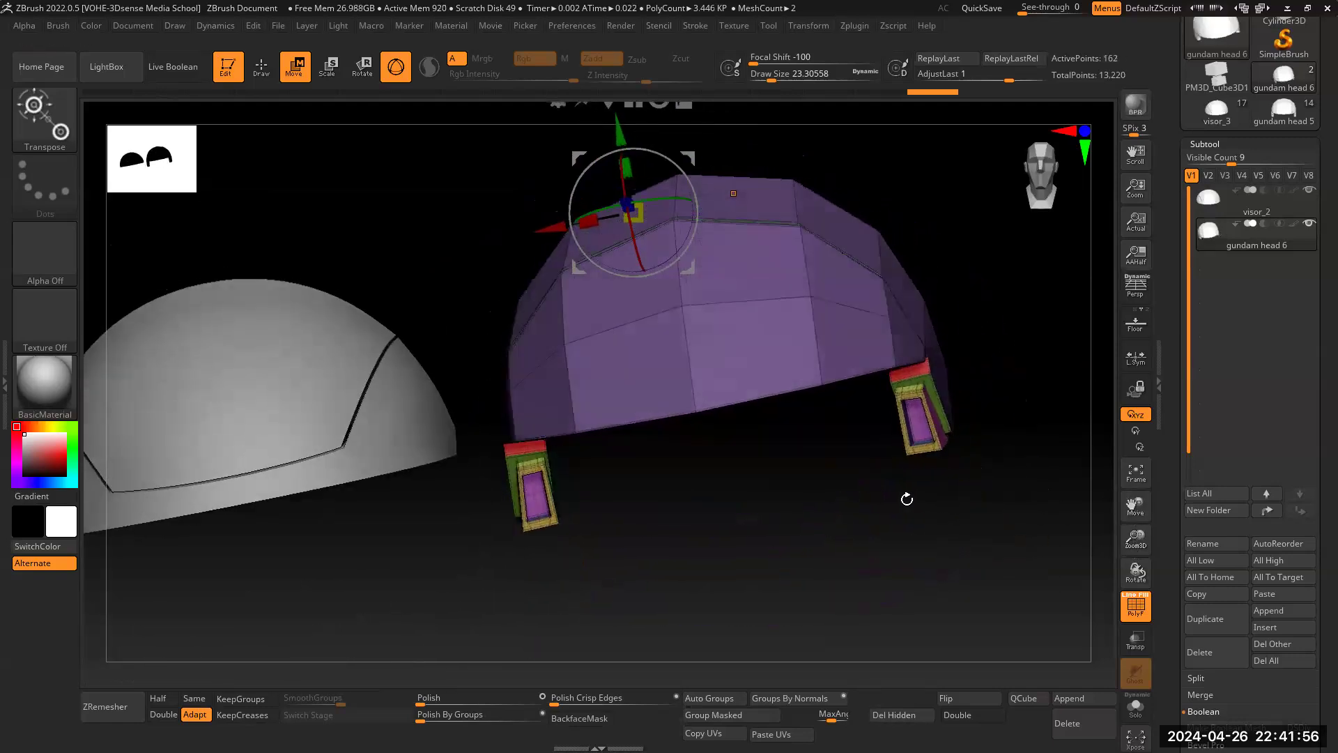
scroll(1173, 516, "down", 10)
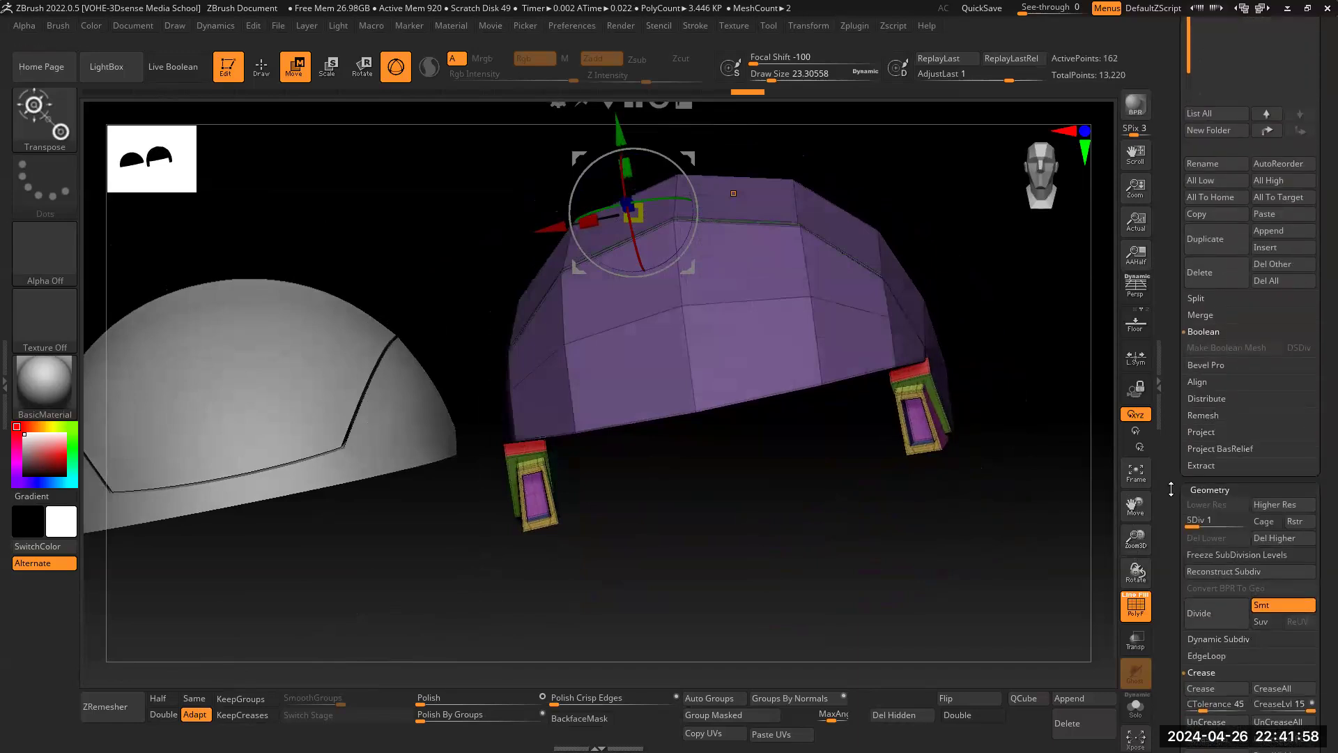
left_click(1271, 527)
left_click_drag(1024, 550, 984, 635)
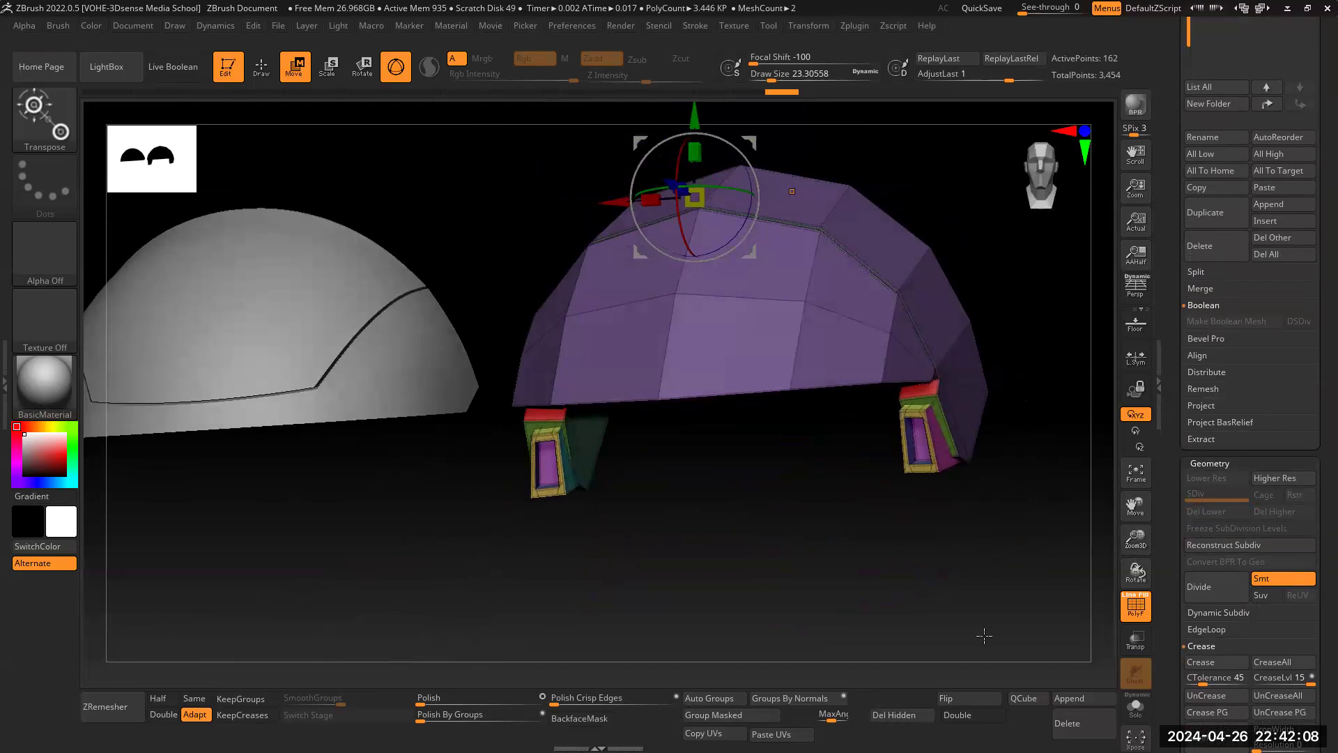
Step: Merge the helmet into one polygroup, regroup it by face normals, and inspect the new groups
left_click_drag(1005, 443, 1121, 507)
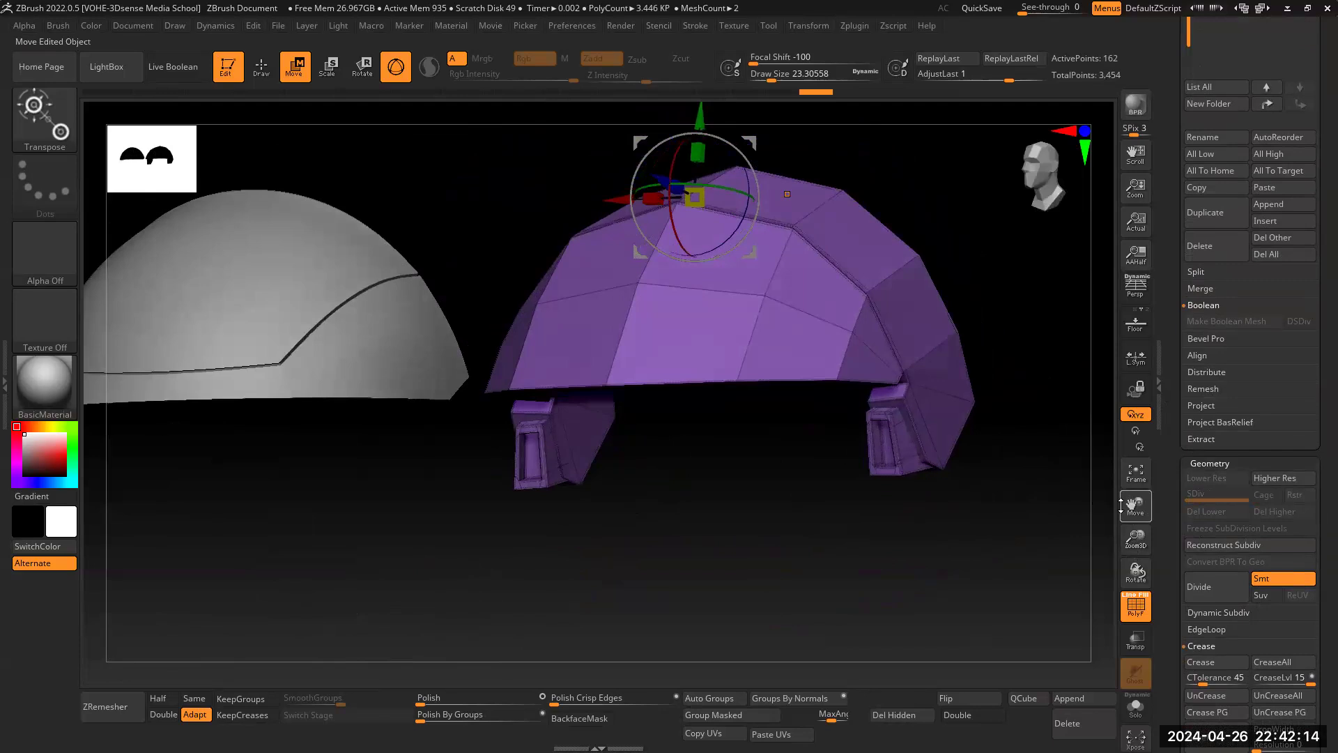
left_click_drag(1128, 514, 823, 655, "alt")
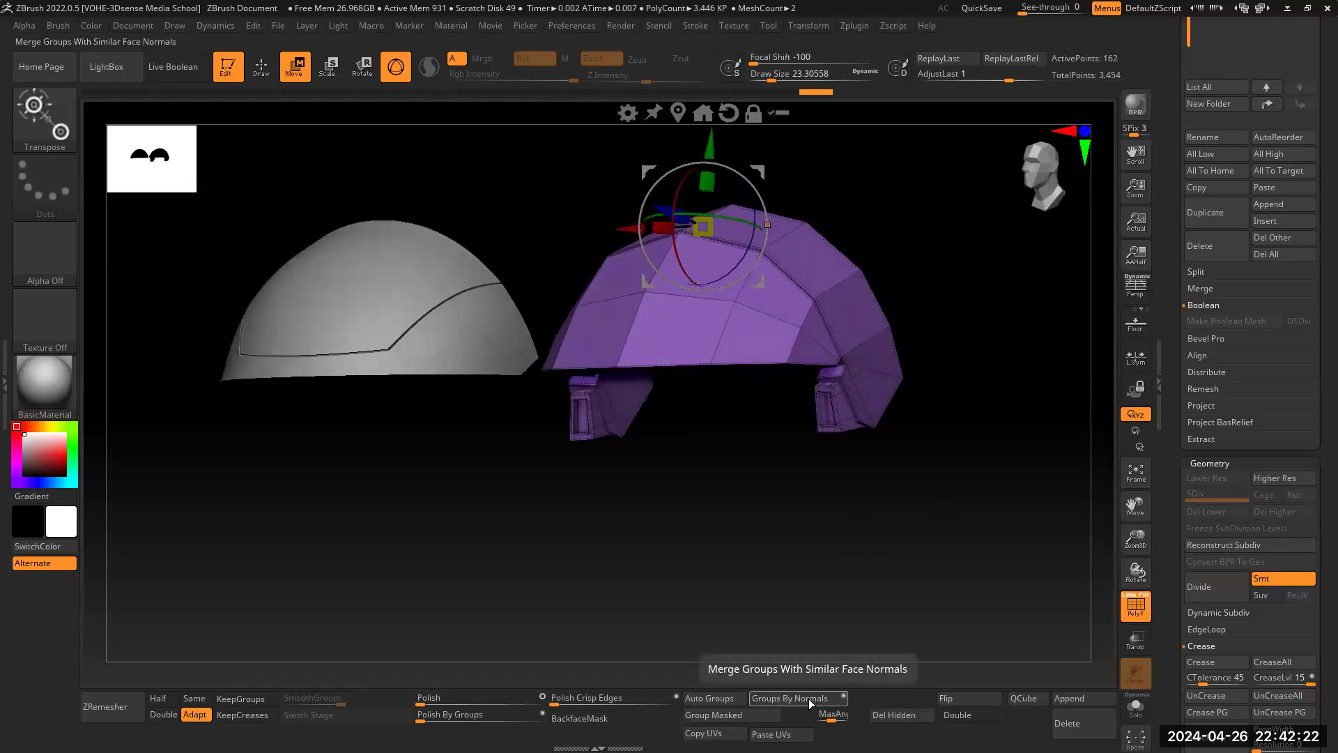
left_click(808, 699)
left_click_drag(938, 531, 951, 376)
left_click_drag(1134, 507, 1139, 624)
mouse_move(1001, 541)
left_mouse_down()
mouse_move(971, 579)
mouse_move(946, 565)
mouse_move(944, 346)
mouse_move(976, 337)
mouse_move(988, 529)
mouse_move(1004, 505)
mouse_move(1007, 542)
left_mouse_up()
left_click_drag(1135, 507, 1129, 327)
left_click_drag(1139, 544, 1140, 593)
left_click_drag(1136, 508, 1004, 565)
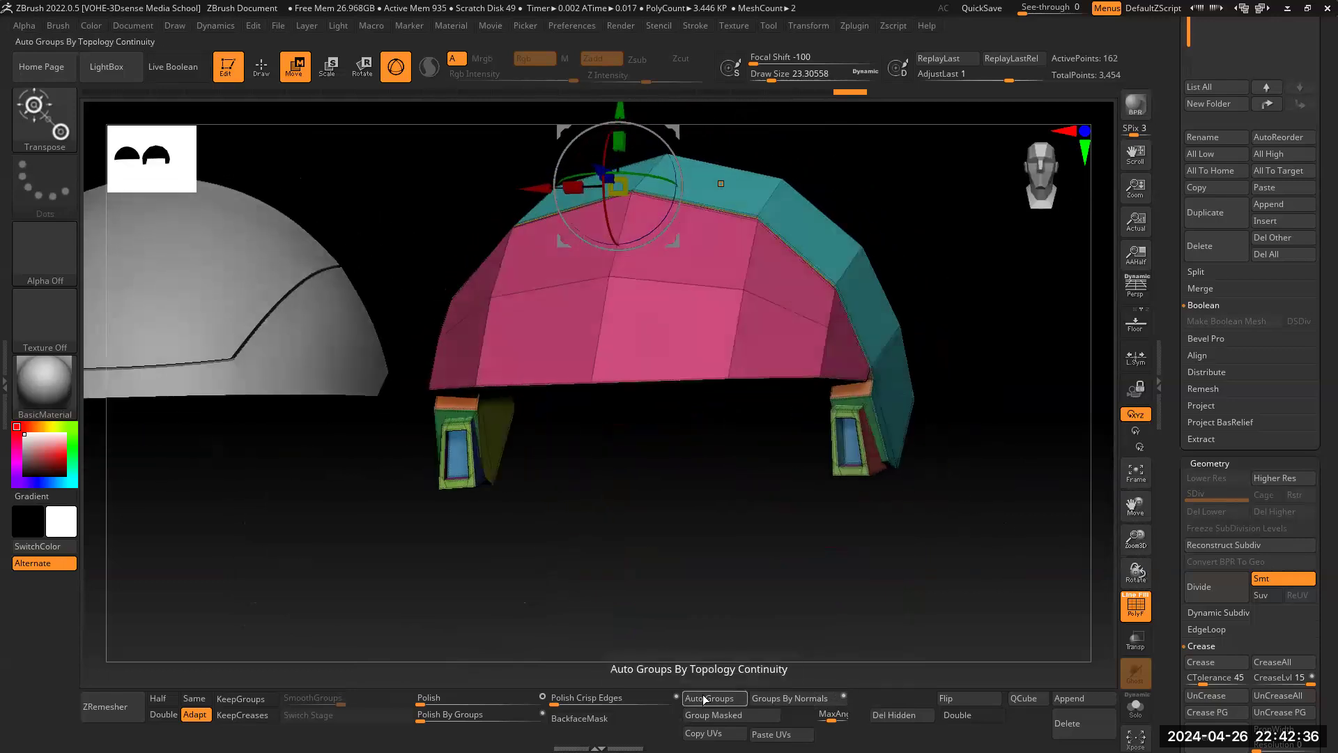
Step: Try regrouping the helmet with Auto Groups and applying Polish By Groups to the low-poly mesh
left_click(703, 695)
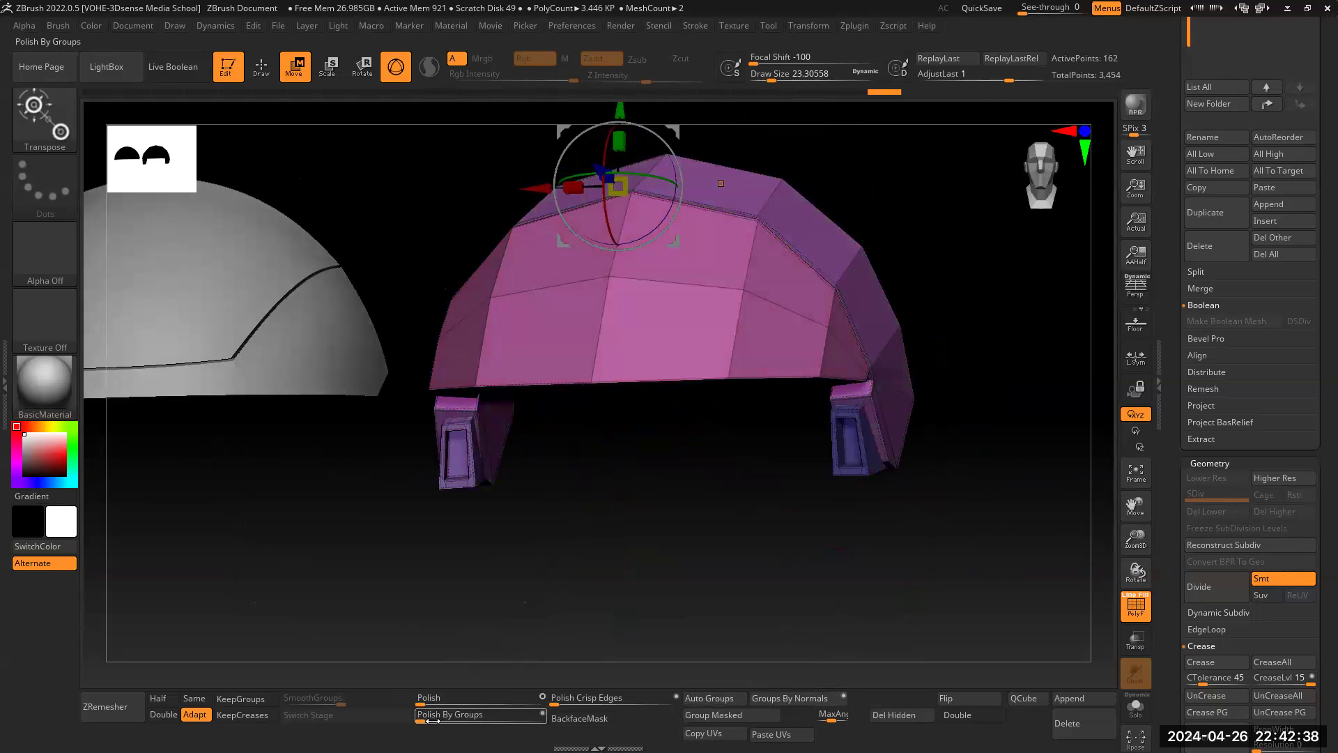
left_click_drag(432, 720, 516, 720)
left_click_drag(782, 538, 876, 558)
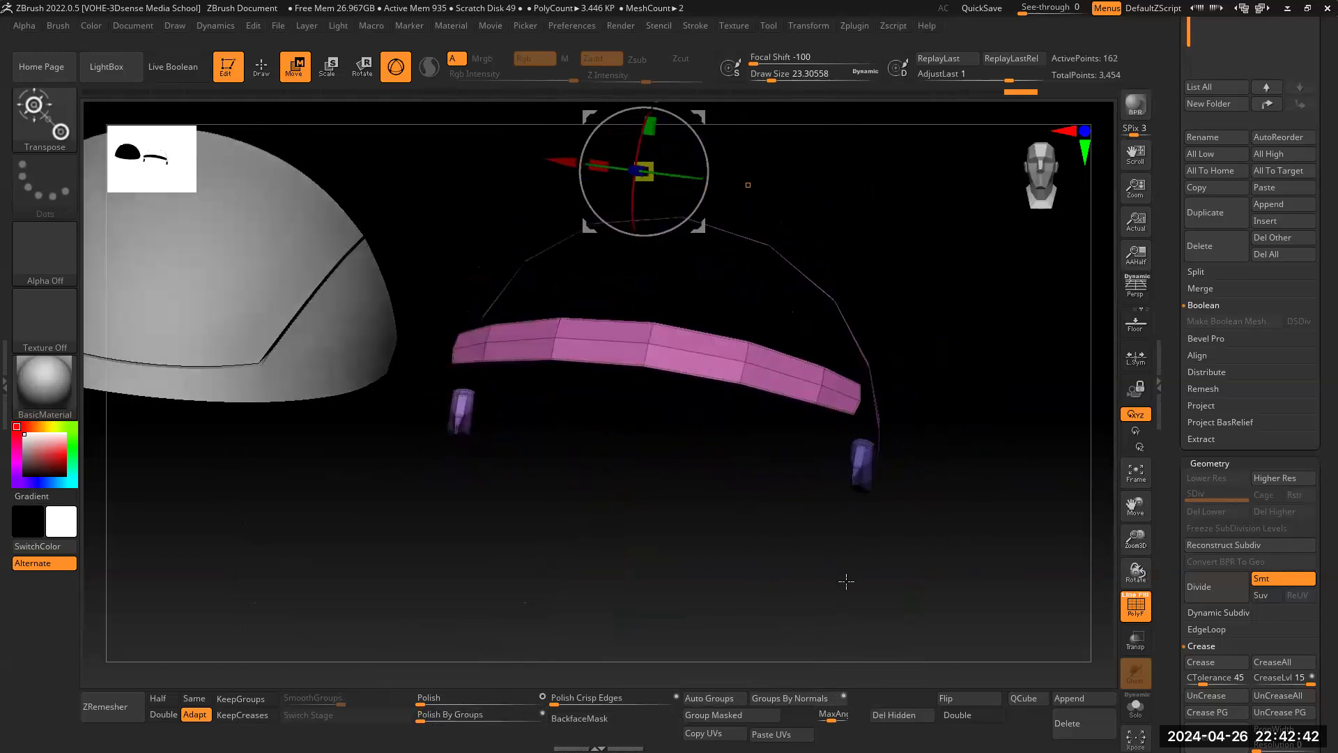
Step: Undo the Polish By Groups change and the automatic grouping on the helmet
key("ctrl+z")
key("ctrl+z")
key("ctrl+z")
key("ctrl+z")
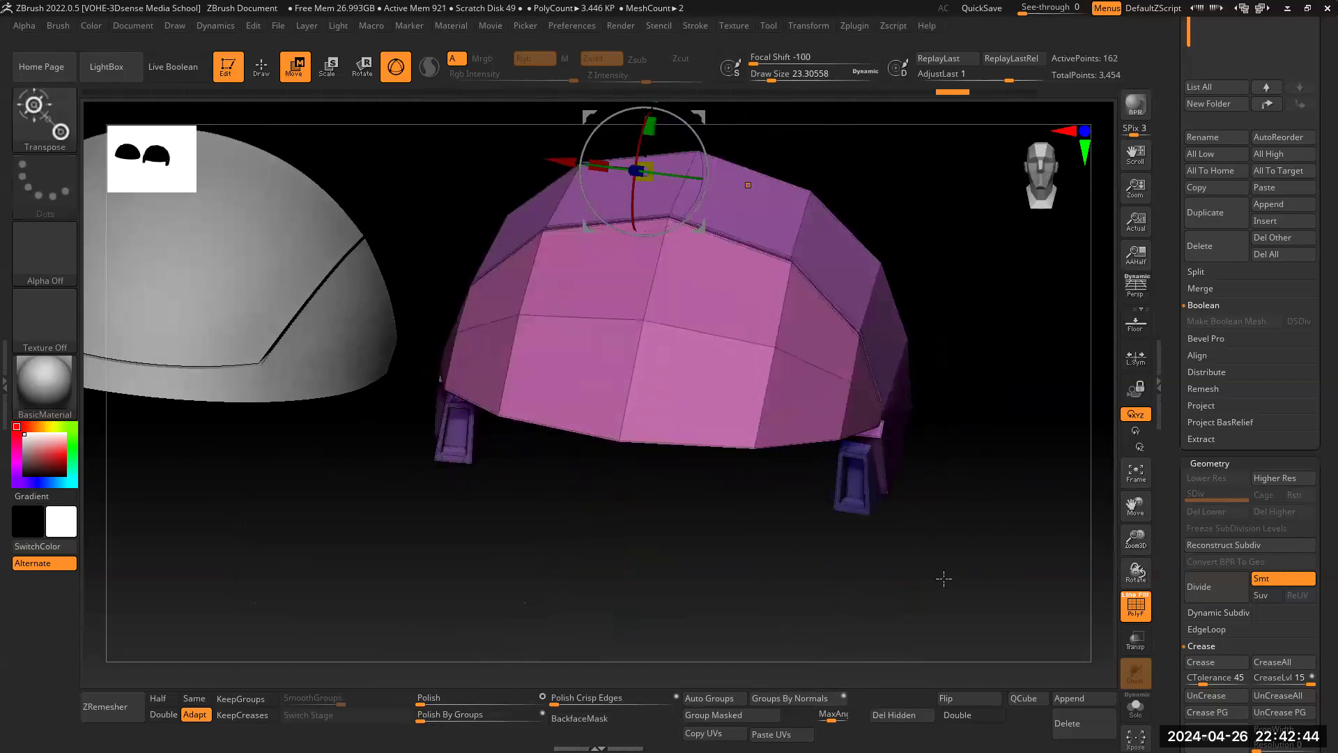
key("ctrl+z")
Step: Regroup the helmet by face normals and bring the geometry crease settings into view
left_click(798, 699)
left_click_drag(986, 474, 1107, 739)
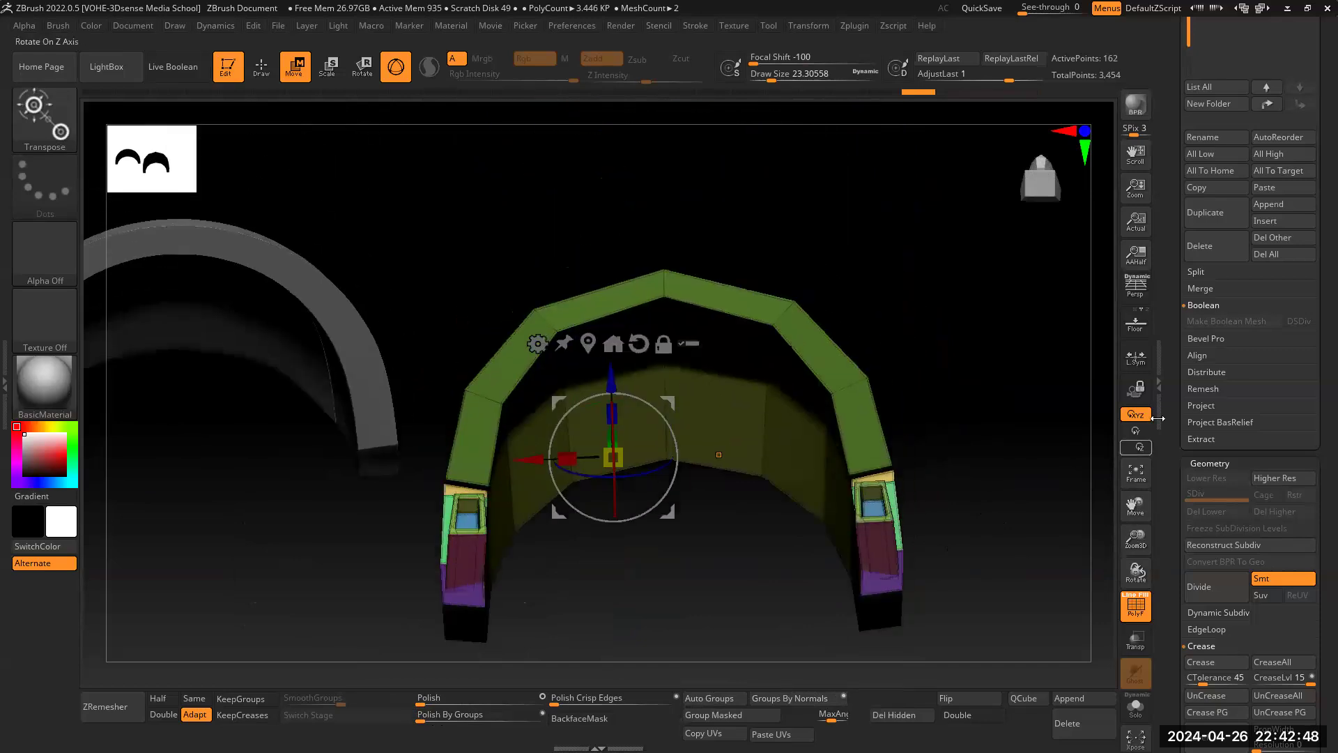
scroll(1157, 418, "up", 10)
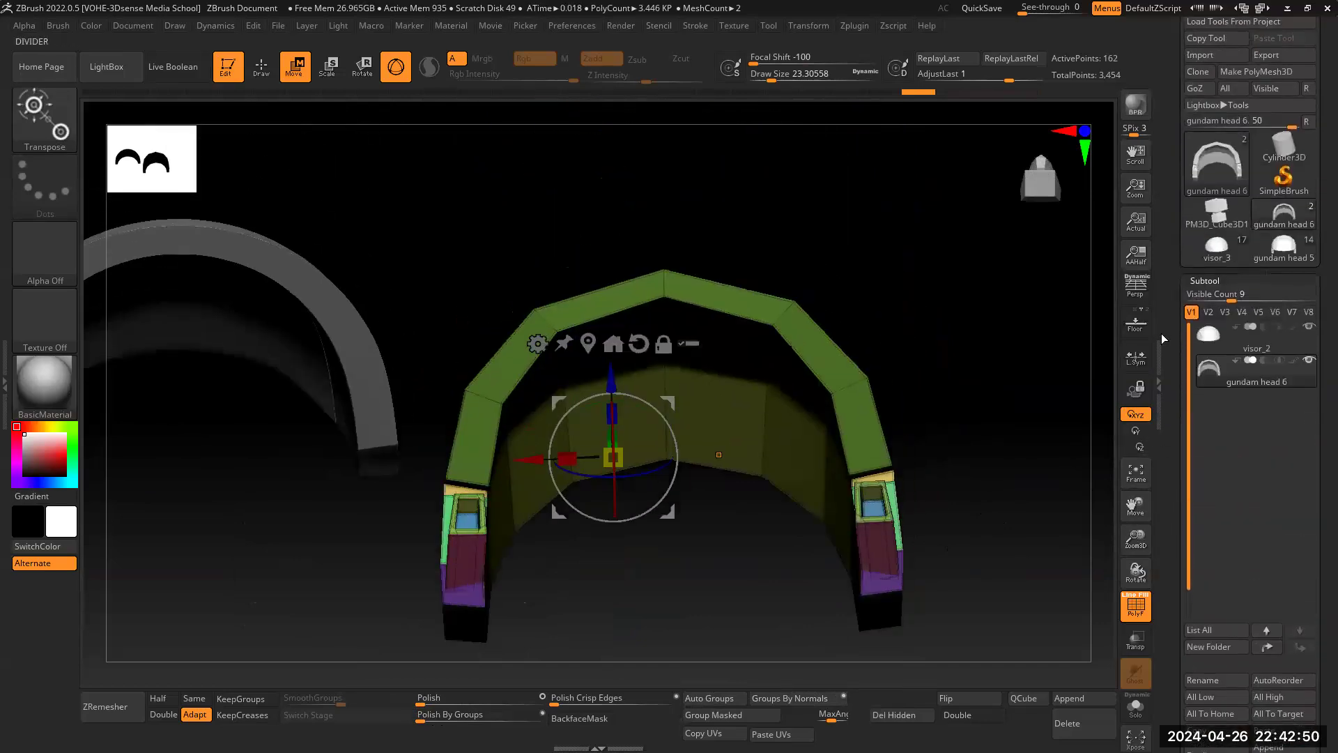
scroll(1170, 334, "down", 10)
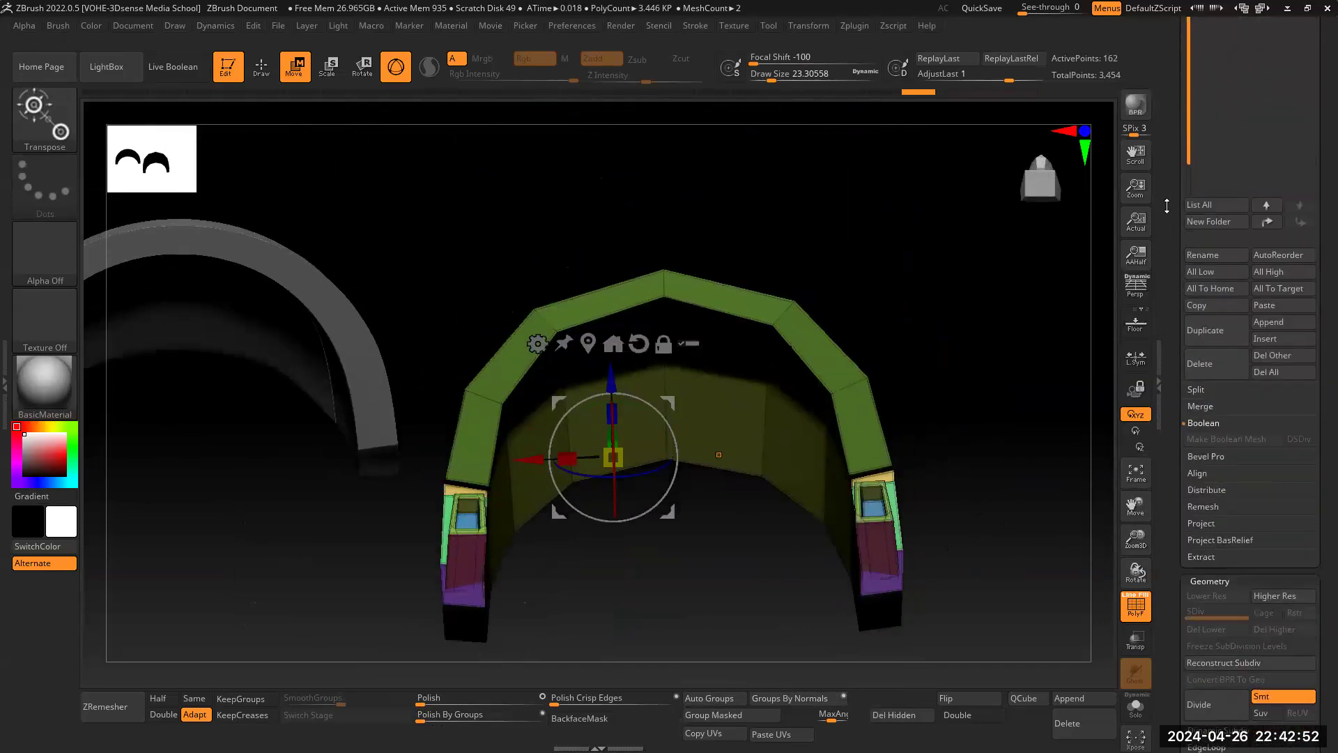
scroll(1178, 462, "down", 5)
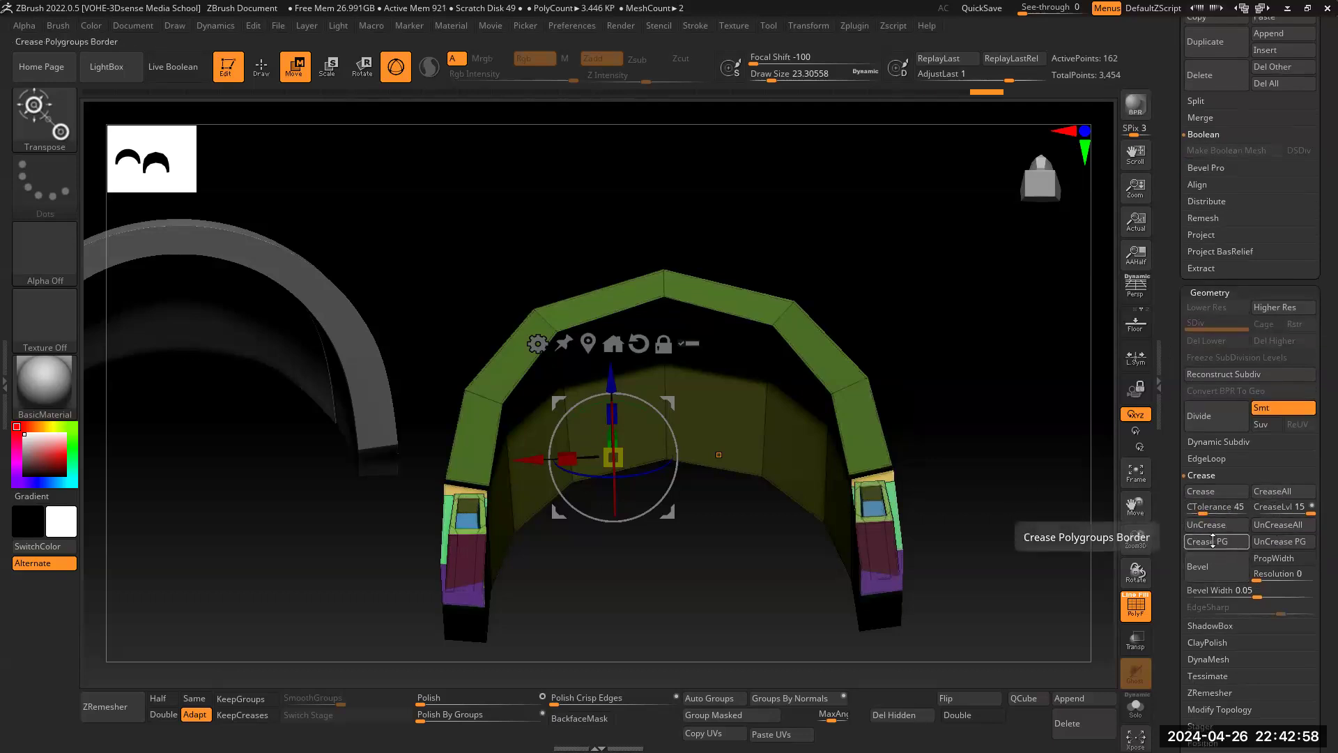
left_click_drag(979, 429, 983, 507)
left_click_drag(1135, 505, 1208, 253)
left_click_drag(1077, 424, 1040, 432)
left_click_drag(1134, 509, 1096, 577)
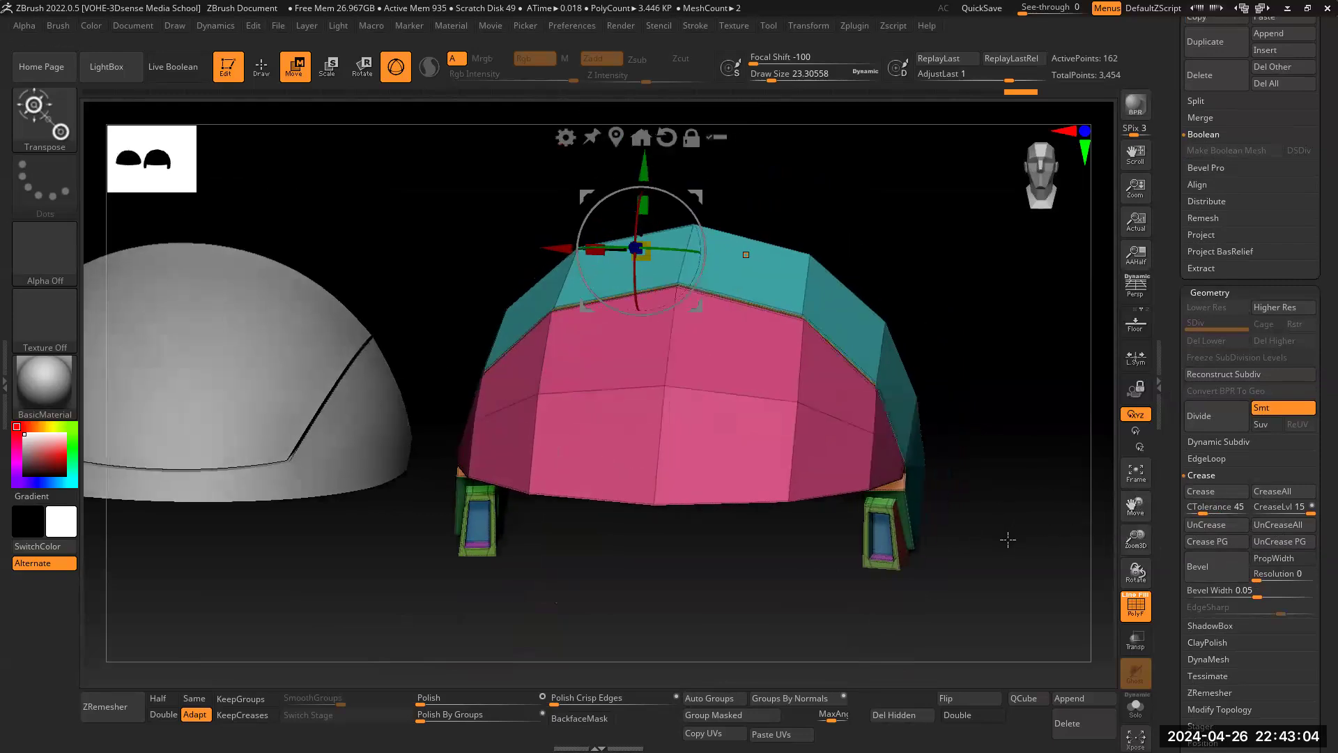
Step: Subdivide the helmet up to level 4 and check its surface with the polyframe display off and on
key("ctrl+d")
key("ctrl+d")
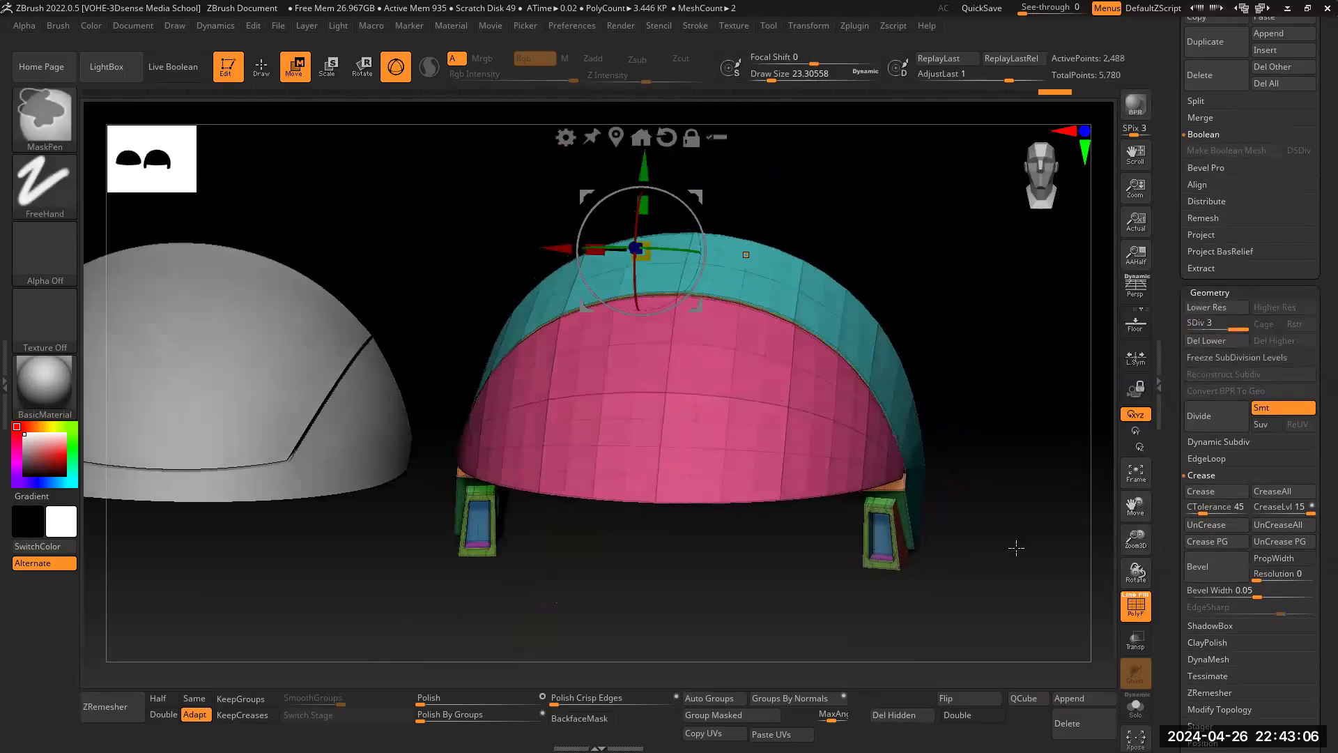
left_click_drag(1018, 546, 892, 436)
key("shift+f")
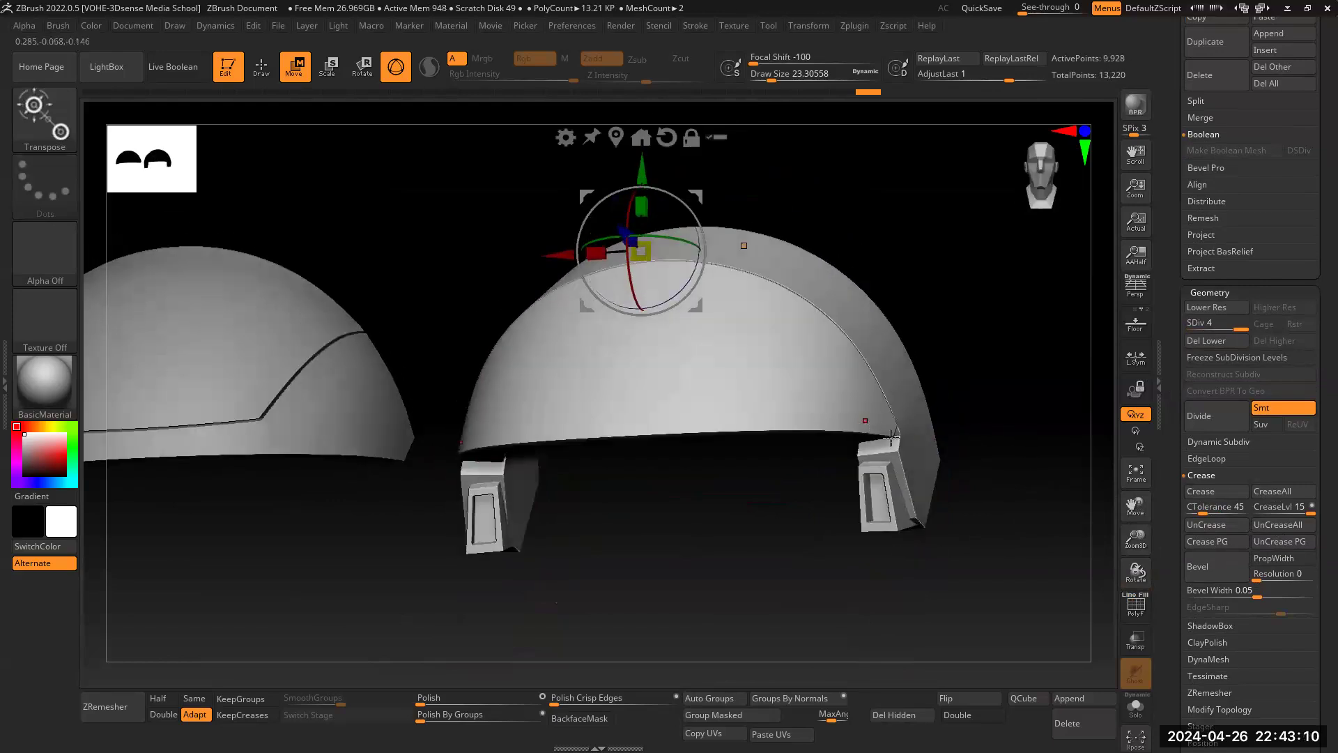
left_click(1137, 608)
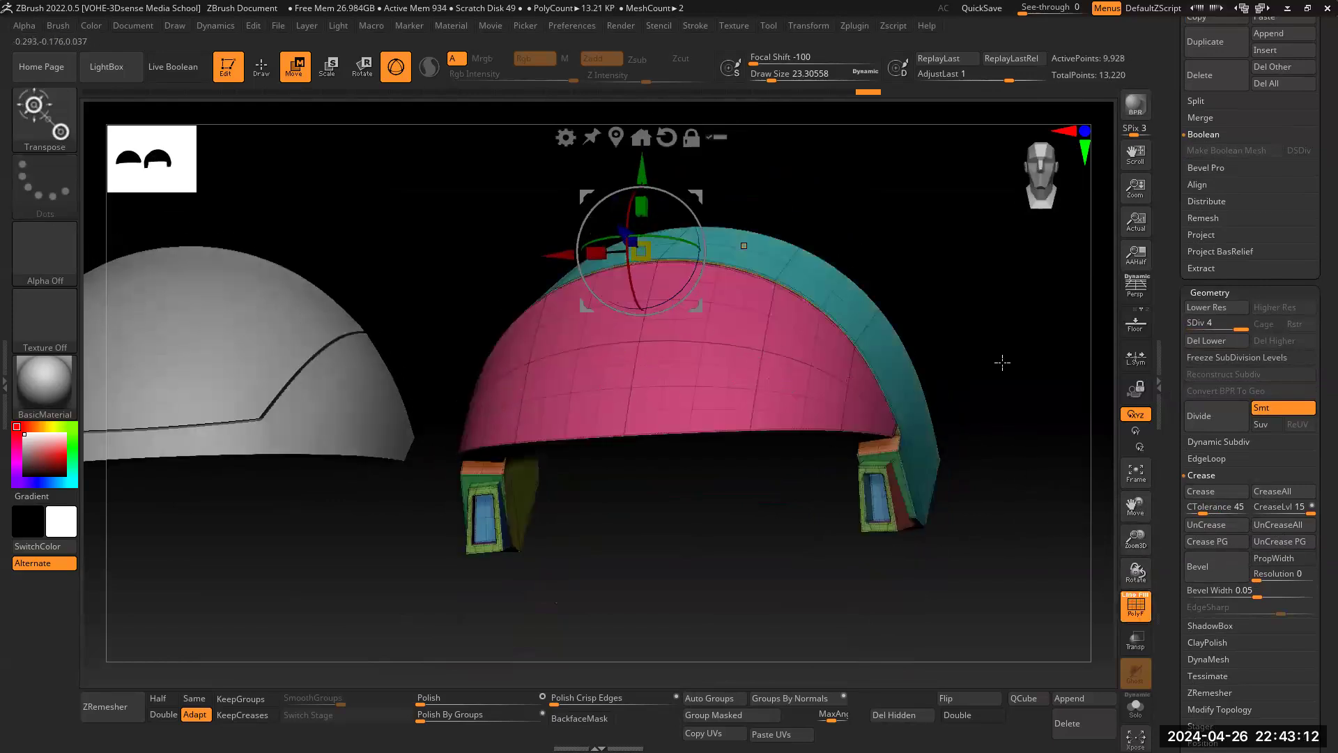
Step: Examine the subdivided helmet's polygroups, curvature and piece joints from the front and side
left_click_drag(1002, 362, 842, 402)
left_click_drag(965, 331, 721, 443)
left_click_drag(863, 338, 779, 434)
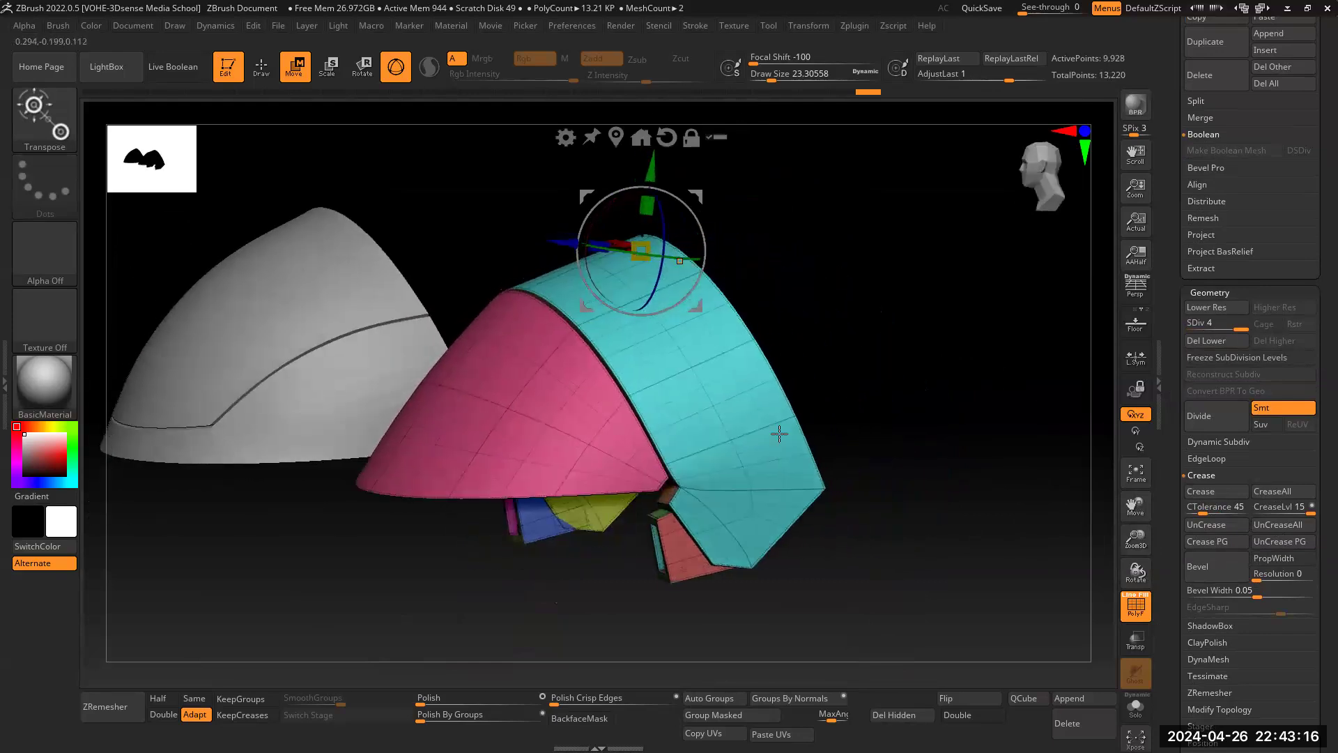
left_click_drag(796, 353, 619, 495)
left_click_drag(1108, 502, 871, 472)
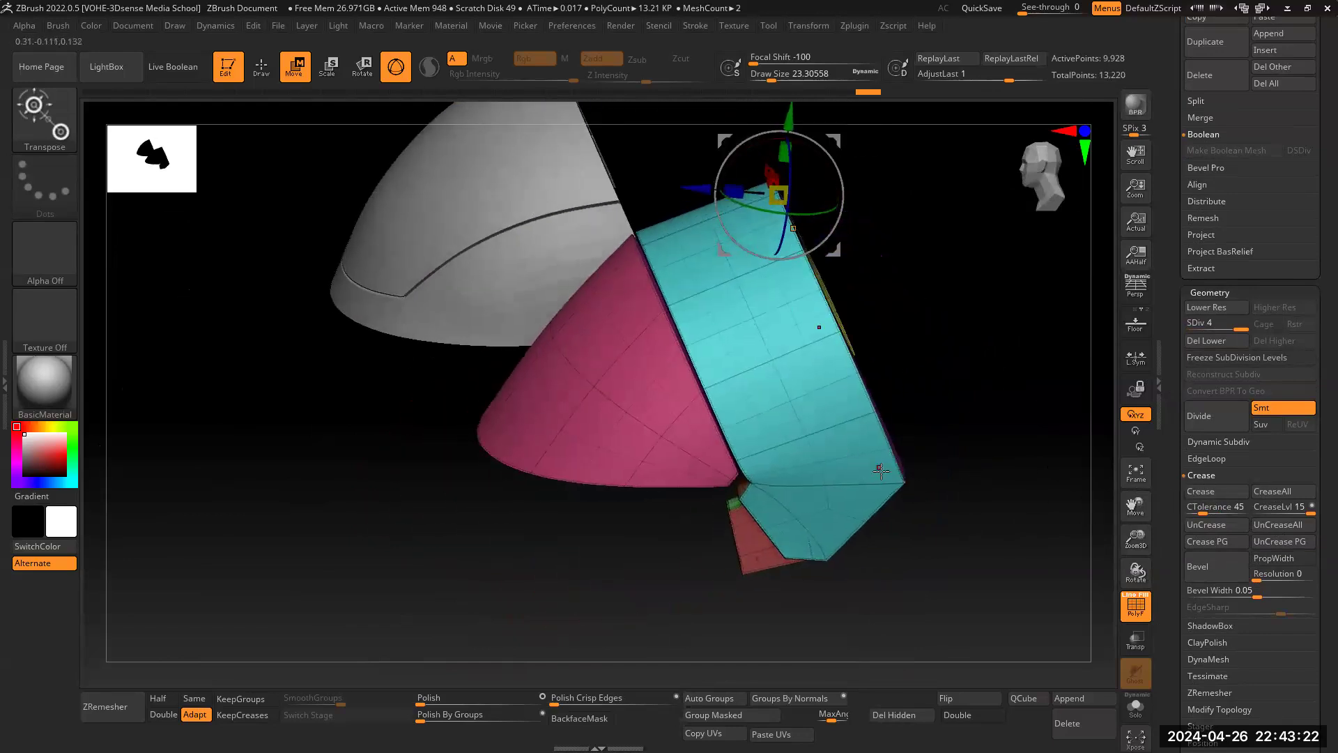
left_click_drag(993, 450, 1016, 465)
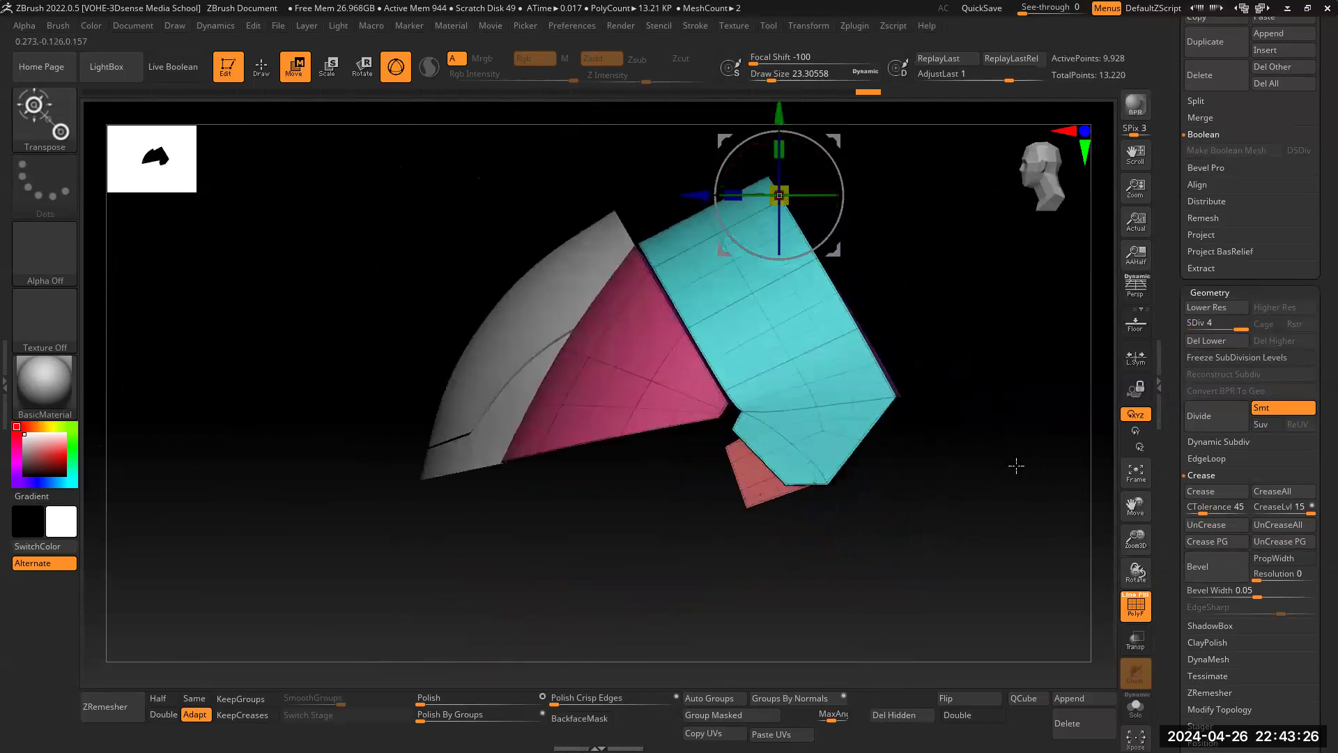
left_click_drag(1138, 544, 1139, 589)
mouse_move(1136, 508)
left_mouse_down()
mouse_move(1164, 496)
mouse_move(1153, 501)
left_mouse_up()
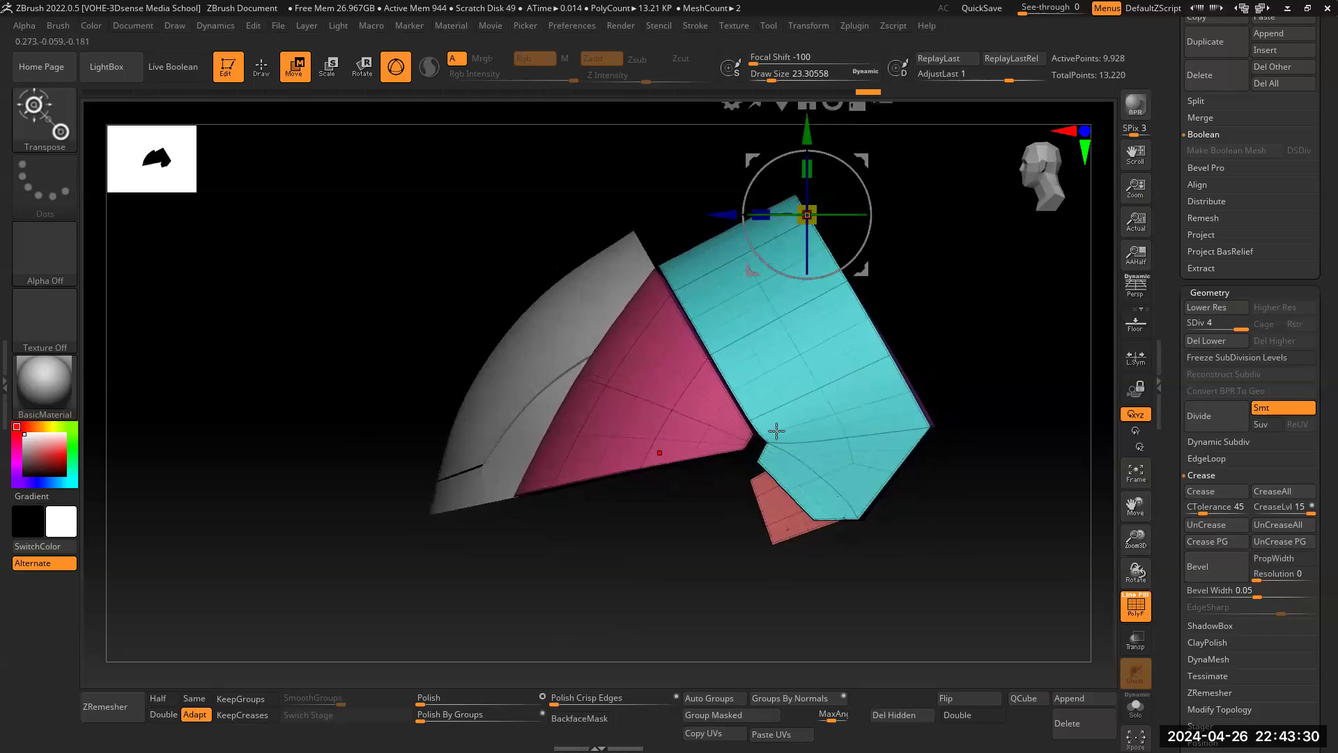
left_click_drag(1133, 548, 1133, 555)
left_click_drag(1134, 511, 1173, 463)
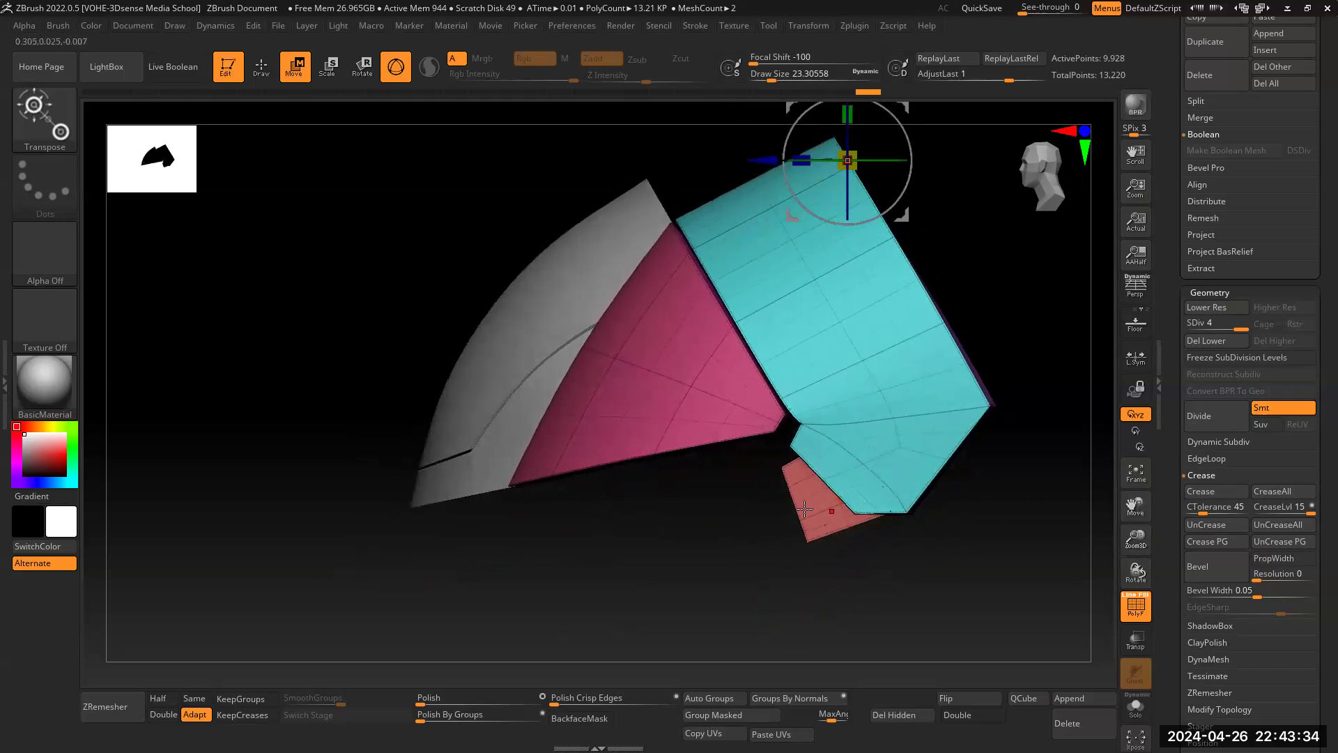
Step: Return the helmet to subdivision level 1 and compare its low-poly form with the smooth visor
key("shift+d")
key("shift+d")
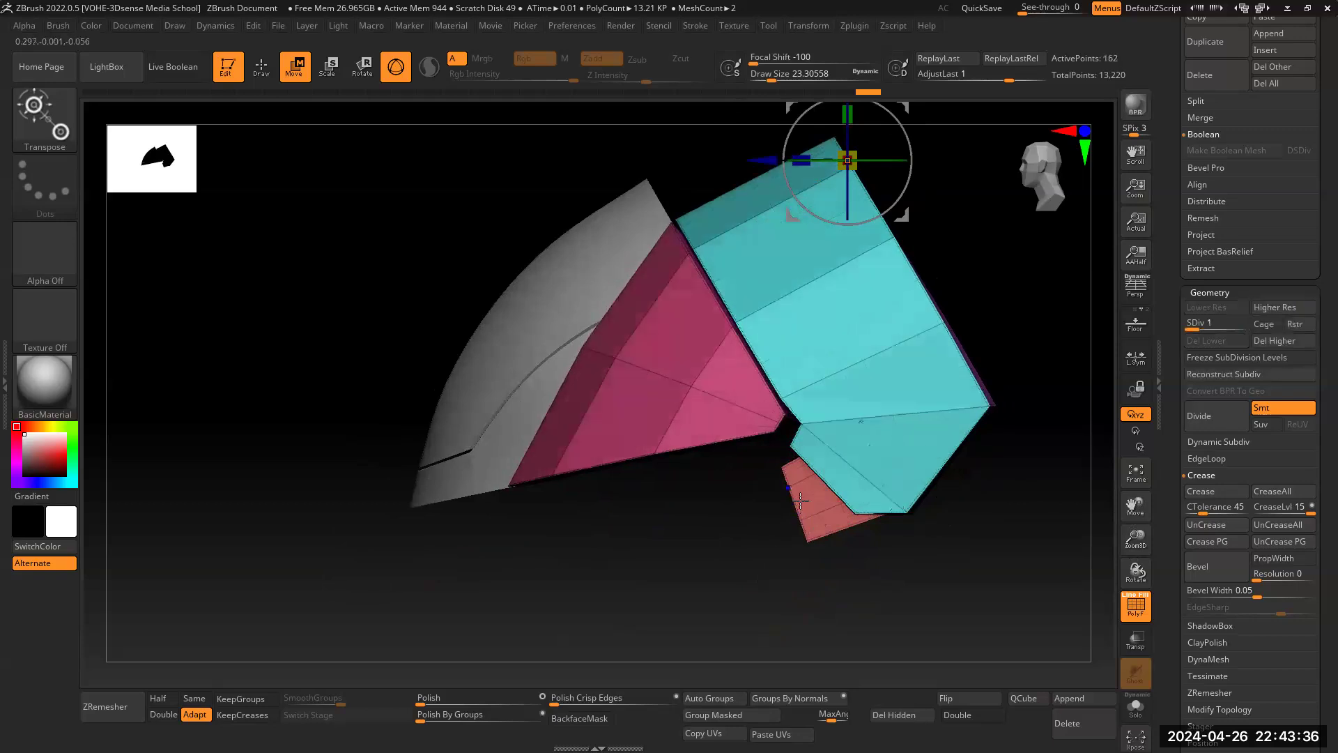
left_click_drag(1138, 526, 1148, 538)
left_click_drag(717, 550, 662, 463)
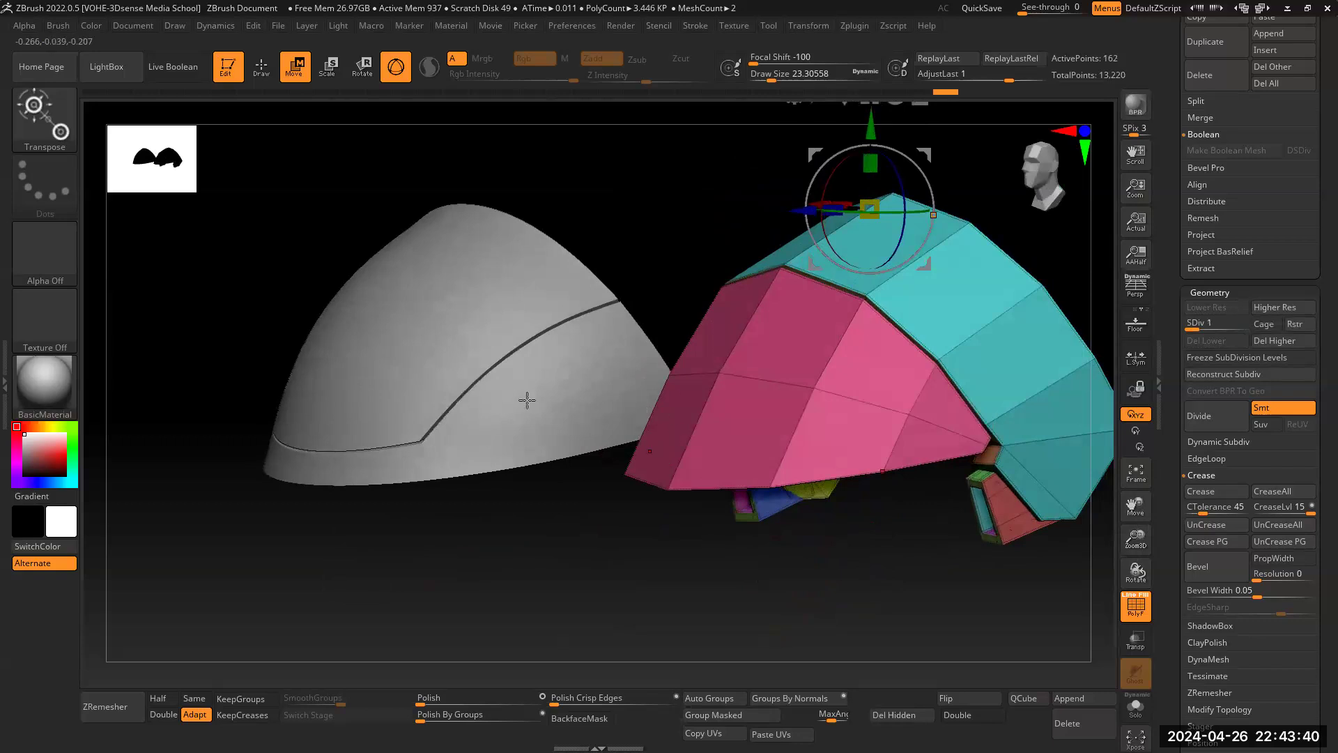
left_click_drag(808, 557, 761, 410)
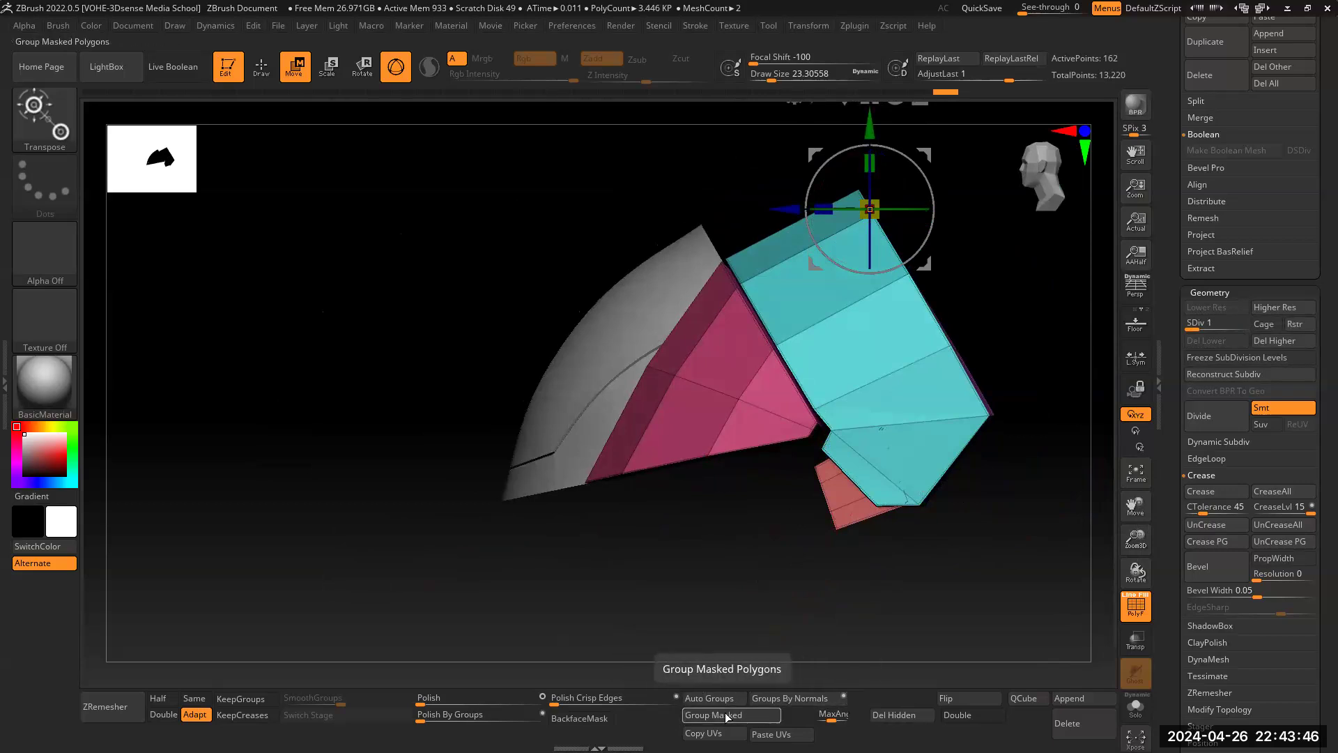
Step: Assign polygroups to the helmet's separate pieces with Auto Groups, test masking by piece, and clear the mask in Draw mode
left_click(709, 698)
left_click(866, 349, "ctrl")
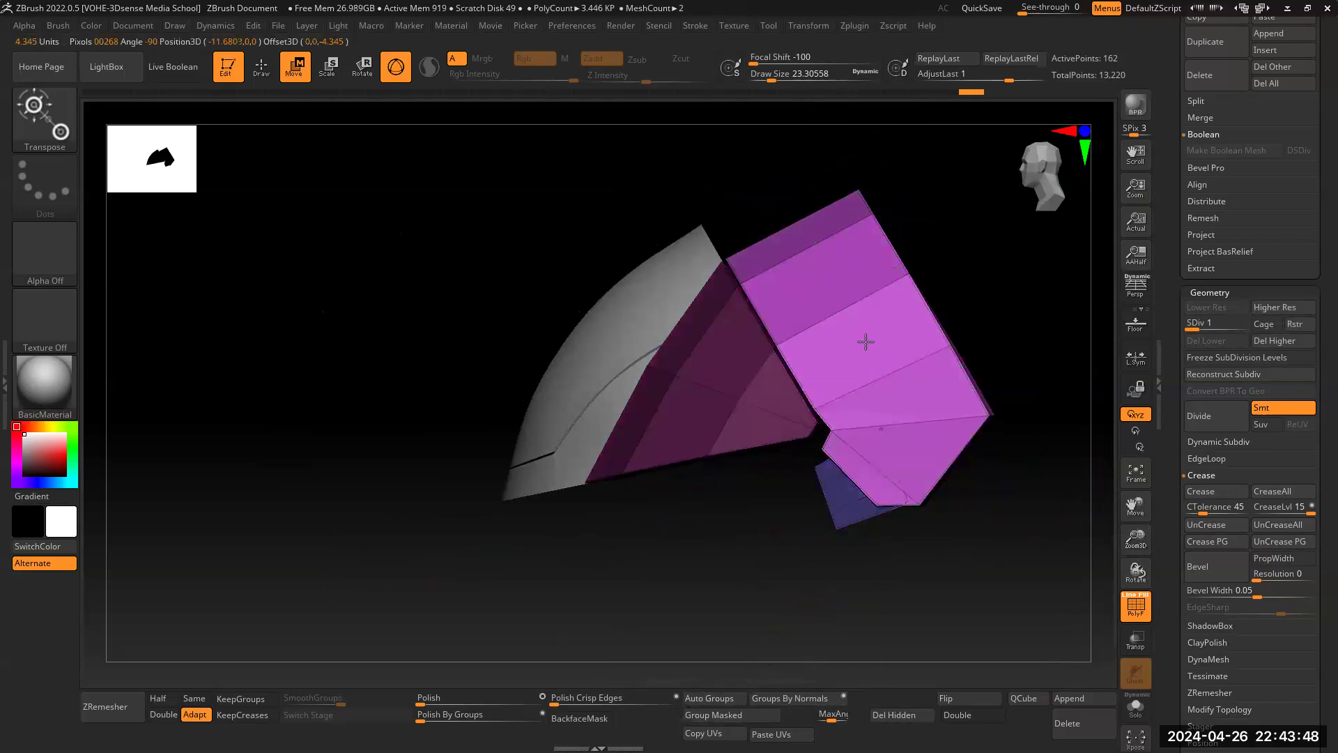
key("q")
left_click_drag(1003, 551, 966, 523, "ctrl")
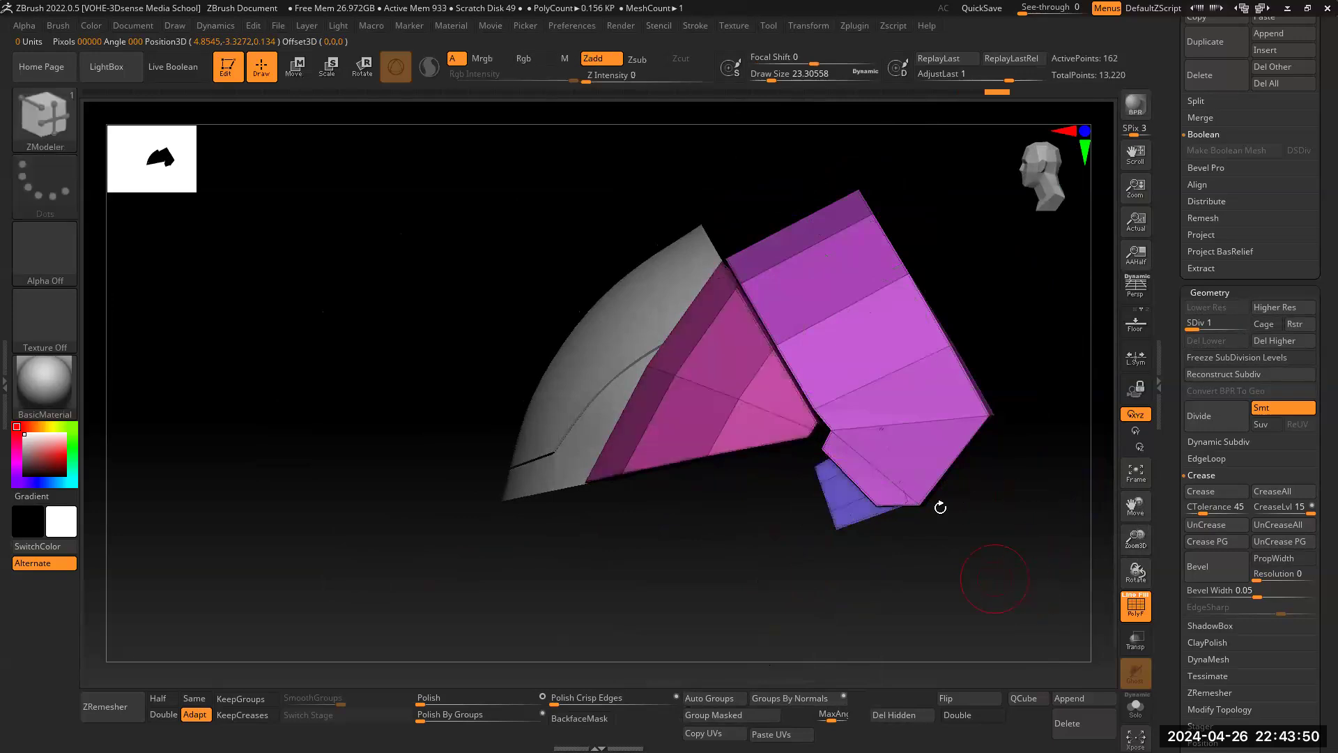
Step: Hide the helmet's rear band and ear pieces so only the front shell remains visible
left_click(918, 393, "ctrl+shift")
left_click(915, 400, "ctrl+shift")
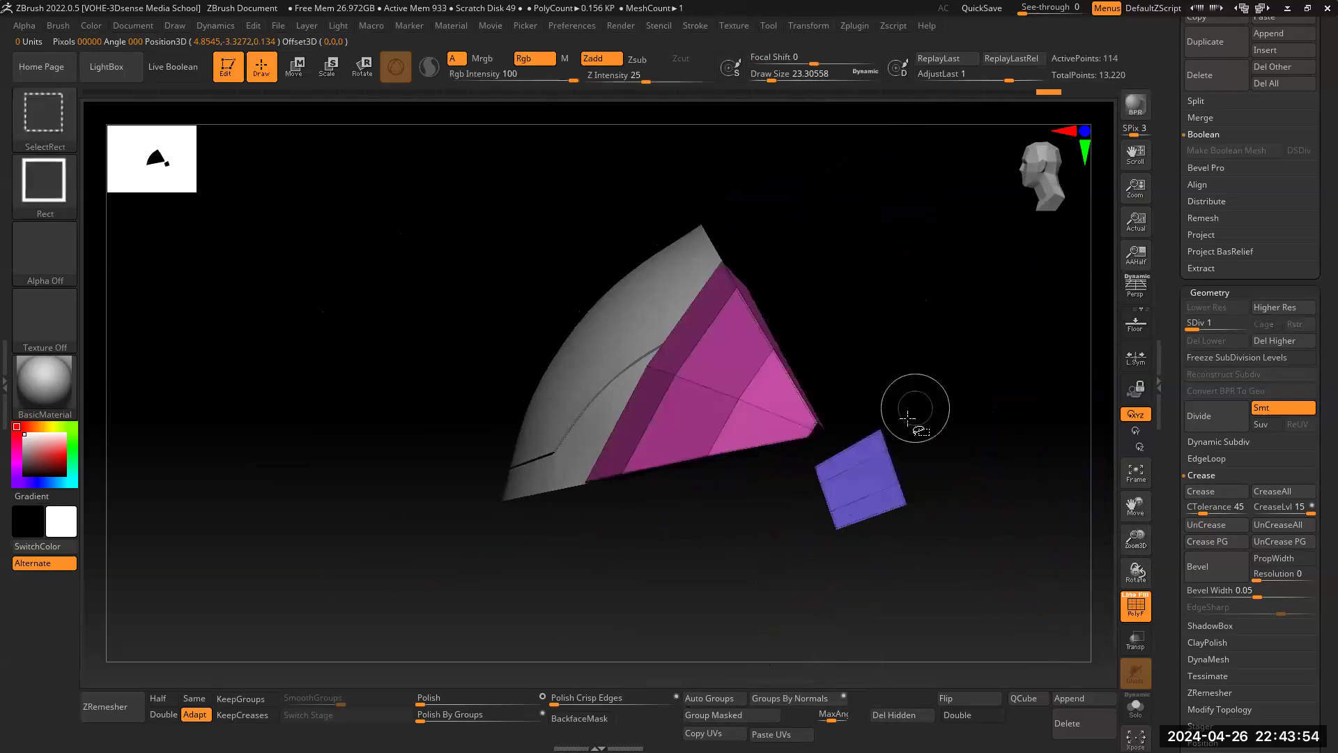
left_click(861, 479, "ctrl+alt+shift")
mouse_move(970, 462)
left_mouse_down()
mouse_move(950, 514)
mouse_move(971, 463)
mouse_move(973, 519)
left_mouse_up()
left_click_drag(1136, 540, 1068, 536)
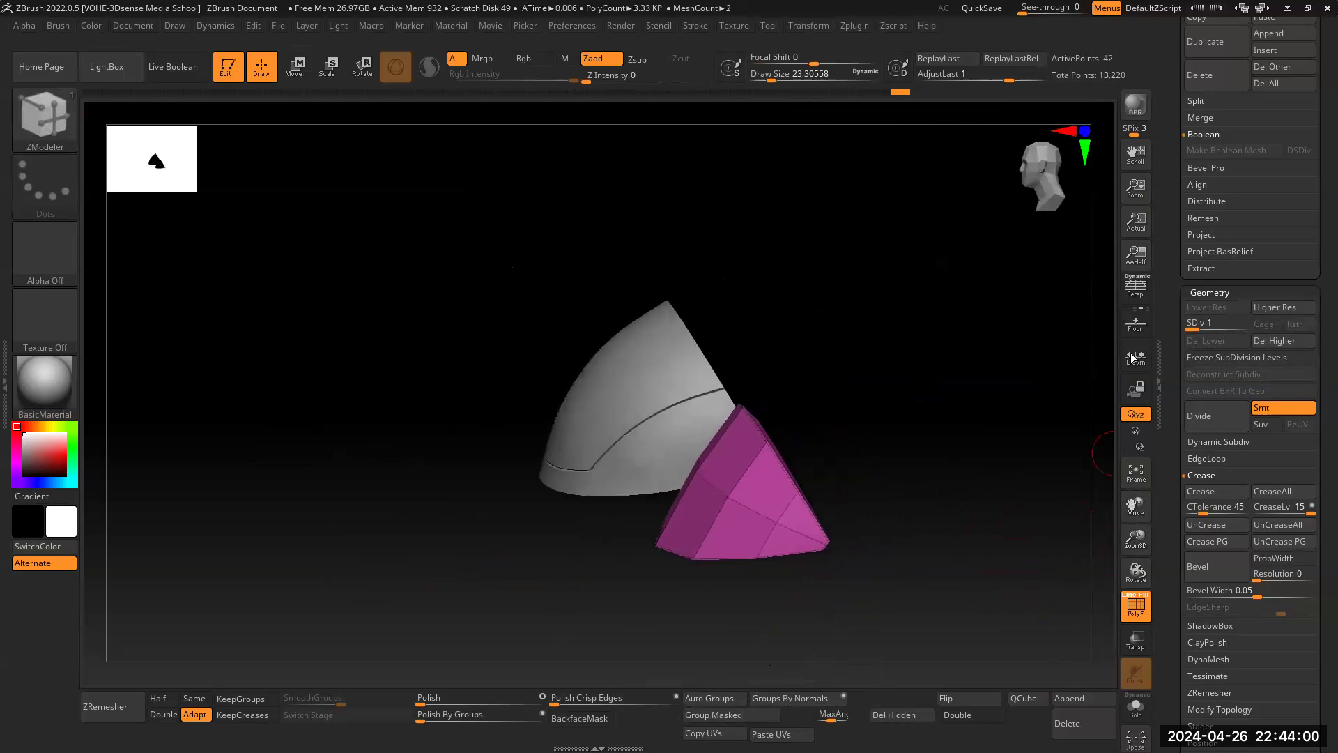
Step: Split the hidden helmet pieces into their own subtool and view the remaining front shell beside visor_2
left_click_drag(1165, 303, 1166, 414)
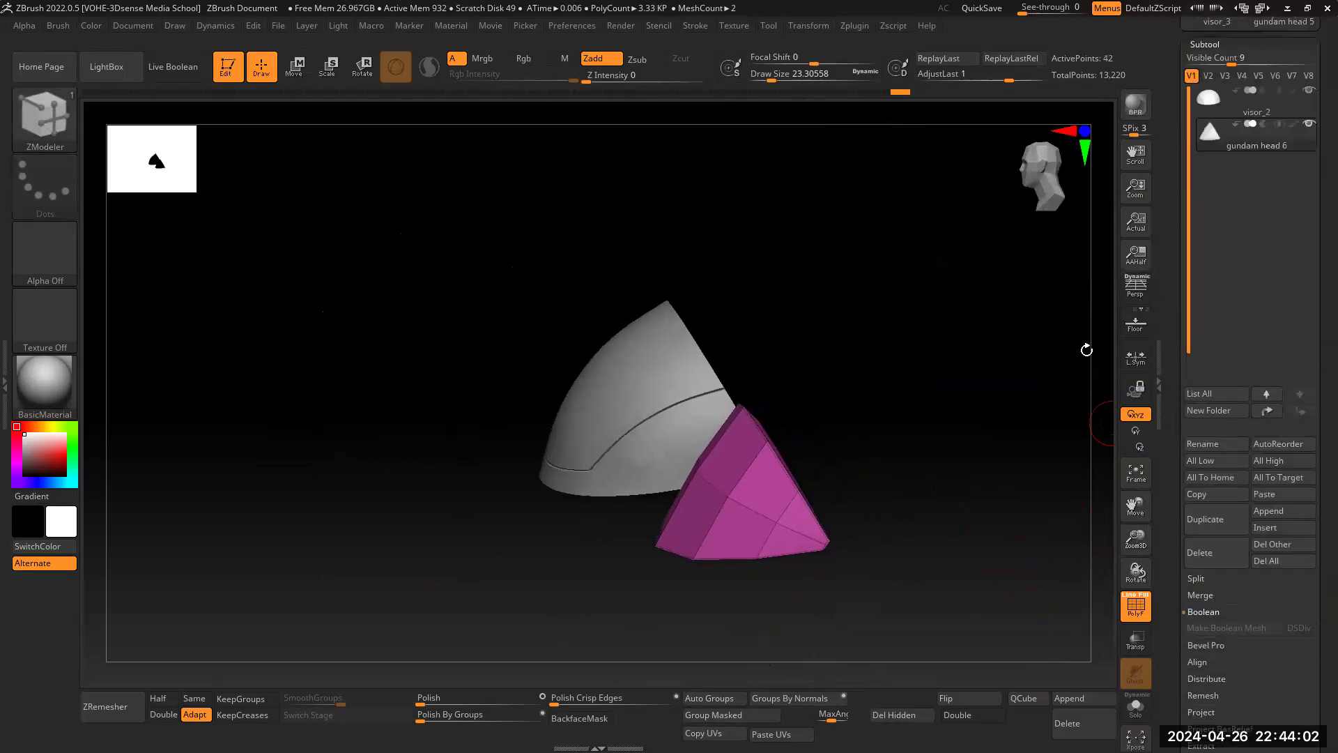
left_click_drag(904, 544, 922, 497)
left_click(1196, 578)
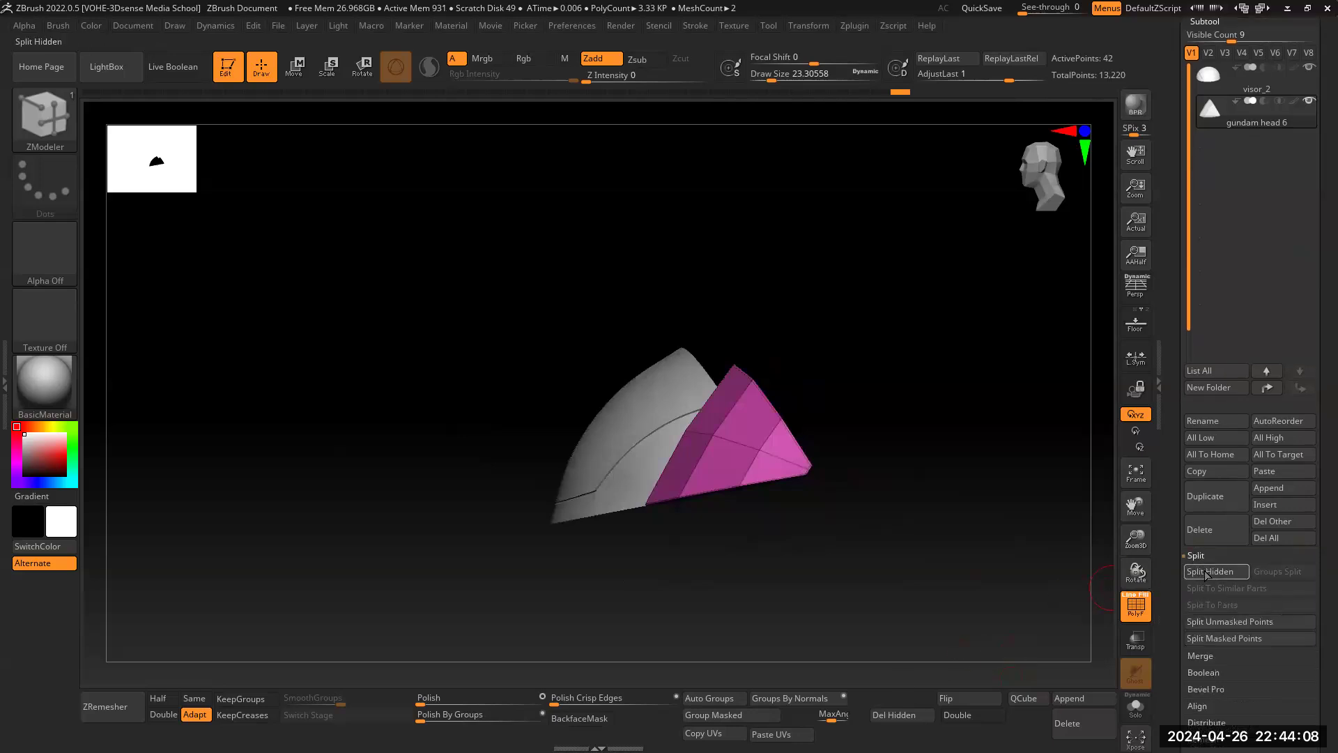
left_click(1207, 572)
left_click(1305, 136)
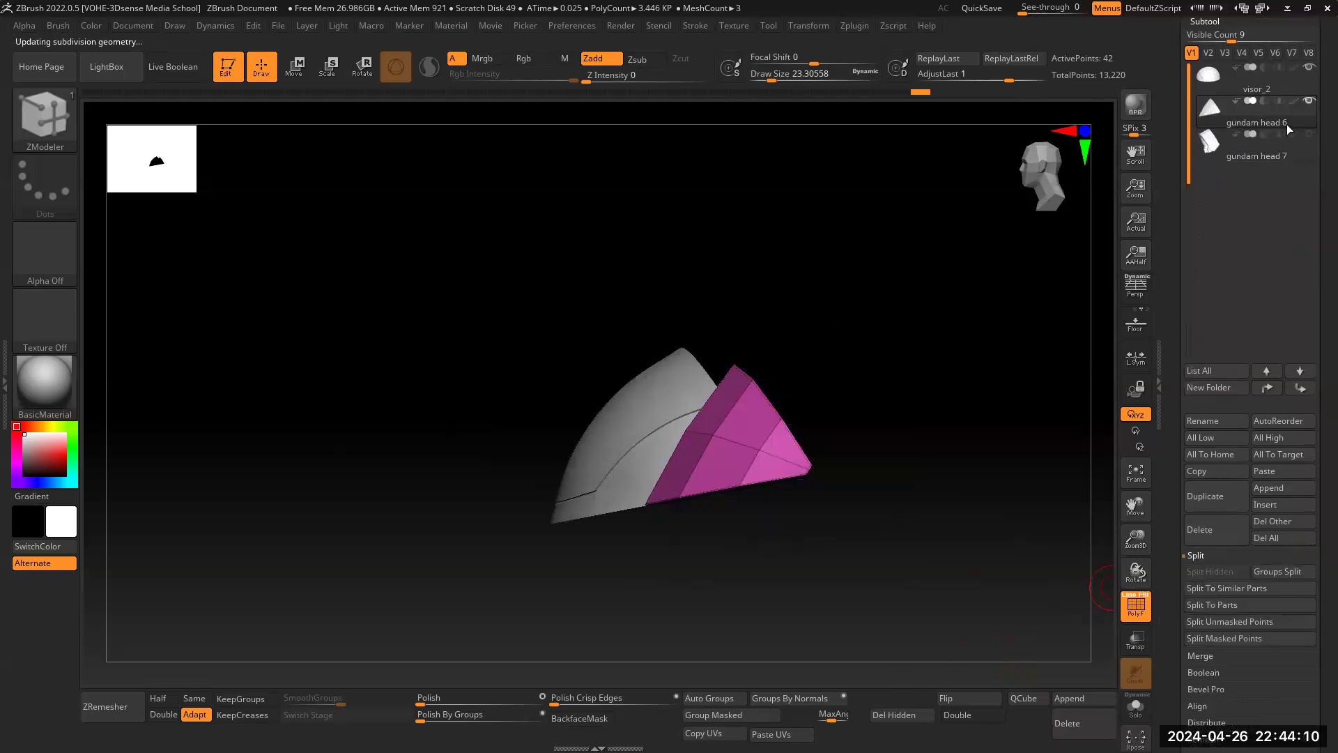
left_click_drag(1136, 545, 1081, 538)
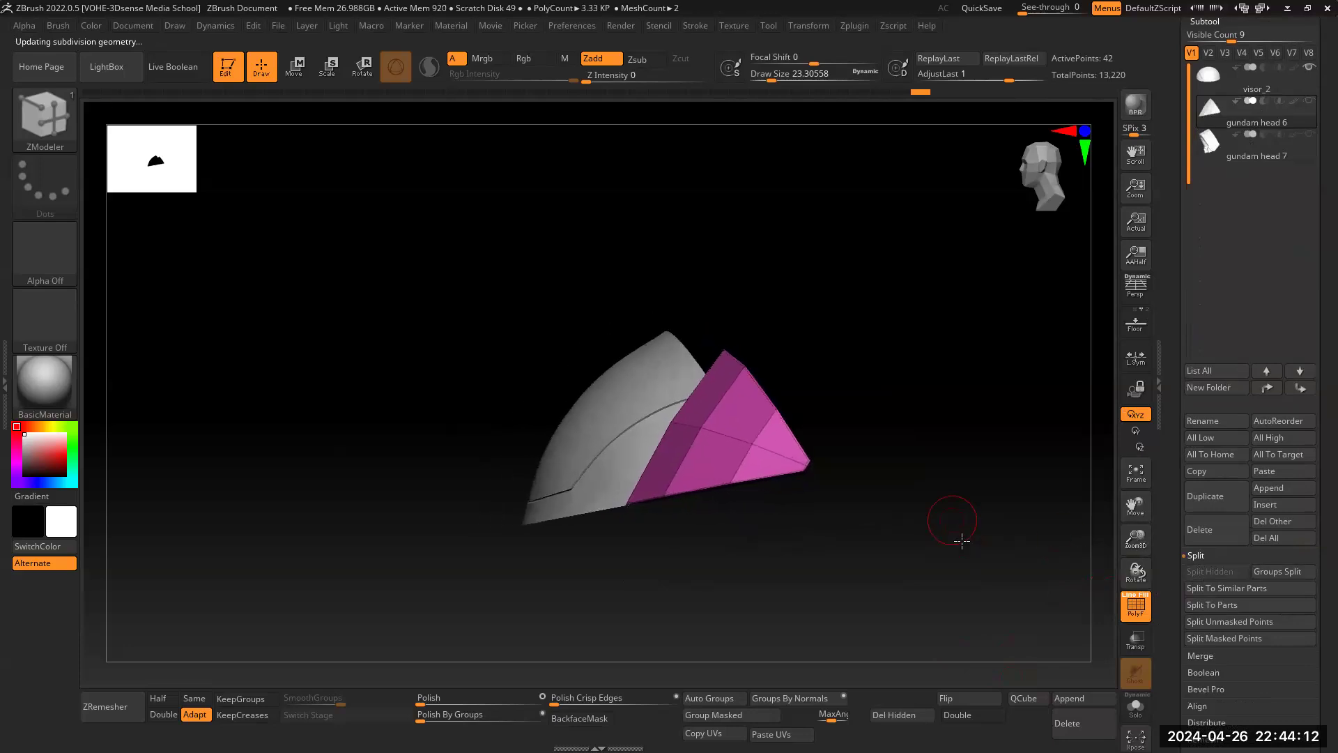
left_click_drag(962, 539, 945, 542)
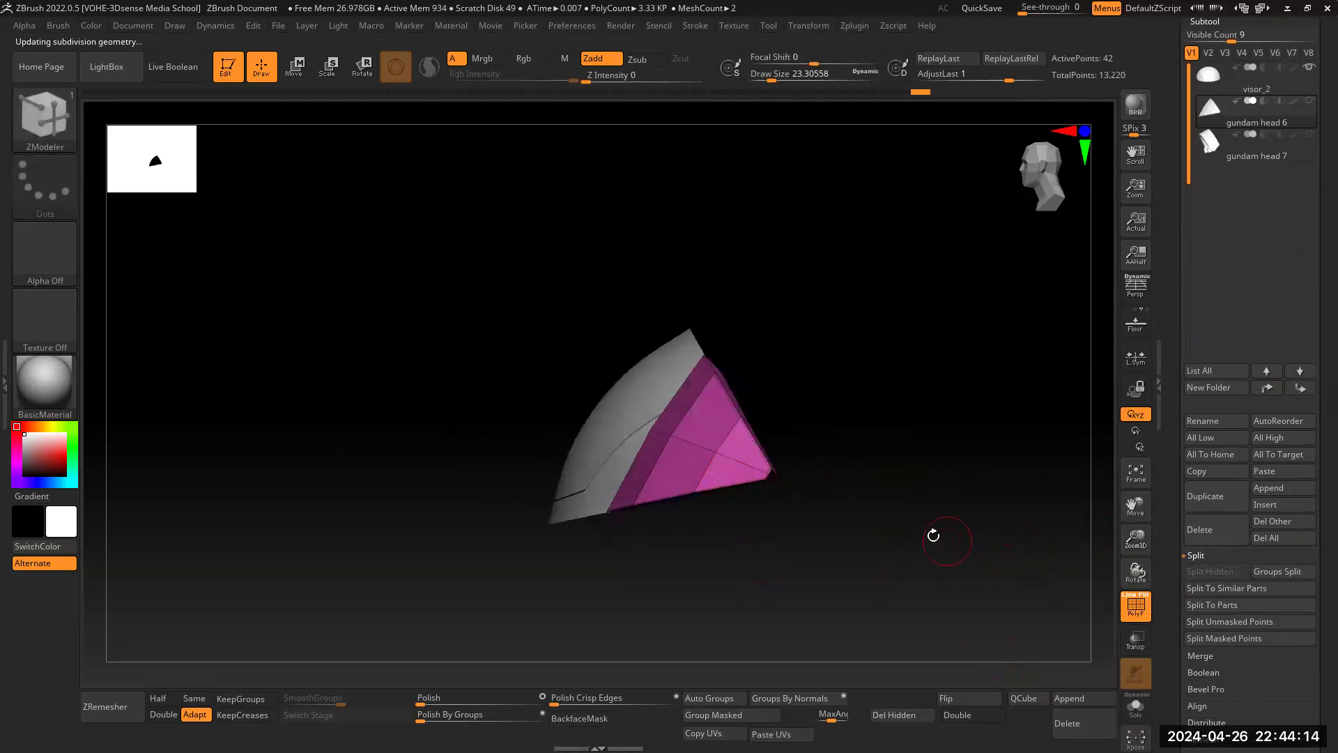
Step: Return the front shell to its lowest subdivision level and move its front middle edge outward toward the visor's profile using ZModeler's edge Transpose action
key("shift+d")
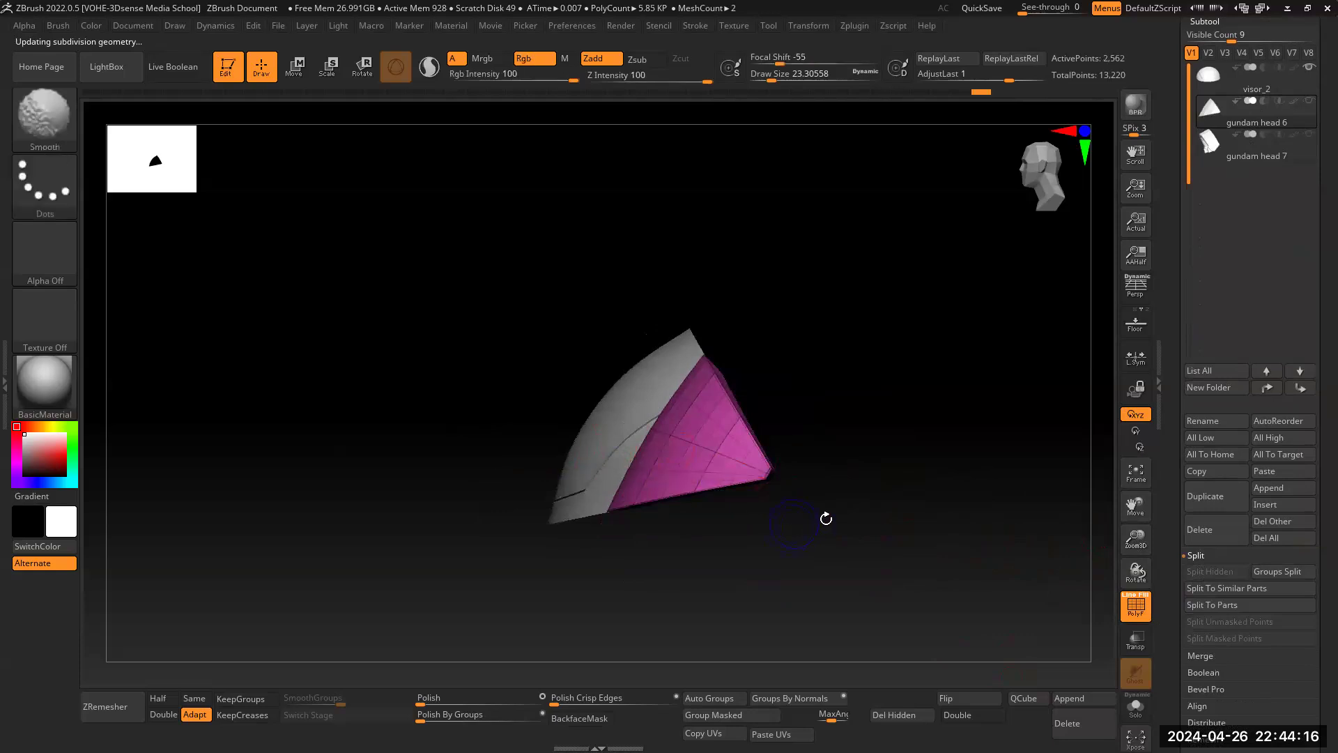
left_click_drag(1141, 545, 1163, 503)
key("b")
key("z")
key("m")
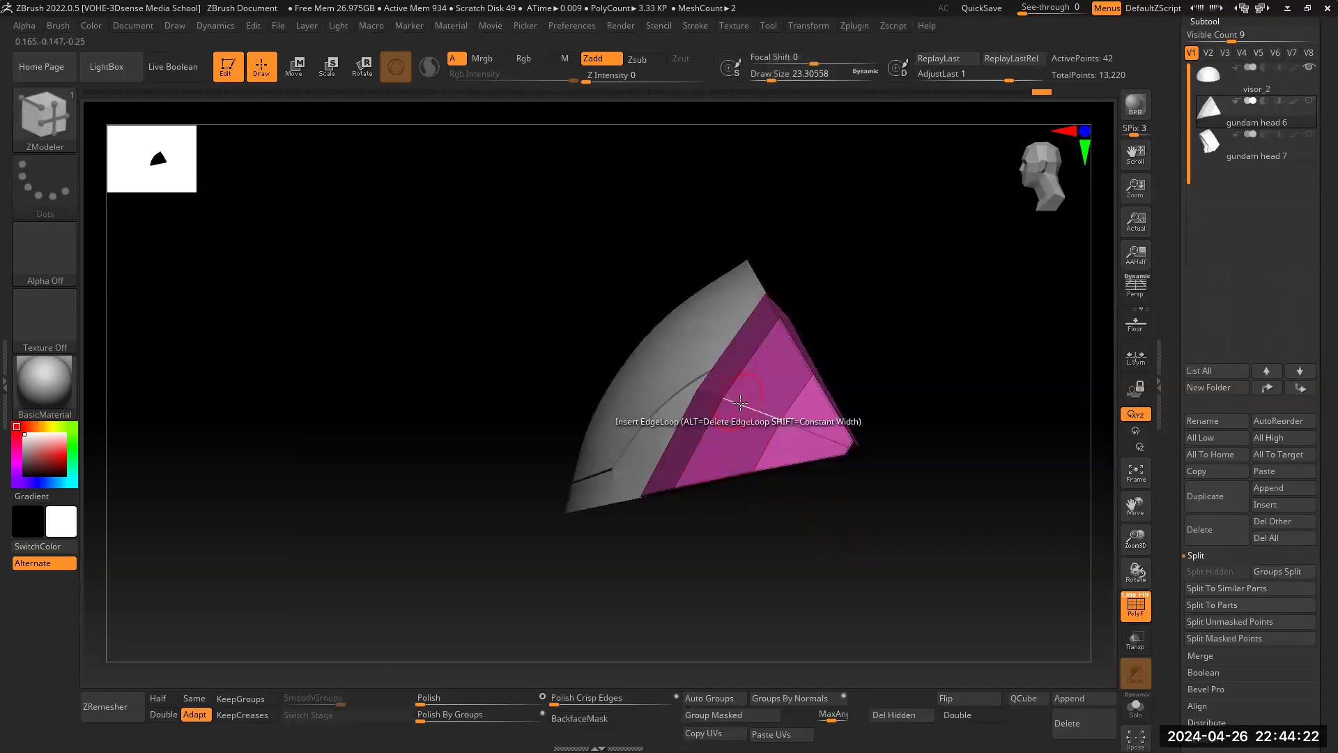
key("space")
left_click(830, 416)
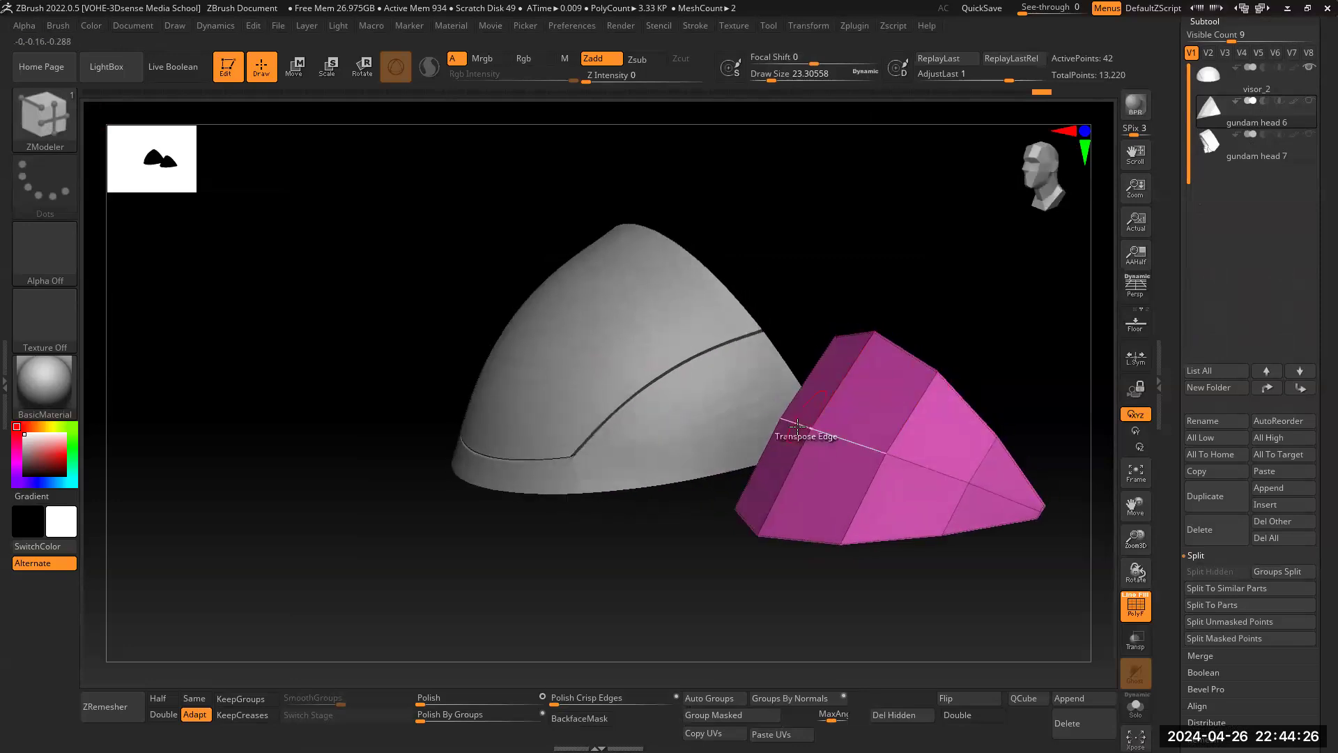
left_click(837, 439)
left_click_drag(1031, 290, 941, 296)
left_click_drag(759, 390, 695, 349)
left_click_drag(749, 478, 744, 487)
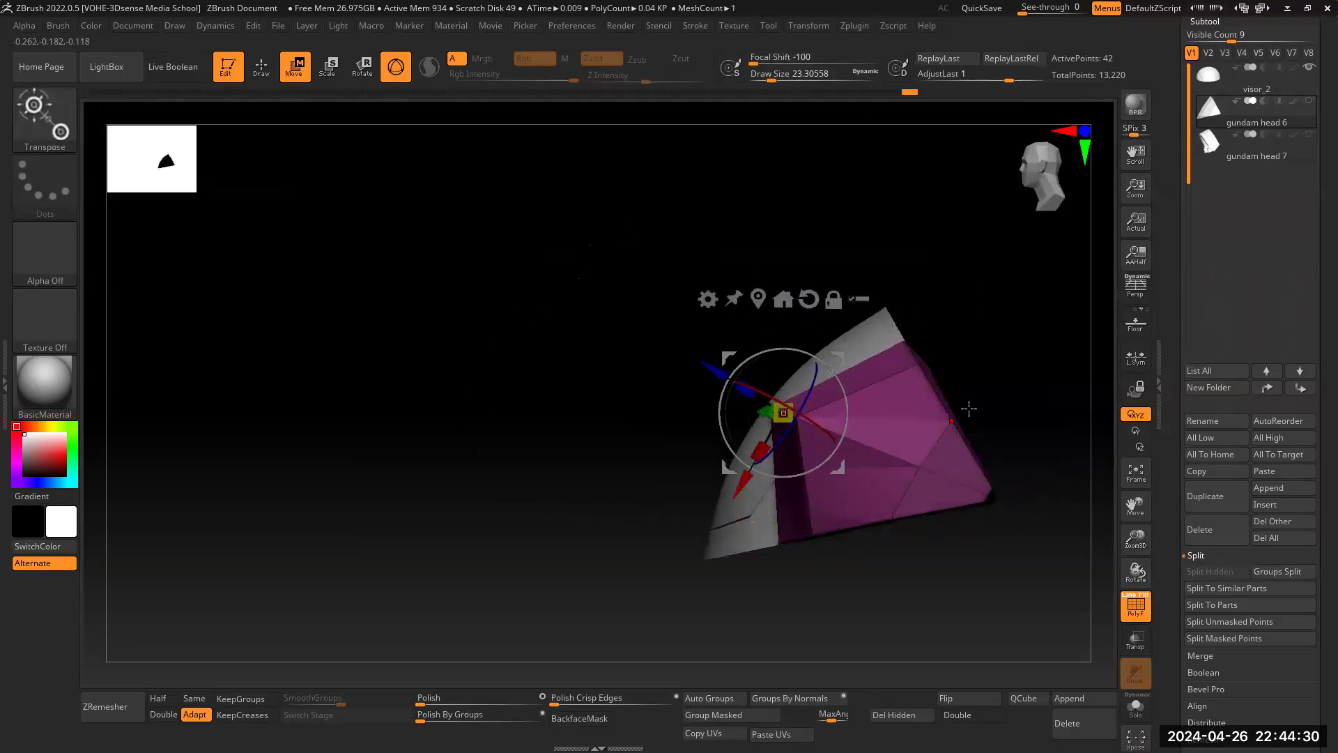
key("ctrl+z")
left_click_drag(971, 556, 922, 596)
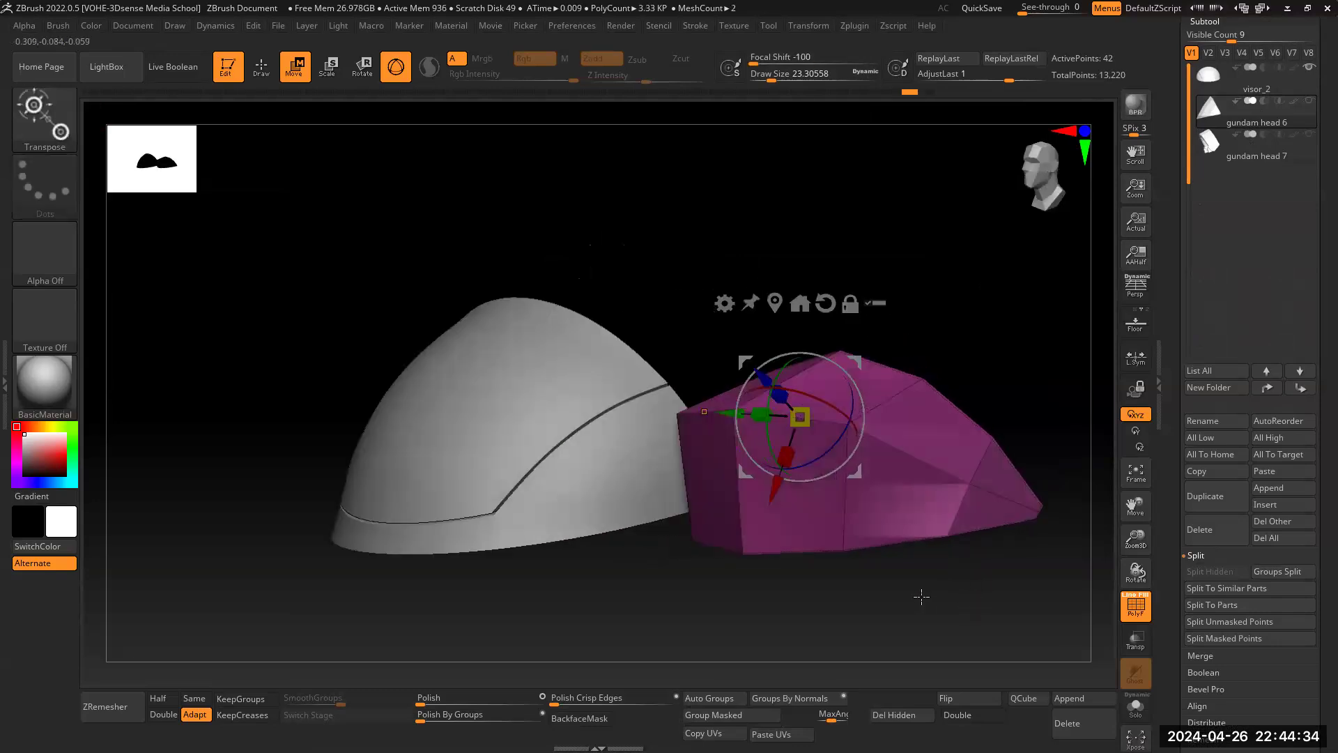
Step: Move the shell's front bottom edge downward and outward with Transpose to follow the visor's slope
key("q")
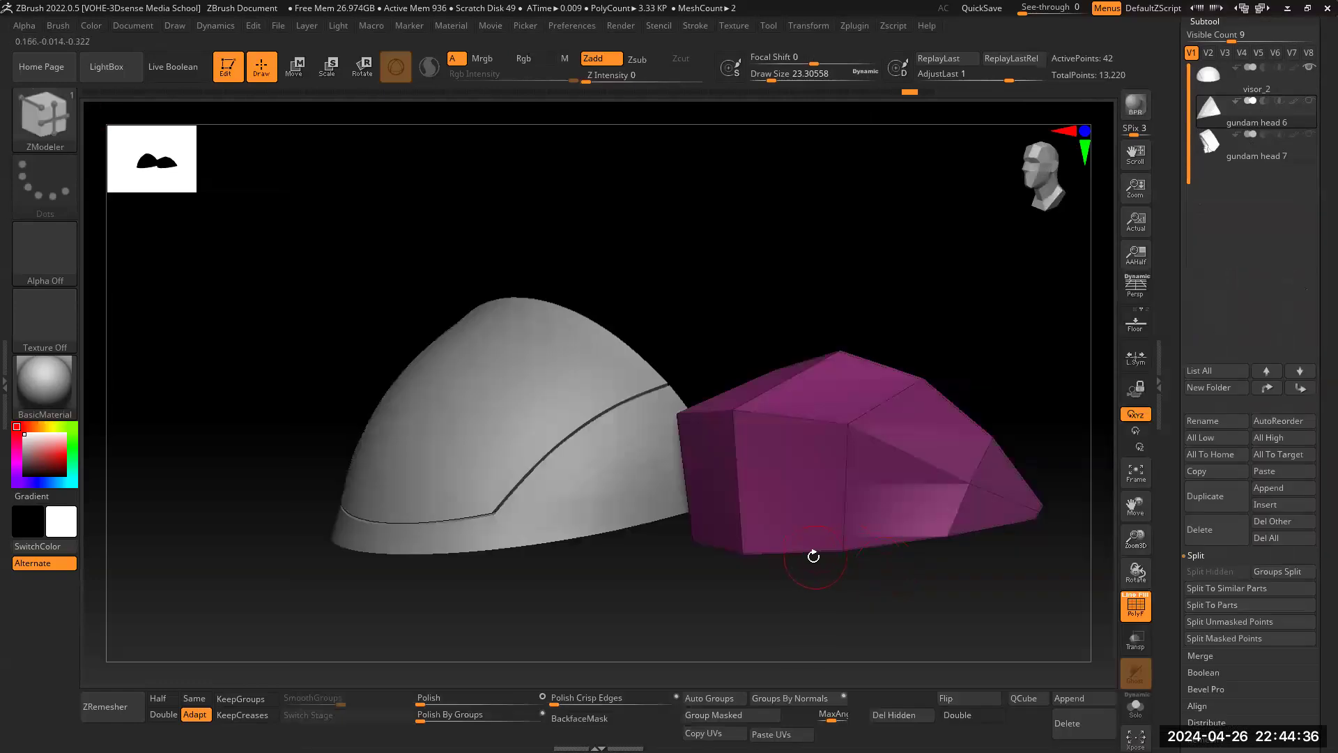
left_click(810, 552)
left_click_drag(766, 616, 719, 712)
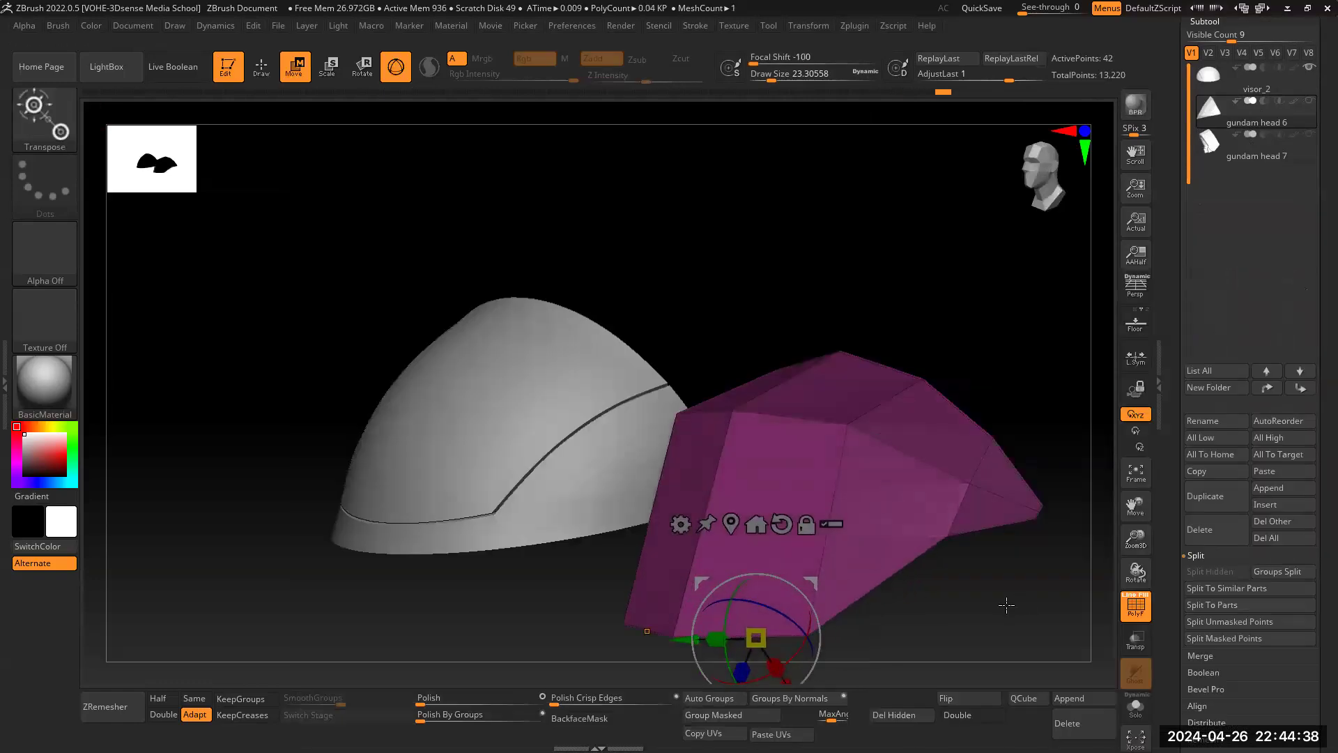
left_click_drag(1007, 604, 917, 605)
left_click_drag(1135, 515, 1135, 440)
left_click_drag(821, 623, 1011, 546)
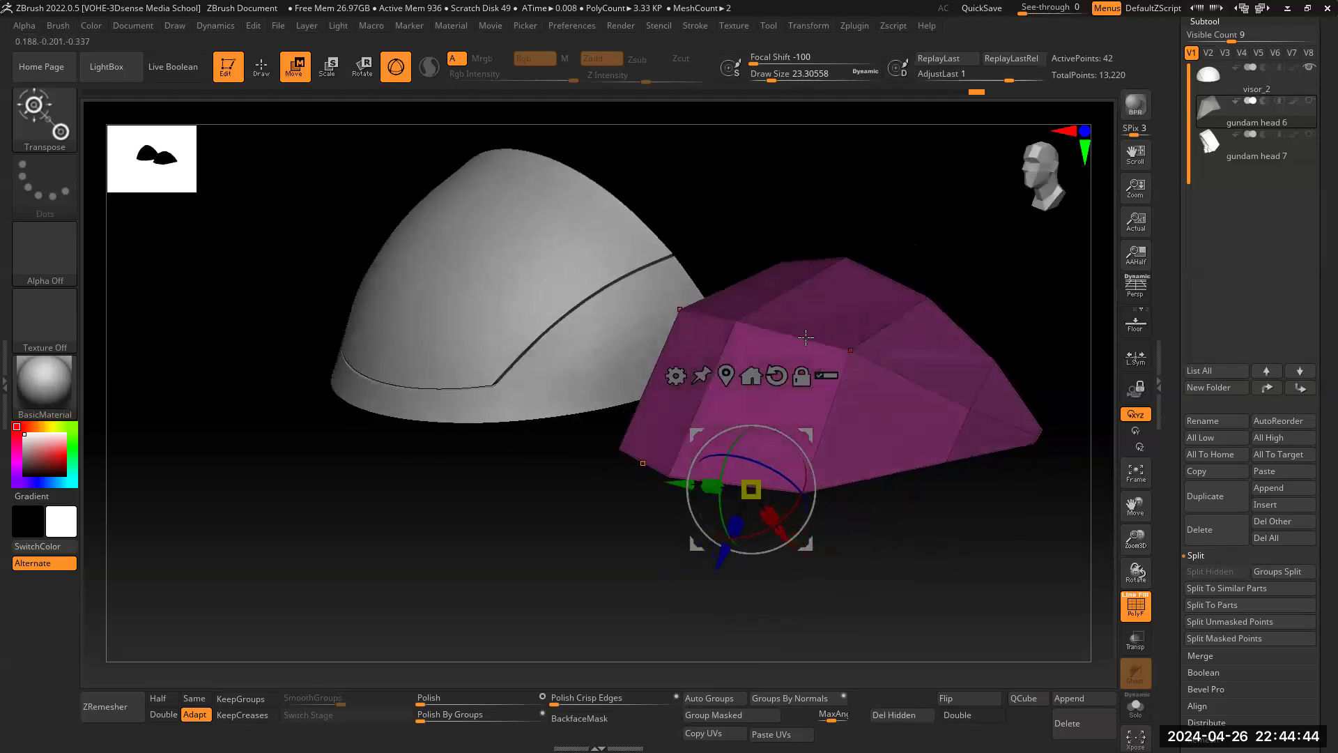
key("b")
key("z")
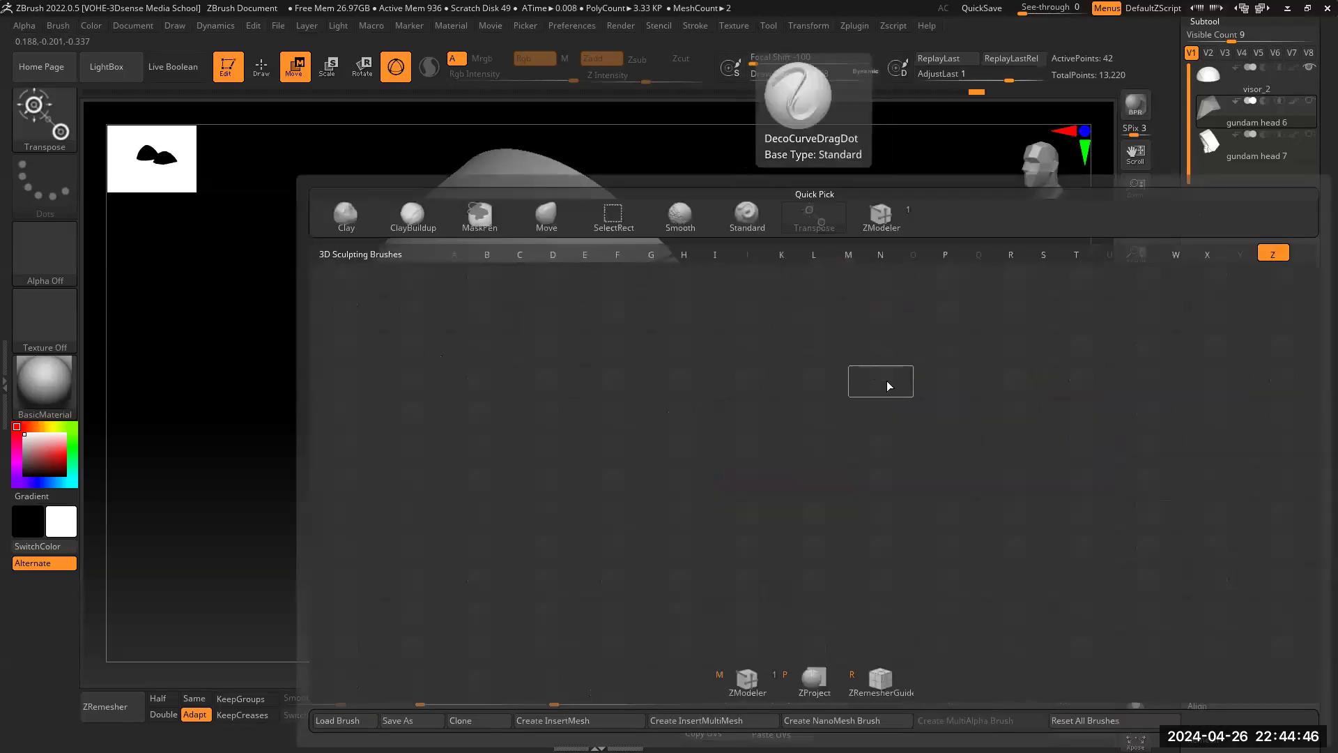
key("m")
mouse_move(977, 535)
left_mouse_down()
mouse_move(922, 524)
mouse_move(1010, 564)
mouse_move(986, 541)
mouse_move(966, 544)
left_mouse_up()
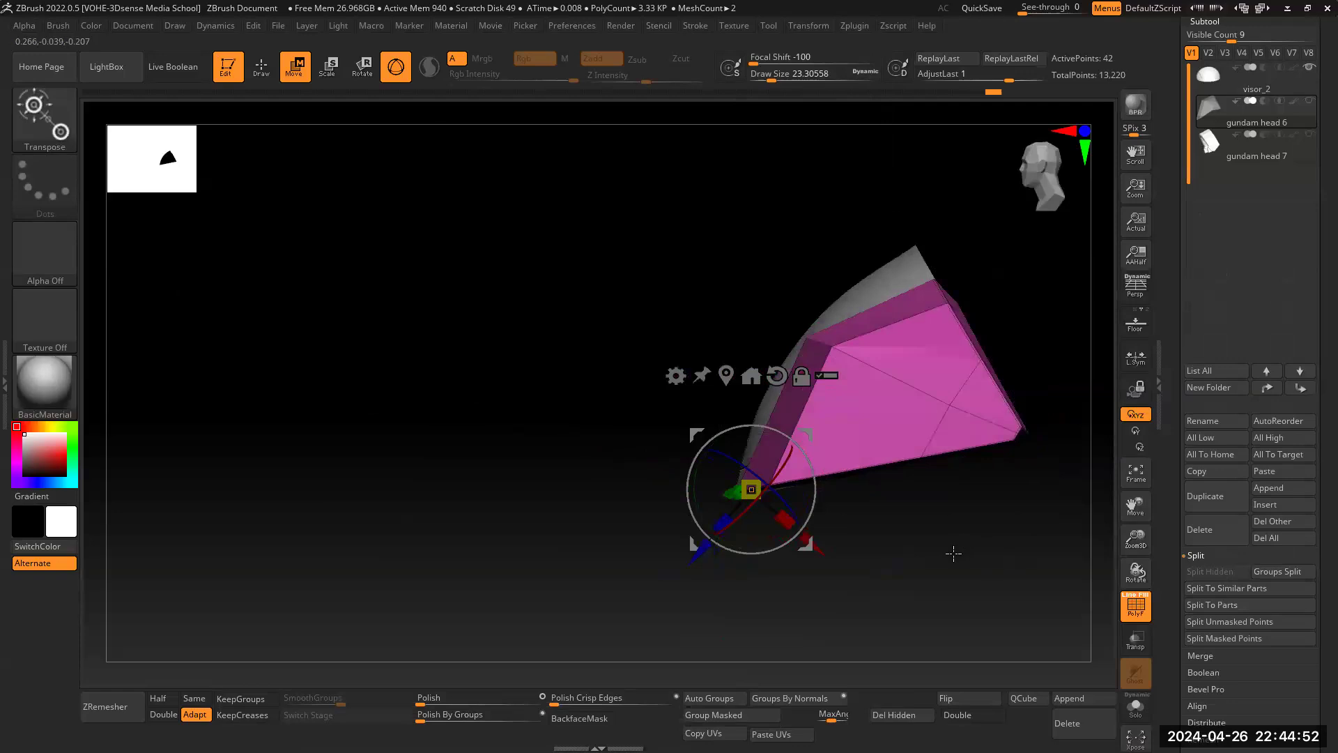
Step: Pull the shell's top rear corner up to the visor's peak using the Move brush at a draw size of about 62
key("b")
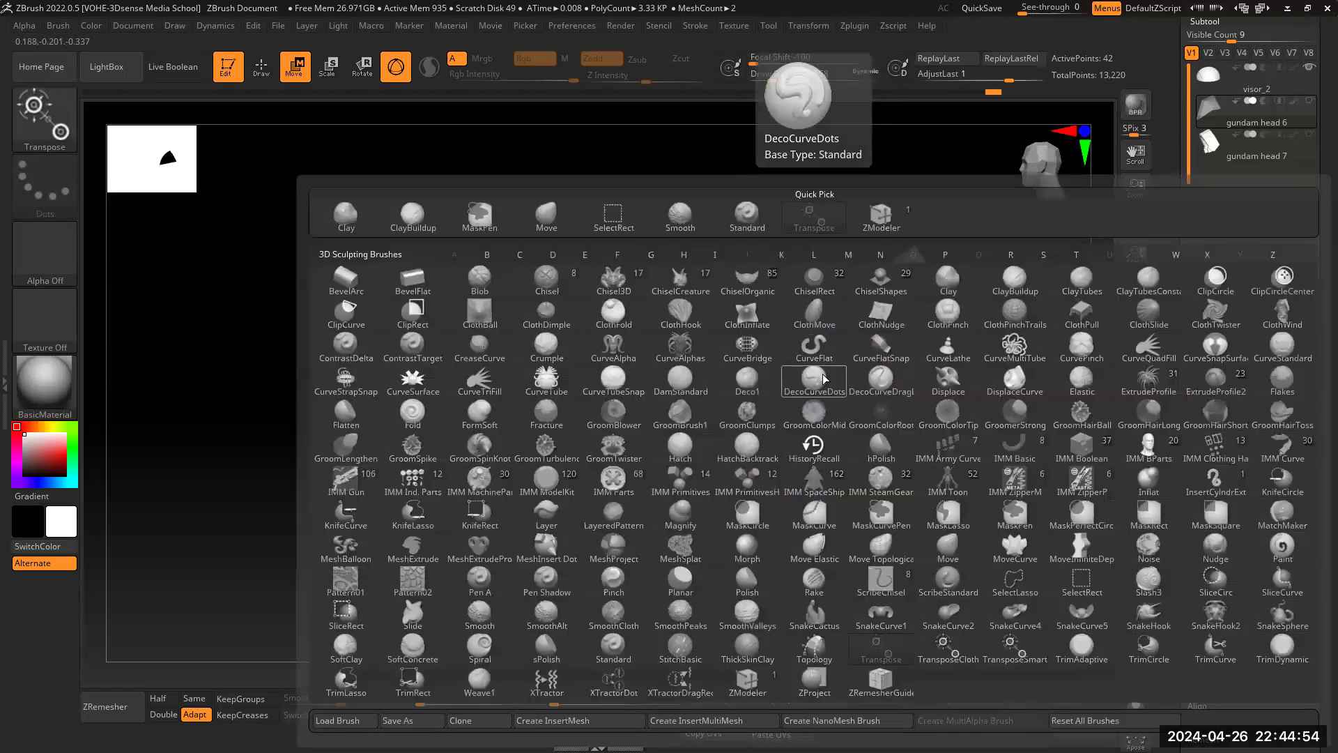
key("m")
key("v")
key("space")
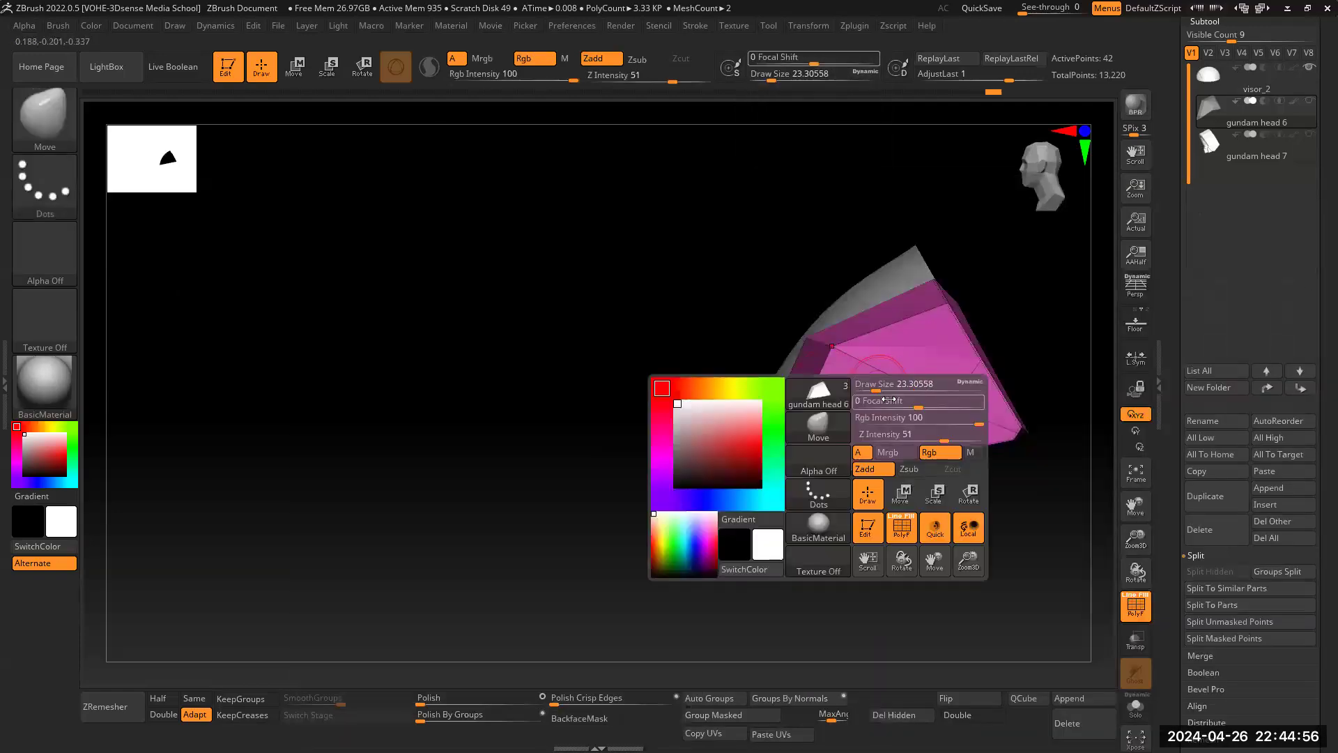
left_click_drag(877, 391, 917, 391)
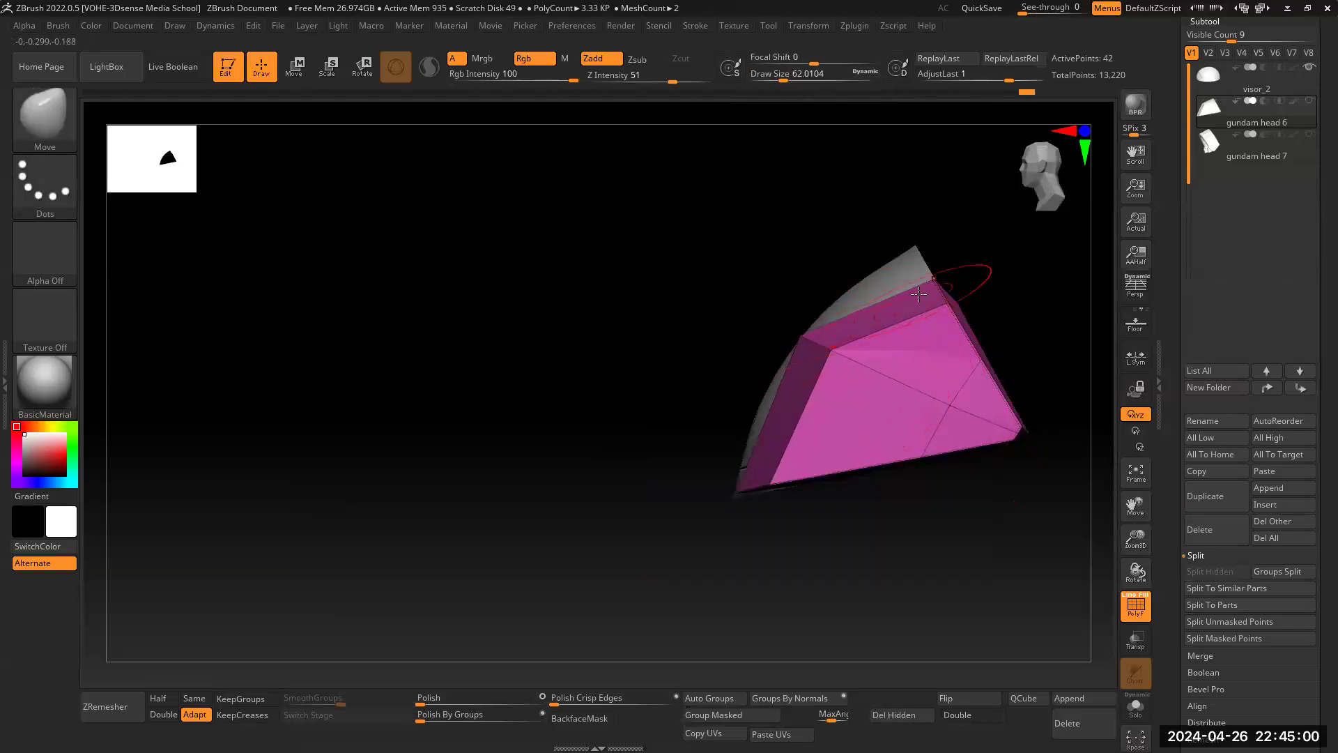
left_click_drag(927, 279, 908, 242)
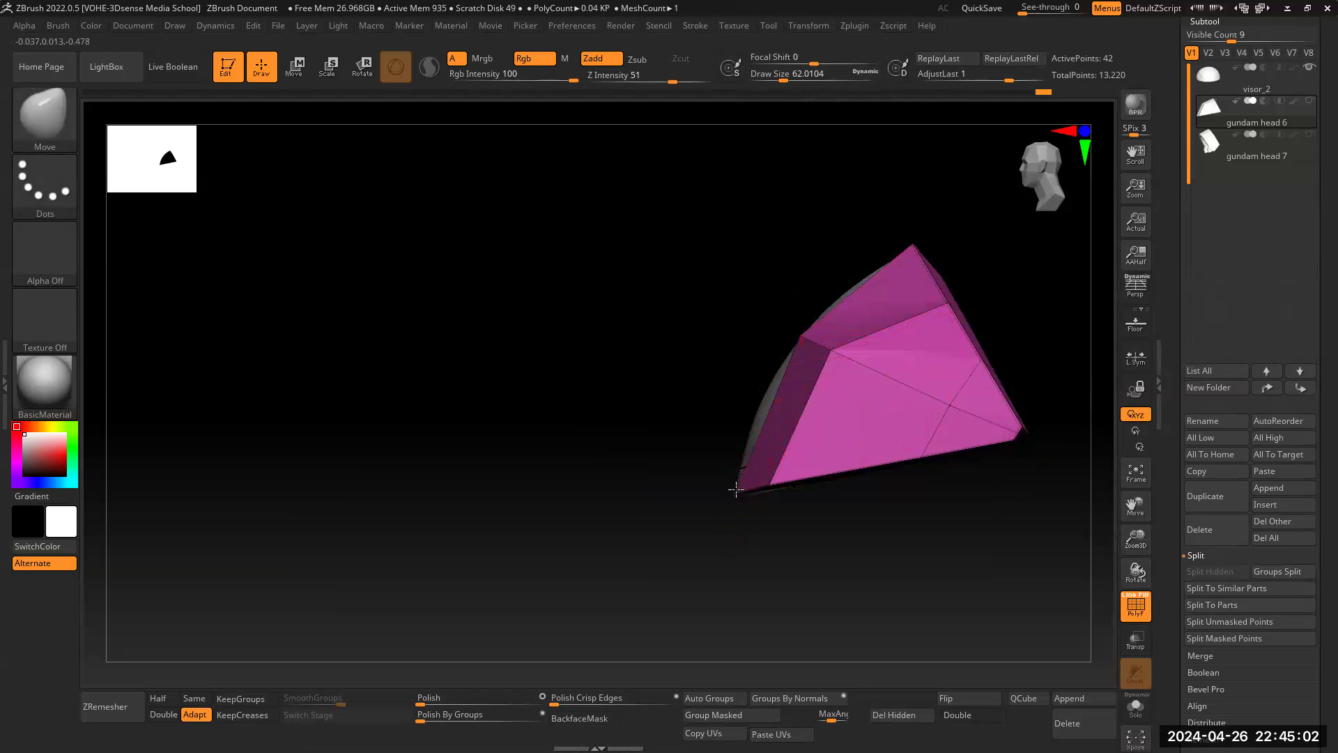
mouse_move(1007, 524)
left_mouse_down()
mouse_move(912, 463)
mouse_move(771, 487)
mouse_move(807, 497)
left_mouse_up()
key("ctrl+z")
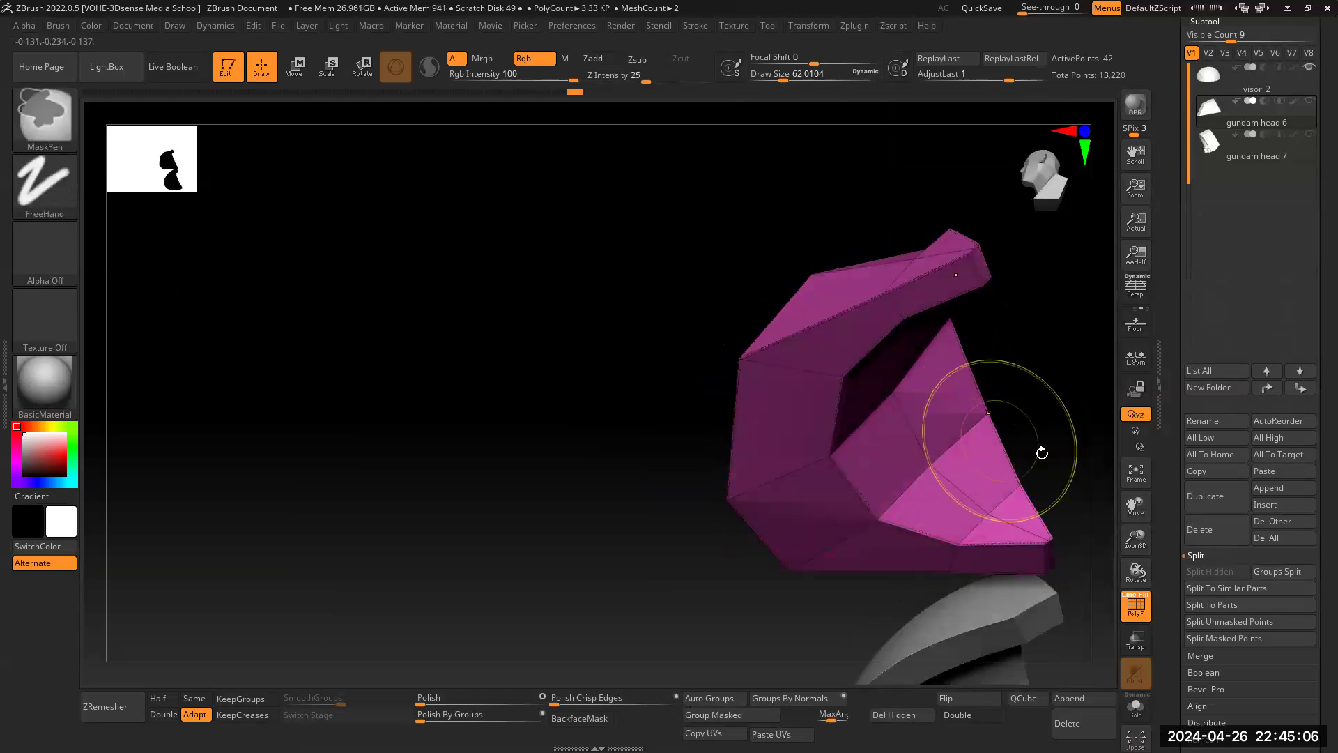
Step: Reshape the corners of the shell's bottom rim with the Move brush, working from the underside view
left_click_drag(1145, 534, 1045, 412)
left_click_drag(1051, 359, 1046, 335)
left_click_drag(793, 434, 756, 463)
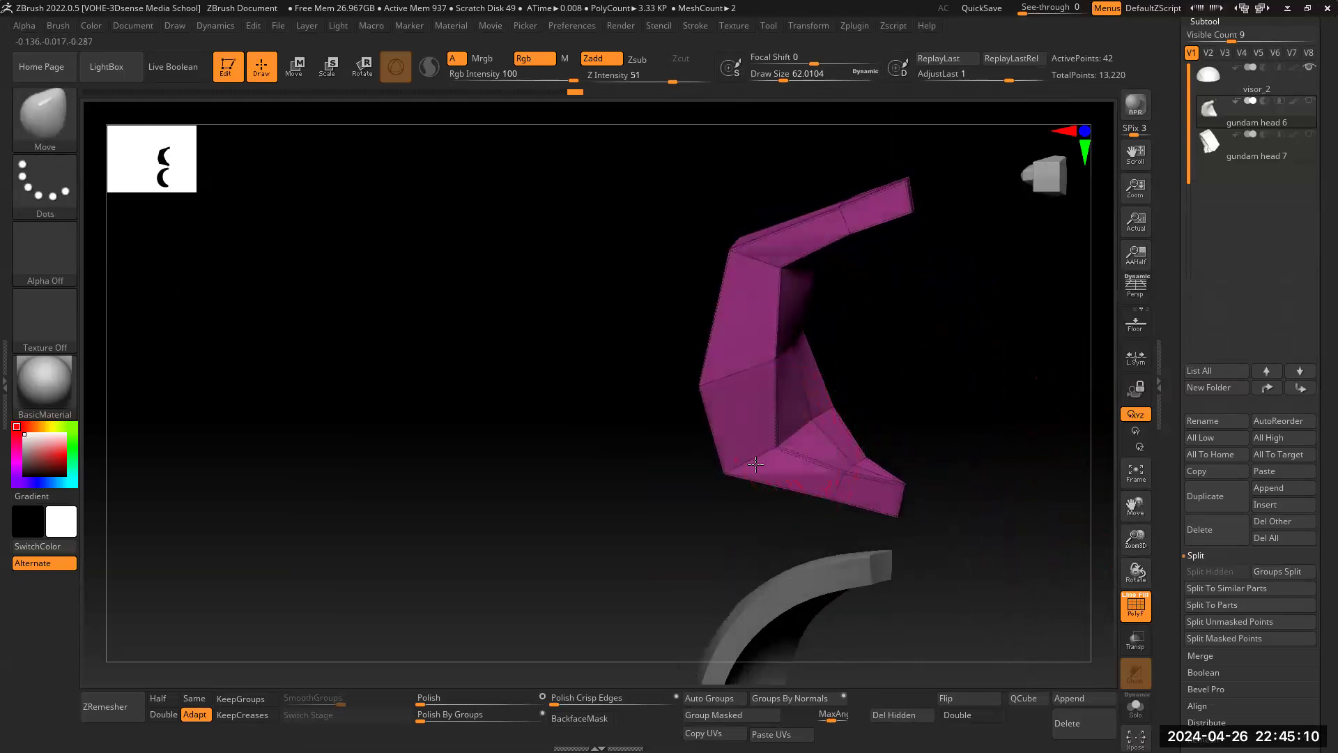
left_click_drag(914, 334, 789, 396)
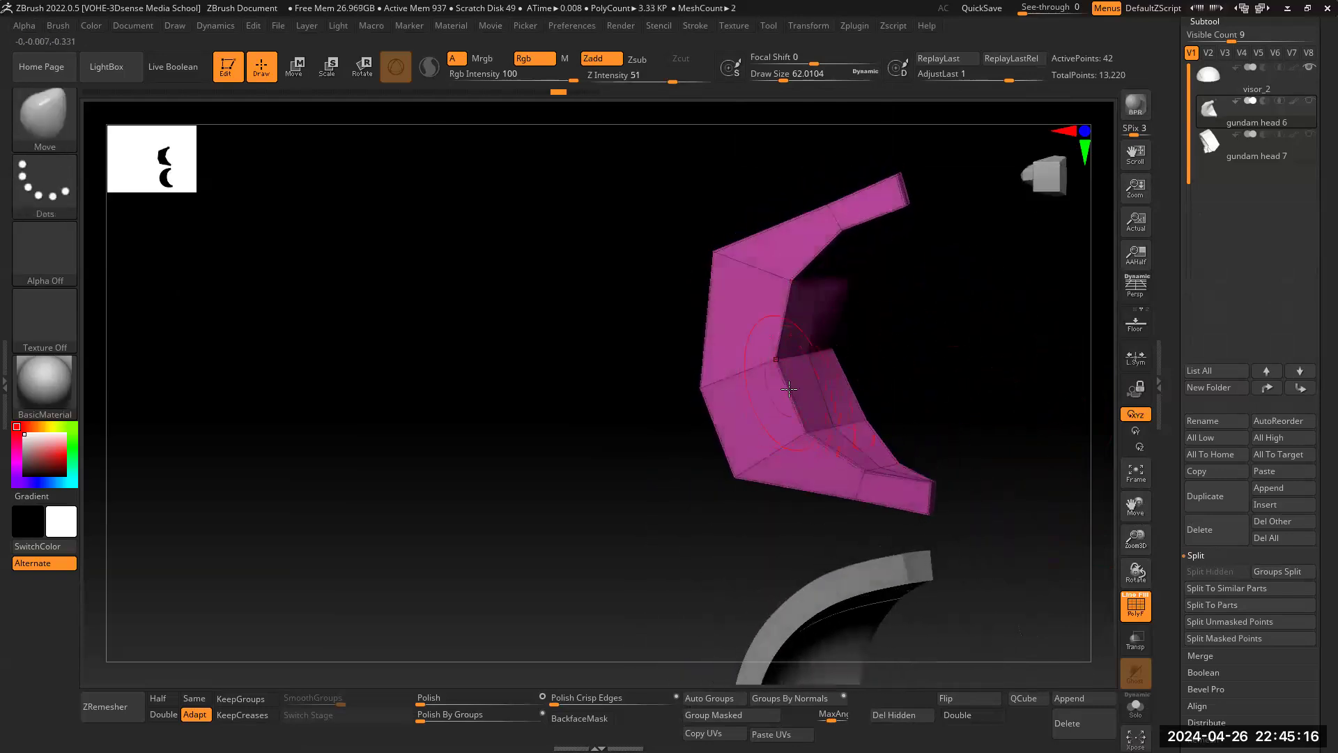
Step: Slide the shell's front edges with ZModeler's single-edge Slide action to refine its side profile
key("b")
key("z")
key("m")
key("space")
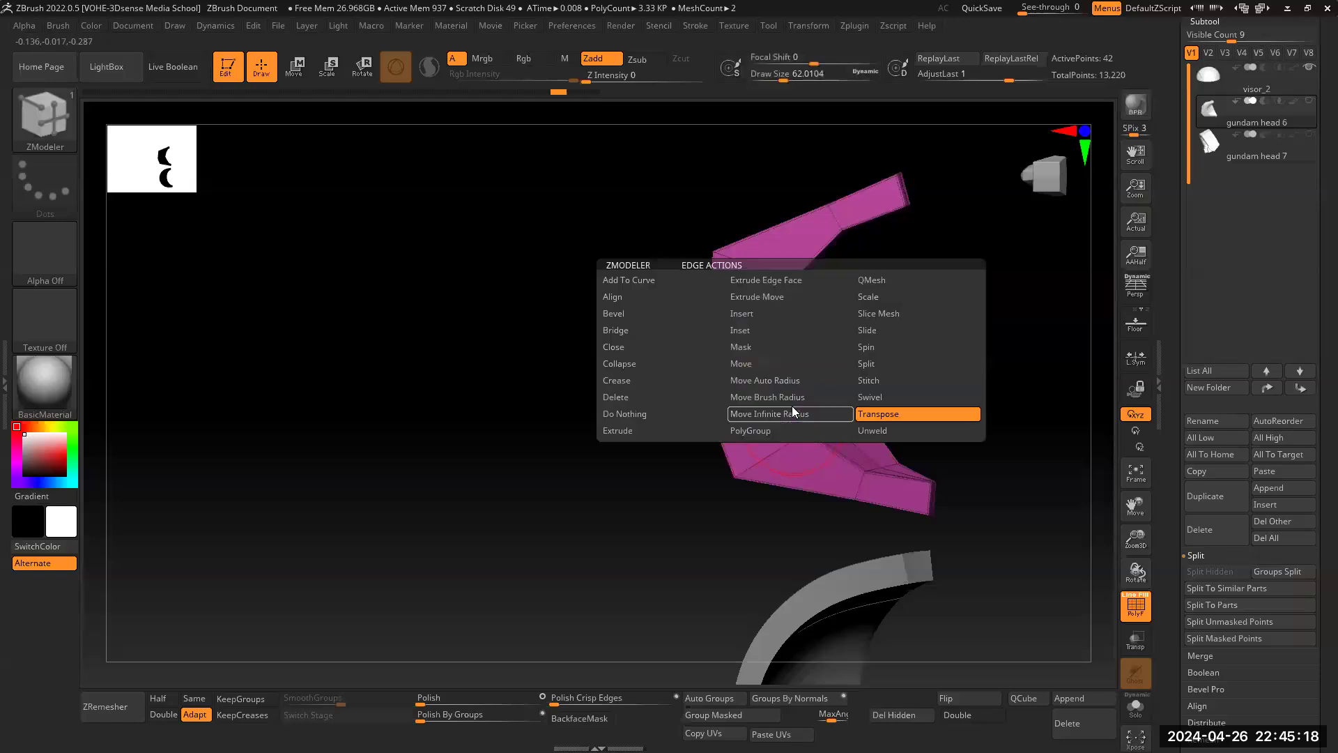
left_click(867, 331)
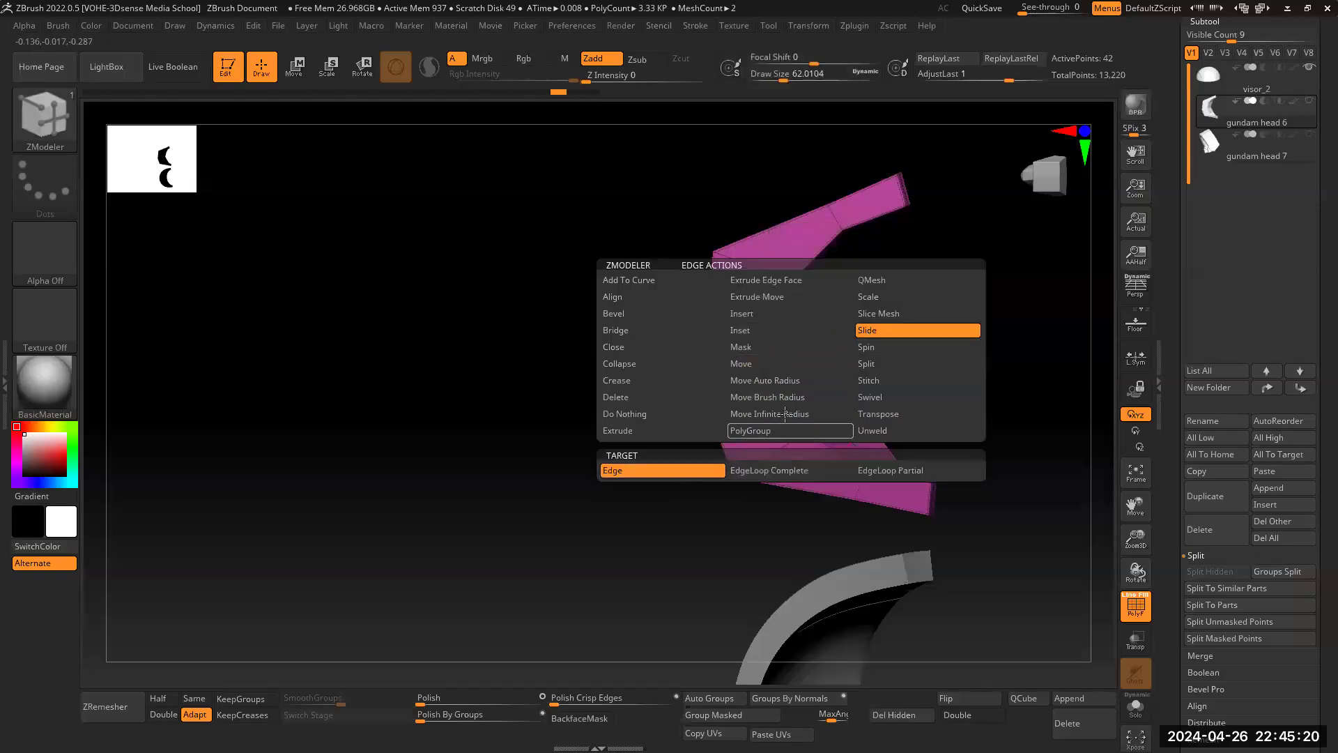
left_click_drag(790, 392, 736, 380)
left_click_drag(975, 304, 938, 487)
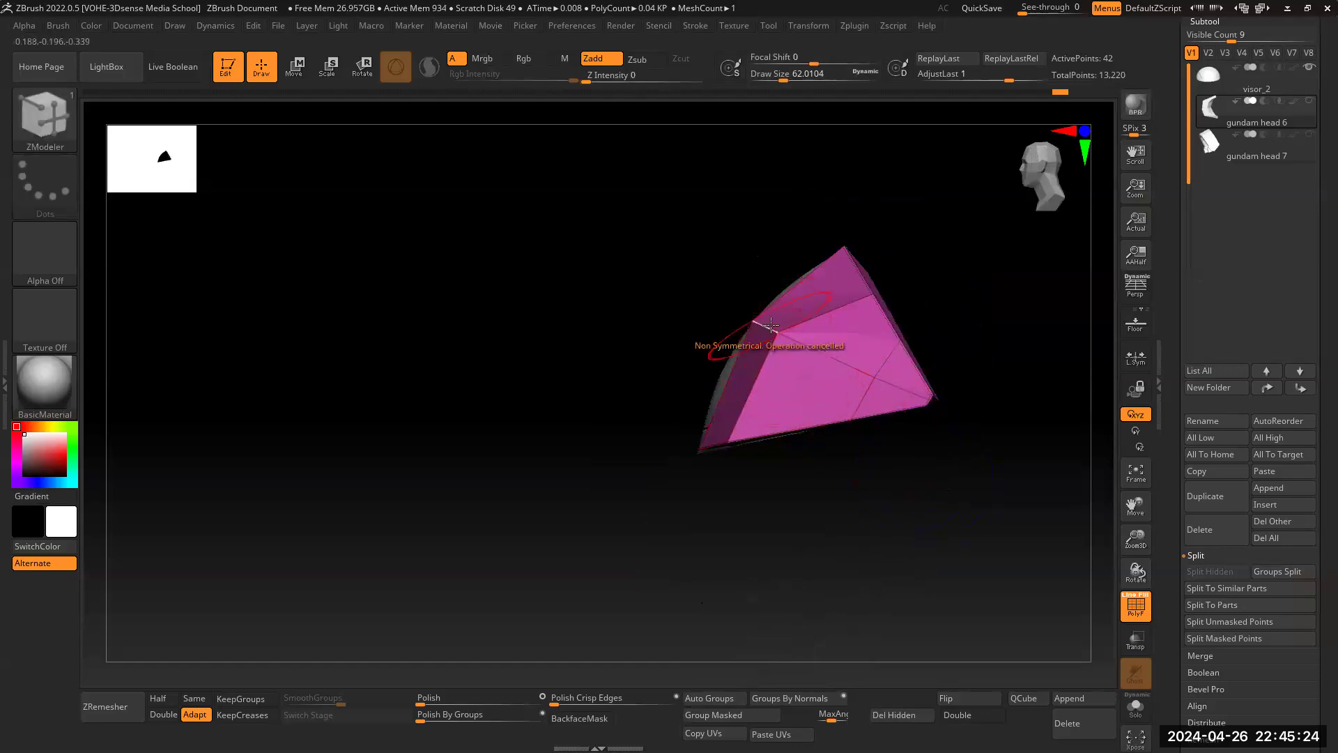
left_click_drag(760, 339, 753, 354)
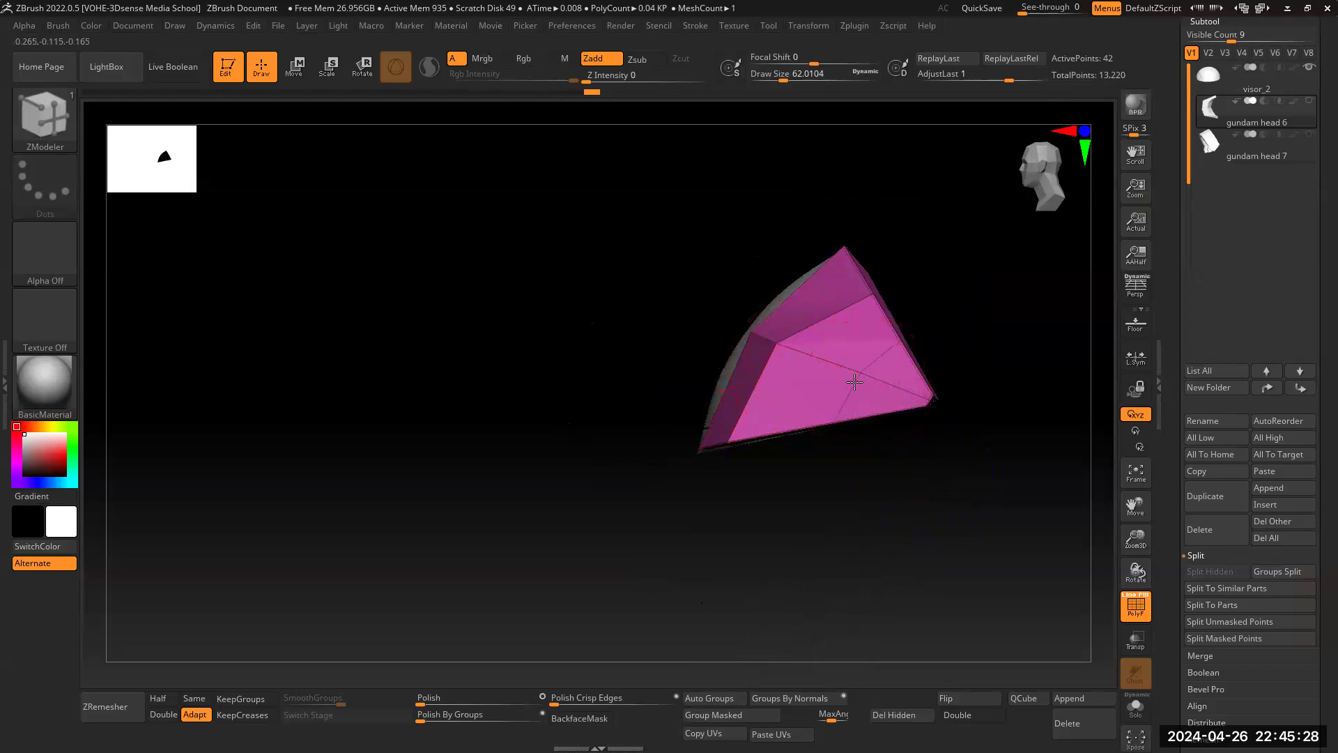
left_click_drag(992, 336, 938, 537)
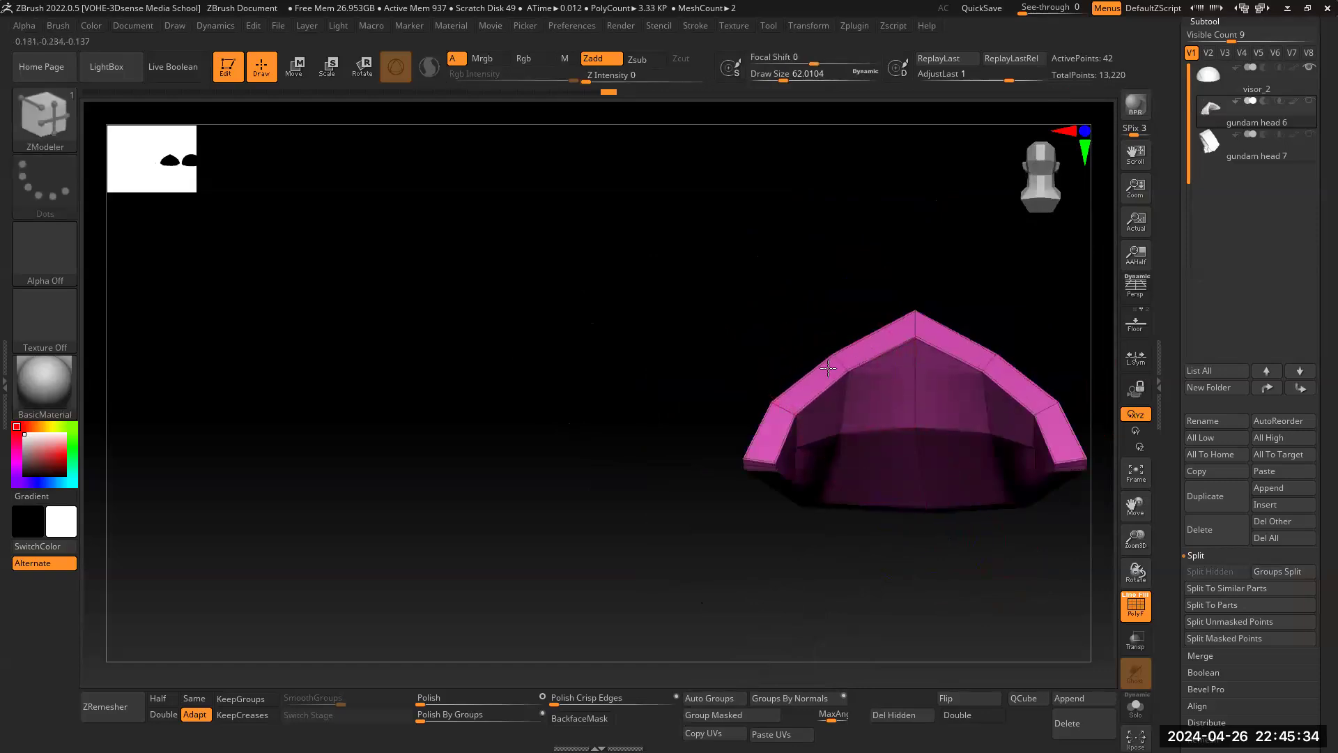
Step: Reposition the upper side edges of the shell's rear rim with ZModeler's edge Move action
key("b")
key("z")
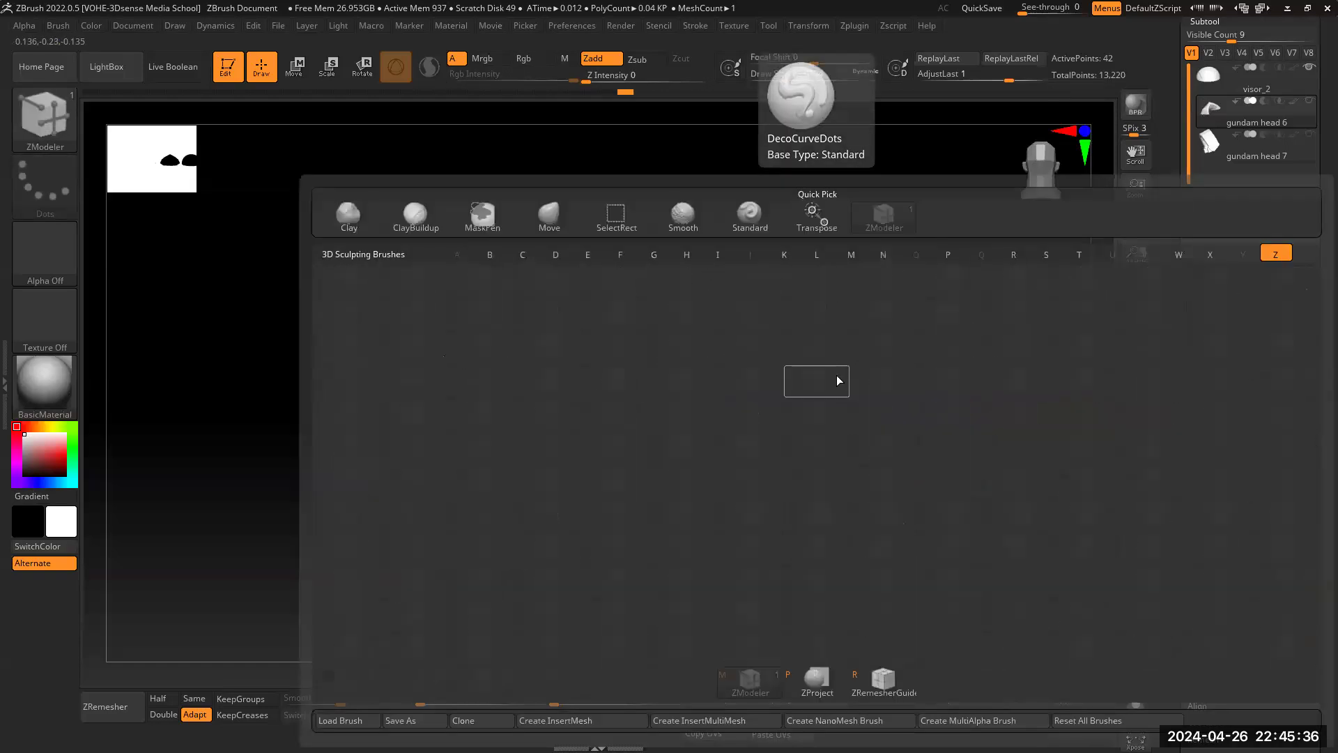
key("m")
key("space")
left_click(920, 414)
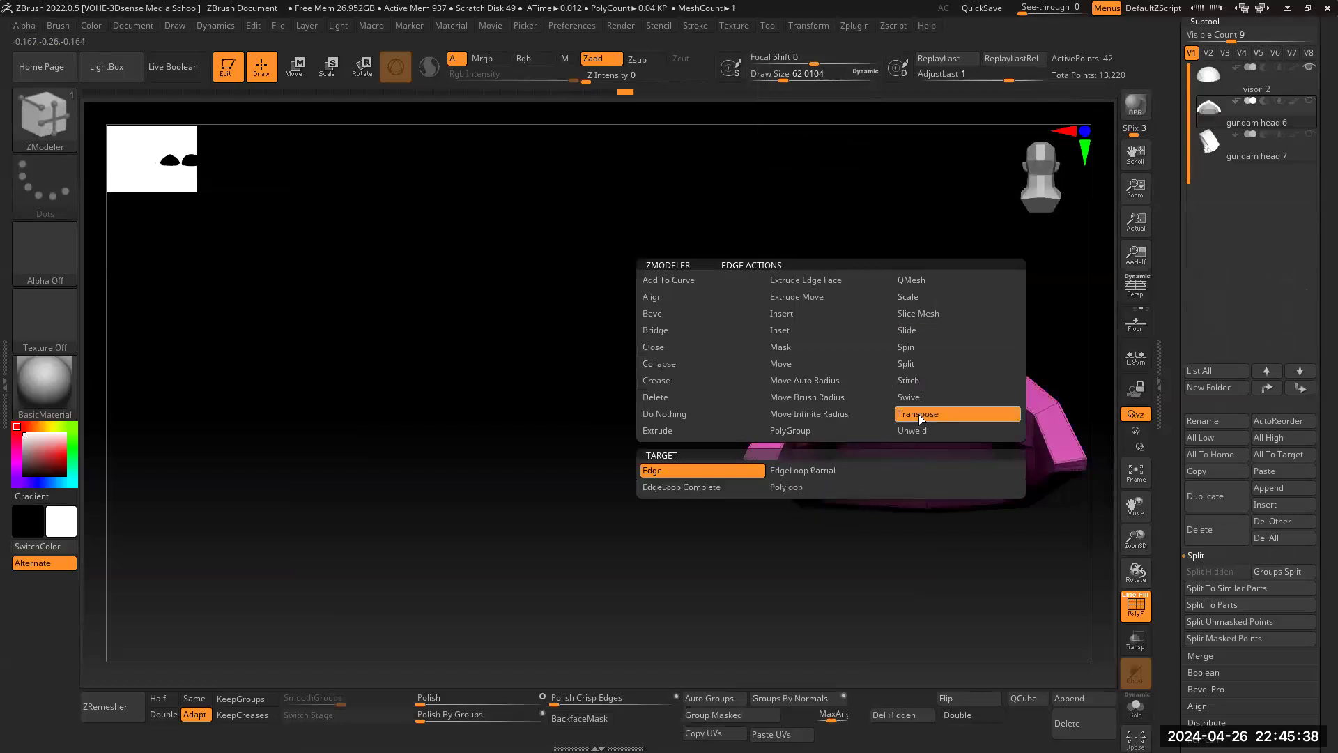
left_click(796, 364)
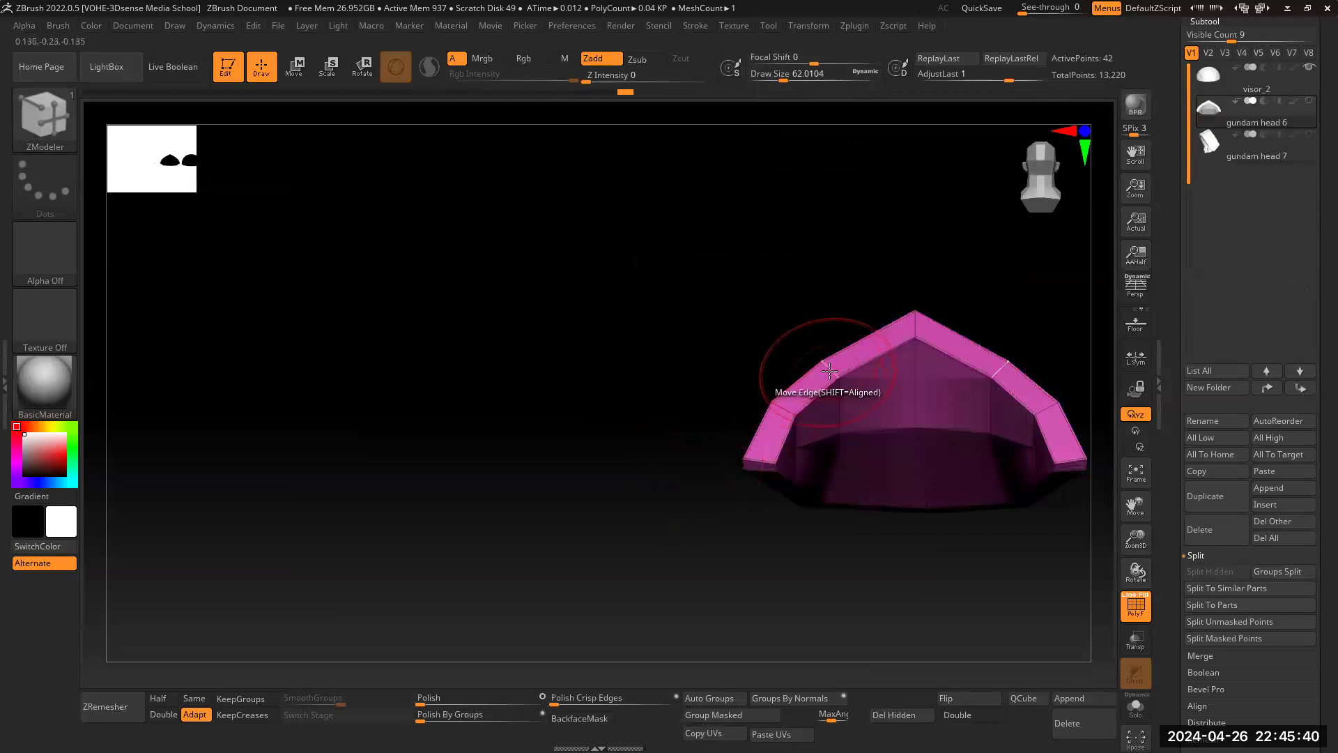
left_click_drag(815, 353, 815, 363)
Step: Move the bottom corners of the shell's front face slightly inward to straighten its side edges
left_click_drag(781, 409, 937, 393)
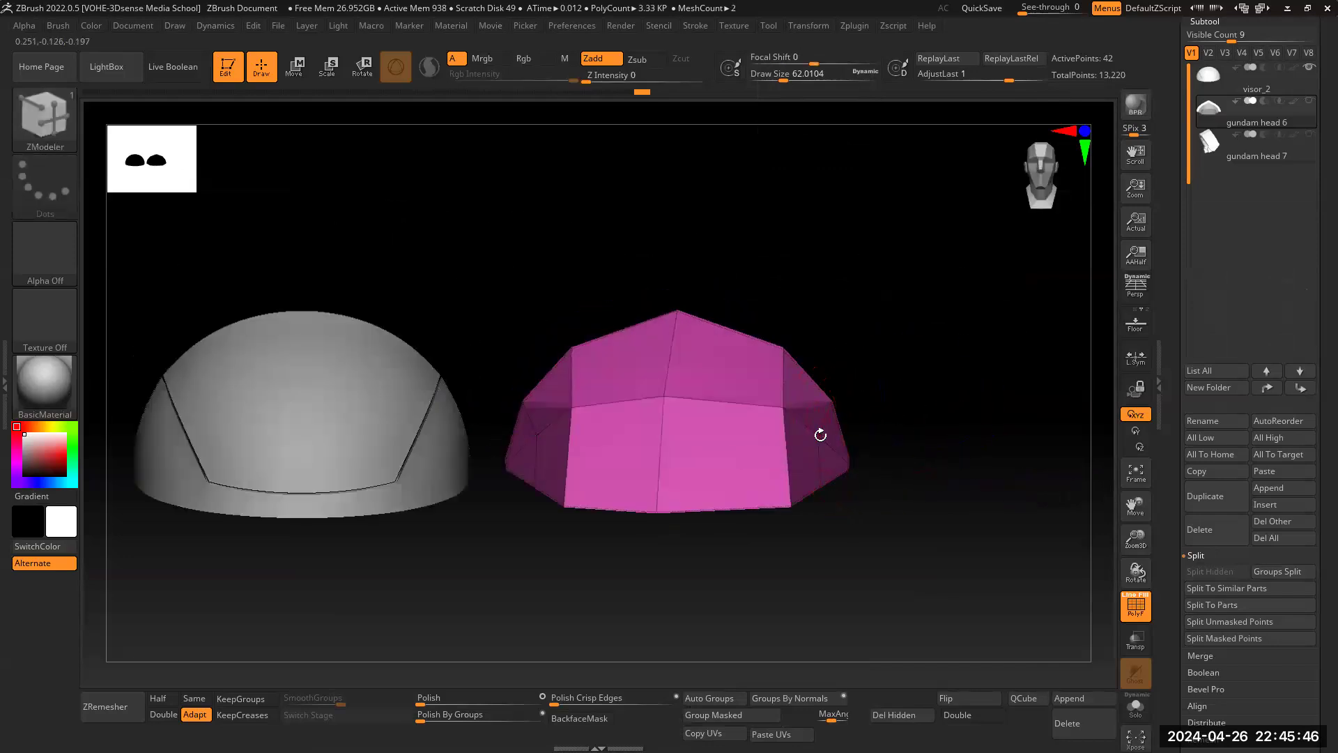
left_click_drag(821, 435, 830, 436)
left_click_drag(792, 503, 783, 507)
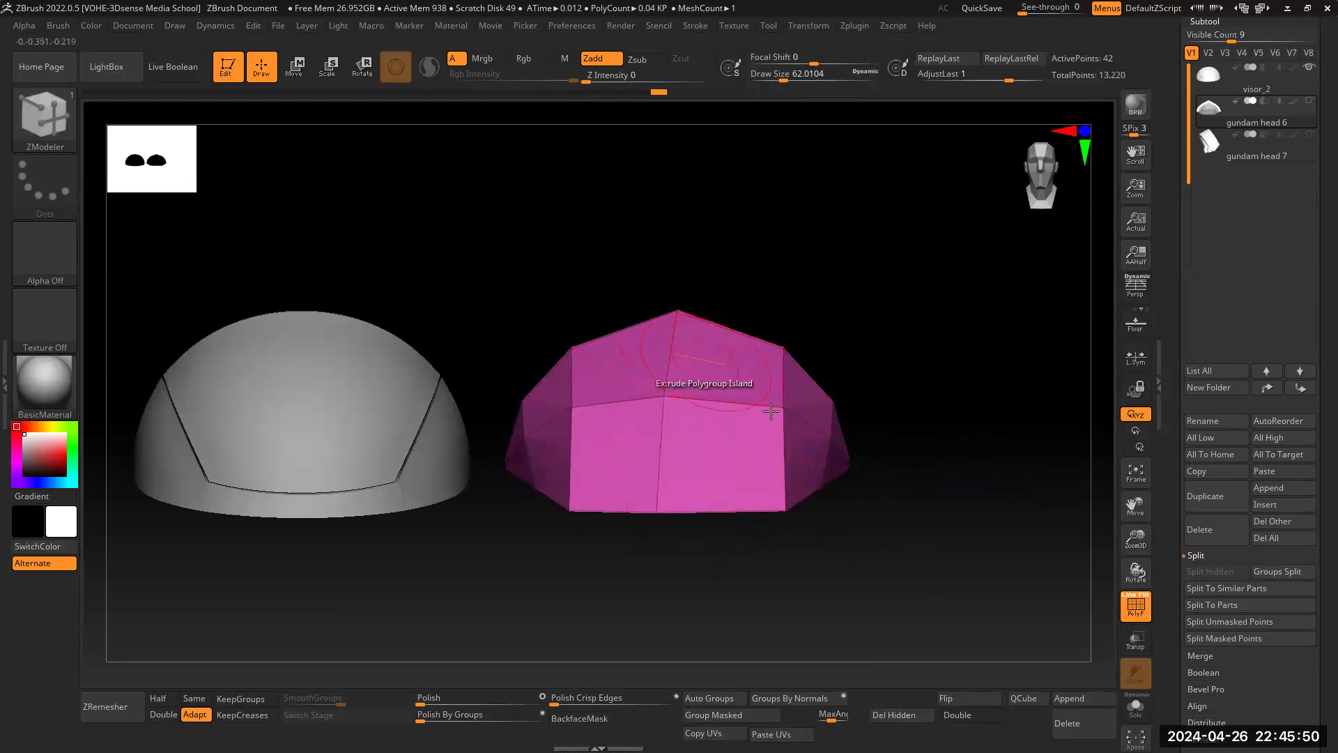
Step: Try to symmetrize the front shell with Mirror And Weld
left_click_drag(1171, 525, 1171, 361)
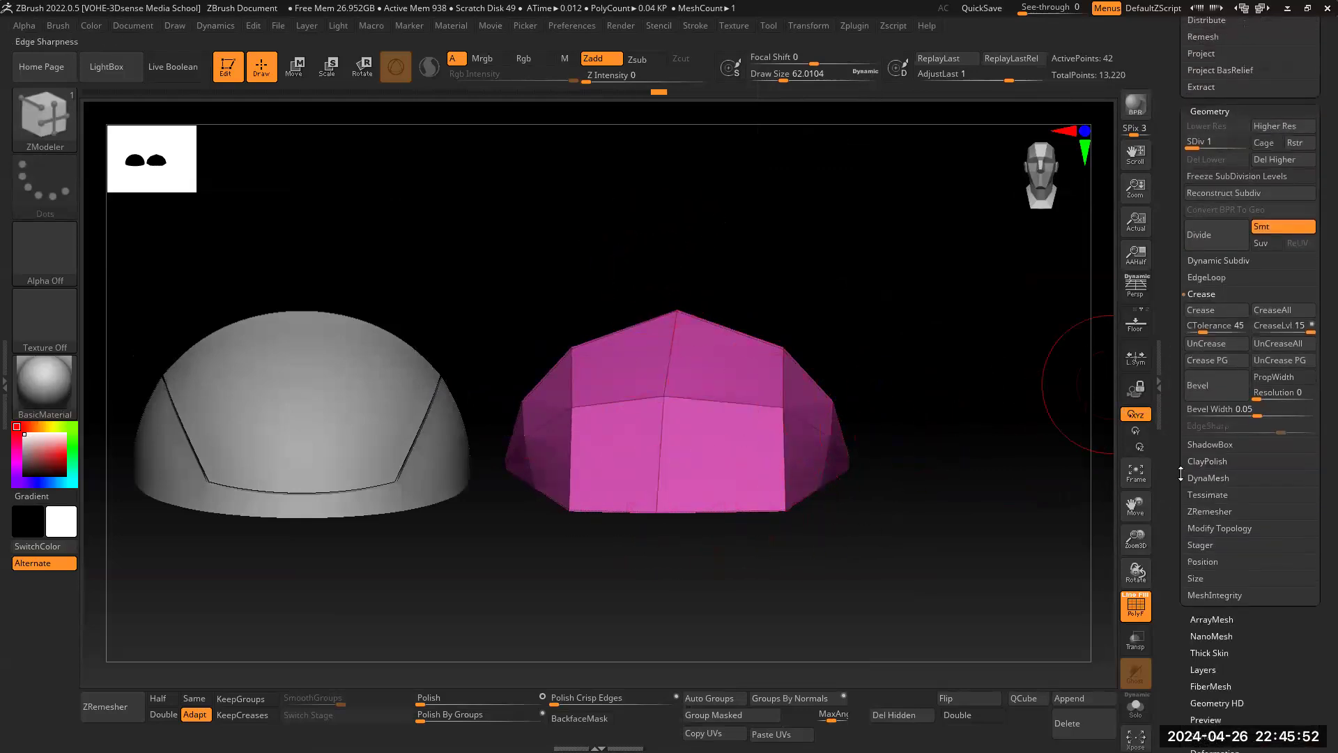
scroll(1181, 362, "up", 5)
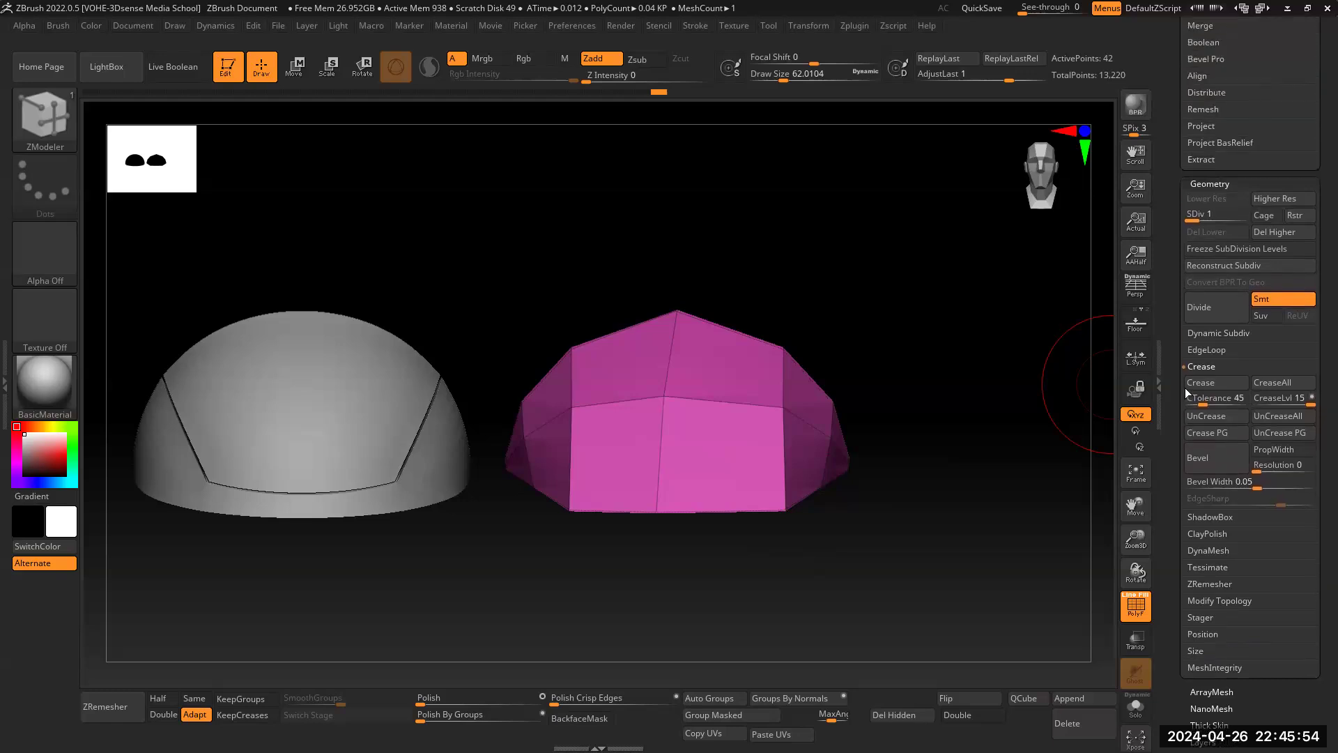
scroll(1175, 279, "up", 4)
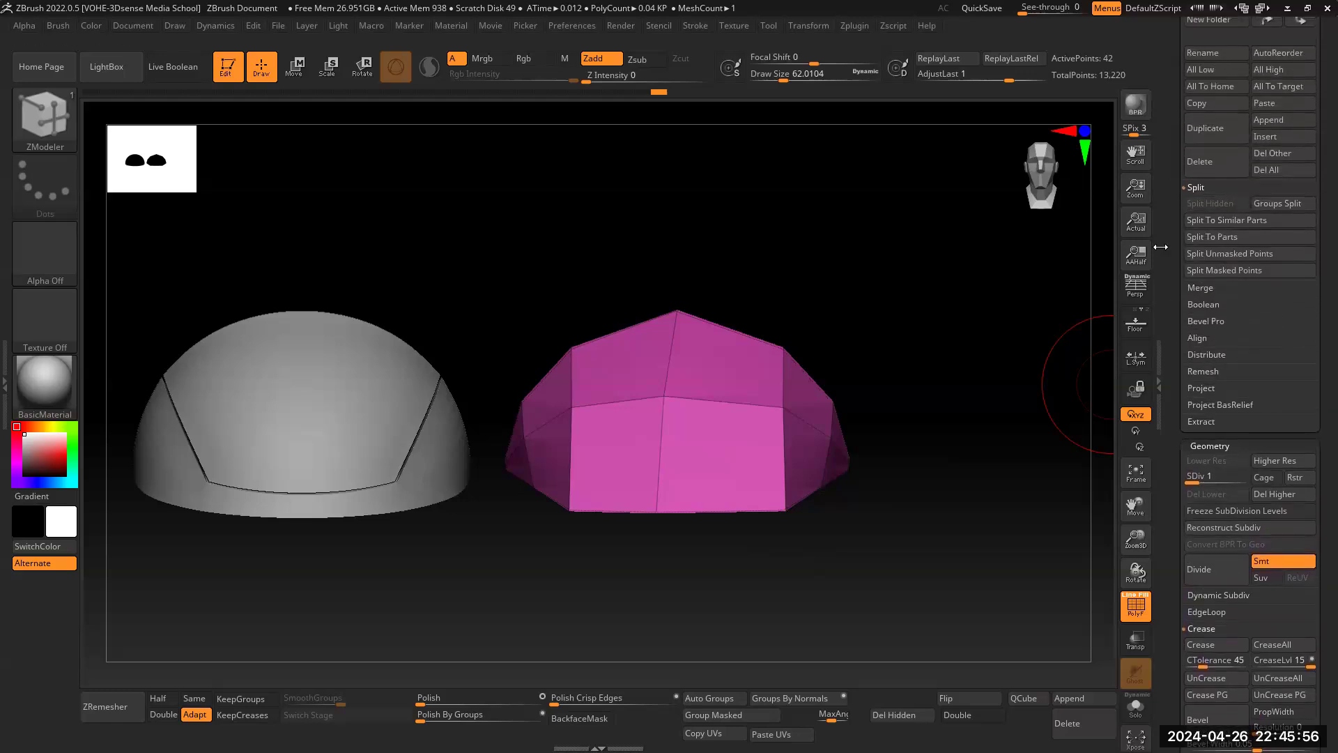
mouse_move(1175, 285)
left_mouse_down()
mouse_move(1176, 344)
mouse_move(1175, 279)
left_mouse_up()
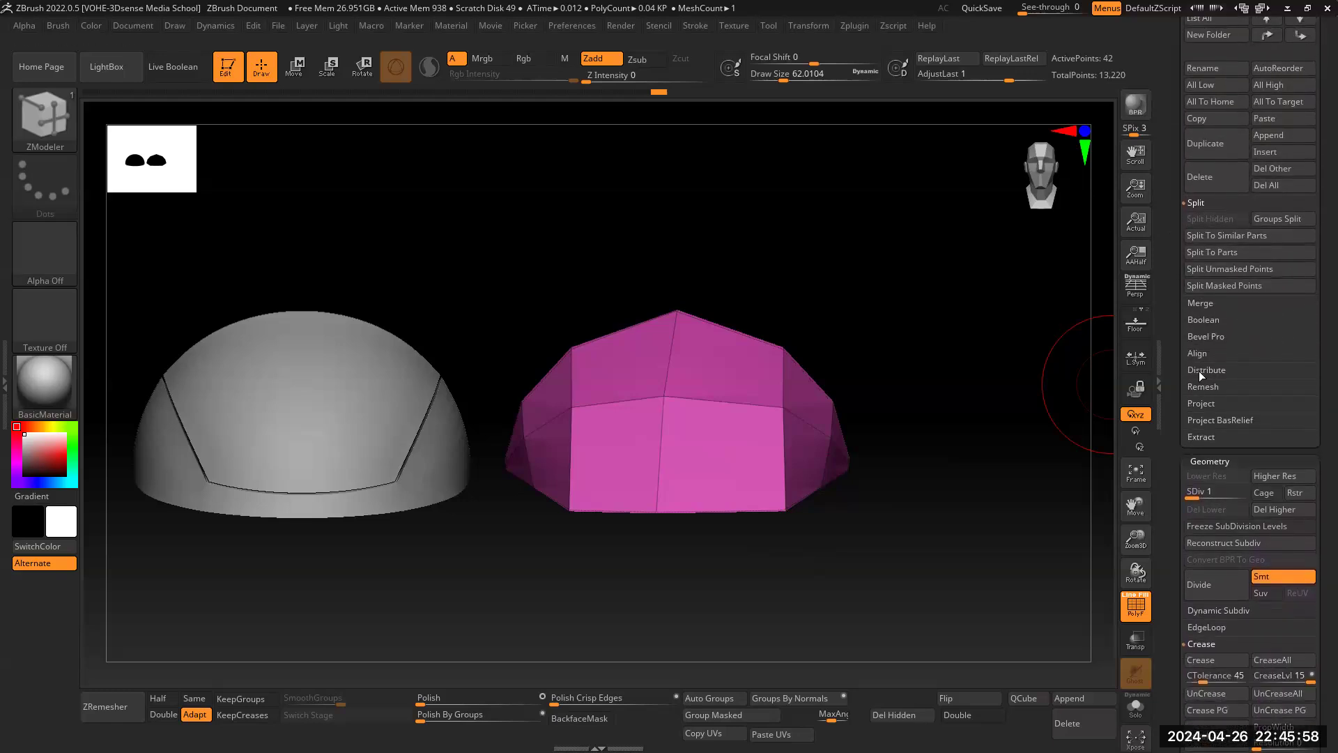
scroll(1195, 421, "down", 7)
left_click(1210, 567)
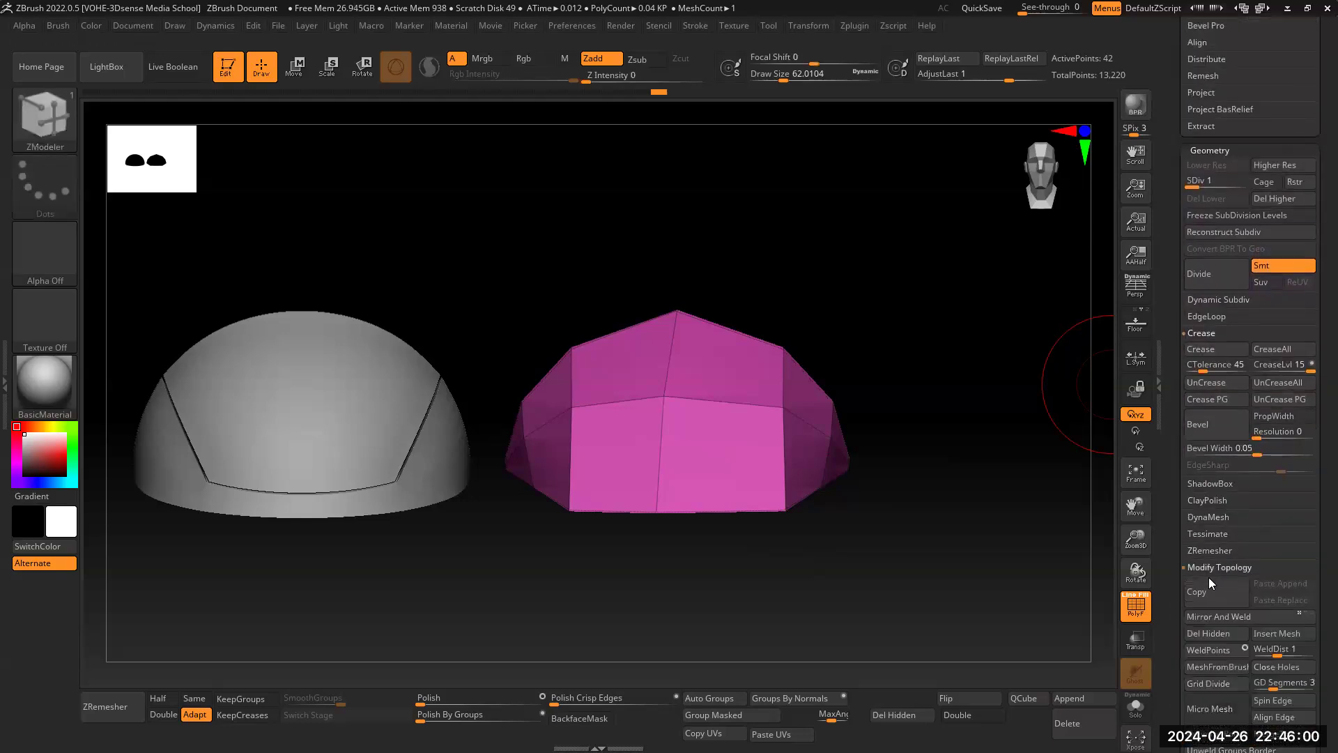
left_click(1246, 619)
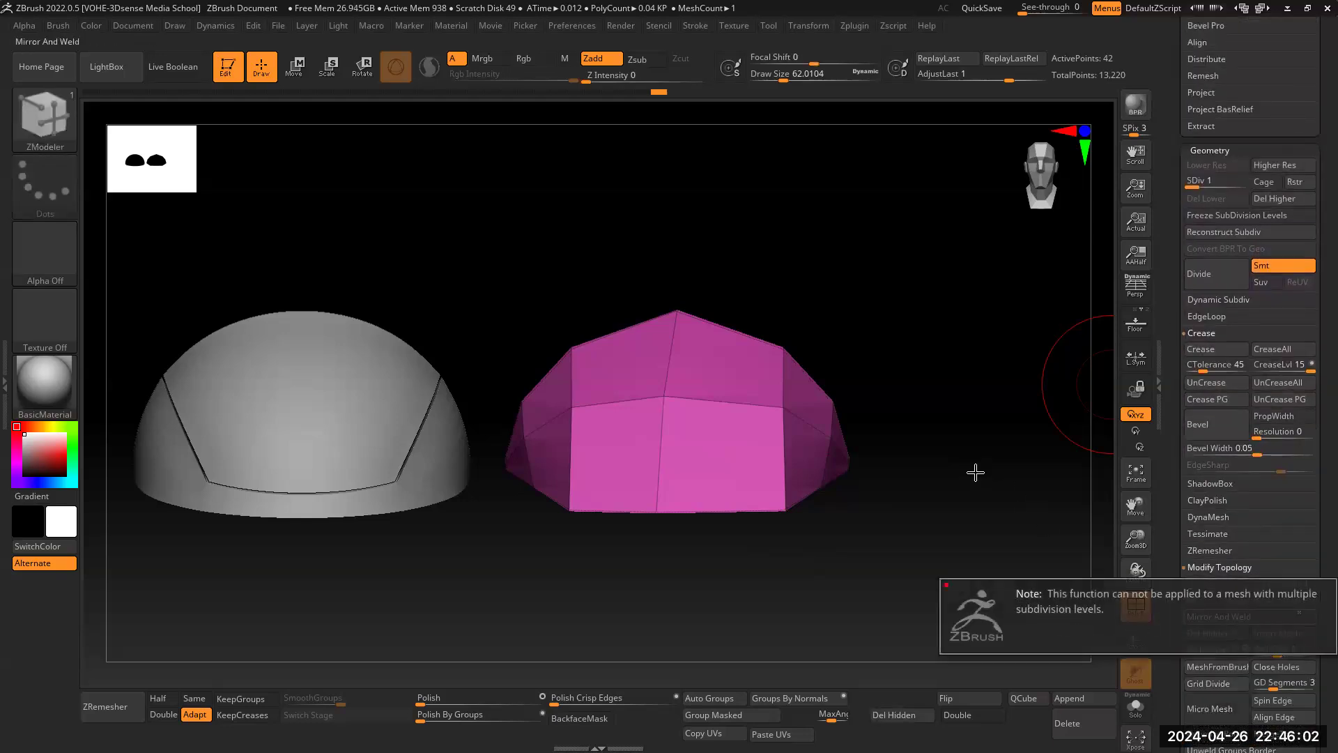
Step: Delete the front shell's higher subdivision levels
scroll(1165, 530, "up", 4)
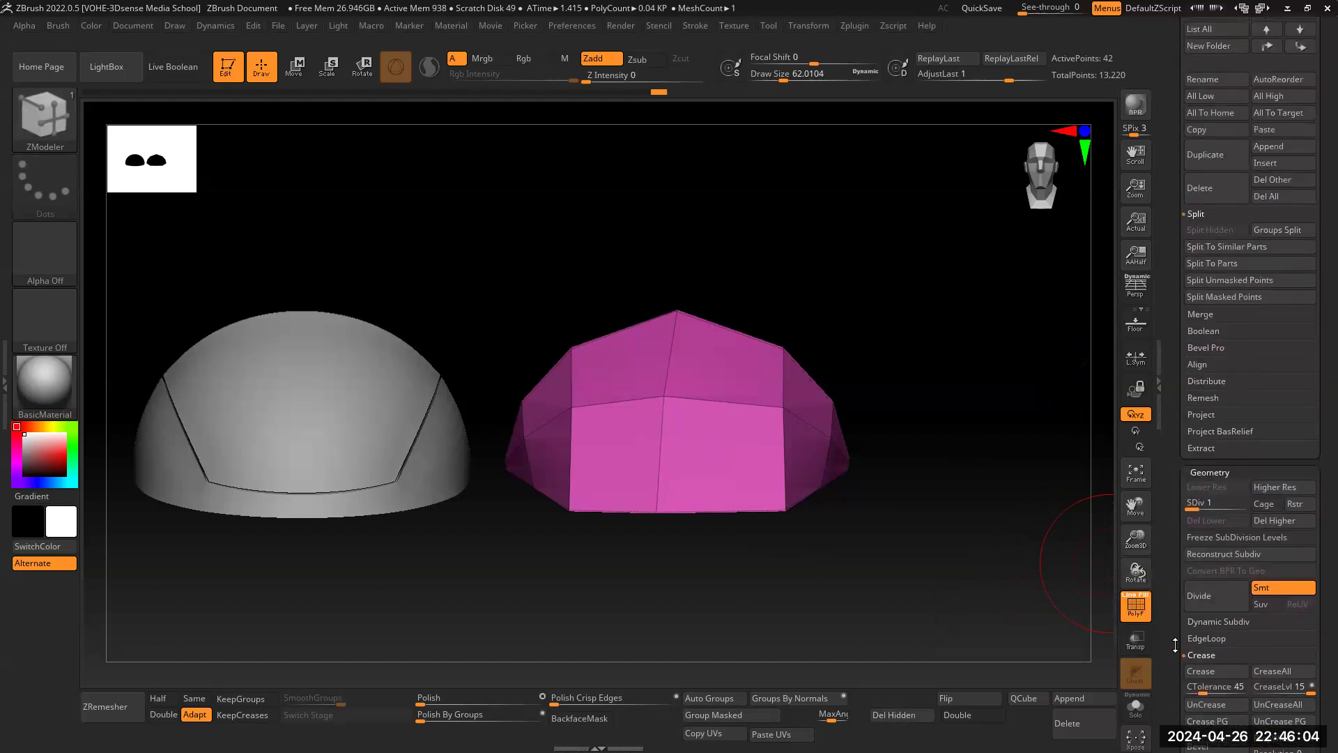
left_click(1259, 413)
scroll(1185, 537, "down", 5)
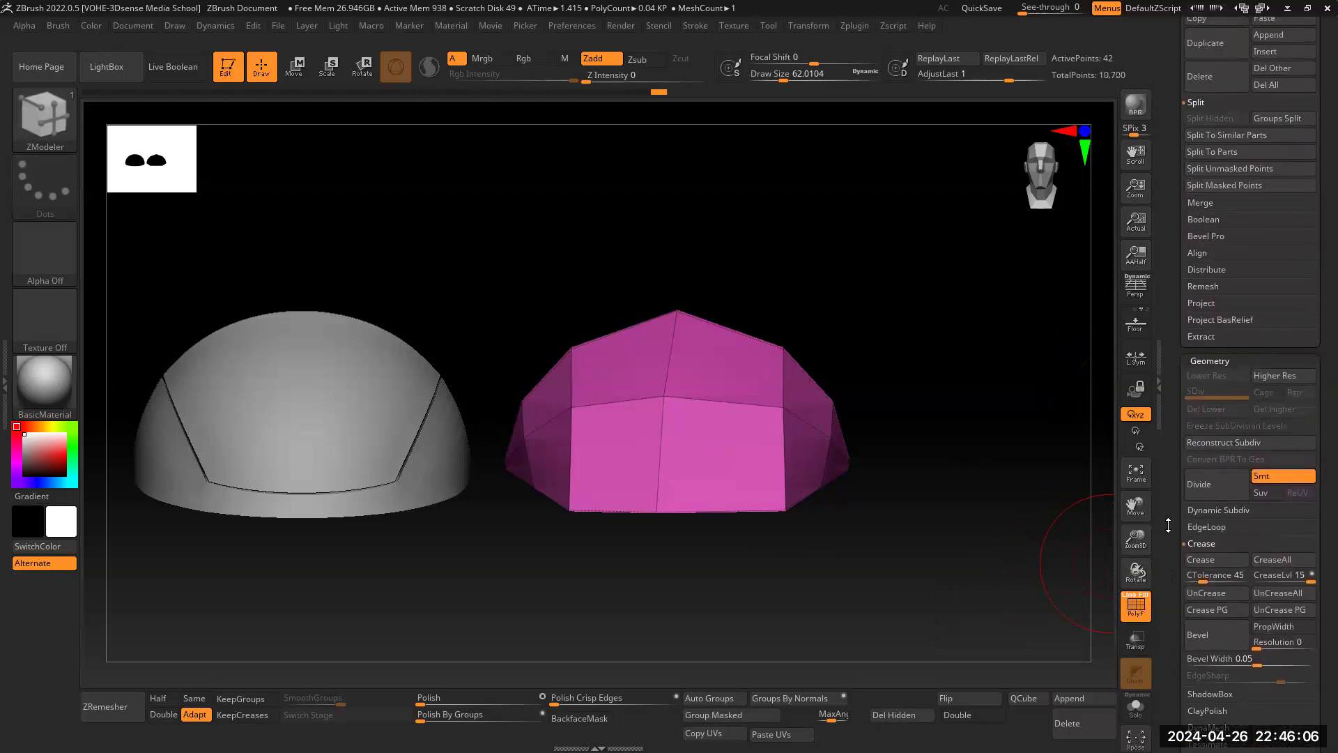
Step: Try Mirror And Weld on the front shell, check the centre seam, and undo the mirroring
left_click(1267, 604)
left_click_drag(963, 547, 989, 395)
left_click_drag(1139, 543, 1141, 570)
left_click_drag(1136, 509, 1153, 416)
left_click_drag(1032, 425, 1001, 471)
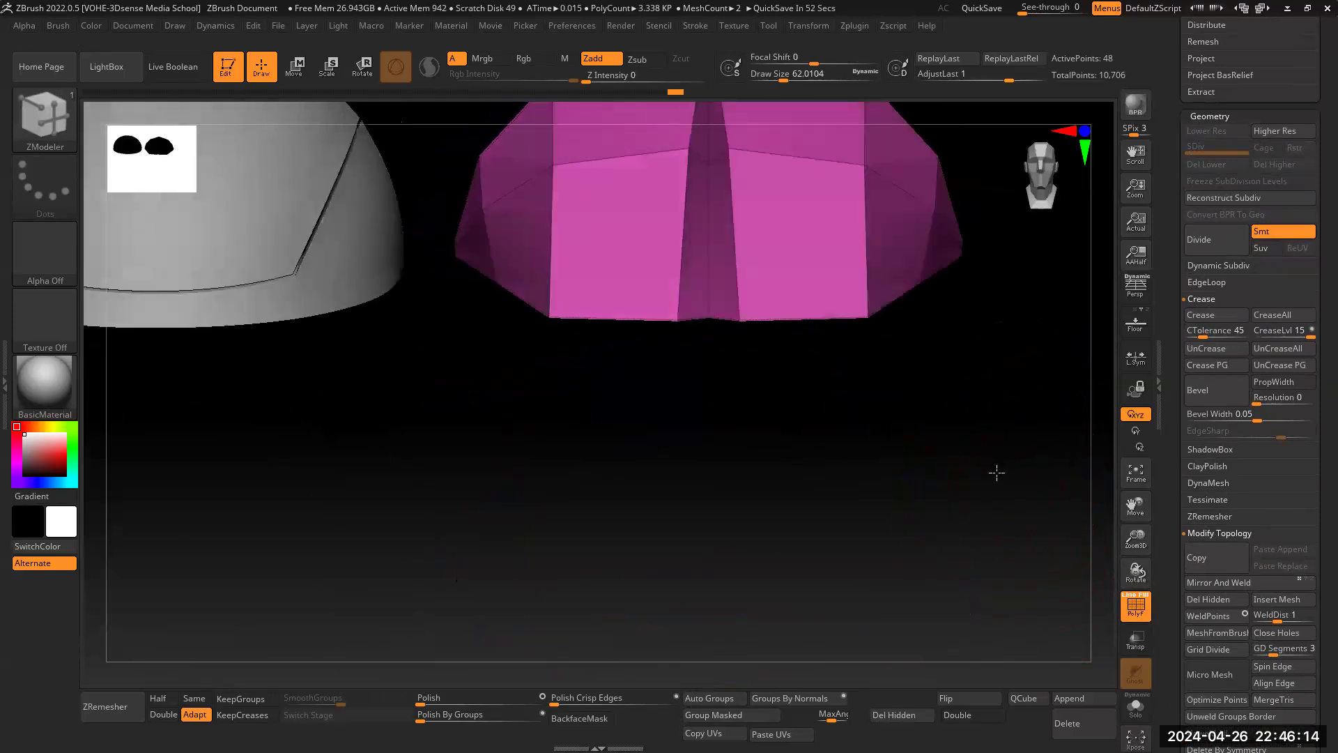
left_click_drag(1140, 543, 1160, 678)
left_click_drag(971, 474, 892, 488)
key("ctrl+z")
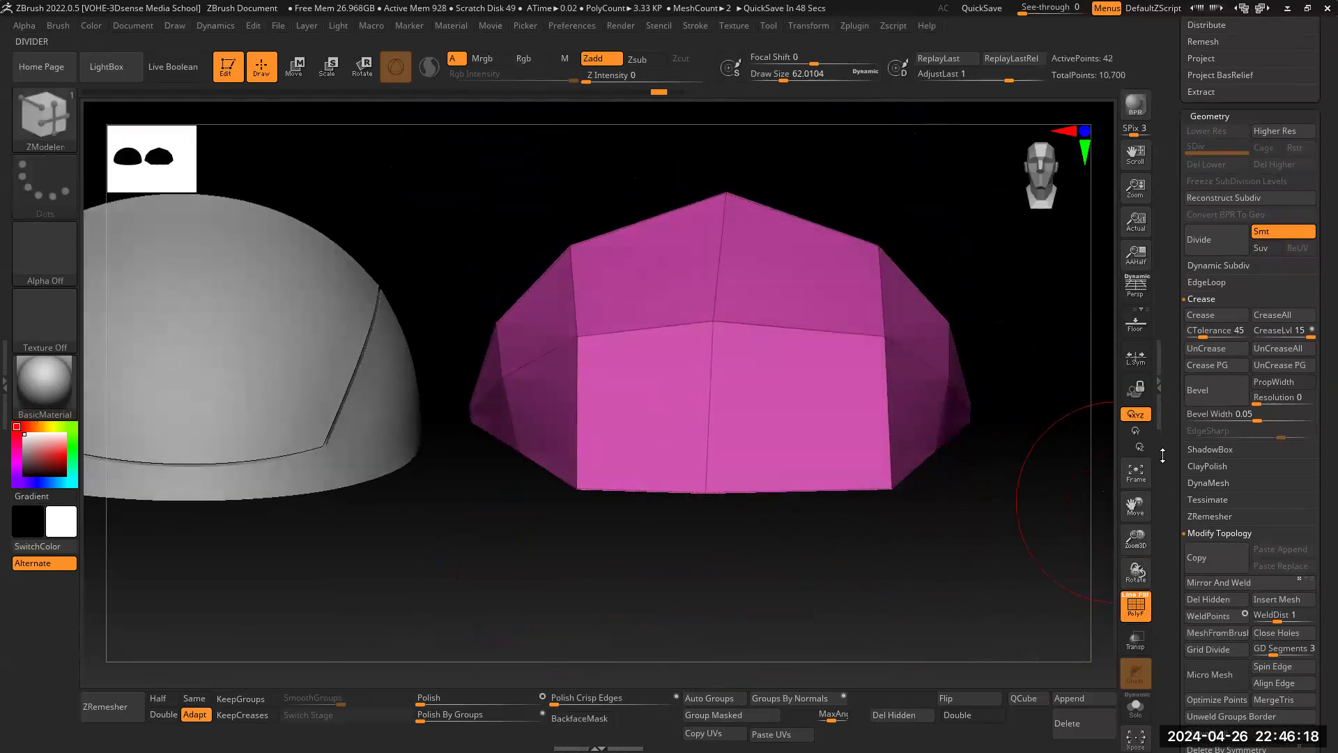
Step: Flip the front shell with the Deformation Mirror and symmetrize it with Mirror And Weld
scroll(1176, 423, "down", 5)
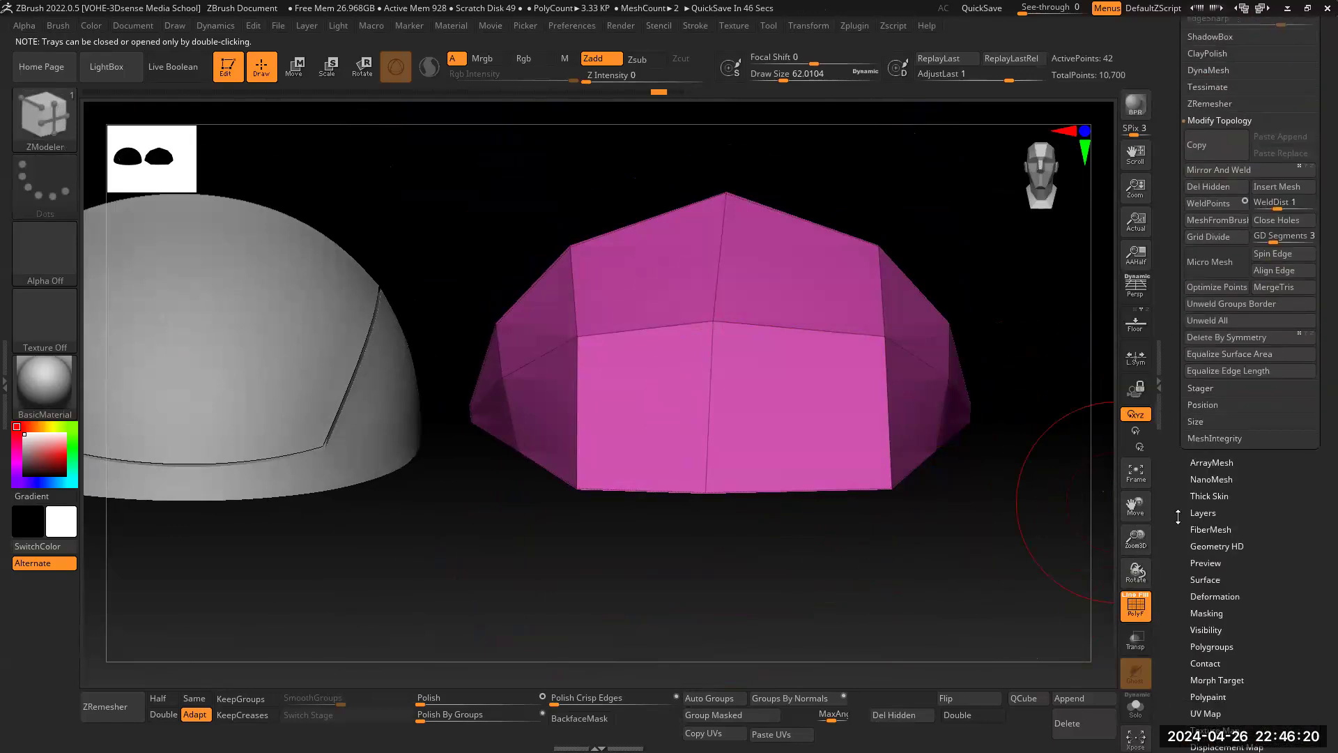
scroll(1177, 516, "down", 1)
left_click(1215, 551)
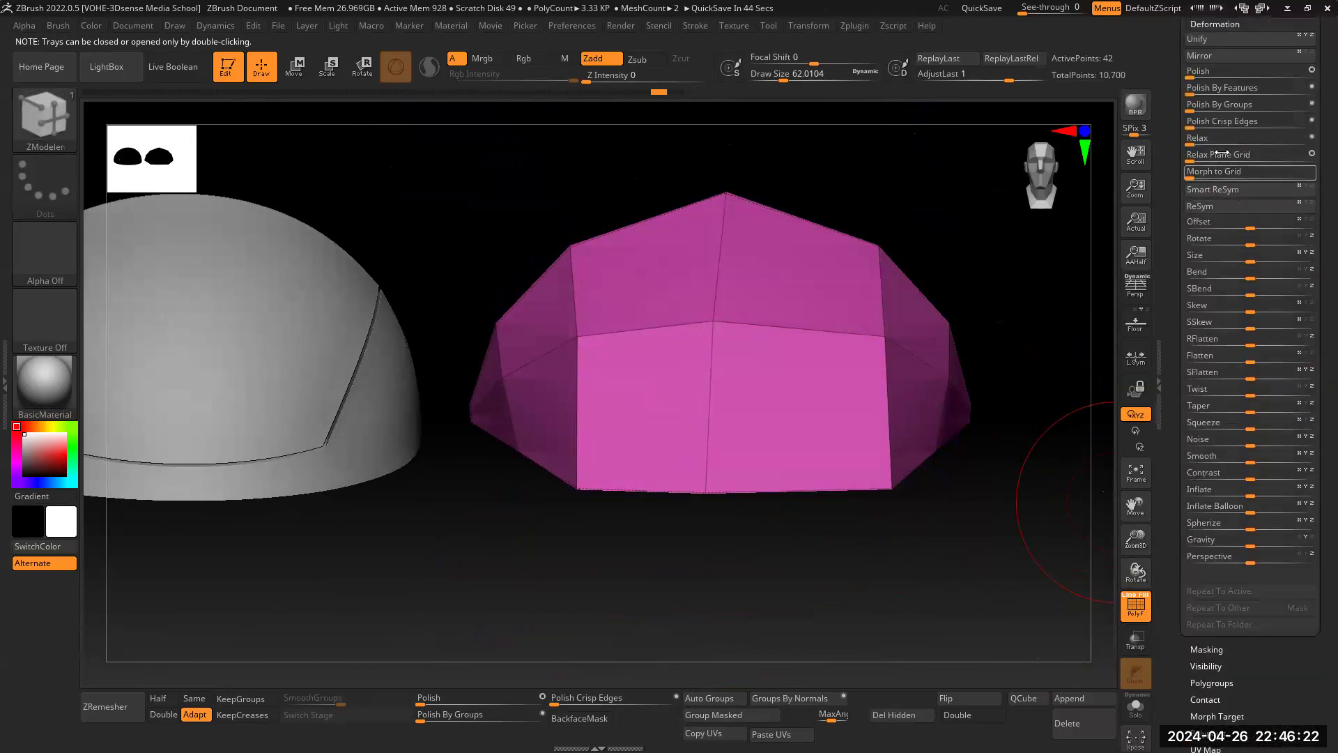
left_click_drag(1174, 159, 1159, 396)
left_click(1207, 110)
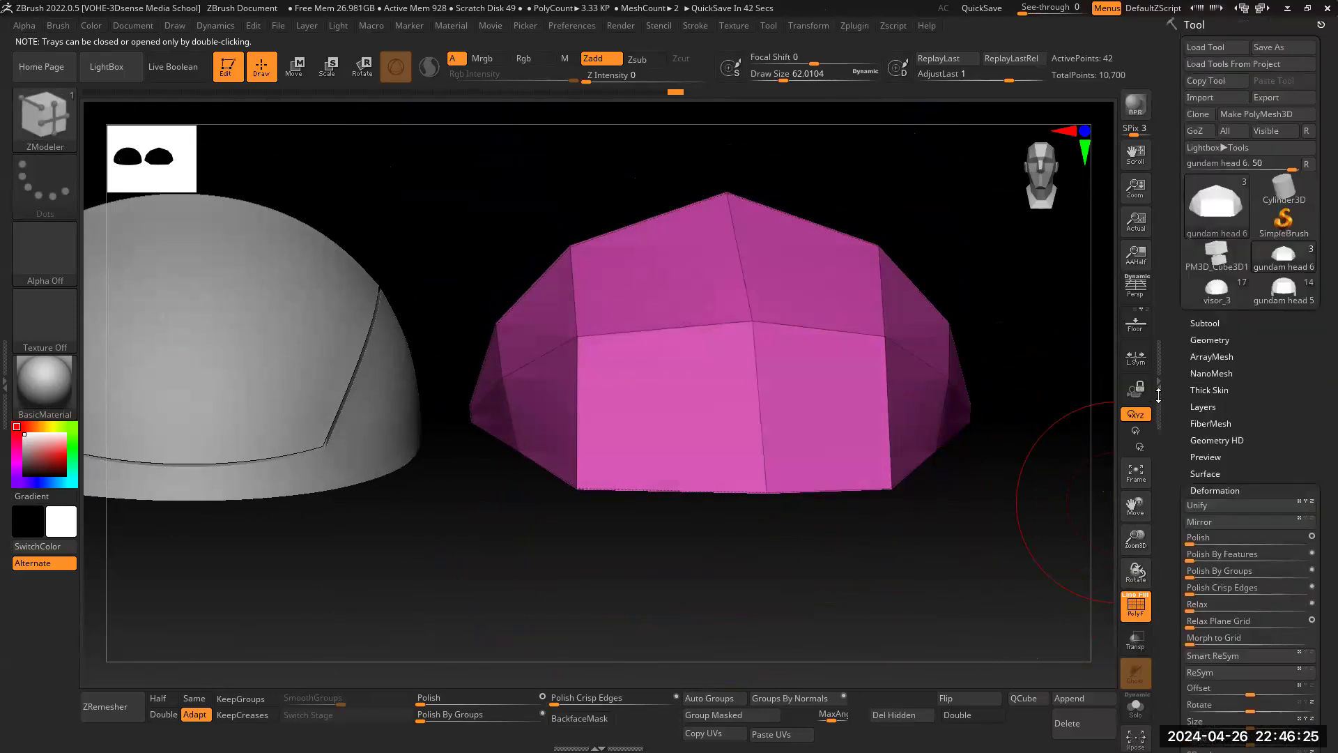
left_click(1212, 340)
mouse_move(988, 546)
left_mouse_down()
mouse_move(988, 448)
mouse_move(897, 432)
mouse_move(992, 527)
left_mouse_up()
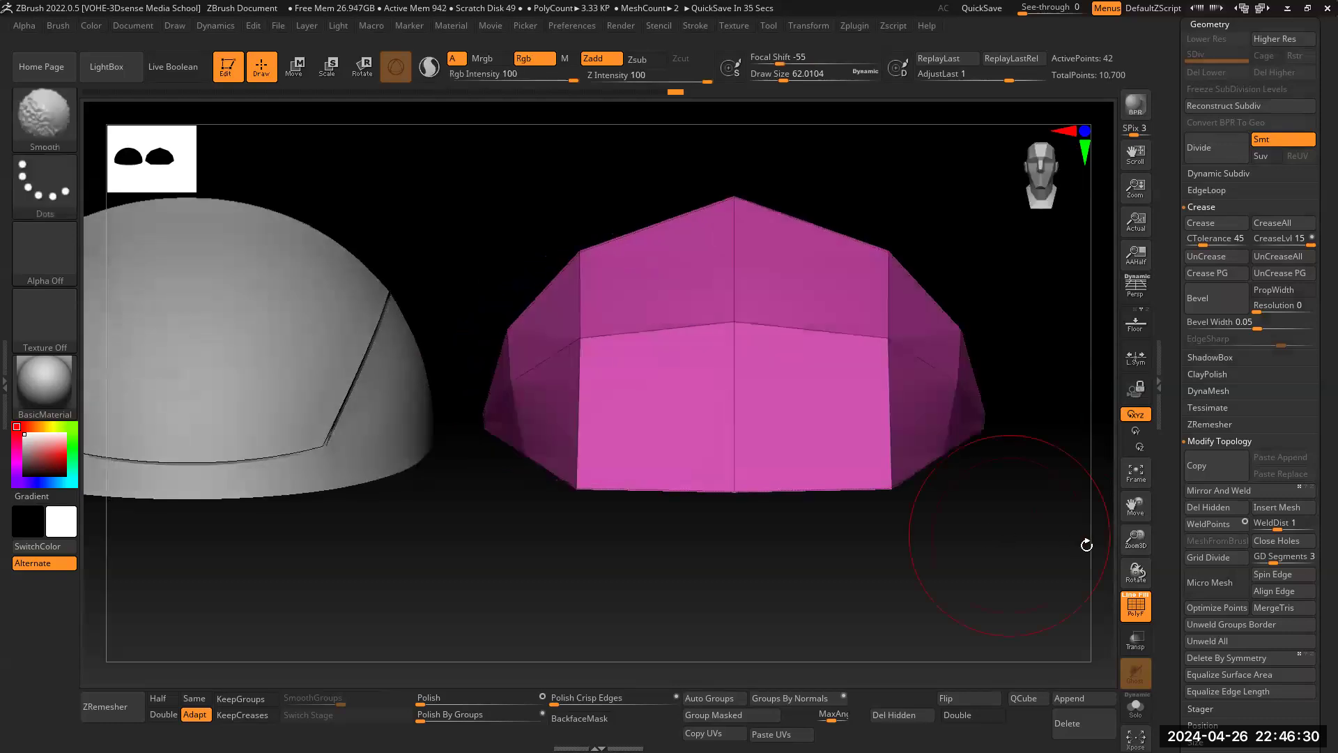
Step: Adjust the bottom side corners of the front shell with ZModeler to fill out its lower outline
left_click_drag(1135, 537, 1122, 506)
left_click_drag(1122, 506, 1122, 532)
left_click_drag(1006, 563, 971, 410)
left_click_drag(1135, 507, 1150, 425)
left_click_drag(893, 489, 912, 476)
left_click_drag(976, 437, 1003, 469)
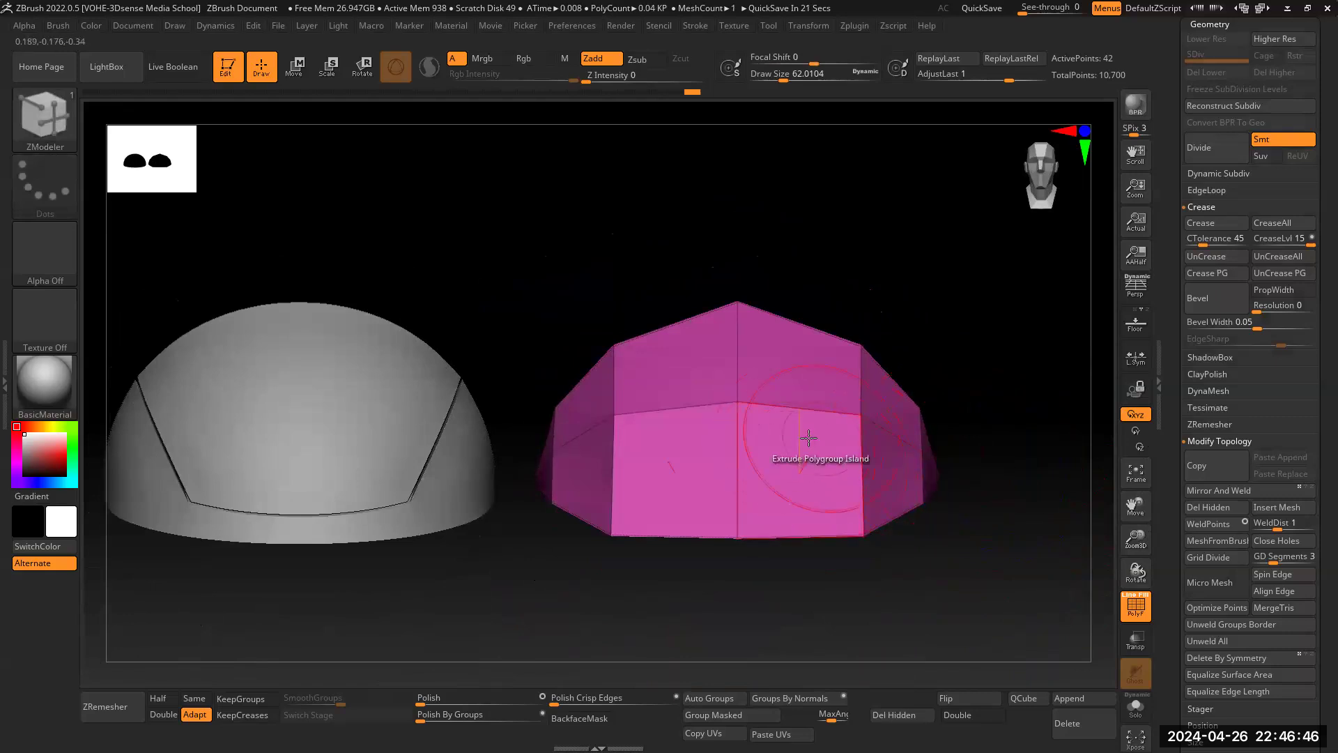
left_click_drag(1140, 536, 1137, 524)
left_click_drag(1135, 508, 1226, 521)
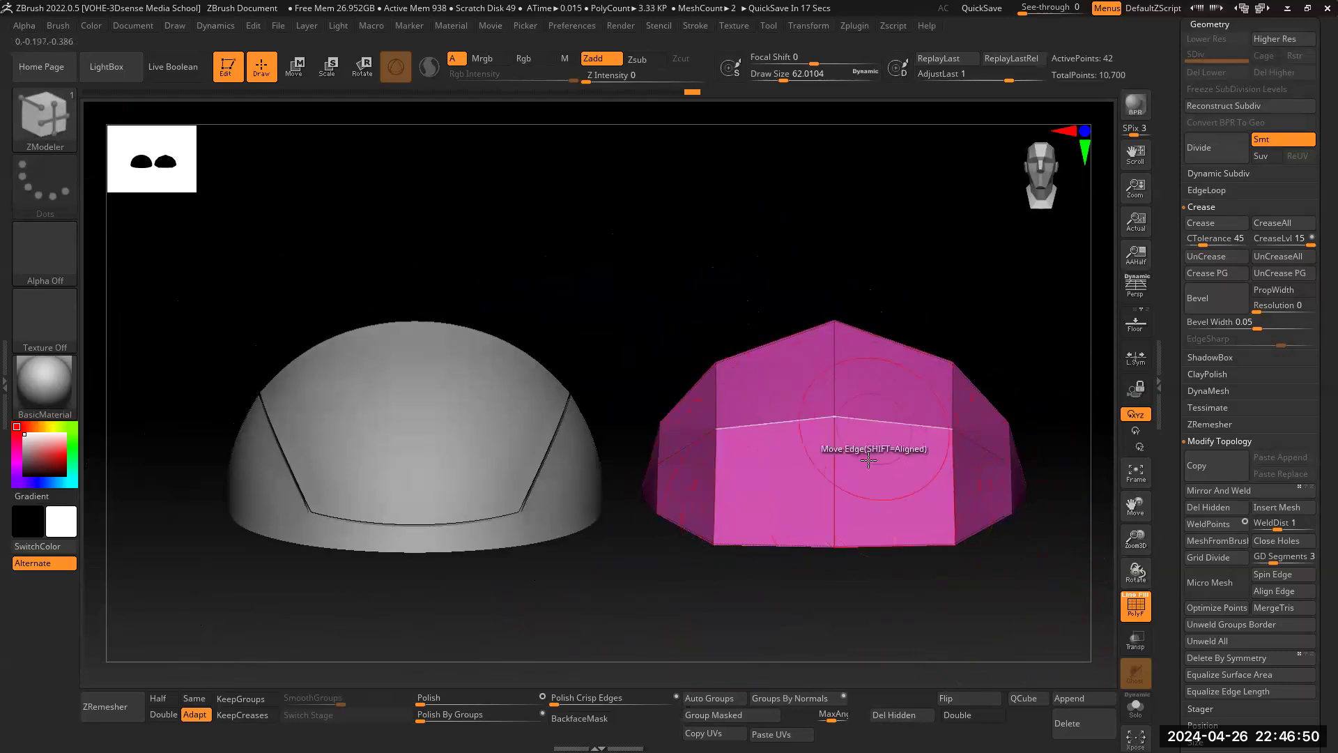
Step: Try dividing the front shell once to preview its smoothed shape, and return it to the base mesh
key("ctrl")
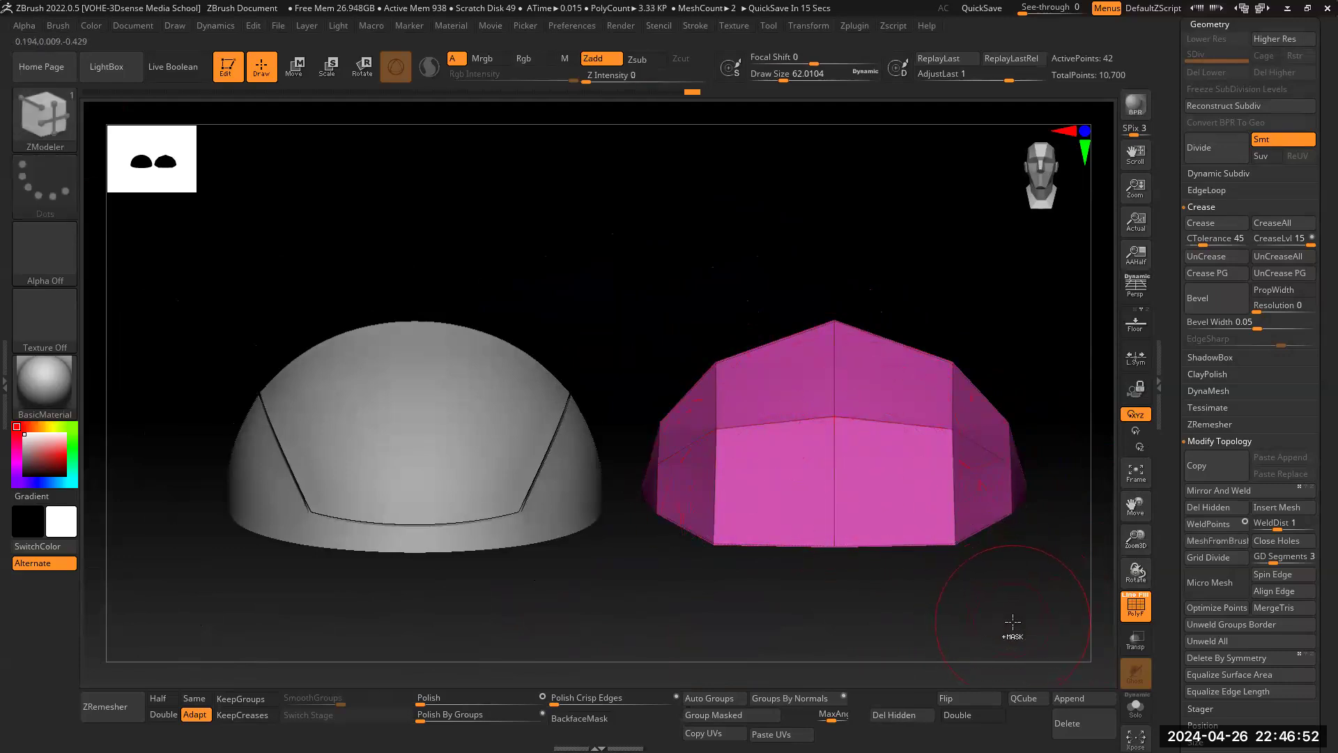
left_click_drag(1022, 608, 968, 426)
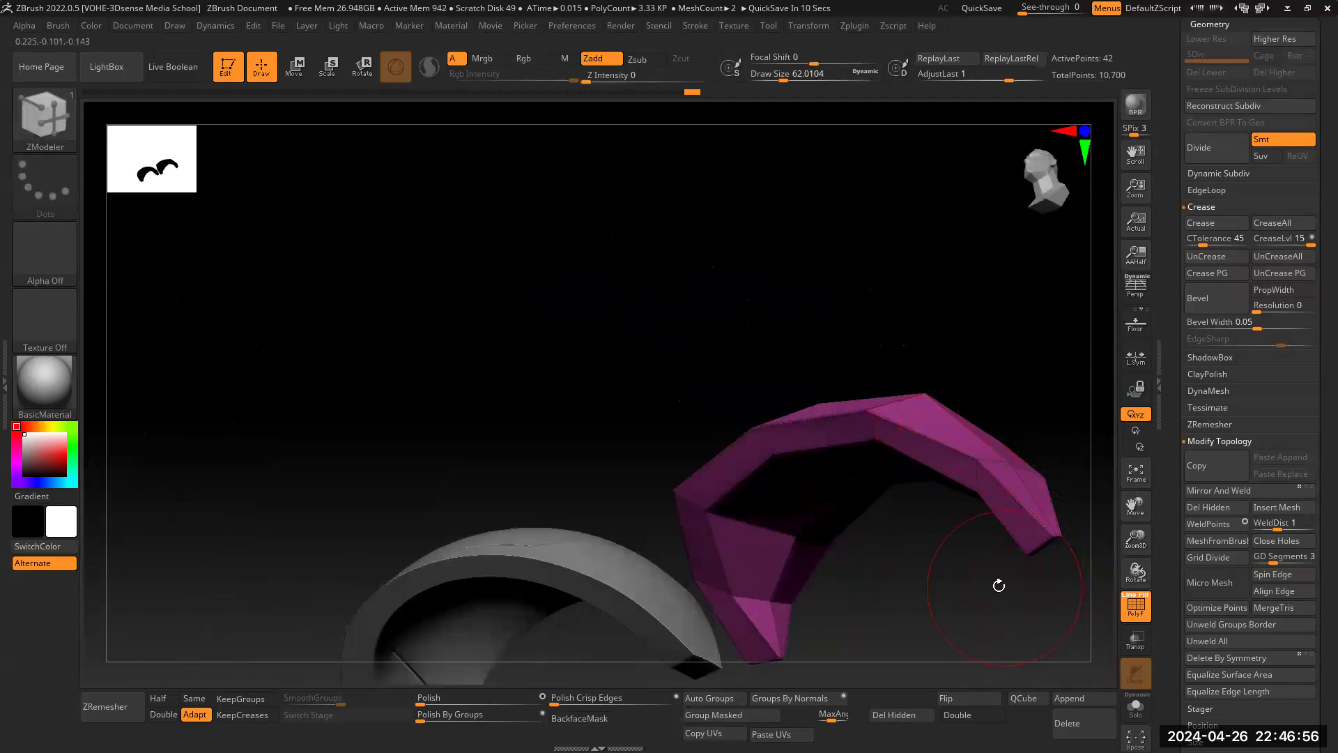
left_click_drag(999, 586, 1018, 602)
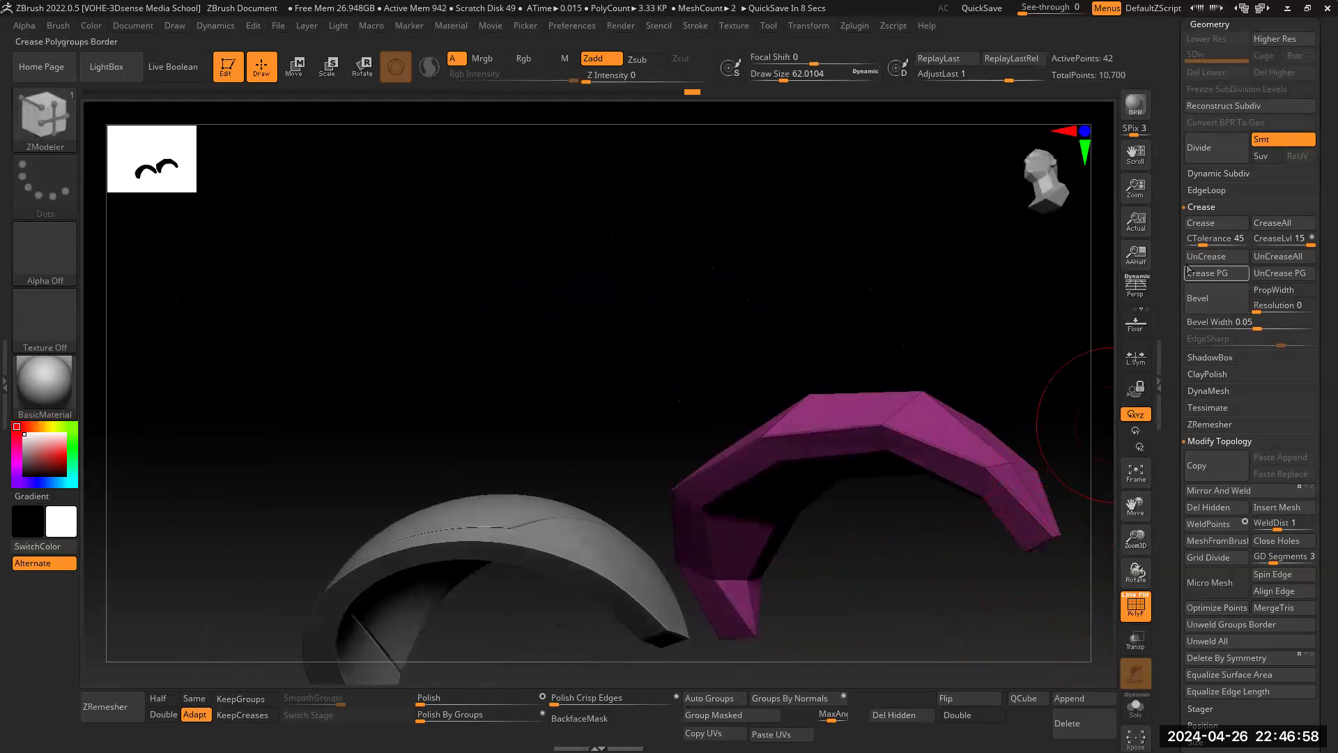
left_click_drag(1180, 233, 1180, 279)
left_click(1196, 208)
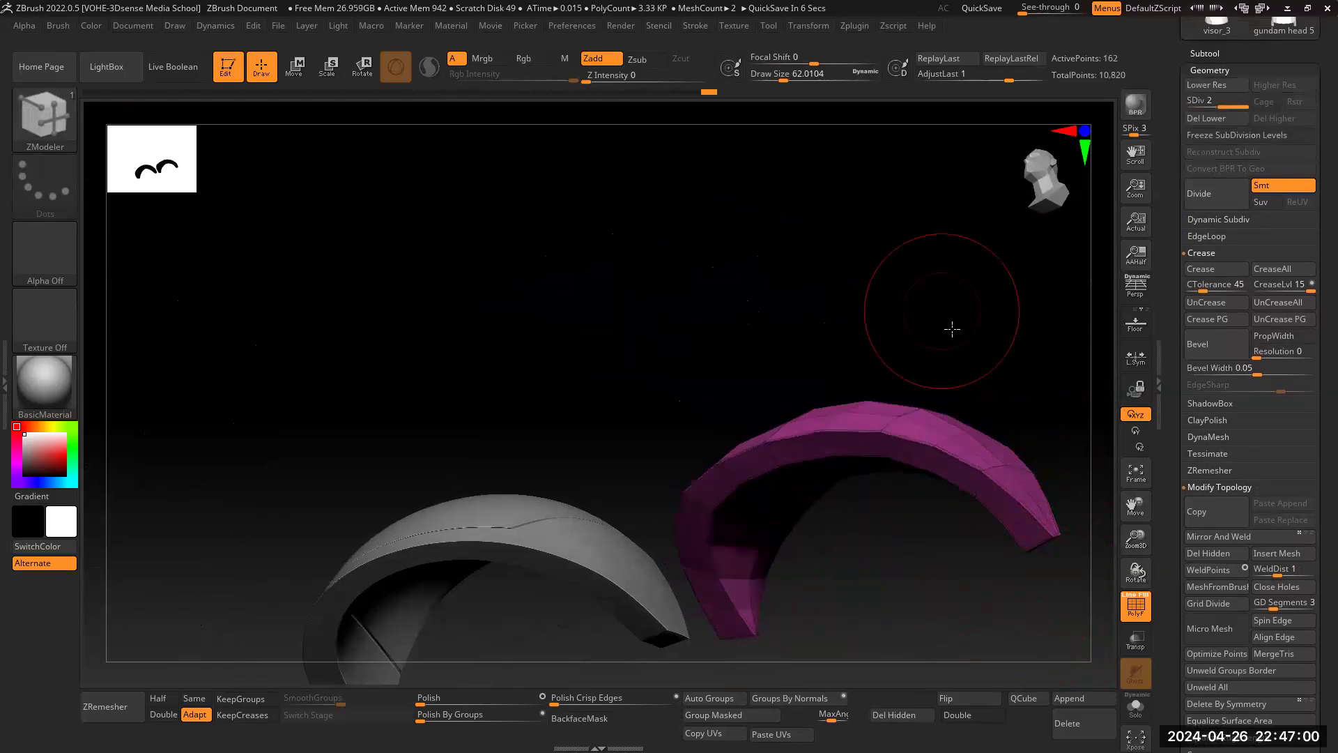
left_click_drag(950, 329, 963, 357)
key("shift+d")
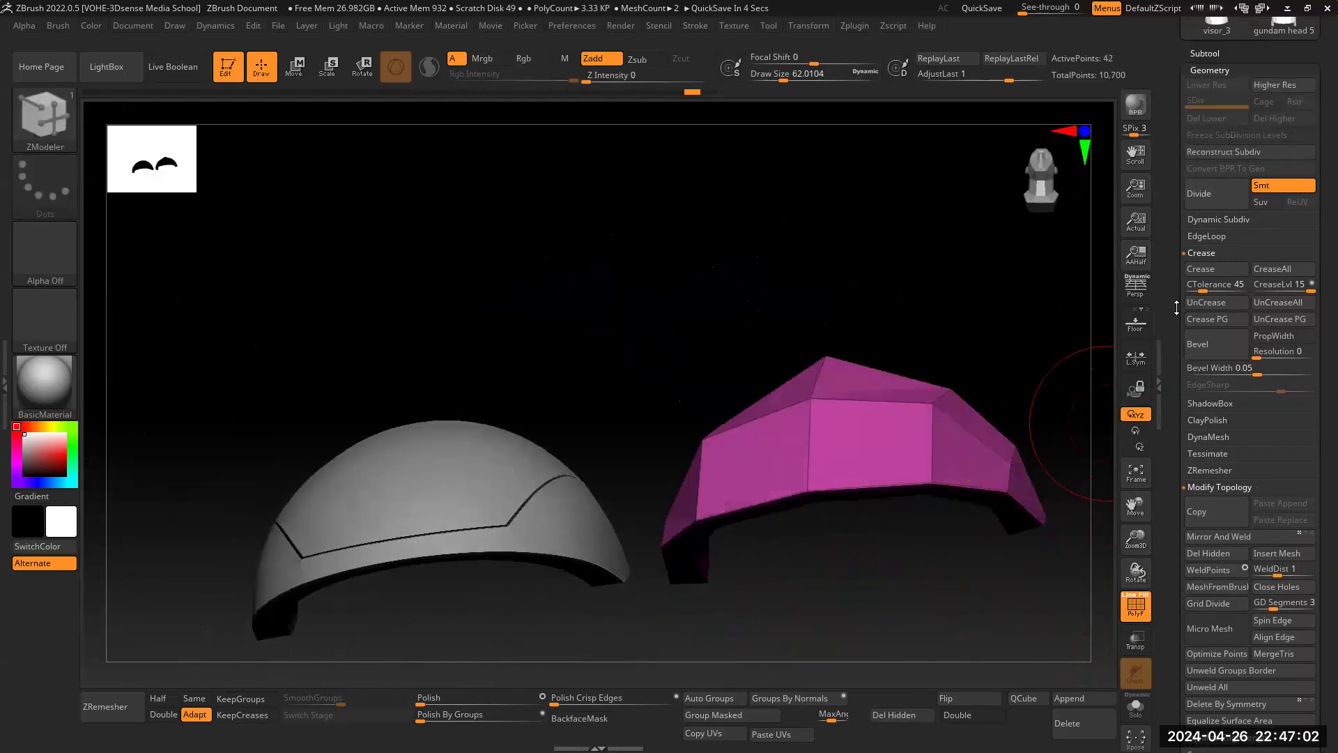
Step: Divide the front shell up to subdivision level 4 and hide its polyframe
left_click_drag(1119, 357, 997, 264)
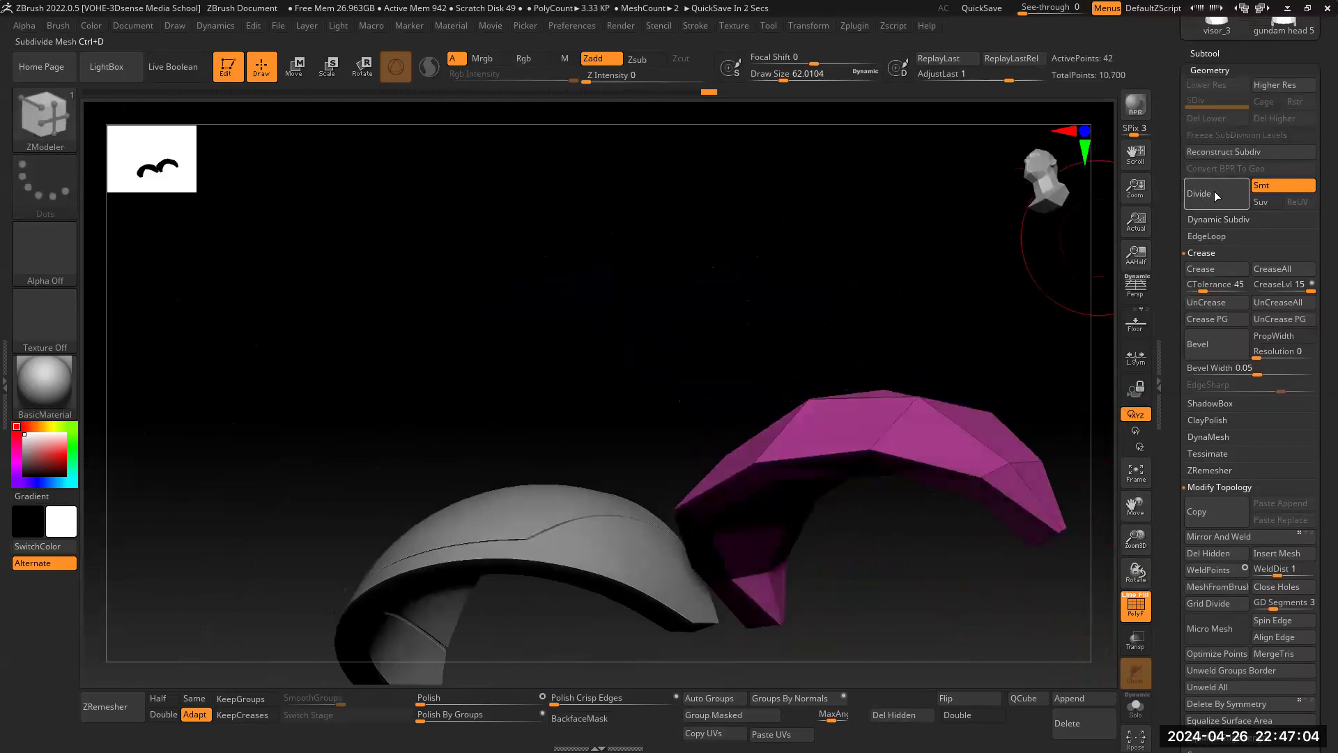
key("d")
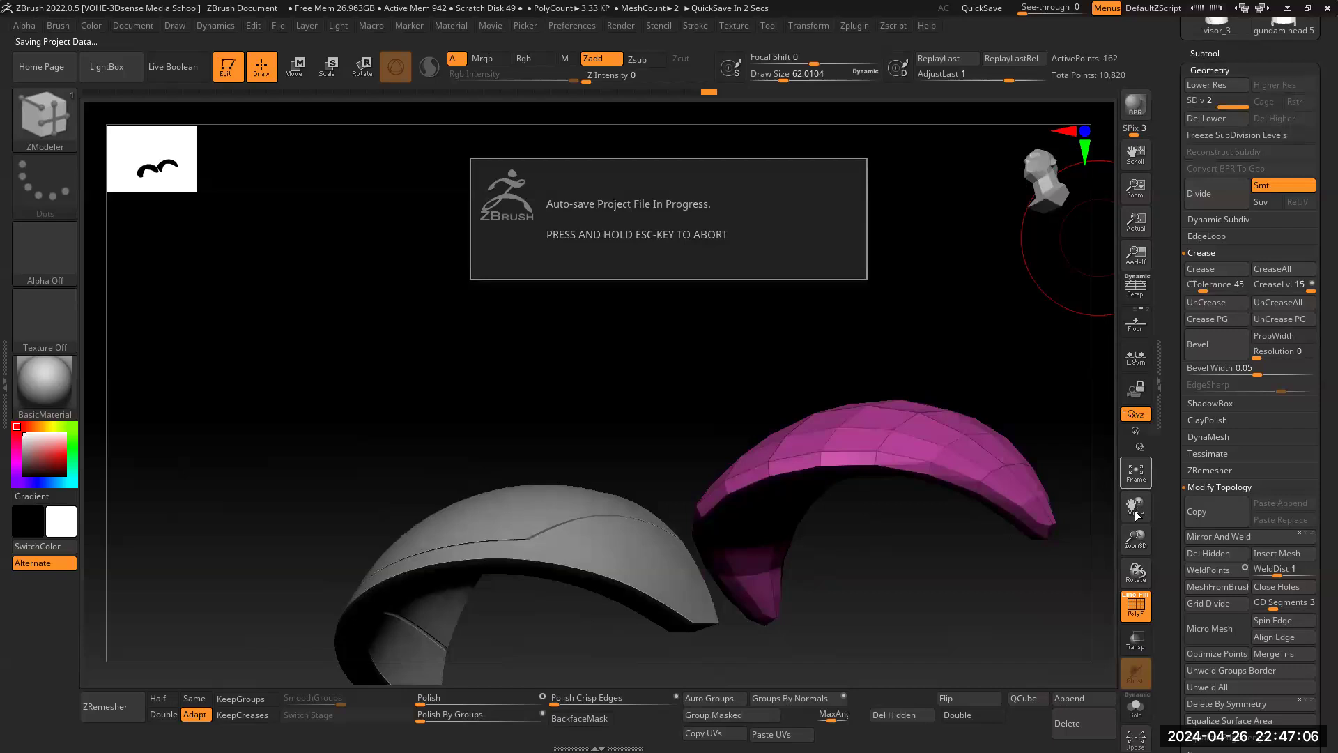
left_click_drag(966, 396, 1087, 411)
left_click_drag(1136, 548, 1035, 528)
left_click_drag(1141, 545, 933, 456)
left_click(1137, 608)
key("ctrl+d")
key("ctrl+d")
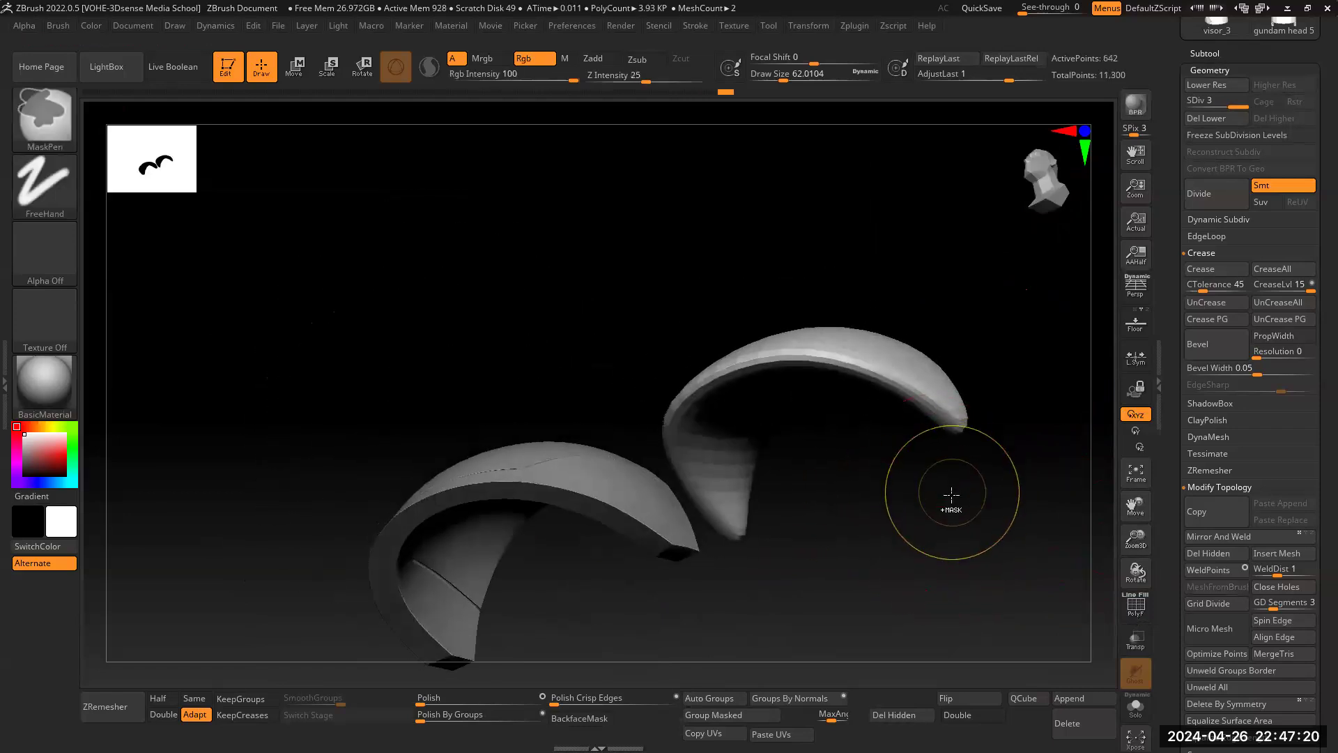
left_click_drag(971, 538, 946, 564)
Step: Try flattening the front shell's rear rim with the TrimDynamic brush, checking the rim with the polyframe shown
key("b")
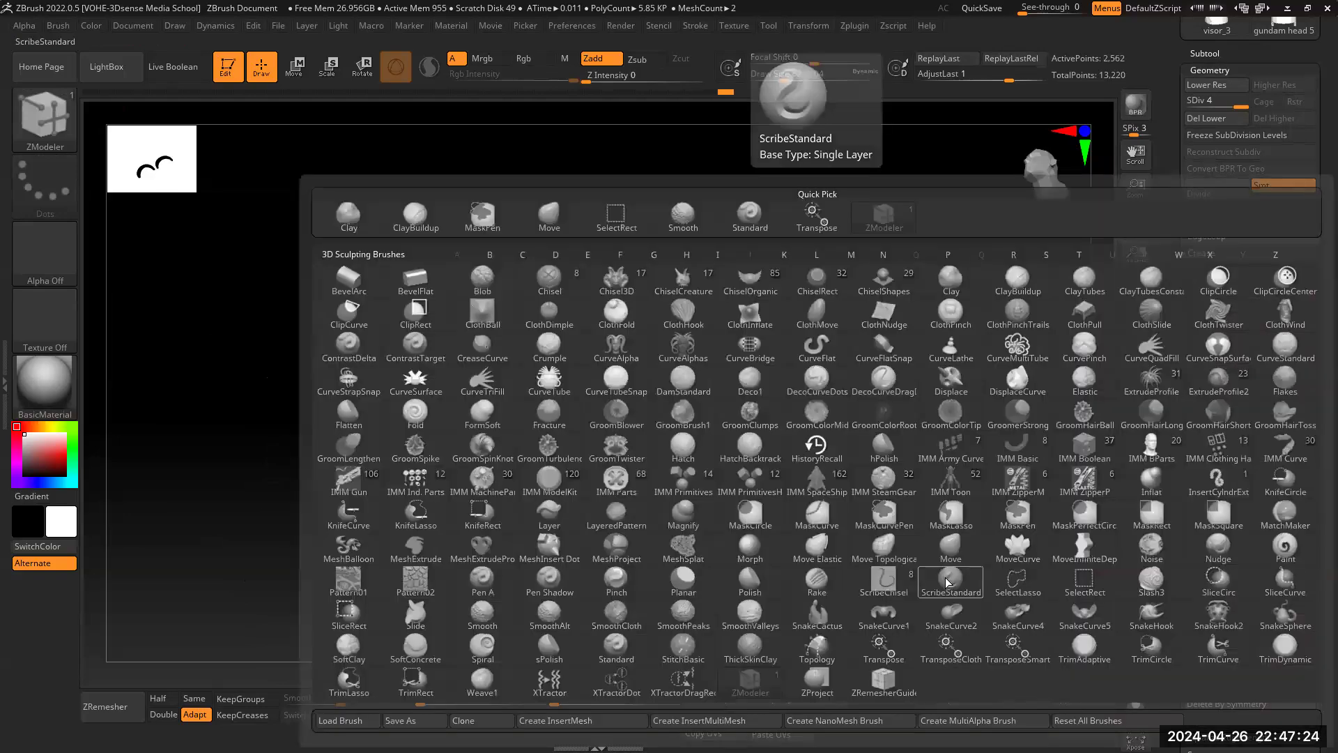
key("t")
key("d")
mouse_move(737, 393)
left_mouse_down()
mouse_move(802, 370)
mouse_move(873, 377)
left_mouse_up()
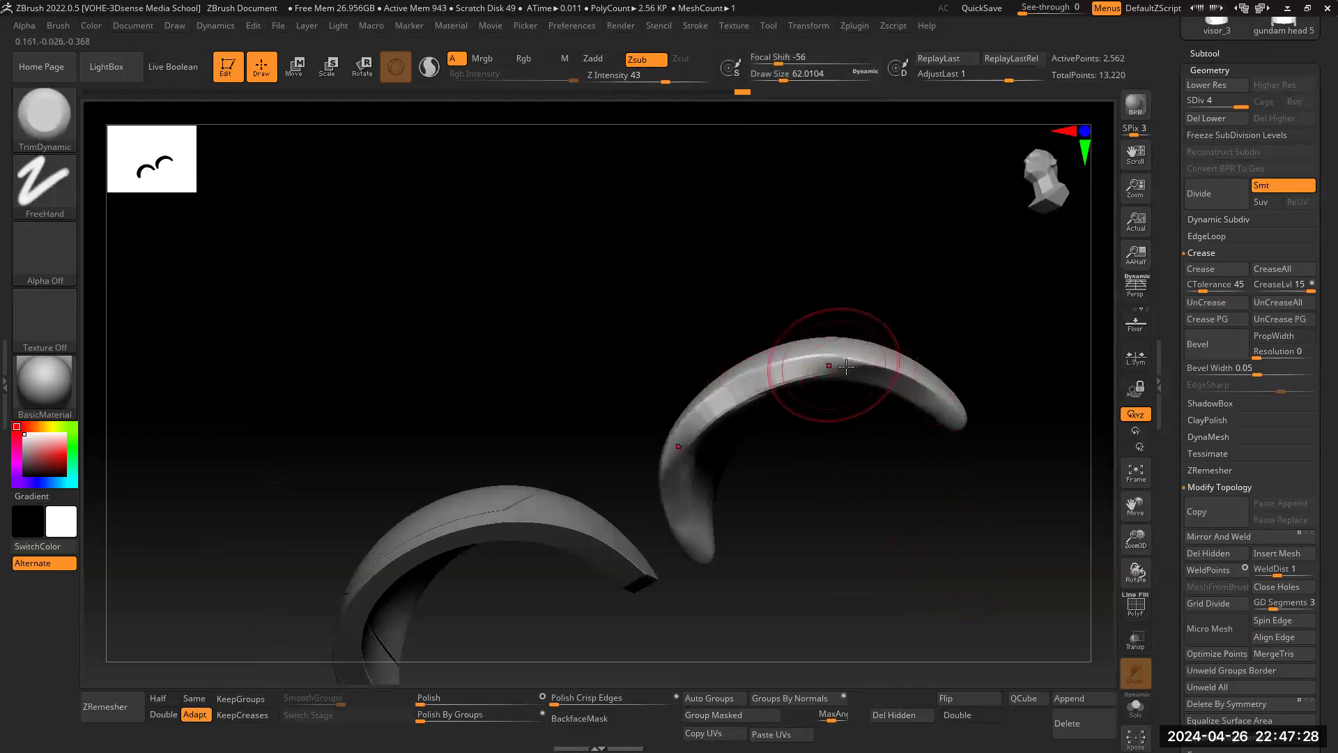
left_click_drag(1019, 425, 927, 408)
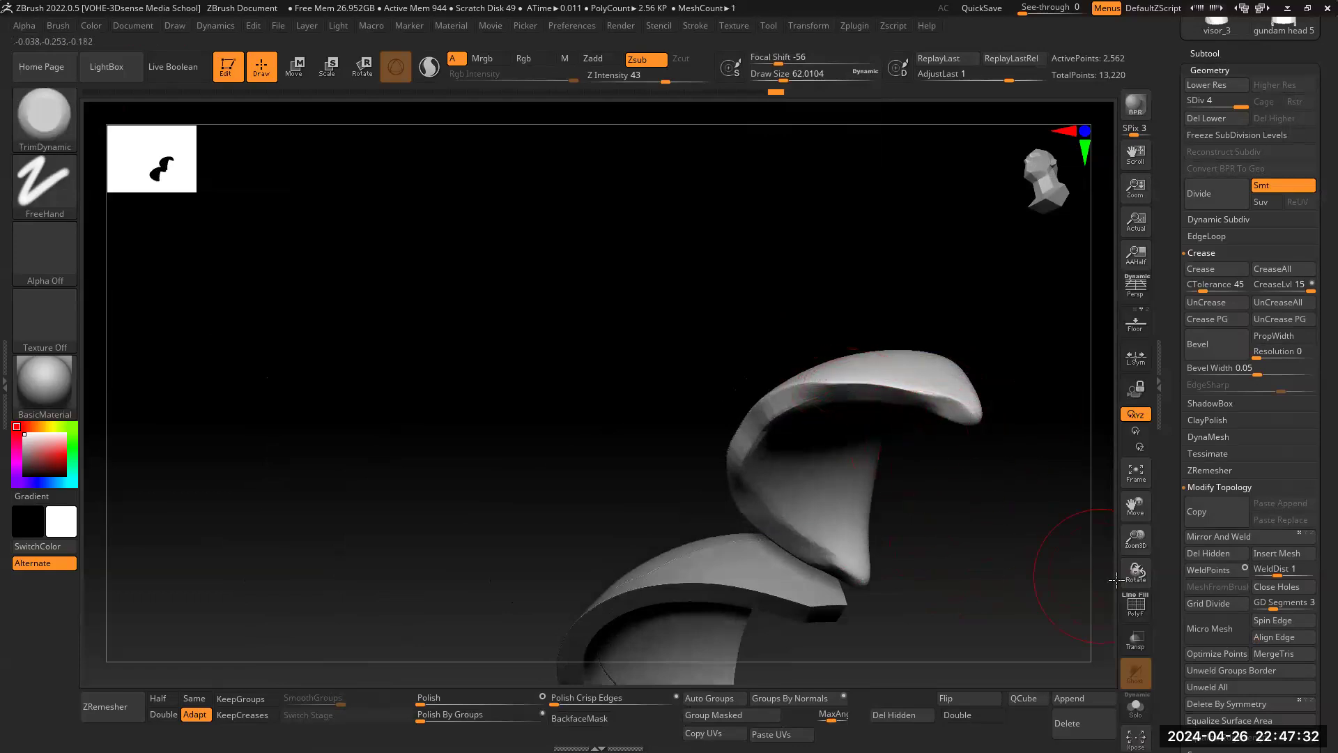
left_click(1134, 605)
left_click_drag(987, 528, 1138, 592)
mouse_move(795, 379)
left_mouse_down()
mouse_move(861, 372)
mouse_move(718, 394)
left_mouse_up()
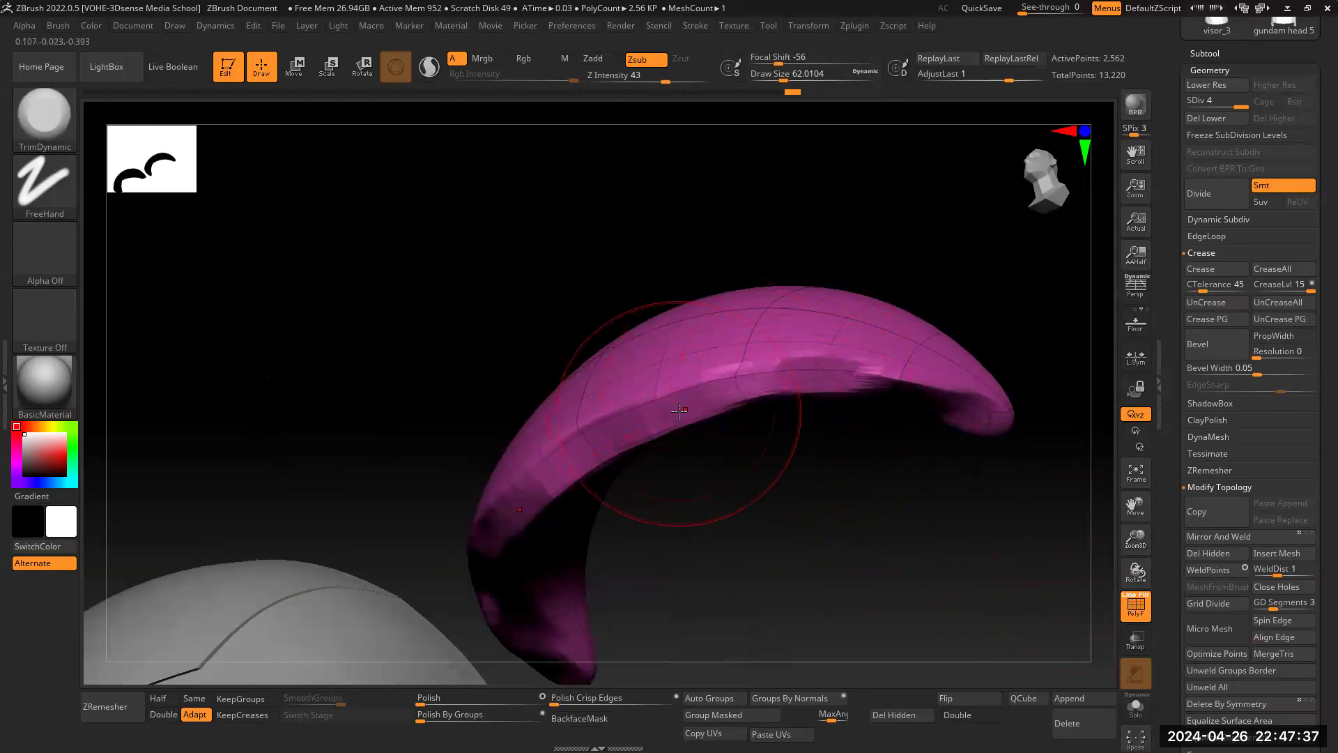
left_click(1136, 605)
left_click_drag(1136, 540, 1118, 508)
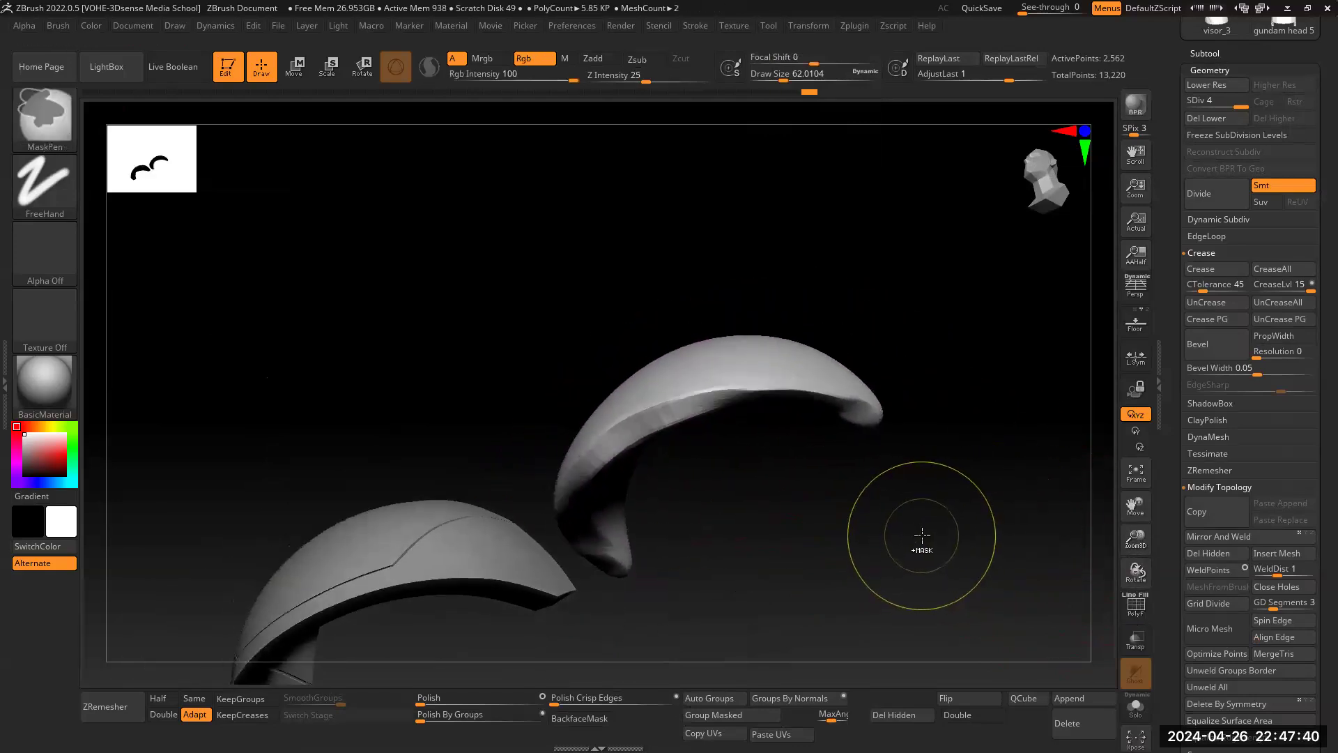
Step: Return the front shell to its undivided, untrimmed base mesh and show its polyframe
key("shift+d")
key("shift+d")
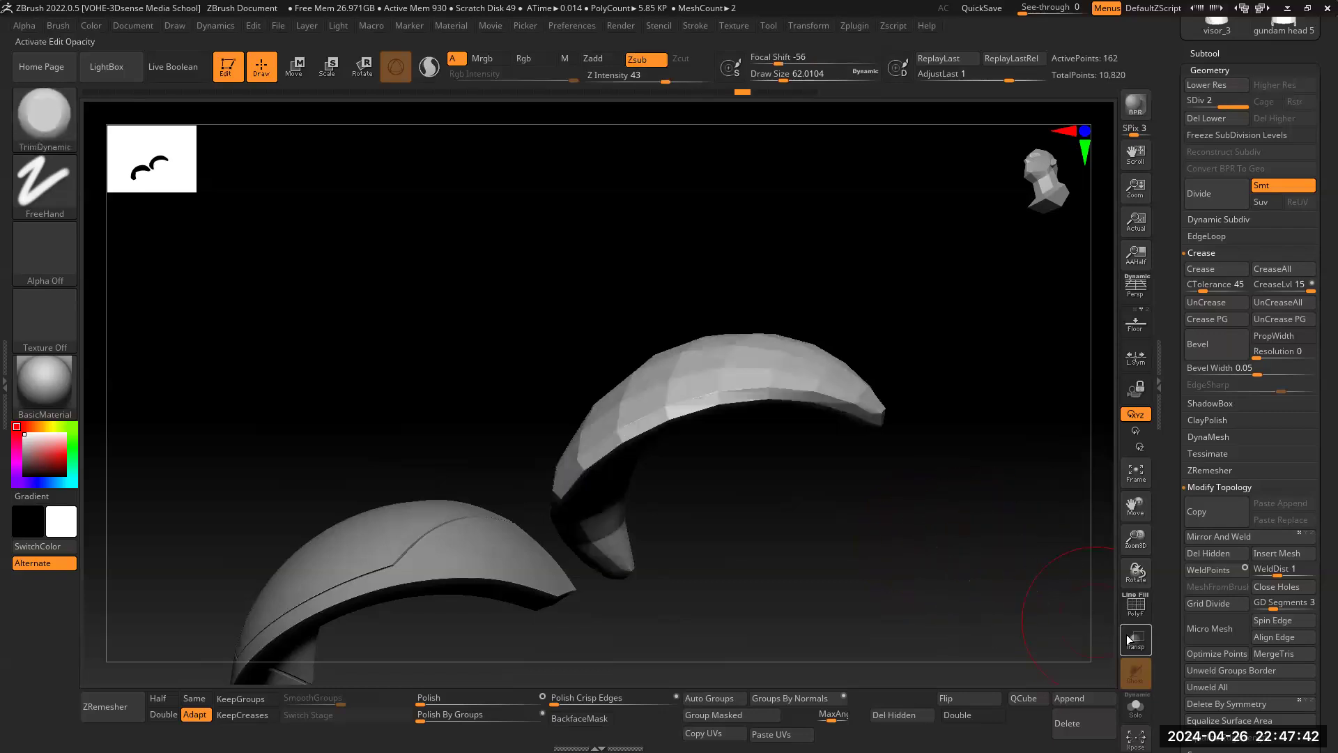
left_click(1134, 611)
key("shift+d")
left_click_drag(951, 532, 854, 628)
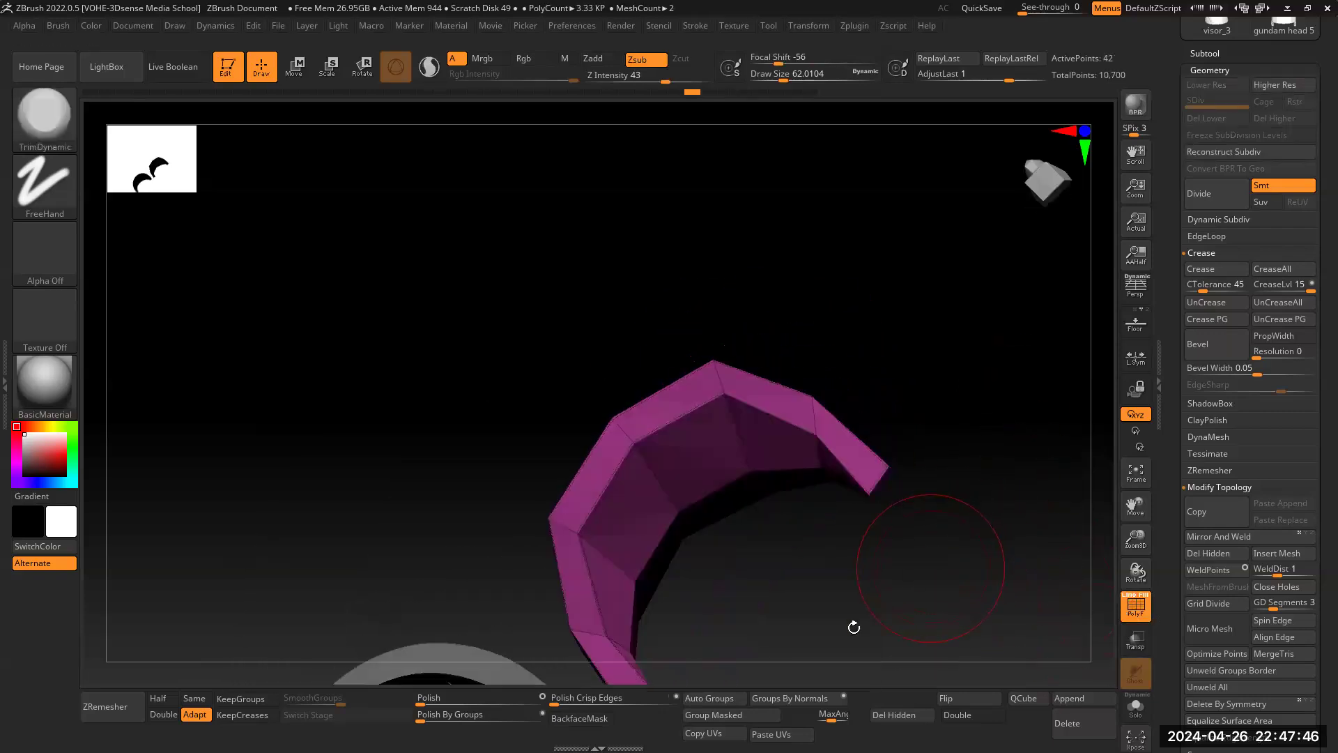
Step: Group the front shell's faces by normals at a maximum angle of 45 and open the Polygroups settings
left_click(796, 698)
left_click_drag(1002, 513, 788, 456)
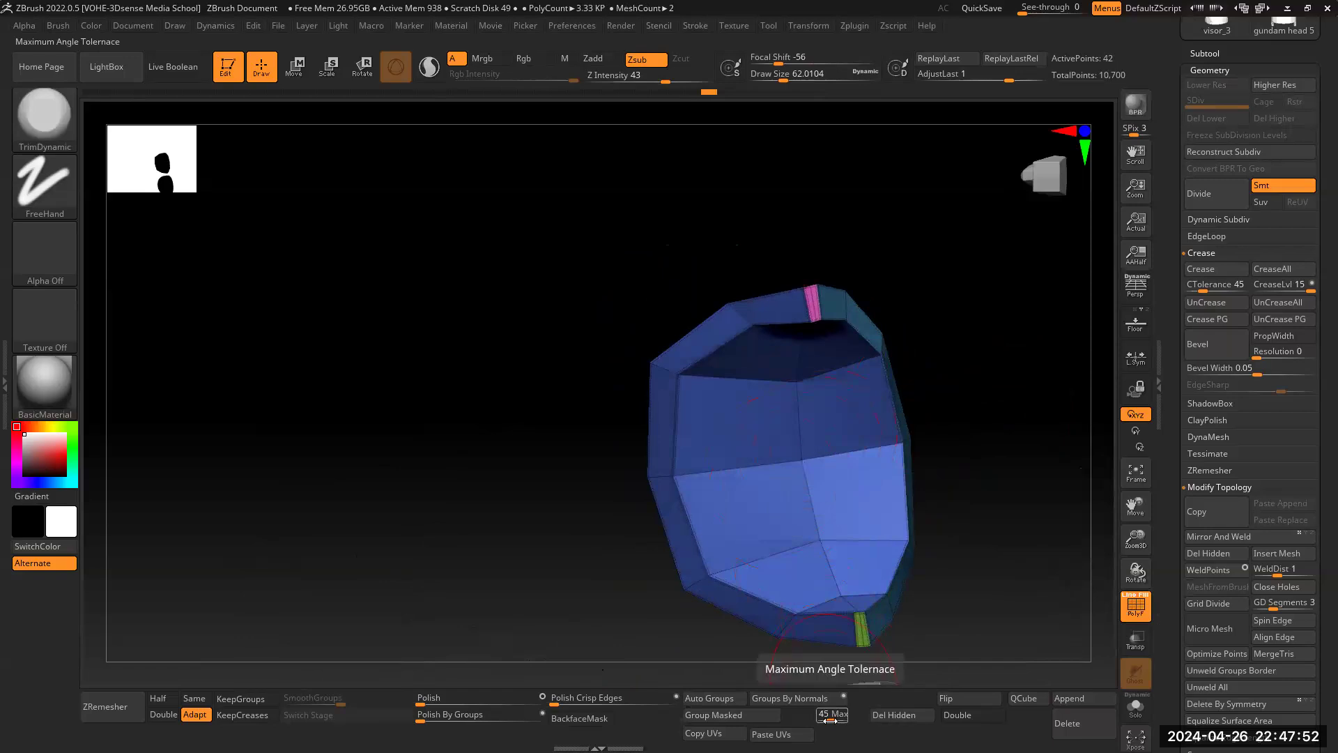
scroll(1171, 453, "down", 1)
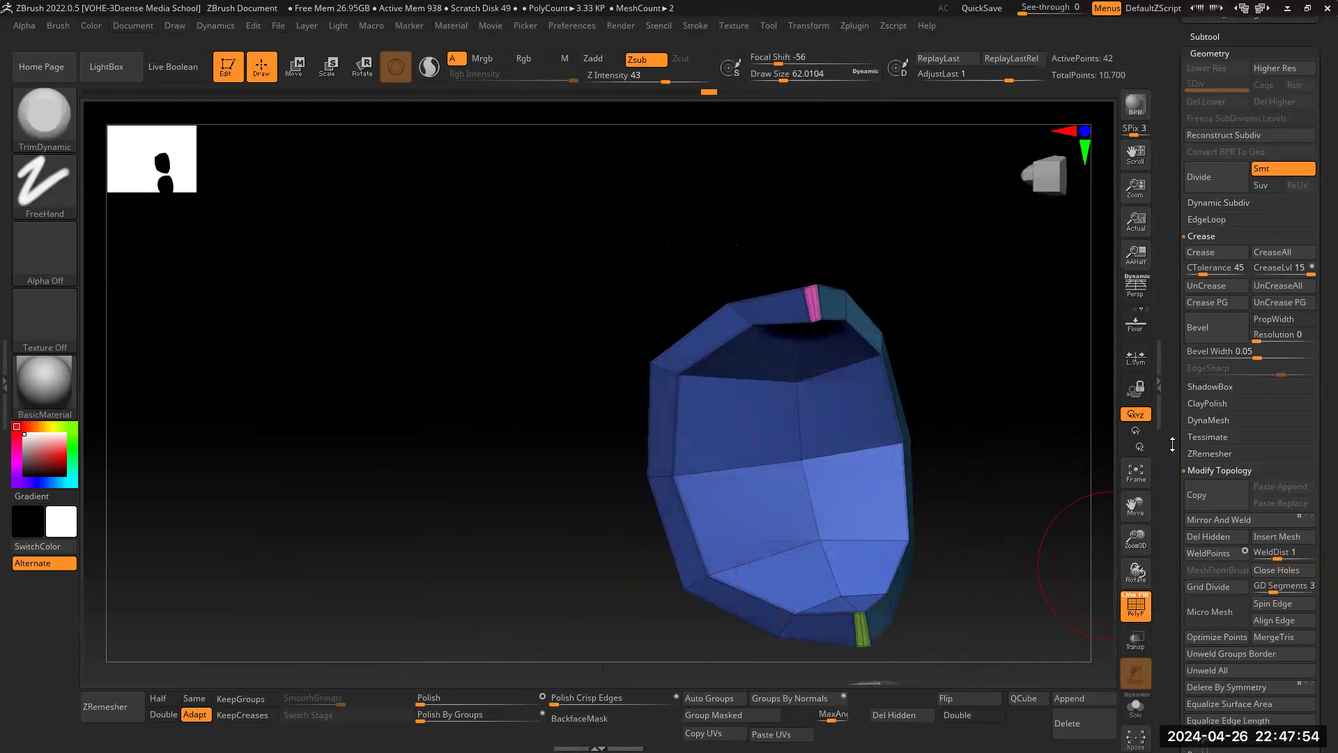
scroll(1166, 423, "down", 10)
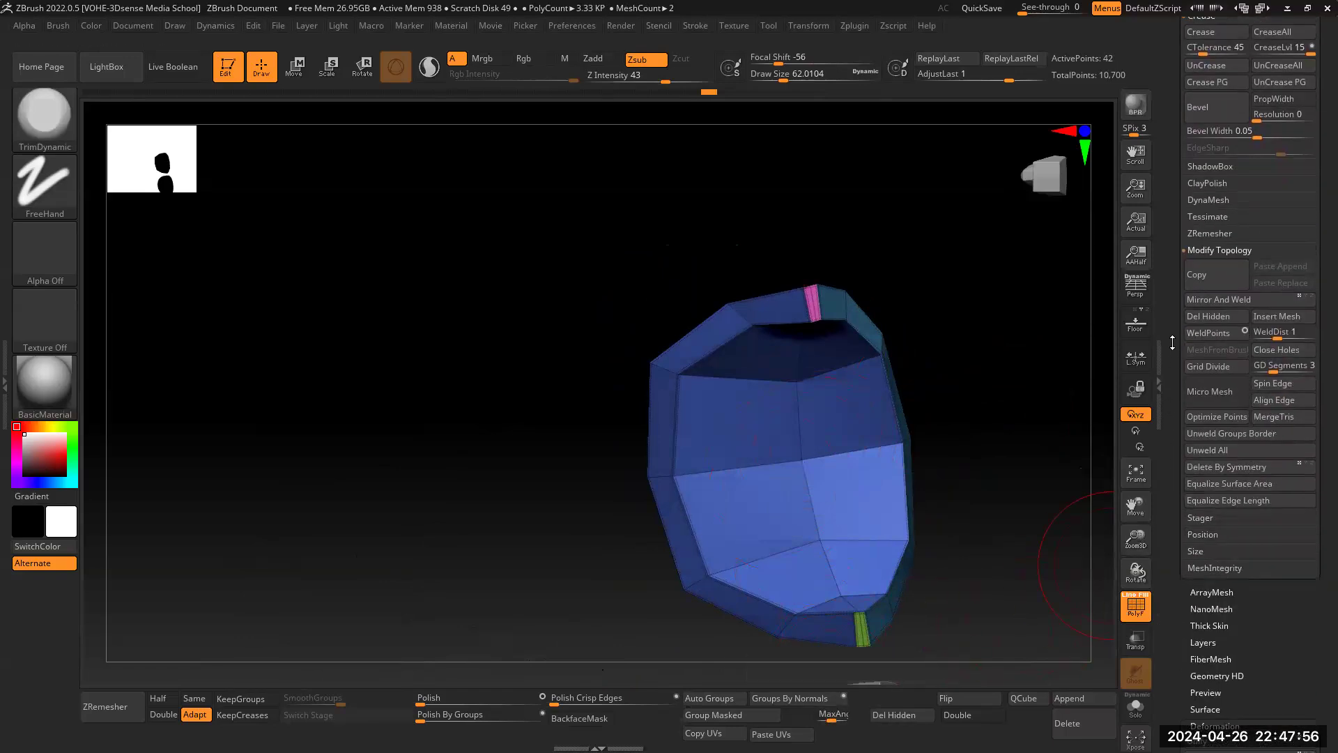
scroll(1169, 306, "up", 3)
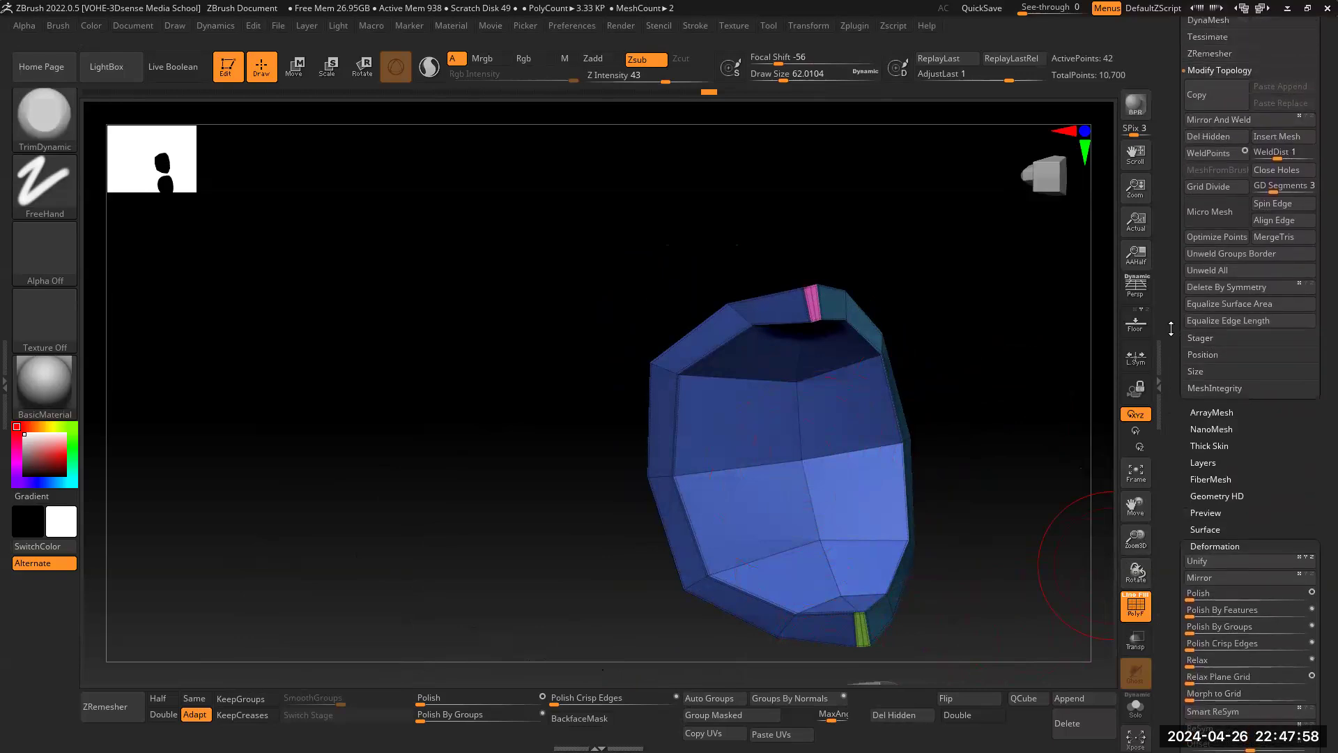
scroll(1177, 314, "down", 5)
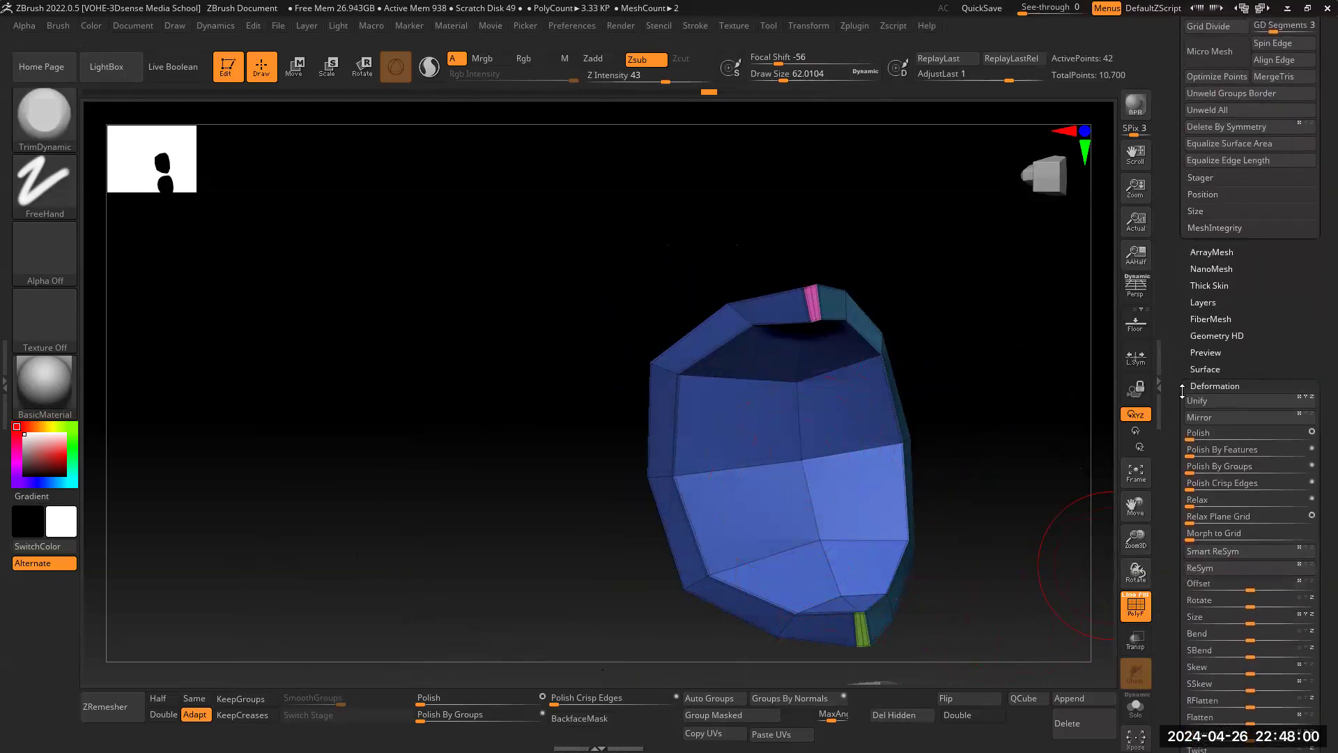
scroll(1177, 397, "down", 10)
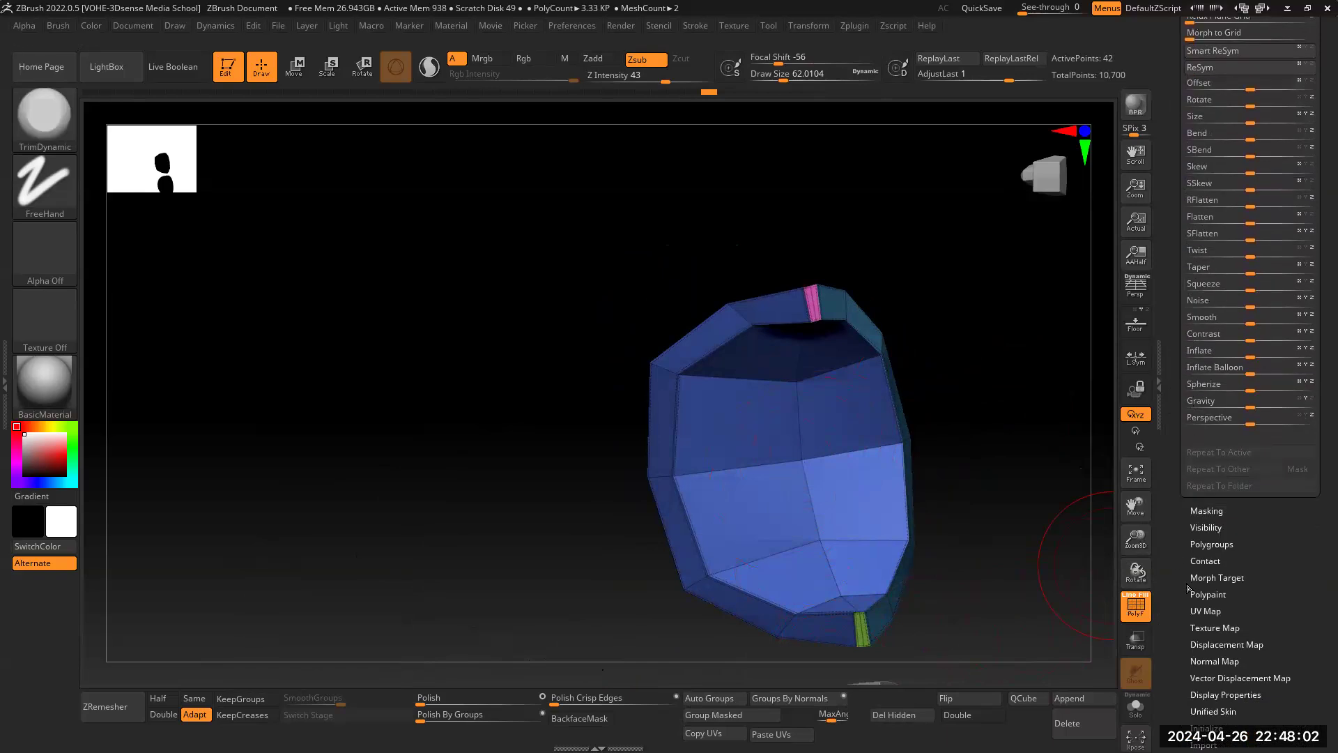
scroll(1188, 589, "down", 3)
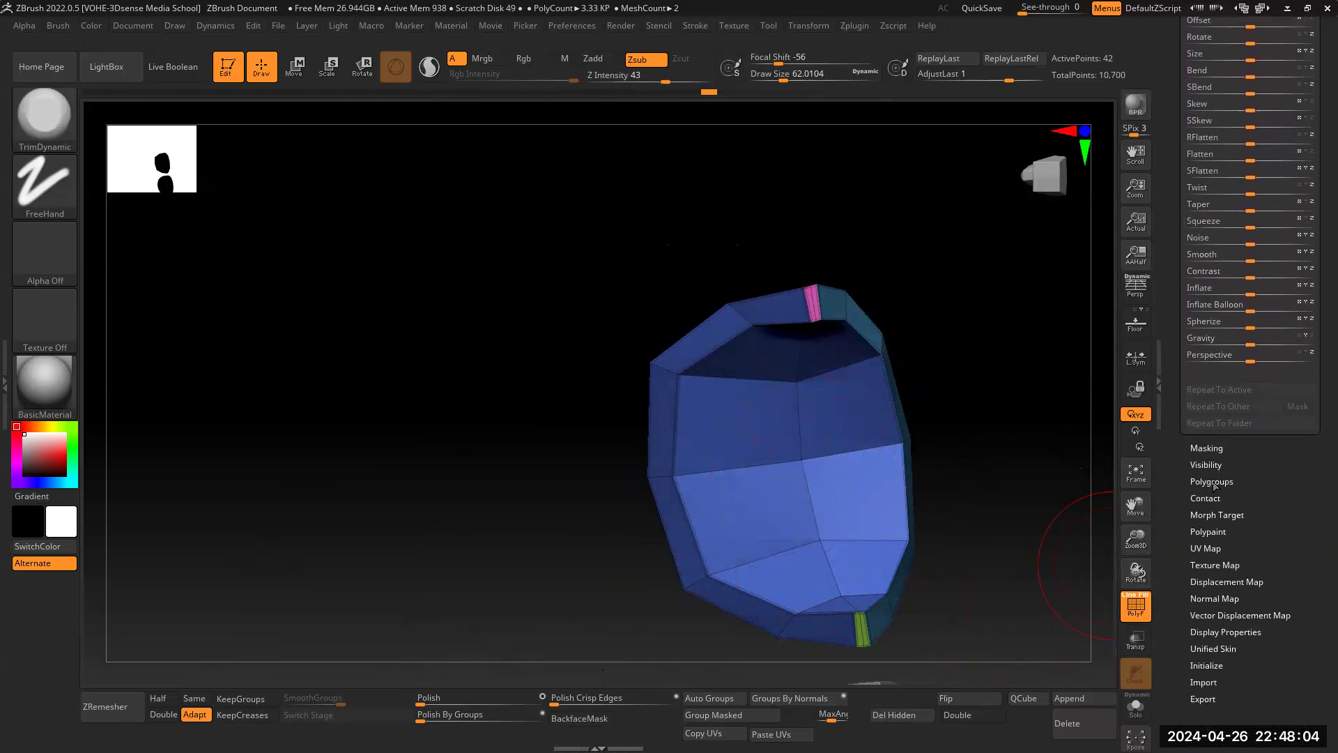
left_click(1213, 482)
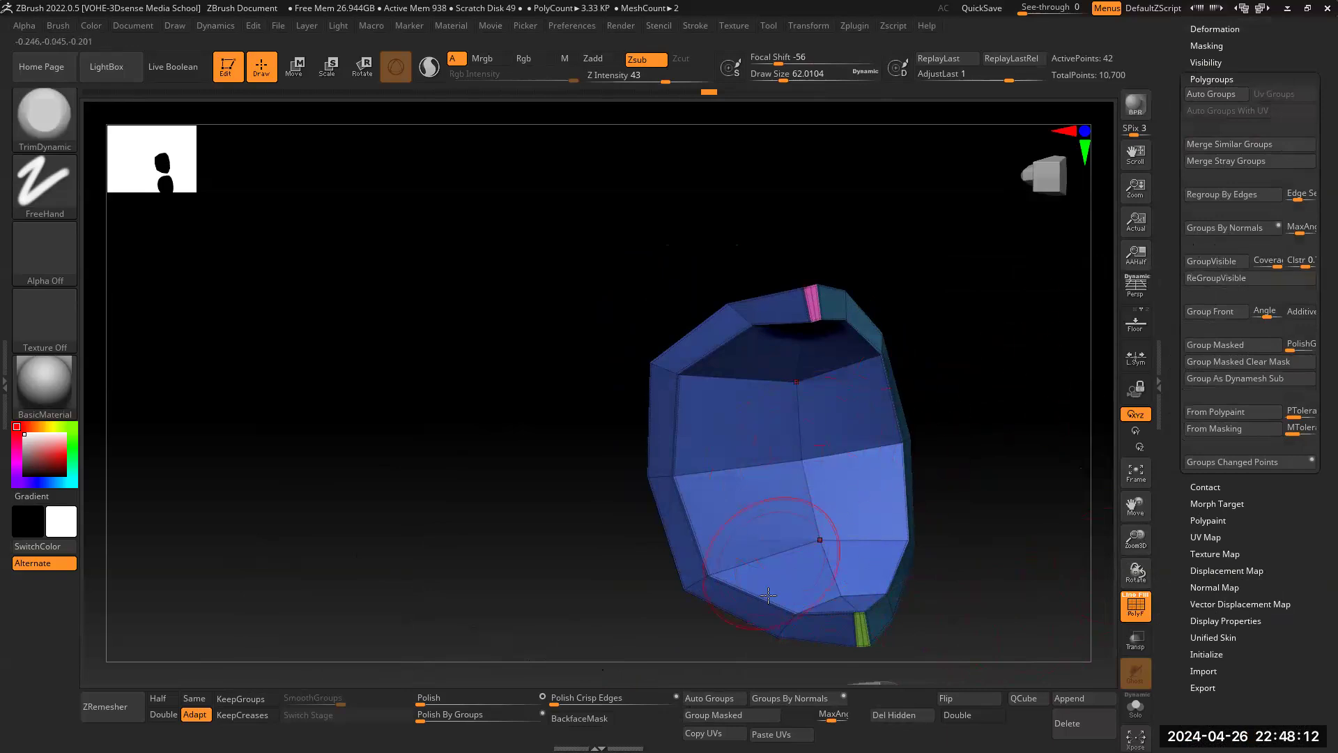
Step: Regroup the front shell's faces by normals with the maximum angle tolerance set to 18.8
mouse_move(831, 719)
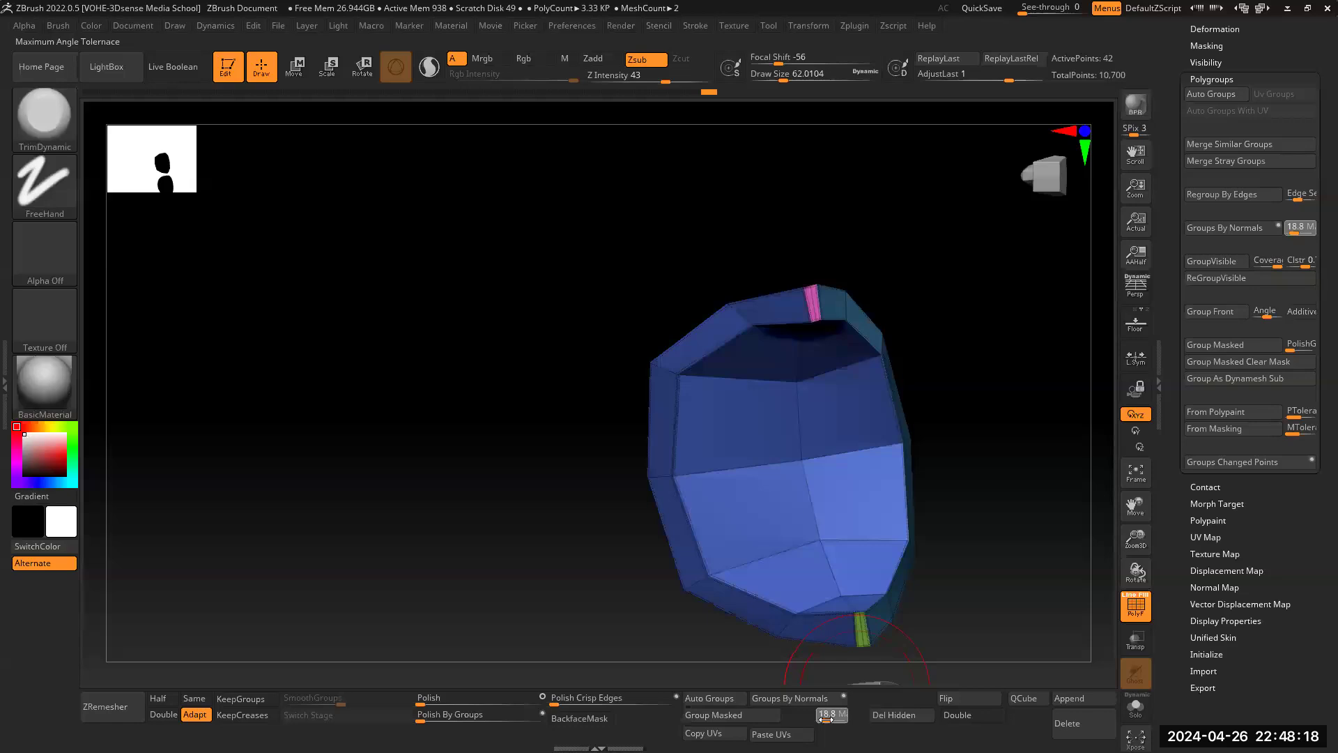
left_click(812, 698)
left_click_drag(1008, 460, 983, 530)
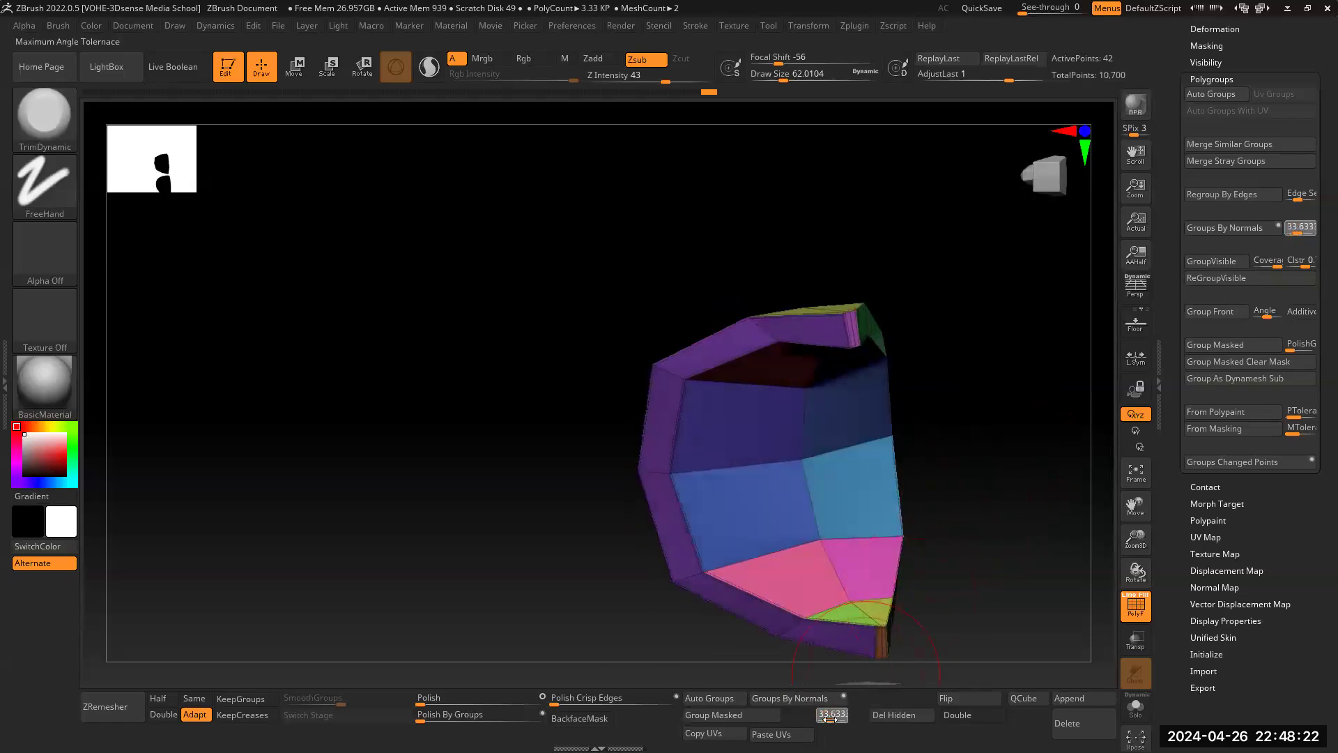
Step: Set the maximum angle tolerance to about 33.6 and regroup the shell's faces by normals
left_click(802, 702)
mouse_move(991, 439)
left_mouse_down()
mouse_move(1016, 463)
mouse_move(950, 499)
mouse_move(1006, 439)
left_mouse_up()
left_click_drag(1147, 512, 1143, 444)
left_click_drag(1049, 371, 1004, 349)
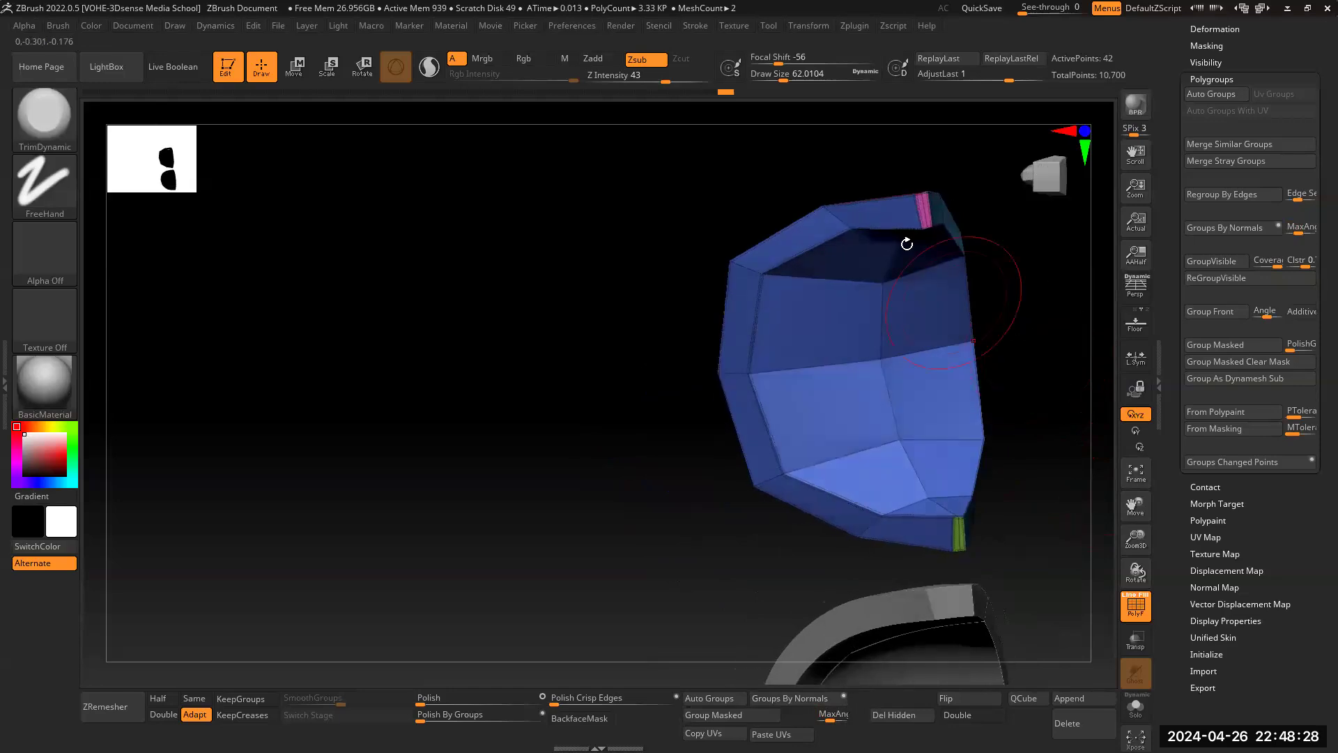
Step: Assign one shared polygroup to the front shell's rim faces with ZModeler's PolyGroup action targeting A Single Poly
key("b")
key("z")
key("m")
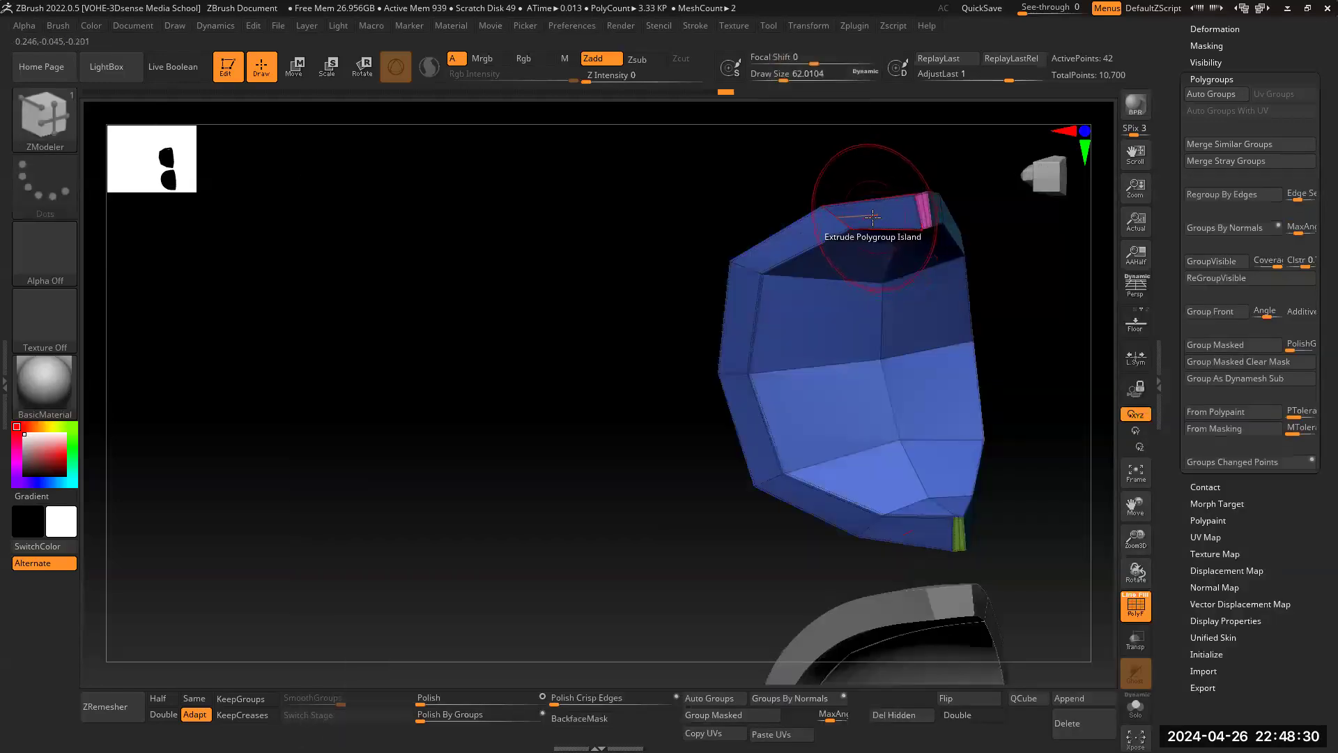
key("space")
left_click(830, 279)
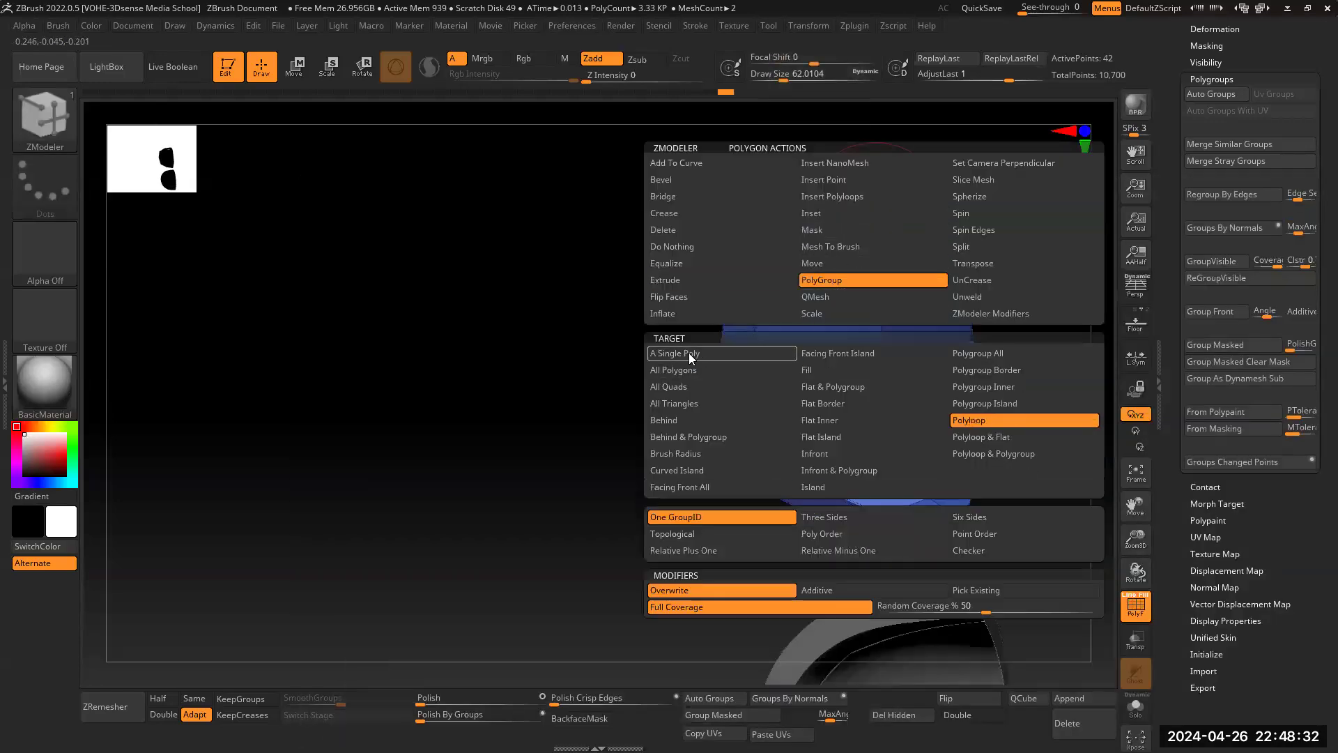
left_click(711, 354)
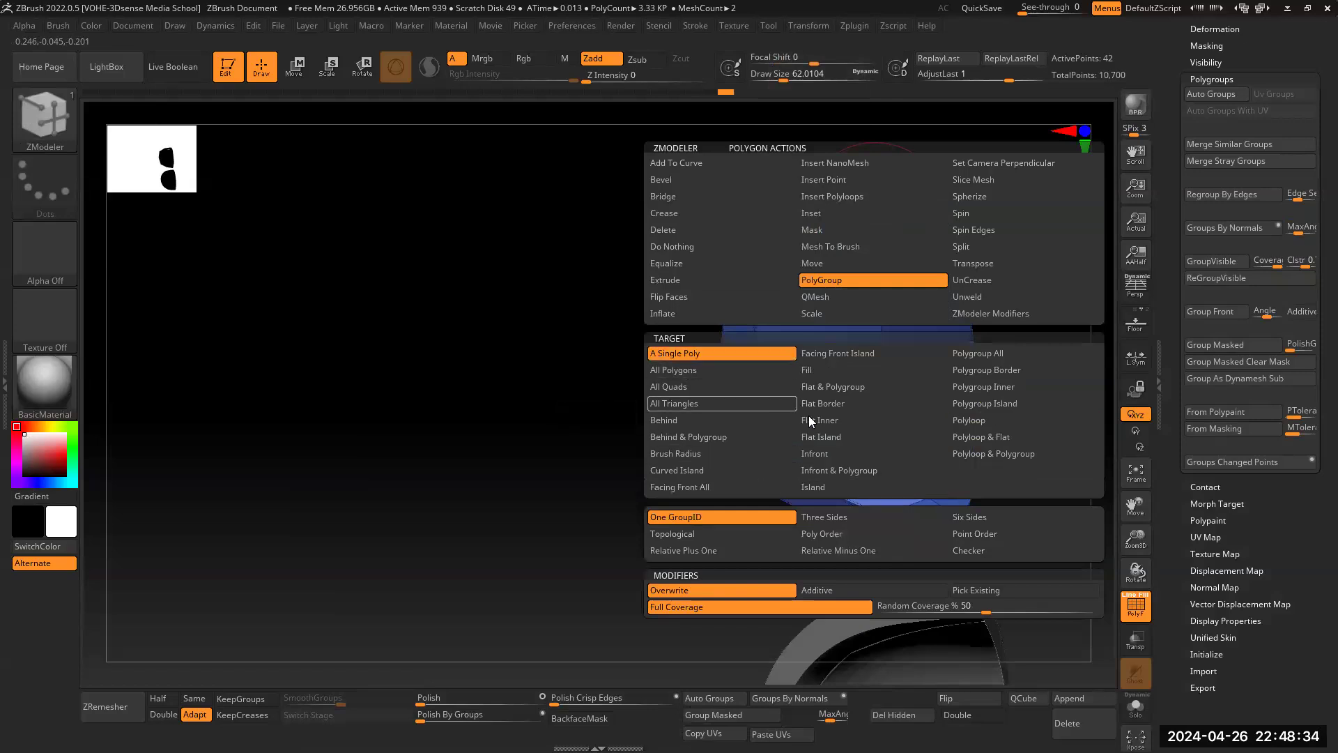
left_click(879, 213)
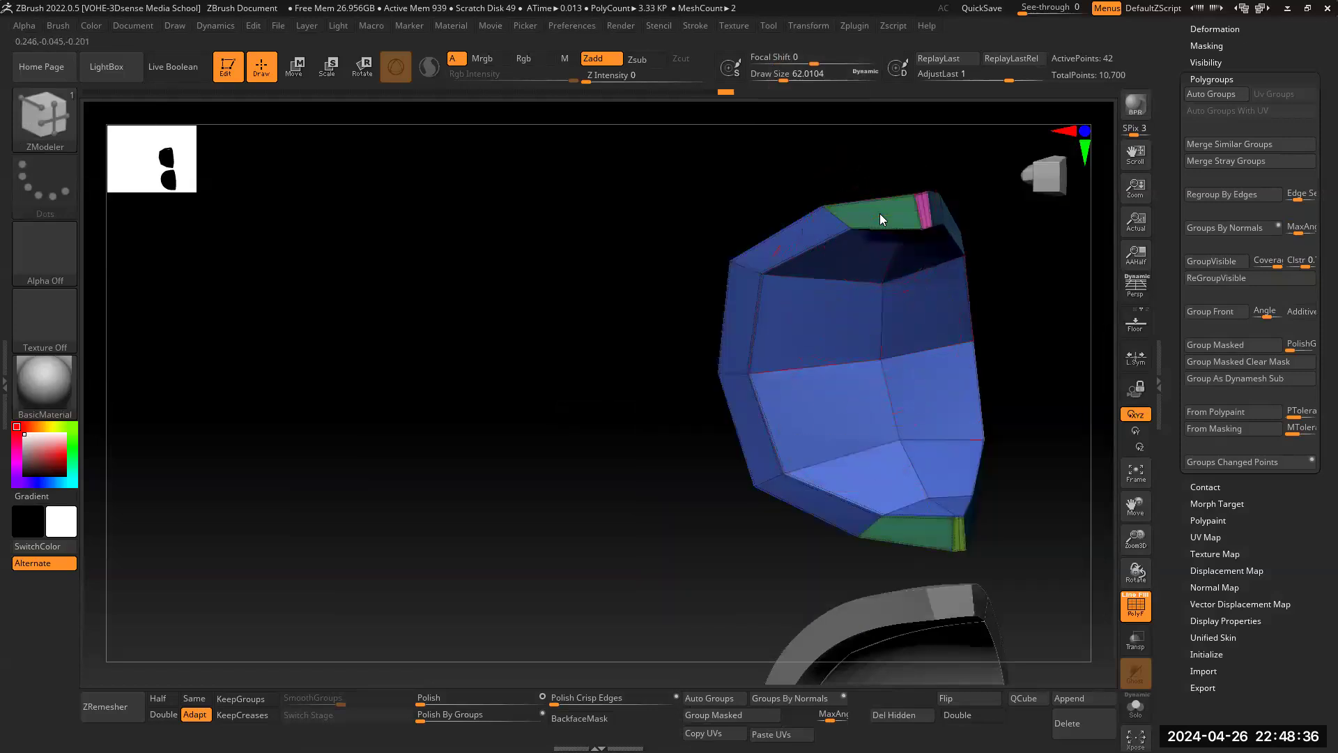
left_click(809, 235)
left_click(745, 311)
mouse_move(1024, 358)
left_mouse_down()
mouse_move(1025, 424)
mouse_move(893, 285)
left_mouse_up()
left_click_drag(675, 290, 830, 383)
left_click_drag(939, 370, 976, 272)
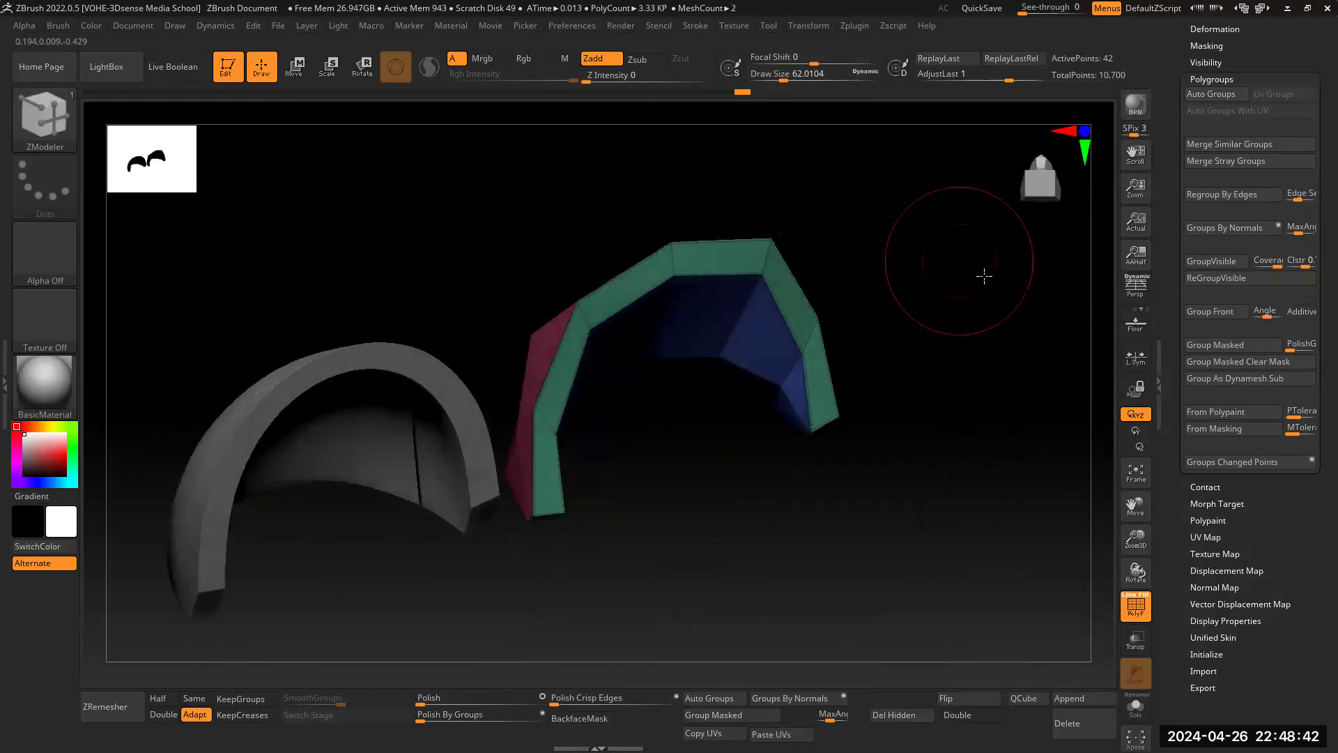
Step: Open the Geometry settings and examine the regrouped shell beside the smooth visor from the front and underneath
left_click_drag(1168, 270, 1172, 450)
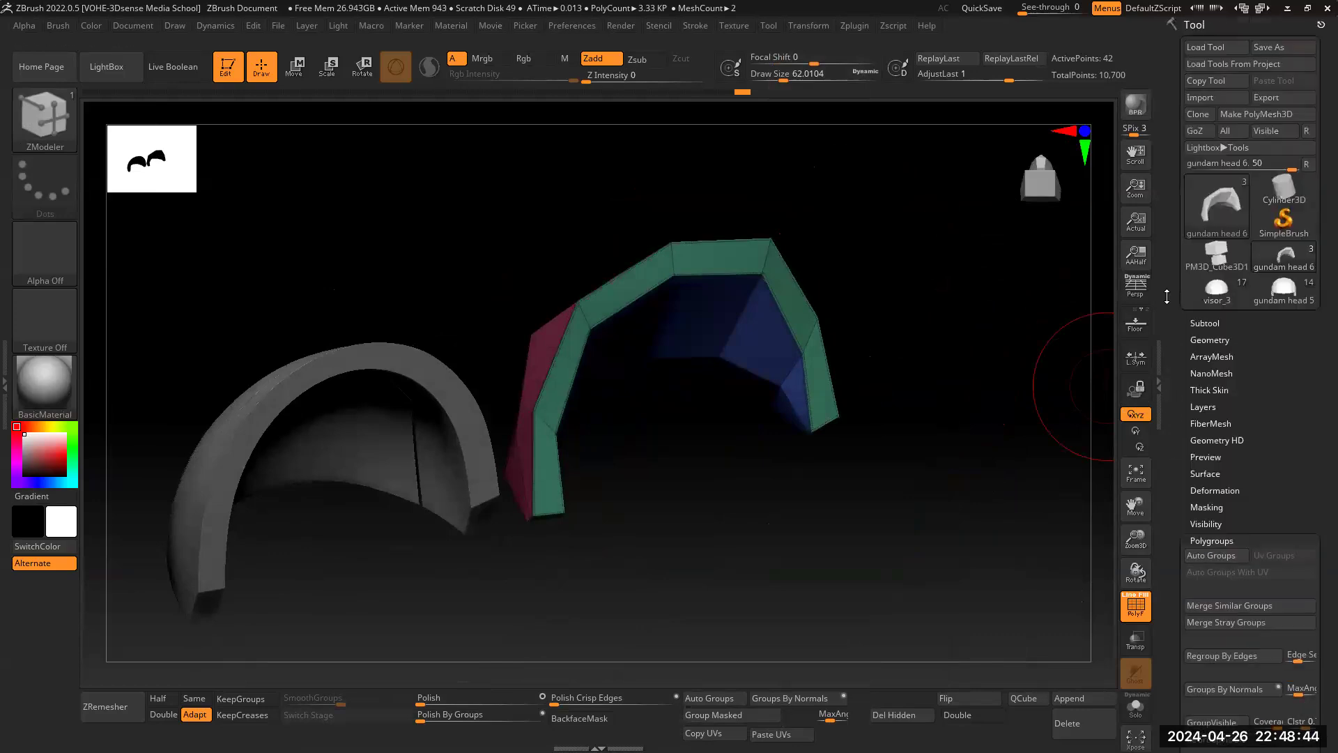
left_click(1194, 340)
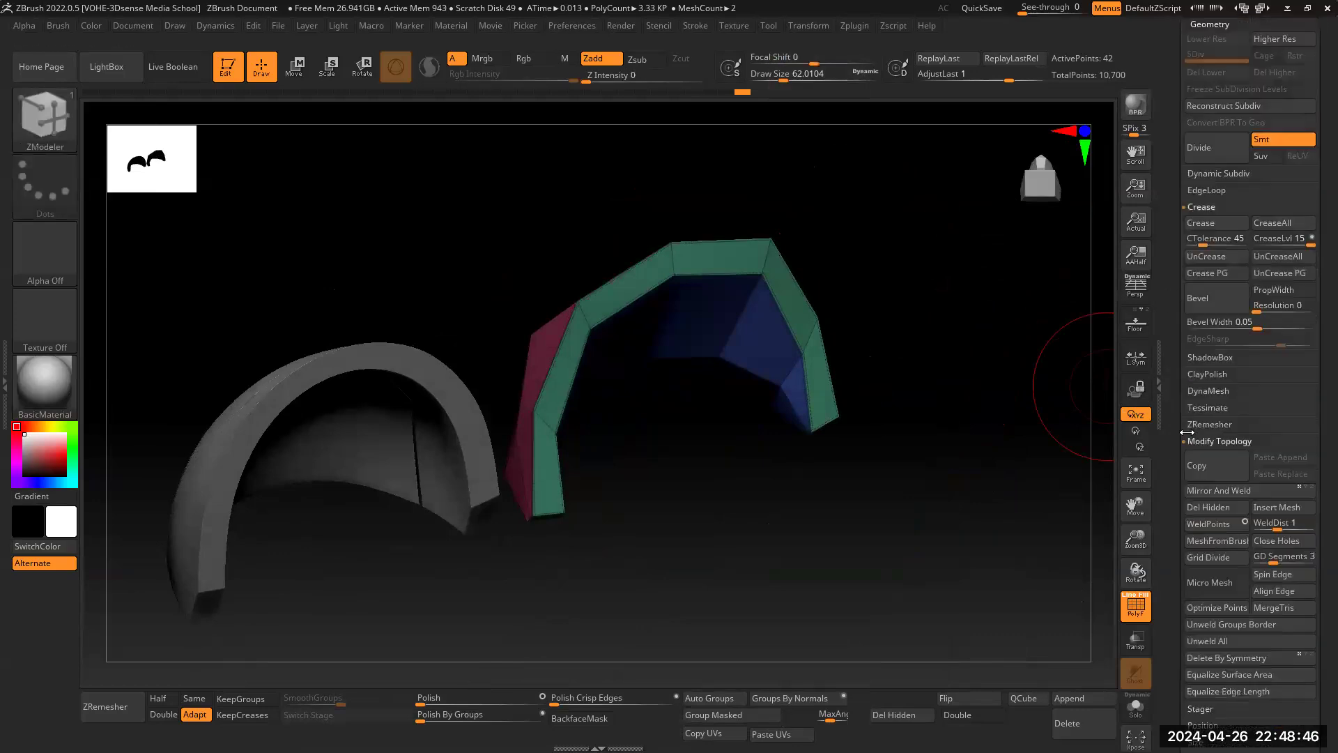
scroll(1174, 515, "down", 2)
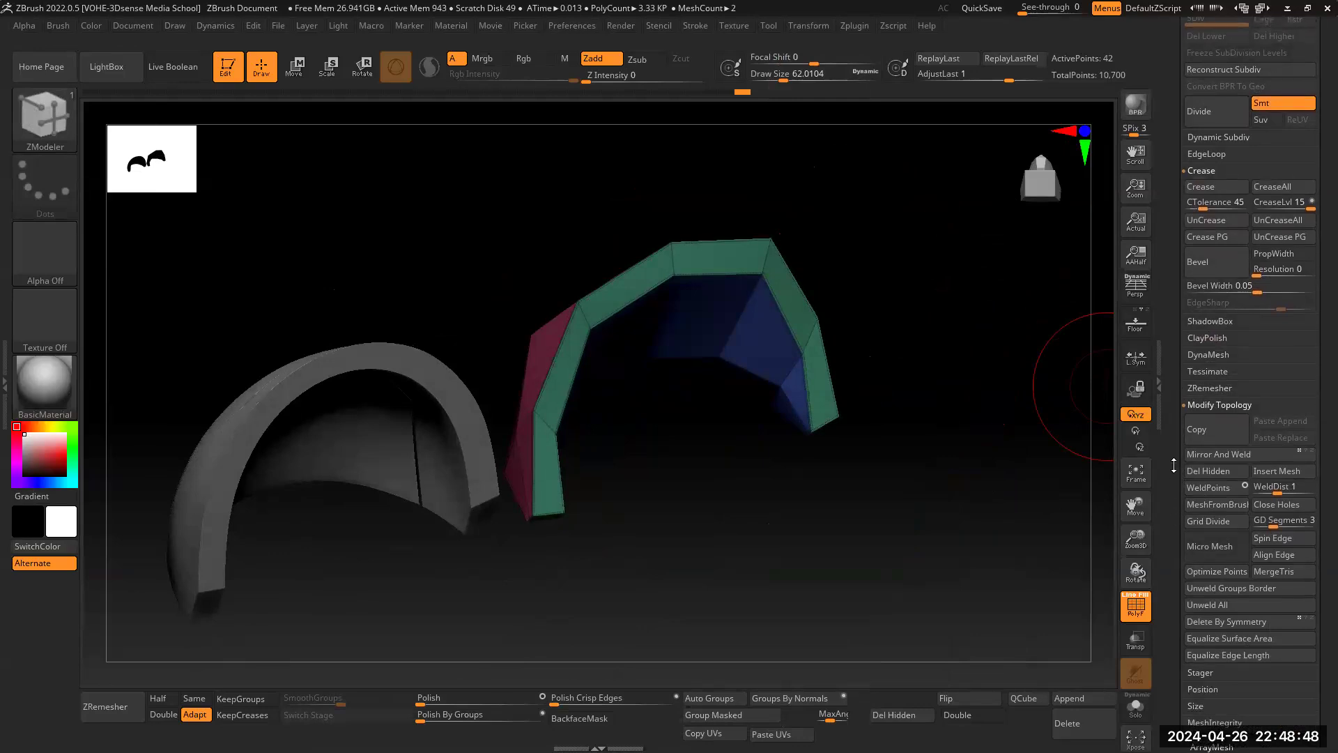
left_click_drag(917, 335, 968, 405)
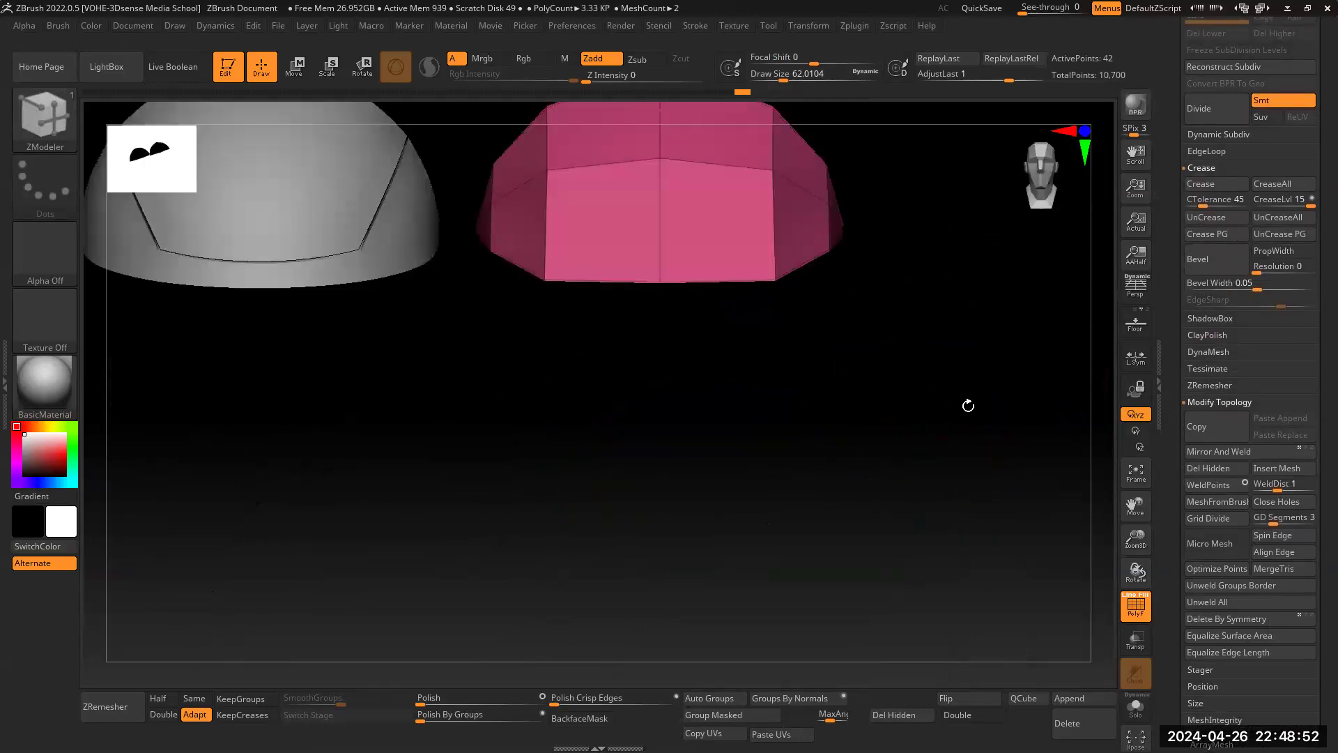
left_click_drag(1144, 543, 1182, 587)
left_click_drag(931, 444, 852, 394)
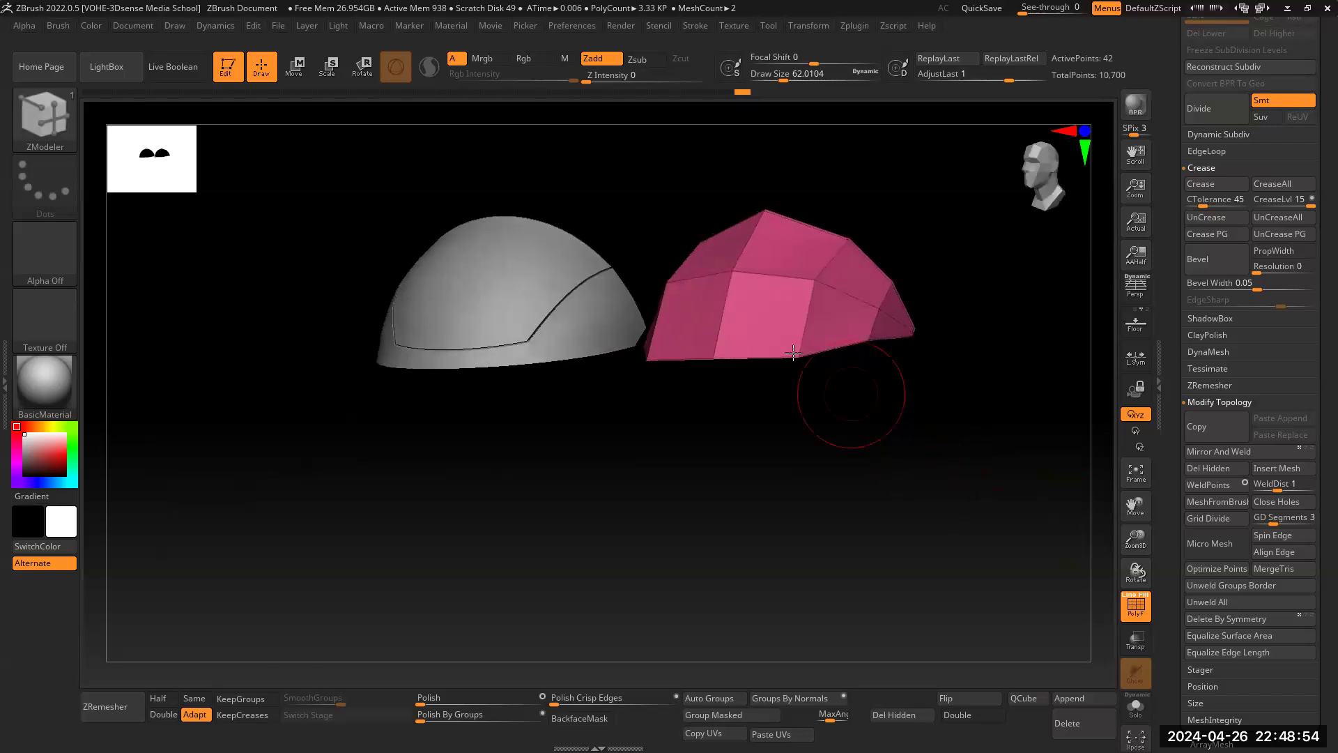
left_click_drag(893, 434, 888, 469)
Step: Transpose the shell's rim with ZModeler's Polygroup Island target and shift it by about 0.0189
key("b")
key("z")
key("m")
key("space")
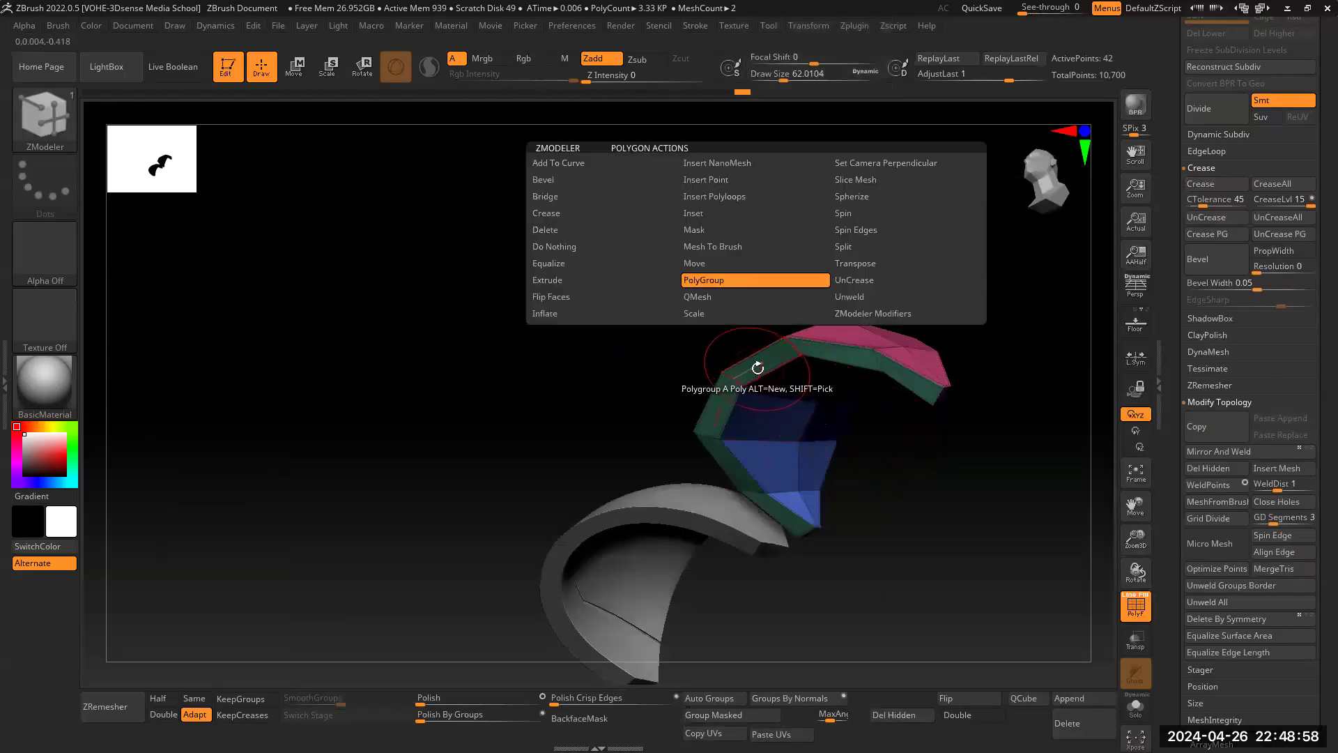
left_click(852, 262)
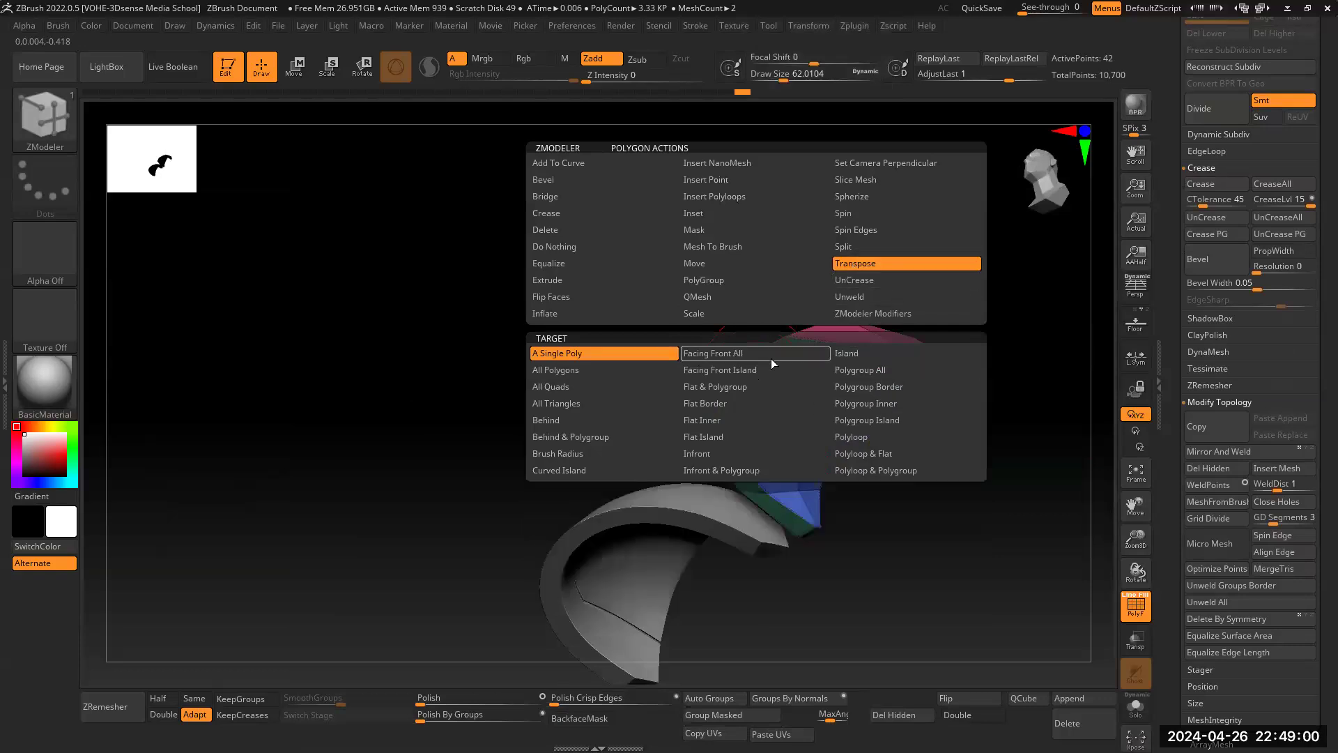
left_click(872, 421)
left_click_drag(971, 501, 911, 418)
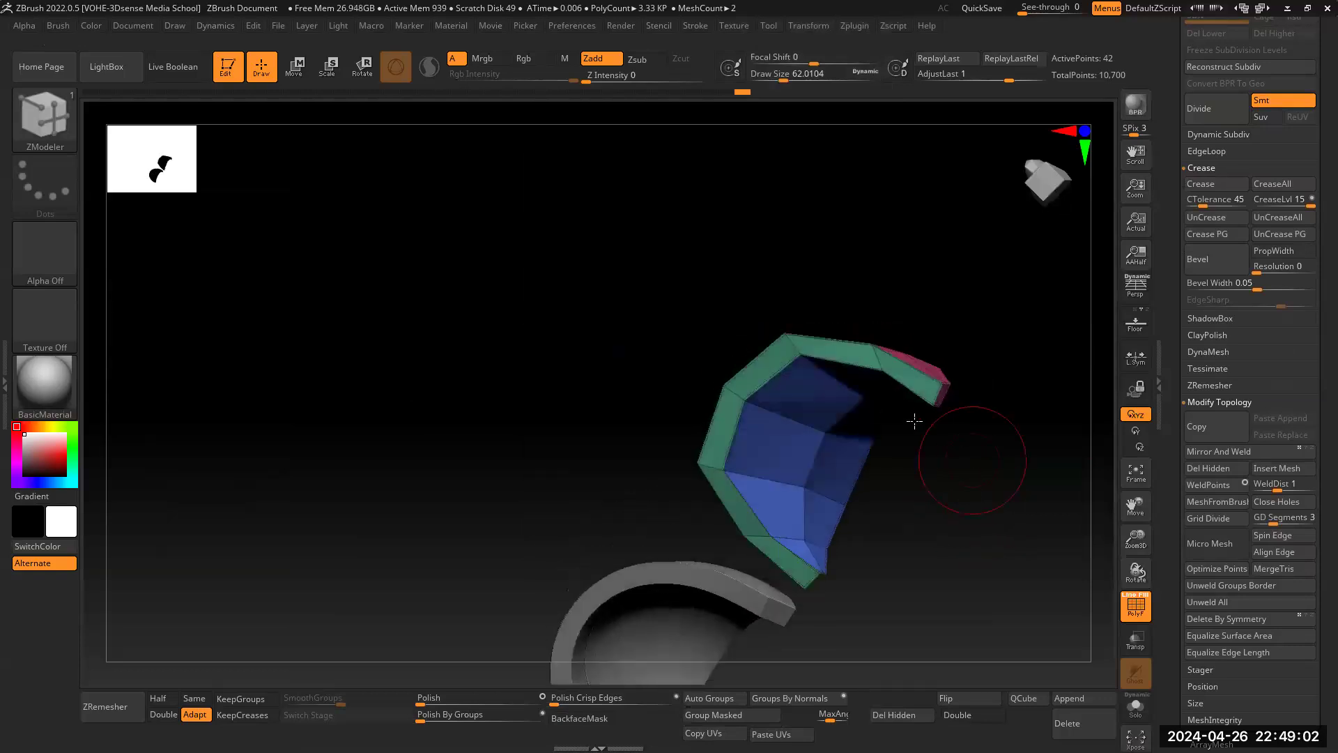
left_click_drag(834, 268, 782, 339)
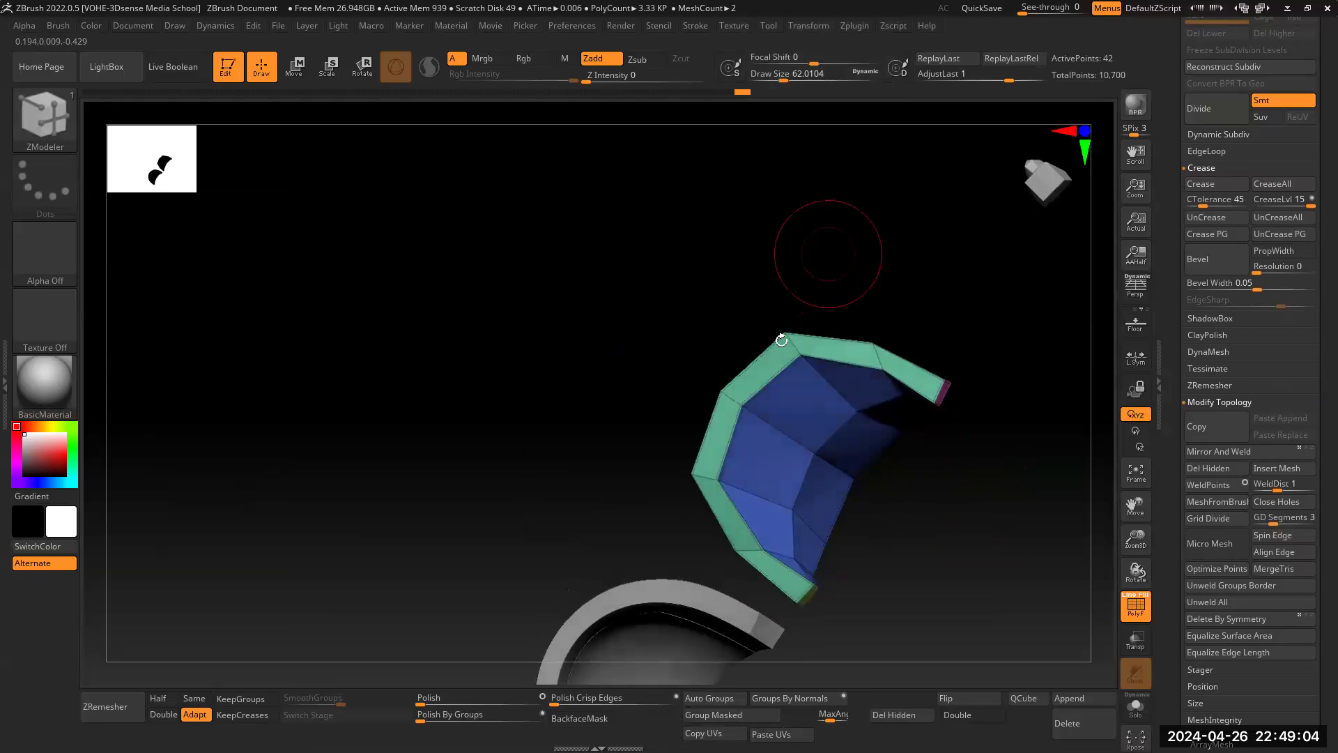
left_click(759, 374)
left_click_drag(944, 274, 775, 456)
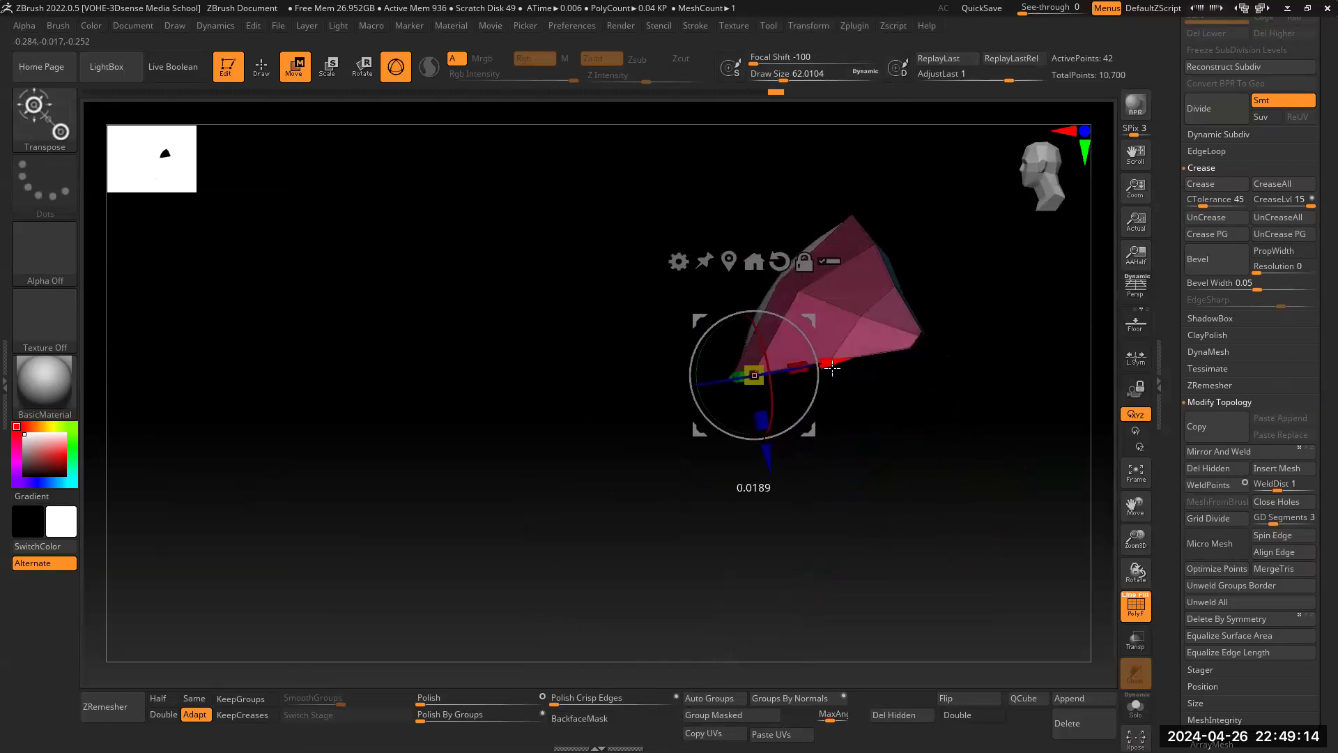
Step: Examine the shifted rim's shape from underneath and from the side
left_click_drag(984, 460, 969, 330)
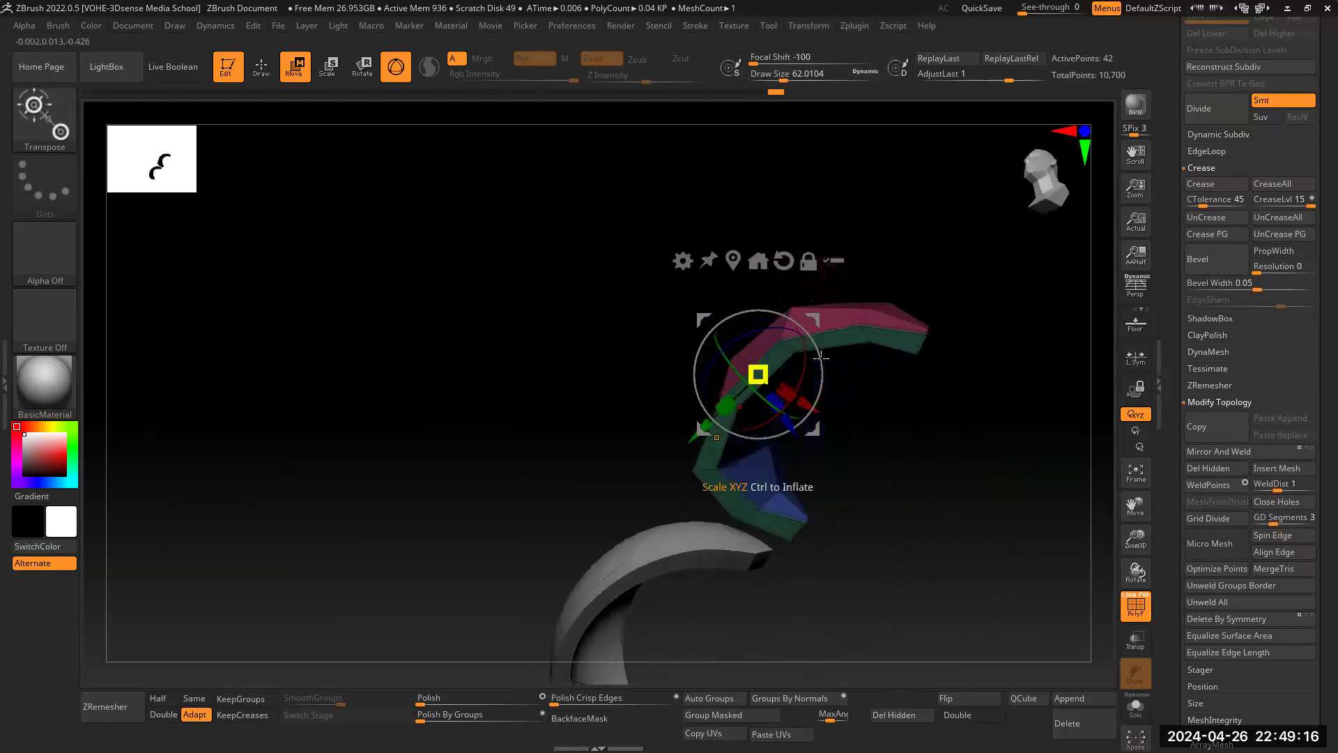
left_click_drag(980, 472, 821, 456)
left_click_drag(902, 450, 830, 347)
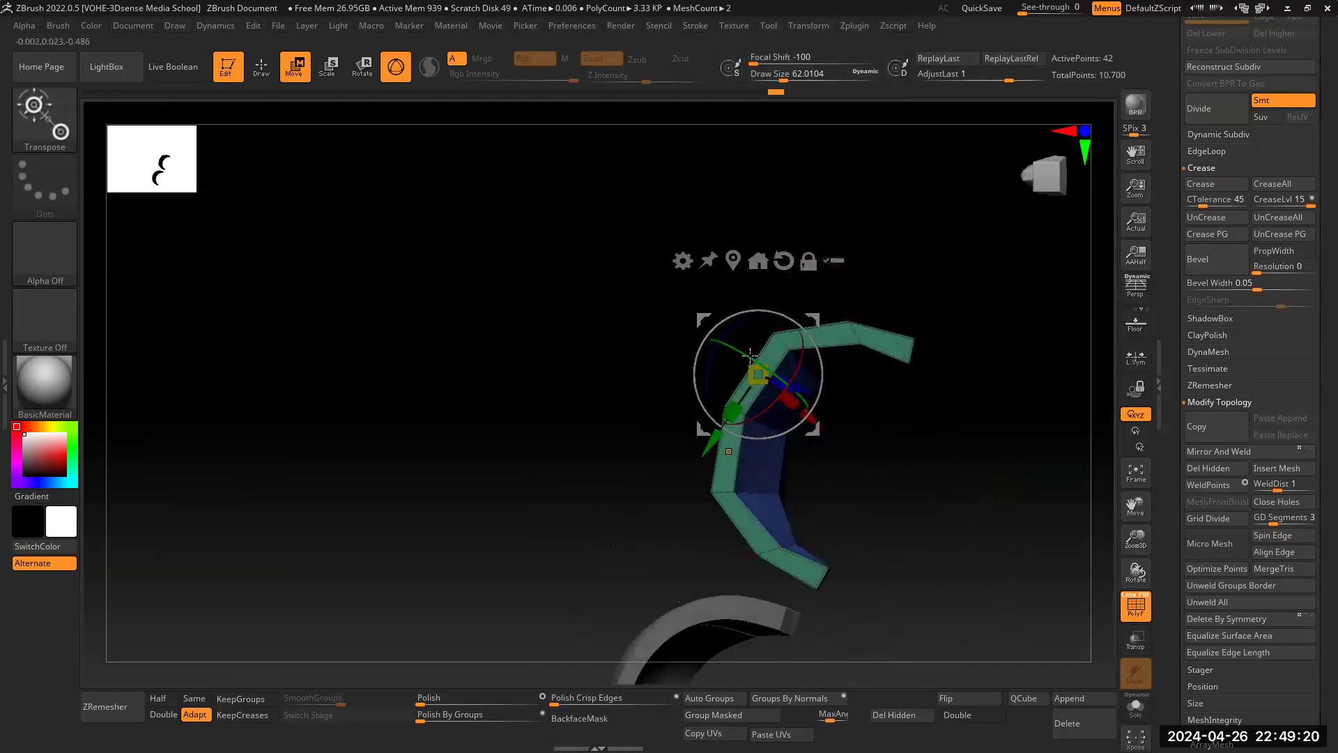
left_click_drag(905, 463, 957, 497)
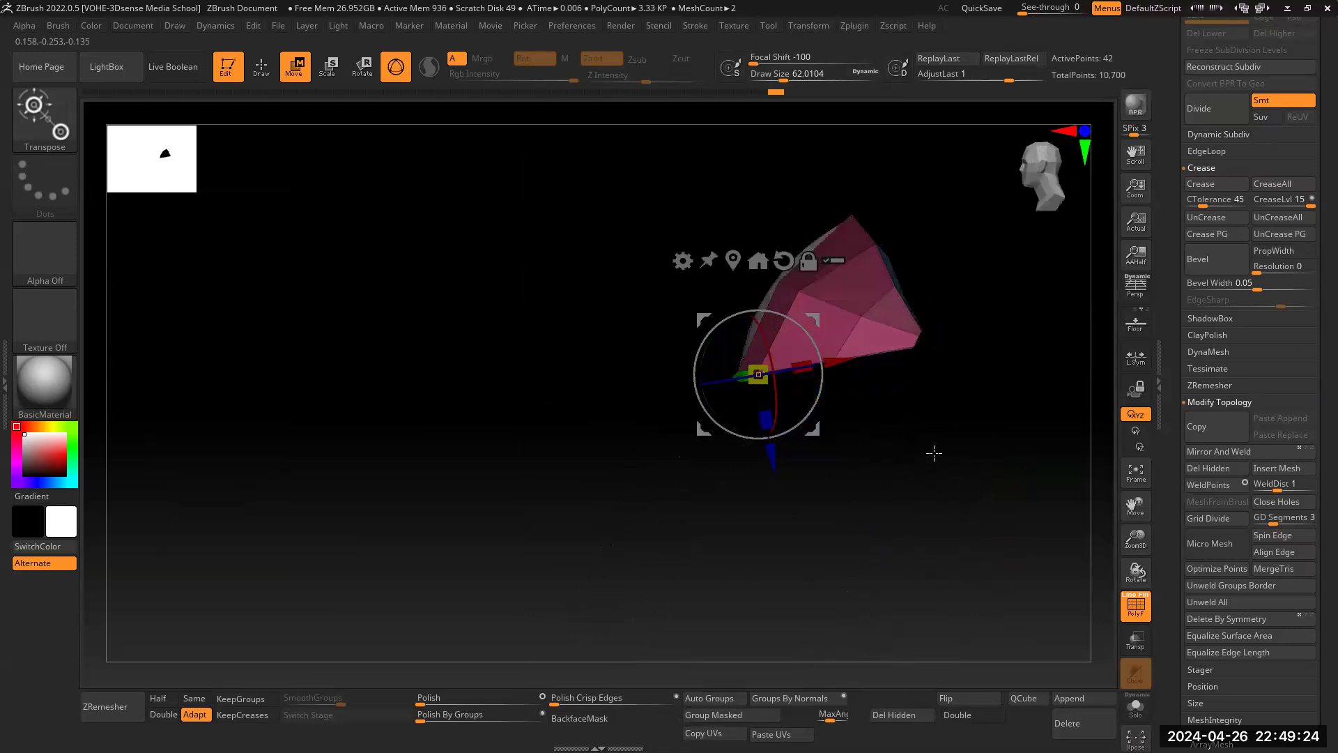
left_click_drag(934, 453, 880, 336)
left_click_drag(921, 460, 894, 315)
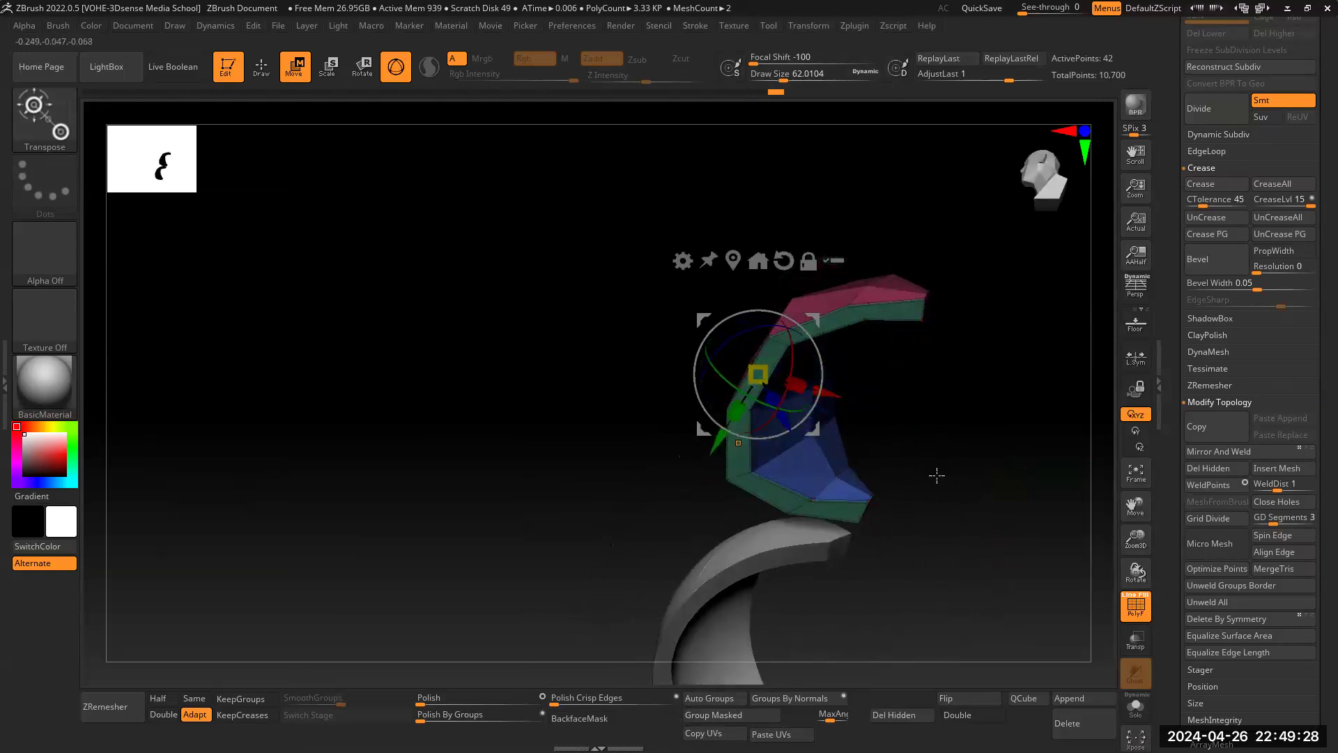
left_click_drag(958, 474, 941, 535)
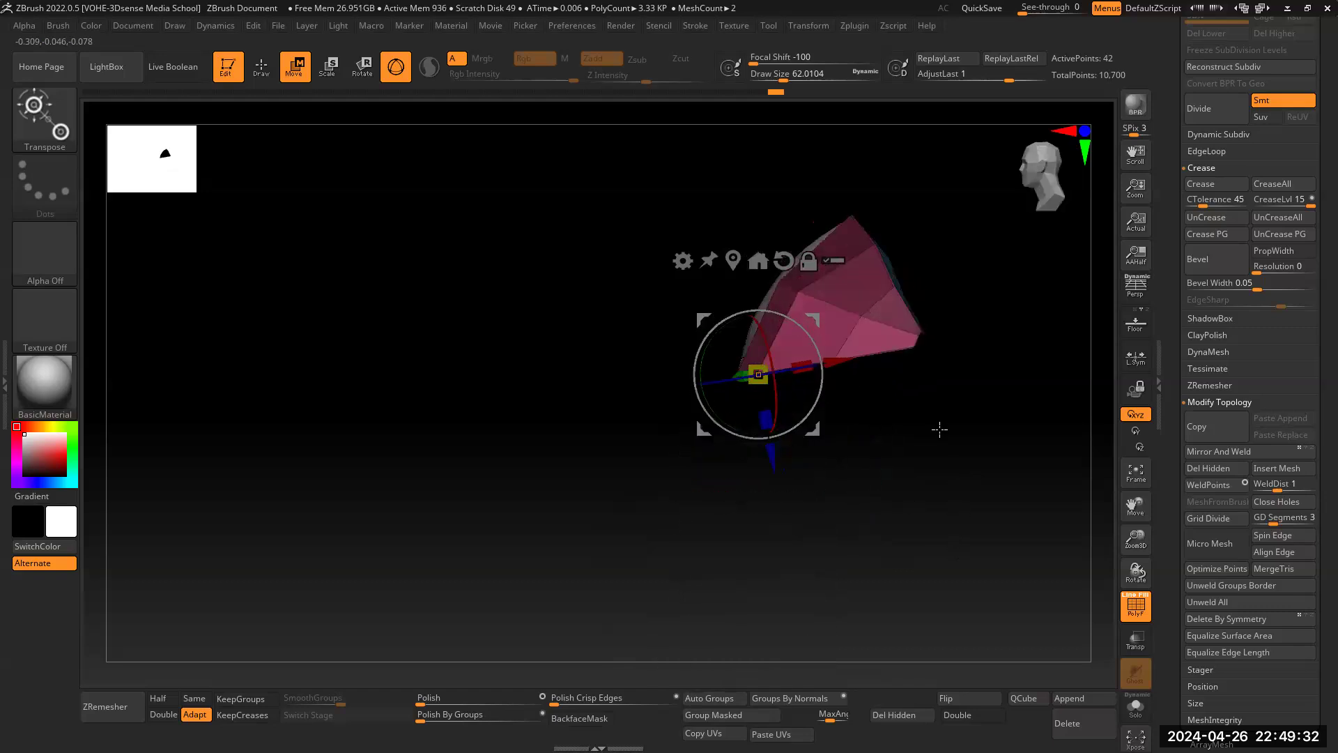
Step: Realign the gizmo to the shell's axes and move the rim about 0.0124 along the front-to-back axis
left_click_drag(939, 429, 995, 427, "shift")
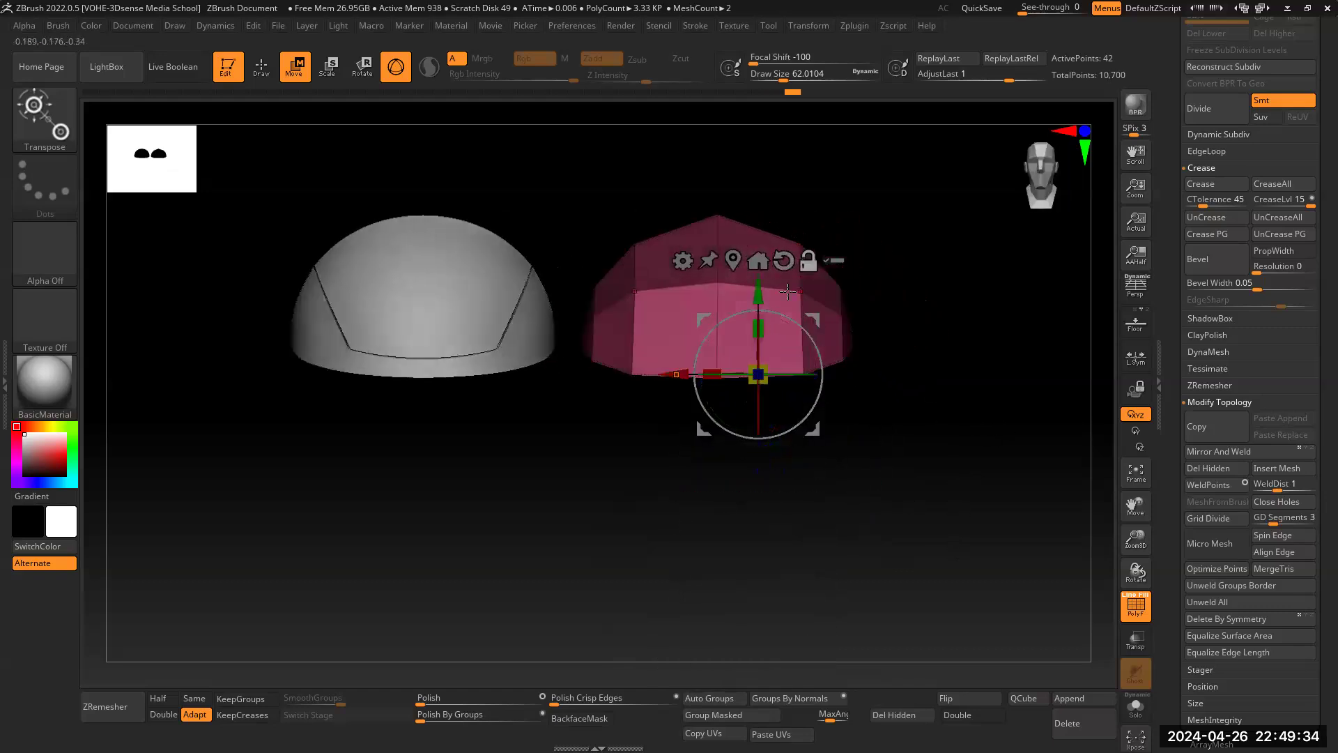
left_click_drag(904, 426, 957, 358)
left_click_drag(846, 483, 851, 389)
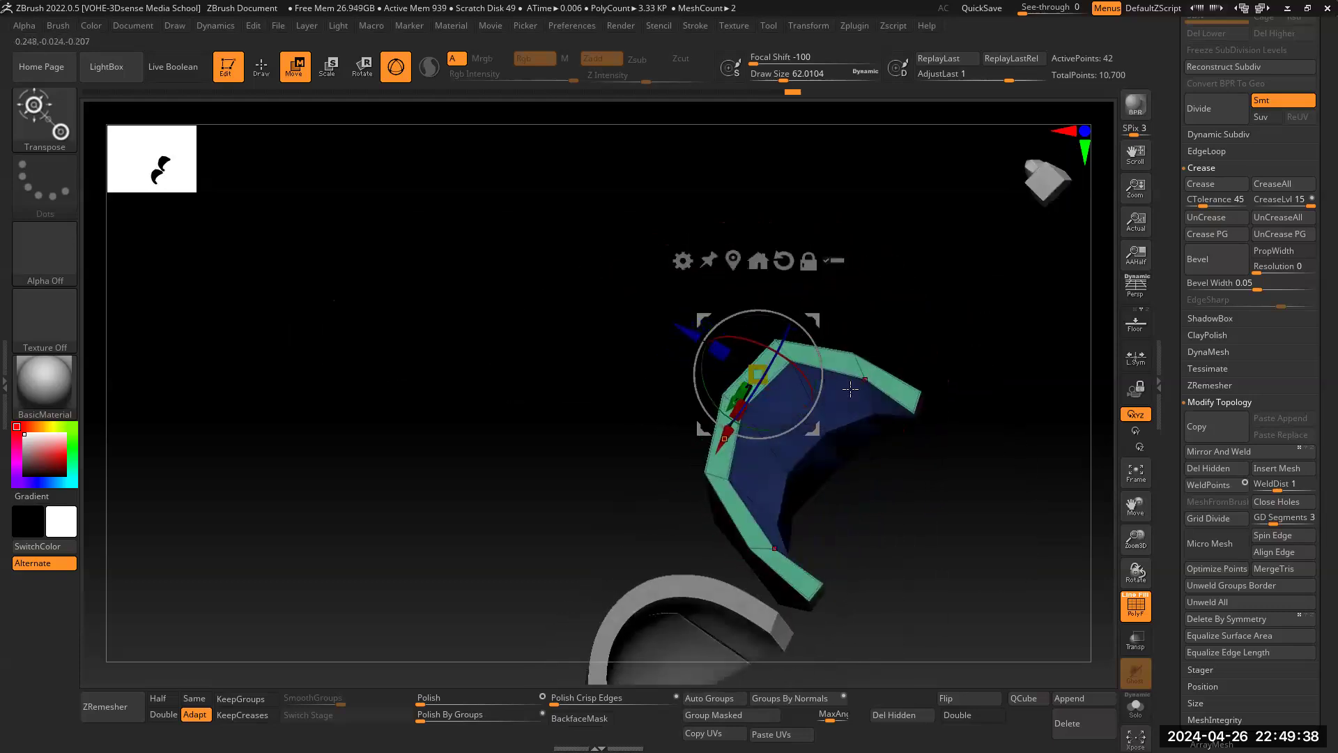
left_click_drag(956, 272, 906, 494)
left_click_drag(779, 404, 816, 447)
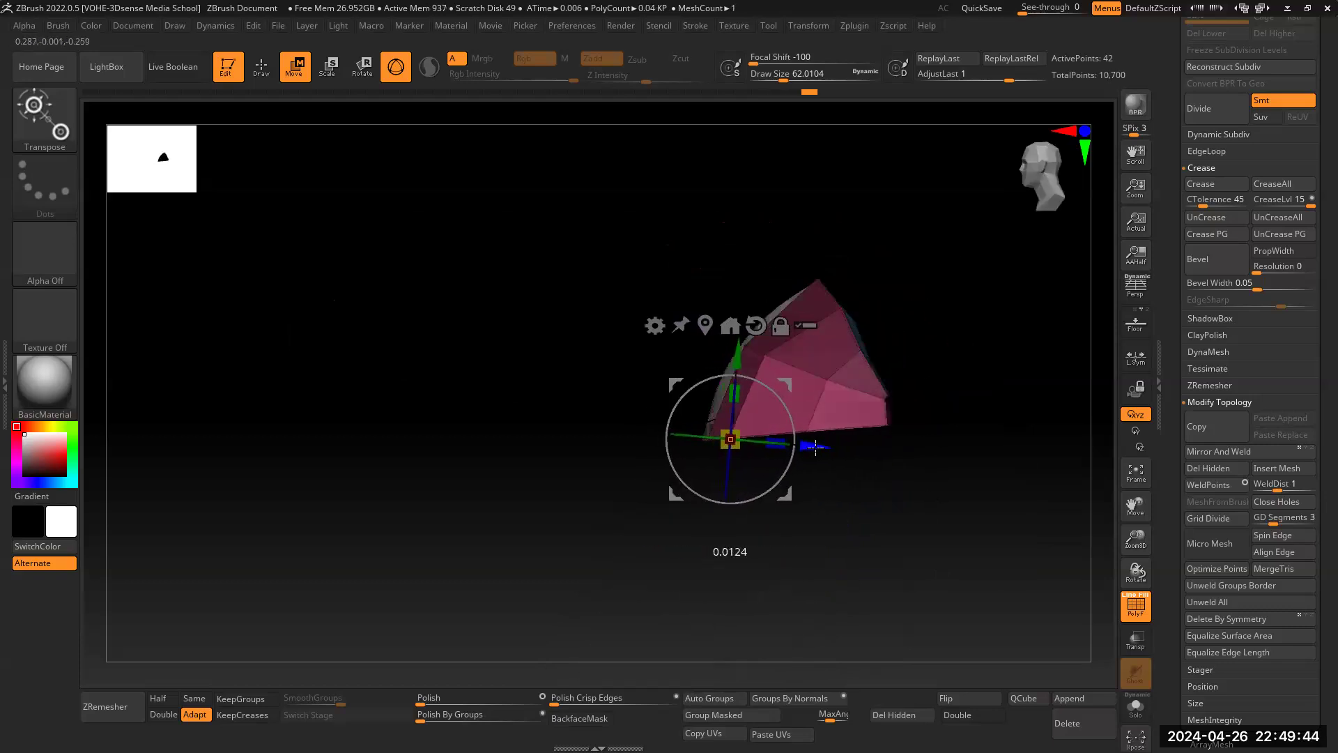
left_click_drag(936, 459, 925, 472)
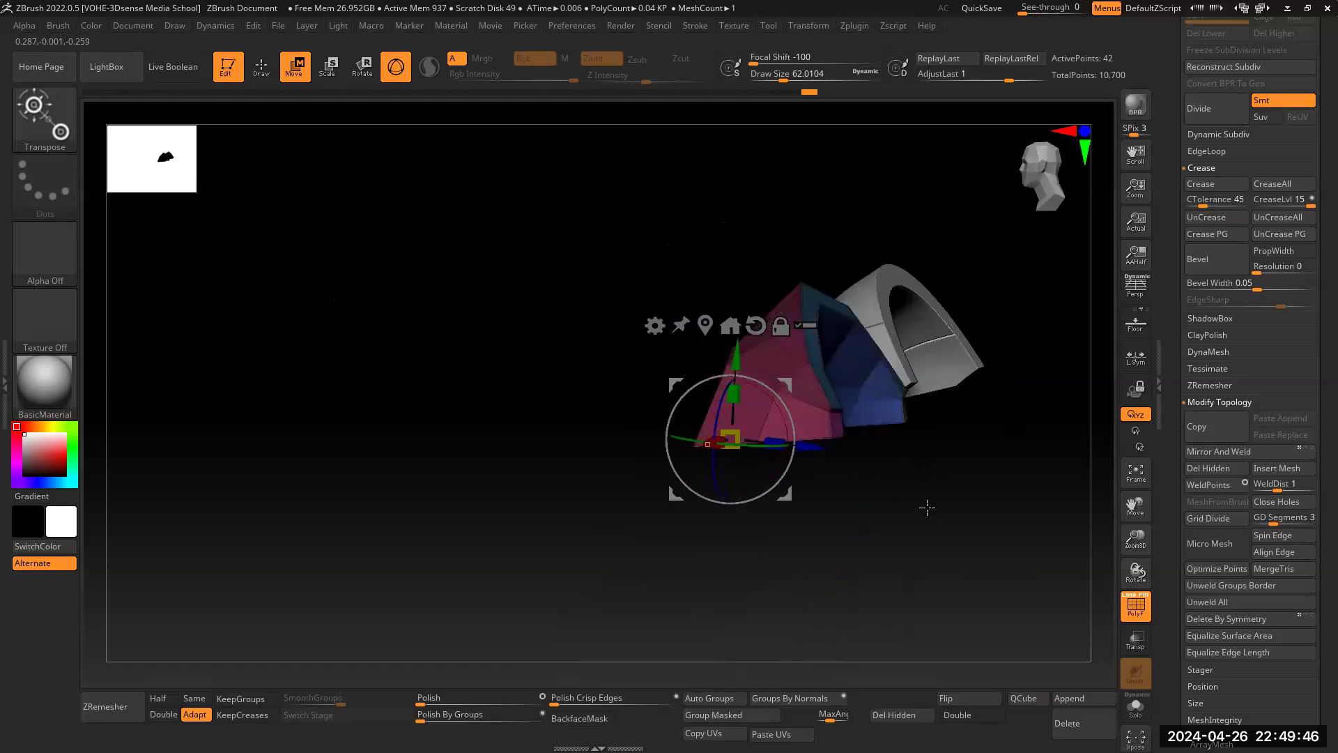
Step: Transpose the rim island again, reset the gizmo's orientation, and tilt it about -57 degrees to follow the rim's slope while adjusting the rim
key("b")
key("z")
key("m")
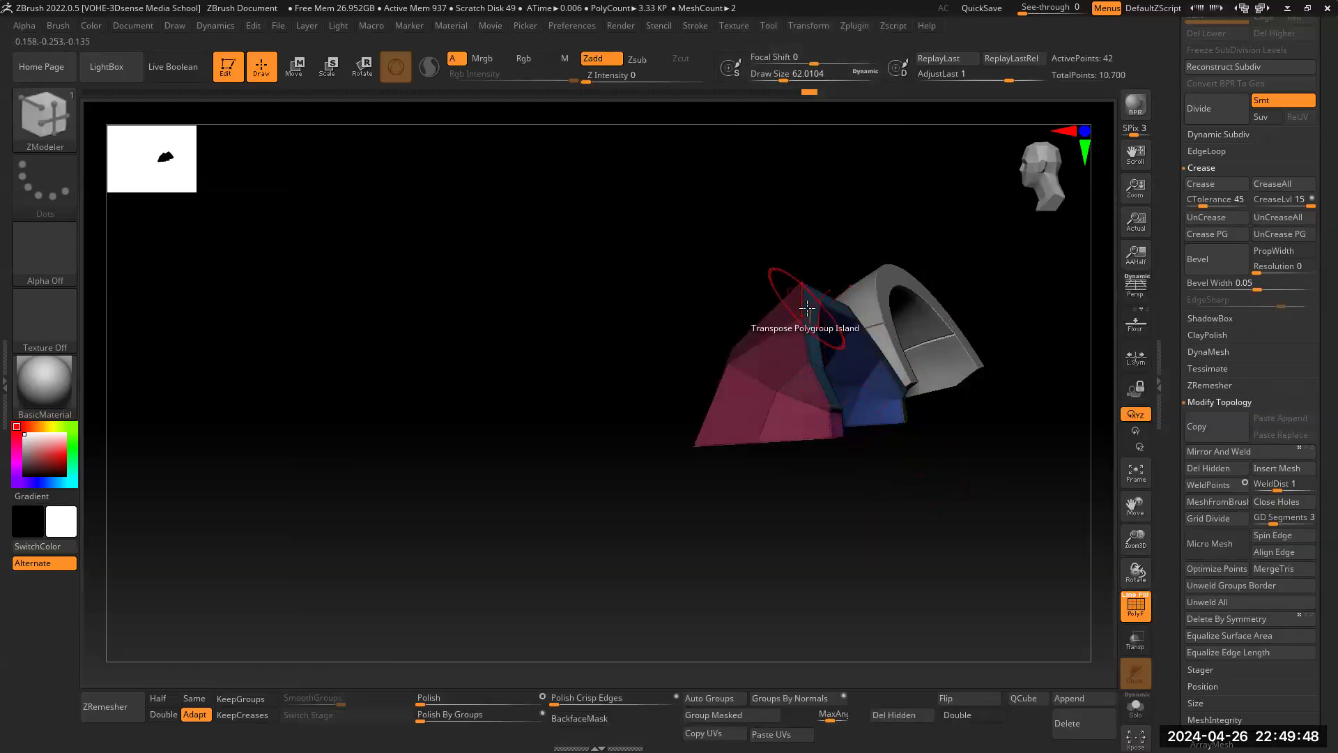
left_click(806, 308)
left_click(835, 194)
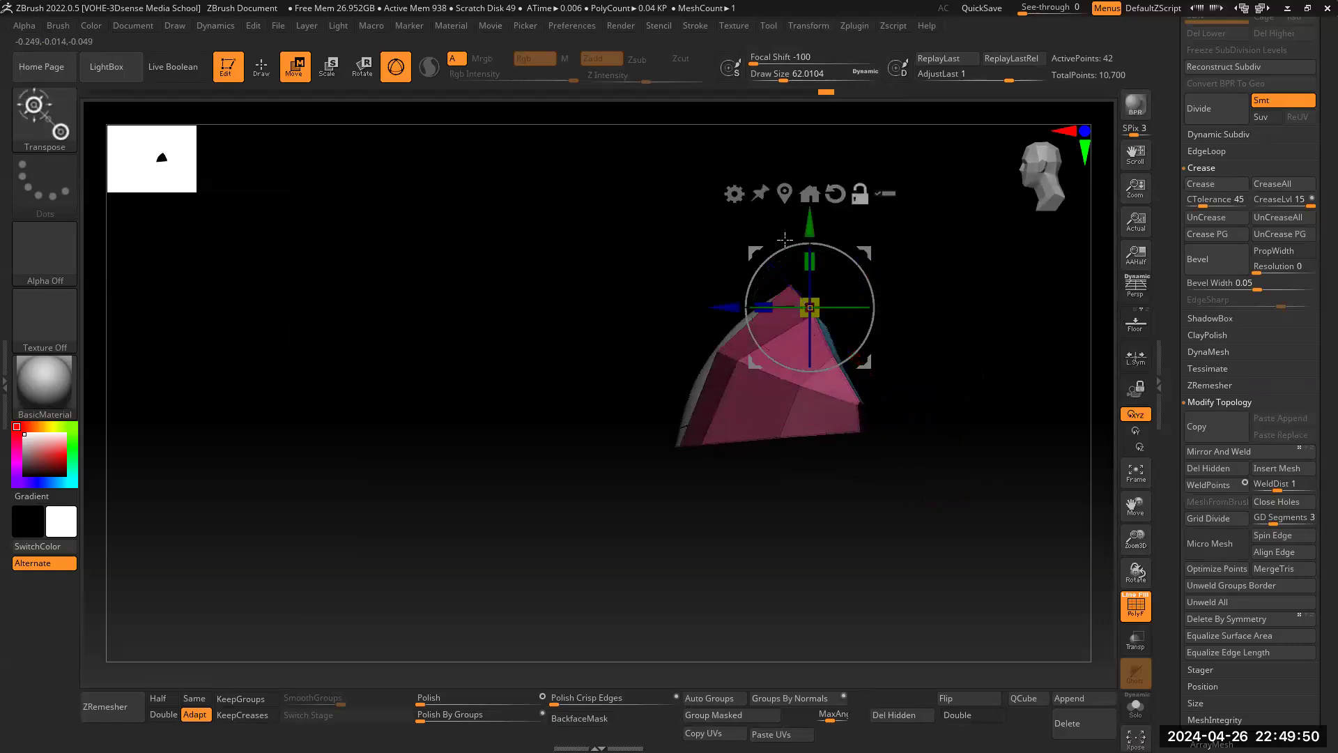
left_click_drag(857, 270, 877, 338)
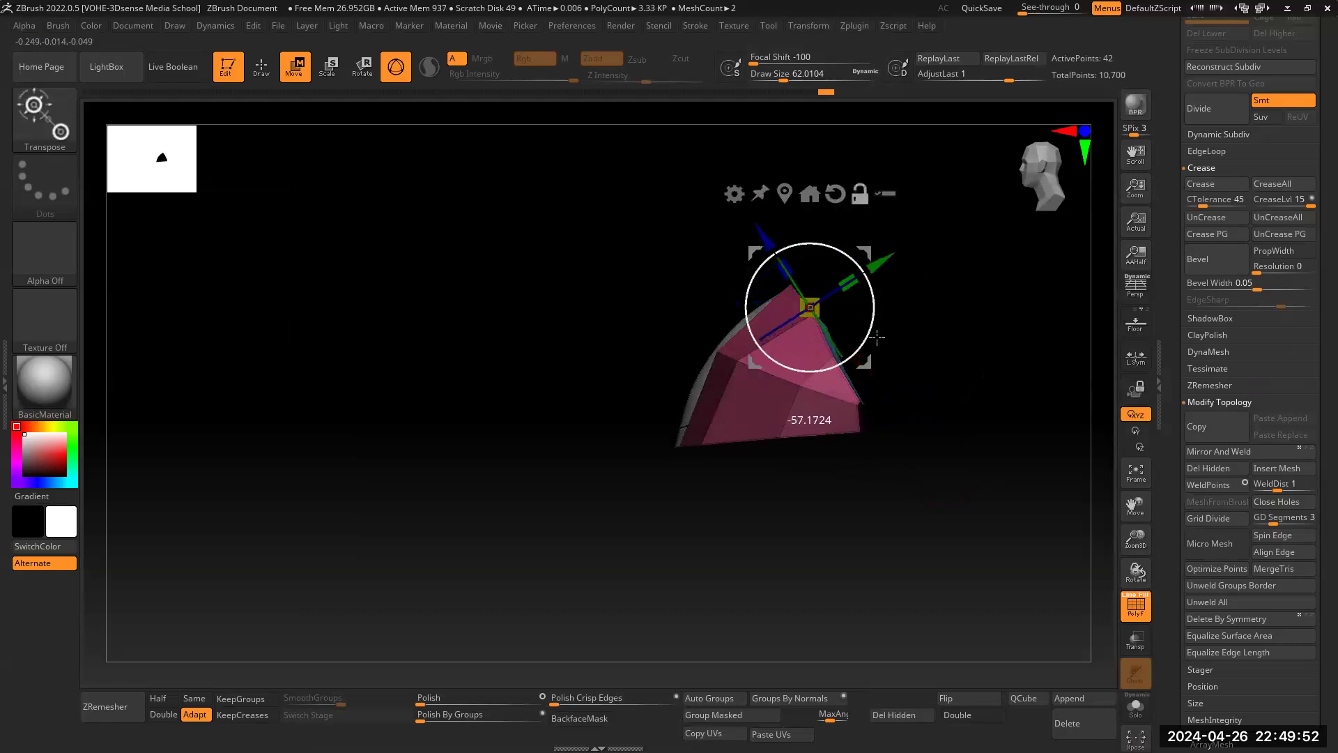
left_click_drag(877, 258, 879, 322)
mouse_move(879, 354)
left_mouse_down()
mouse_move(863, 458)
mouse_move(924, 432)
mouse_move(920, 418)
mouse_move(914, 442)
left_mouse_up()
Step: Transpose a rim edge loop with ZModeler's EdgeLoop Complete target, shifting it slightly and scaling it to about 0.92 along the rim's slope
key("b")
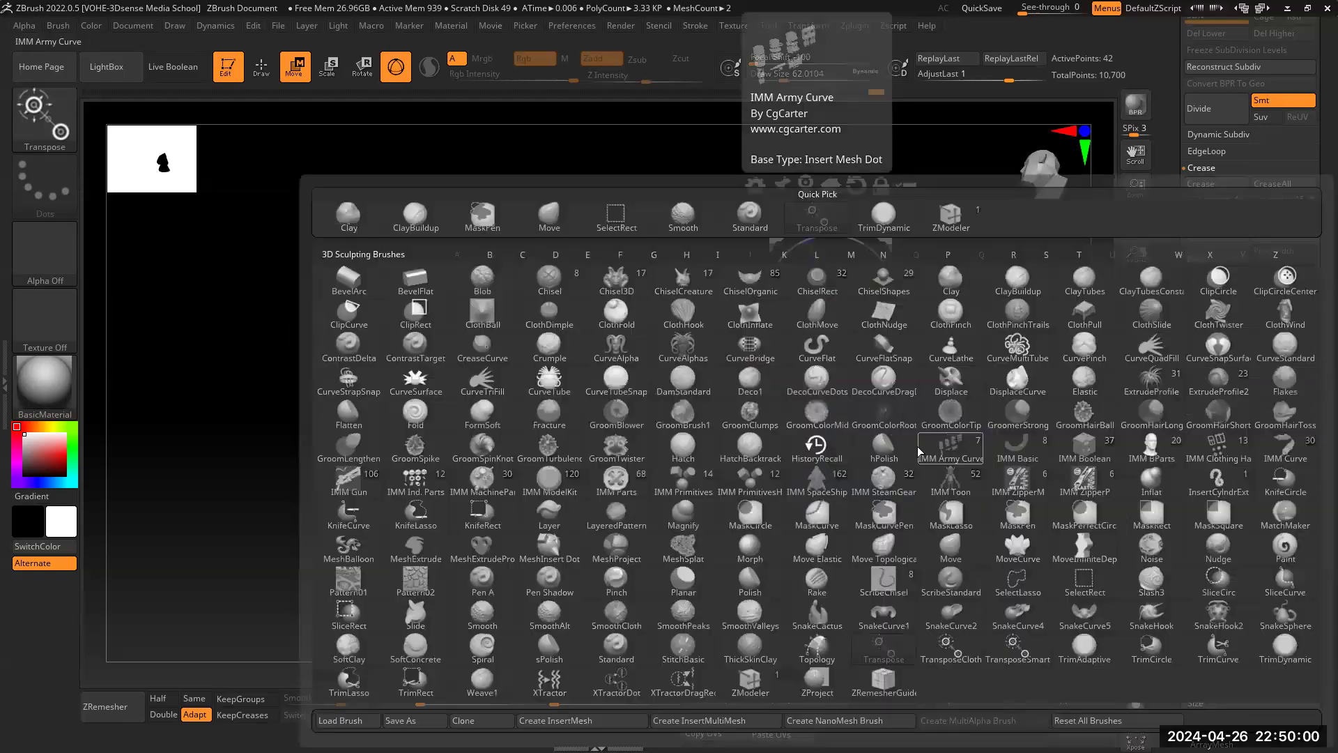
key("z")
key("m")
right_click(811, 343)
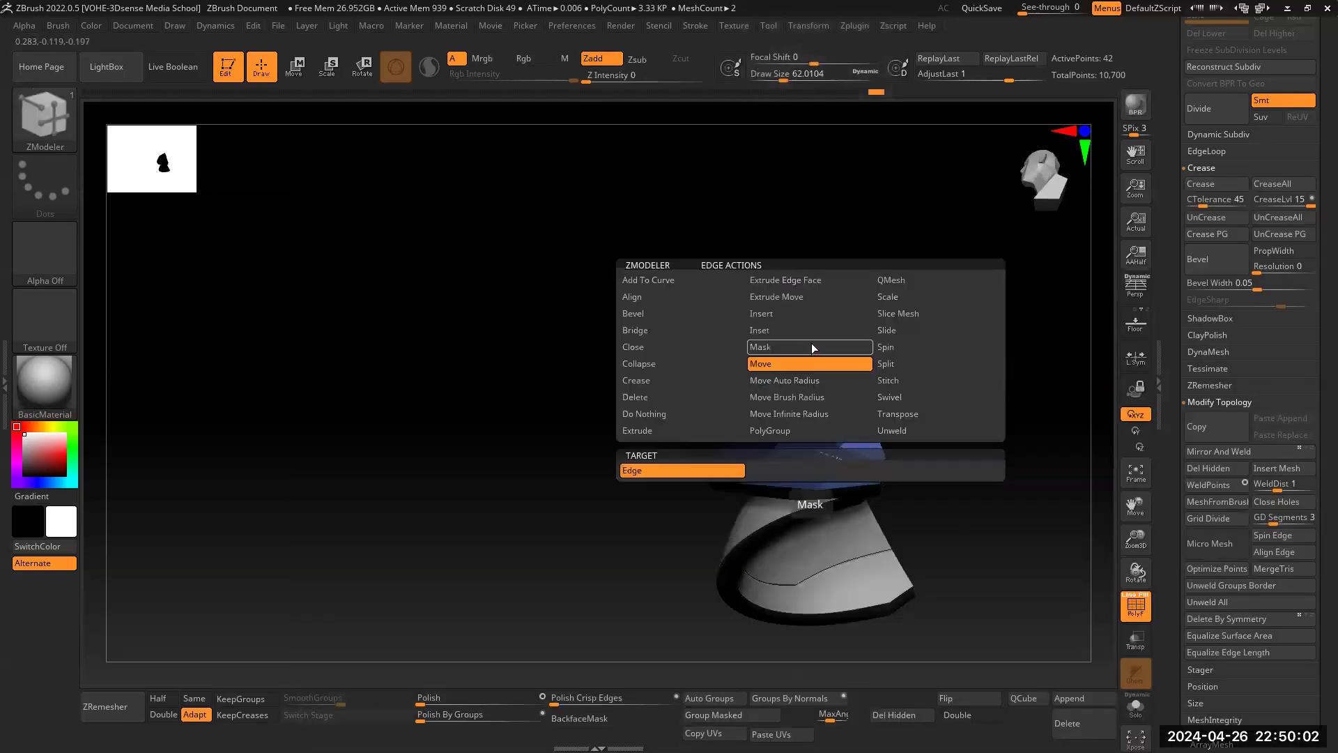
left_click(883, 414)
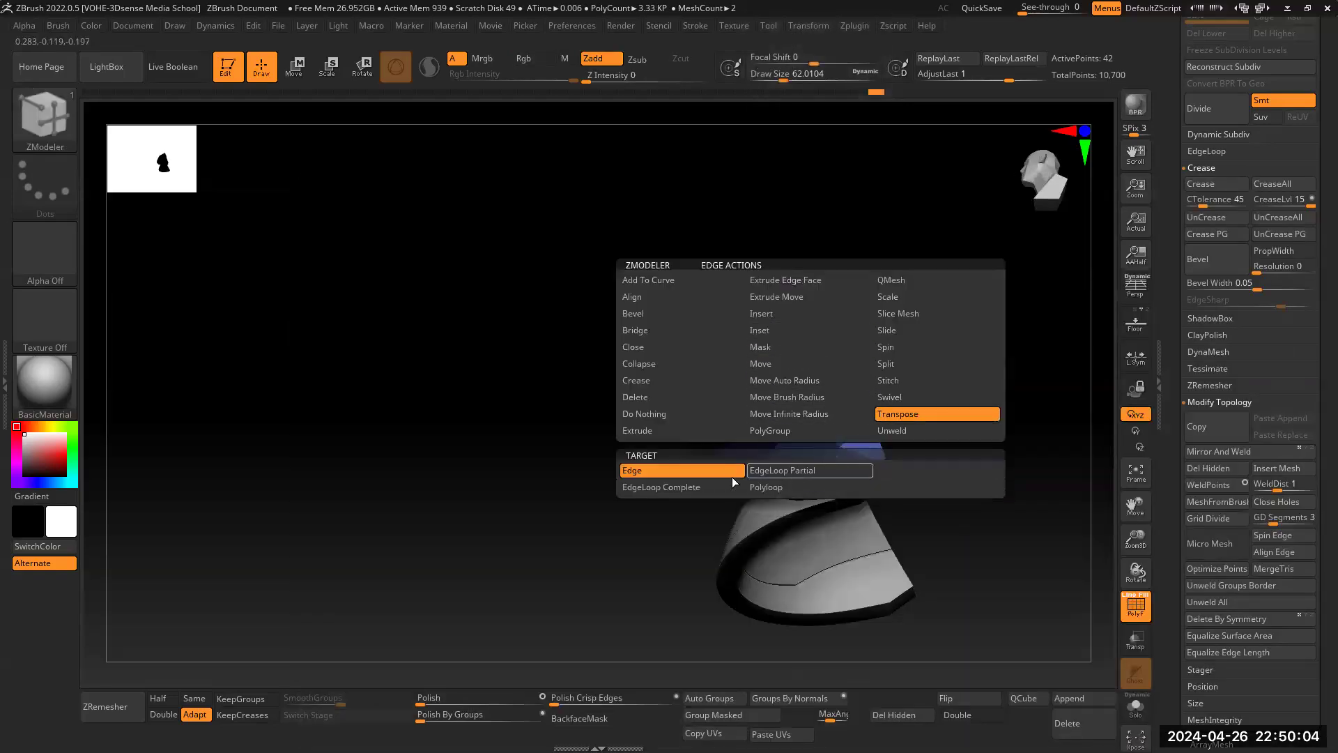
left_click(682, 487)
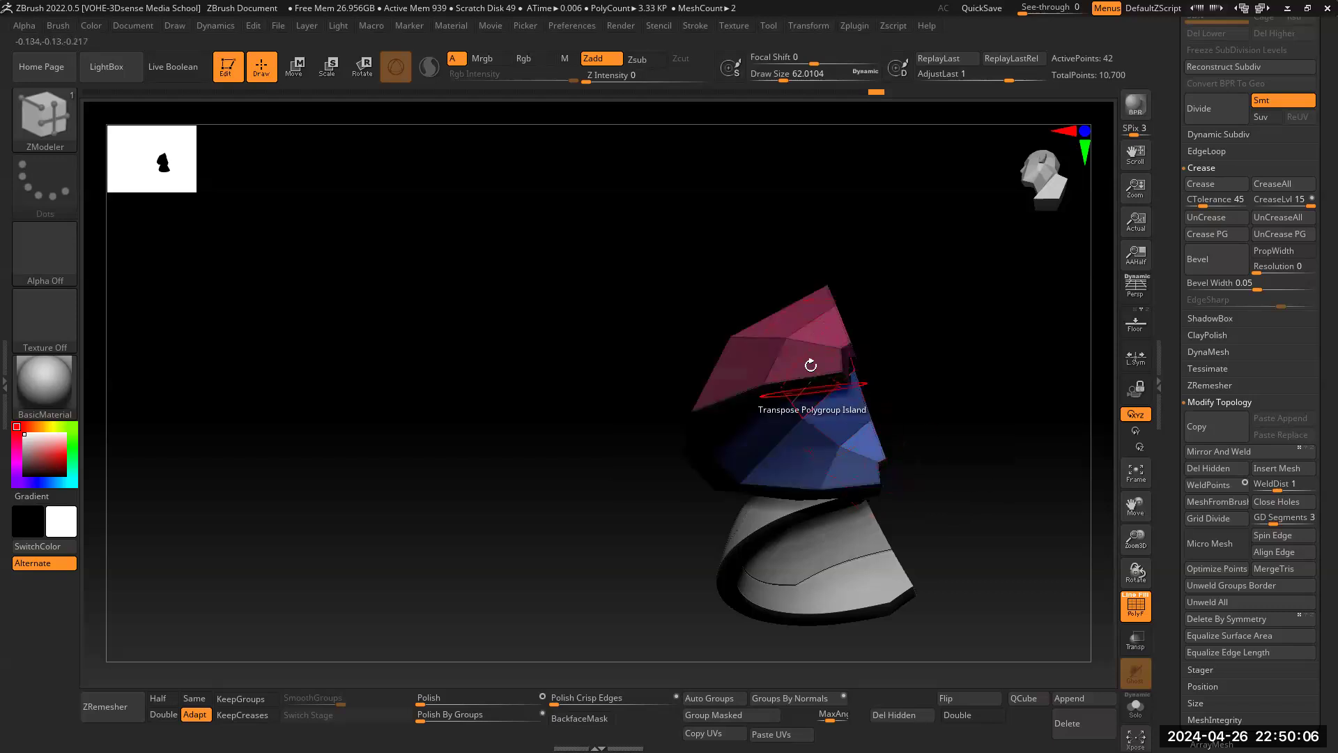
left_click(809, 337)
left_click_drag(971, 355, 871, 406)
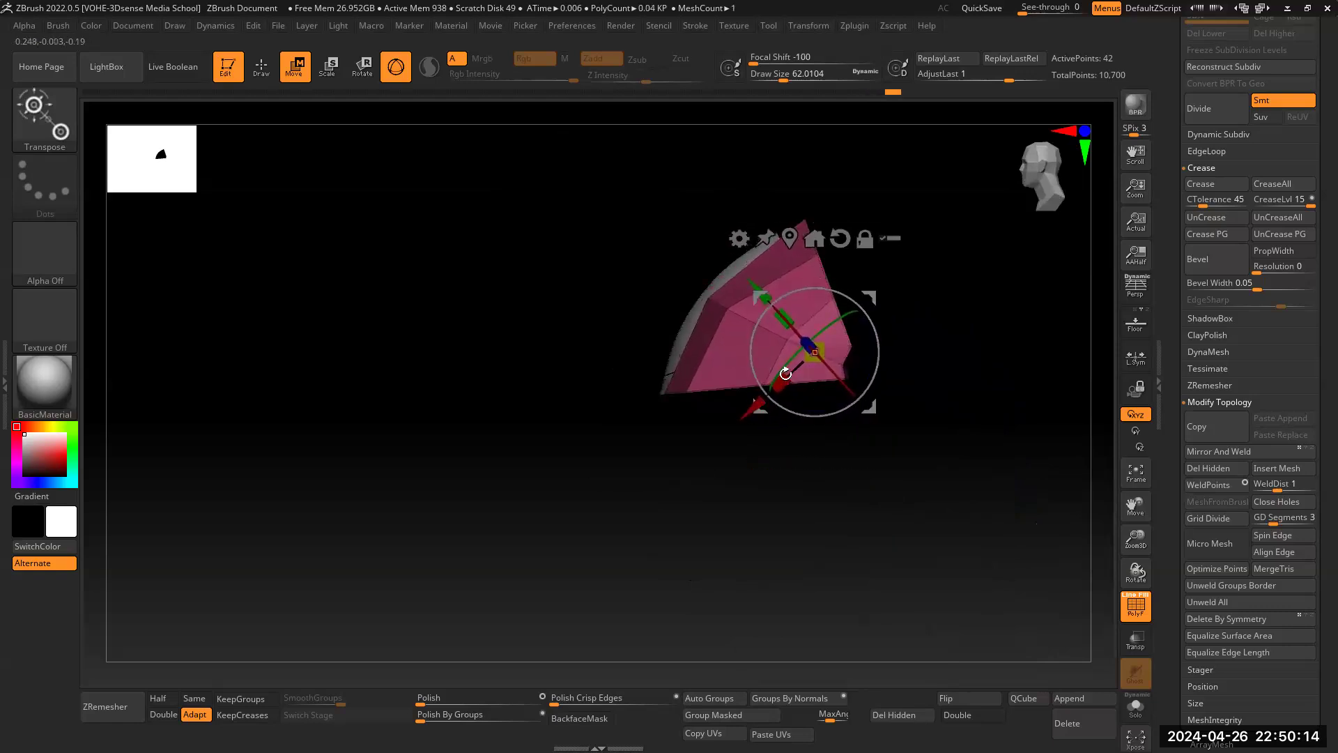
left_click_drag(758, 407, 752, 406)
left_click_drag(775, 319, 778, 325)
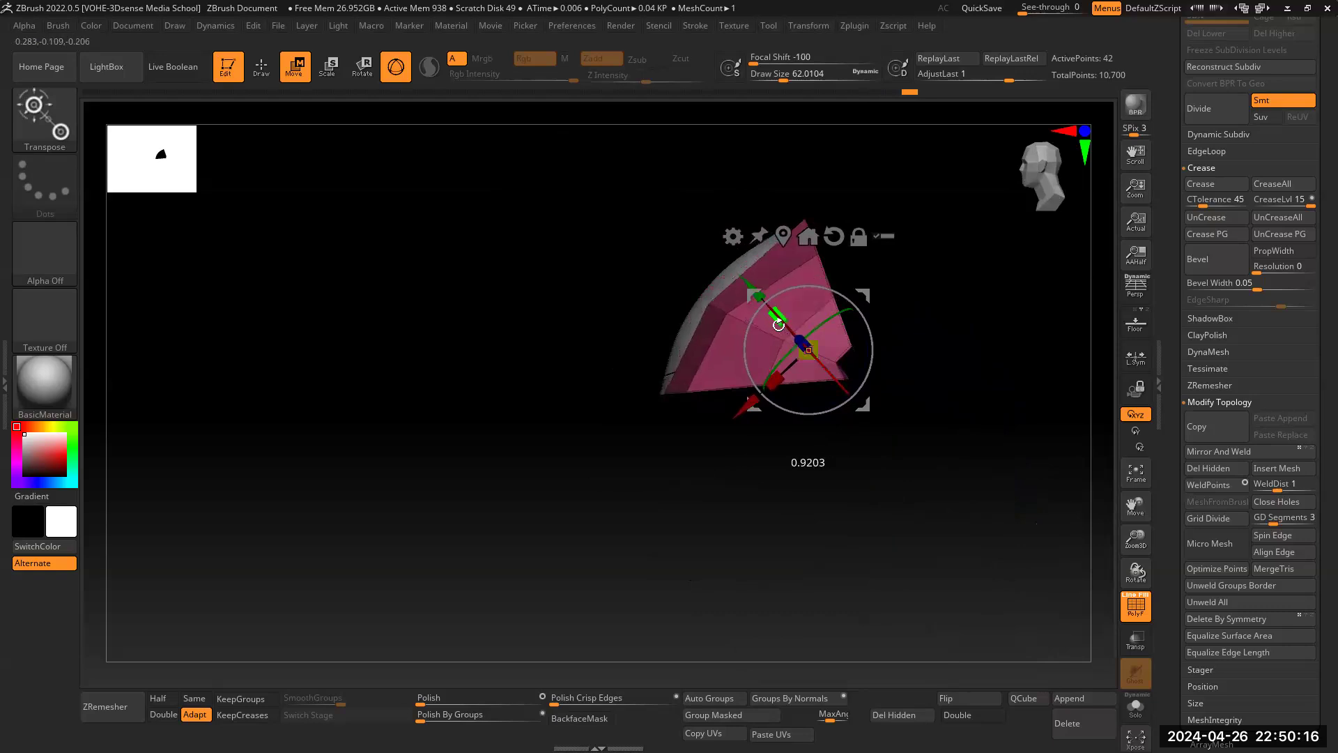
left_click_drag(866, 399, 860, 396)
left_click_drag(840, 384, 857, 397)
left_click_drag(951, 412, 976, 449)
Step: Transpose the rim's inner edge loop with ZModeler's EdgeLoop Complete target, align the gizmo to the shell's axes, and shift the loop slightly front-to-back
key("b")
key("z")
key("m")
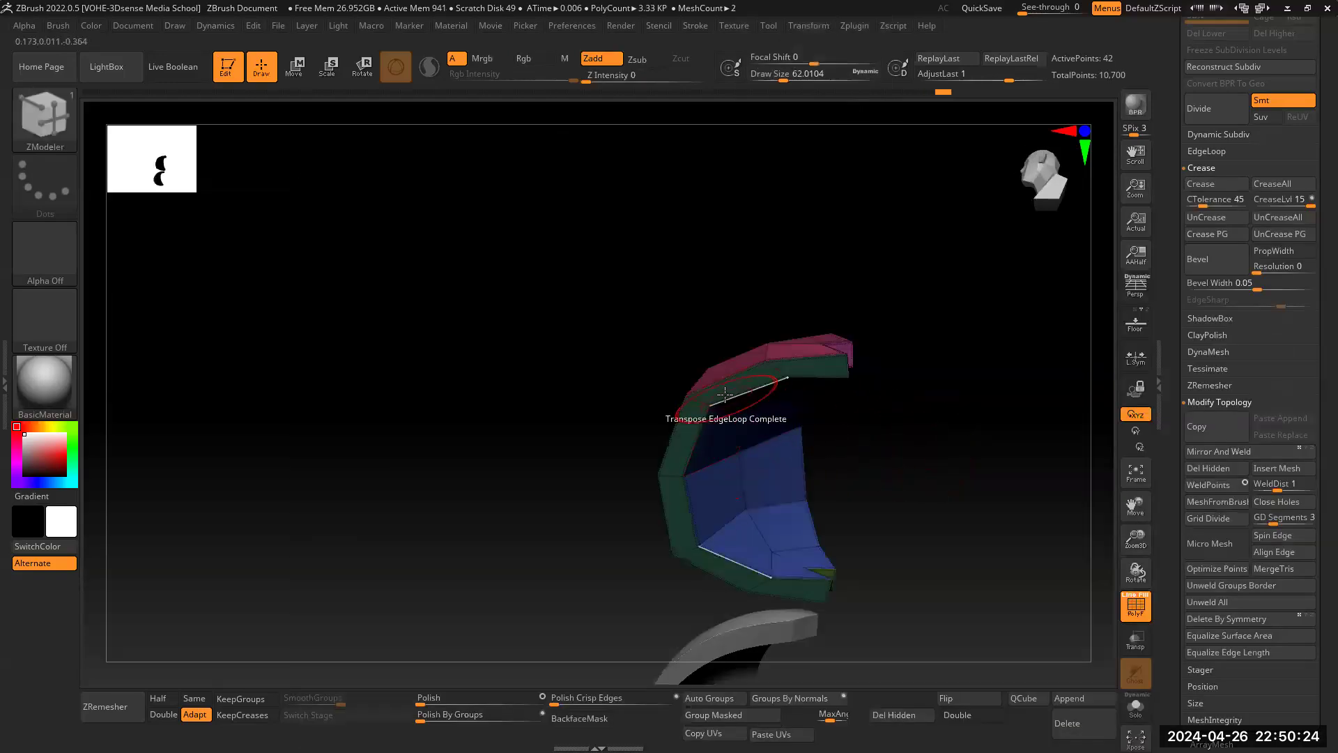
left_click(727, 389)
left_click_drag(994, 558, 923, 452)
left_click(766, 272)
left_click_drag(795, 454, 754, 422)
left_click_drag(669, 381, 680, 382)
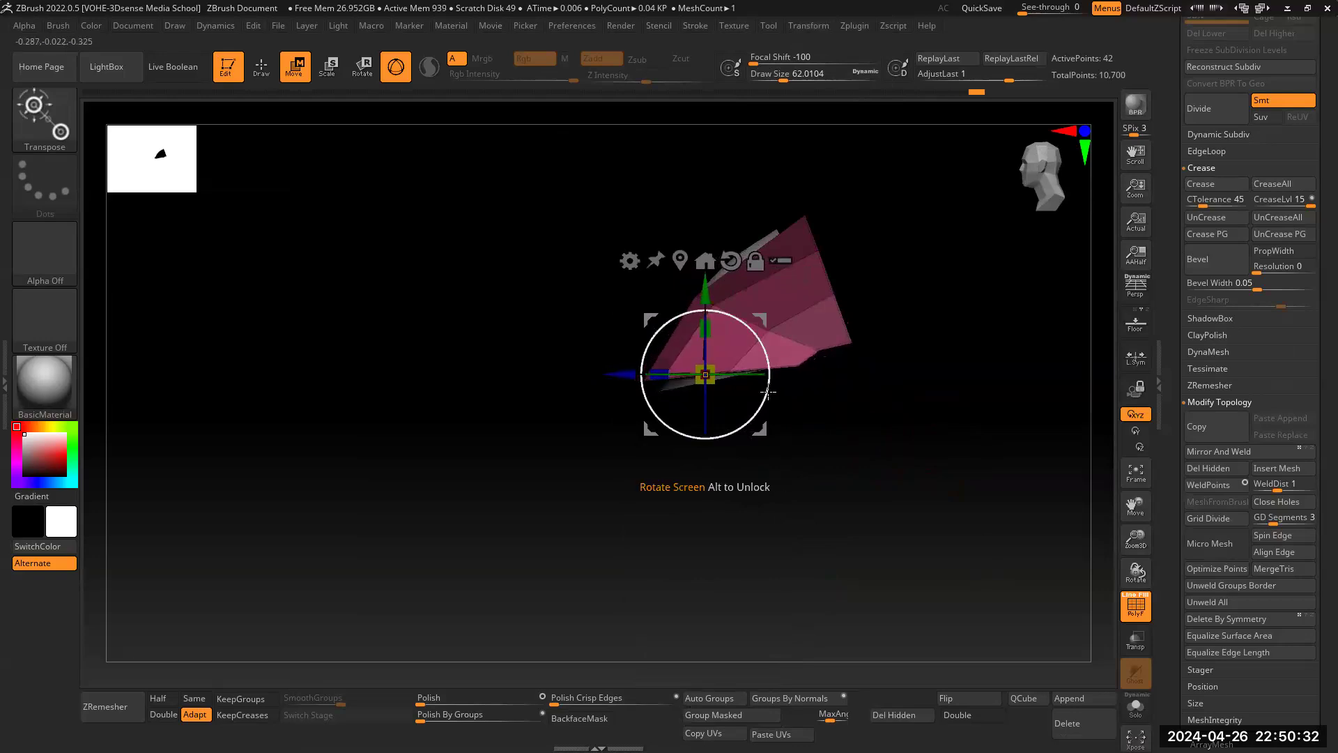
left_click_drag(771, 419, 778, 444)
left_click_drag(779, 397, 917, 487)
Step: Try Polish By Groups on the undivided low-poly shell and undo it
left_click_drag(1131, 543, 1134, 584)
left_click_drag(1131, 500, 1168, 528)
left_click_drag(939, 538, 882, 498)
left_click_drag(986, 481, 998, 511)
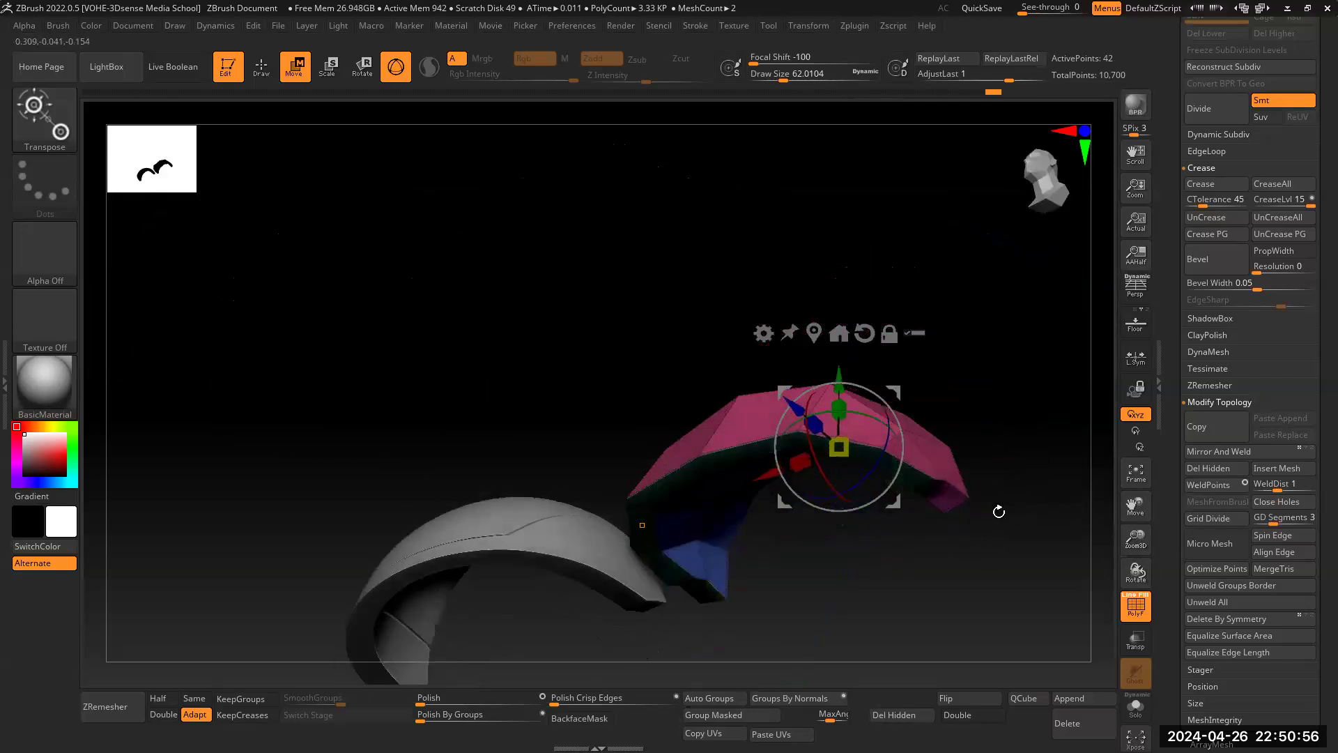
left_click(439, 715)
mouse_move(926, 590)
left_mouse_down("shift")
mouse_move(945, 633)
mouse_move(943, 505)
mouse_move(965, 519)
left_mouse_up("shift")
key("ctrl+z")
Step: Examine the low-poly shell beside the smooth visor from the front, the side and underneath, comparing their silhouettes and rims
left_click_drag(1136, 537, 1060, 545)
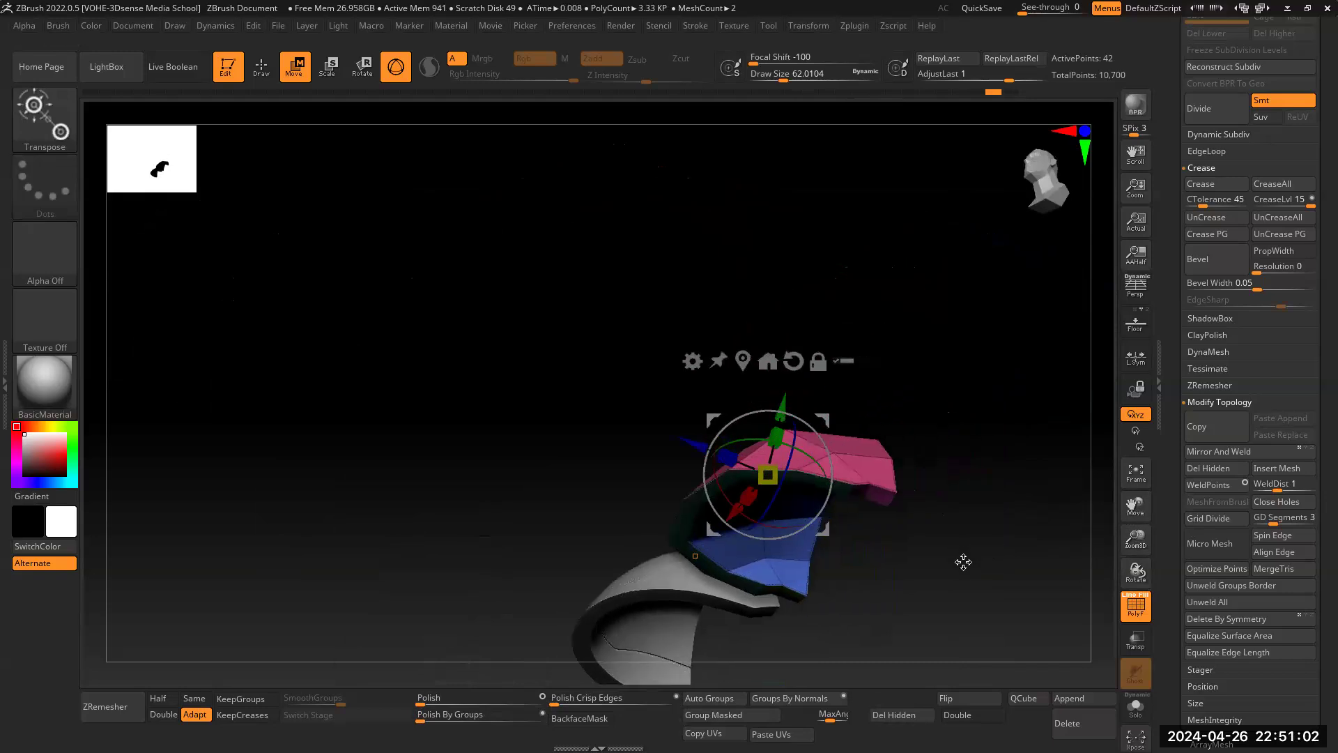
left_click_drag(962, 562, 970, 602)
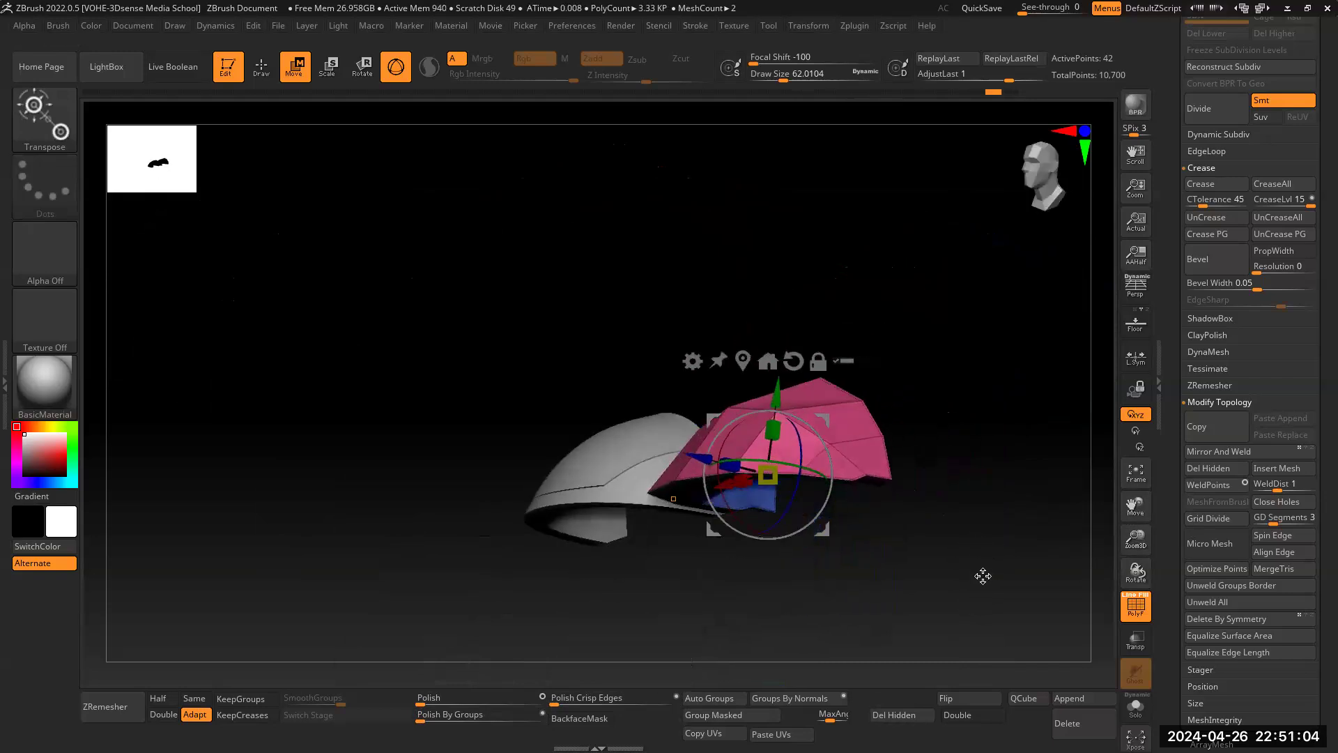
mouse_move(983, 561)
left_mouse_down()
mouse_move(989, 579)
mouse_move(1004, 574)
mouse_move(998, 544)
mouse_move(981, 539)
left_mouse_up()
left_click_drag(1132, 539, 1106, 531)
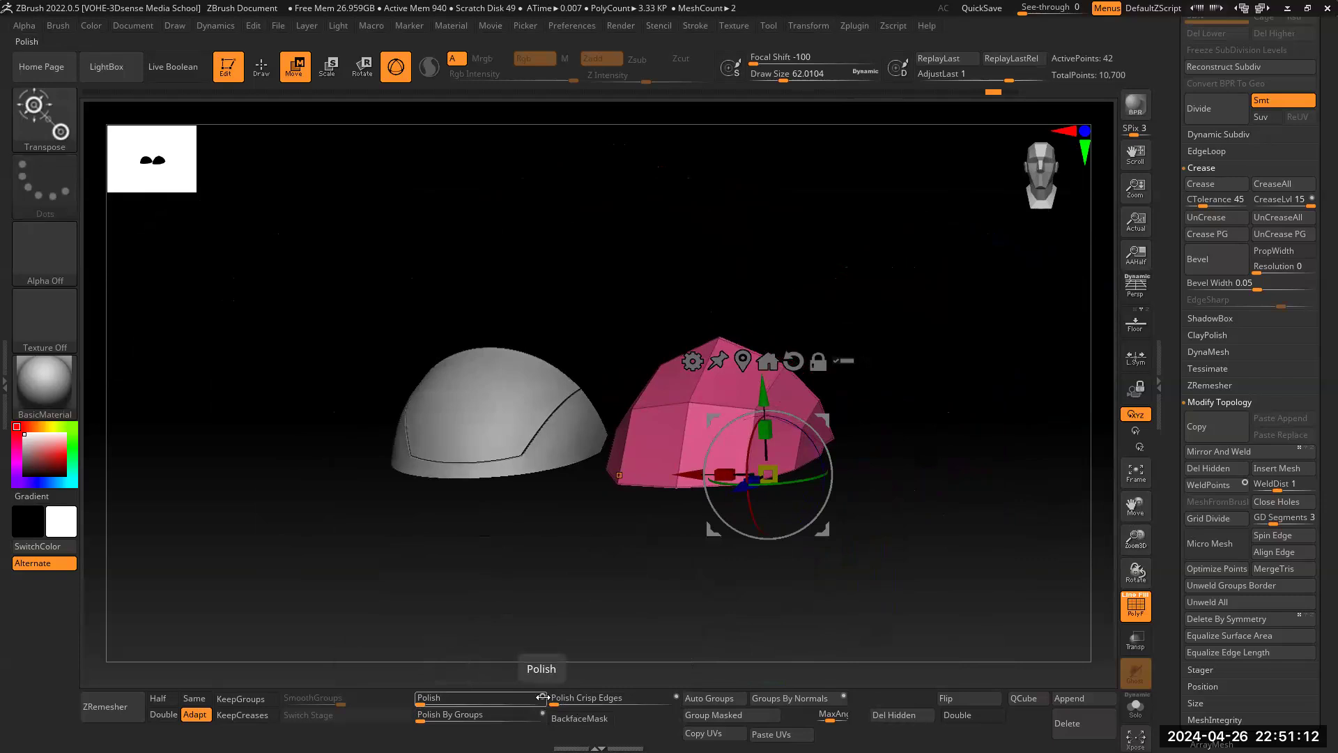
left_click_drag(932, 532, 922, 543)
left_click_drag(1136, 541, 1138, 568)
left_click_drag(1137, 509, 1171, 498)
left_click_drag(1136, 541, 1134, 531)
left_click_drag(996, 521, 927, 539)
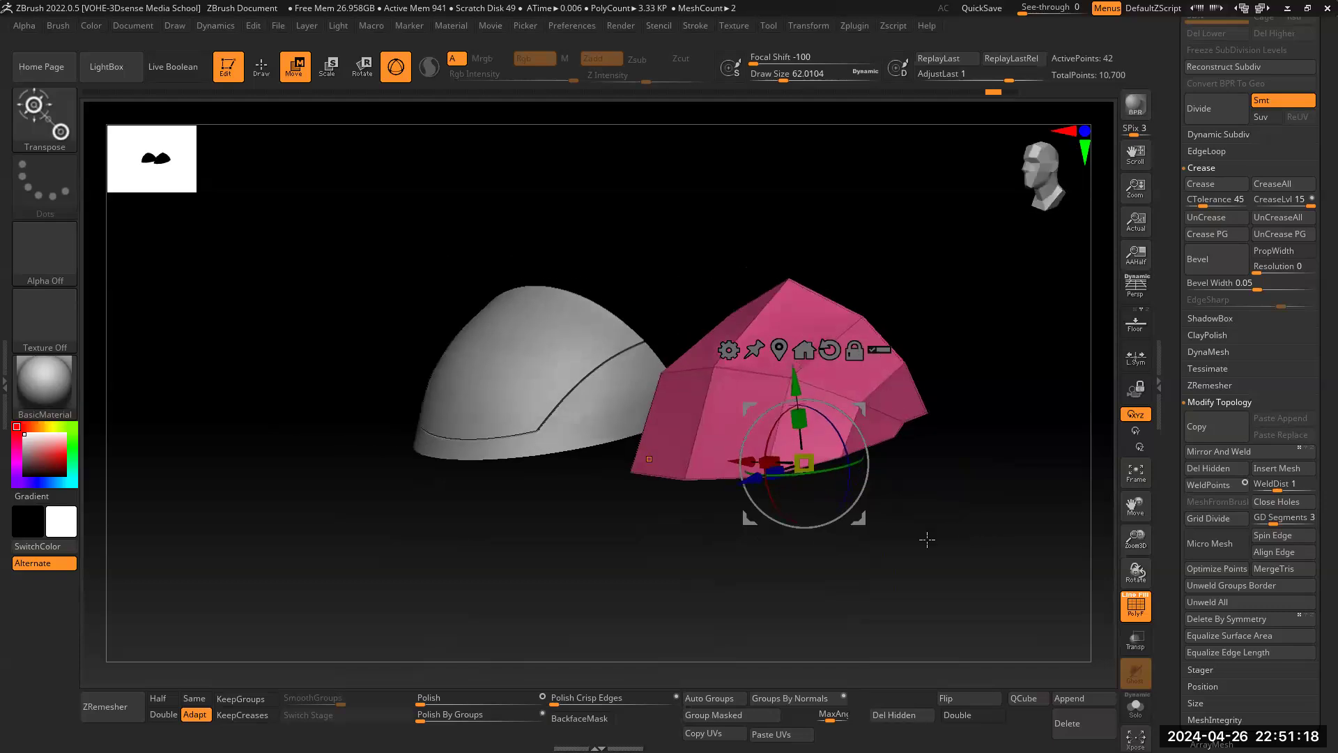
left_click_drag(962, 620, 963, 460)
left_click_drag(903, 619, 916, 474)
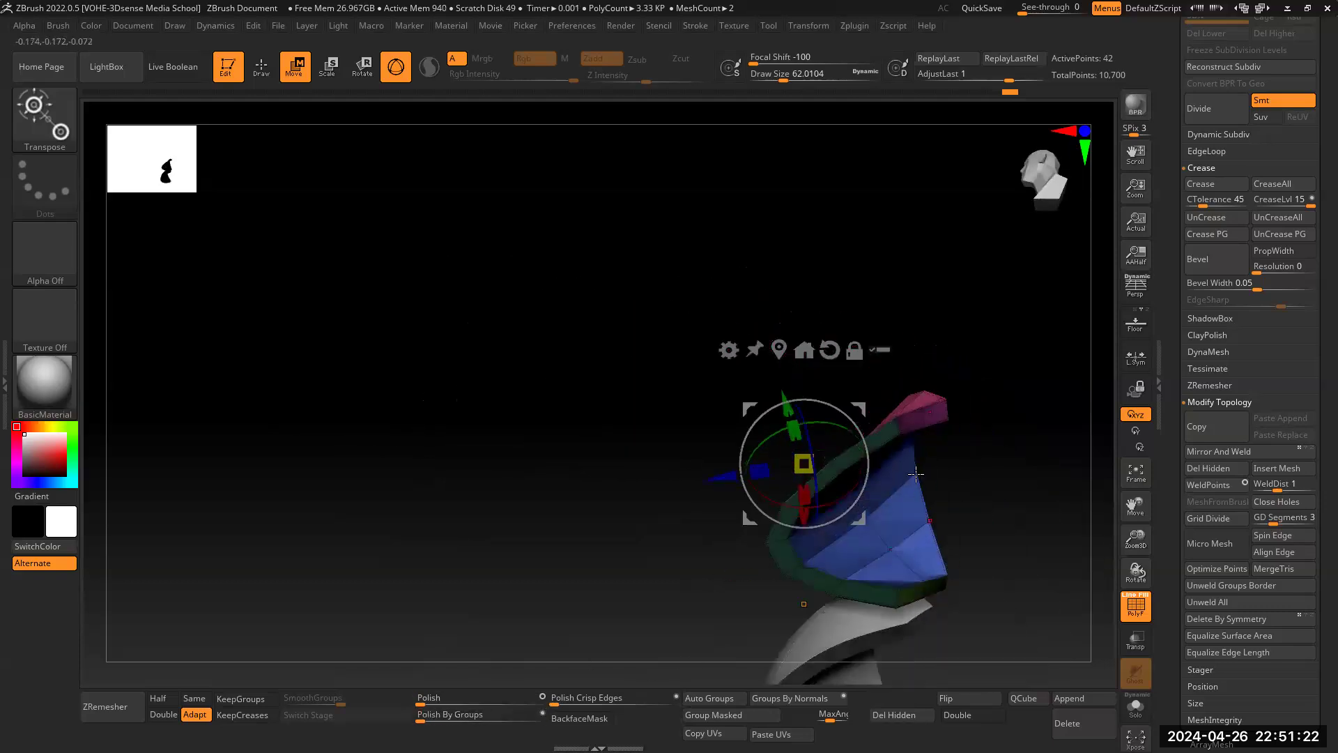
left_click_drag(1016, 506, 970, 514)
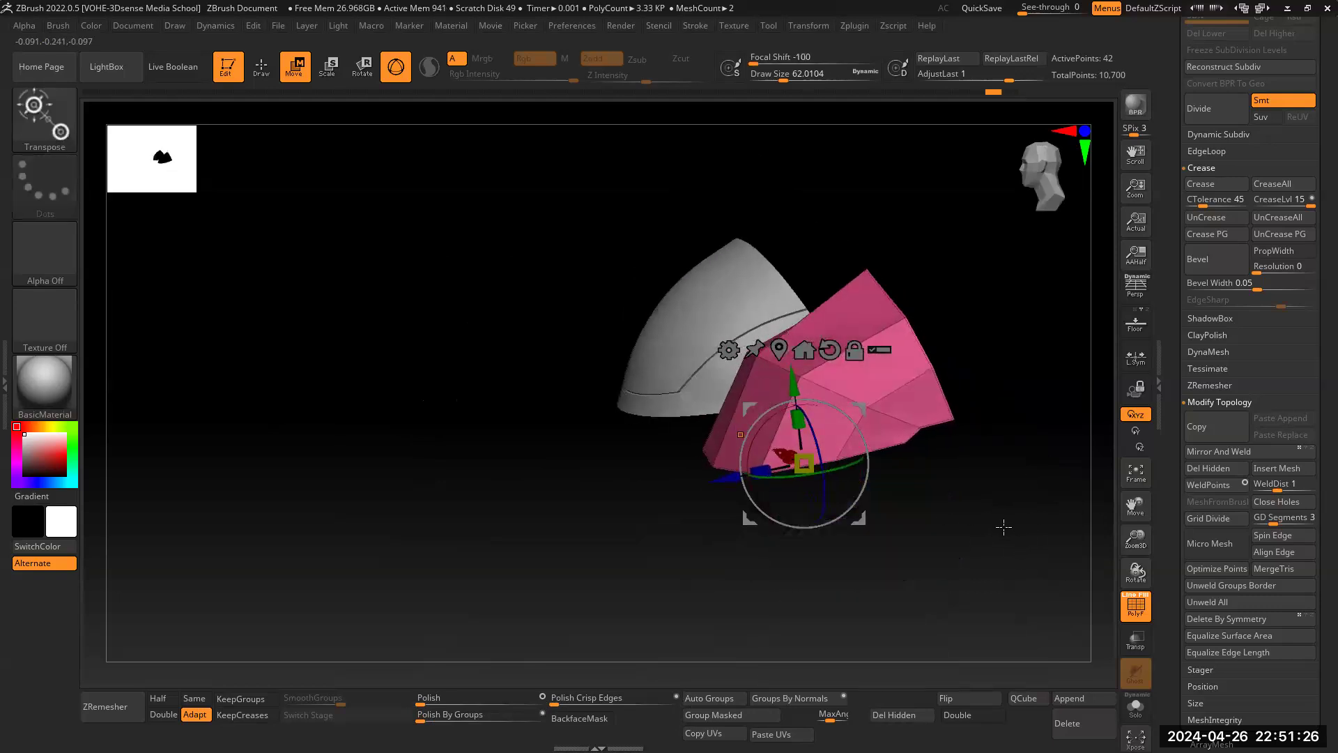
left_click_drag(987, 534, 987, 524)
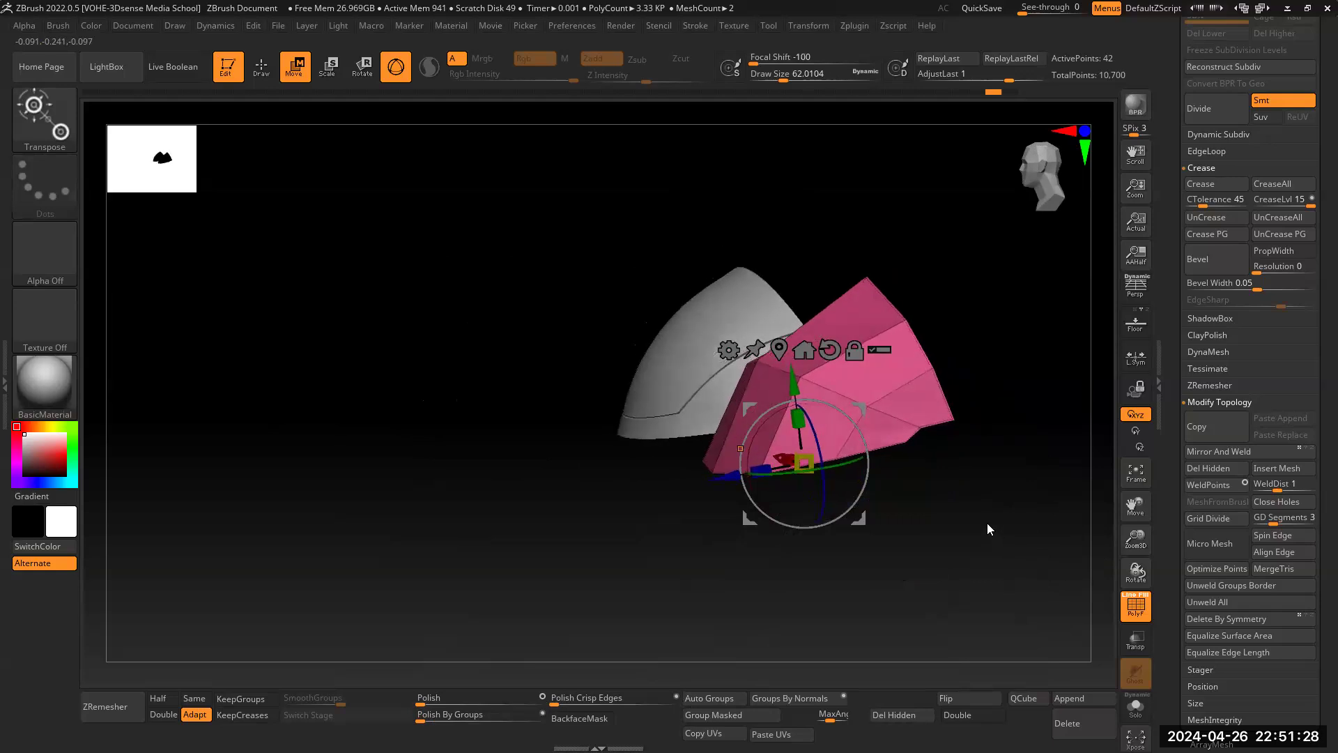
Step: Turn off Smt for subdivision and divide the front shell once to SDiv 2
left_click_drag(1166, 412, 1173, 513)
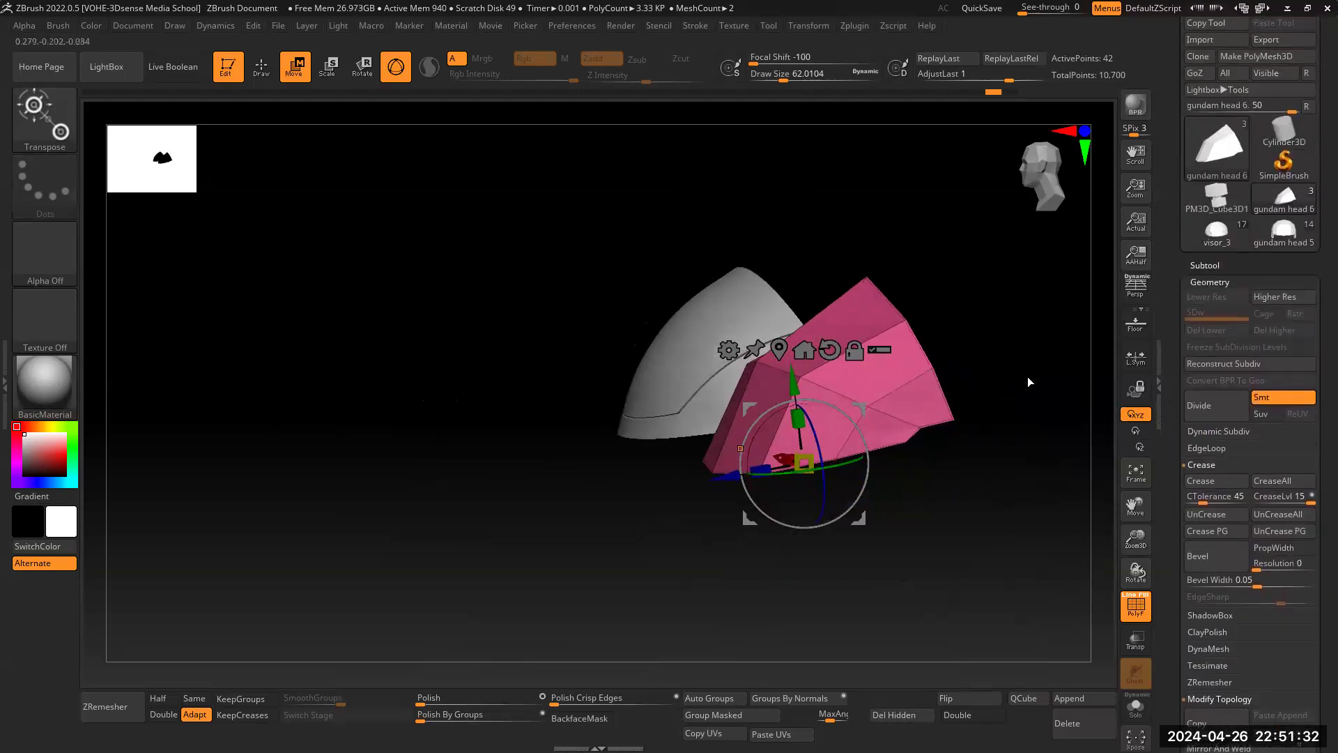
left_click(1199, 265)
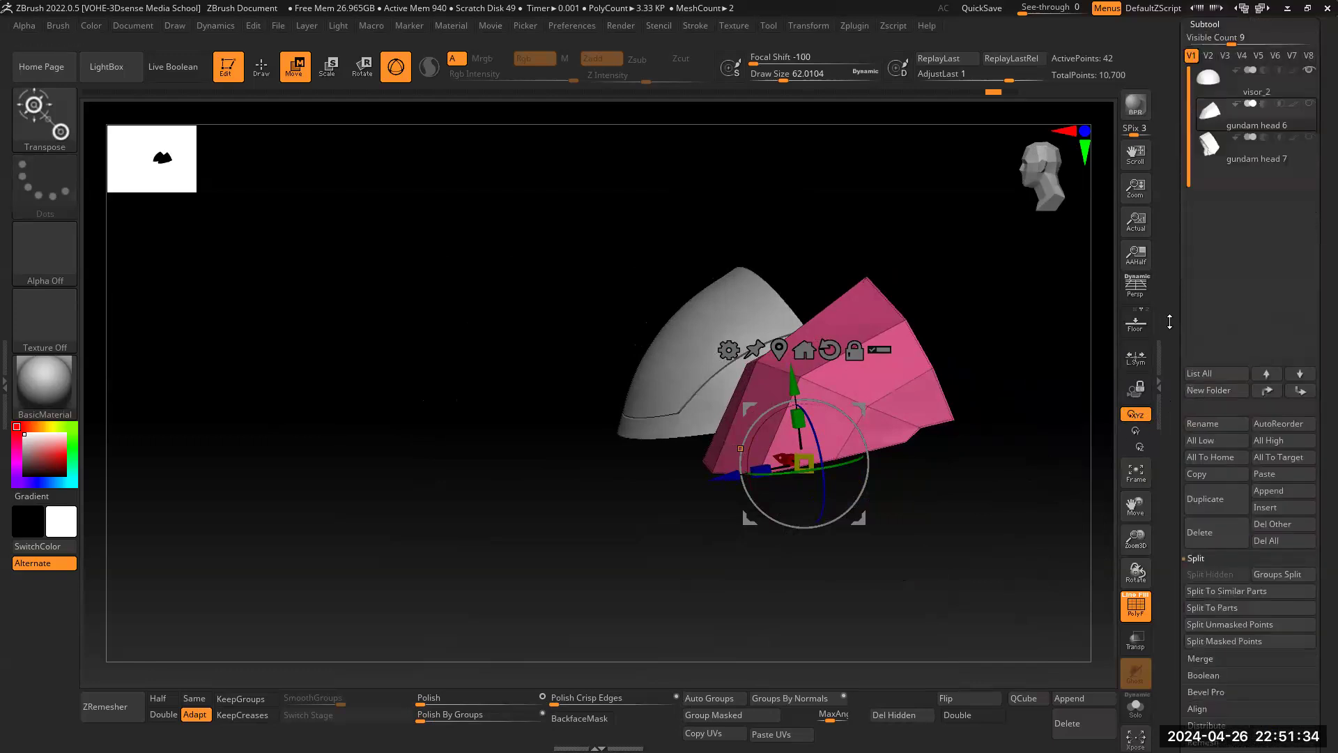
left_click_drag(1169, 329, 1175, 292)
left_click_drag(1176, 540, 1203, 396)
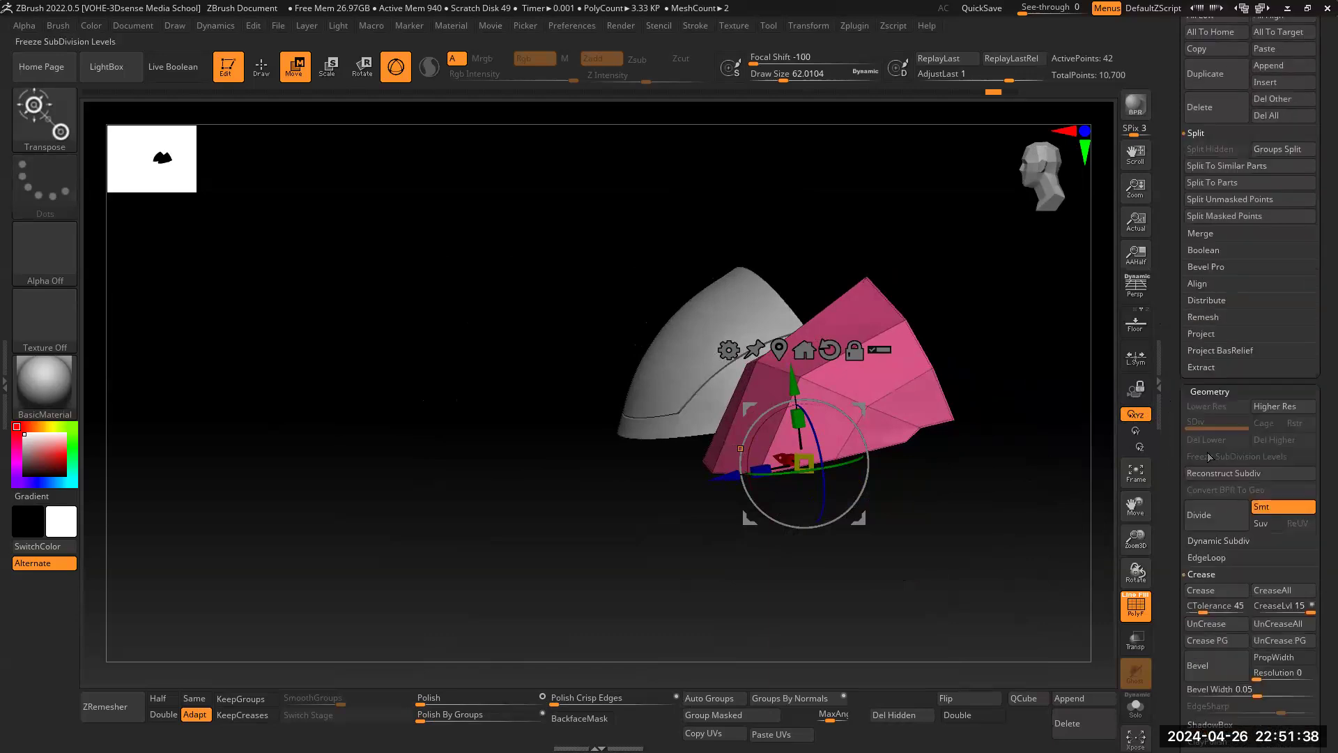
left_click_drag(1171, 460, 1169, 430)
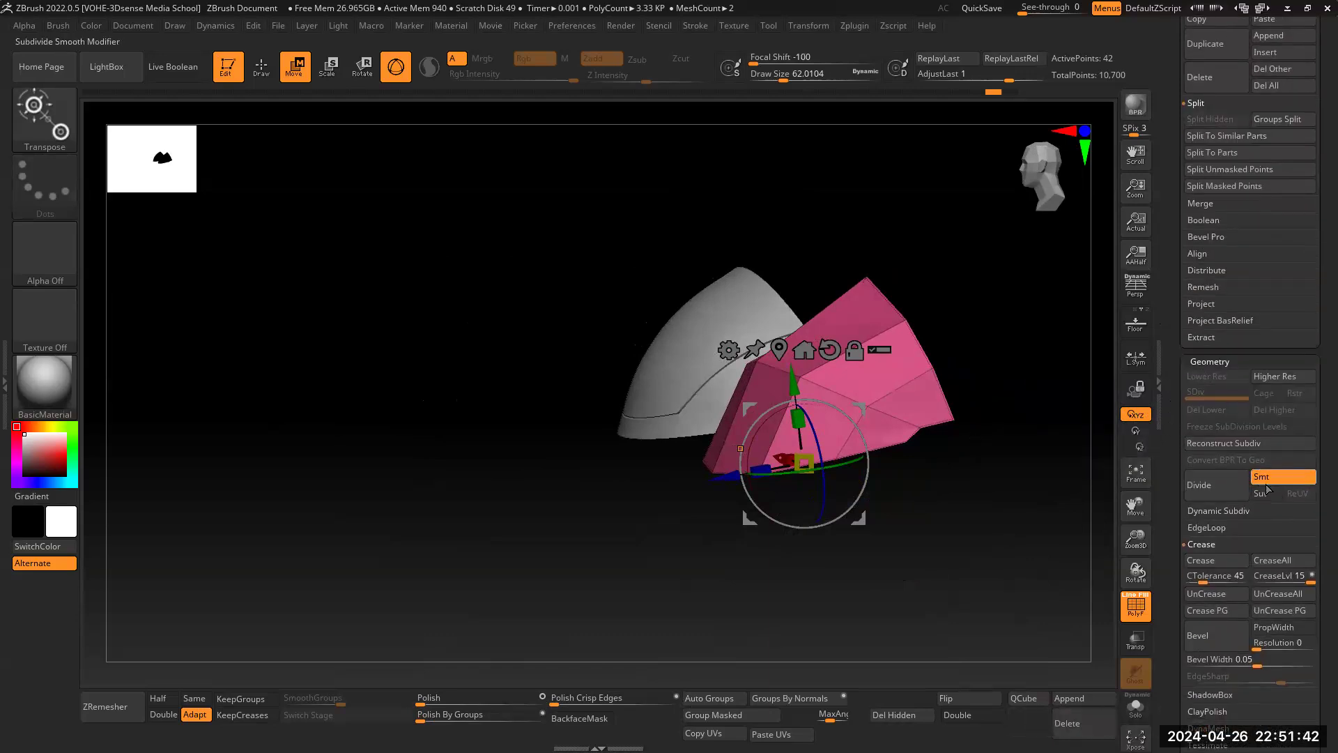
left_click(1267, 478)
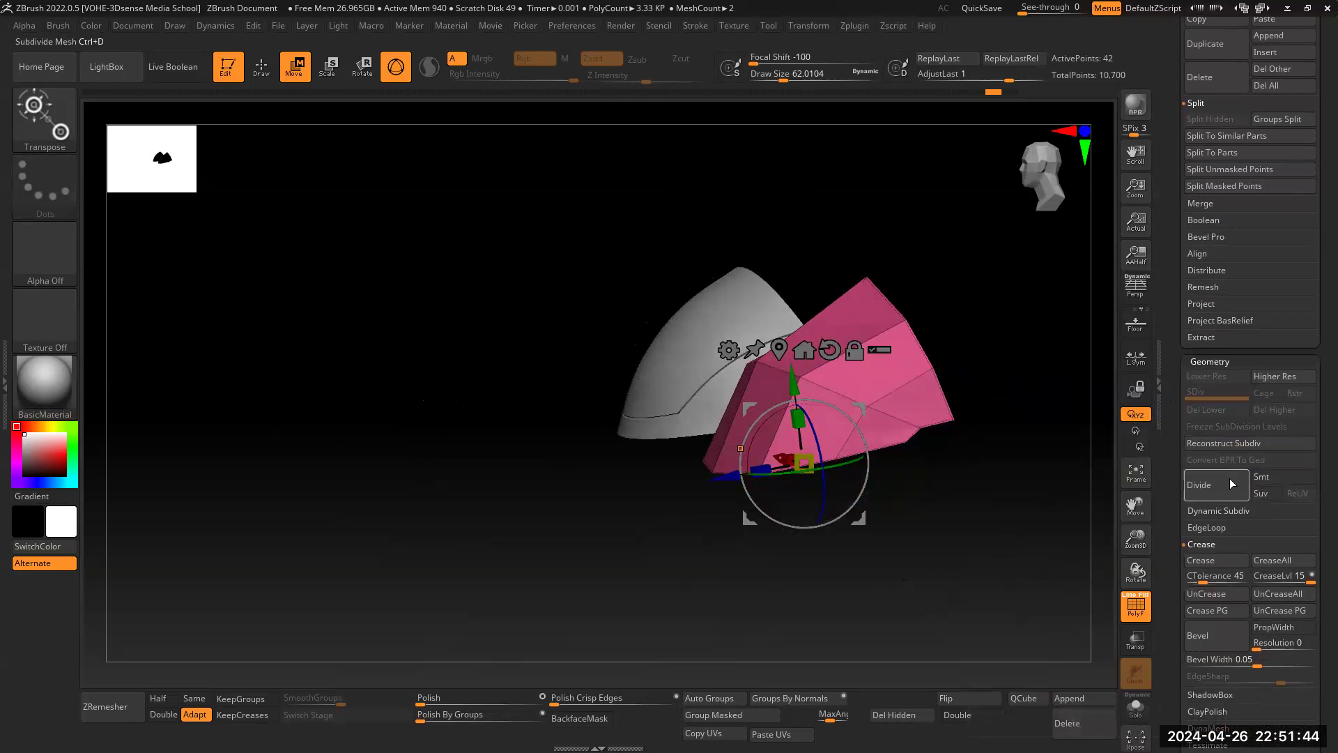
left_click(1266, 477)
left_click(1210, 490)
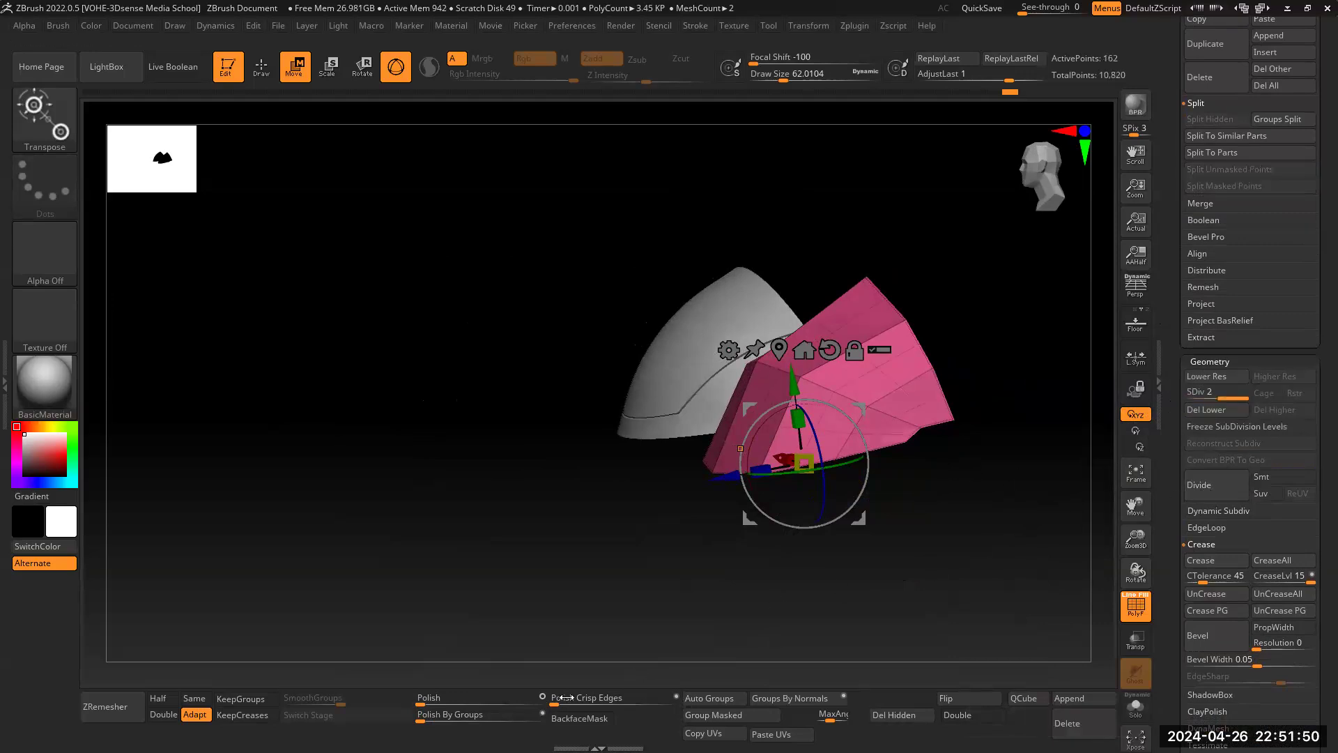
Step: Smooth the shell at SDiv 2 with Polish By Groups
left_click_drag(422, 718, 494, 693)
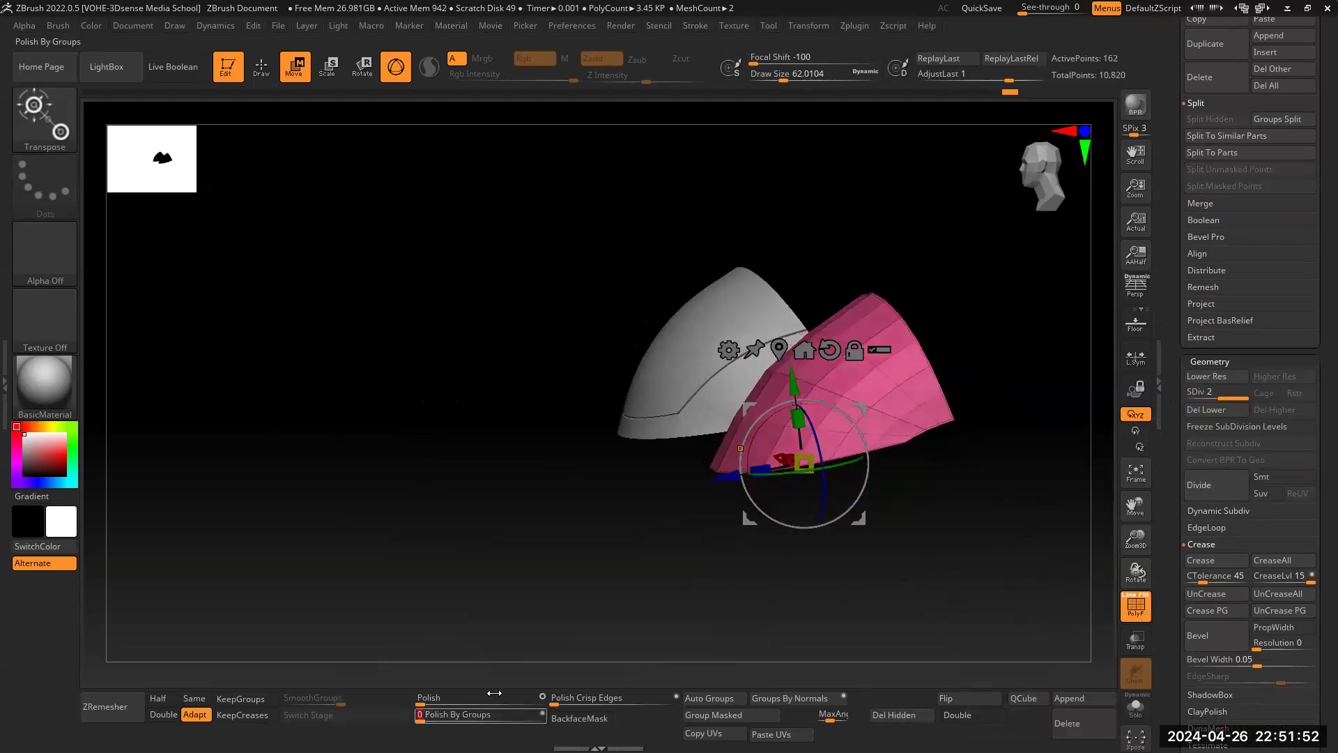
left_click_drag(1136, 538, 1136, 516)
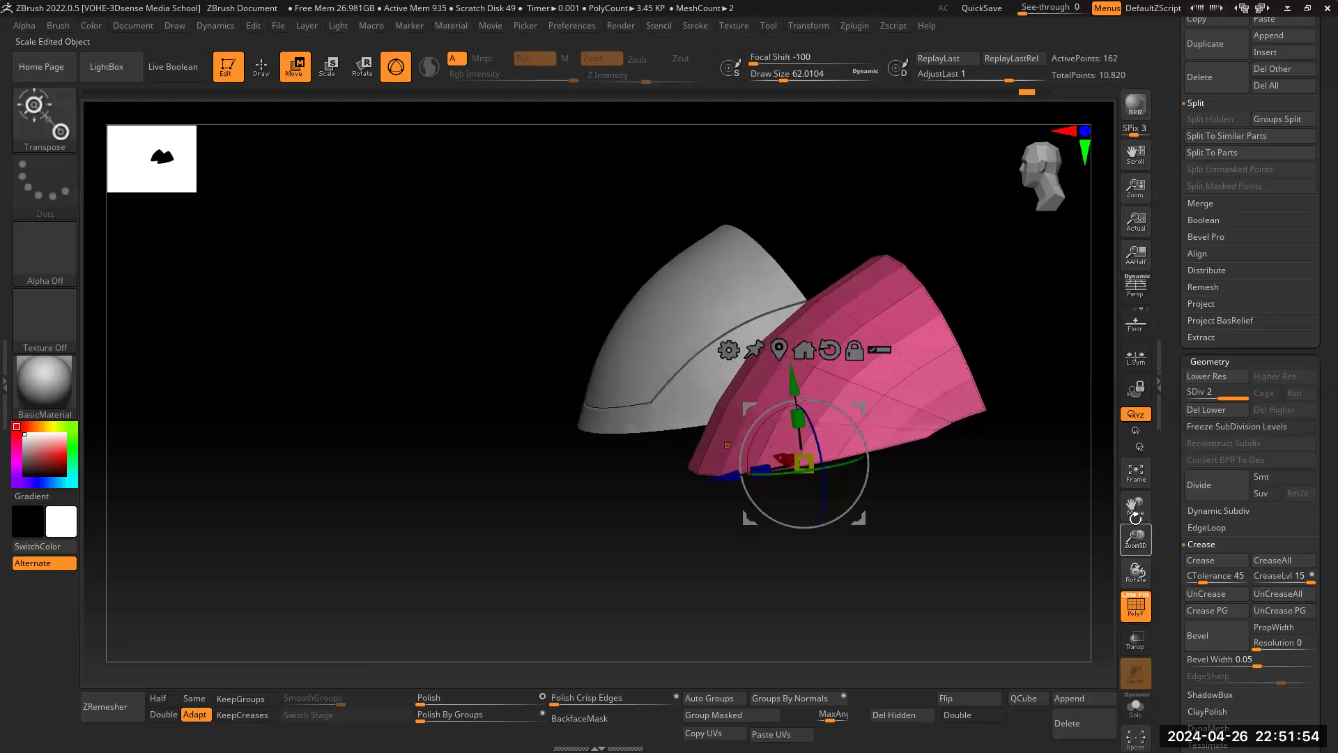
left_click_drag(1043, 544, 859, 453)
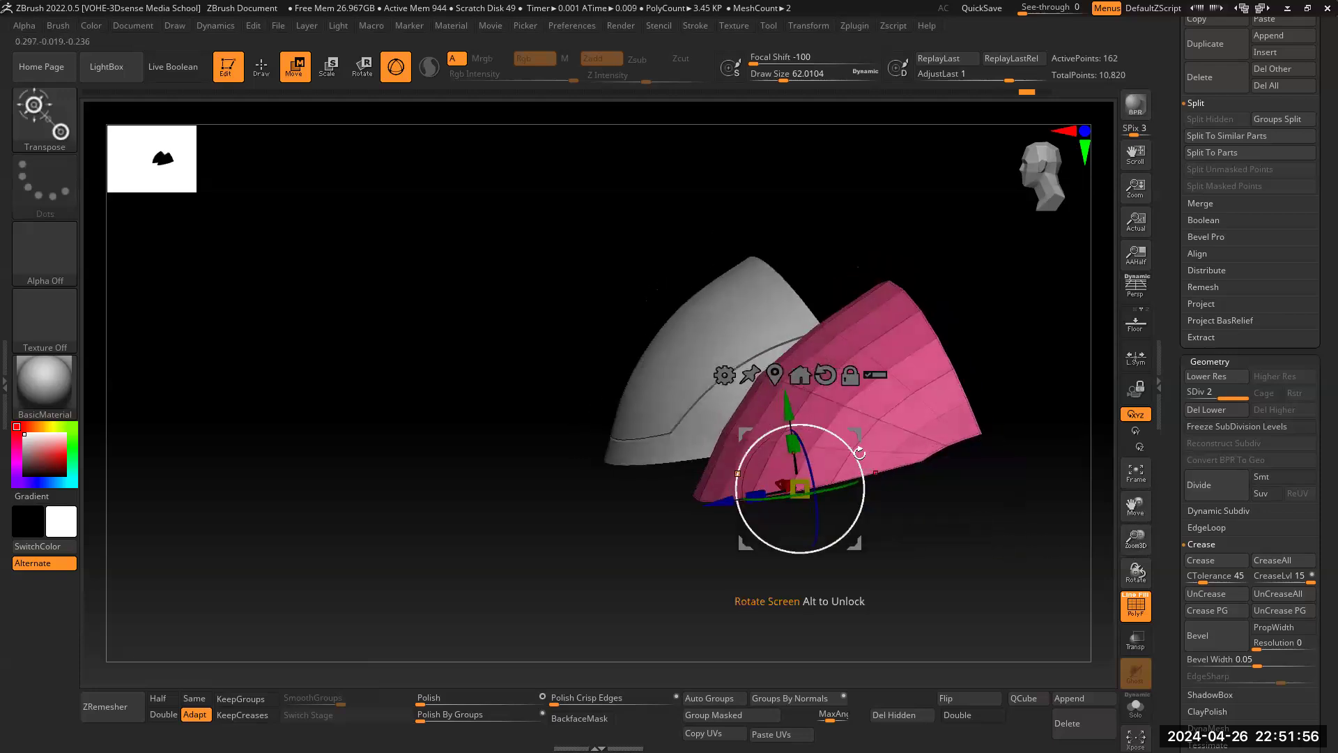
Step: Divide the shell to SDiv 3, smooth it again with Polish By Groups, and hide the polyframe
left_click(1208, 485)
left_click(1136, 615)
left_click(1136, 616)
left_click_drag(421, 718, 432, 718)
mouse_move(871, 592)
left_mouse_down()
mouse_move(952, 564)
mouse_move(948, 550)
mouse_move(969, 550)
mouse_move(935, 559)
mouse_move(1046, 558)
left_mouse_up()
key("shift+f")
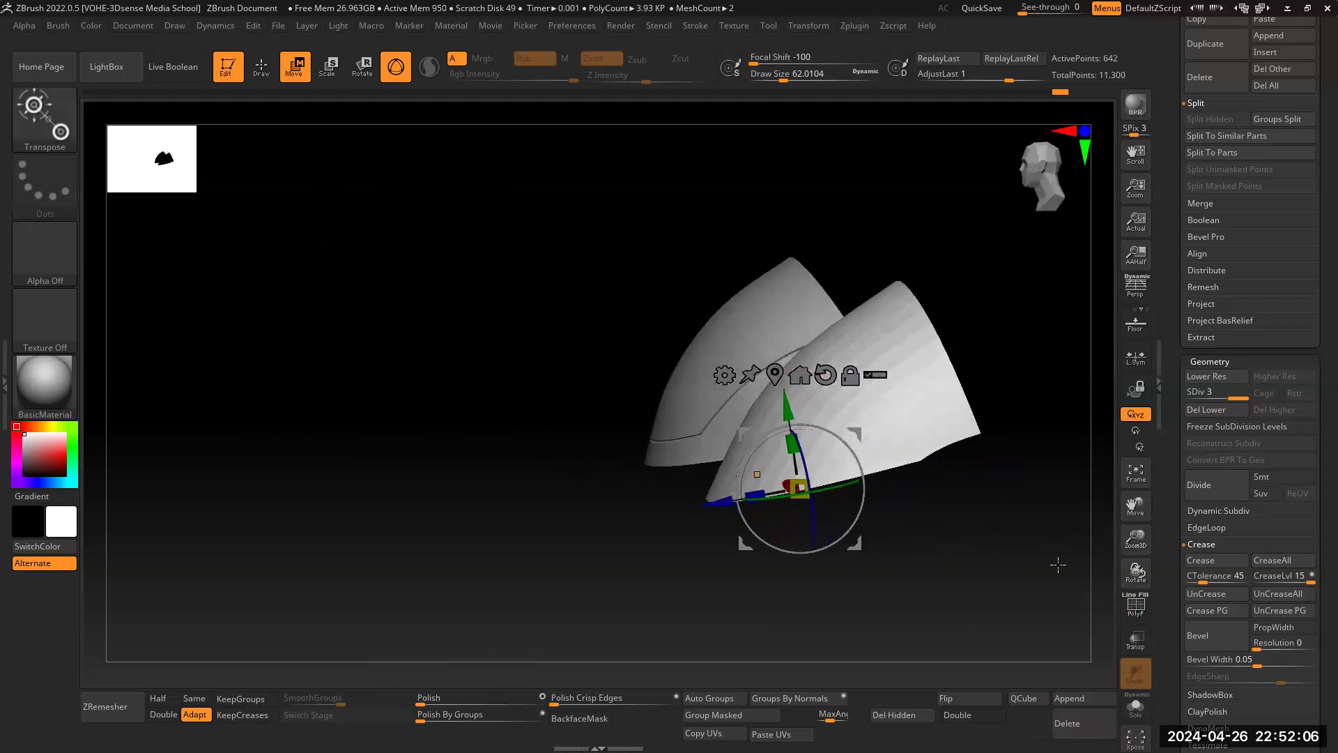
Step: Show the polyframe and compare the shell's form between SDiv 1 and SDiv 3
left_click(1138, 612)
key("shift+d")
key("shift+d")
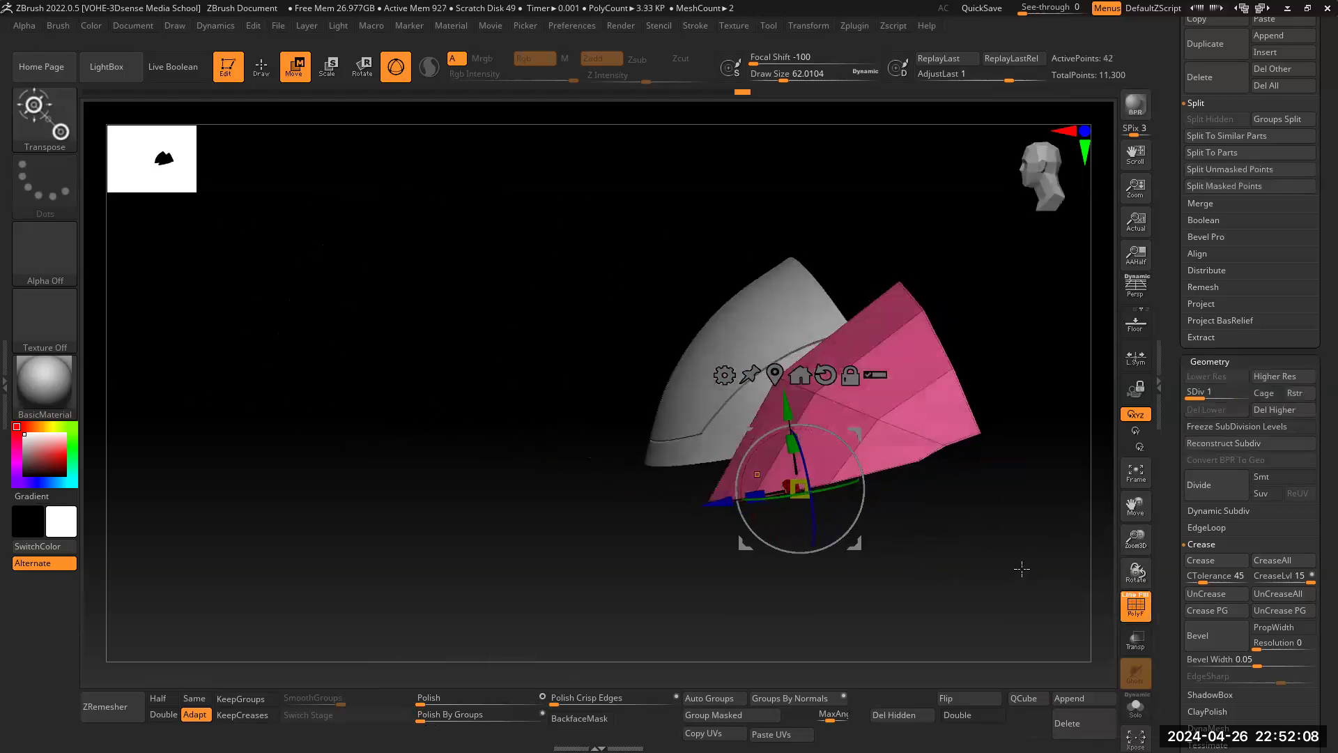
key("d")
key("d")
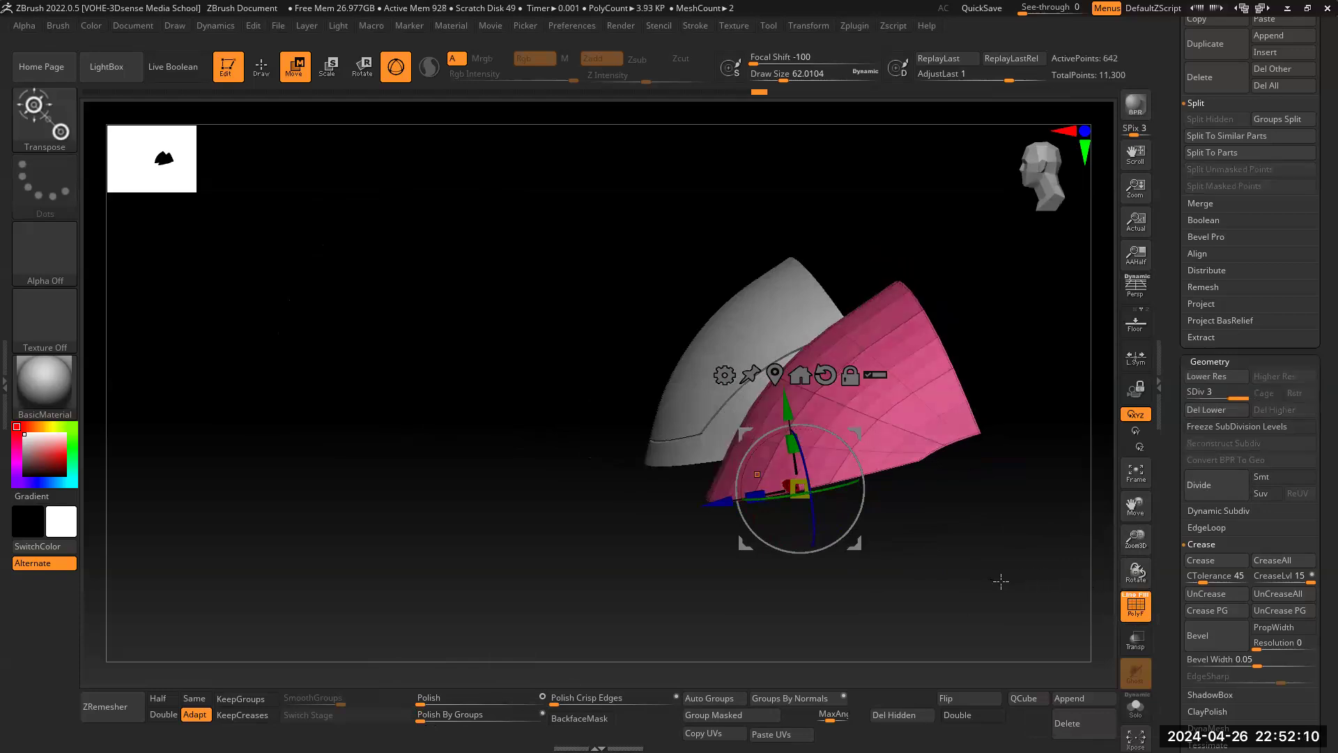
key("shift+d")
key("shift+d")
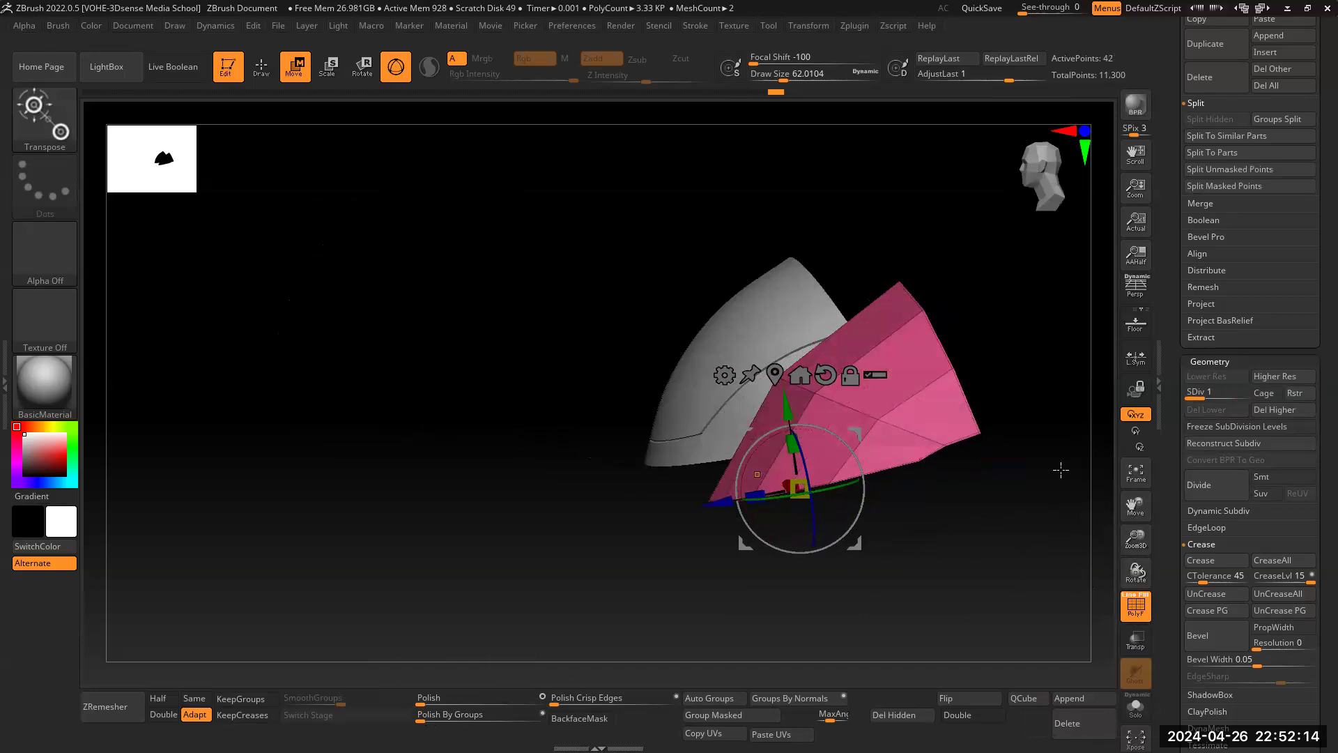
mouse_move(970, 539)
left_mouse_down()
mouse_move(1000, 555)
mouse_move(991, 536)
left_mouse_up()
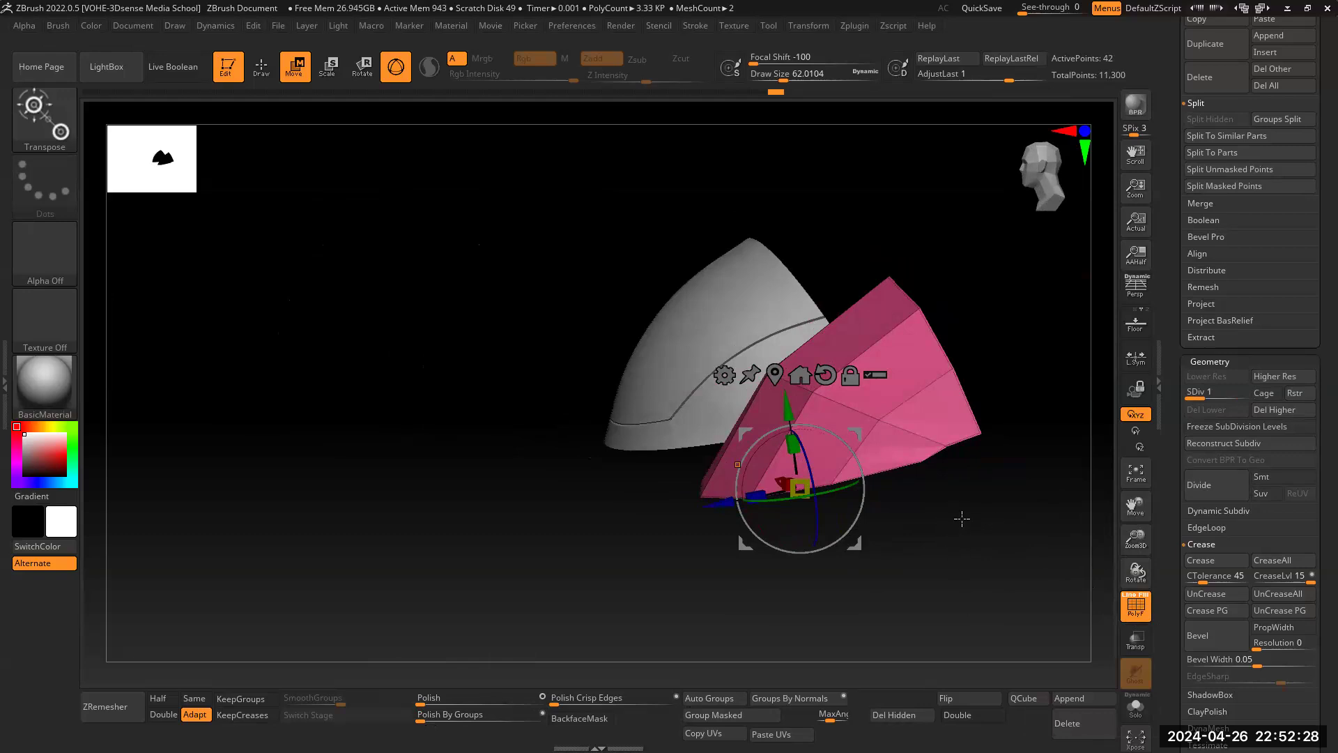
Step: Return the shell to SDiv 3, transpose its side end polygroup island with ZModeler, and nudge that island slightly upward
key("ctrl+d")
key("ctrl+d")
left_click_drag(998, 524, 1042, 489)
key("b")
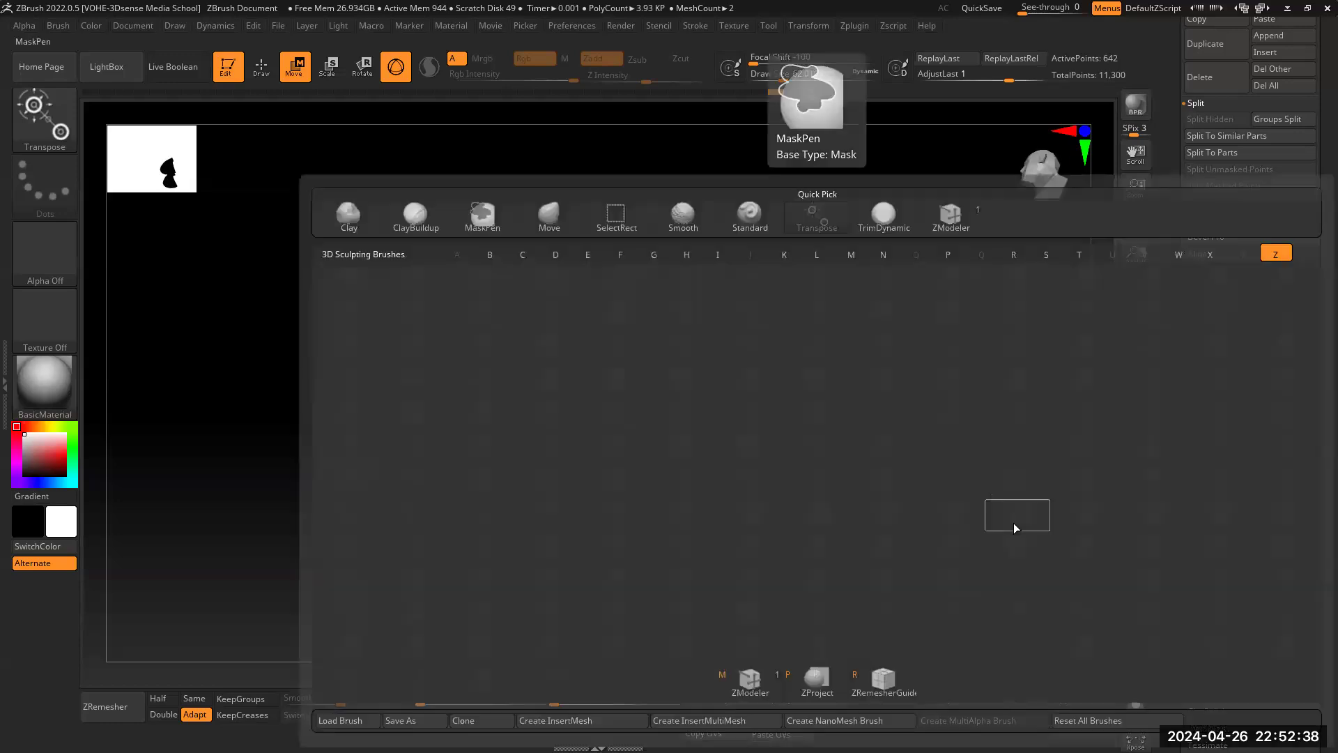
key("z")
key("m")
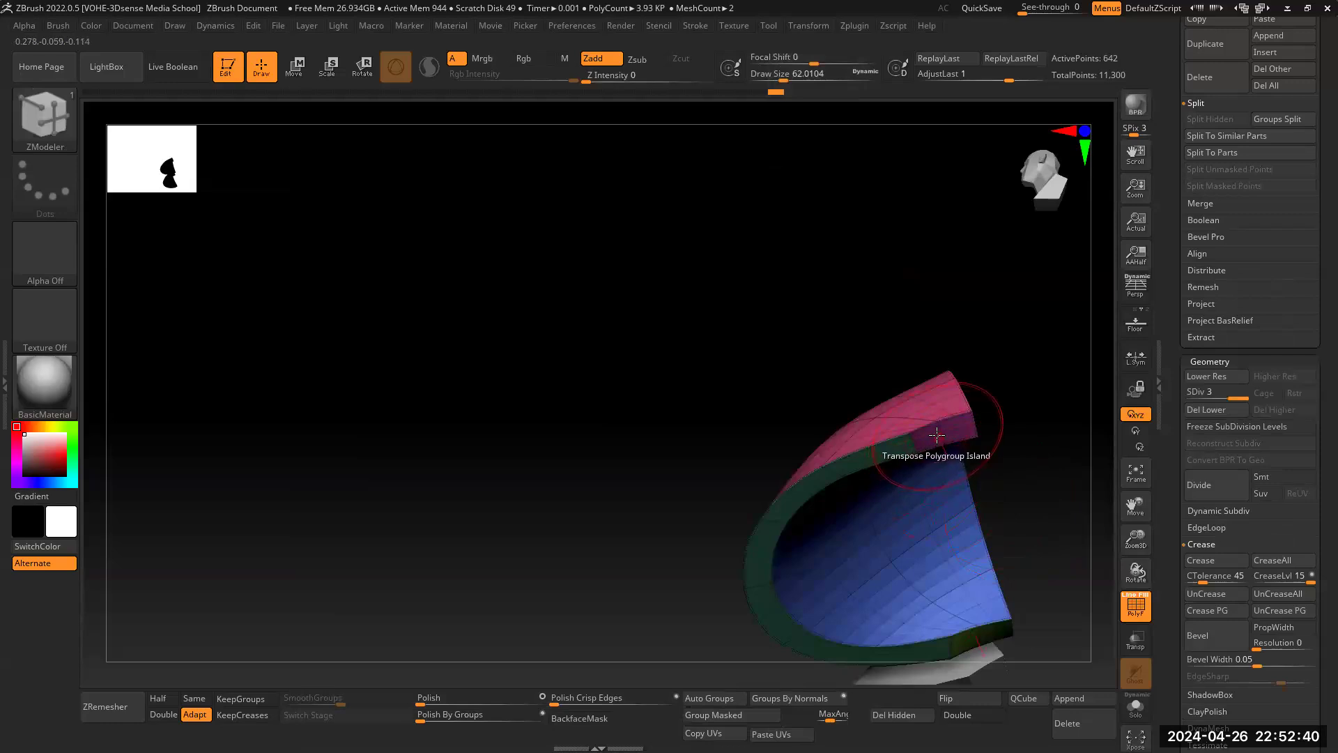
left_click(938, 437)
left_click_drag(1039, 412, 1045, 502)
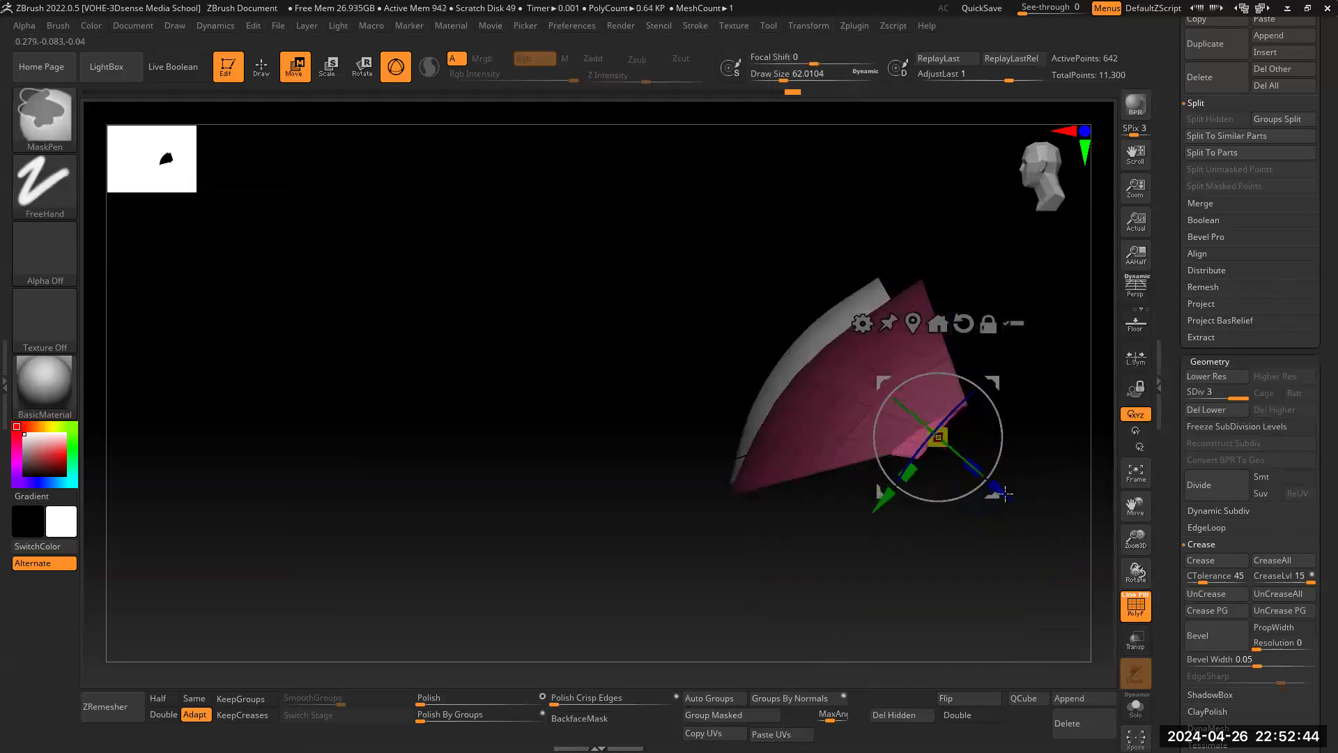
left_click_drag(992, 382, 996, 365)
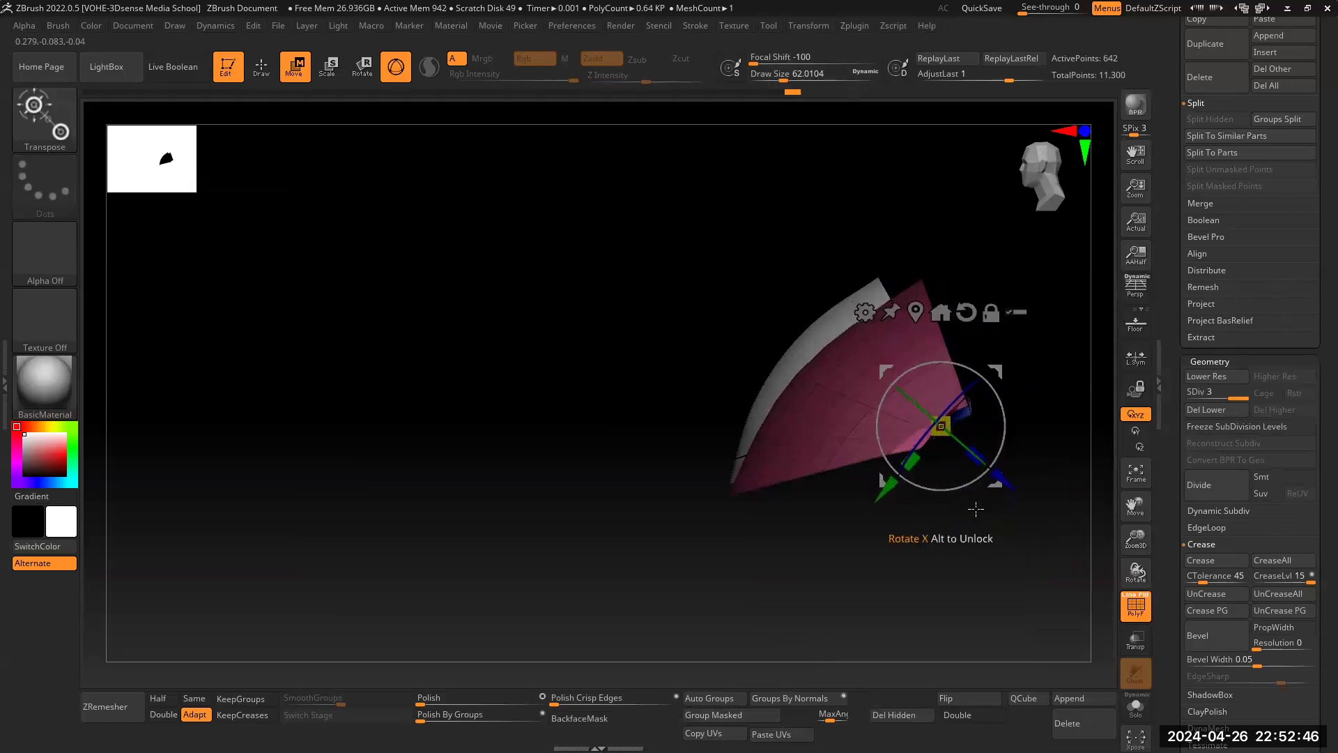
Step: Smooth the adjusted SDiv 3 shell with repeated Polish By Groups and hide the polyframe
left_click(435, 719)
left_click_drag(436, 718, 480, 718)
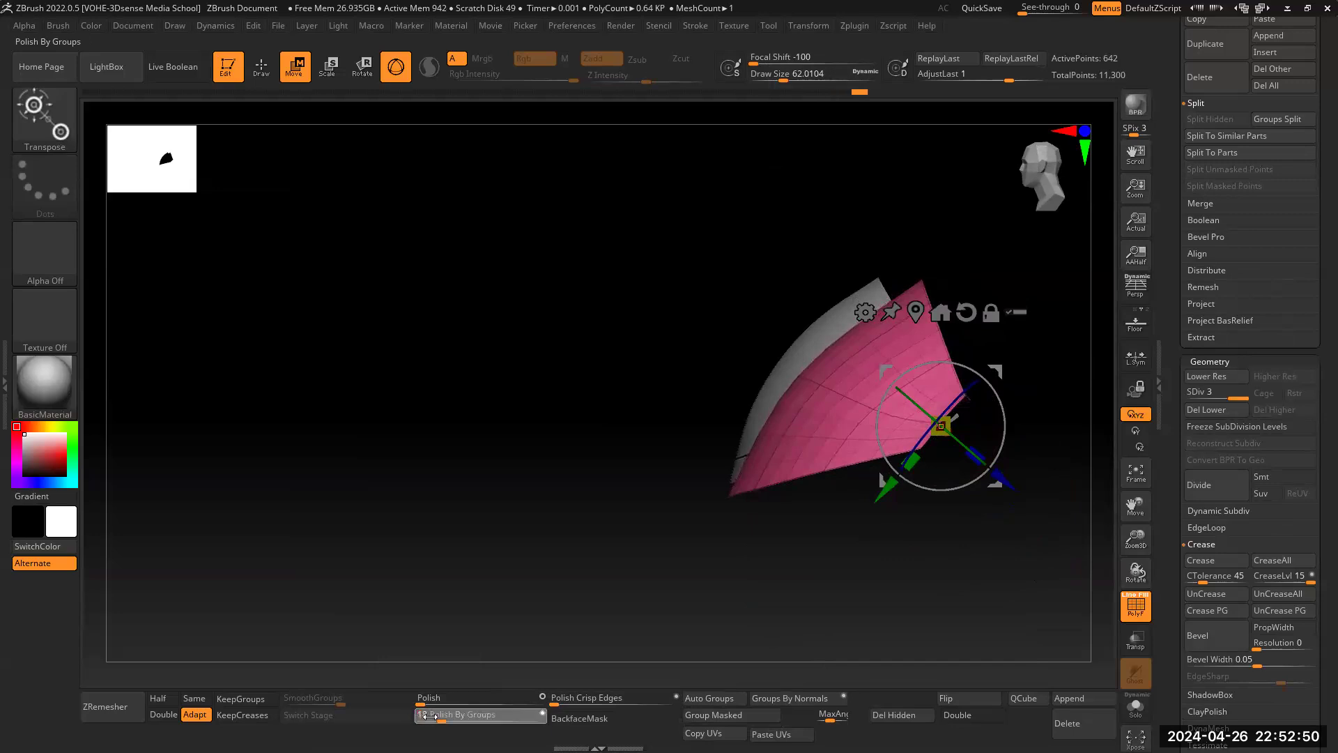
left_click_drag(571, 662, 781, 435)
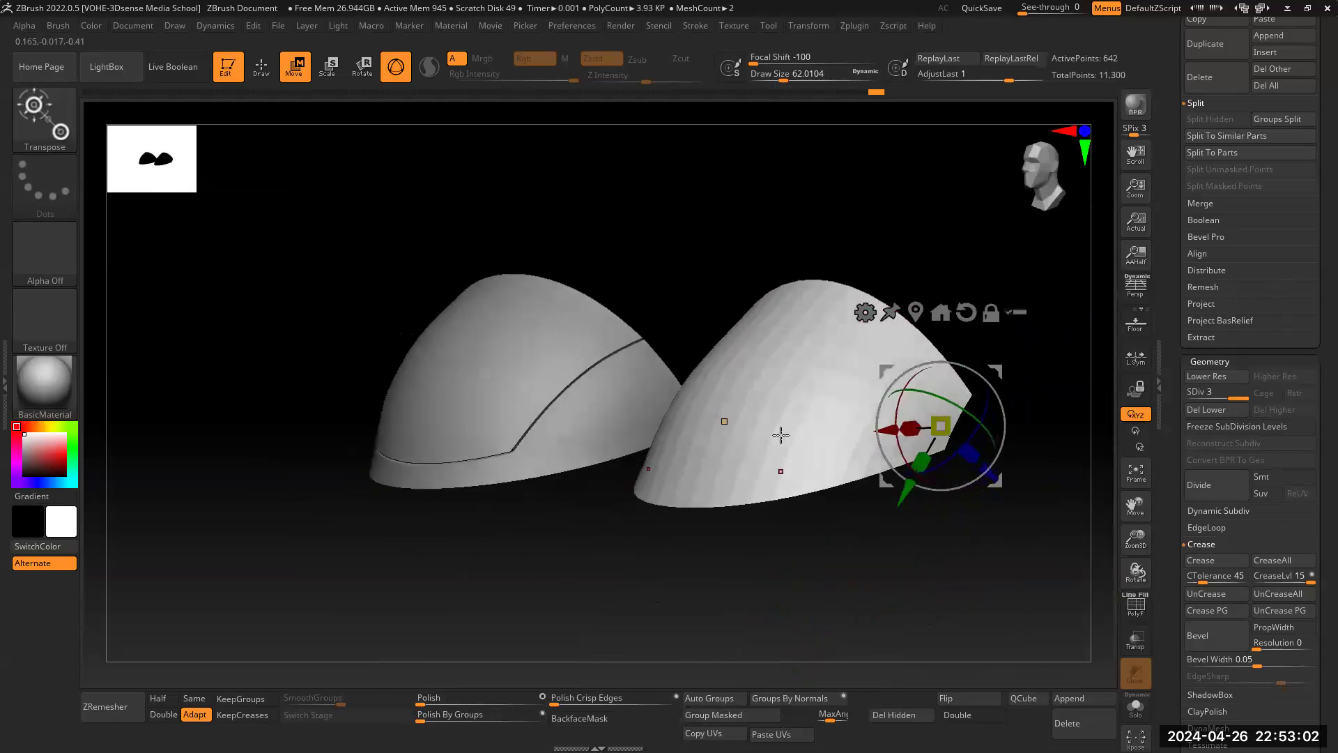
Step: Divide the shell two more times to SDiv 5 and smooth its faceting with Polish By Groups
key("ctrl+d")
key("ctrl+d")
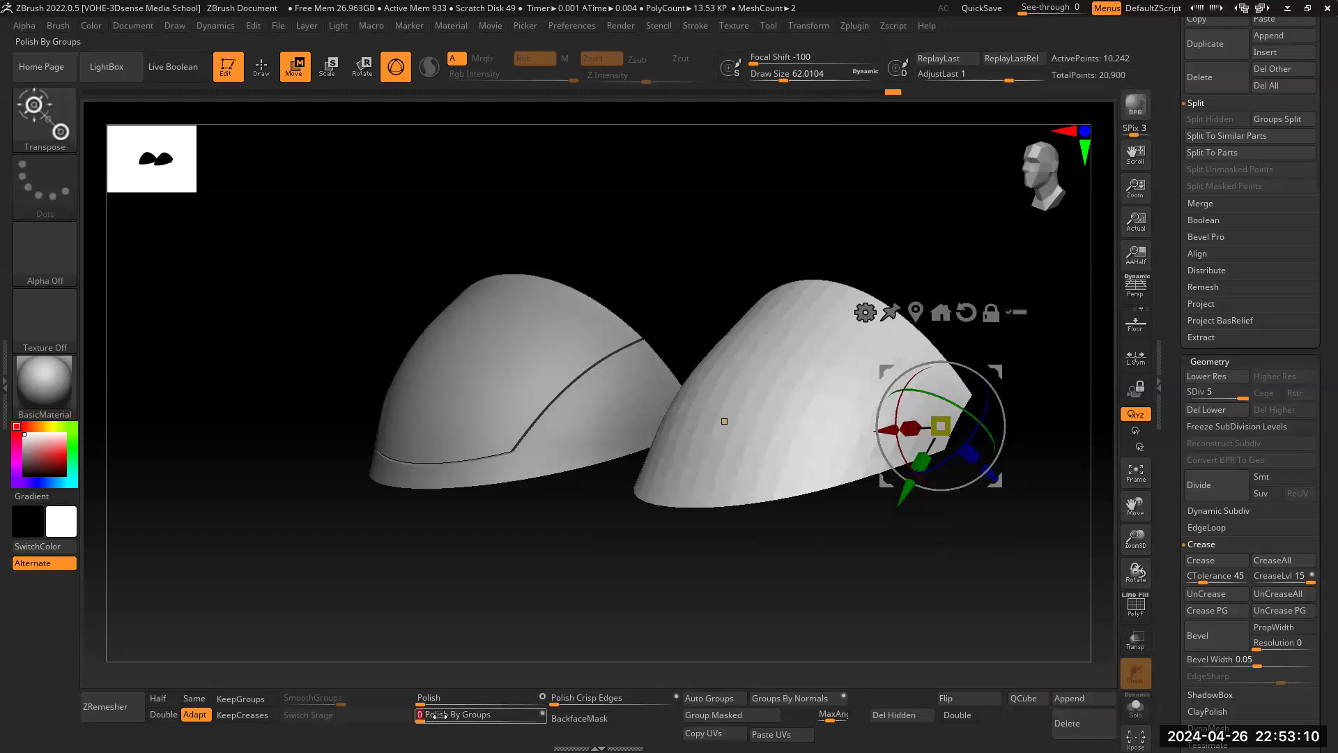
left_click_drag(785, 589, 858, 558)
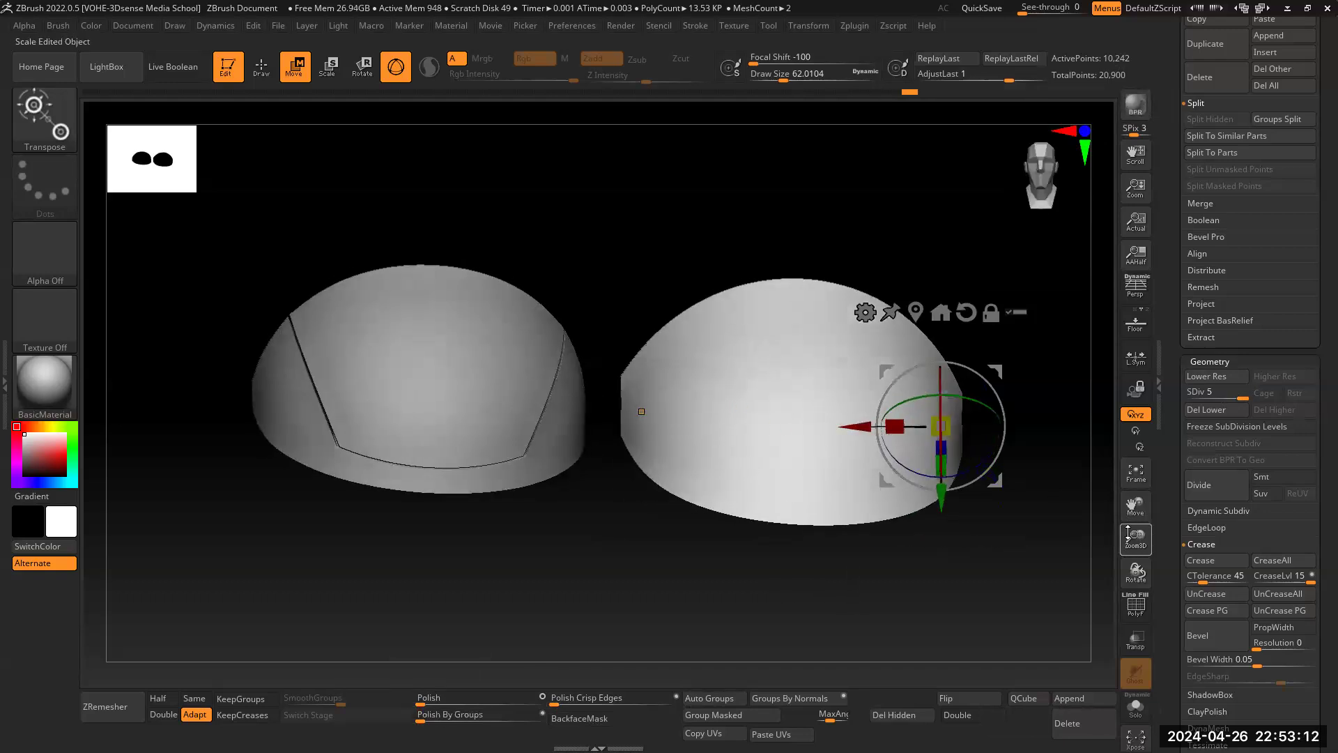
left_click_drag(1136, 503, 996, 586)
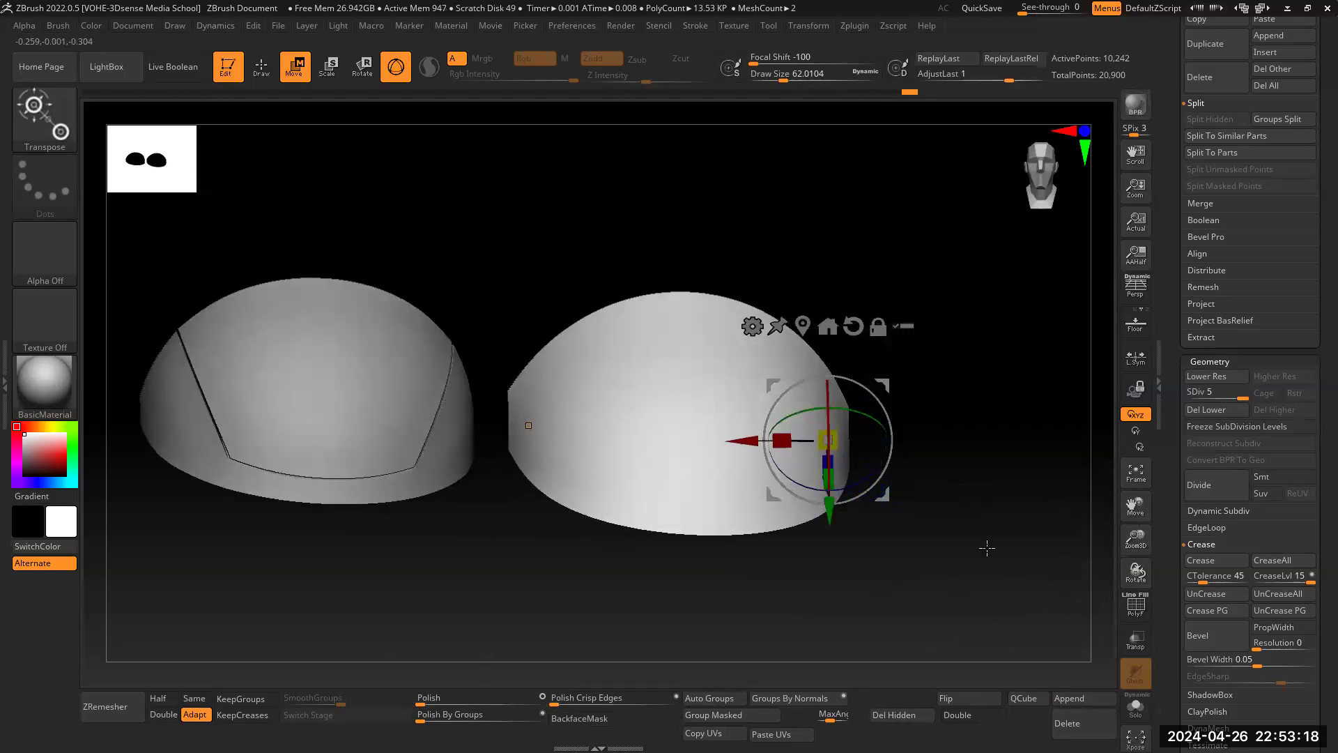
Step: Select the DamStandard brush and set its draw size to about 11.7
key("b")
key("d")
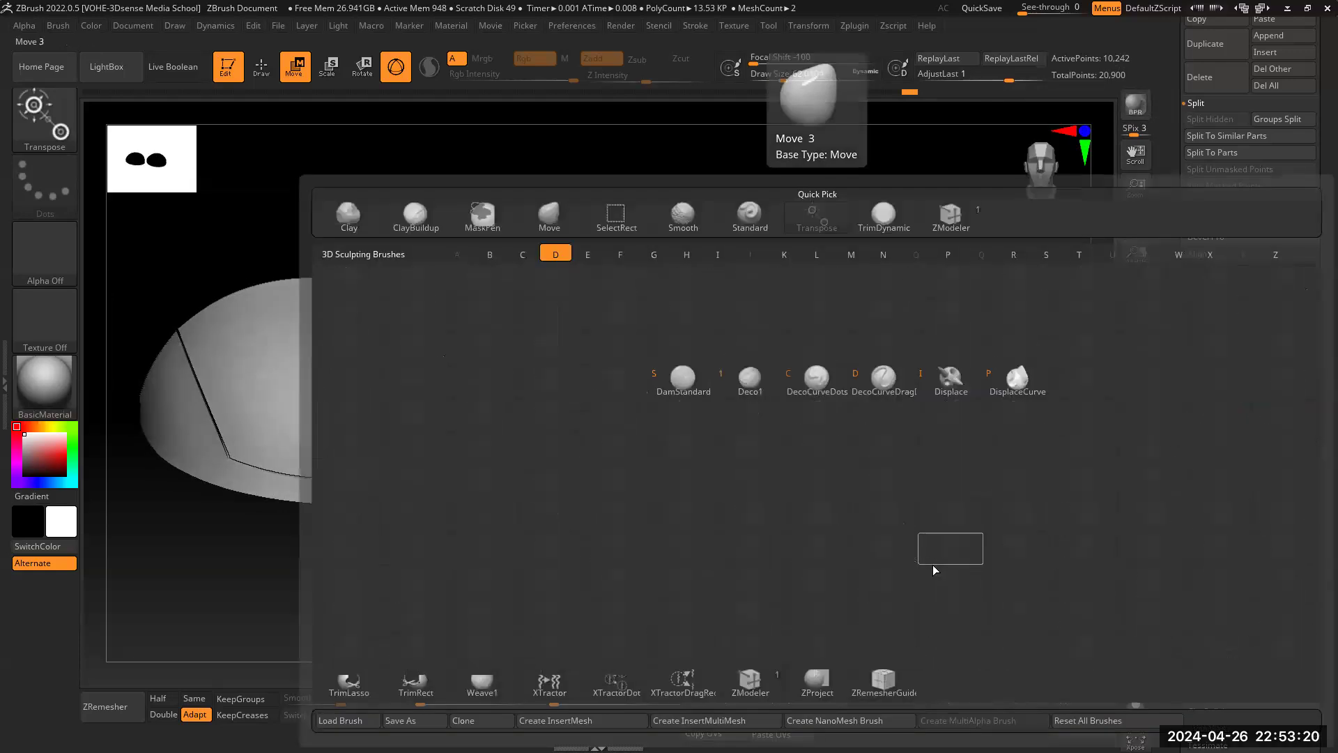
key("s")
key("space")
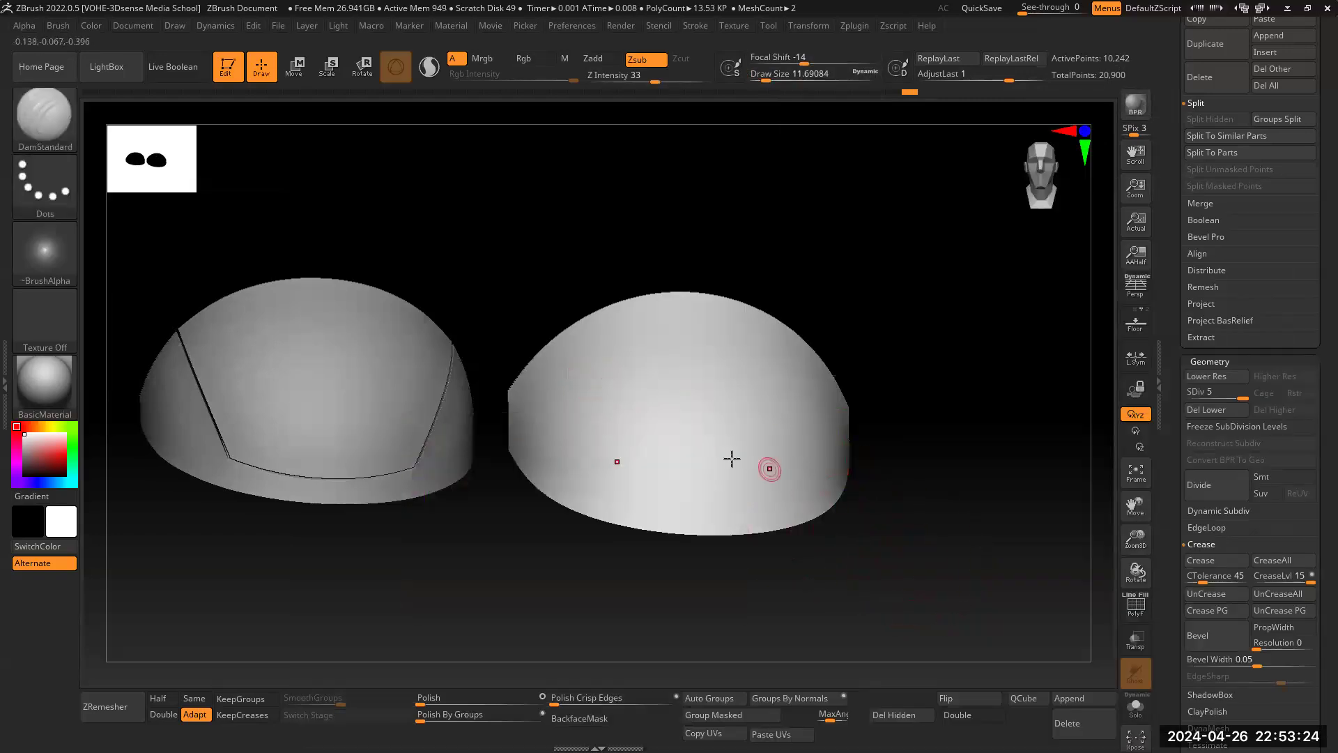
Step: Try carving a DamStandard groove around the shell's side end and lower rim, and undo the strokes
left_click_drag(884, 269, 881, 290)
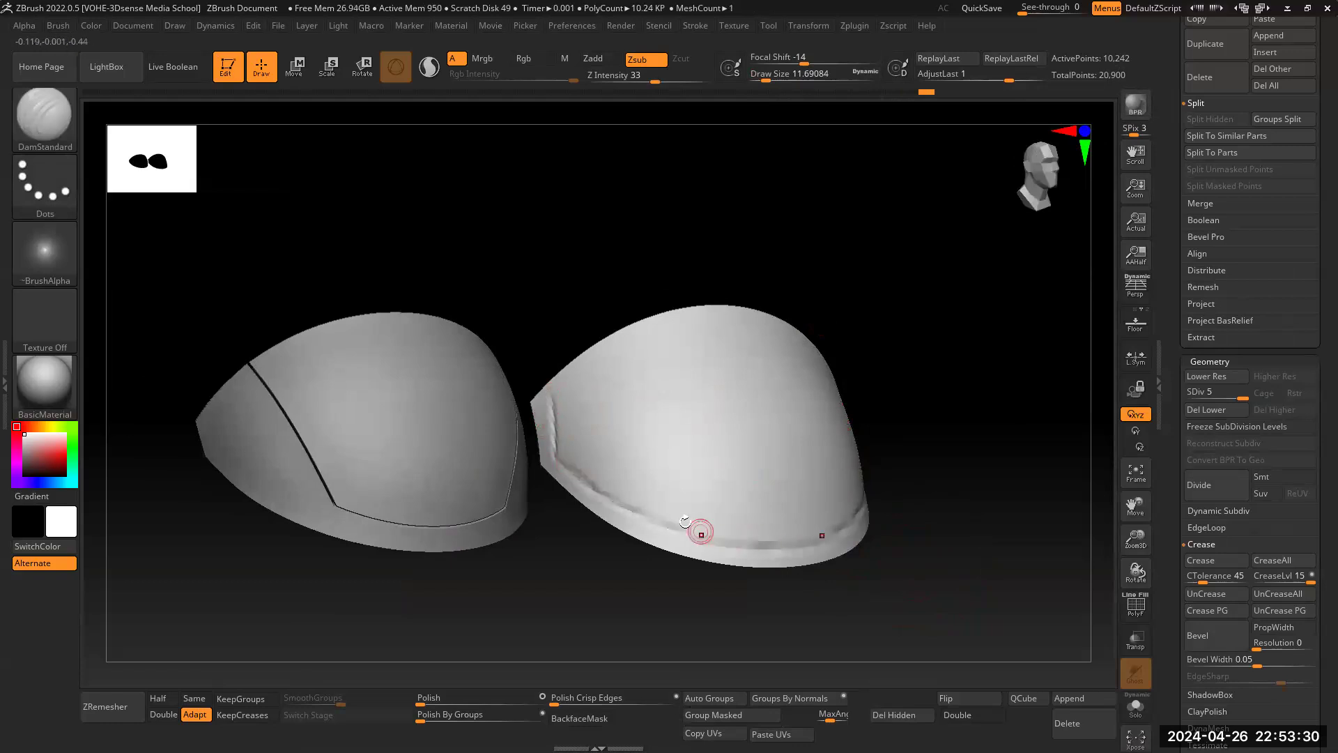
key("ctrl")
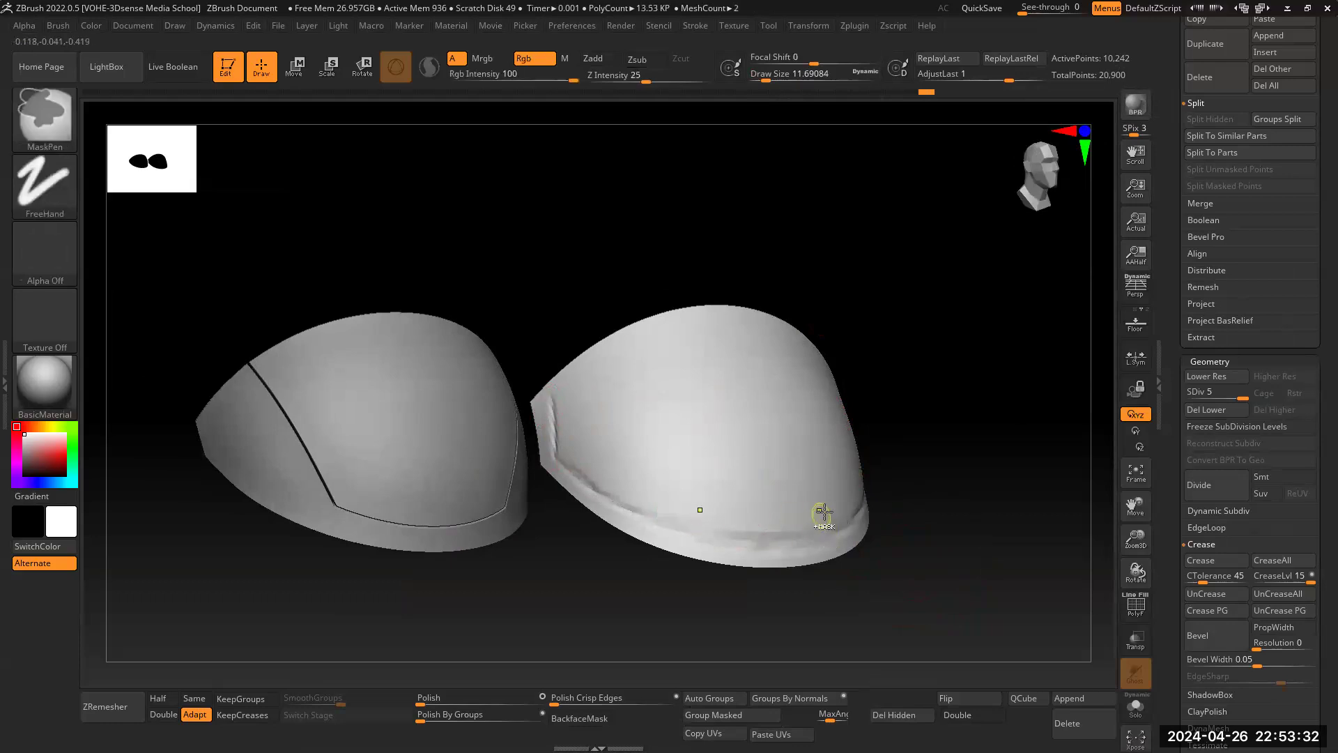
key("ctrl+z")
key("ctrl+z")
key("ctrl+z")
key("ctrl+z")
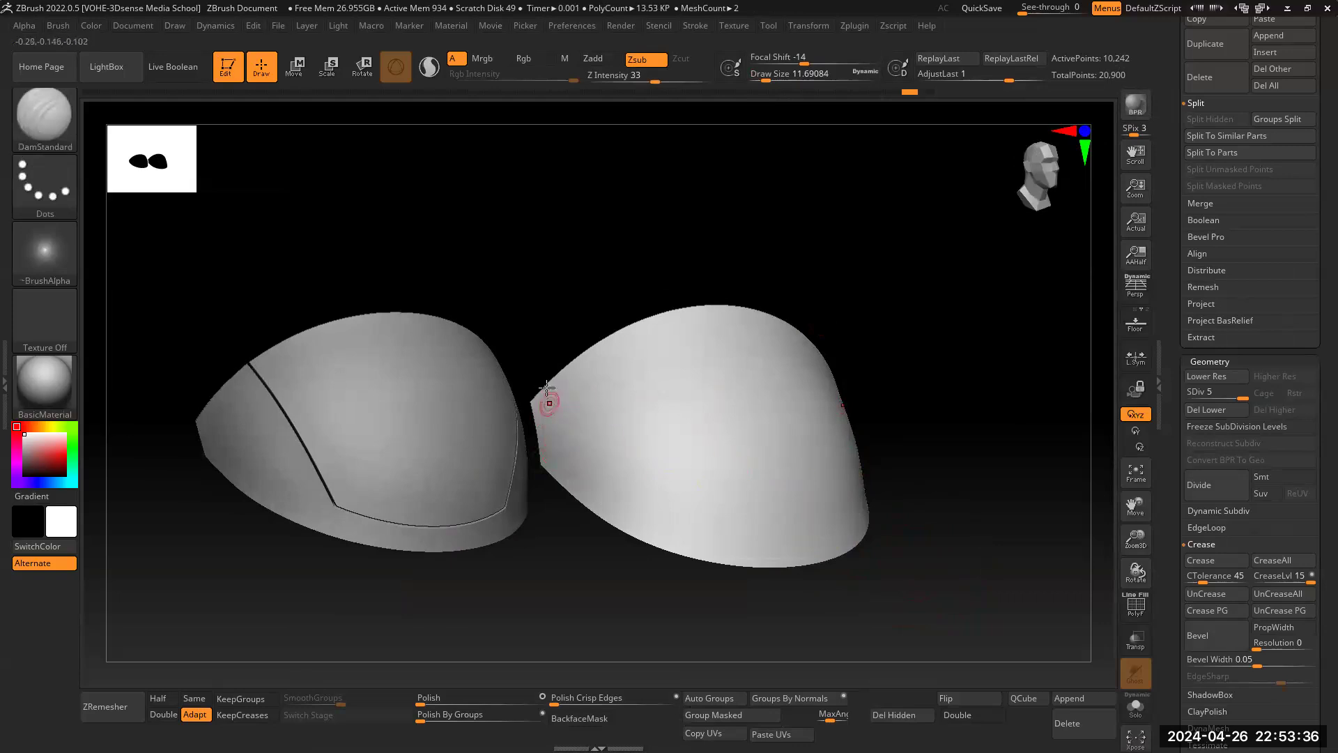
Step: Set DamStandard to Alpha Off with a FreeHand stroke and divide the shell to SDiv 6
left_click_drag(994, 400, 983, 403)
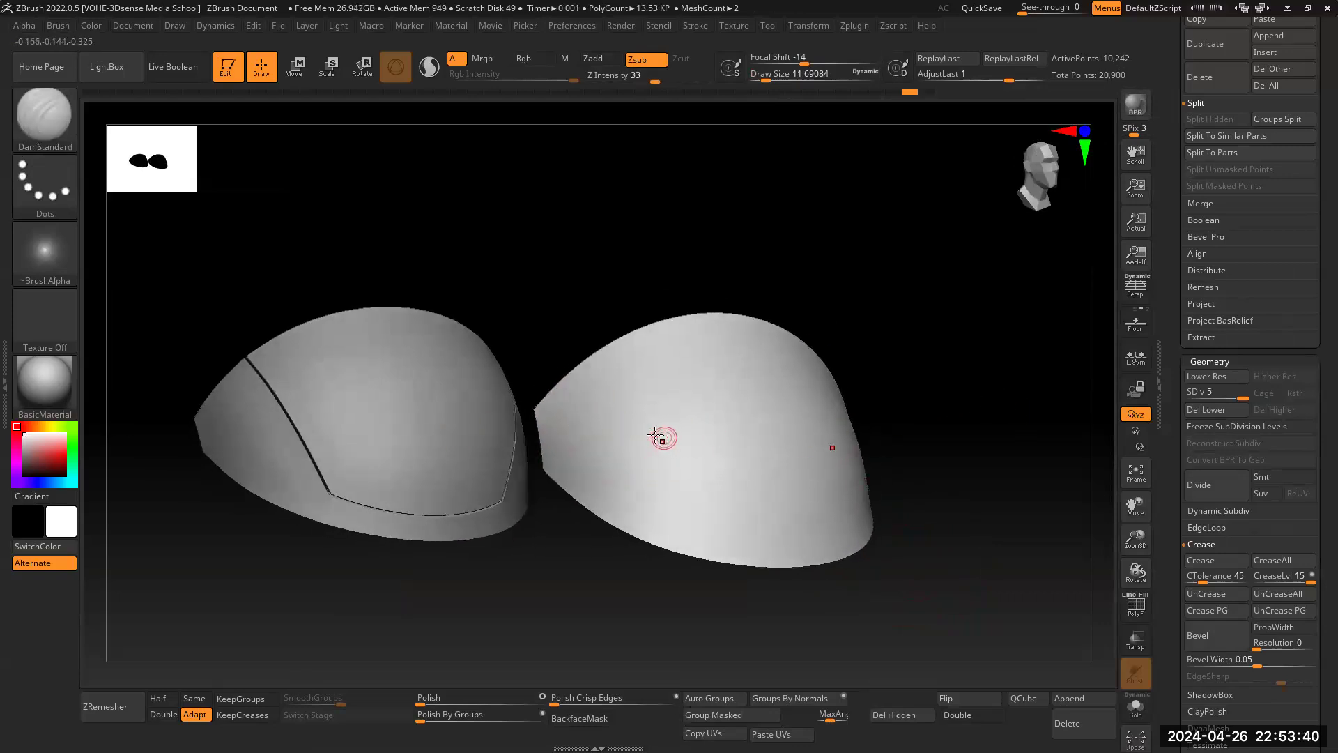
left_click(57, 255)
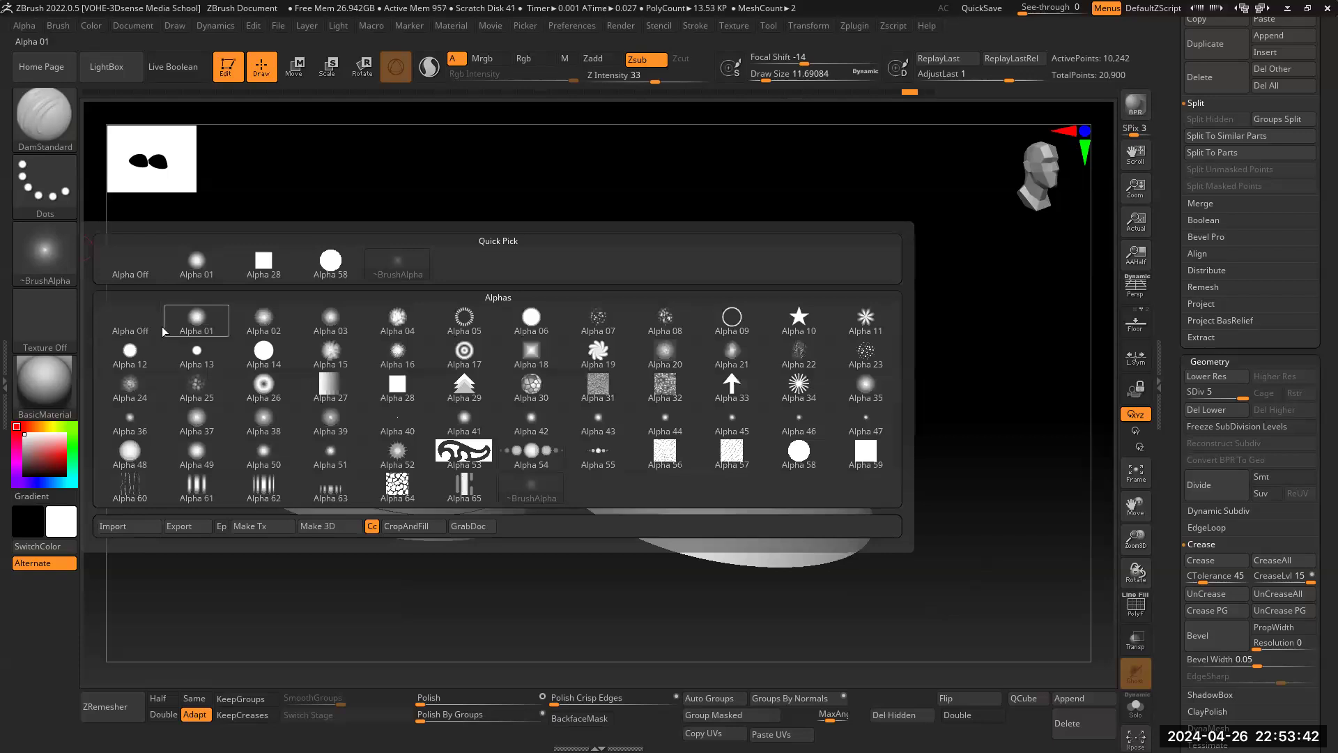
left_click(133, 325)
left_click(67, 207)
left_click(257, 201)
key("ctrl+d")
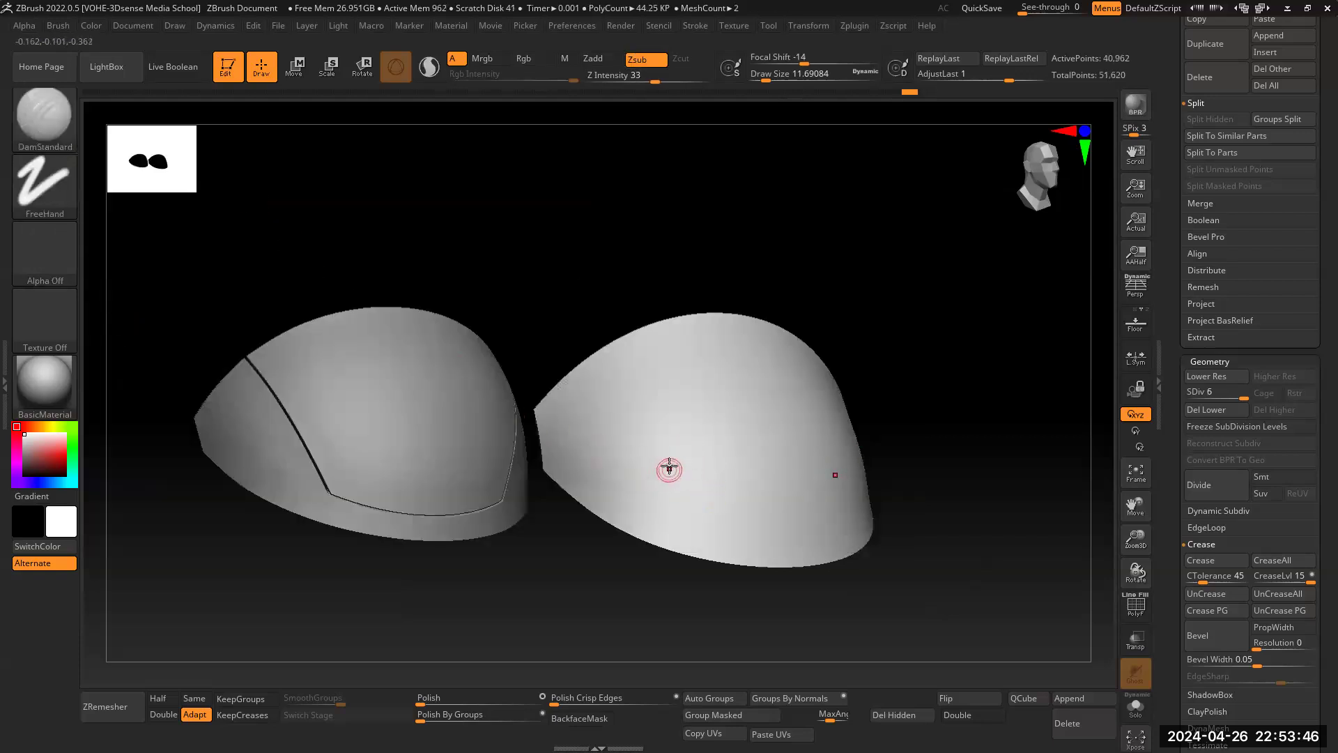
Step: Carve diagonal and crossing DamStandard test scratches on both sides of the shell's face, and undo the most recent ones
left_click_drag(770, 382, 630, 482)
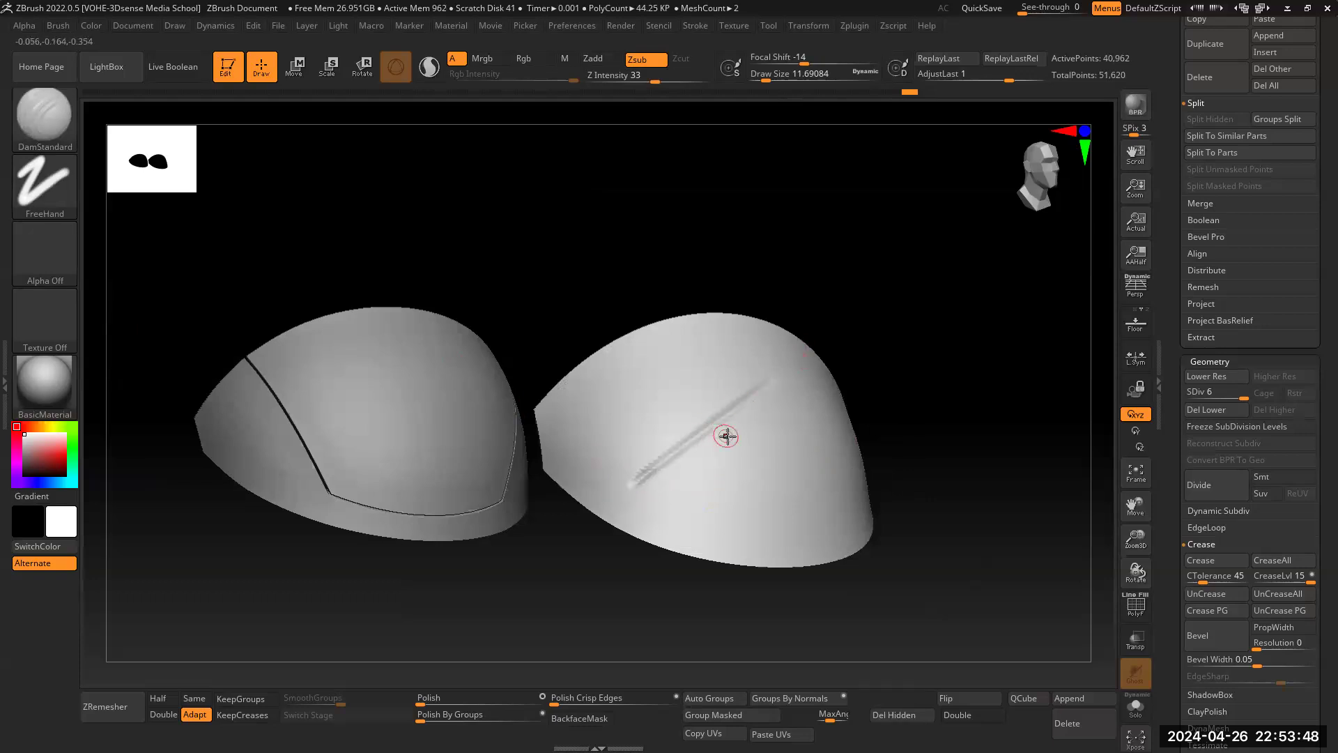
left_click_drag(1017, 442, 728, 462)
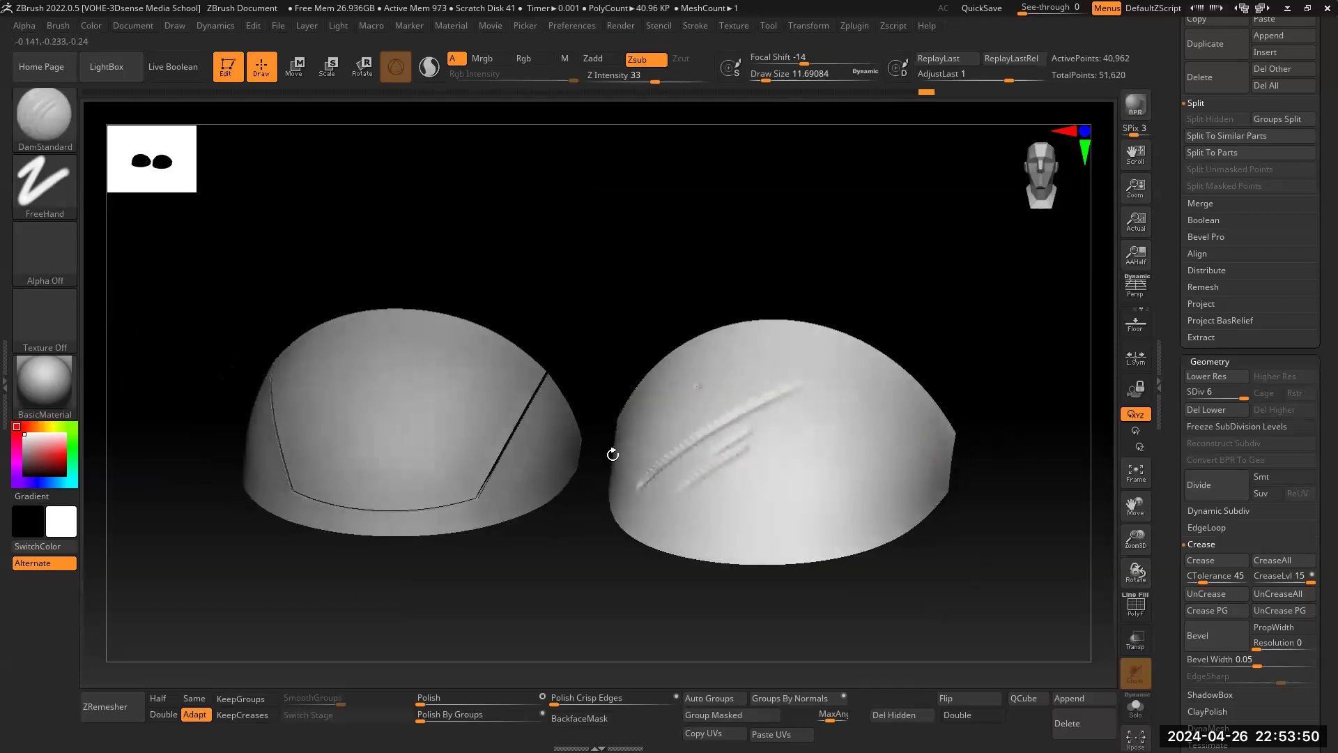
mouse_move(875, 422)
left_mouse_down()
mouse_move(874, 488)
mouse_move(901, 452)
left_mouse_up()
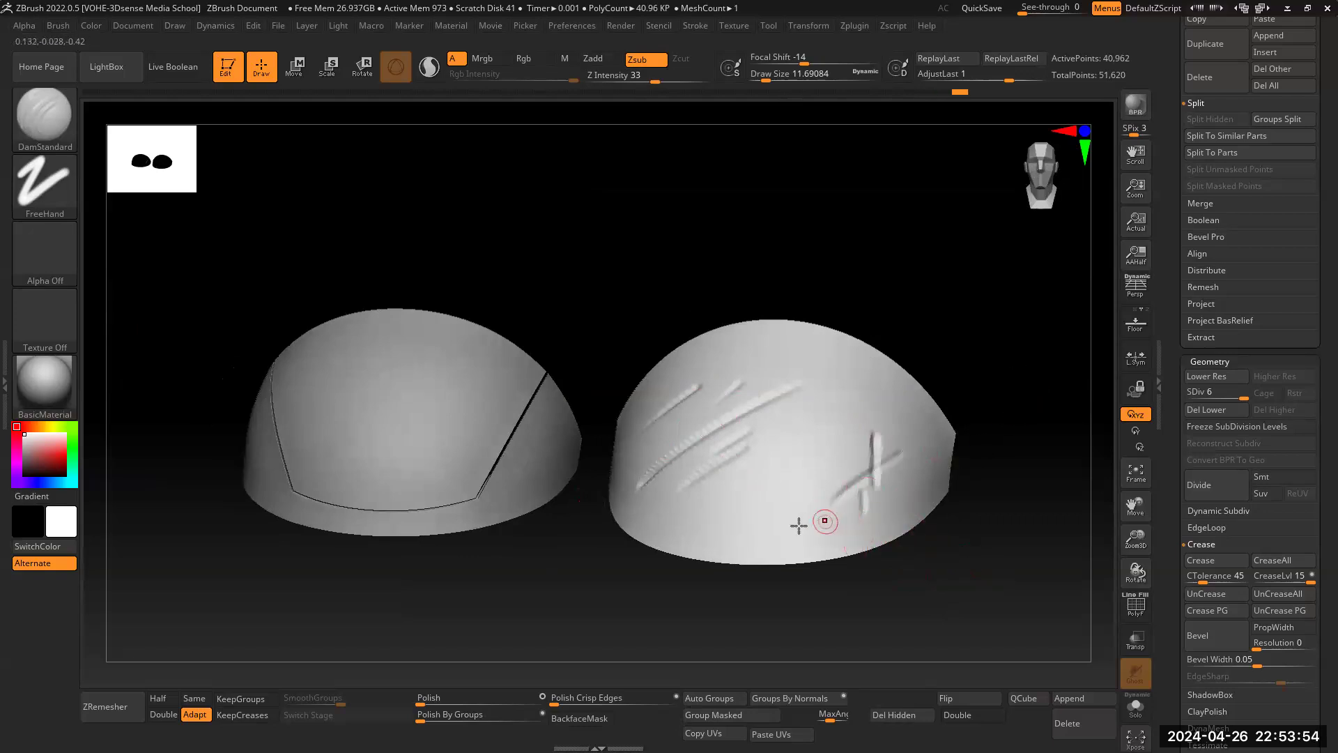
left_click_drag(704, 557, 369, 490)
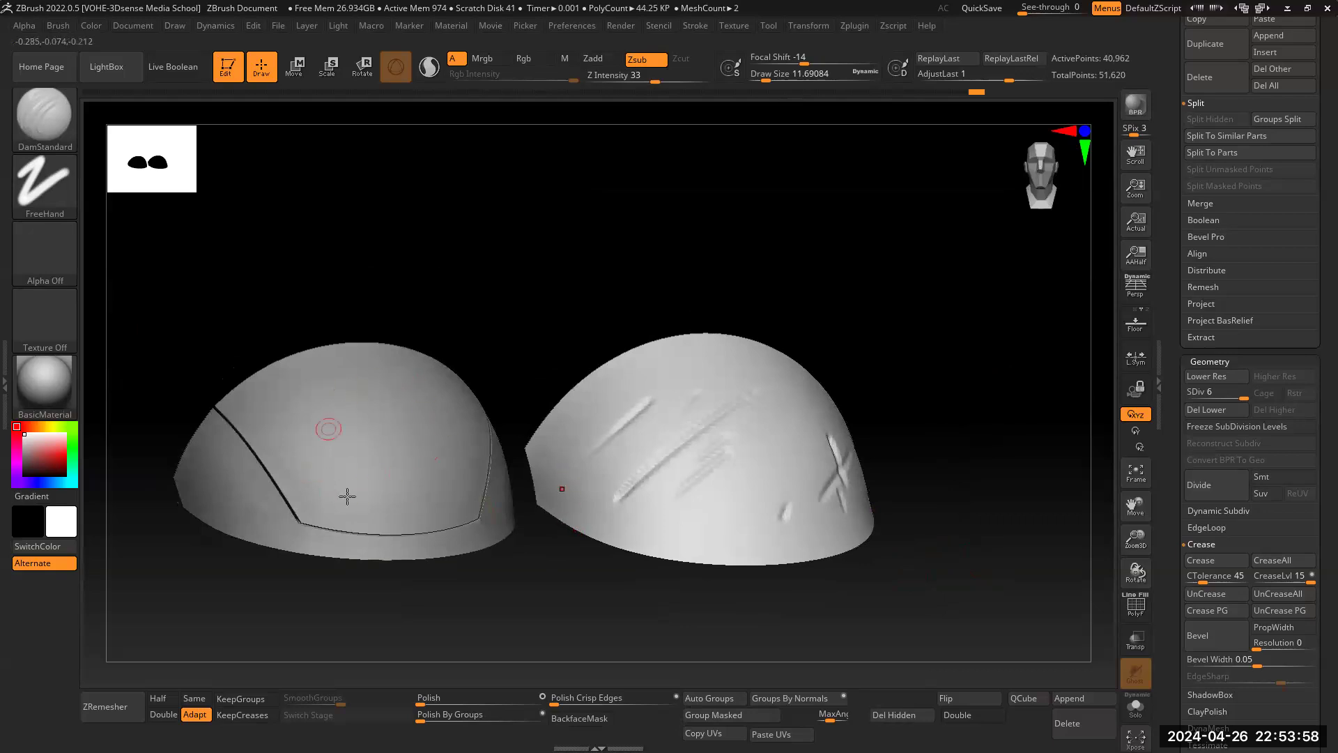
left_click_drag(628, 284, 717, 380)
key("ctrl+z")
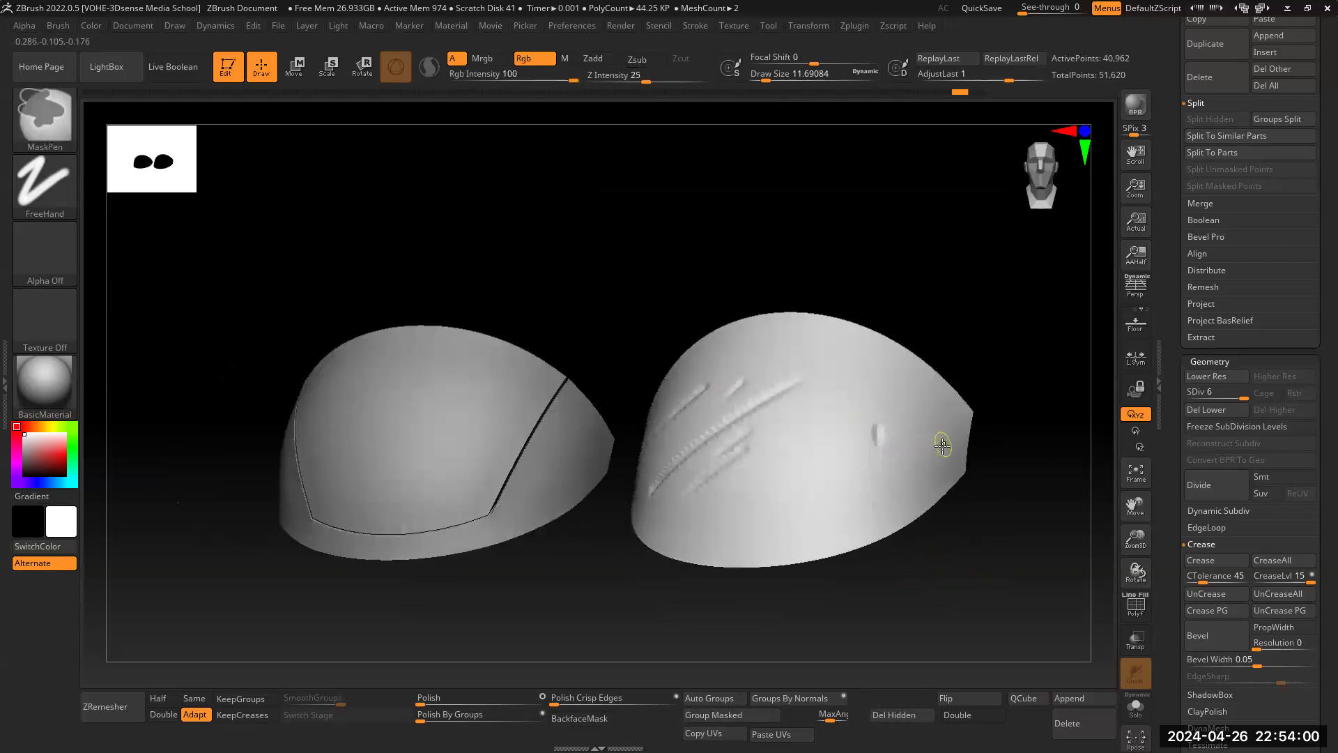
Step: Show the polyframe and remove the scratches by running Polish By Groups on the shell at SDiv 3 and while returning to SDiv 6
left_click(1136, 603)
left_click_drag(1031, 546, 434, 720)
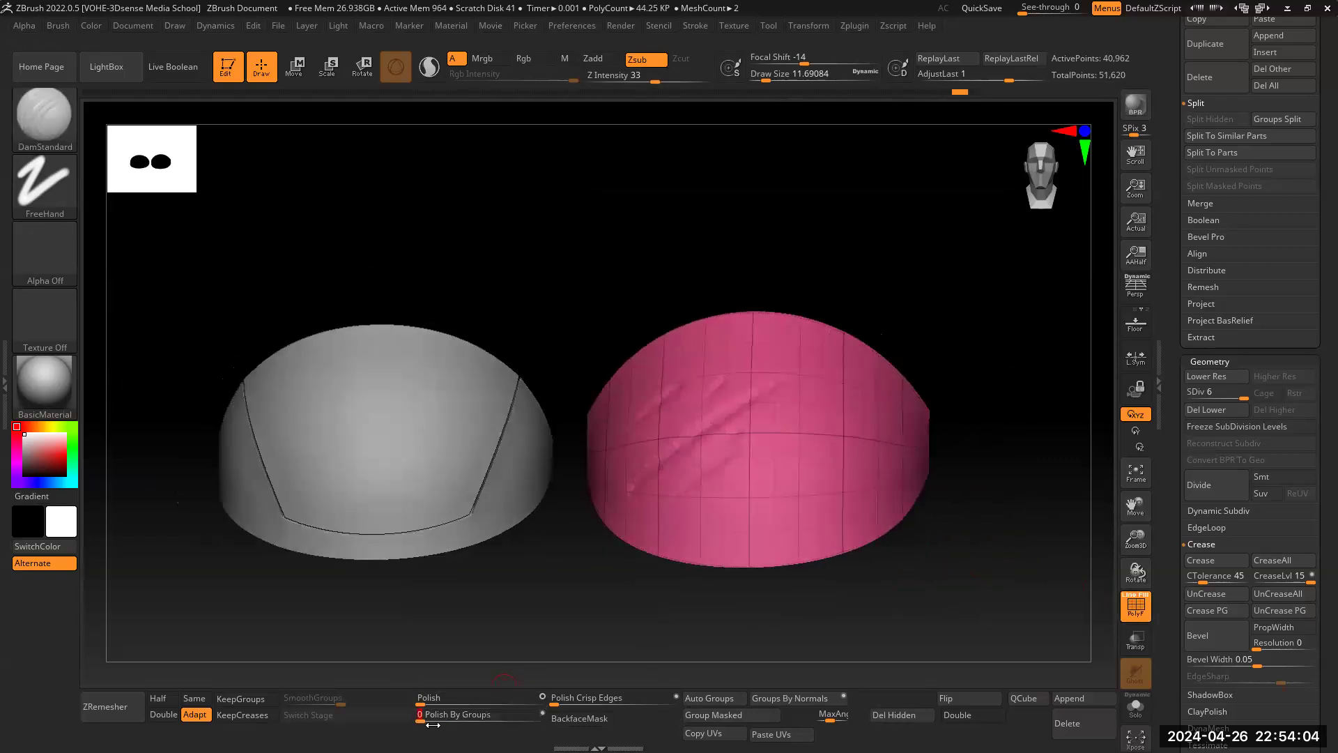
key("shift+d")
key("shift+d")
key("shift+d")
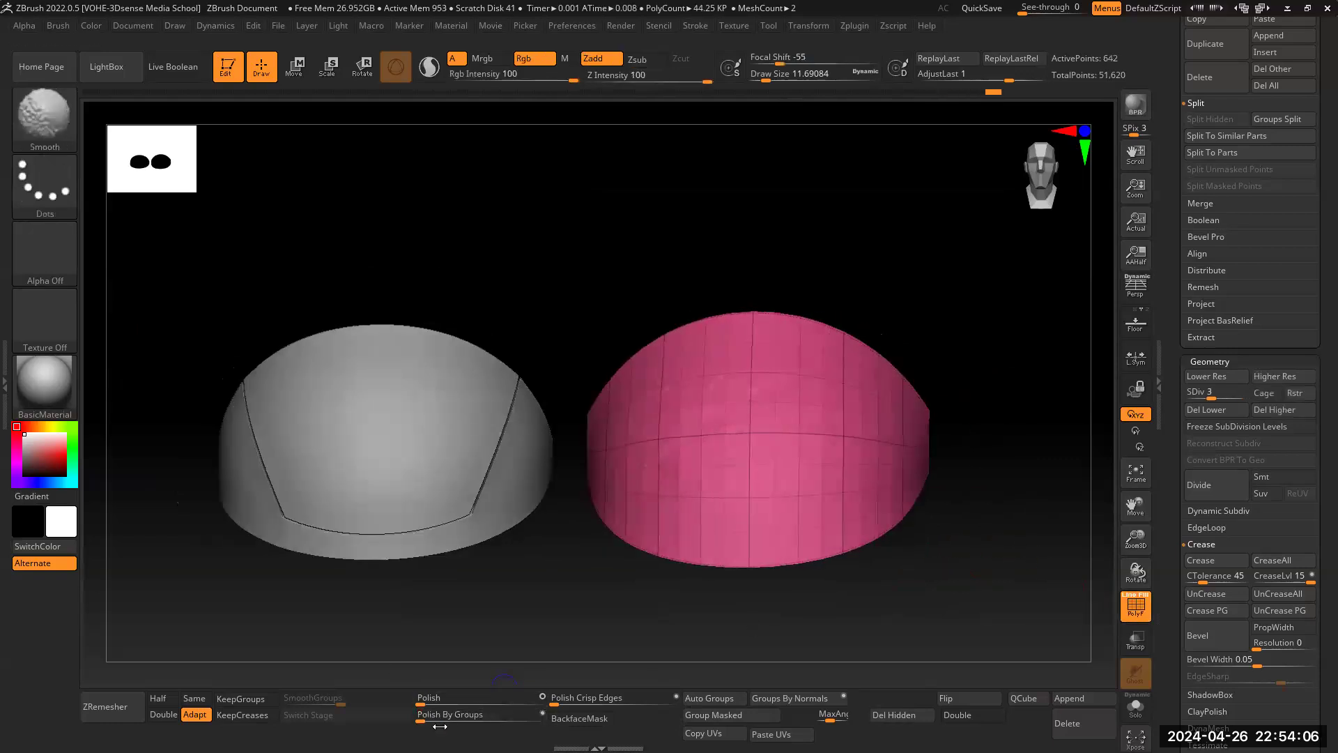
left_click(432, 716)
key("d")
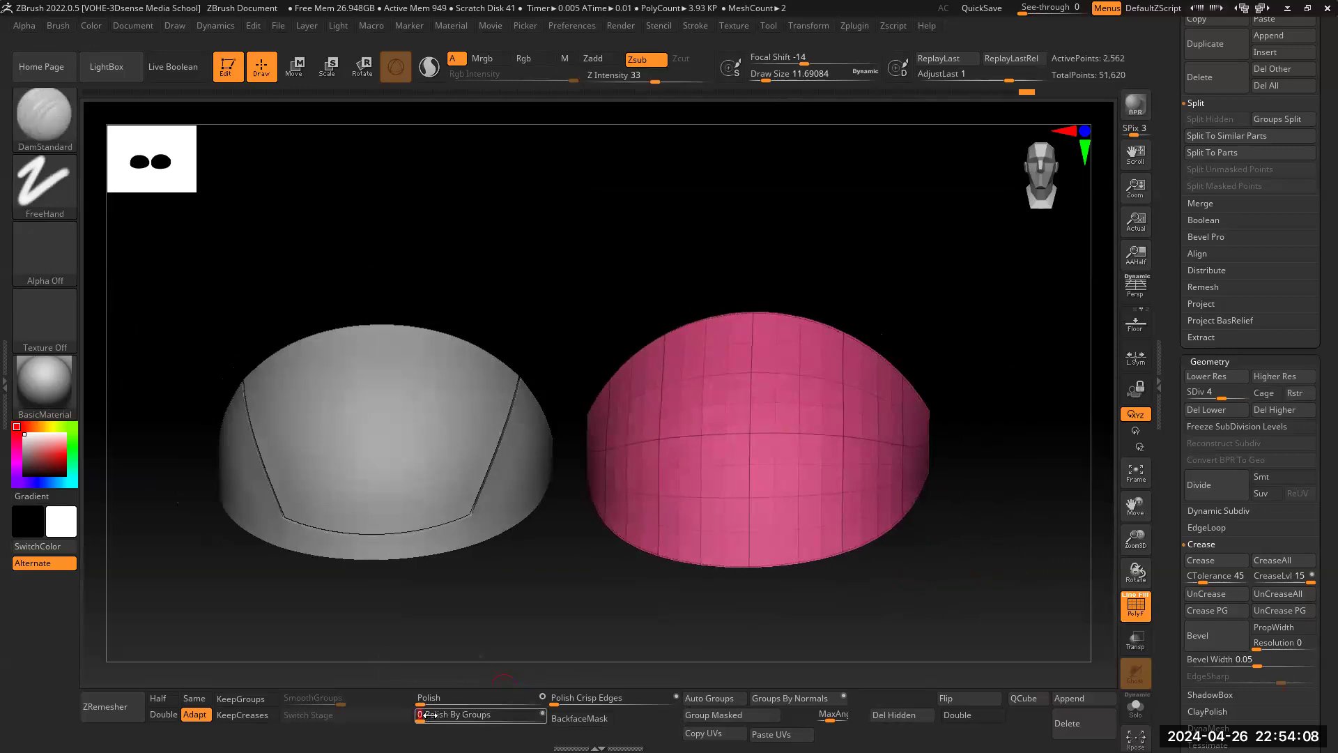
key("d")
key("d")
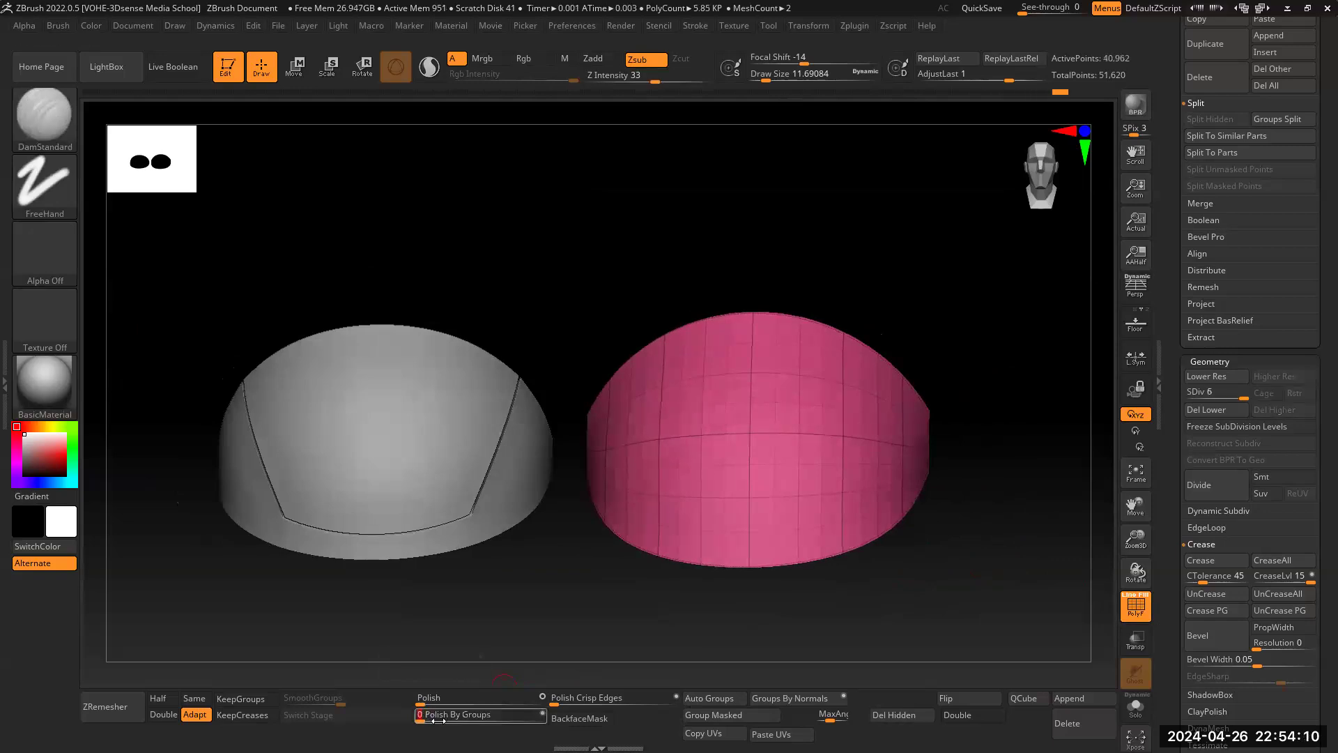
left_click(427, 720)
Step: Hide the polyframe and examine the smoothed shell's outer surface, interior and rim beside the visor
left_click_drag(1023, 566, 1061, 584)
left_click(1137, 597)
left_click_drag(1135, 540, 1136, 586)
left_click_drag(1130, 505, 722, 359)
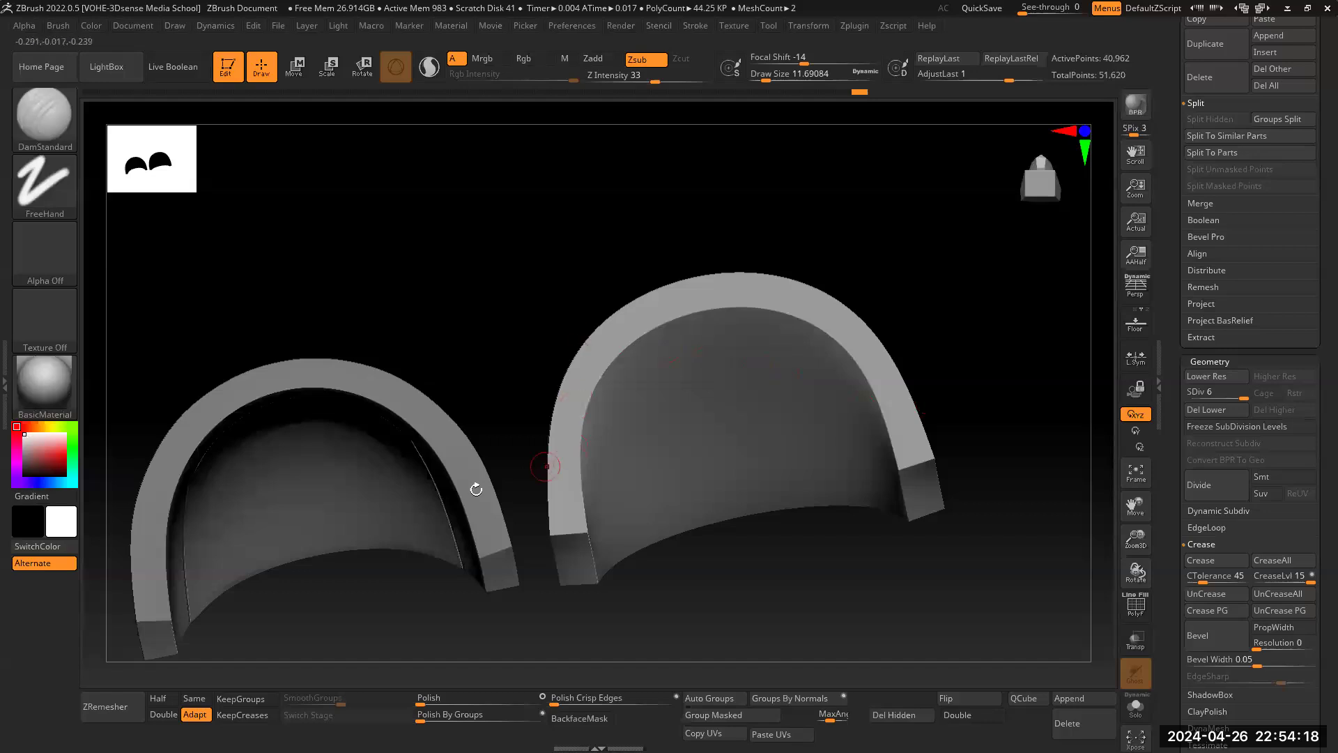
left_click_drag(919, 325, 721, 275)
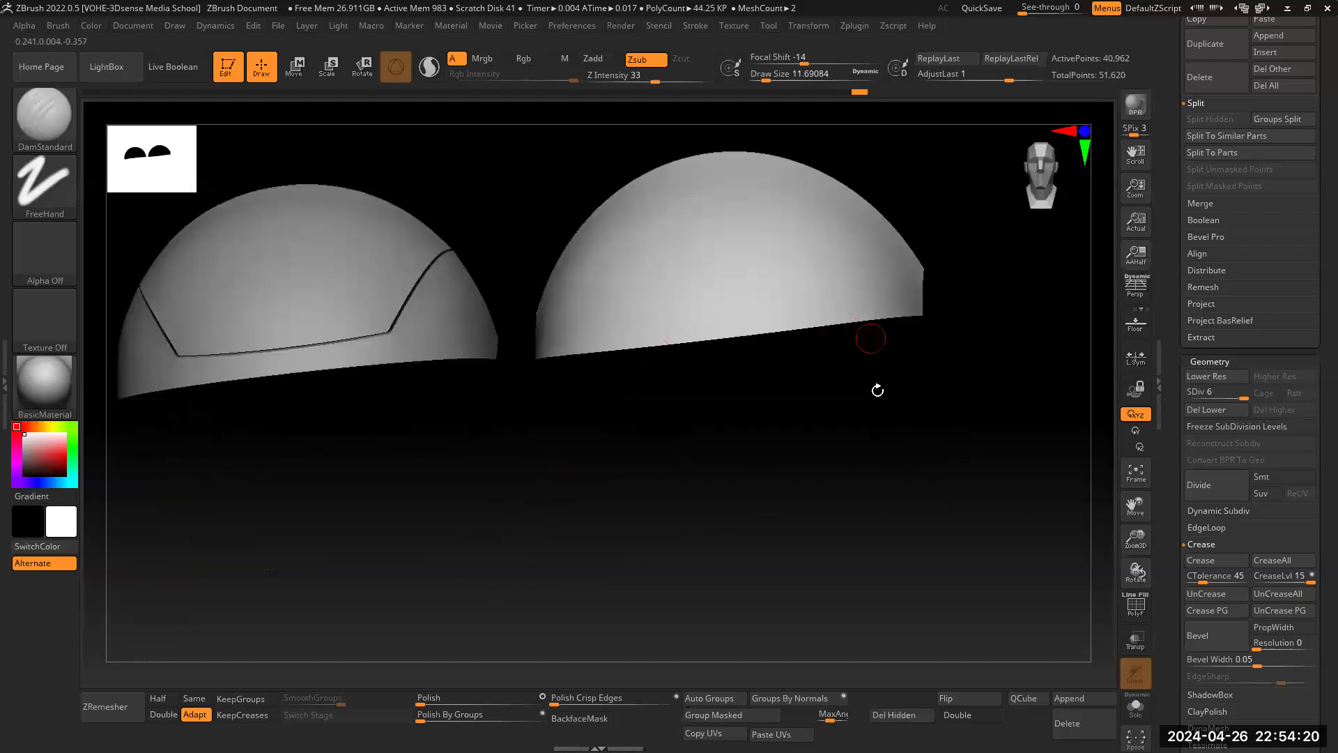
mouse_move(868, 420)
left_mouse_down()
mouse_move(792, 327)
mouse_move(977, 478)
mouse_move(1010, 397)
mouse_move(1038, 439)
left_mouse_up()
Step: Show the polyframe in a front view and step the shell down to SDiv 1 to examine its base topology
left_click(1136, 607)
mouse_move(1136, 541)
left_mouse_down()
mouse_move(1132, 504)
mouse_move(1134, 530)
left_mouse_up()
left_click_drag(989, 415, 970, 558, "alt")
mouse_move(1141, 547)
left_mouse_down()
mouse_move(1137, 566)
mouse_move(1137, 555)
left_mouse_up()
left_click_drag(1137, 508, 1168, 543)
mouse_move(900, 561)
left_mouse_down()
mouse_move(953, 566)
mouse_move(982, 546)
left_mouse_up()
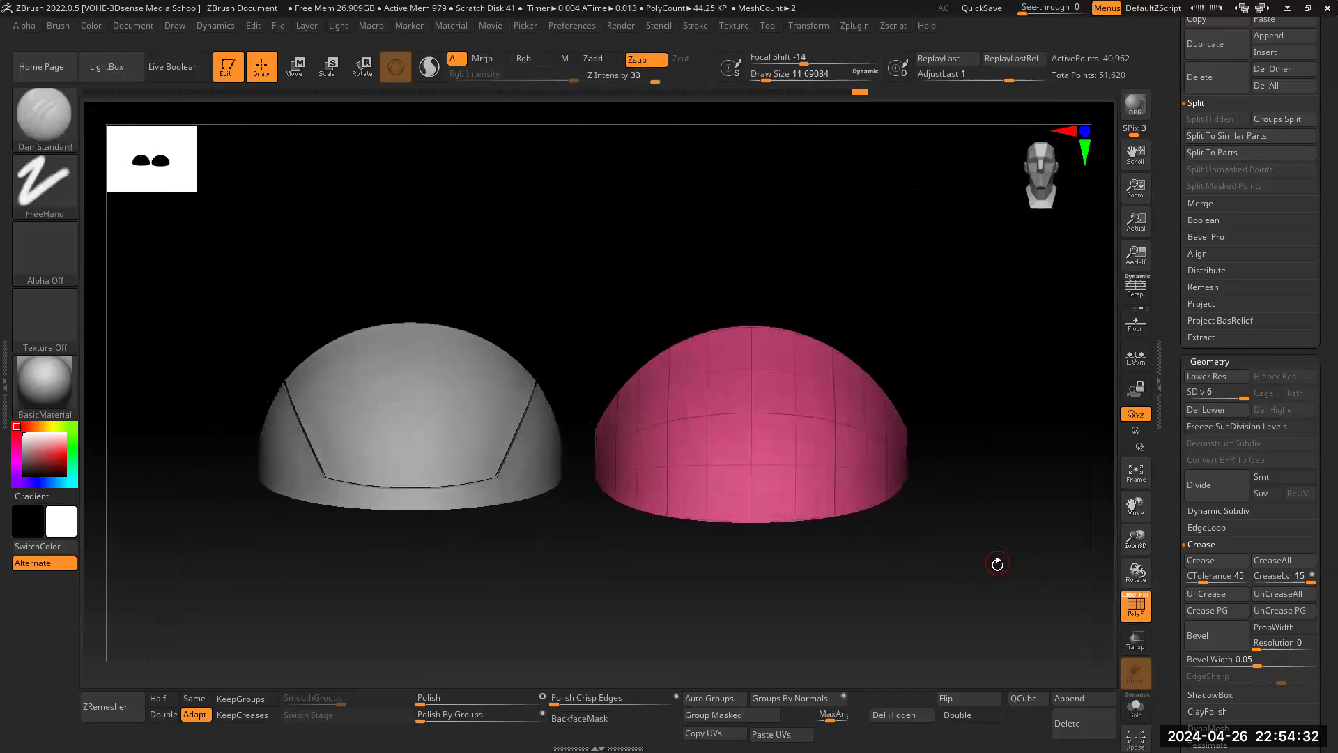
left_click_drag(1136, 547, 1130, 518)
left_click_drag(1136, 538, 962, 570)
key("shift+d")
key("shift+d")
key("shift+d")
key("shift+d")
key("shift+d")
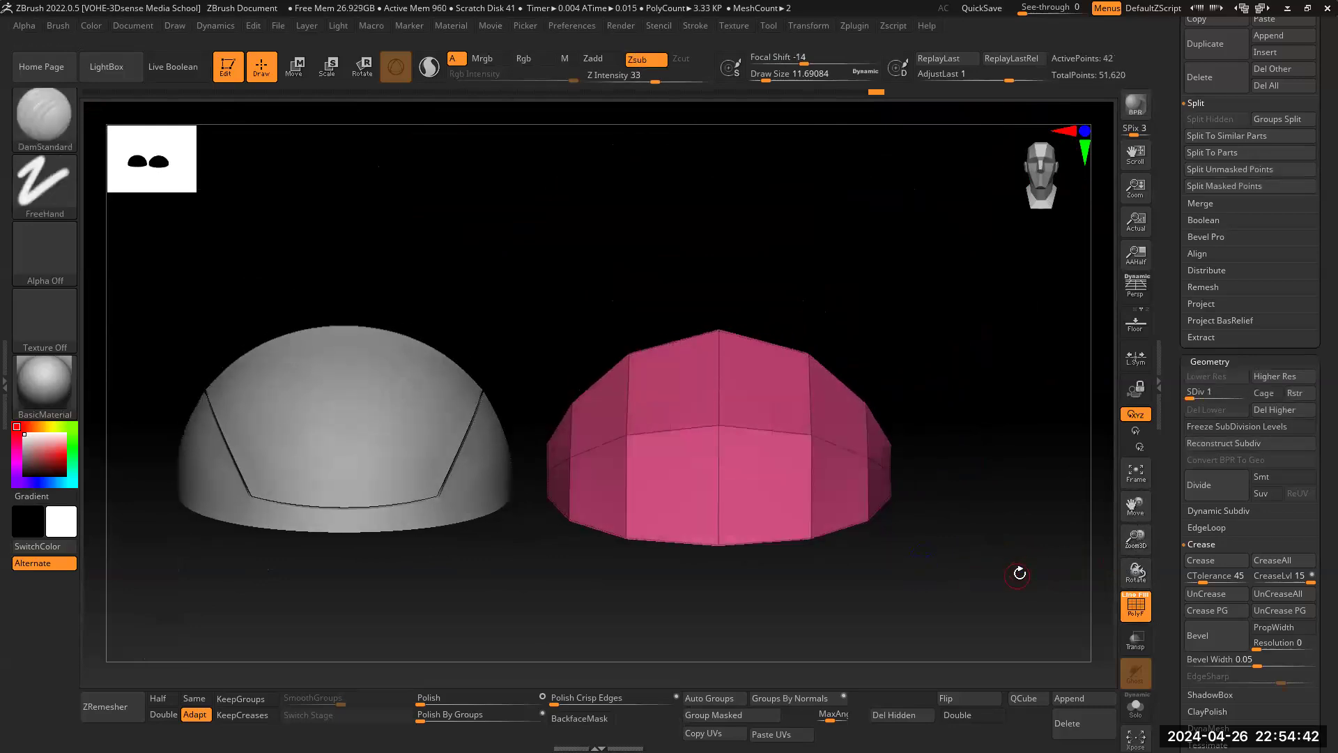
Step: Return the shell to SDiv 6 and examine its subdivided form against the visor
mouse_move(952, 562)
left_mouse_down()
mouse_move(926, 547)
mouse_move(950, 556)
mouse_move(956, 583)
left_mouse_up()
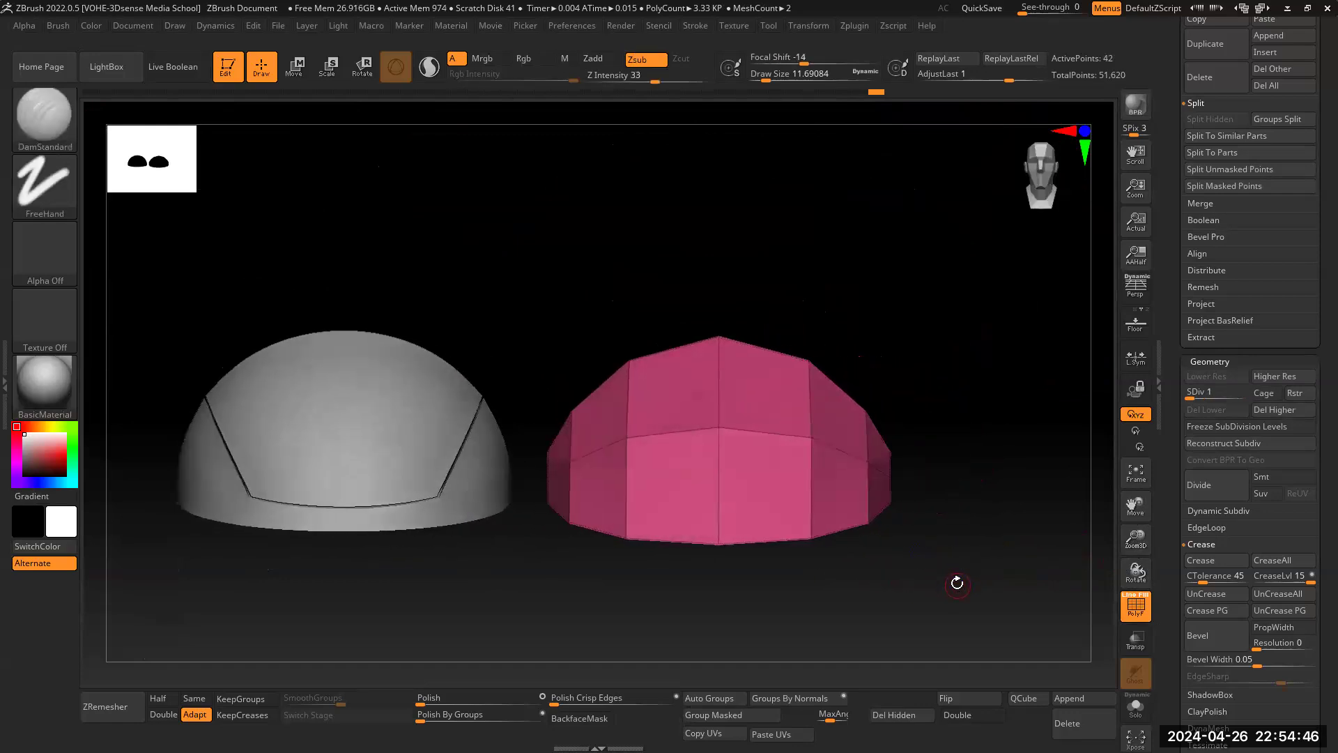
key("d")
key("d")
key("d")
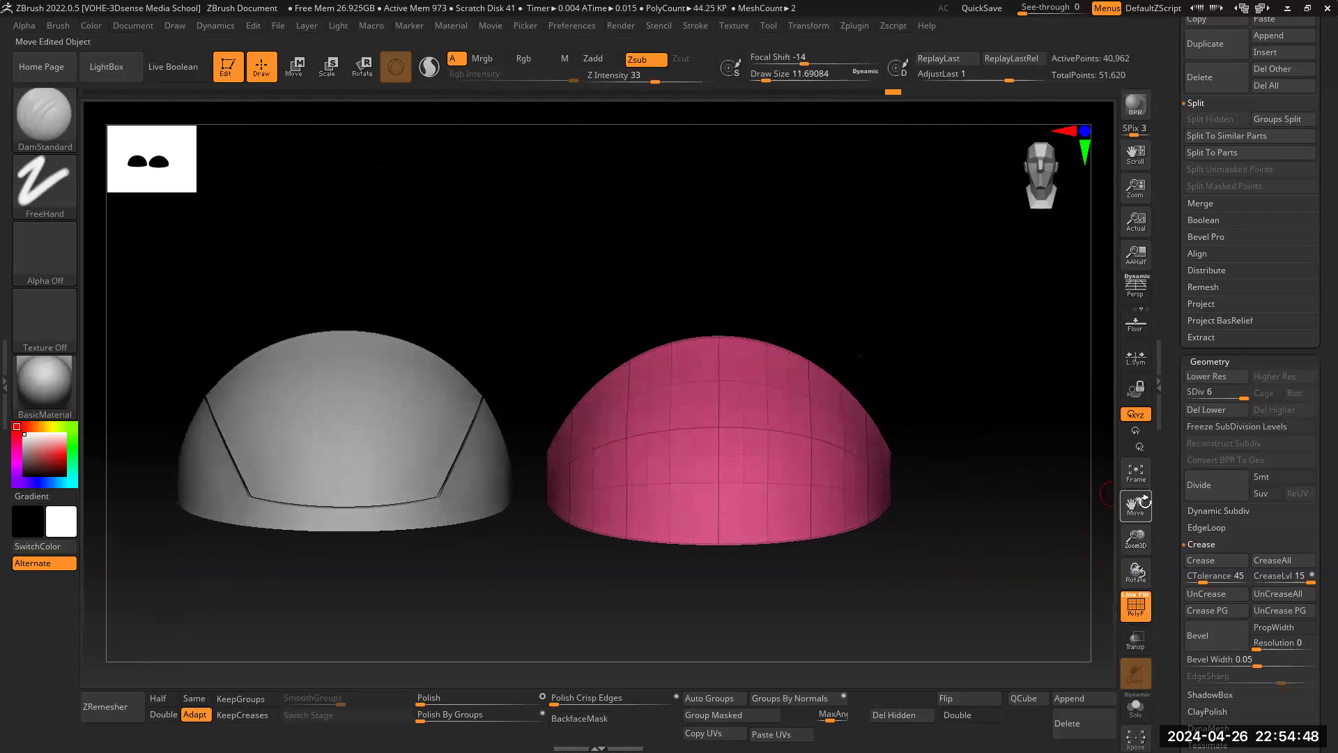
left_click(1167, 496)
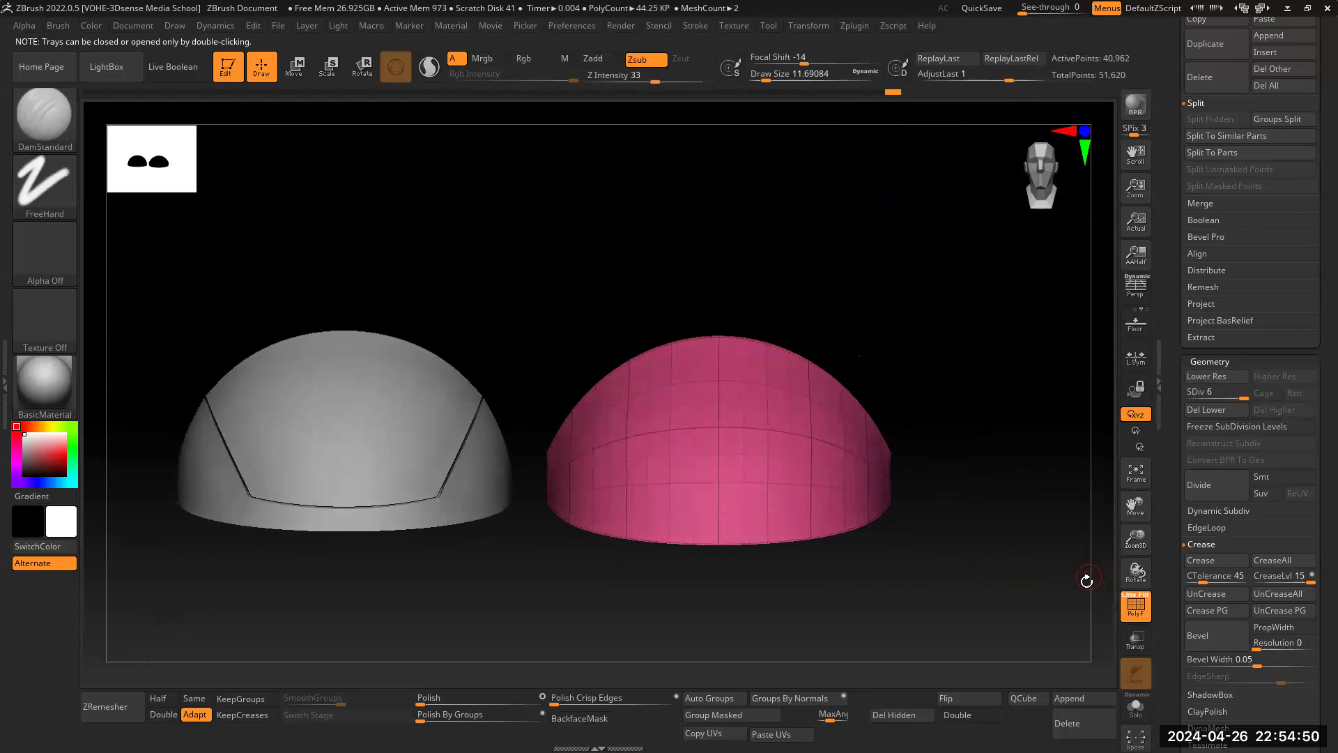
mouse_move(981, 534)
left_mouse_down()
mouse_move(959, 496)
mouse_move(1010, 481)
mouse_move(1009, 553)
left_mouse_up()
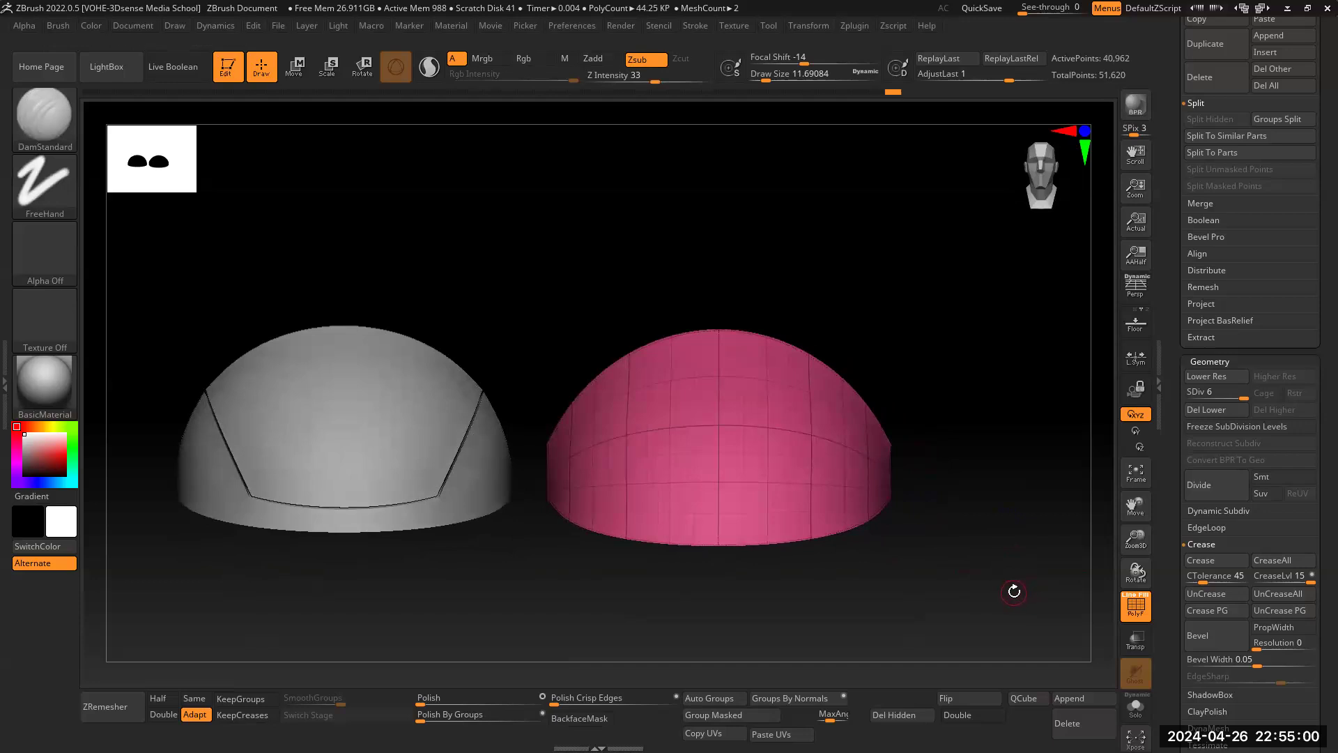
Step: Switch to the gundam head 5 tool and make its mouth_plate subtool active
scroll(1175, 375, "up", 3)
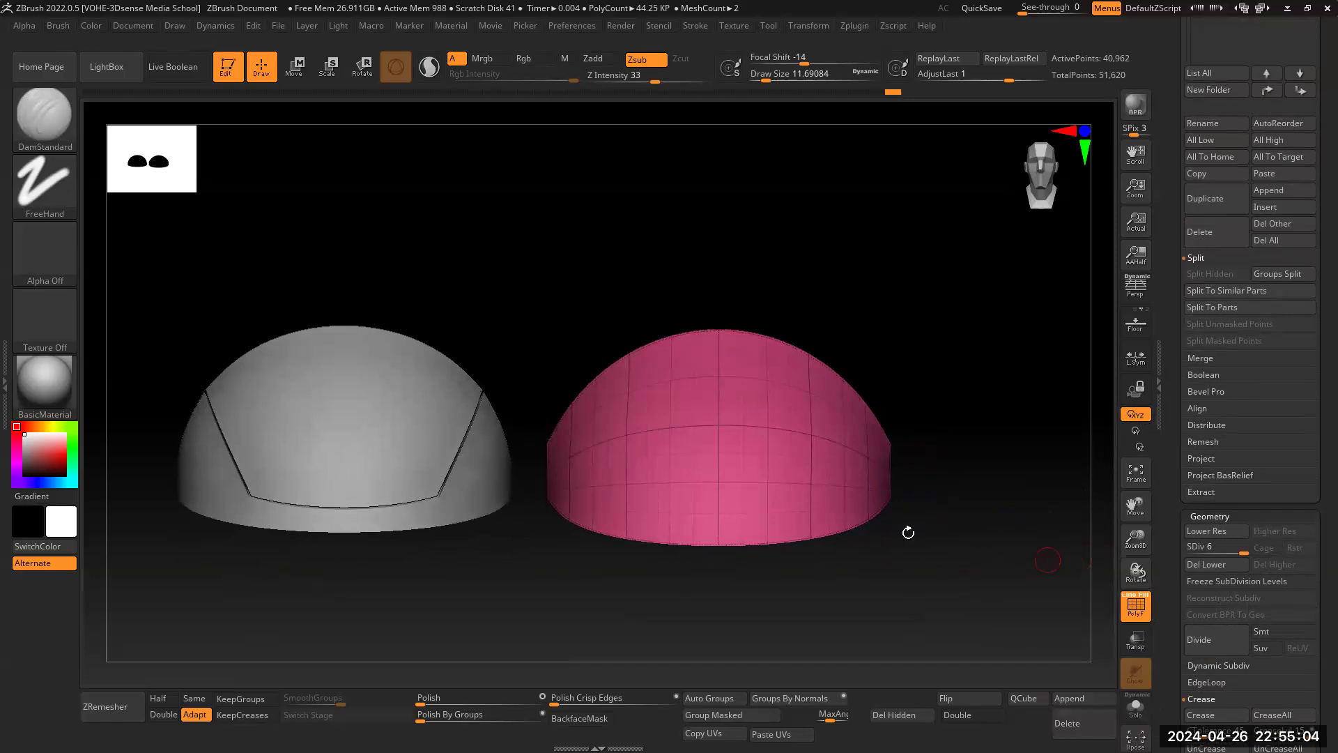
scroll(1167, 279, "up", 8)
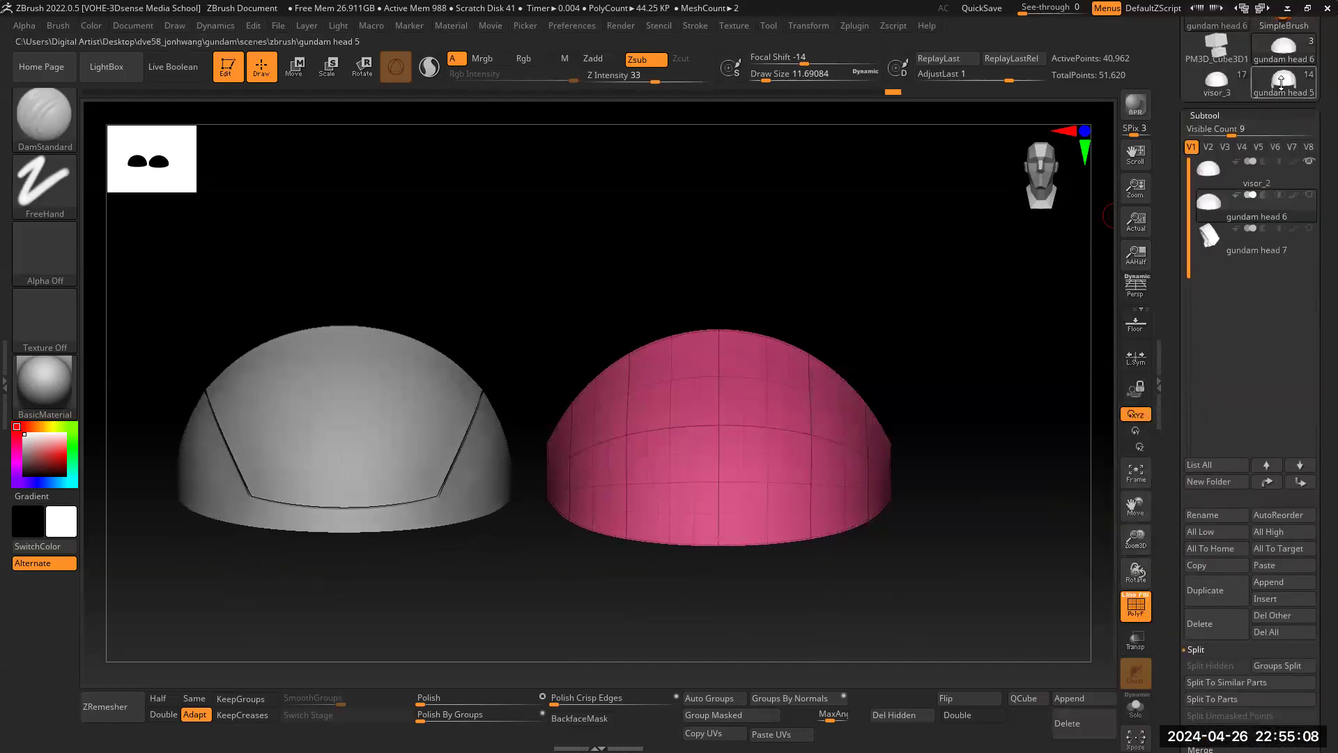
left_click(1260, 90)
left_click_drag(1137, 508, 922, 467)
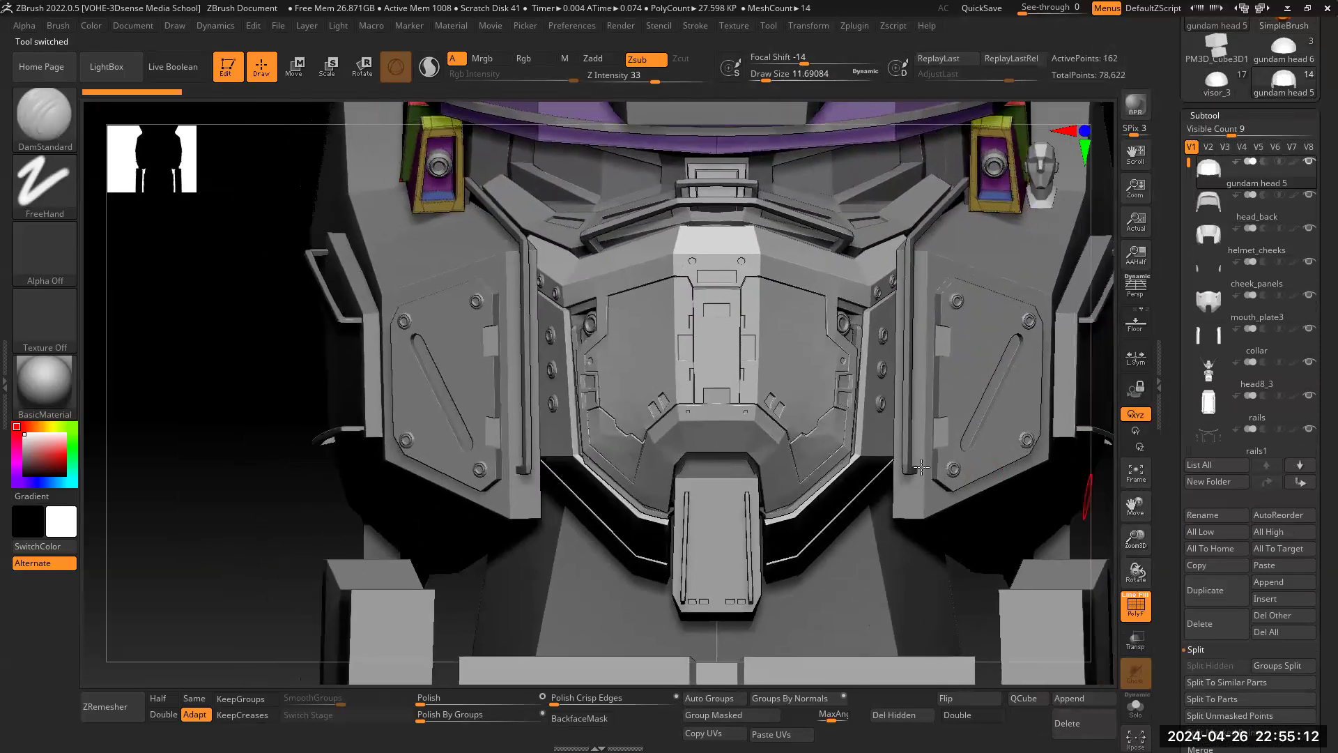
left_click(788, 371, "alt")
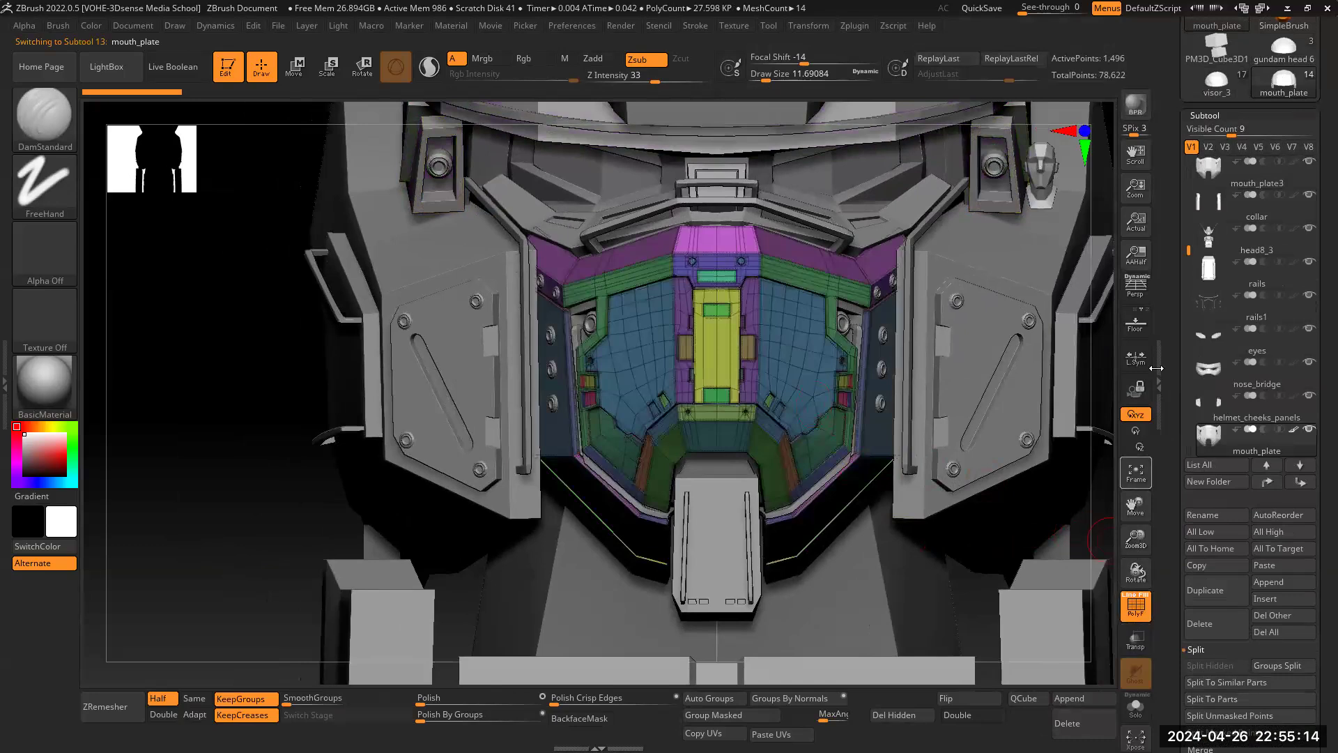
Step: Isolate the mouth_plate in Solo mode and examine its polygroups and panel detailing with the polyframe shown and hidden
scroll(1170, 296, "down", 1)
left_click(1136, 705)
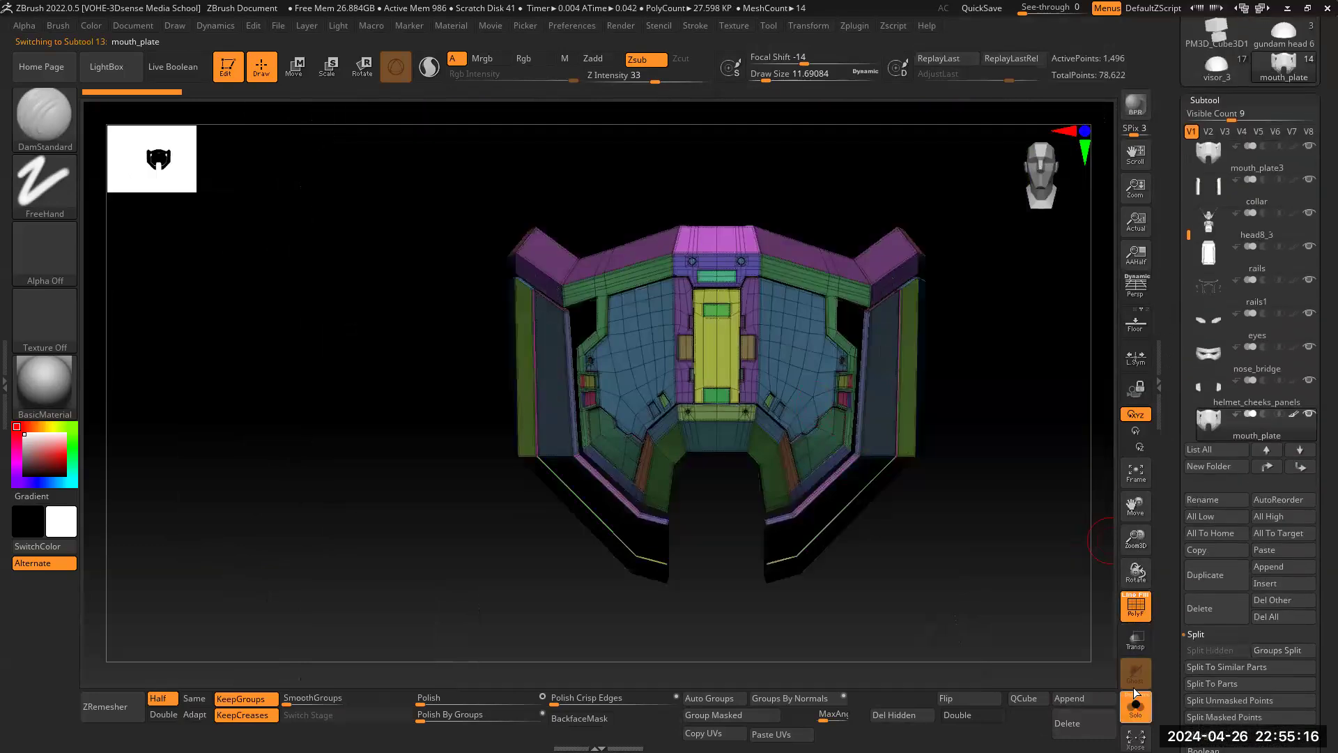
left_click_drag(1022, 554, 1127, 496)
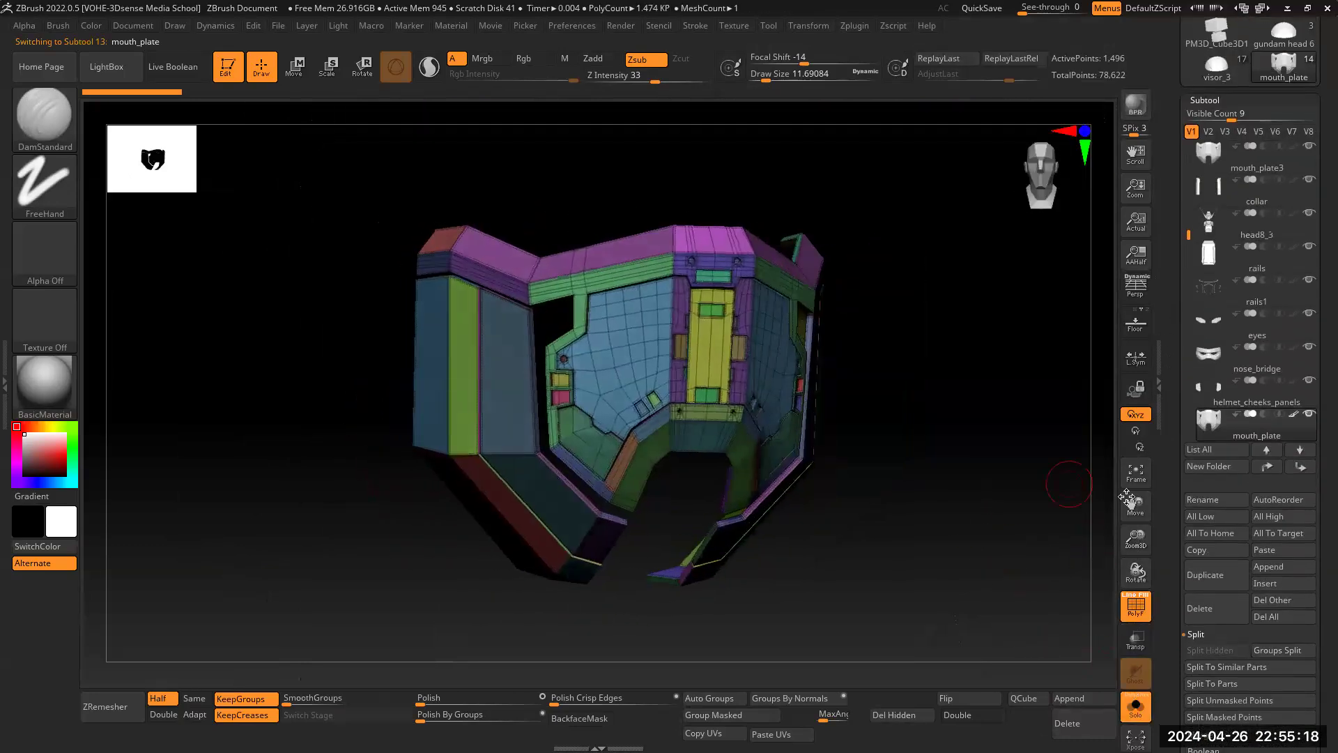
left_click(1135, 608)
left_click_drag(928, 547, 999, 509)
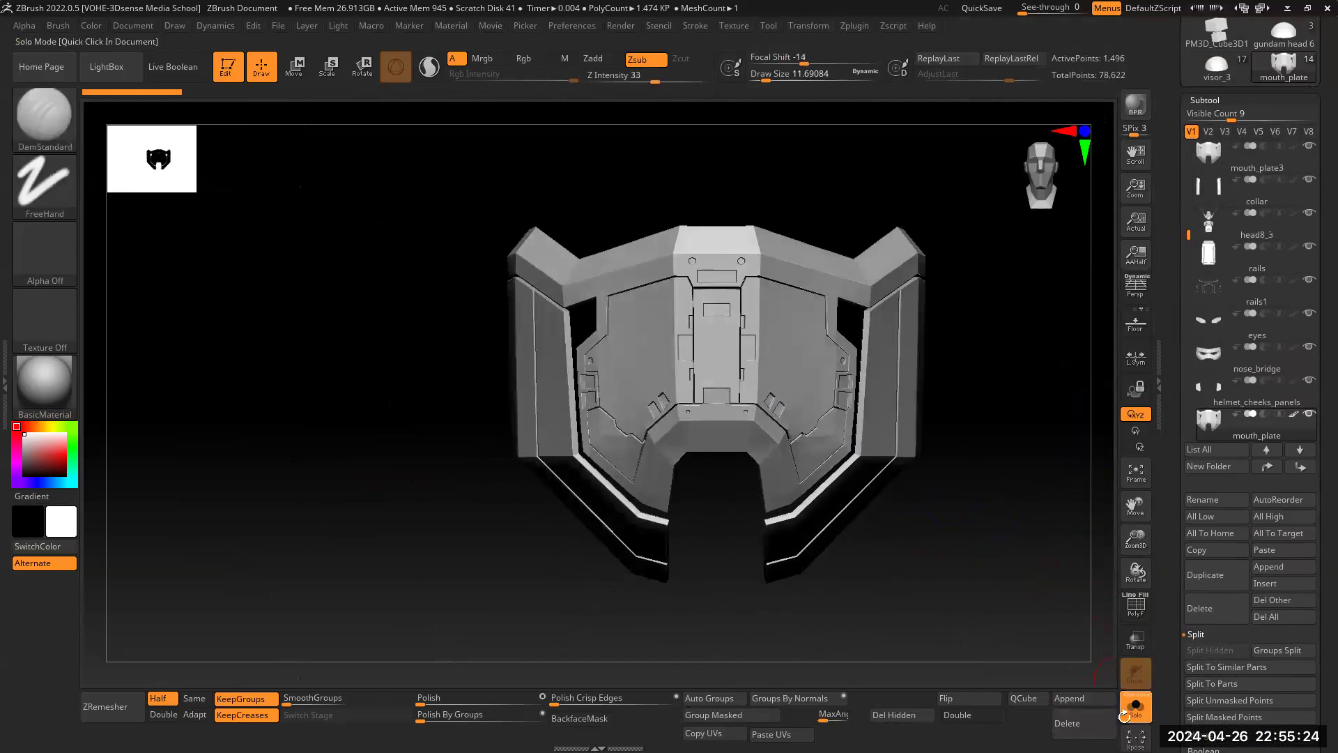
Step: Switch to the gundam head 6 tool and on to the visor_3 tool
scroll(1254, 272, "up", 5)
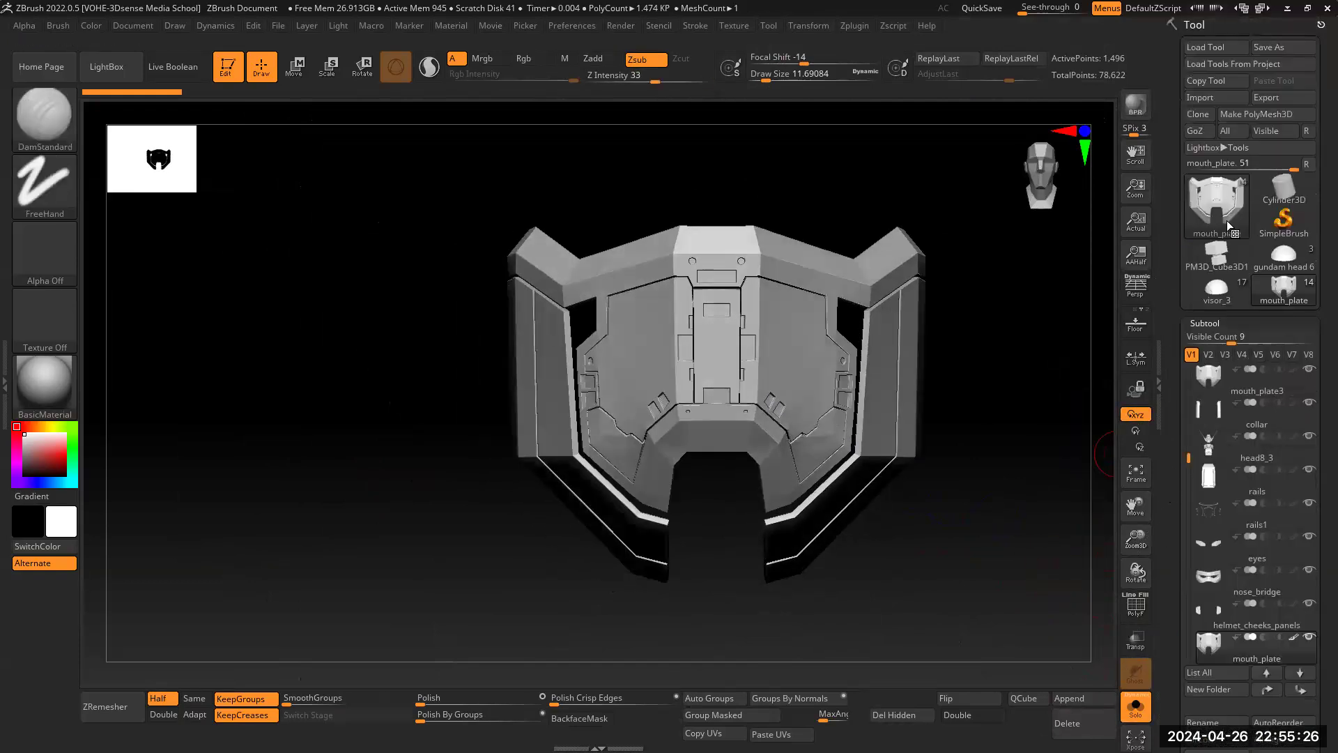
left_click(1264, 272)
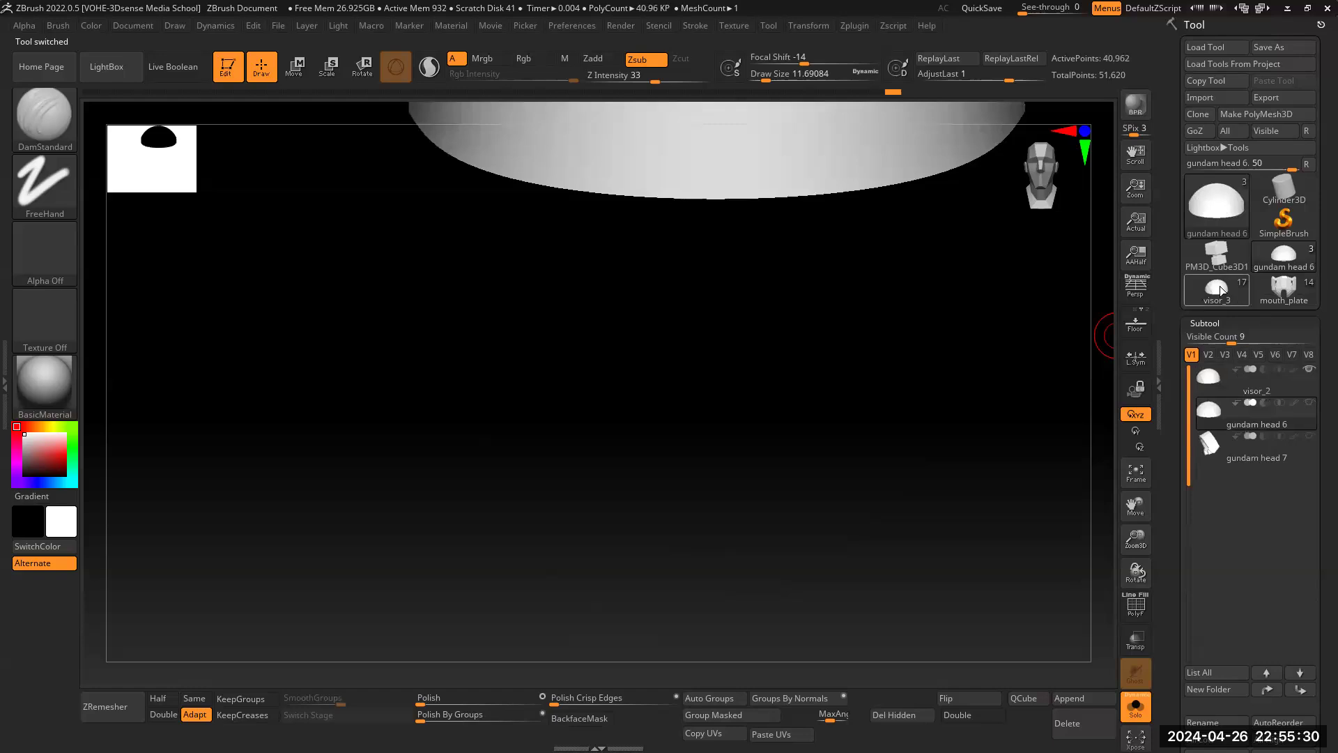
left_click(1217, 289)
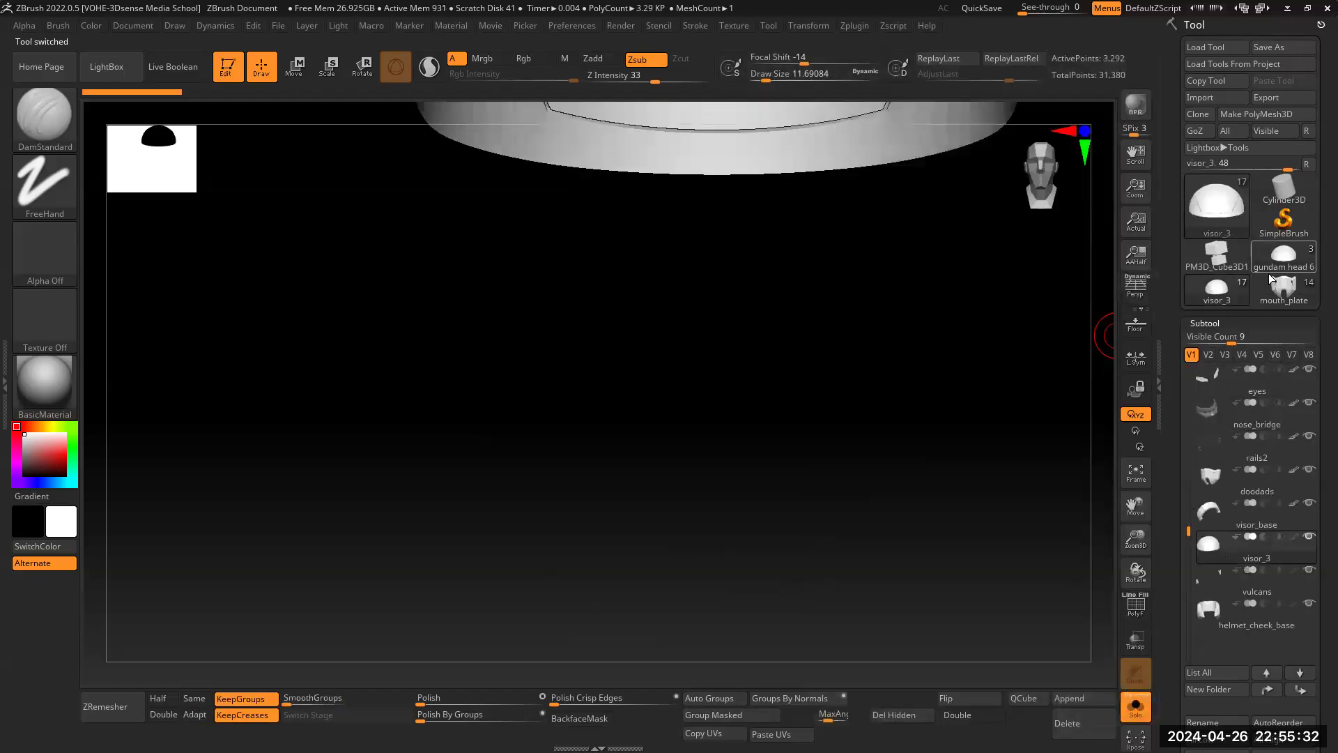
Step: Switch to the gundam head 6 tool, frame its dome shell, leave Solo mode and hide the visor_2 subtool
left_click(1271, 275)
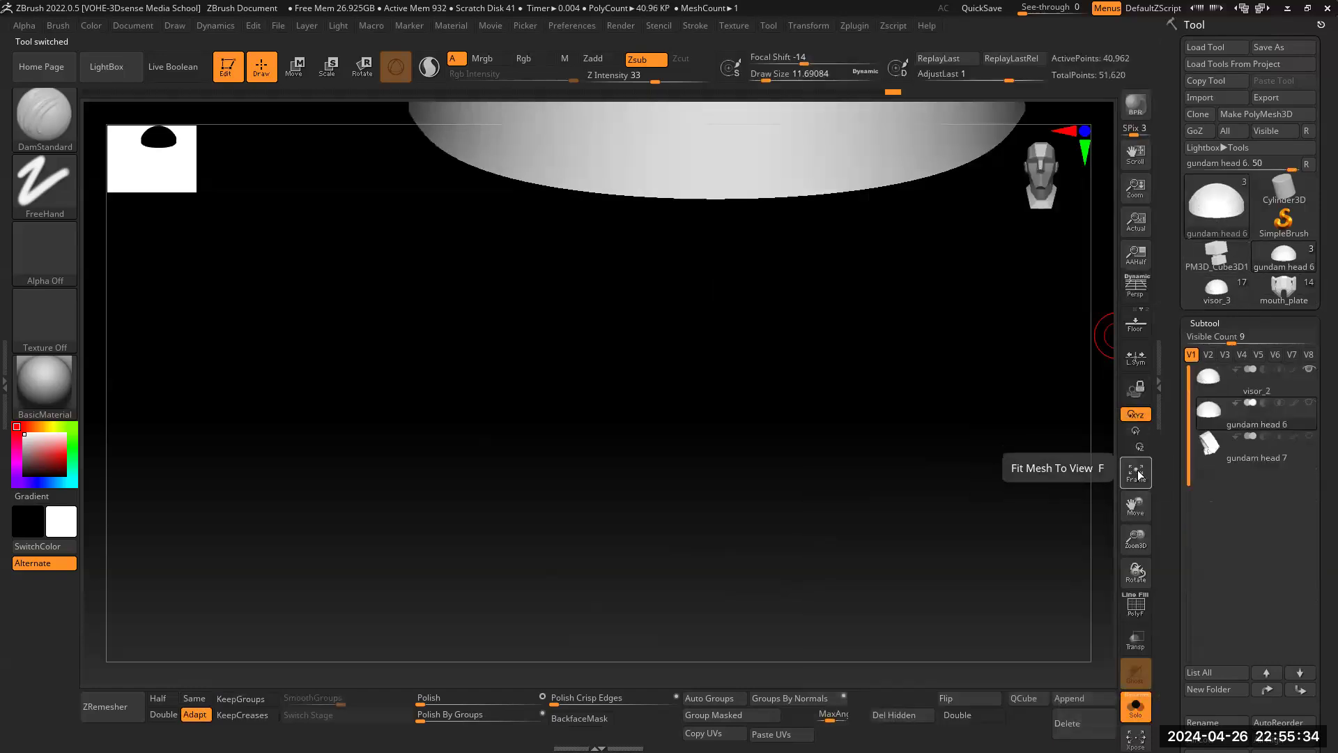
left_click(1139, 474)
left_click_drag(1136, 542, 1133, 509)
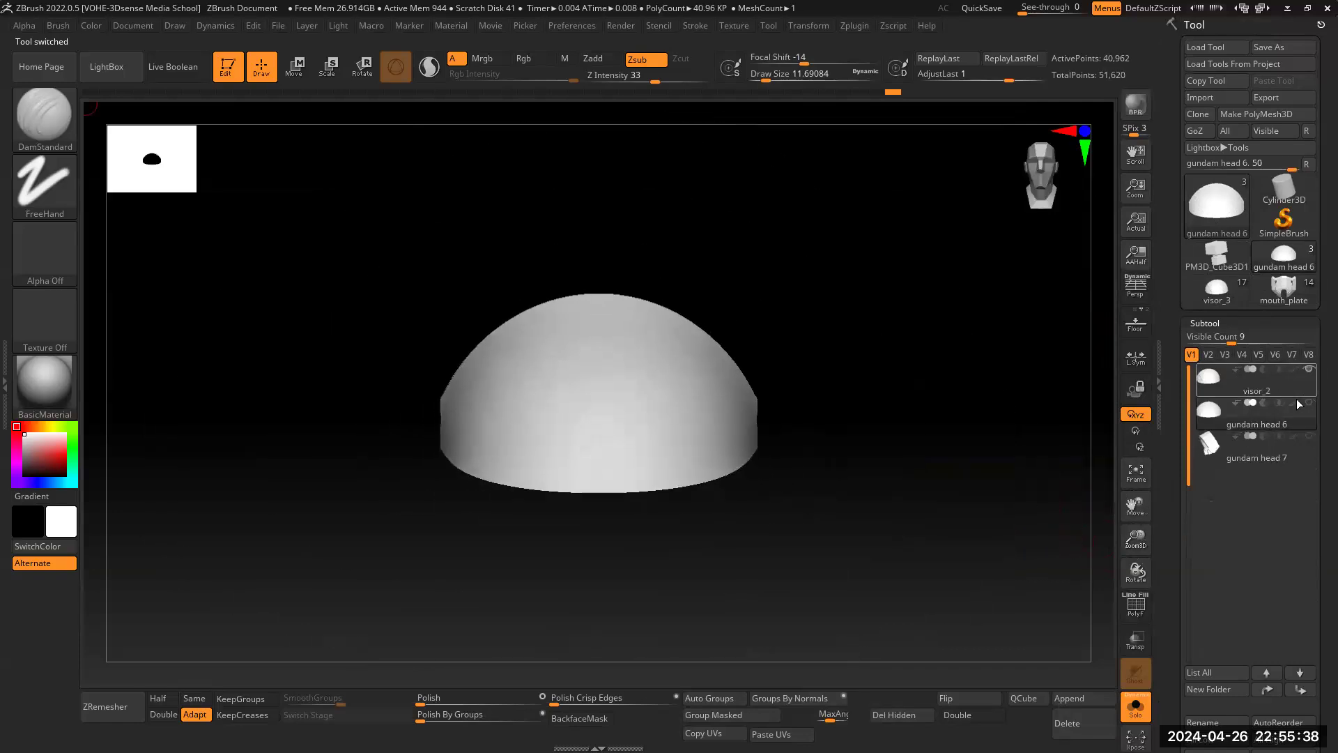
left_click(1136, 705)
left_click_drag(1138, 521, 1324, 510)
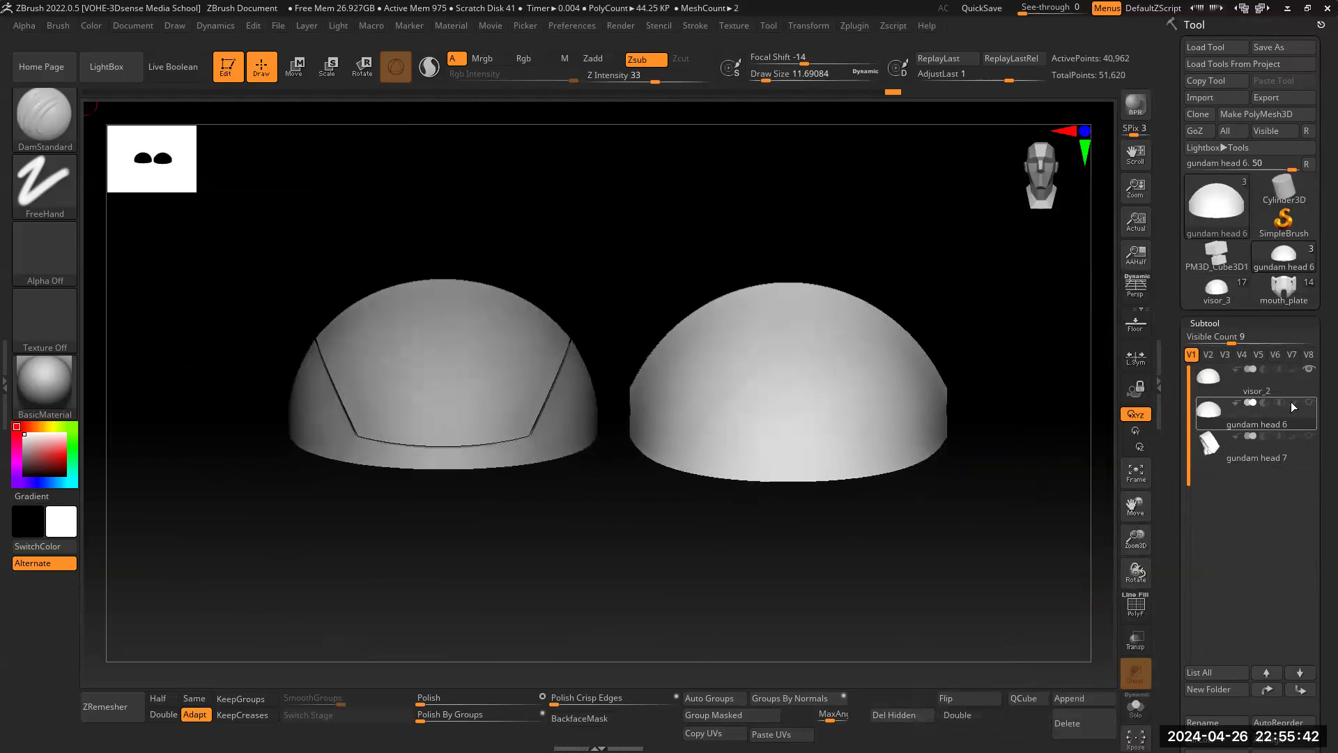
left_click(1310, 371)
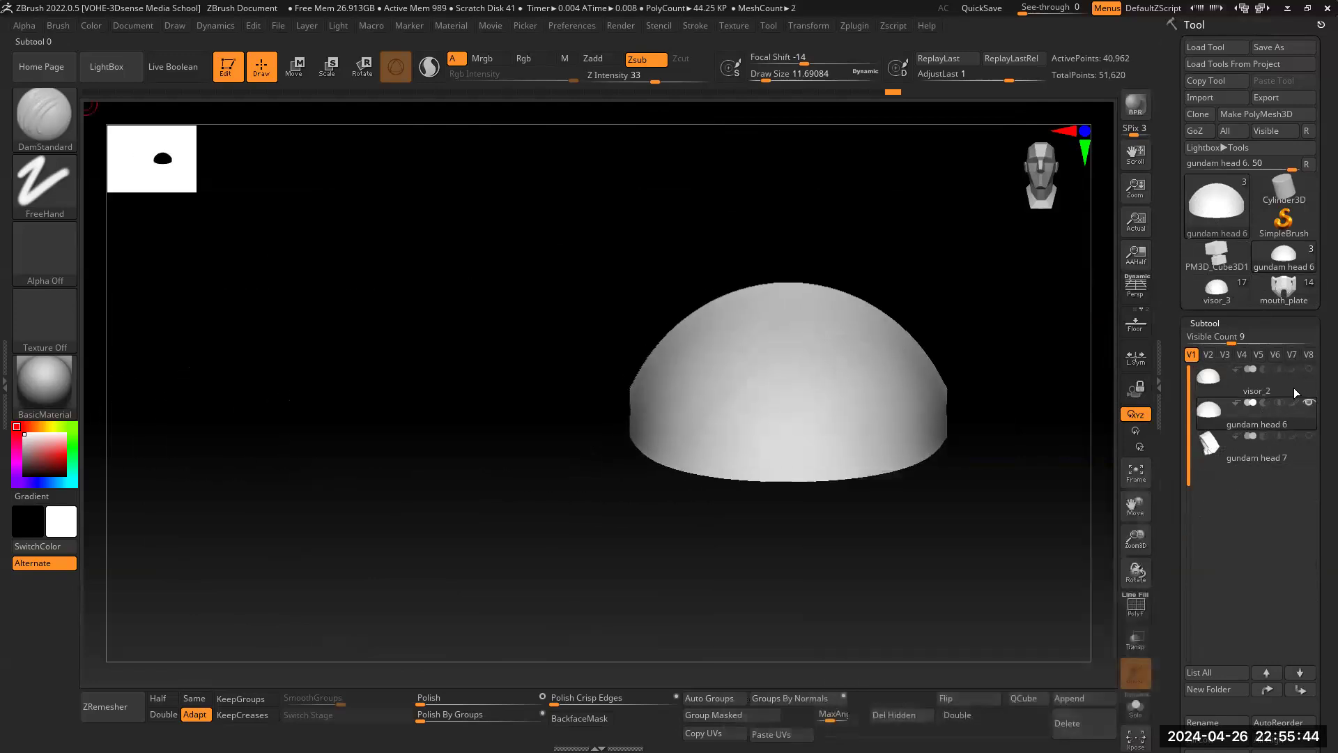
Step: Show the polyframe on the dome shell and examine its topology from the front and side
left_click(1130, 604)
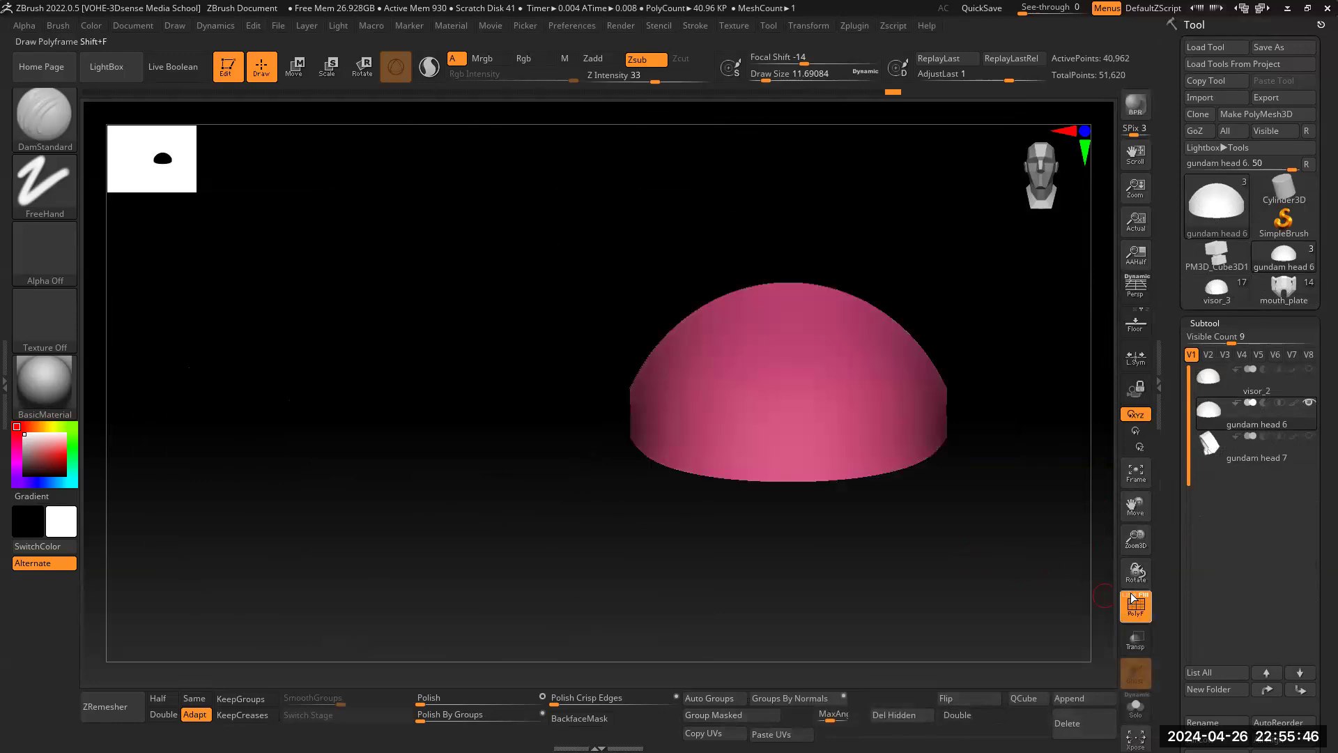
left_click_drag(977, 567, 986, 496)
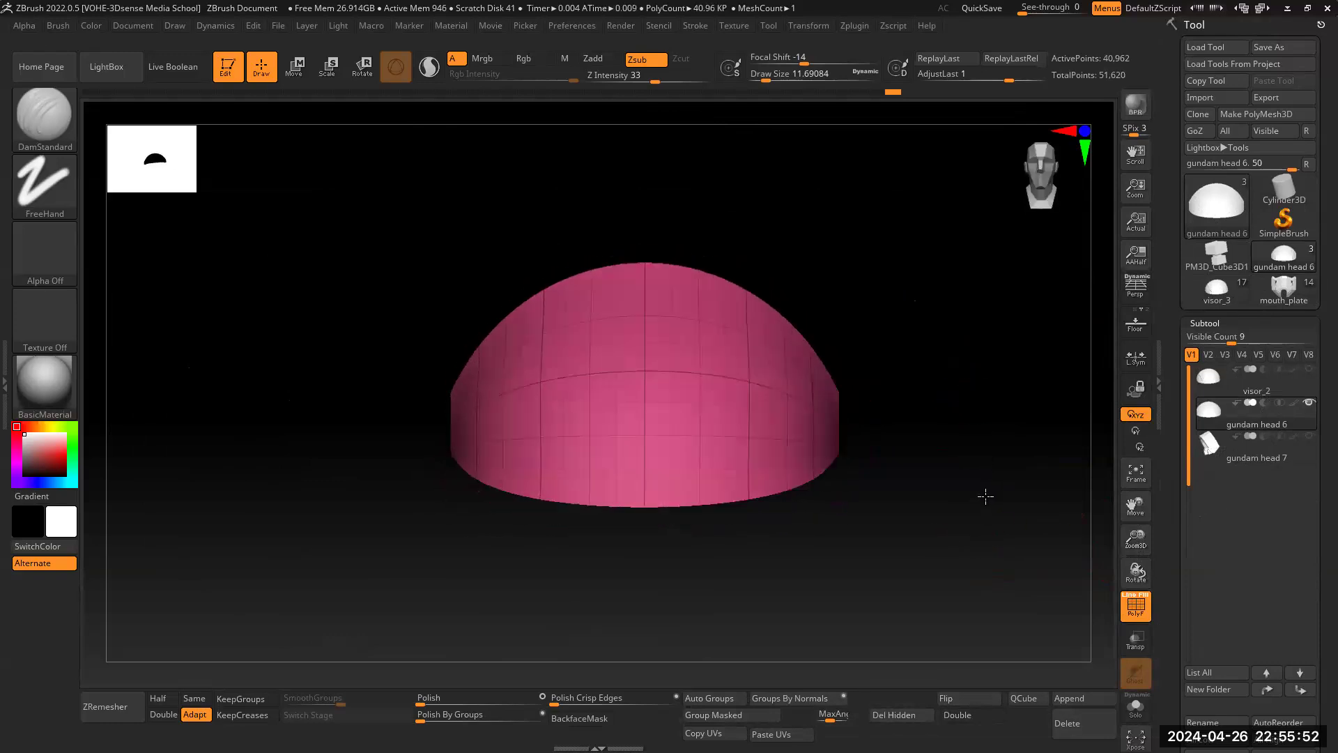
left_click_drag(1143, 515, 1038, 557)
left_click_drag(967, 516, 962, 566)
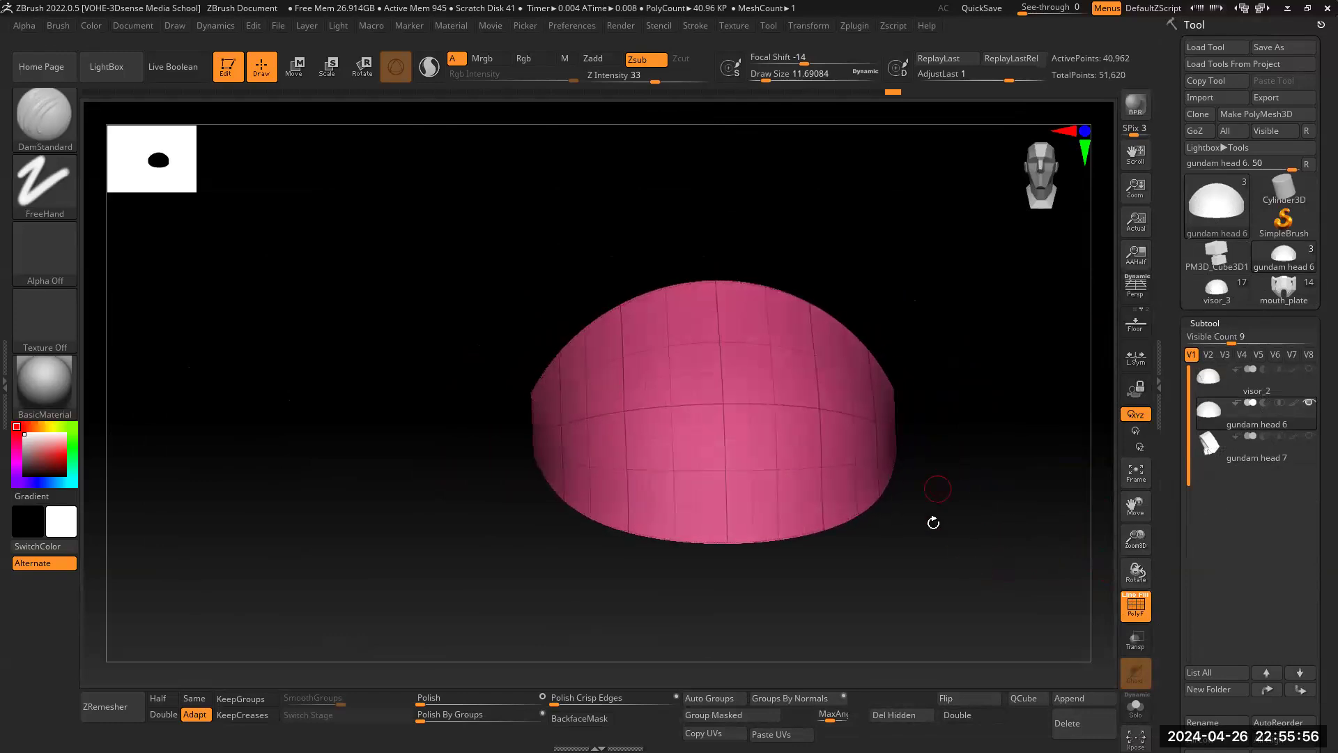
left_click_drag(983, 513, 1004, 474)
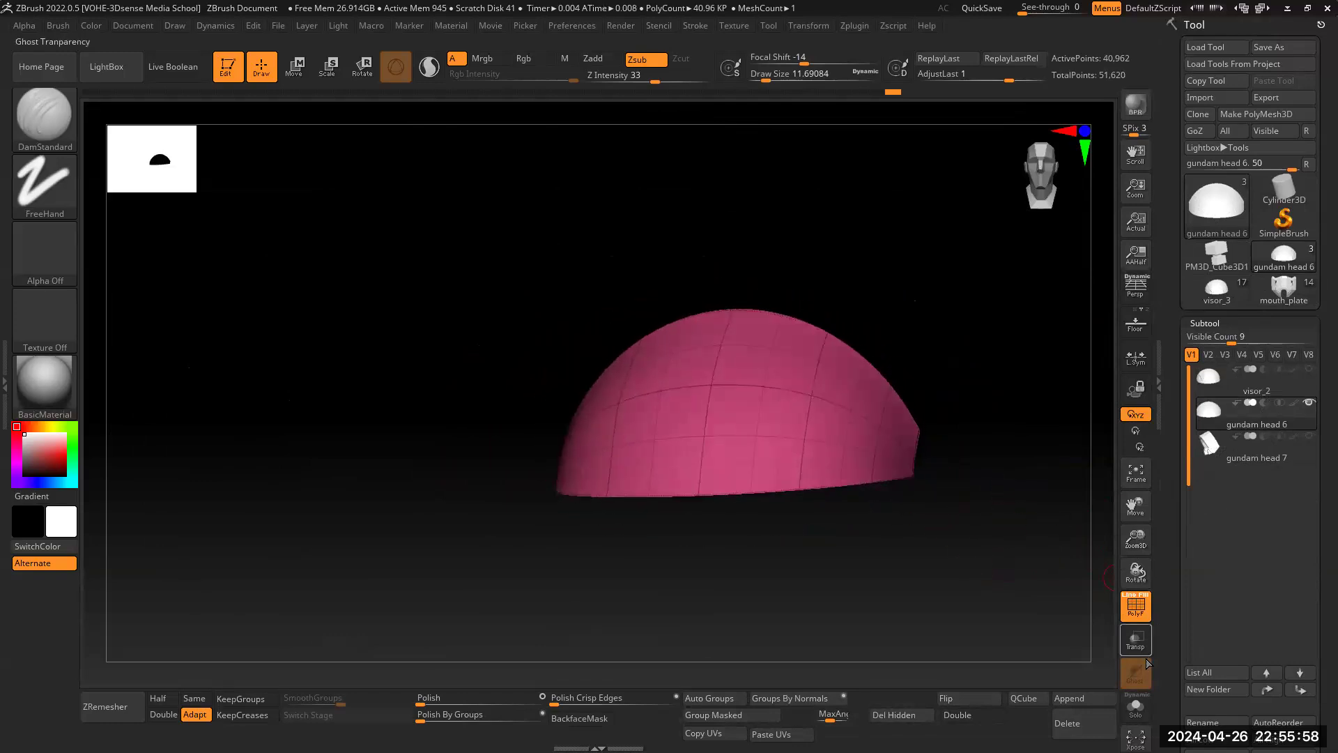
Step: Duplicate the dome shell, make the duplicate active and delete its lower subdivision levels
mouse_move(1011, 583)
left_mouse_down()
mouse_move(1010, 555)
mouse_move(1021, 584)
left_mouse_up()
left_click_drag(1169, 602, 1169, 513)
left_click(1209, 636)
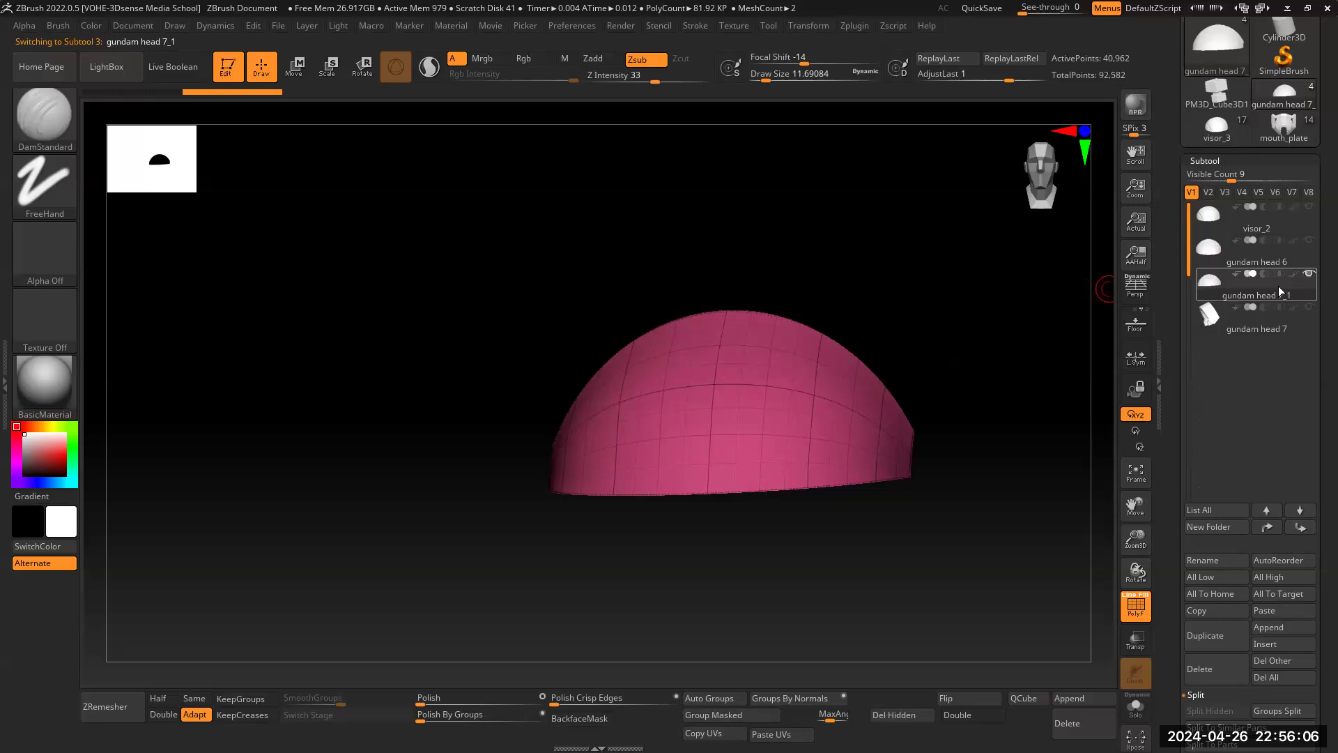
left_click_drag(1175, 469, 1178, 97)
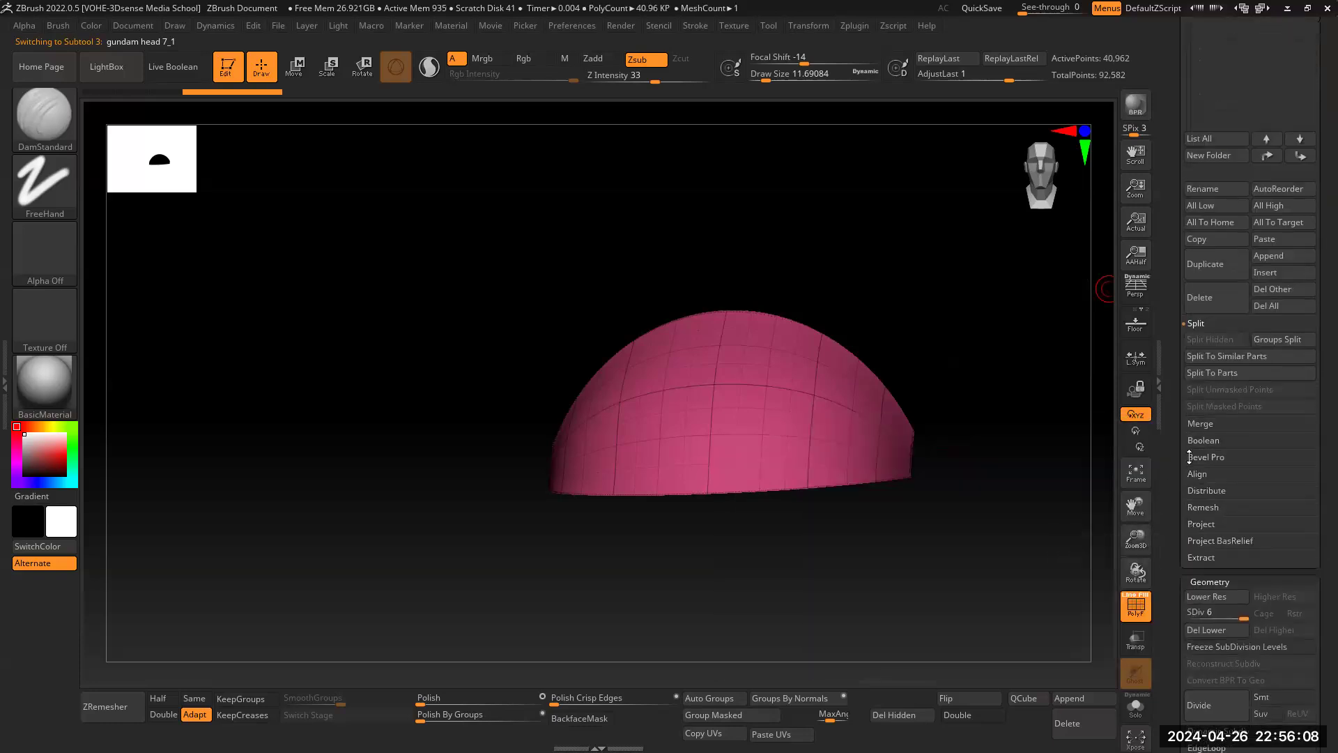
left_click(1210, 630)
left_click_drag(974, 537, 1030, 543)
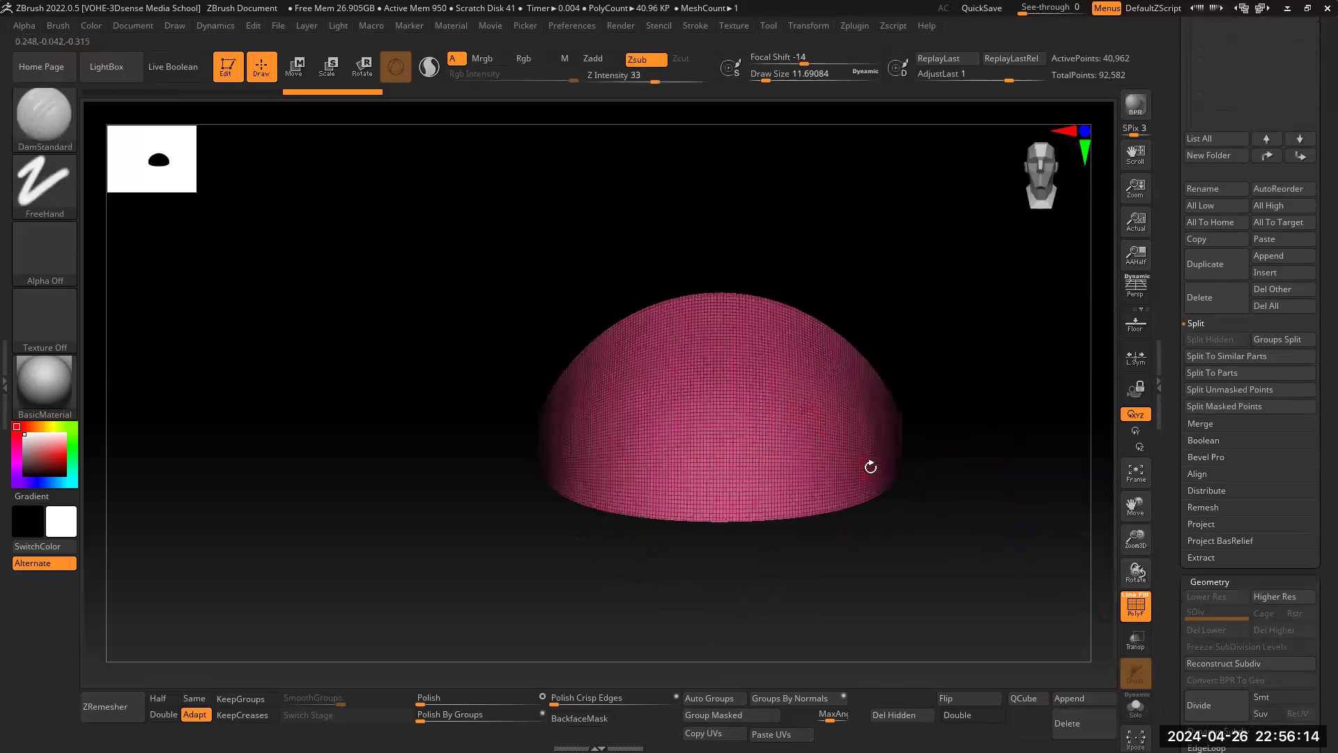
Step: Isolate the duplicate's outer surface polygroup, turn on double-sided display and delete the hidden polygons
left_click(771, 417, "ctrl+shift")
mouse_move(983, 483)
left_mouse_down()
mouse_move(1002, 332)
mouse_move(986, 488)
left_mouse_up()
left_click(968, 715)
left_click_drag(962, 633, 1022, 527)
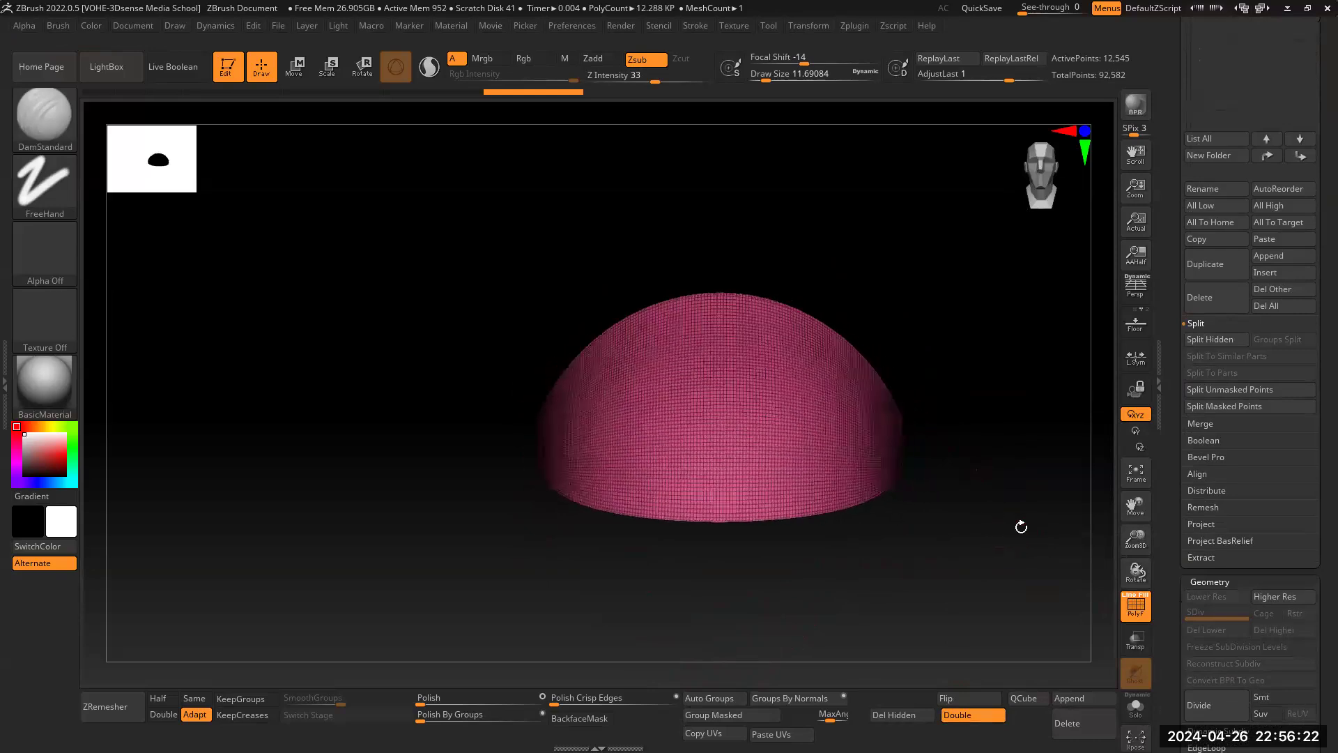
left_click_drag(1134, 507, 1107, 521)
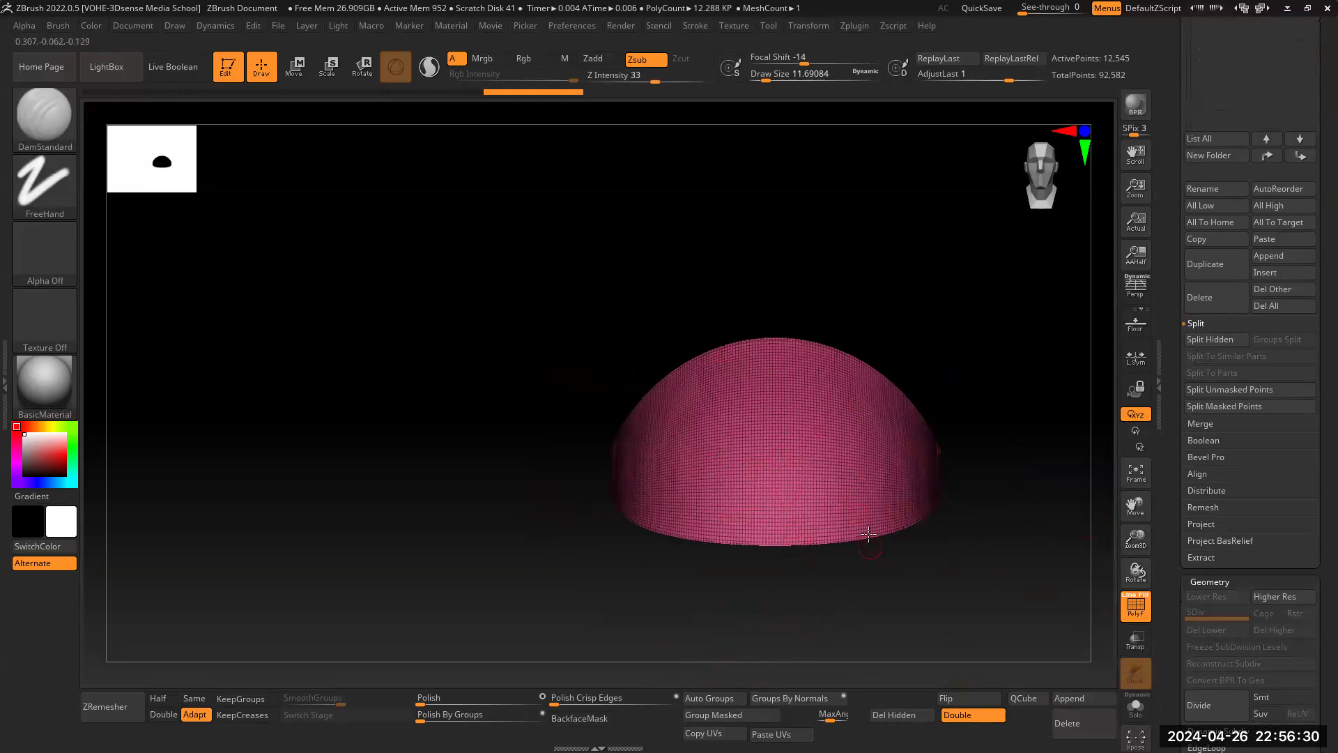
left_click_drag(1134, 539, 1109, 492)
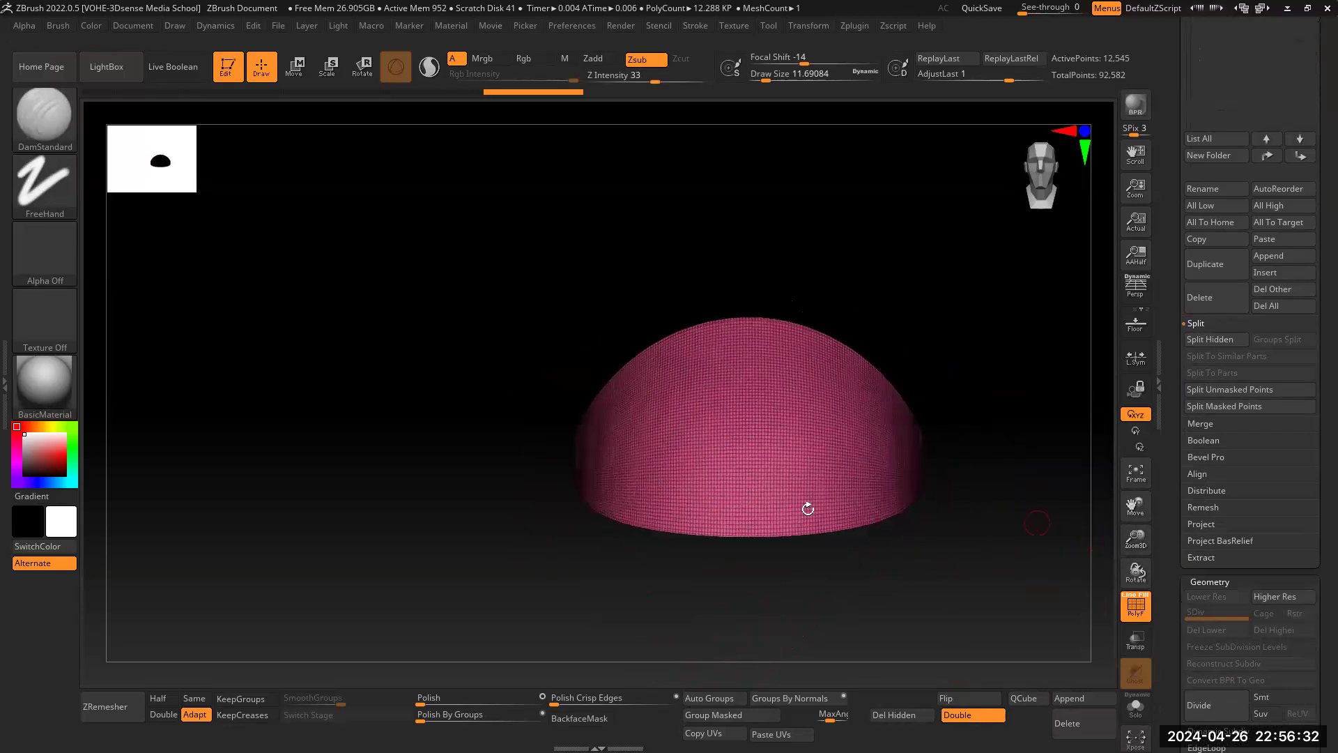
mouse_move(960, 556)
left_mouse_down()
mouse_move(962, 479)
mouse_move(904, 462)
mouse_move(959, 505)
mouse_move(925, 648)
left_mouse_up()
left_click(899, 715)
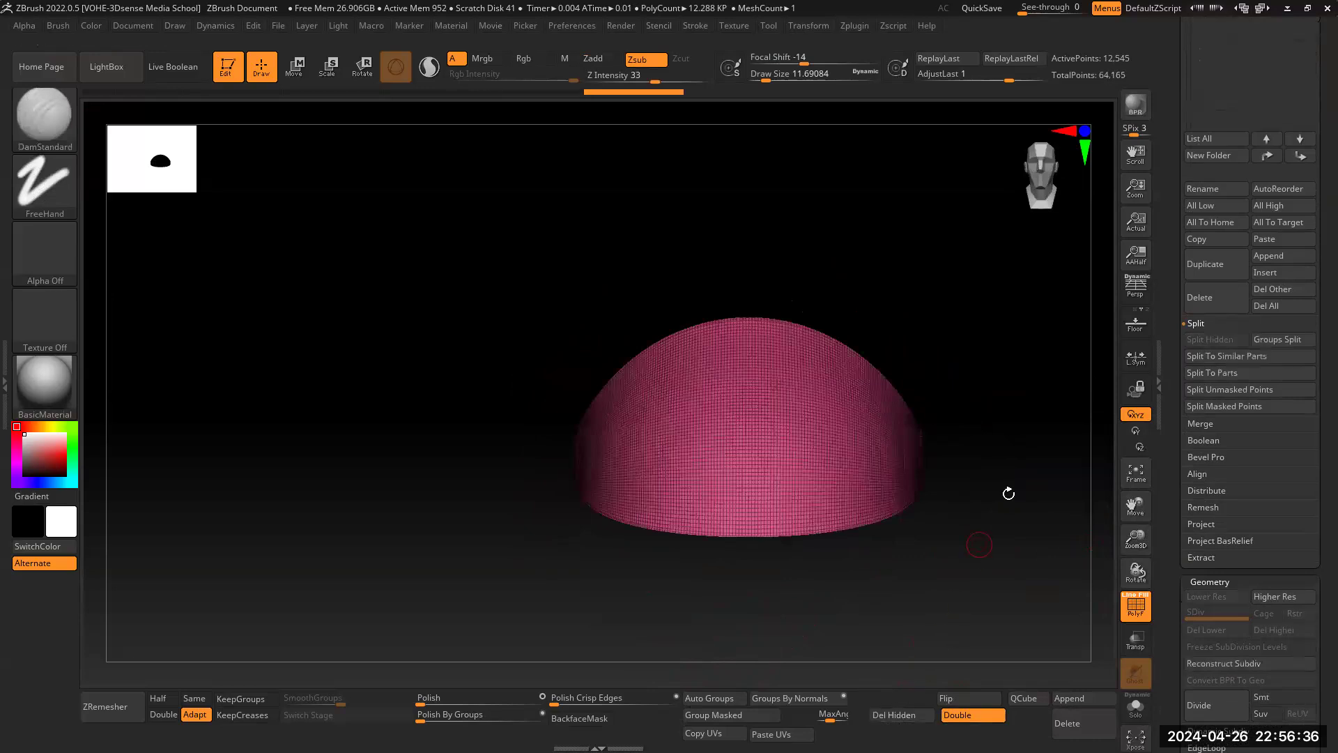
Step: Compare the single-surface dome with the visor_2 subtool's panel layout, then return to the dome duplicate
left_click_drag(1168, 362, 1169, 621)
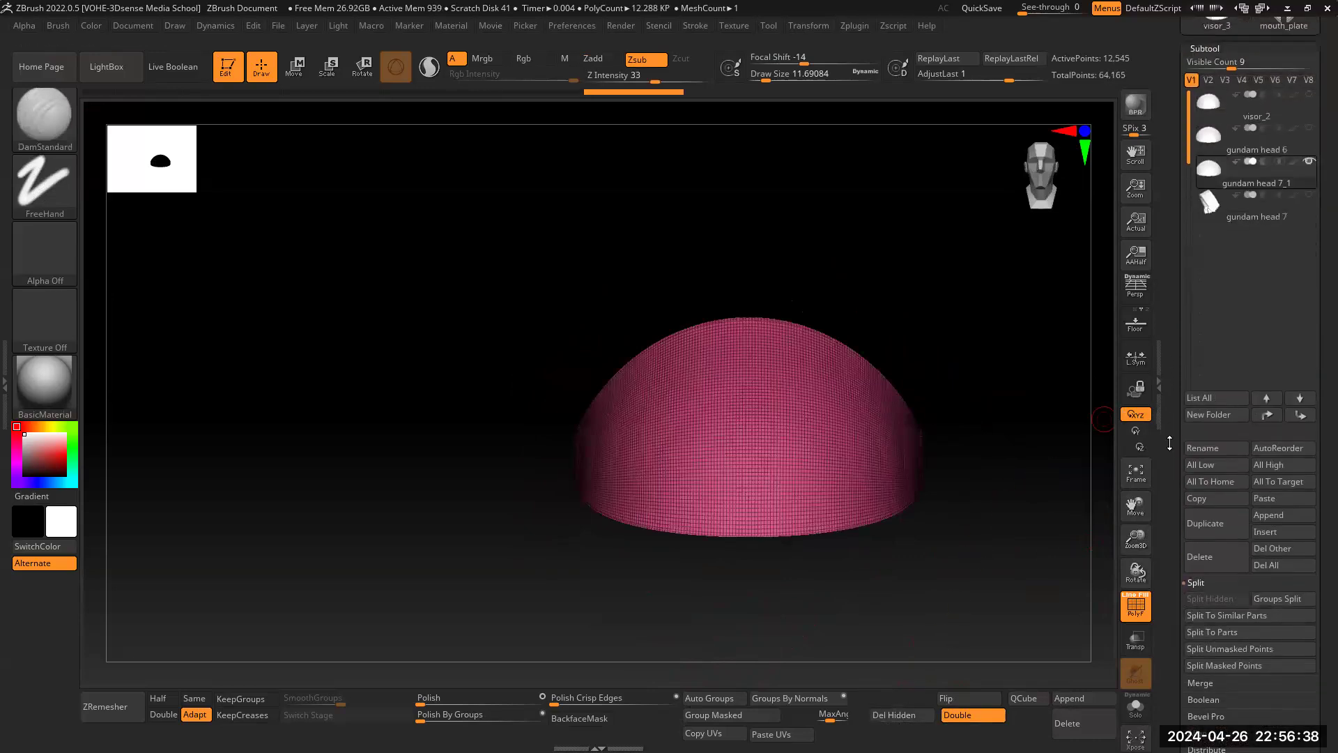
left_click(1248, 108)
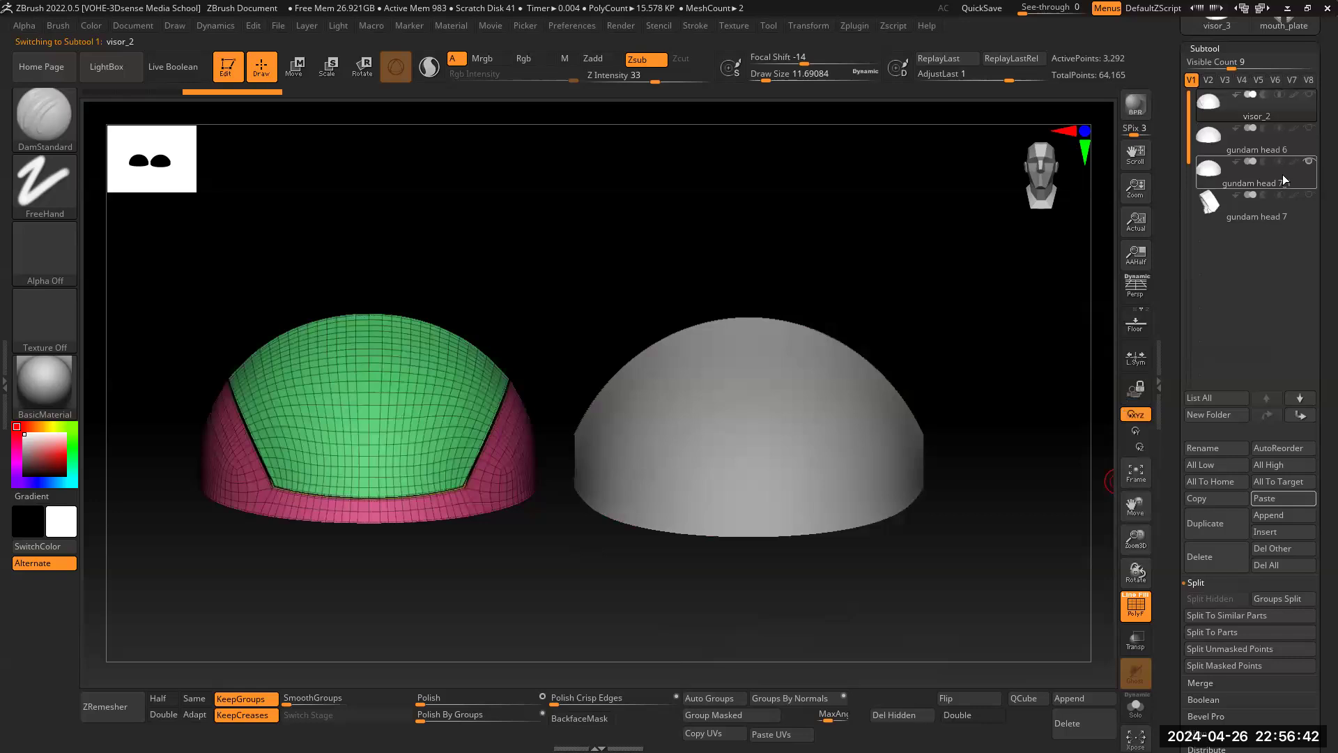
left_click(1282, 176)
mouse_move(980, 503)
left_mouse_down("shift")
mouse_move(1000, 531)
mouse_move(983, 458)
left_mouse_up("shift")
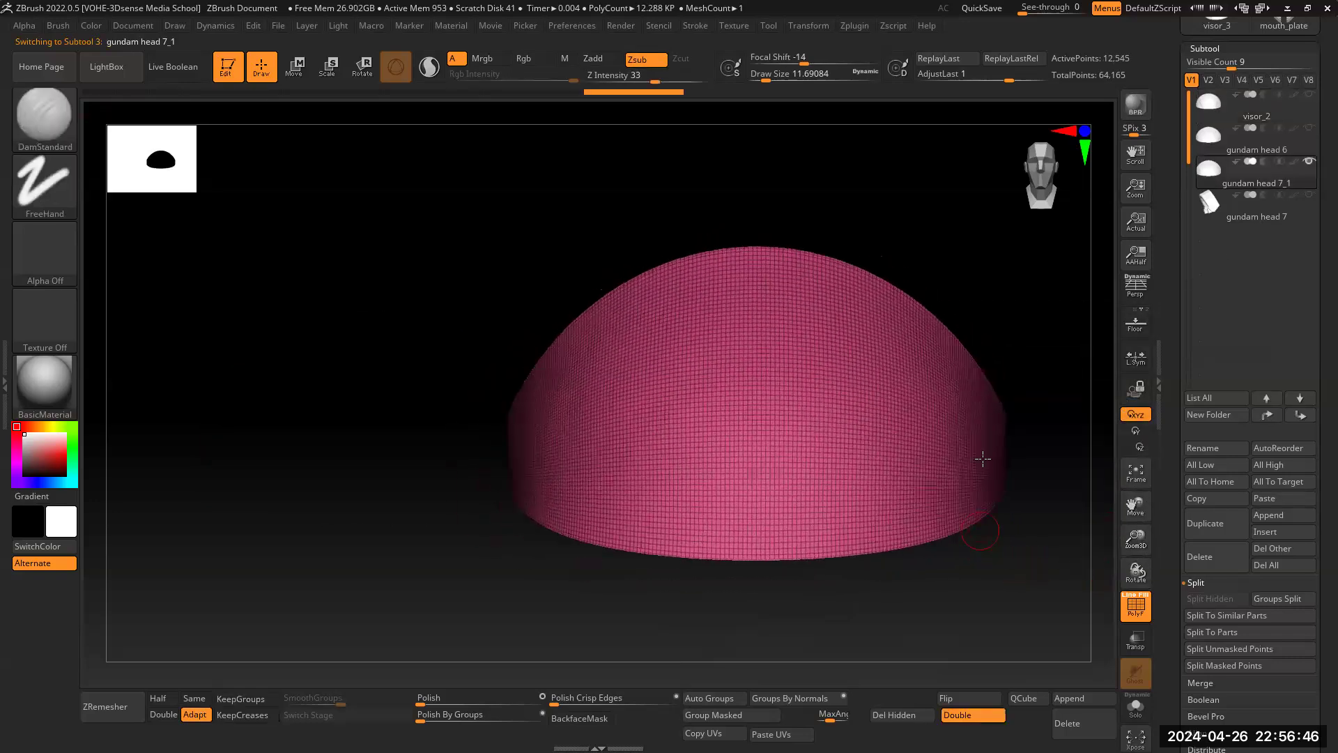
Step: Paint a symmetrical mask line on the dome following its upper curved edge and running down each side to the lower rim
key("ctrl")
key("ctrl")
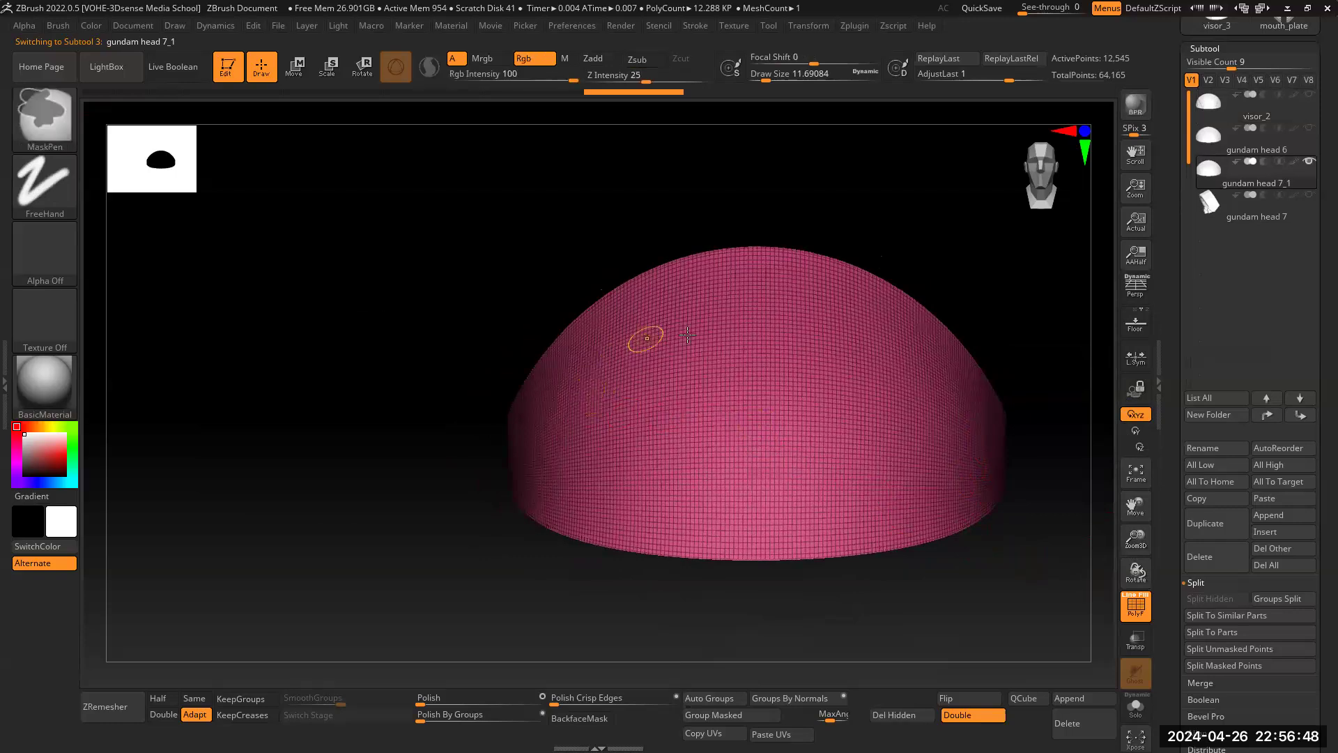
left_click_drag(802, 209, 804, 216)
left_click_drag(730, 250, 716, 285)
key("ctrl")
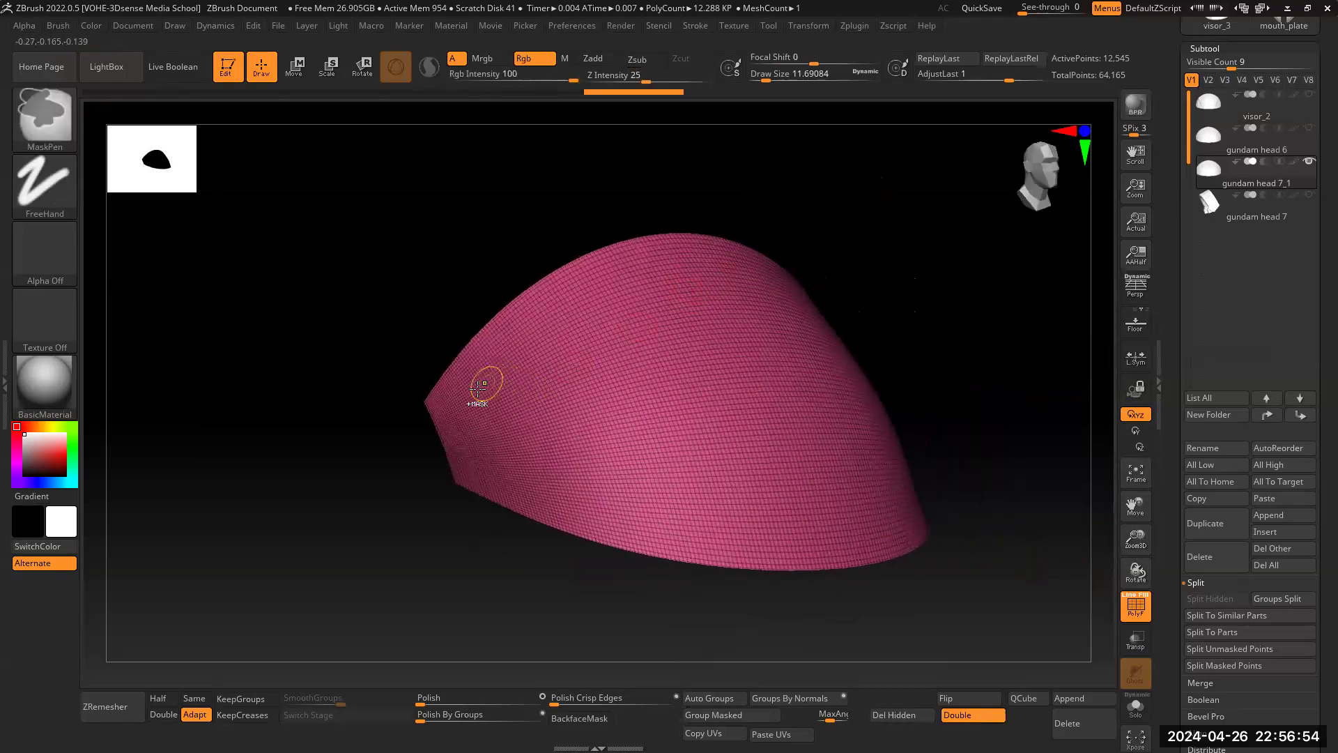
left_click_drag(526, 352, 688, 284, "ctrl")
left_click_drag(962, 364, 911, 368, "ctrl")
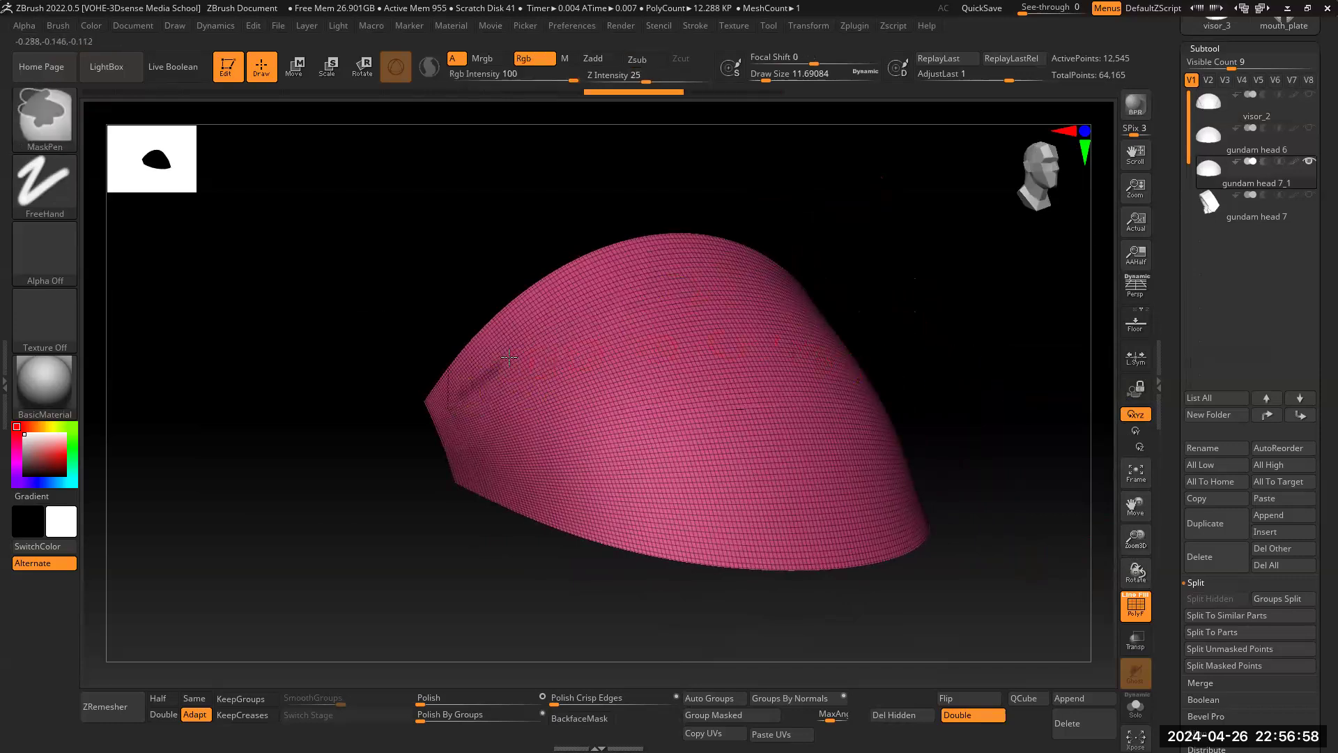
left_click_drag(694, 273, 789, 280, "ctrl")
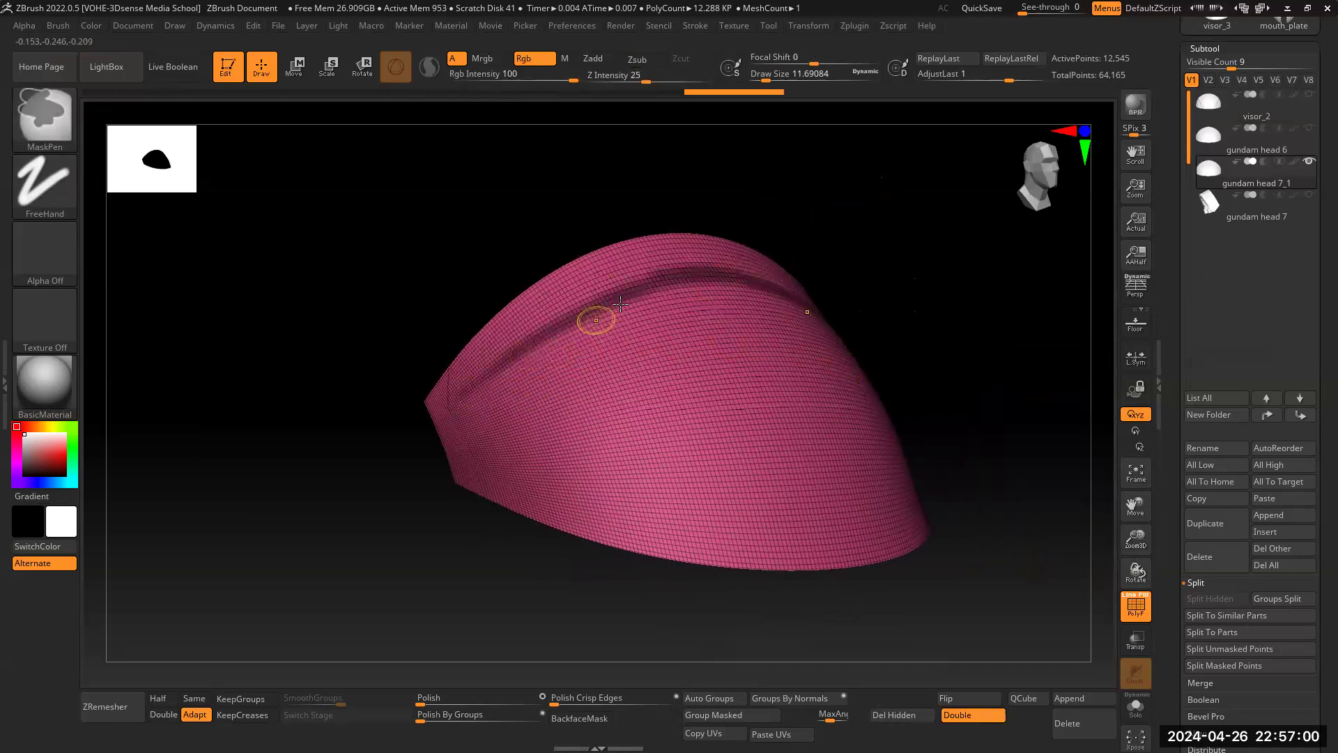
left_click_drag(458, 415, 499, 506, "ctrl")
Step: Mask two mirrored panel lines on the dome's front, running down from the upper line, angling outward and dropping to the lower rim
left_click_drag(944, 323, 690, 323)
left_click_drag(658, 376, 656, 410, "ctrl")
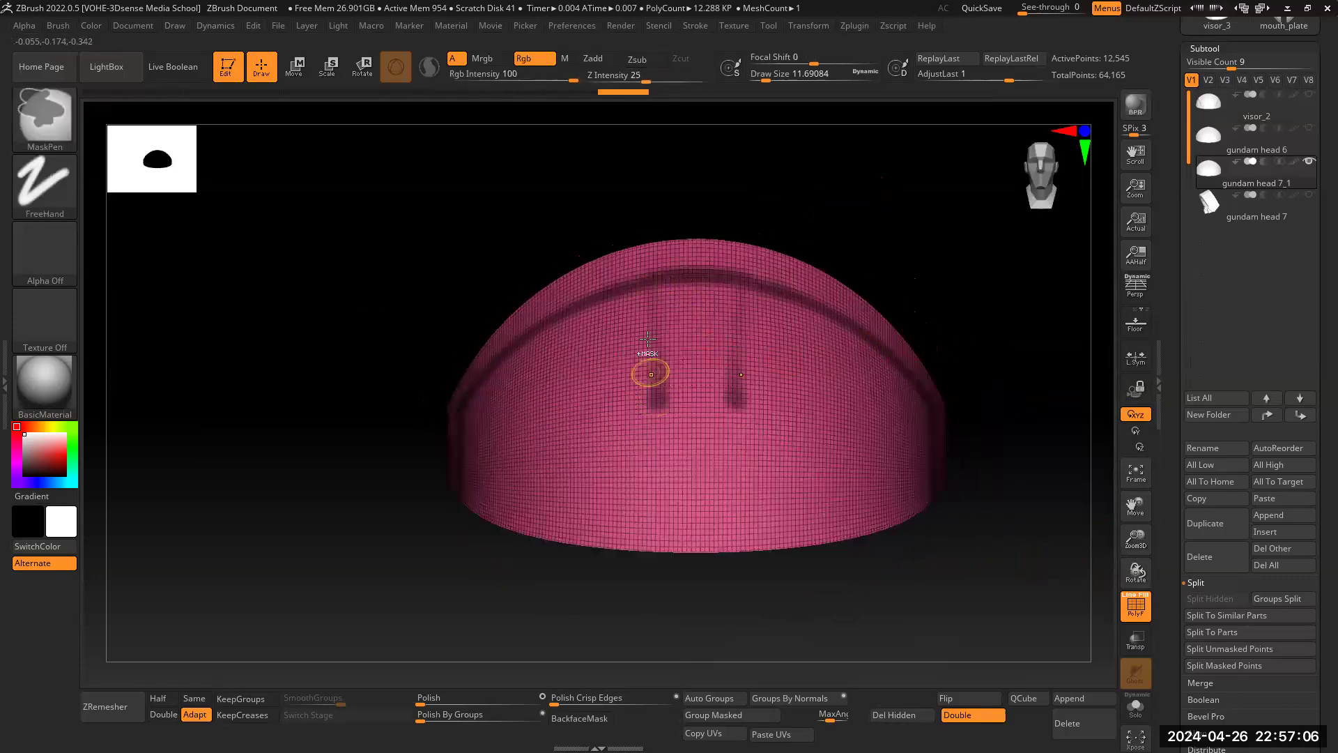
left_click_drag(656, 287, 658, 385, "ctrl")
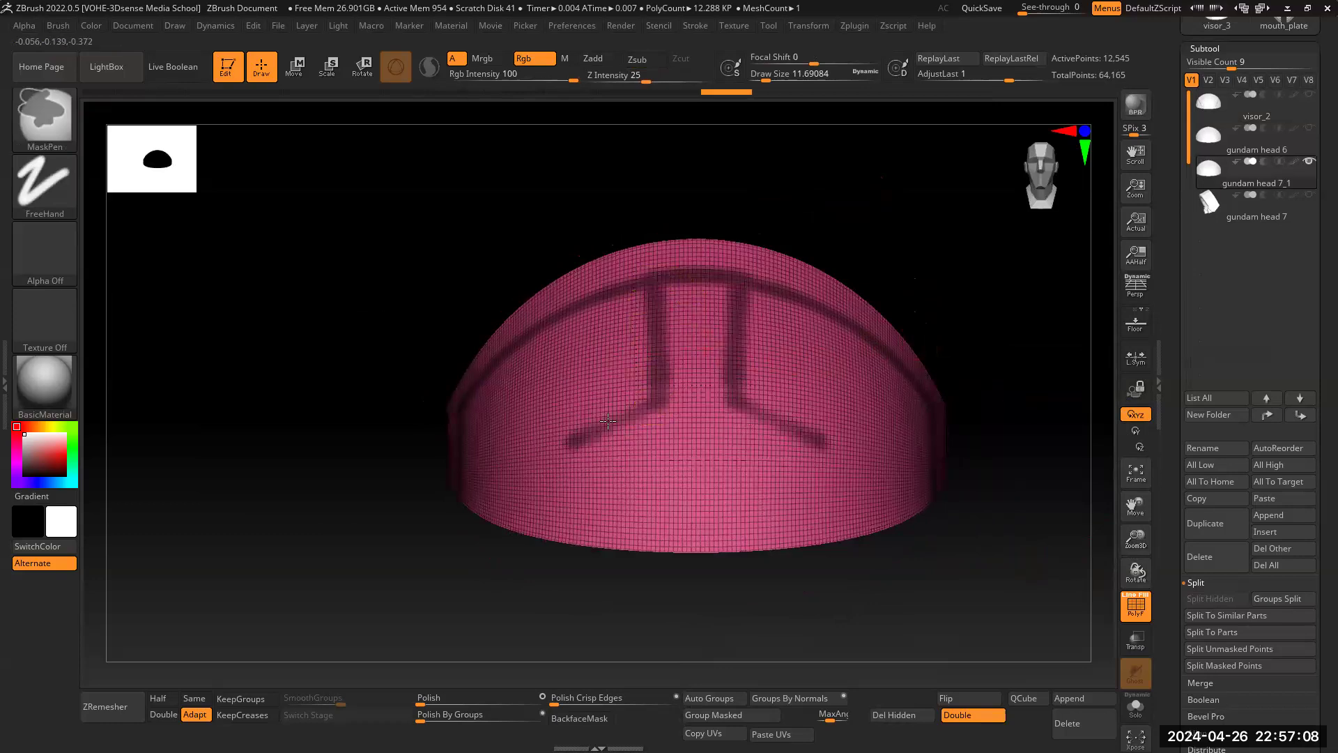
left_click_drag(534, 472, 534, 476, "ctrl")
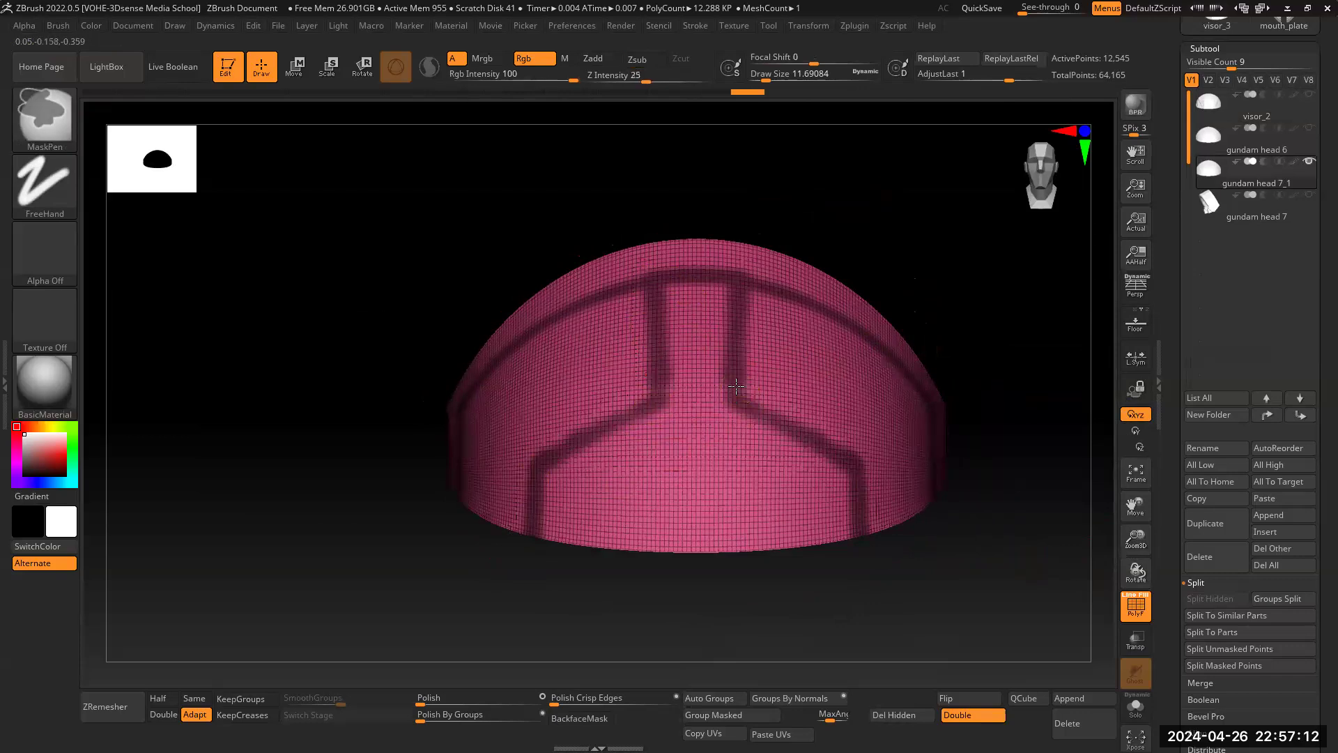
left_click_drag(950, 251, 631, 504)
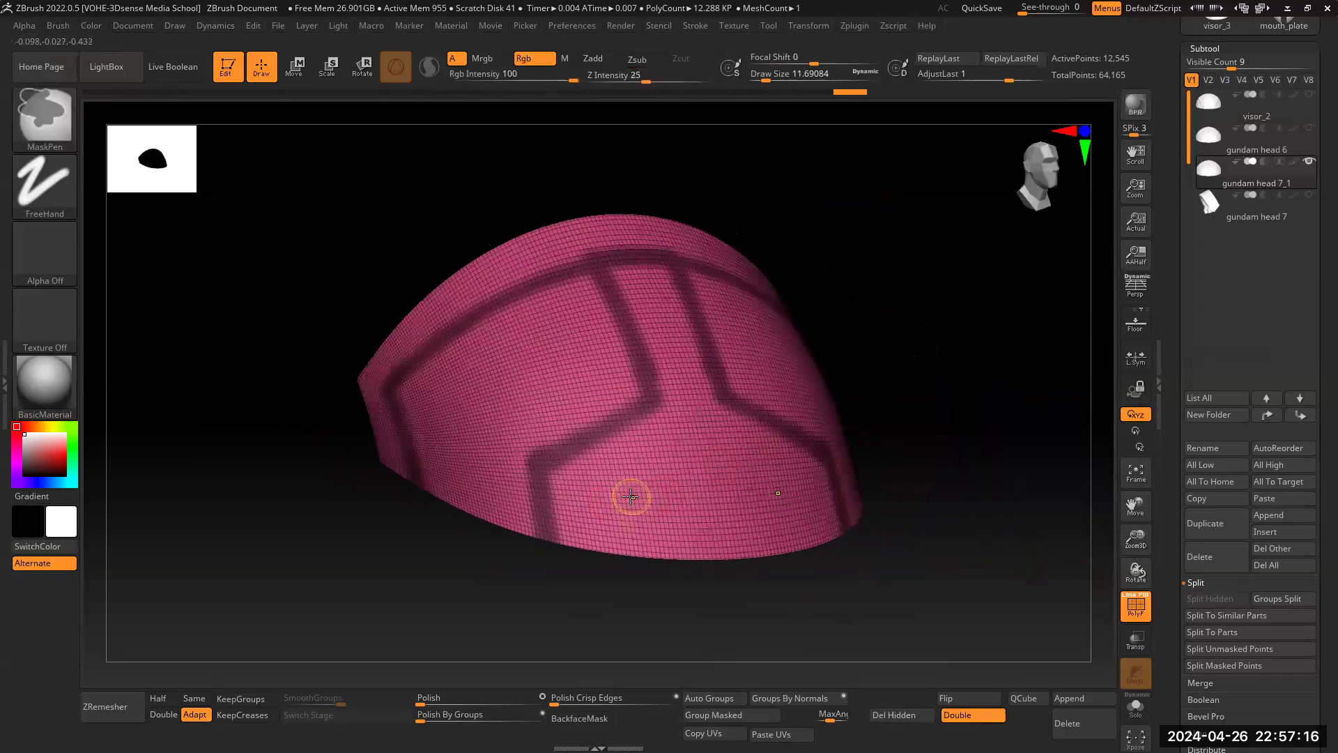
Step: Check the mask layout around the dome and convert the masked lines into their own polygroup
left_click_drag(983, 398, 585, 280)
mouse_move(937, 351)
left_mouse_down()
mouse_move(985, 283)
mouse_move(884, 366)
mouse_move(929, 401)
mouse_move(960, 446)
mouse_move(955, 469)
left_mouse_up()
key("ctrl")
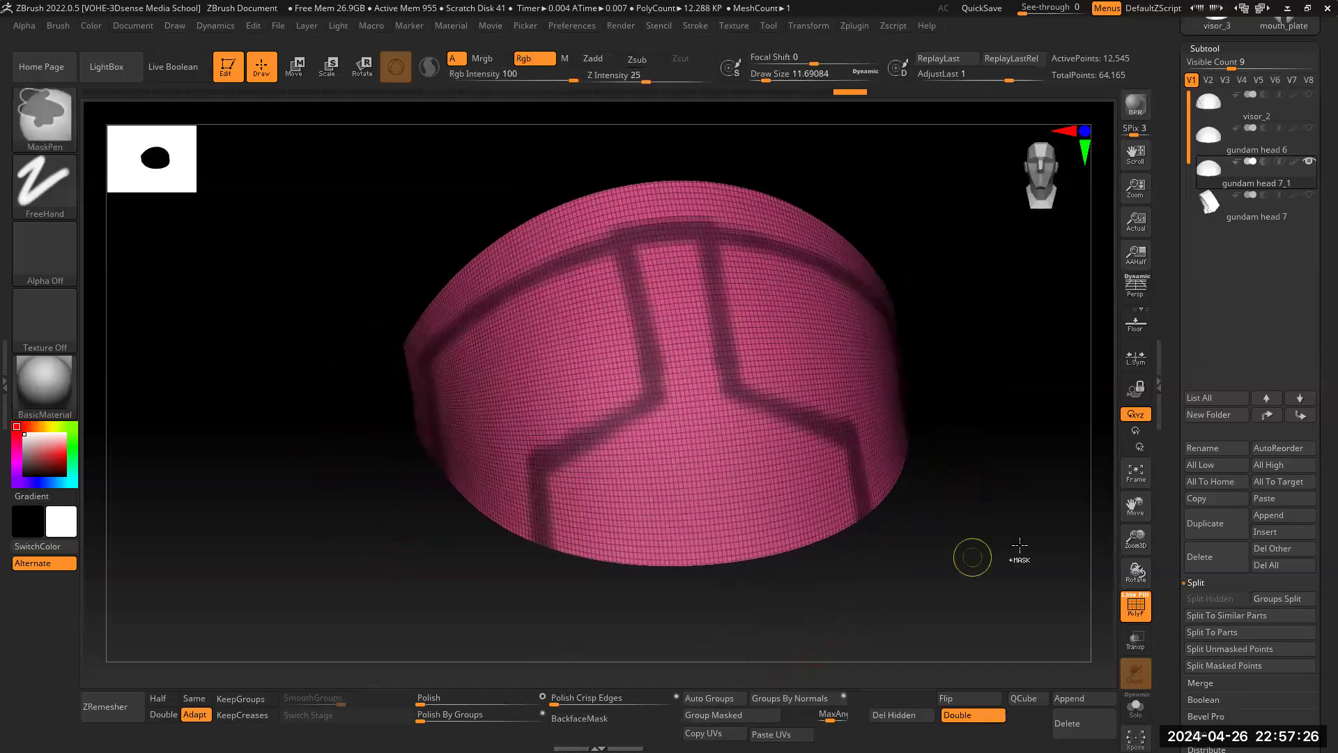
key("ctrl+w")
left_click_drag(1004, 496, 599, 430)
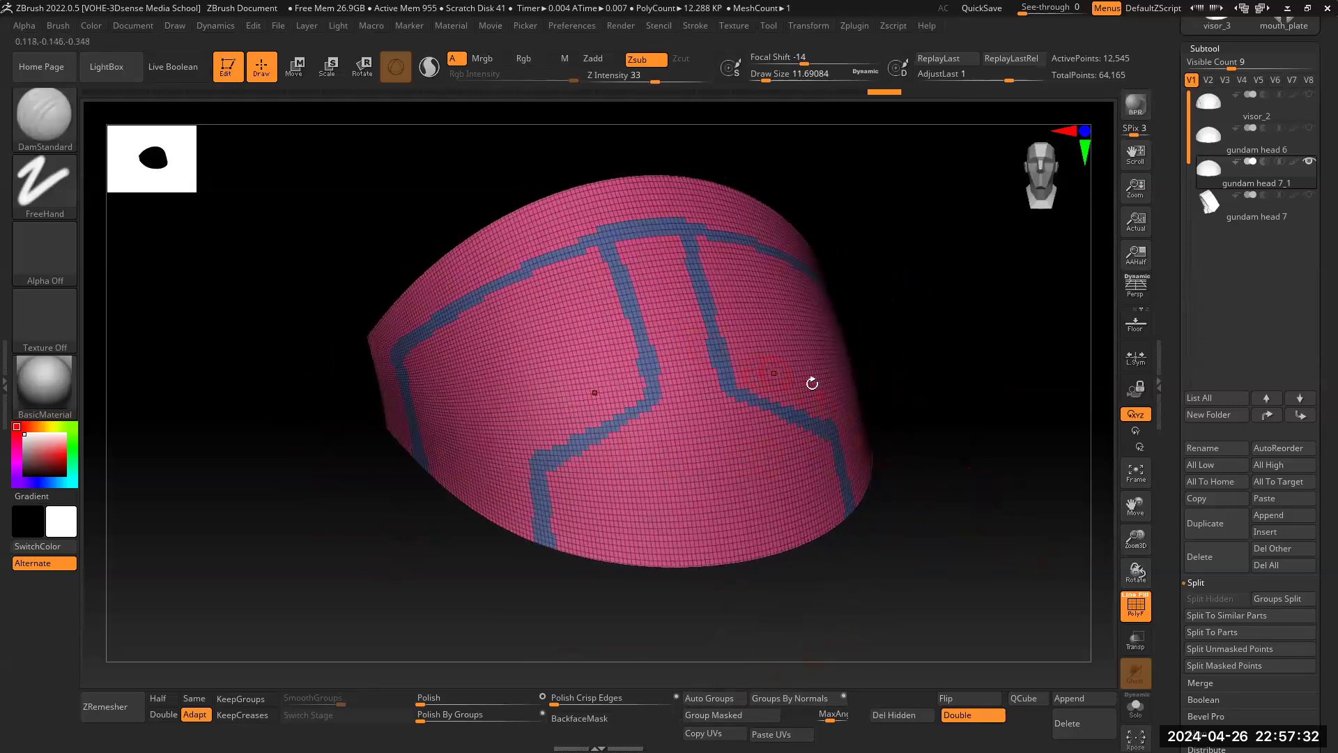
left_click_drag(946, 427, 872, 446)
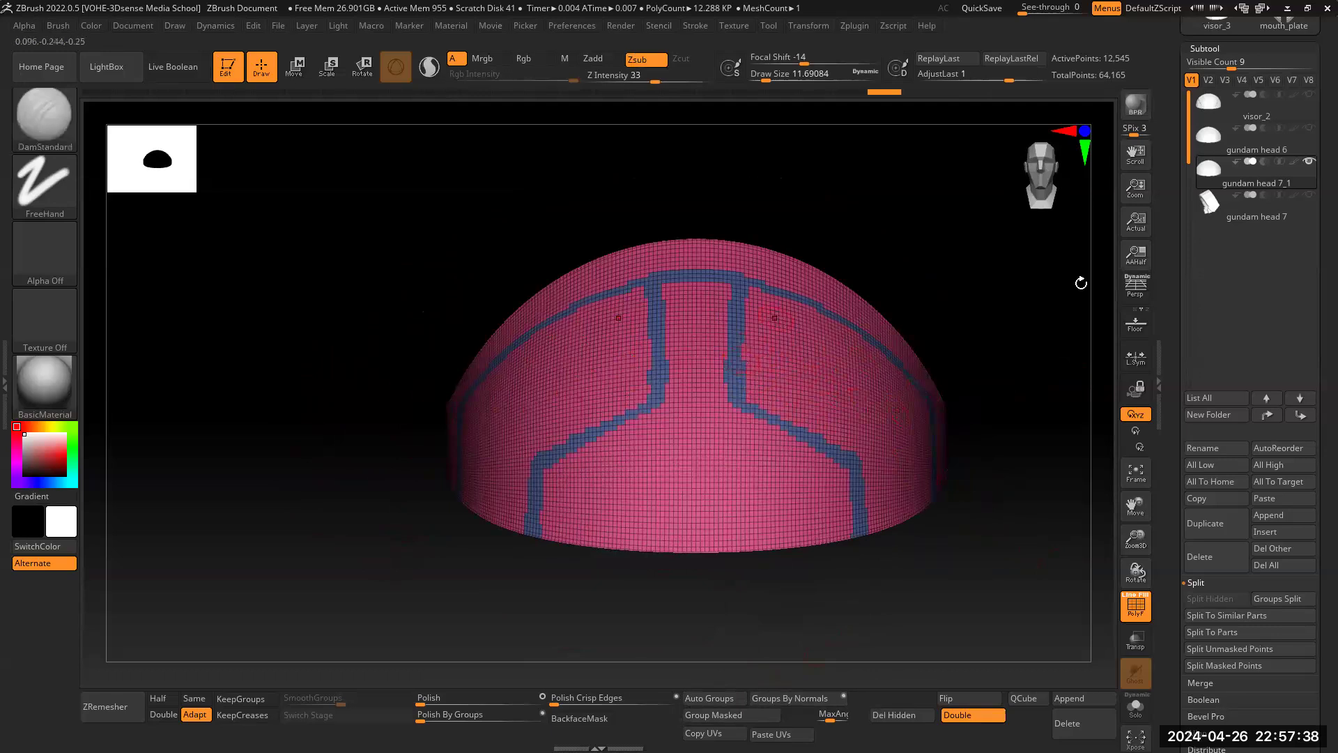
Step: Hide the panel-line polygroup and delete its polygons to cut gaps between the dome's panels
key("ctrl+shift")
left_click(737, 340, "ctrl+shift")
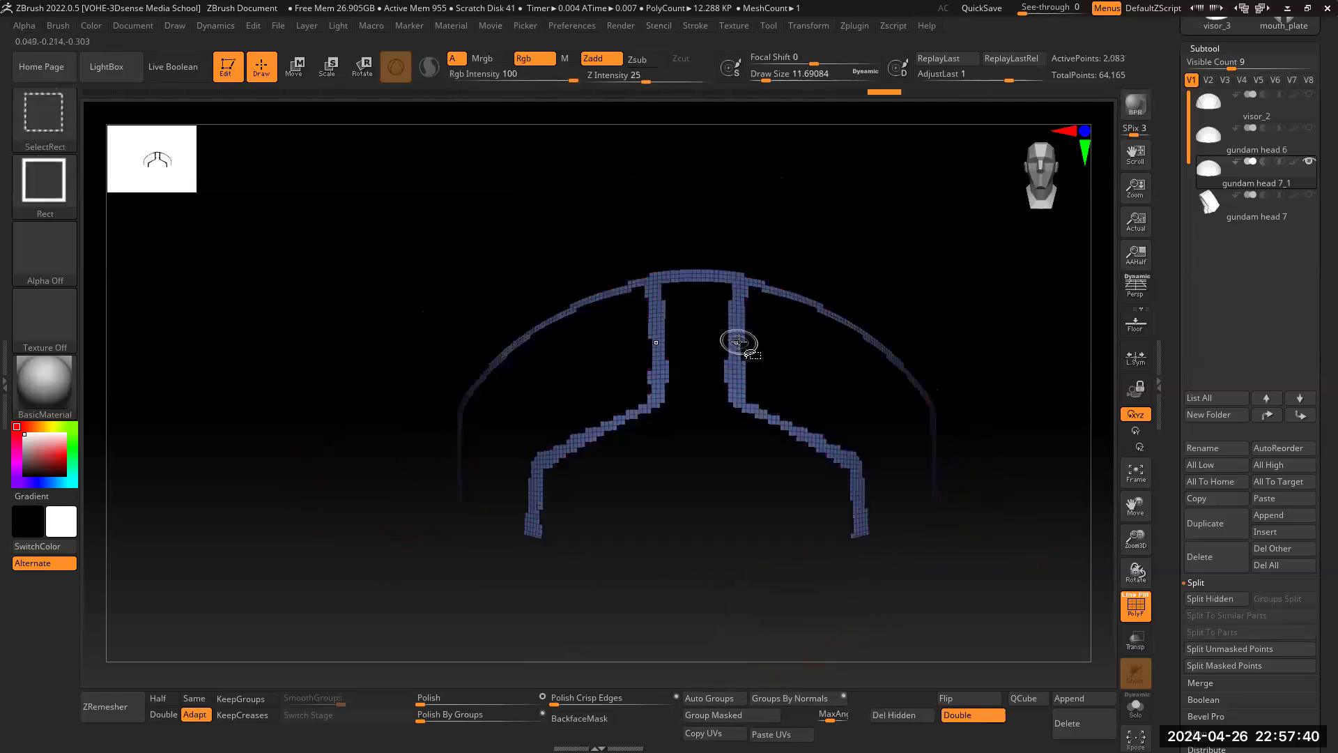
left_click(737, 341, "ctrl+shift")
left_click_drag(1025, 542, 1042, 478)
left_click(899, 714)
left_click_drag(1004, 422, 960, 476)
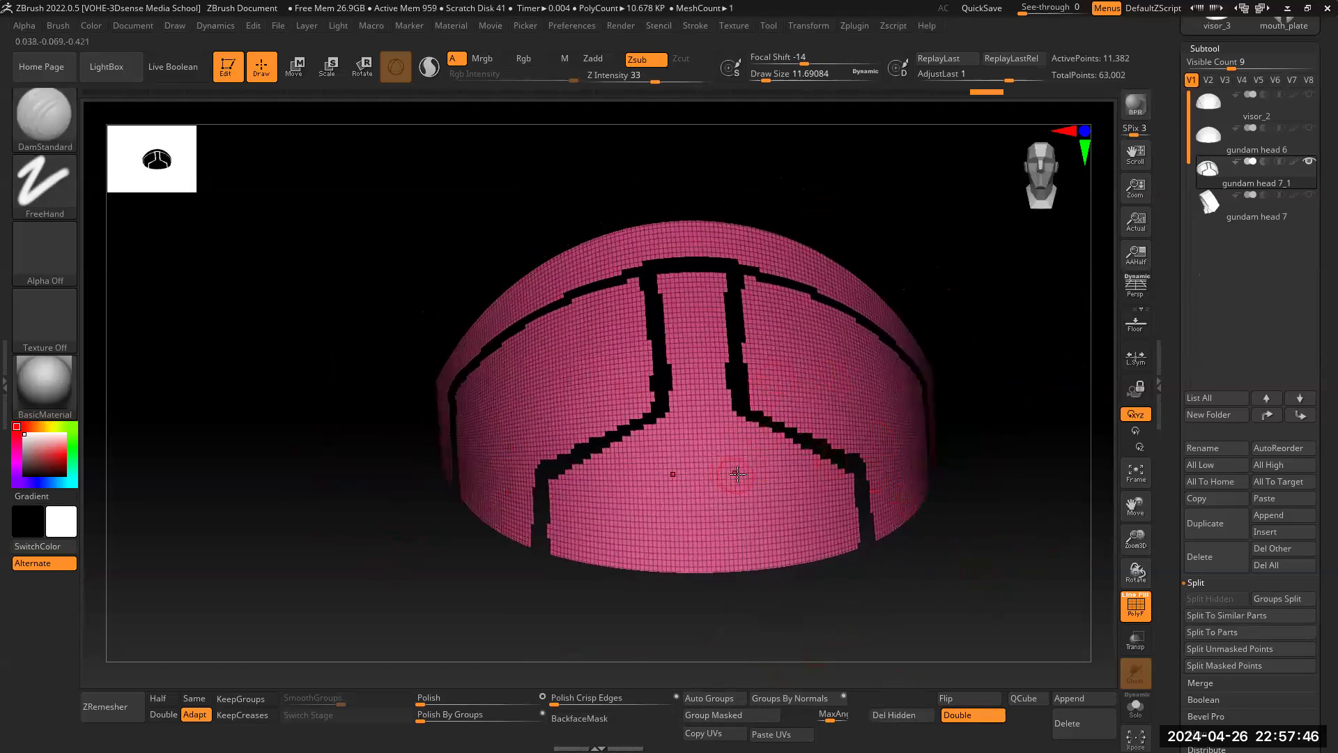
Step: Extrude all polygons of the cut dome outward with ZModeler to give the separated panels thickness
key("b")
key("z")
key("m")
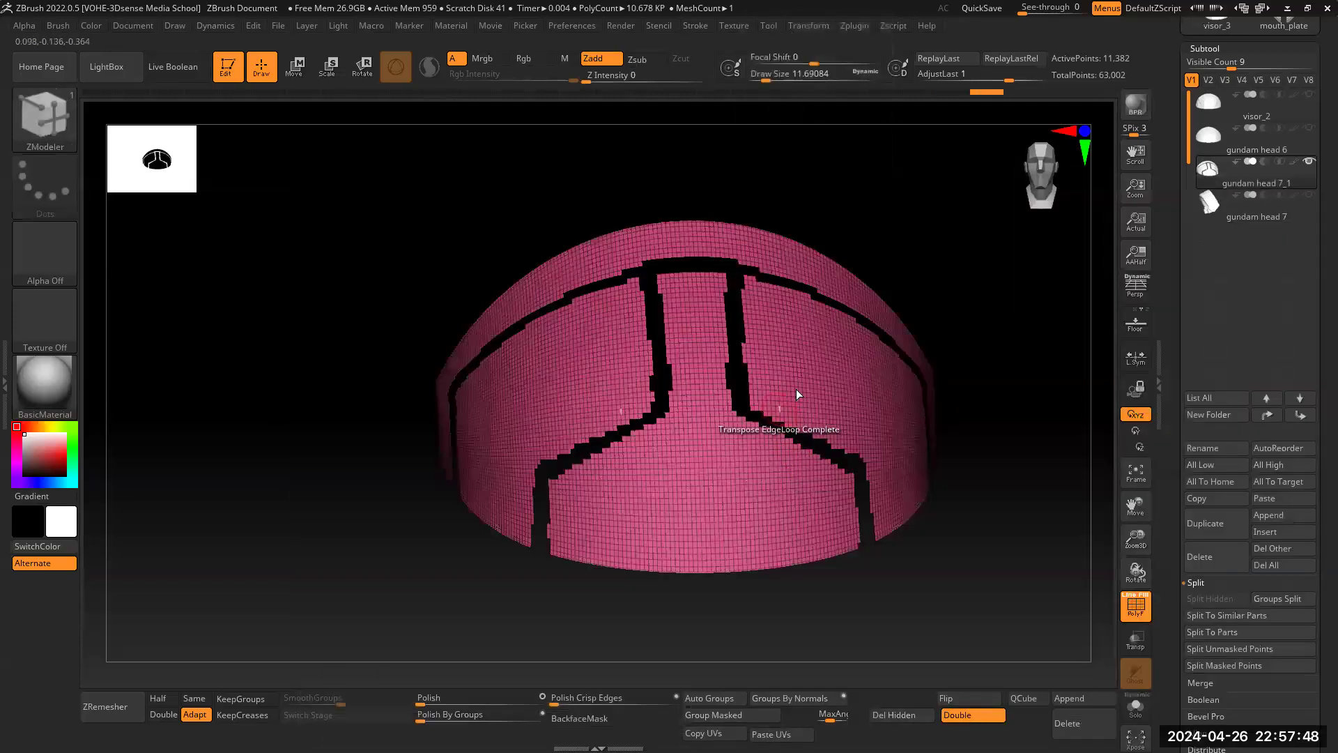
left_click_drag(948, 376, 982, 345)
mouse_move(1136, 533)
left_mouse_down()
mouse_move(648, 485)
mouse_move(630, 469)
left_mouse_up()
key("space")
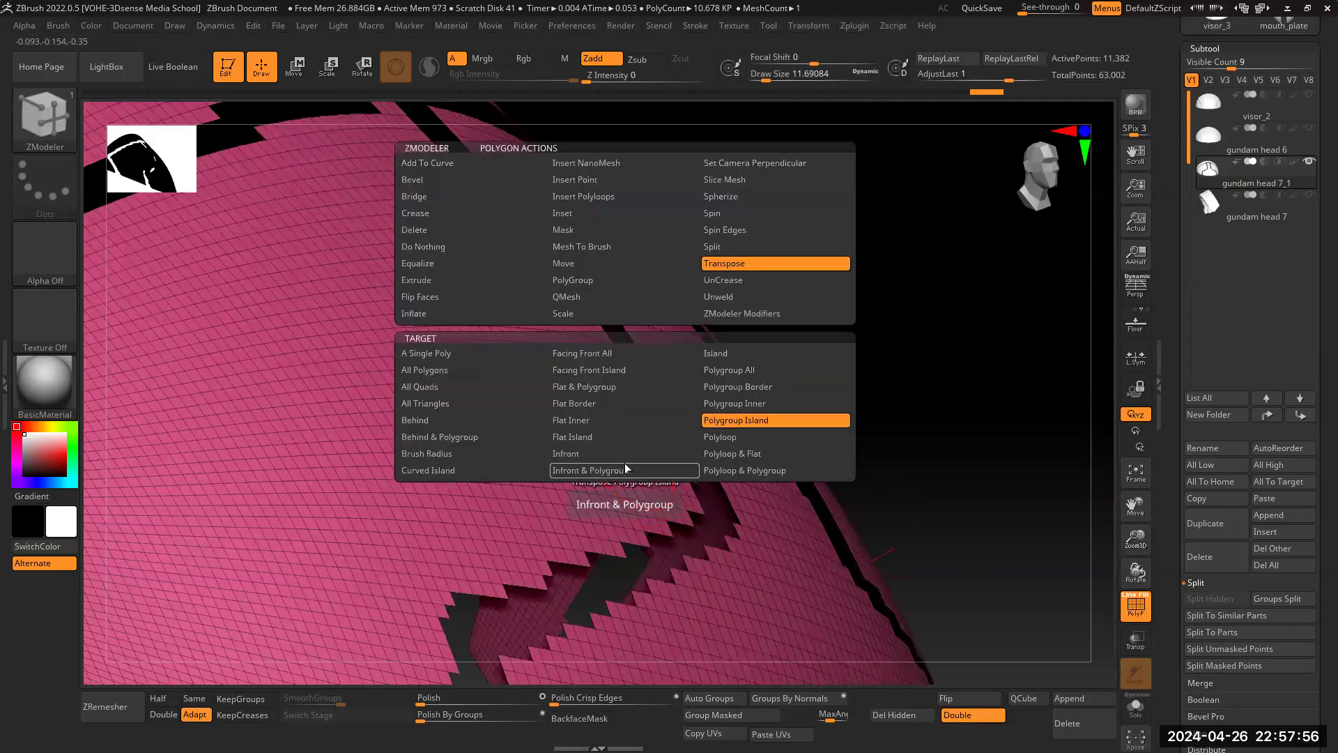
left_click(449, 280)
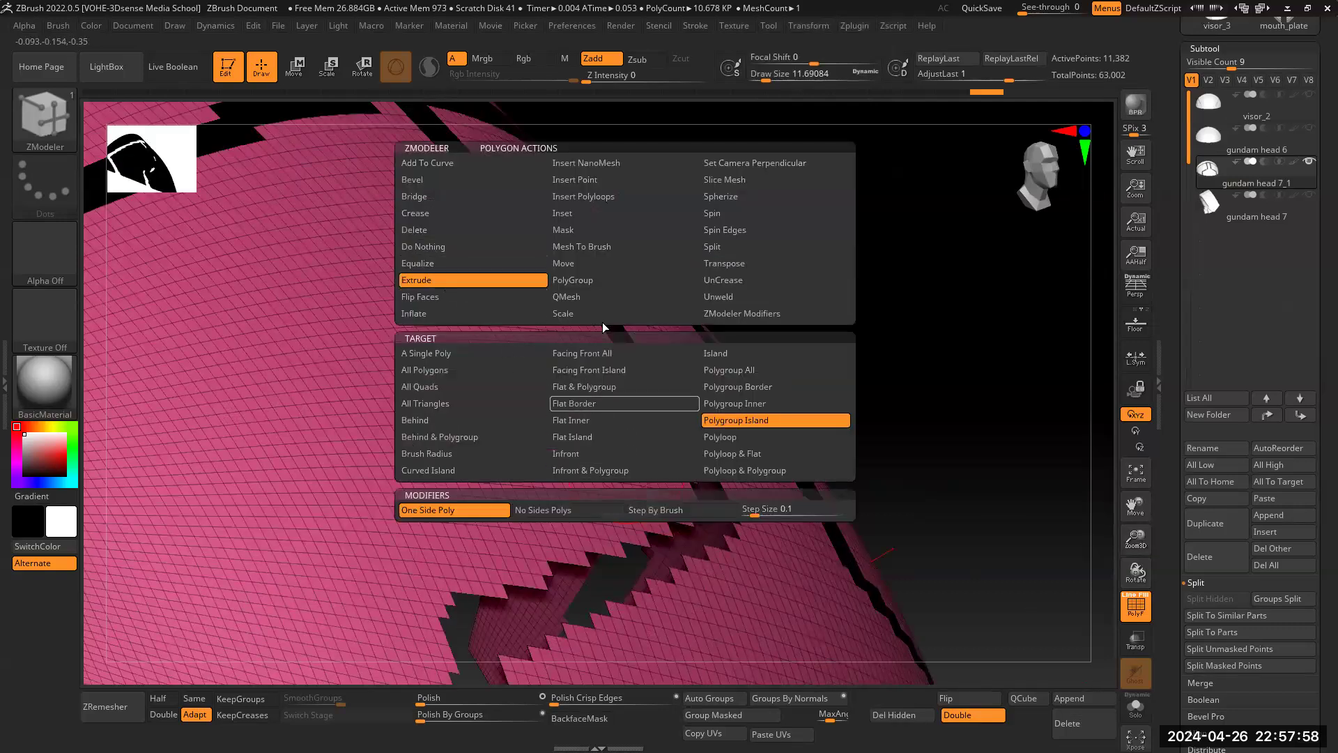
left_click(449, 372)
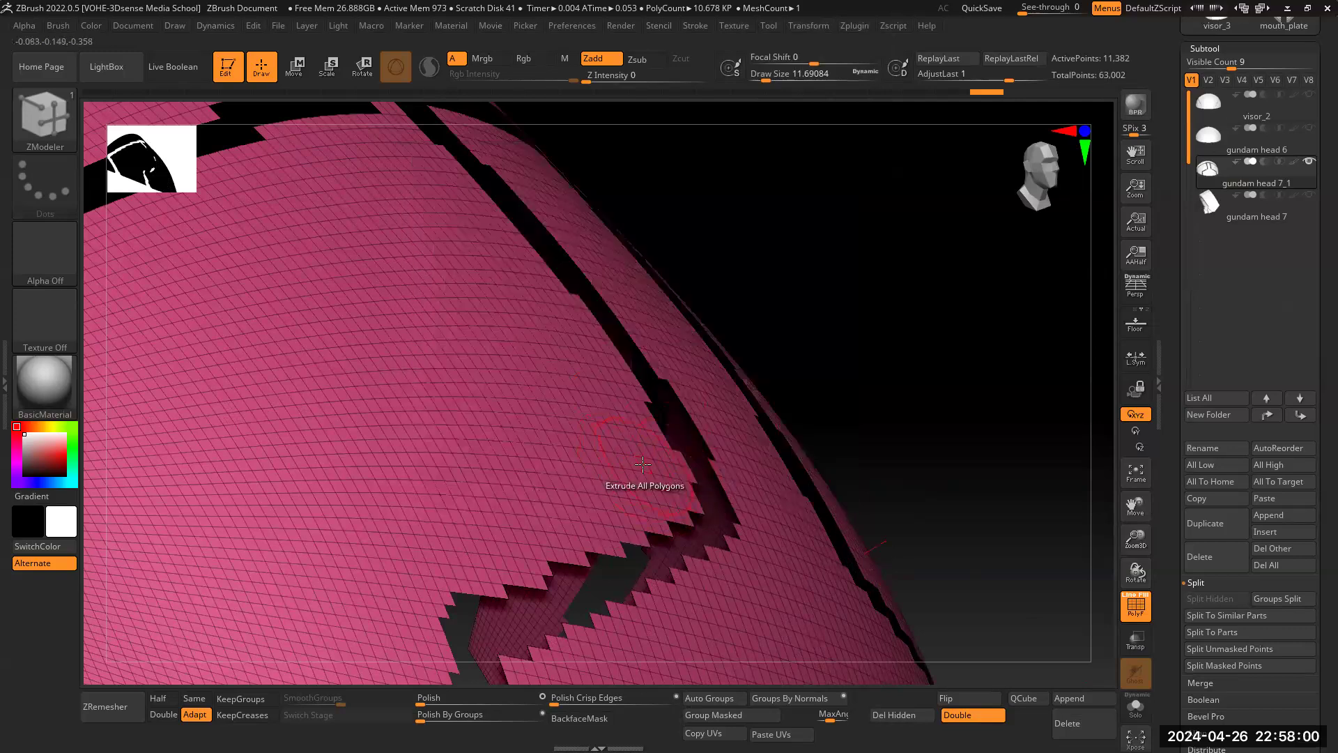
left_click_drag(631, 471, 665, 429)
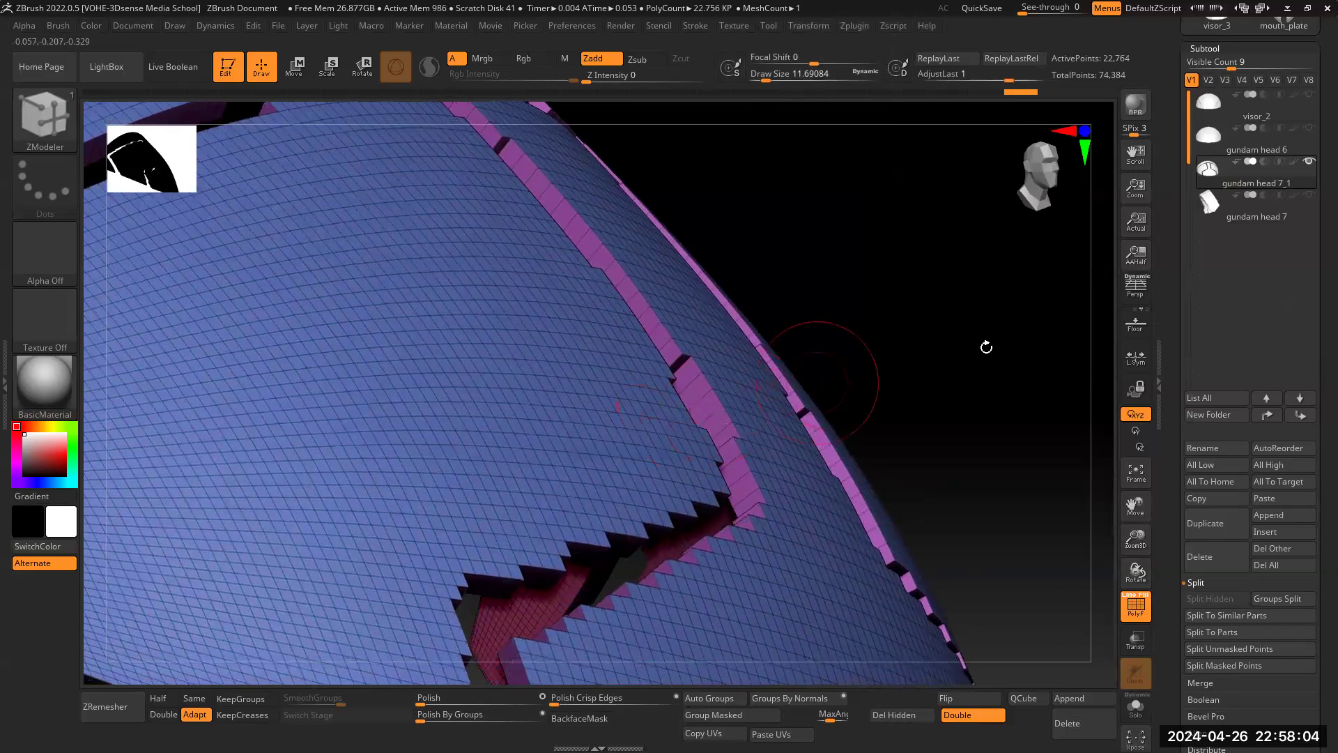
Step: Examine the extruded panels, their side walls and the gaps between them from the front and side of the dome
left_click_drag(950, 391, 914, 411)
left_click_drag(920, 414, 892, 455)
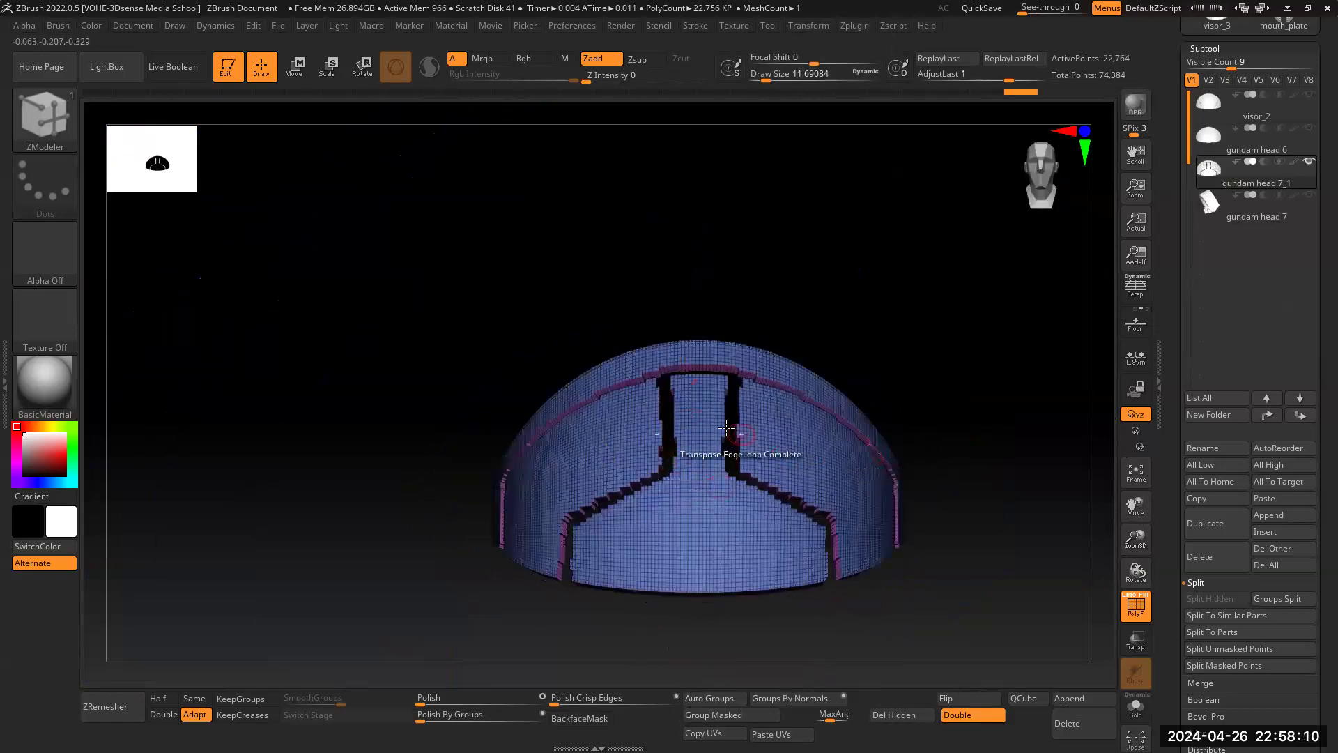
left_click_drag(939, 537, 895, 537)
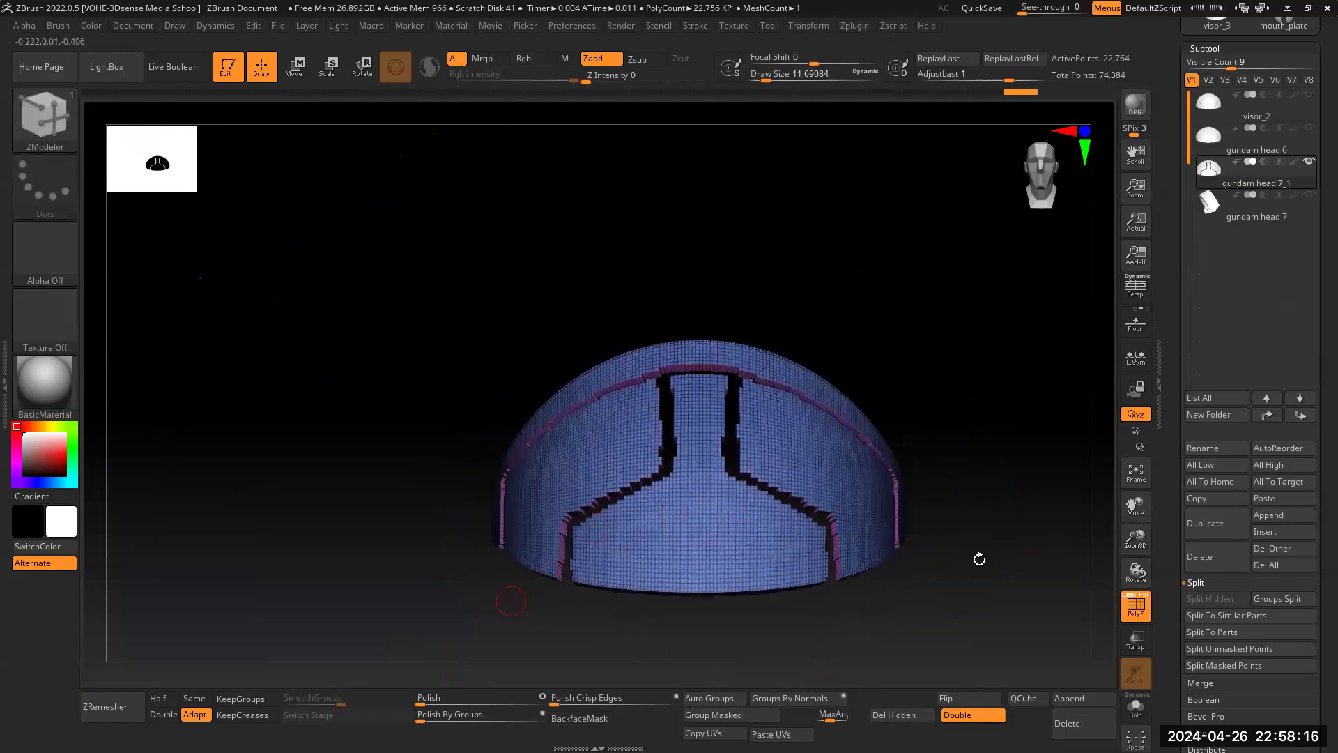
left_click_drag(980, 559, 1020, 506)
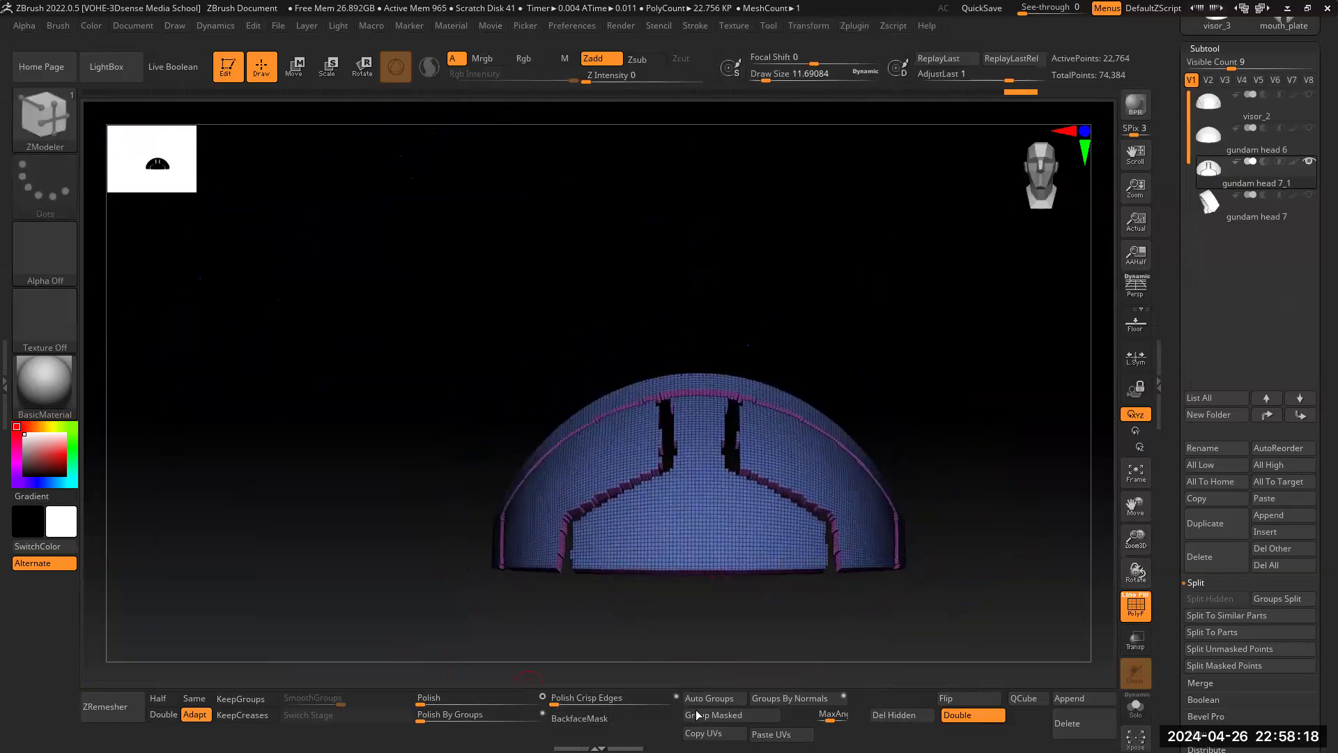
left_click(786, 703)
mouse_move(977, 511)
left_mouse_down()
mouse_move(992, 469)
mouse_move(989, 529)
mouse_move(989, 509)
mouse_move(1109, 554)
mouse_move(1145, 604)
left_mouse_up()
key("ctrl")
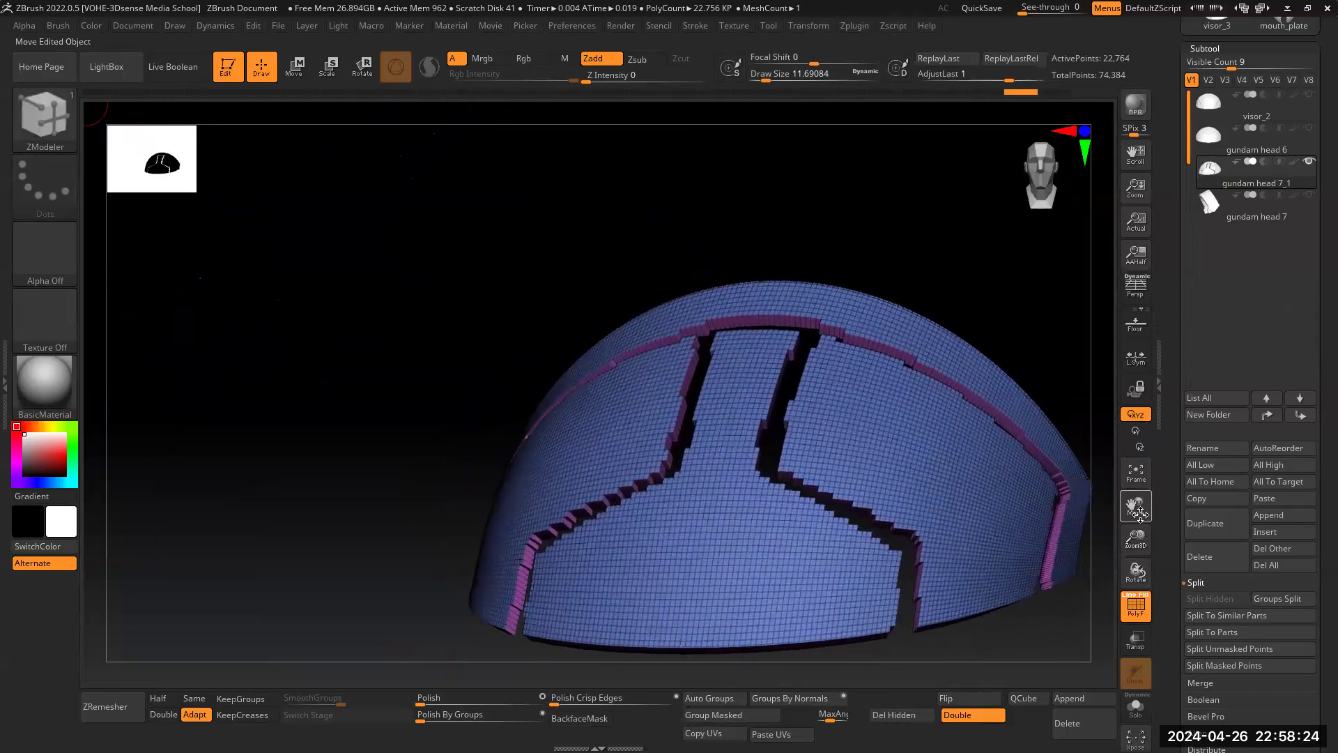
left_click_drag(1135, 508, 1077, 466)
left_click_drag(1034, 608, 1046, 605)
Step: Step back in the undo history to the unextruded panels and restore the extruded version
left_click(1032, 612, "ctrl+shift")
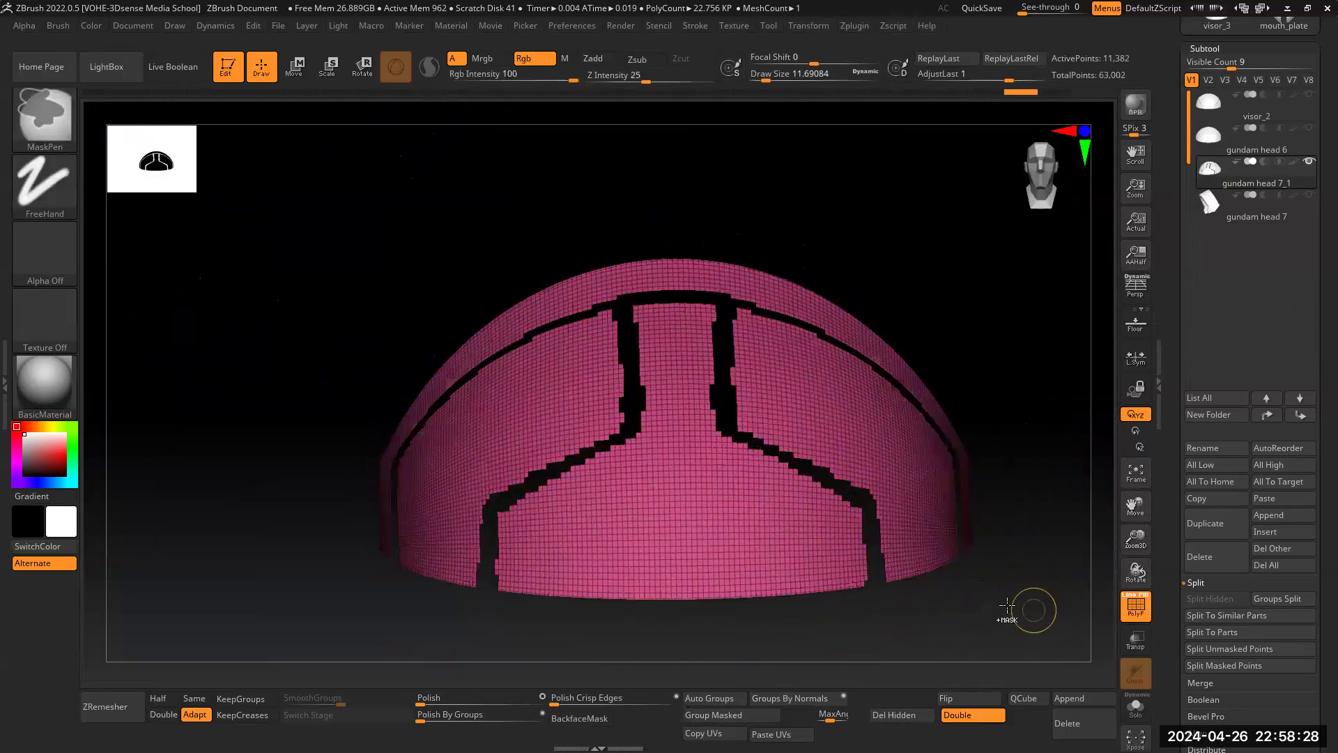
left_click_drag(985, 281, 797, 412)
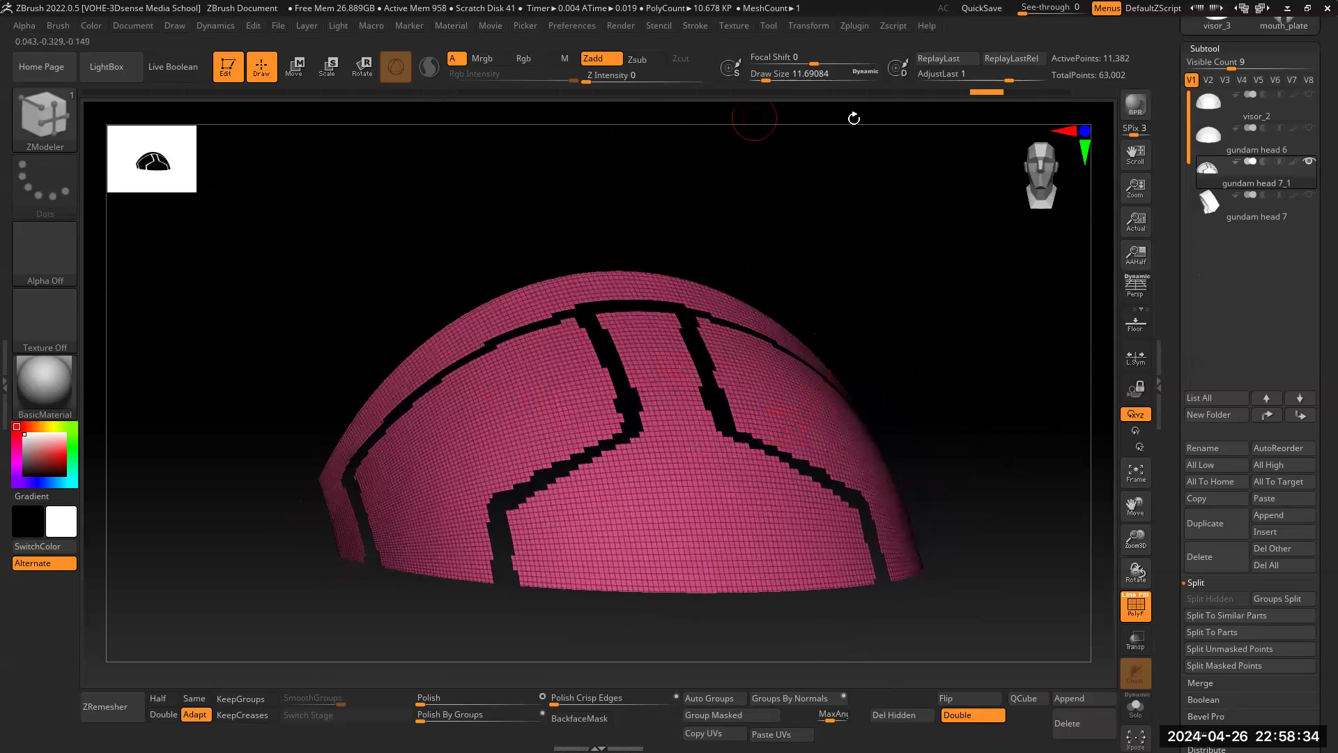
left_click(1026, 91)
Step: Crease the polygroup borders of the extruded dome panels and check their edges up close
left_click_drag(968, 412, 1201, 431)
left_click_drag(1175, 697, 1182, 430)
mouse_move(1174, 282)
left_mouse_down()
mouse_move(1169, 374)
mouse_move(1173, 256)
left_mouse_up()
left_click_drag(1169, 485, 1169, 415)
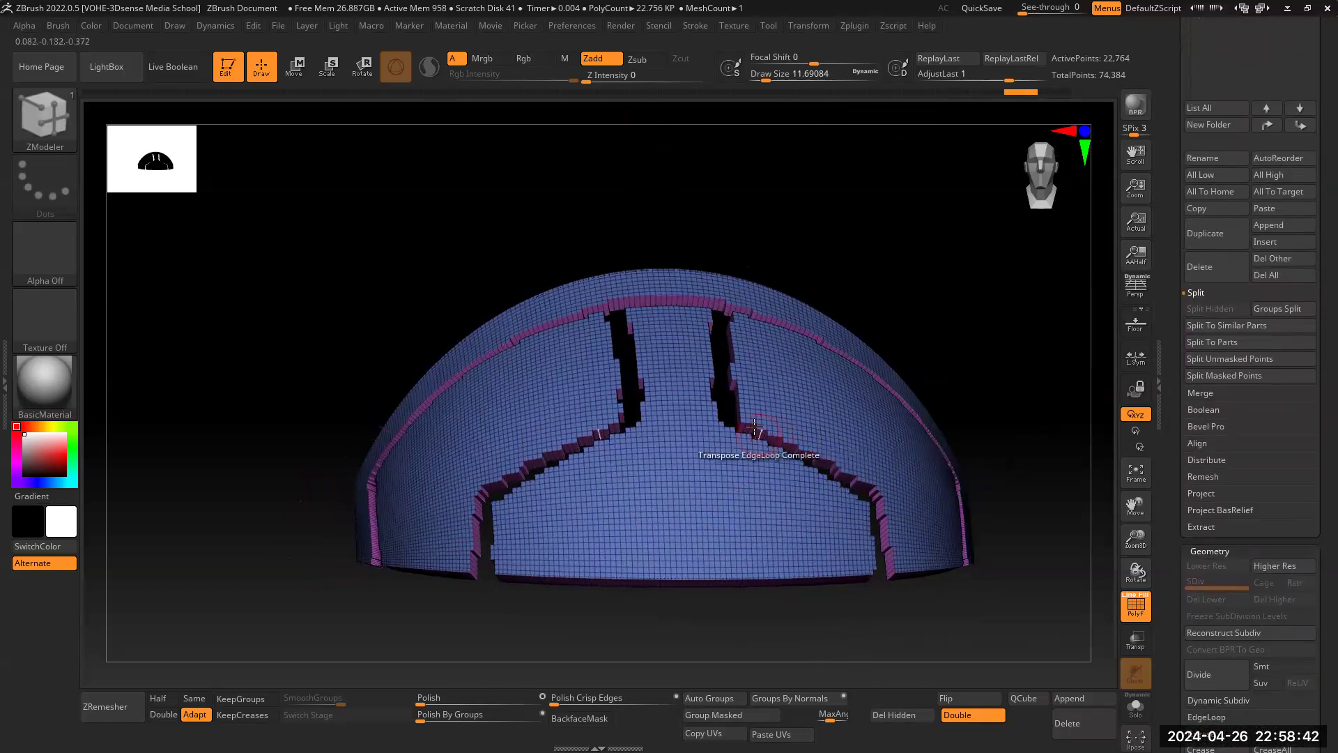
scroll(1229, 492, "down", 5)
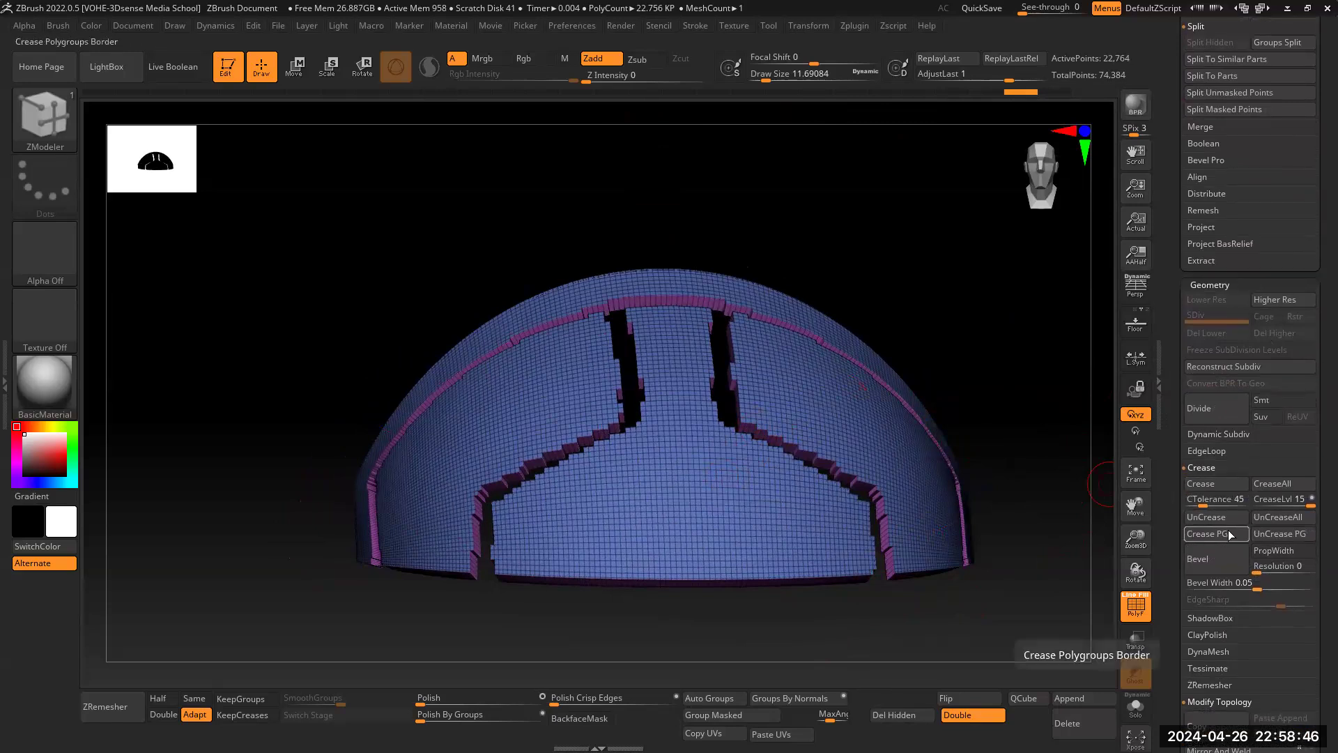
left_click_drag(1136, 538, 1085, 463)
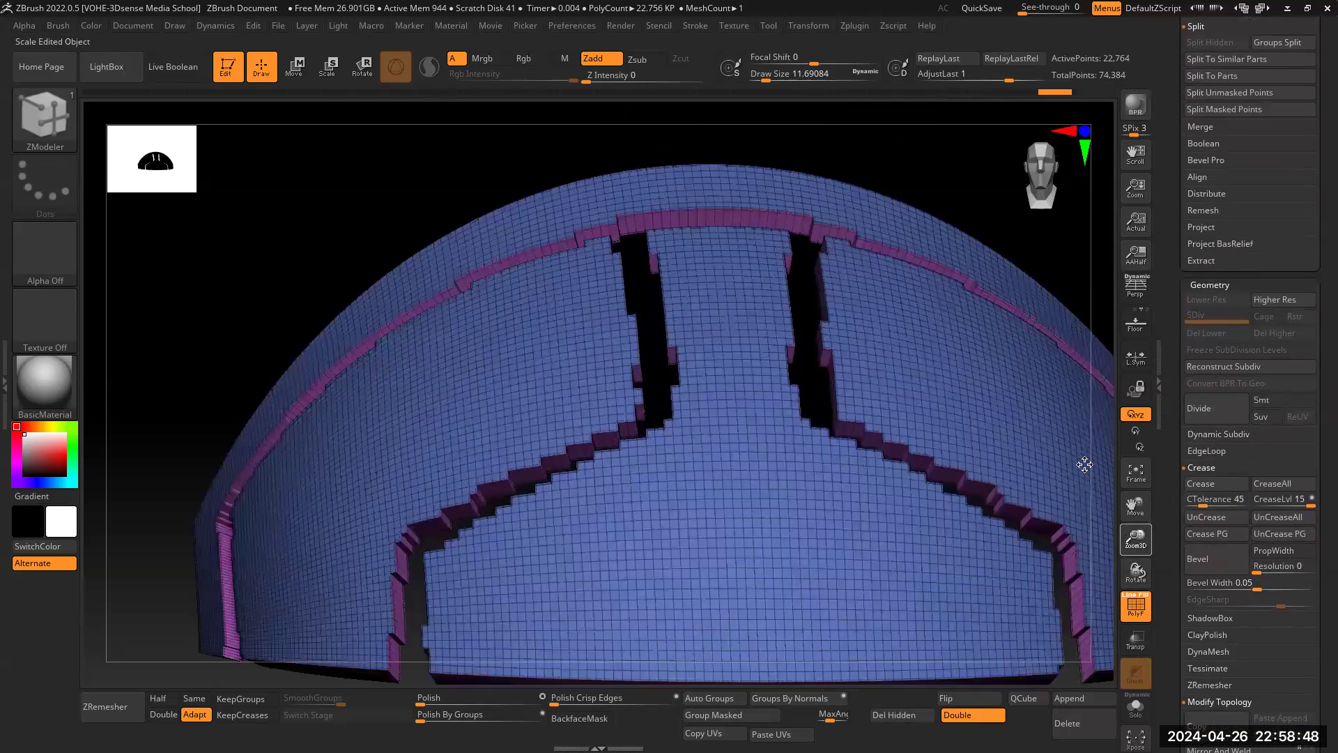
left_click_drag(1136, 506, 974, 382)
left_click_drag(1022, 588, 786, 385)
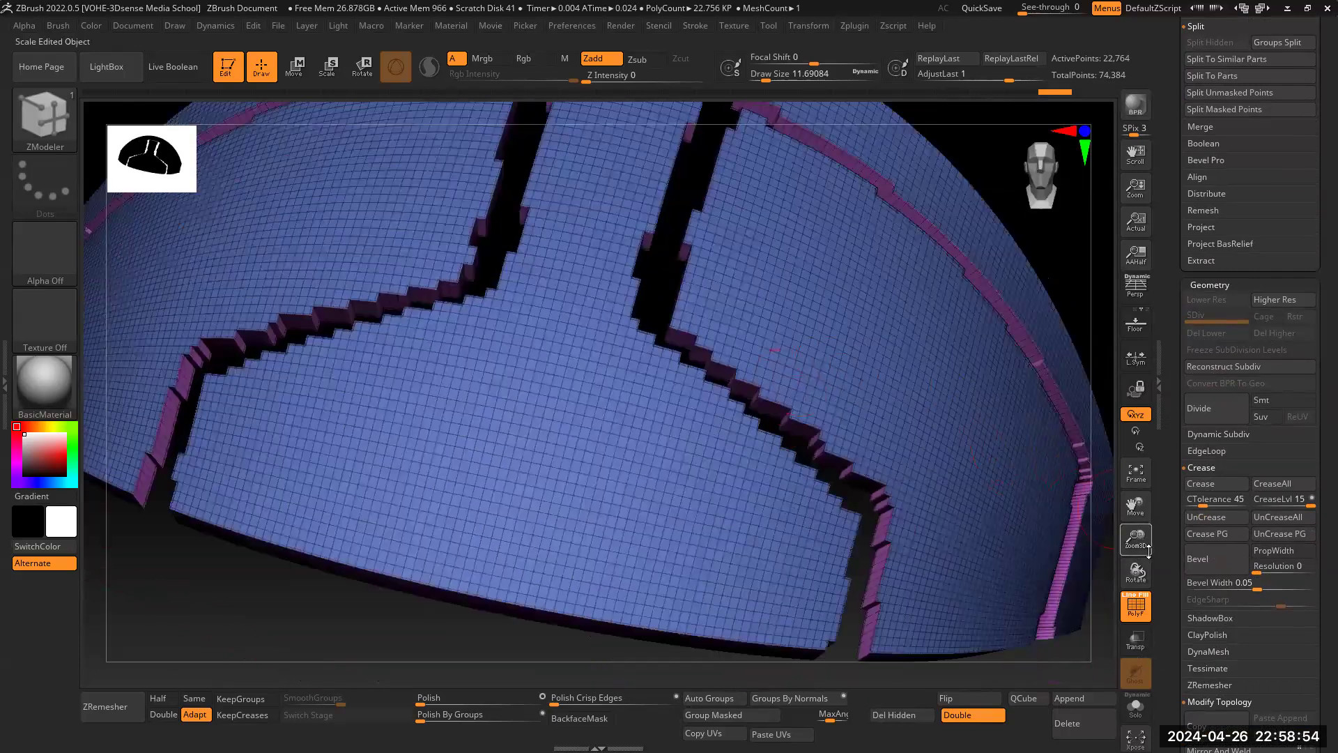
Step: Assign each disconnected piece of the visor shell its own polygroup with Auto Groups
left_click_drag(1139, 495, 1137, 415)
left_click_drag(1137, 536, 966, 488)
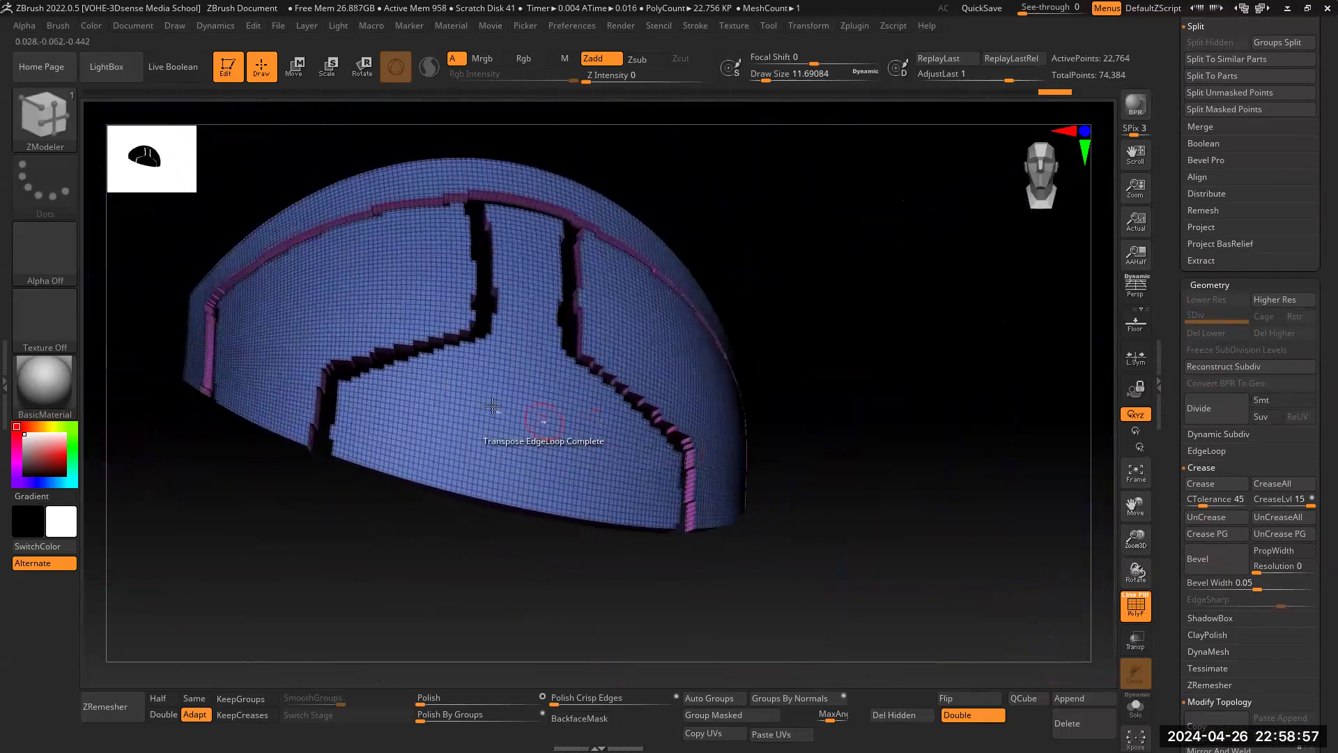
left_click(708, 698)
left_click_drag(887, 464, 379, 325)
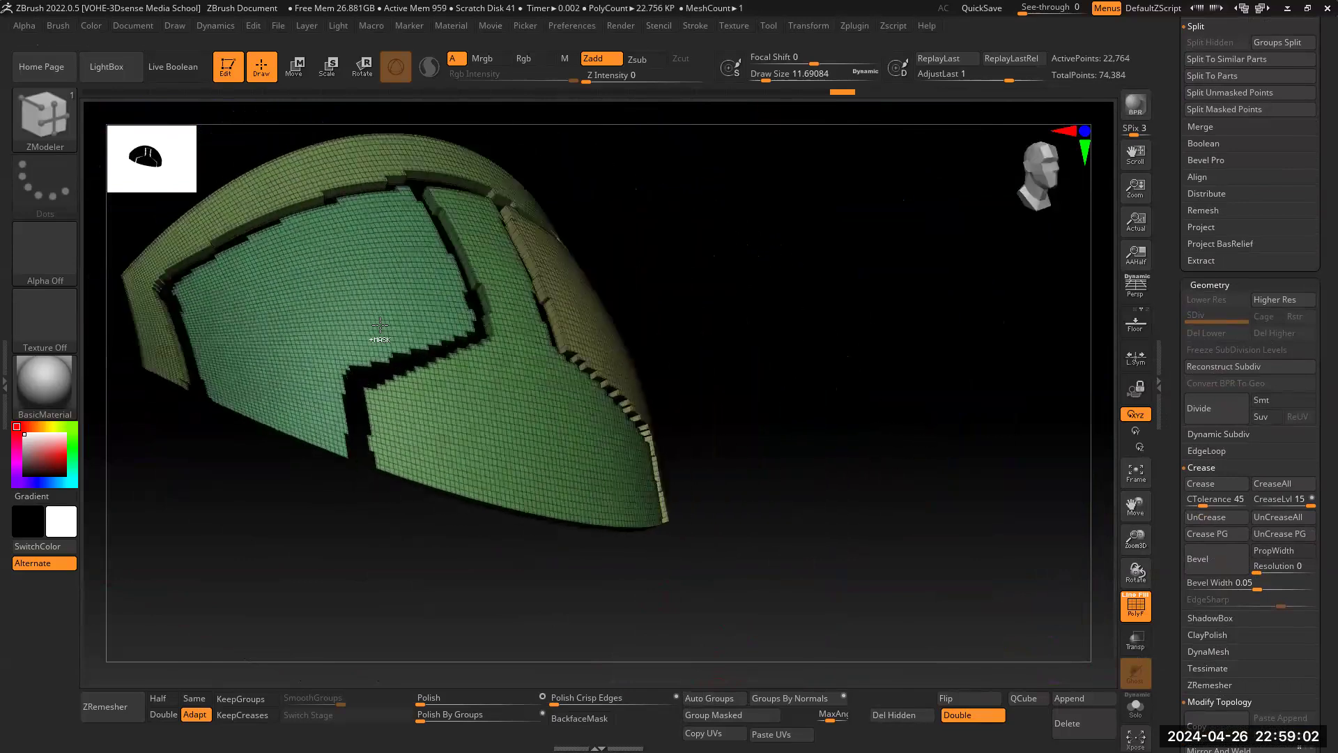
Step: Isolate the teal side panel of the visor and split the hidden pieces off into a separate subtool
left_click(380, 326, "ctrl+shift")
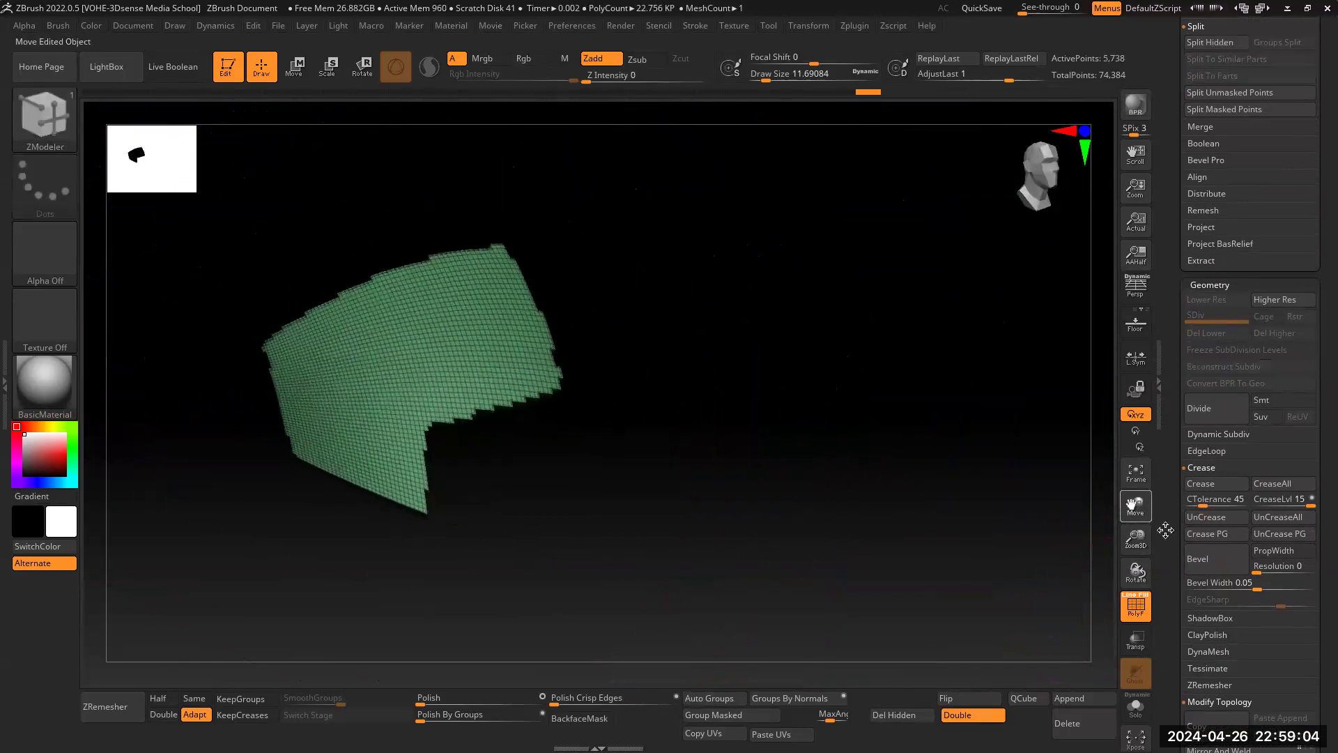
left_click_drag(1060, 493, 828, 373)
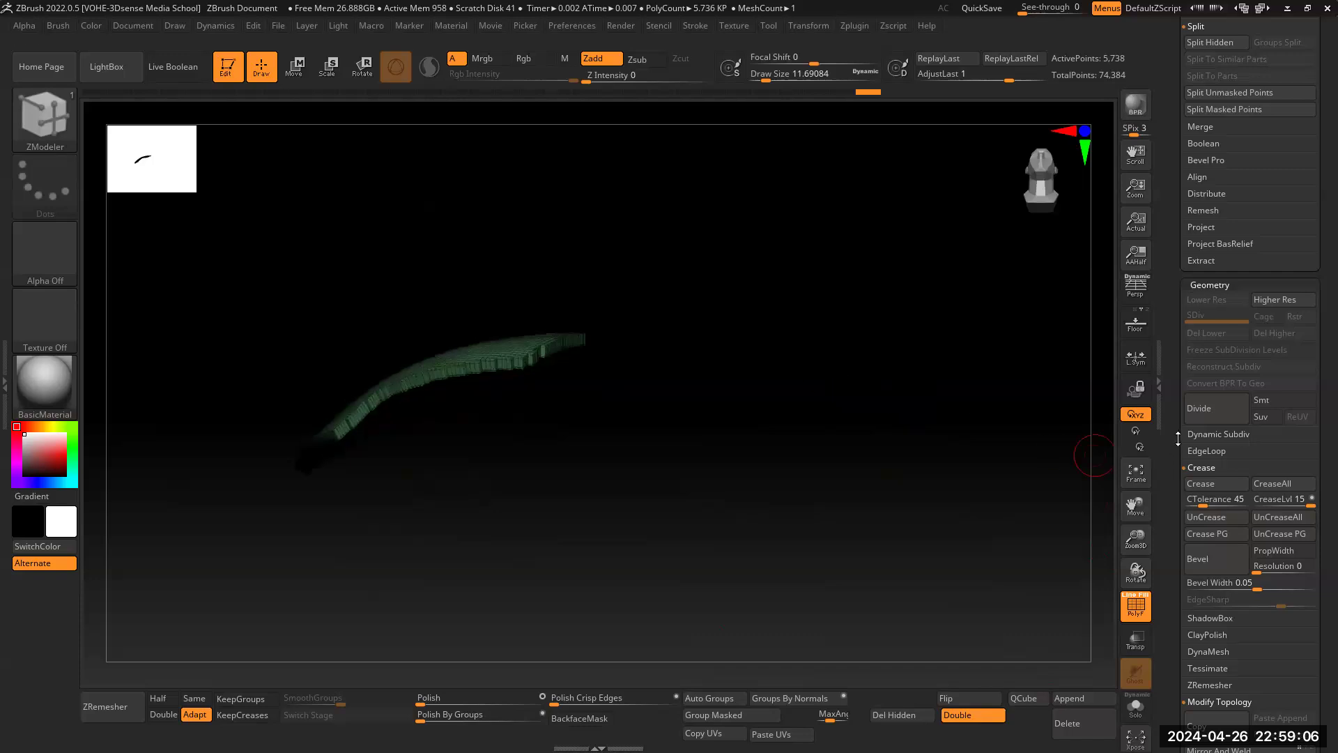
scroll(1178, 439, "up", 4)
left_click(1203, 189)
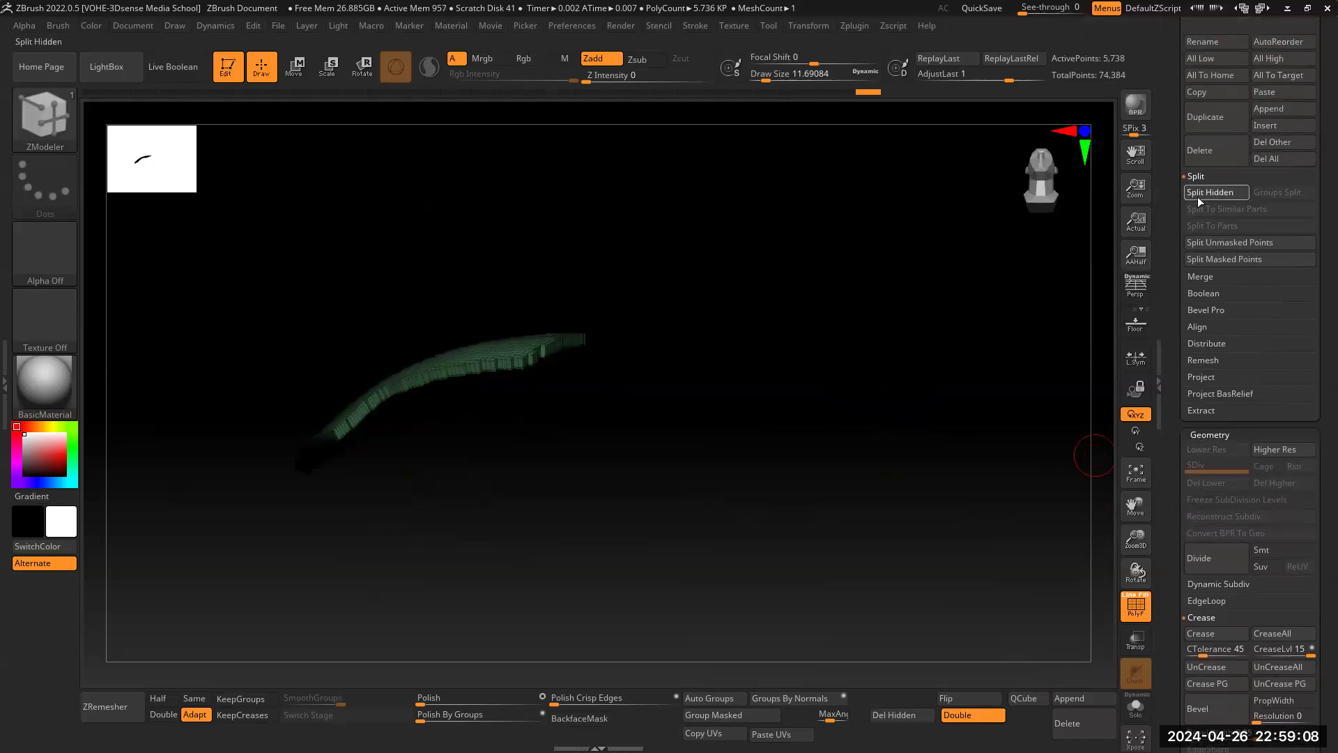
scroll(1189, 237, "up", 10)
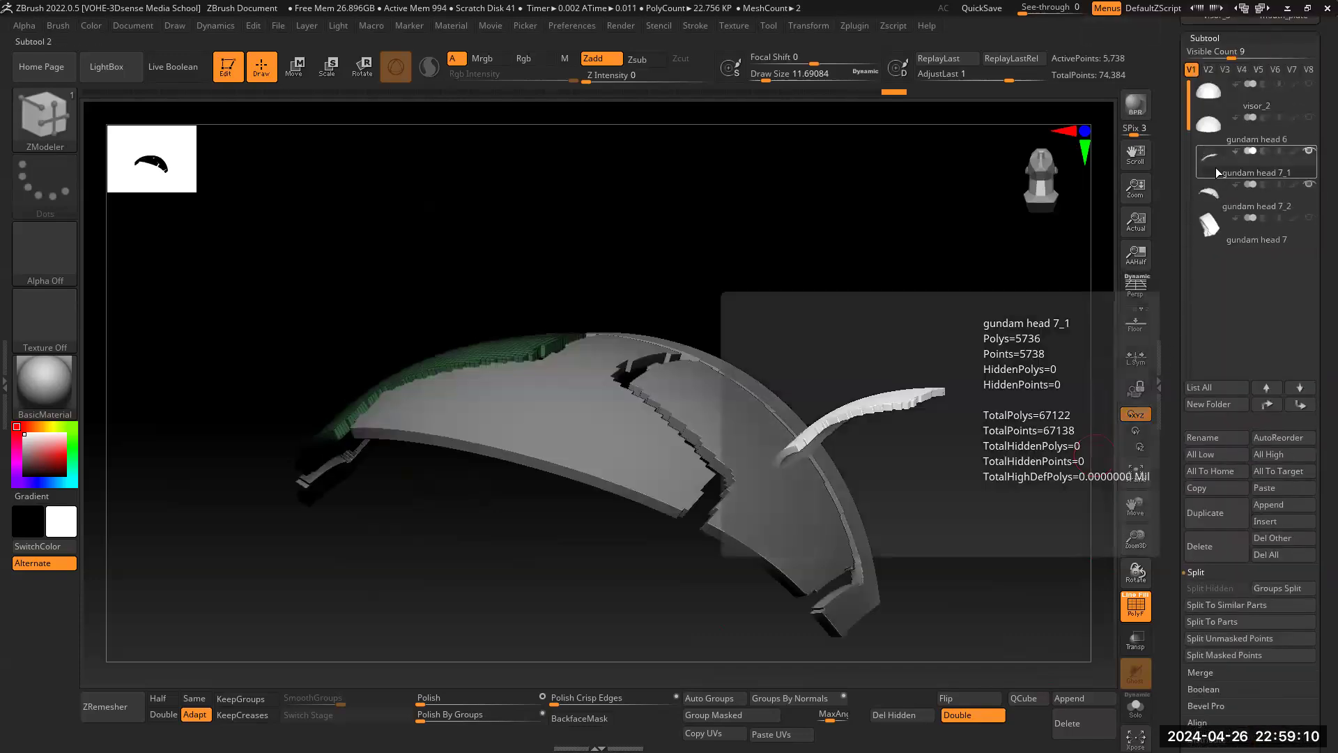
Step: Regroup the separated side panel's polygons with Groups By Normals
left_click_drag(854, 258, 990, 333)
left_click_drag(1136, 506, 1143, 564)
left_click_drag(1134, 510, 1123, 487)
left_click_drag(989, 407, 510, 281)
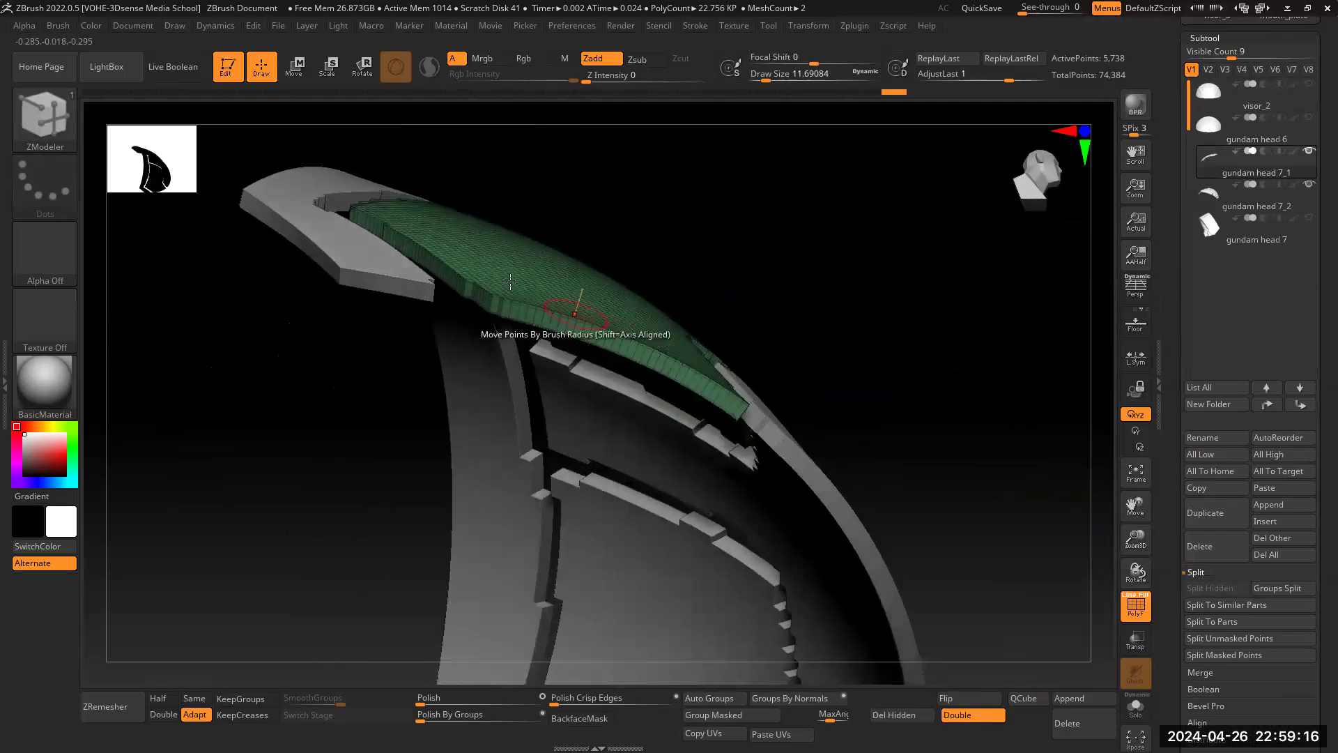
left_click_drag(858, 267, 808, 551)
left_click(774, 699)
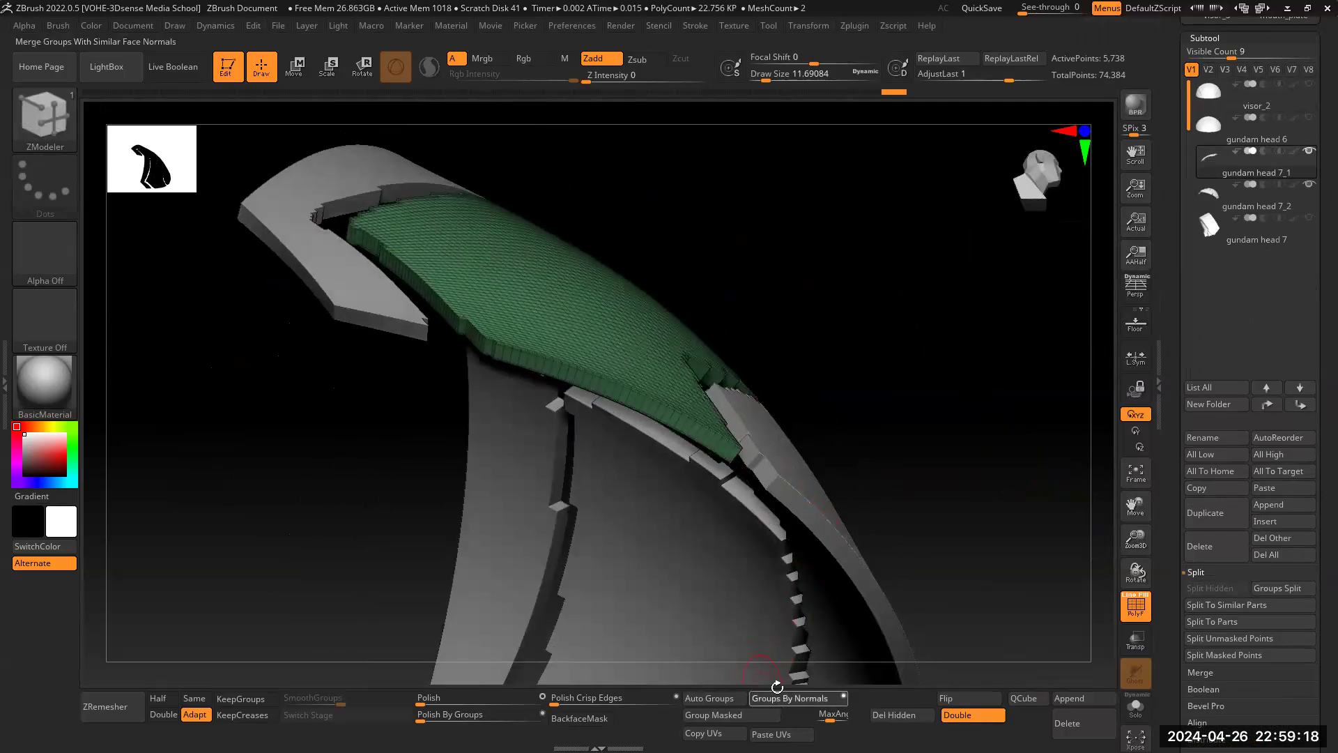
left_click_drag(950, 400, 660, 350)
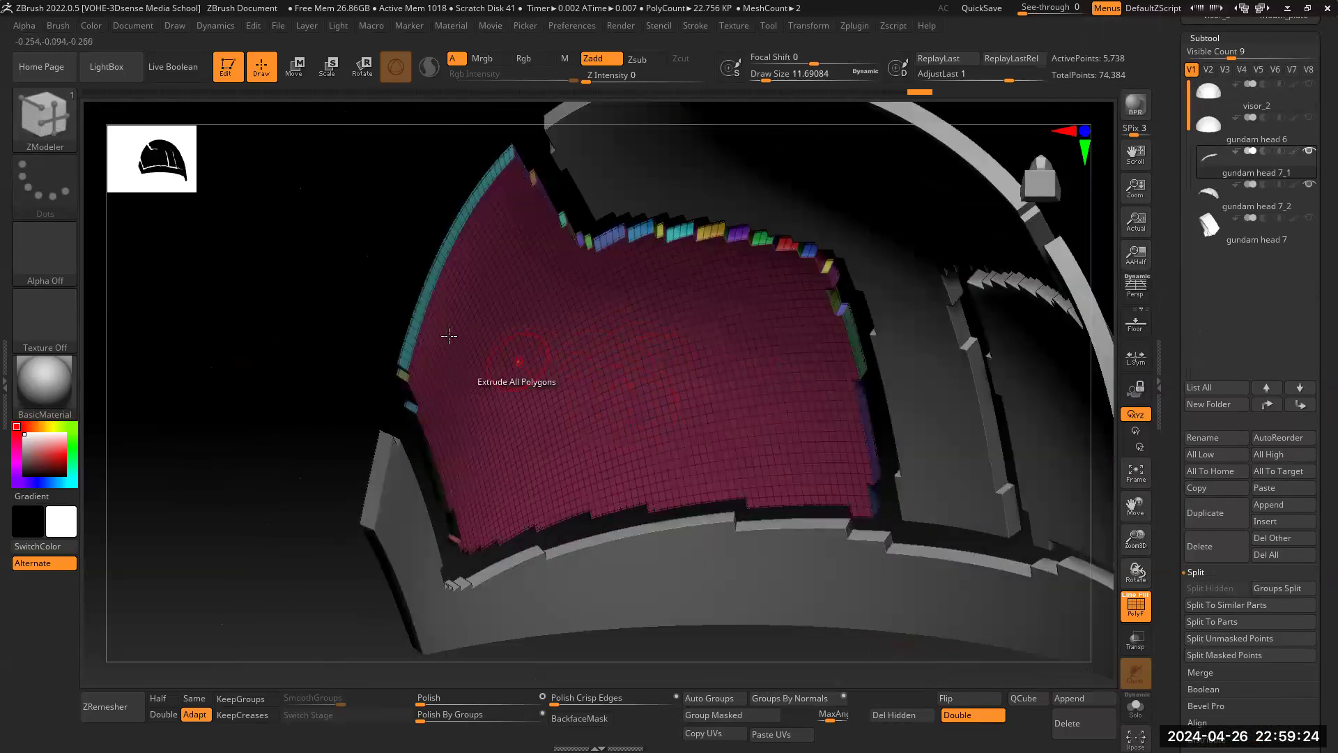
Step: Smooth the side panel's stepped borders with Polish By Groups and Polish Crisp Edges
left_click_drag(388, 290, 620, 483)
left_click_drag(775, 469, 786, 504)
left_click_drag(811, 597, 794, 591)
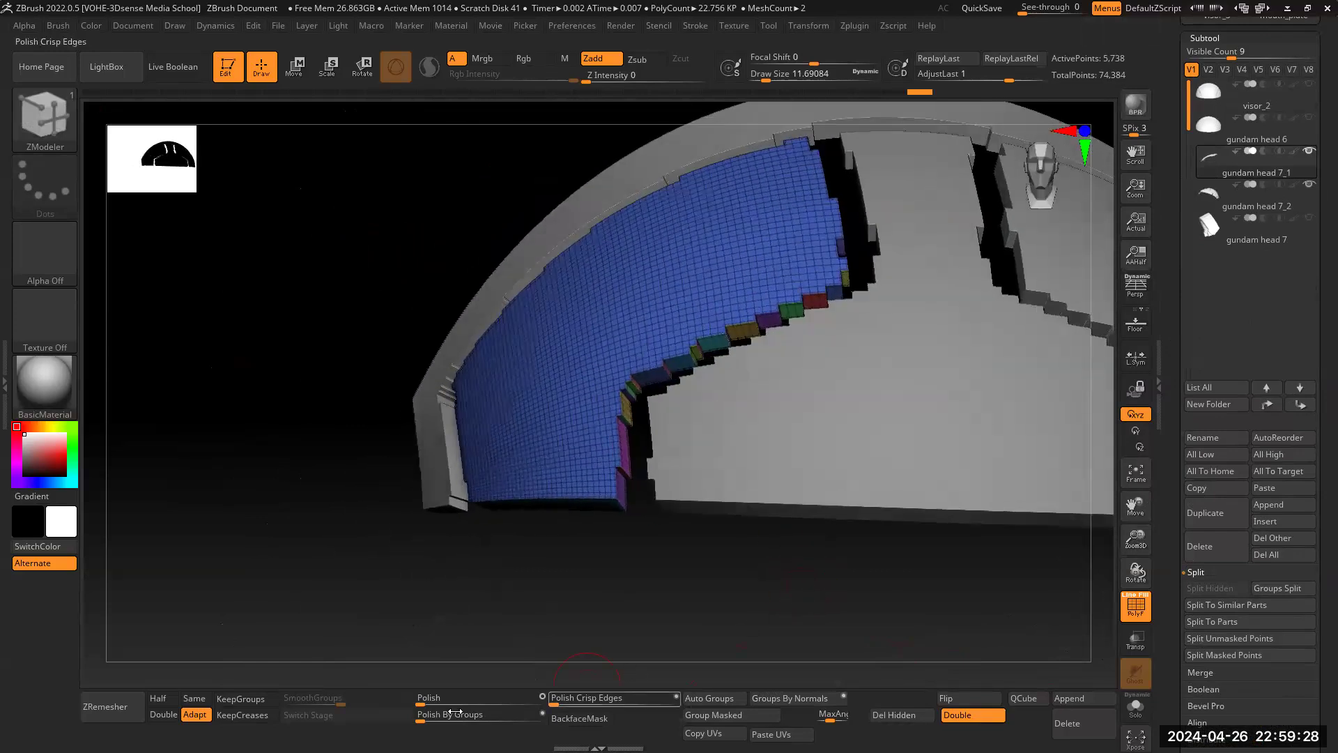
left_click(428, 720)
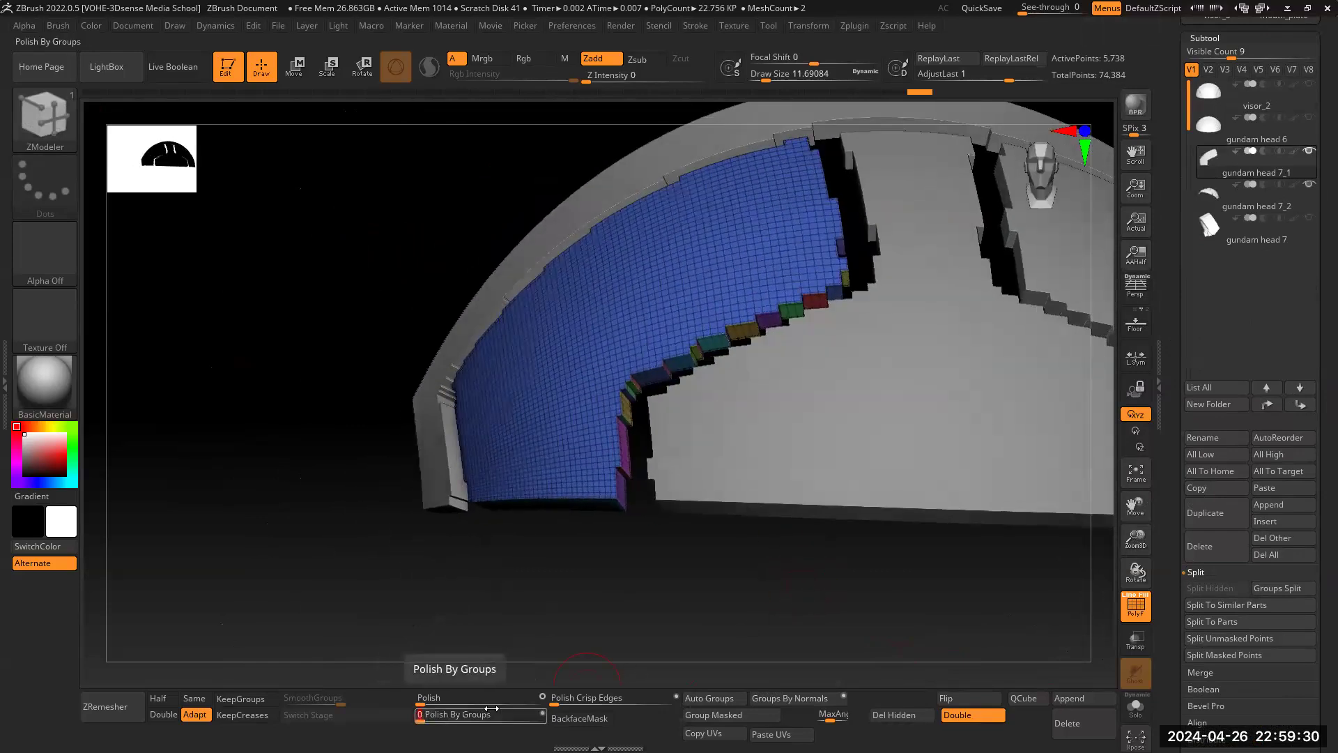
left_click_drag(562, 703, 568, 704)
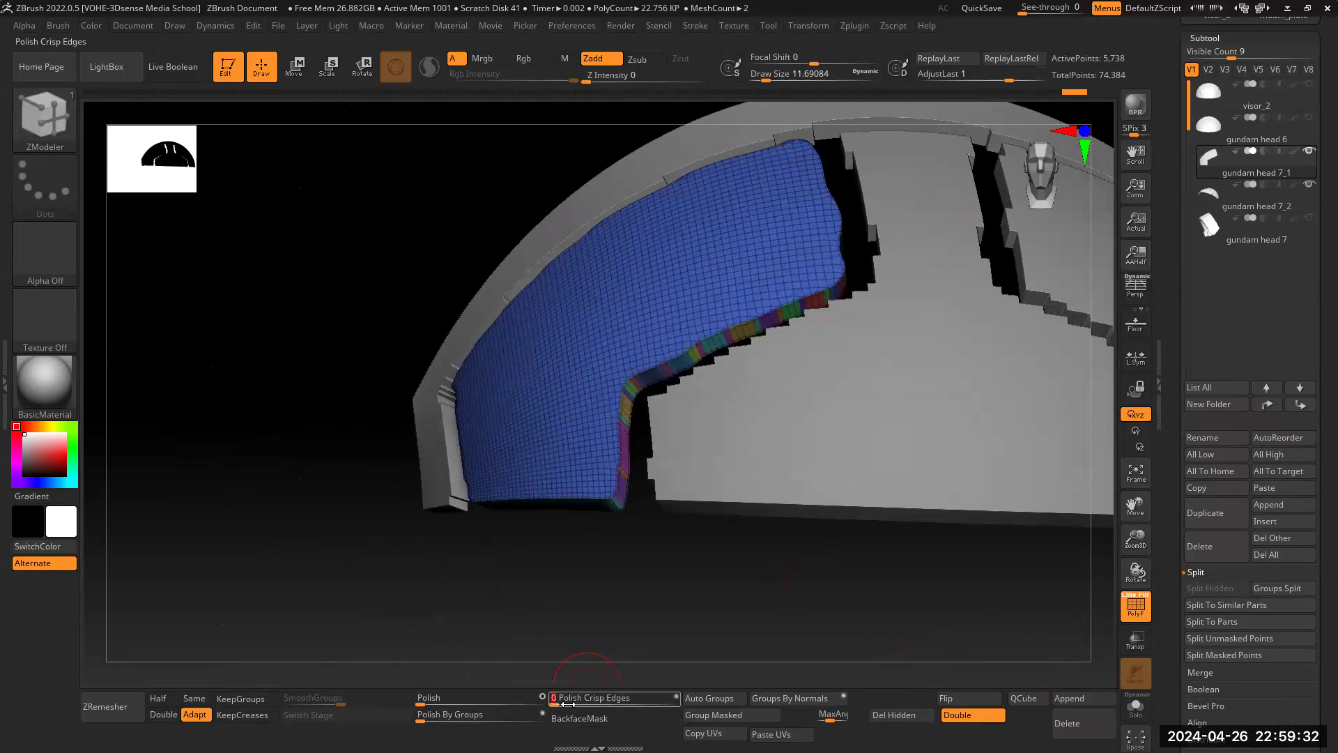
Step: Examine the smoothed side panel's borders and rim against the surrounding visor pieces
mouse_move(753, 606)
left_mouse_down()
mouse_move(714, 546)
mouse_move(672, 415)
left_mouse_up()
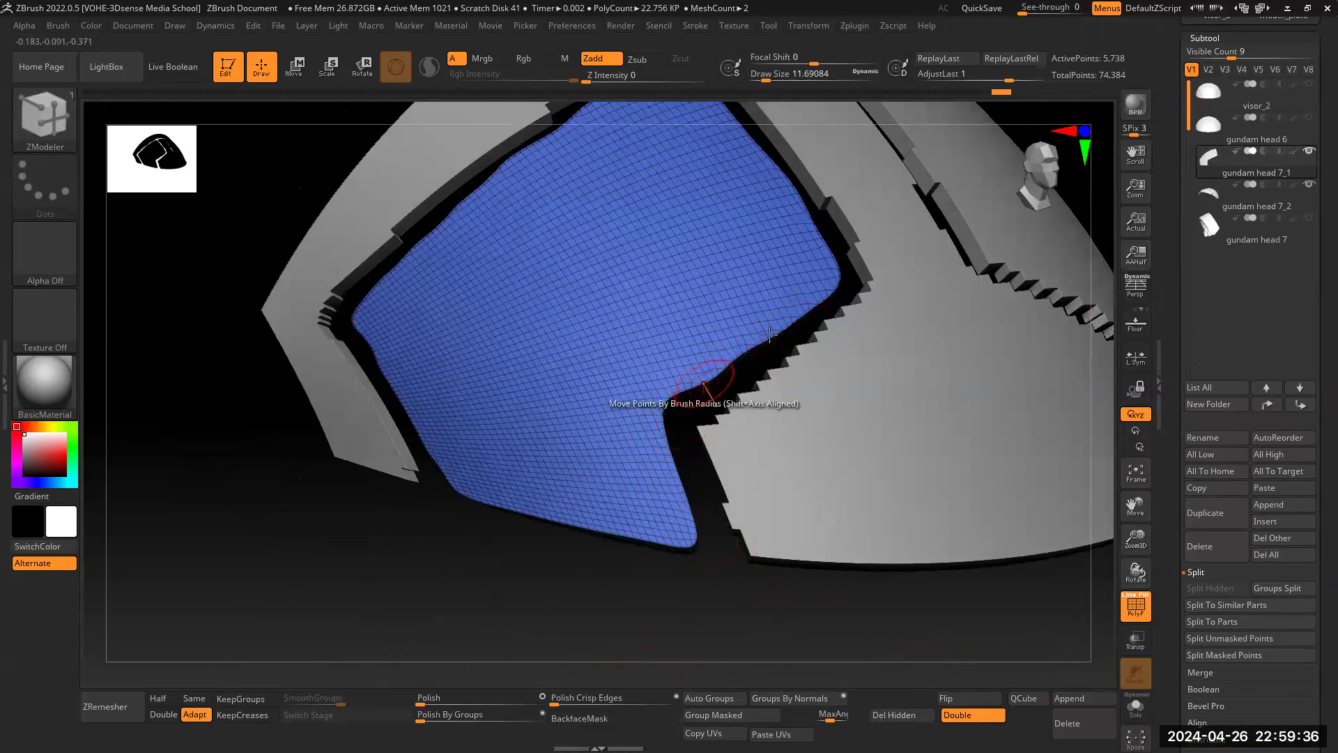
left_click_drag(762, 598, 687, 589)
left_click_drag(1136, 538, 849, 508)
left_click_drag(932, 616, 783, 419)
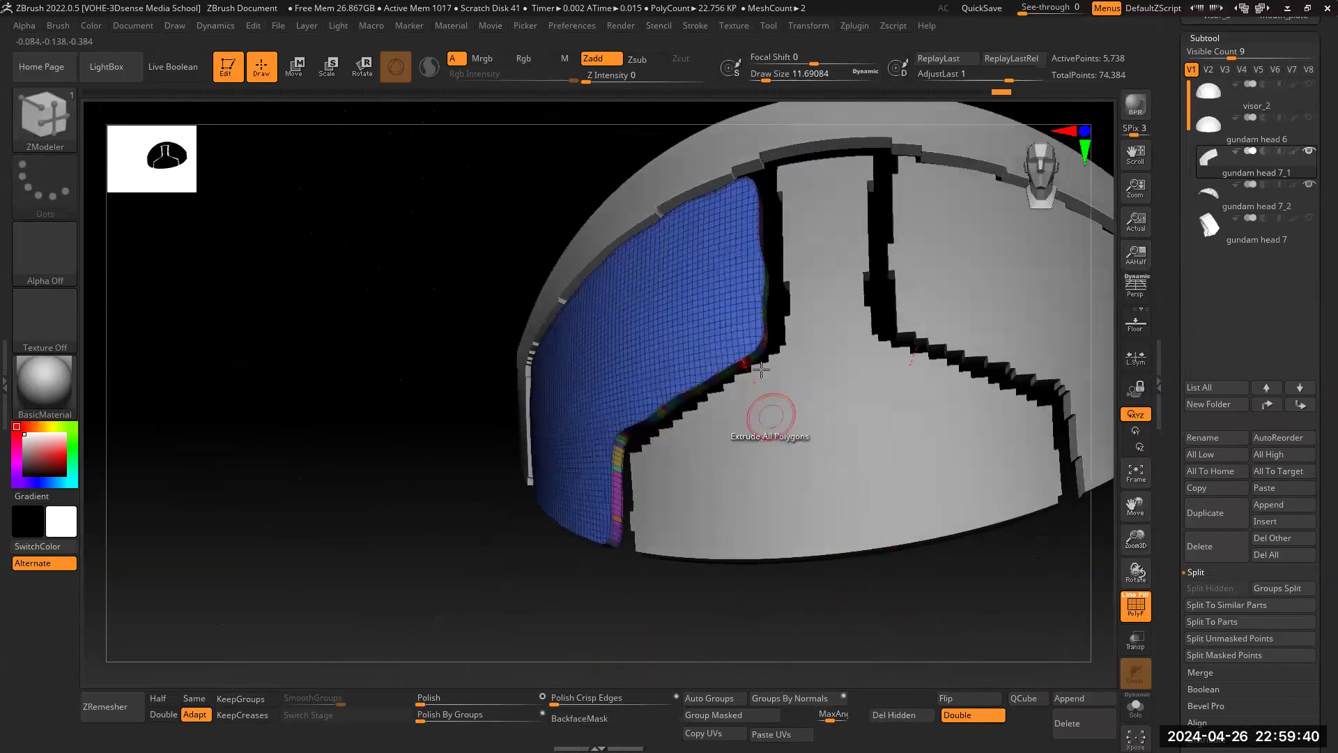
left_click_drag(867, 613, 681, 472)
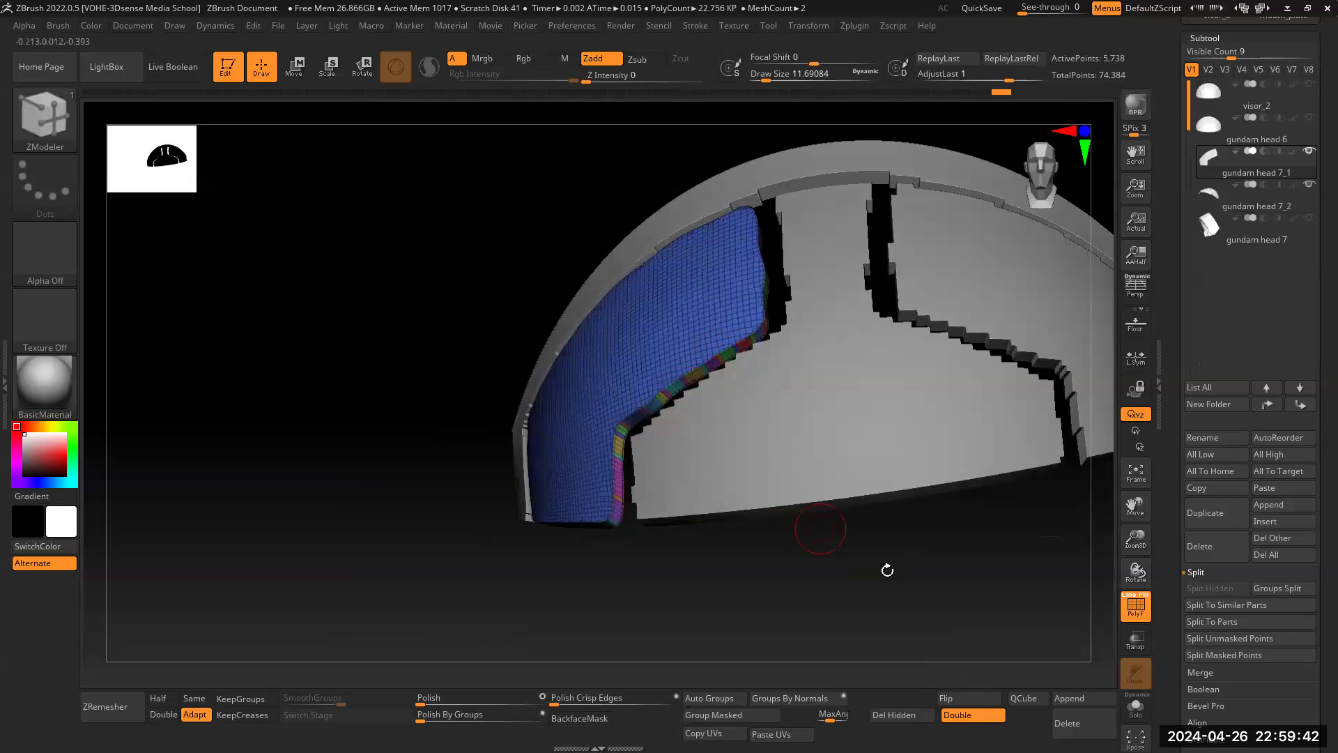
left_click_drag(1130, 545, 1141, 547)
left_click_drag(1135, 507, 1150, 451)
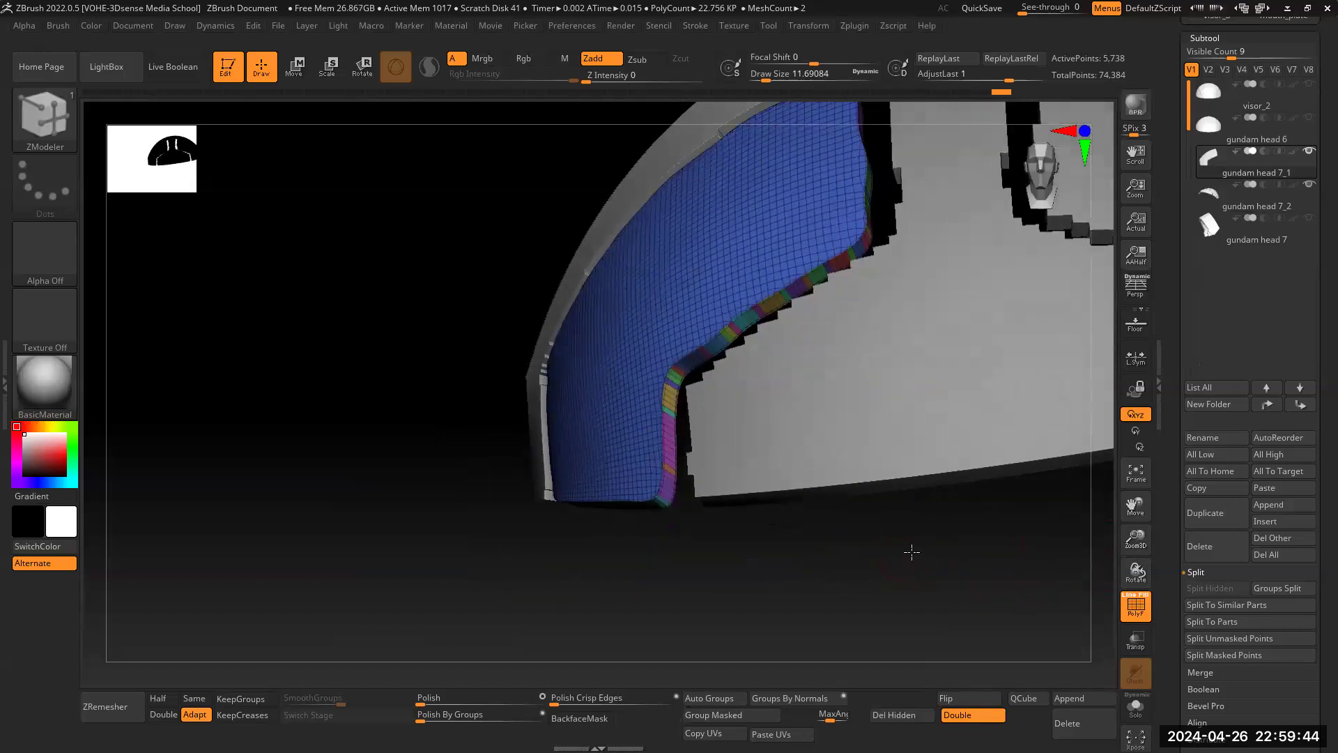
left_click_drag(911, 552, 602, 678)
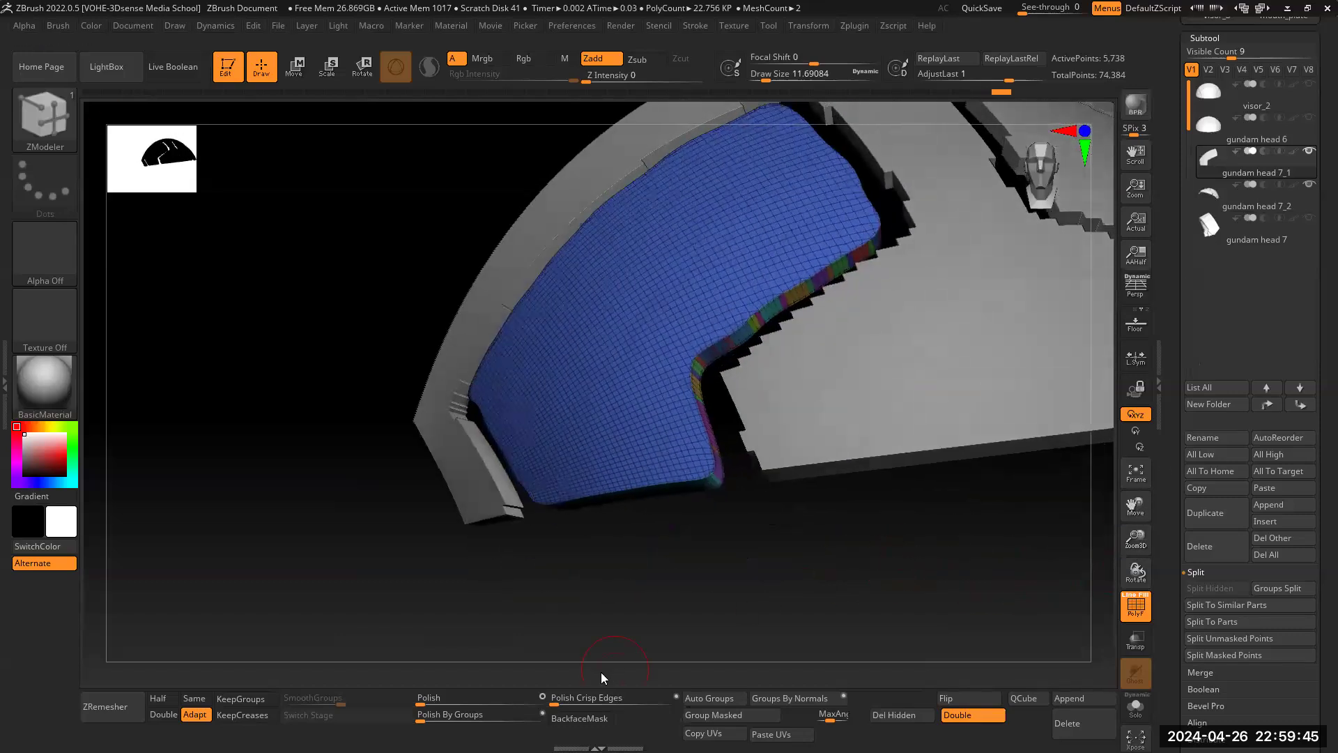
Step: Reapply Groups By Normals to the smoothed side panel to unify the polygroups along its rim
left_click(805, 699)
left_click_drag(843, 579, 844, 537)
left_click_drag(1135, 538, 1166, 479)
left_click_drag(972, 523, 882, 537)
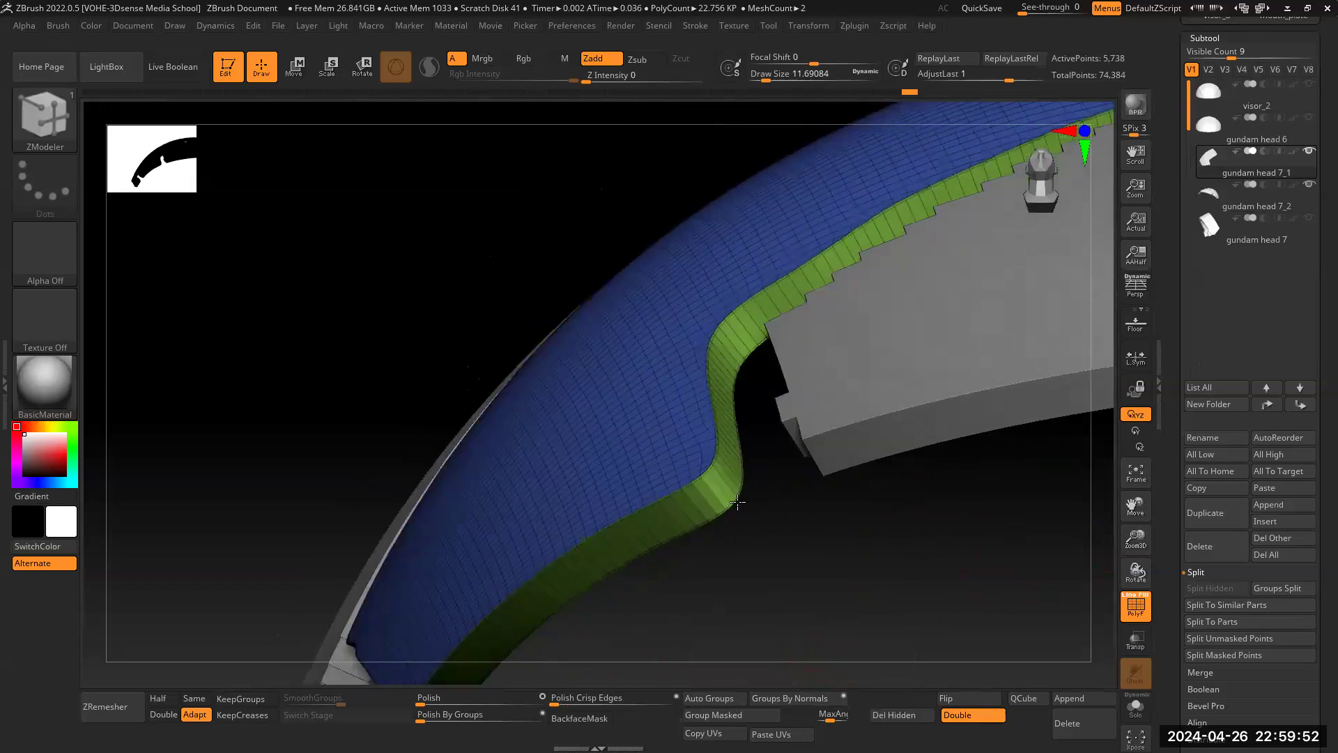
Step: Set ZModeler's polygon action to Crease and its edge action to Crease with the Edge target, and apply it at the rim's lower corner
right_click(737, 501)
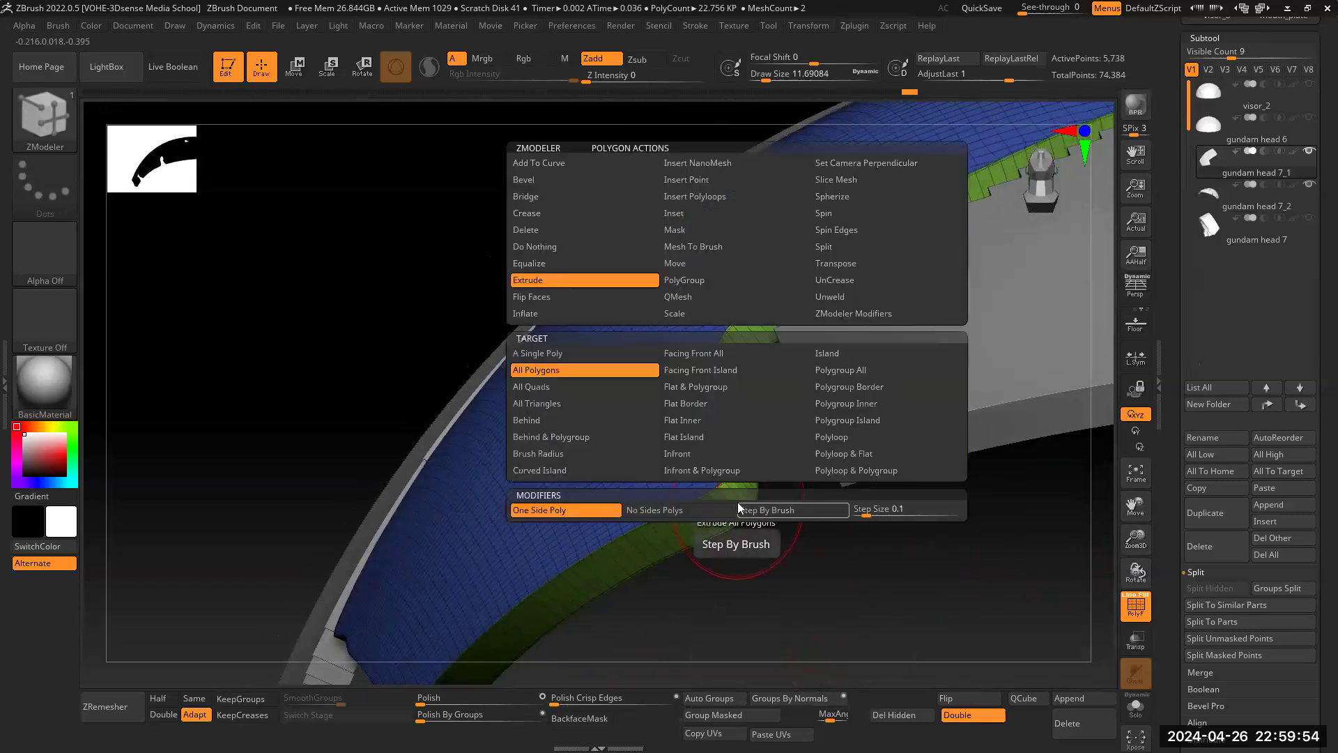
left_click(549, 213)
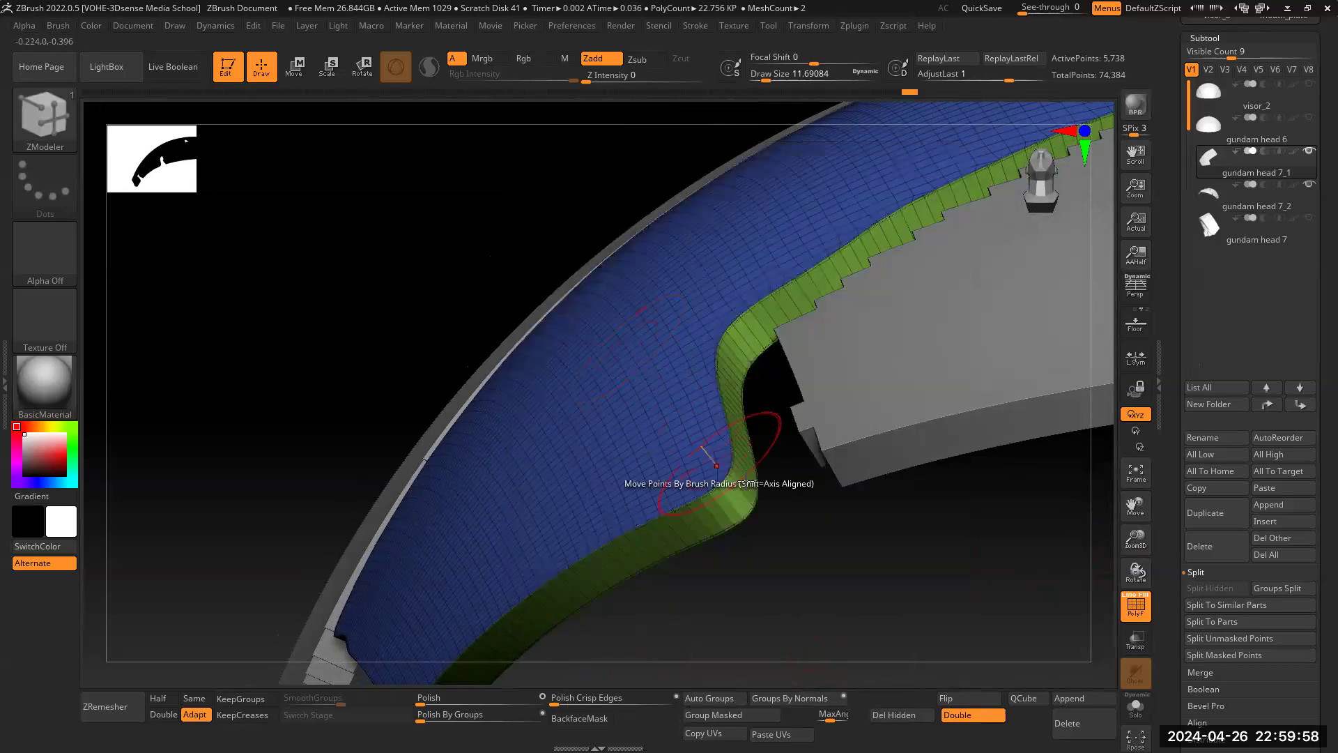
right_click(736, 496)
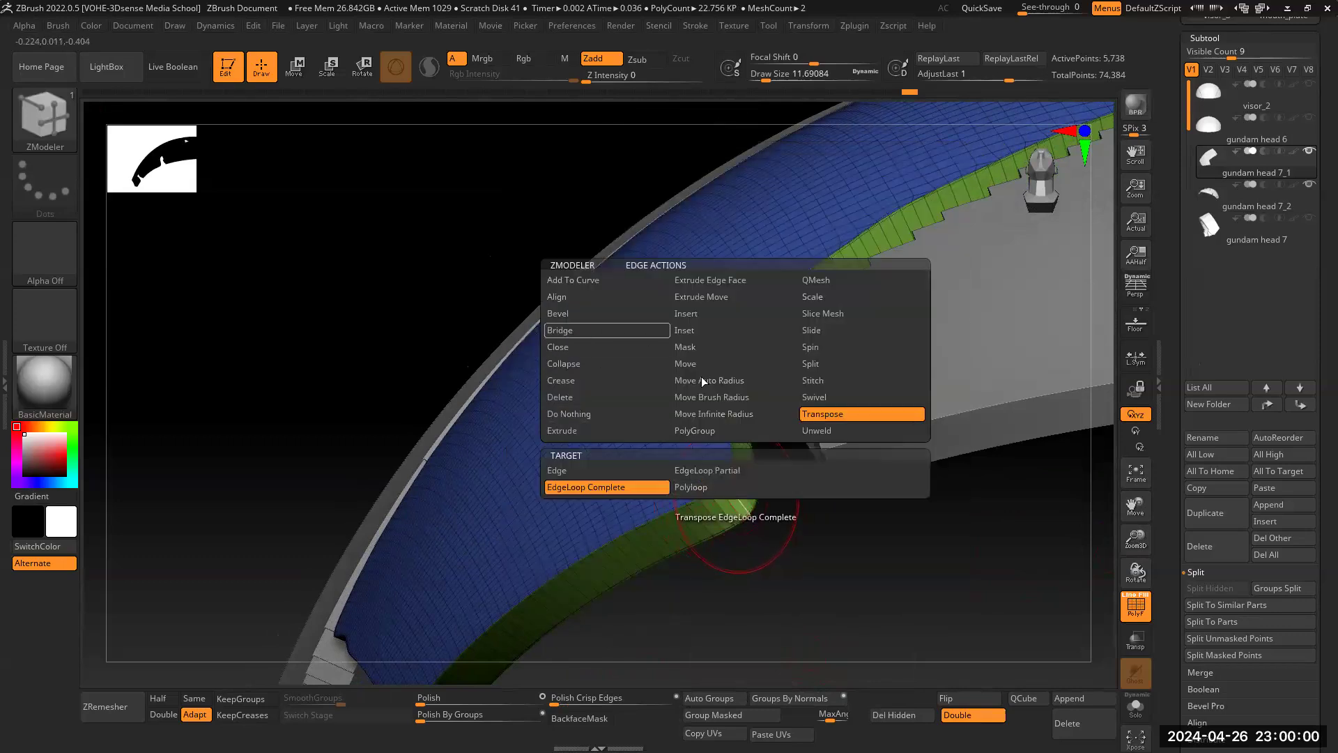
left_click(706, 397)
right_click(731, 491)
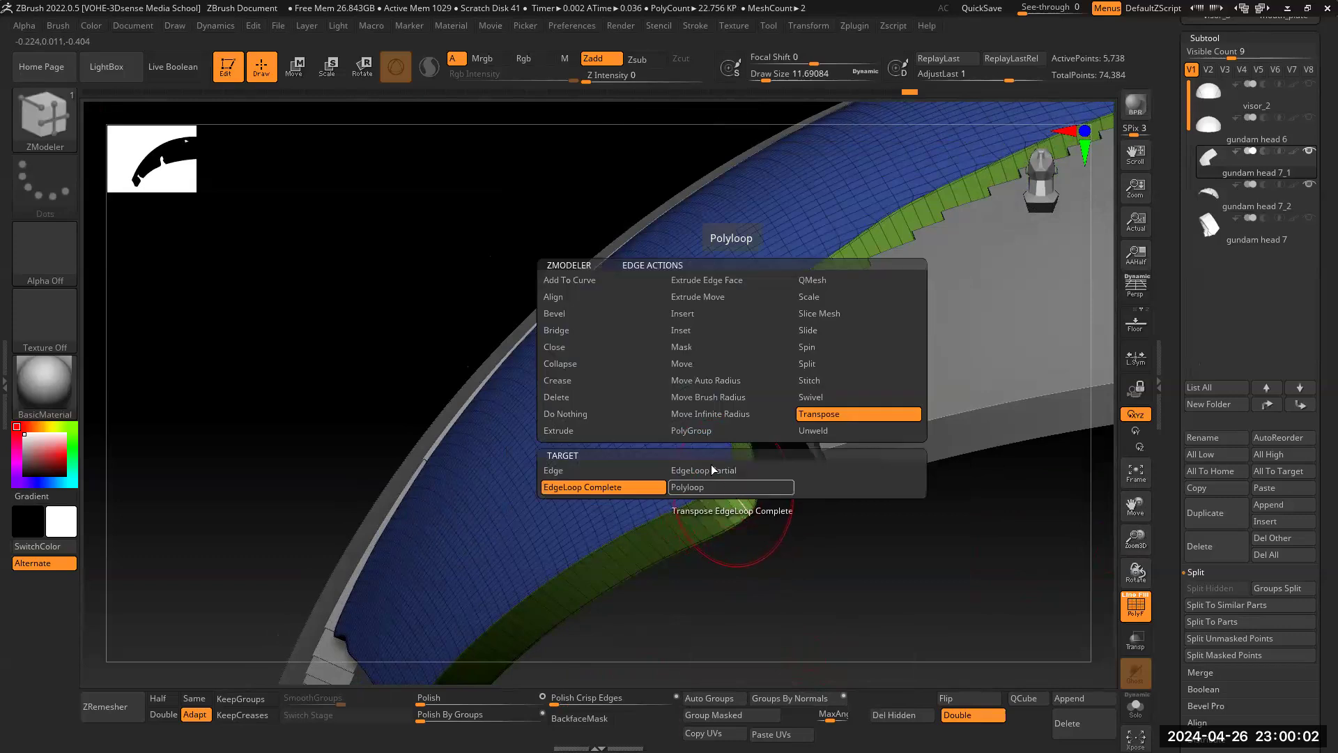
left_click(582, 381)
left_click(577, 470)
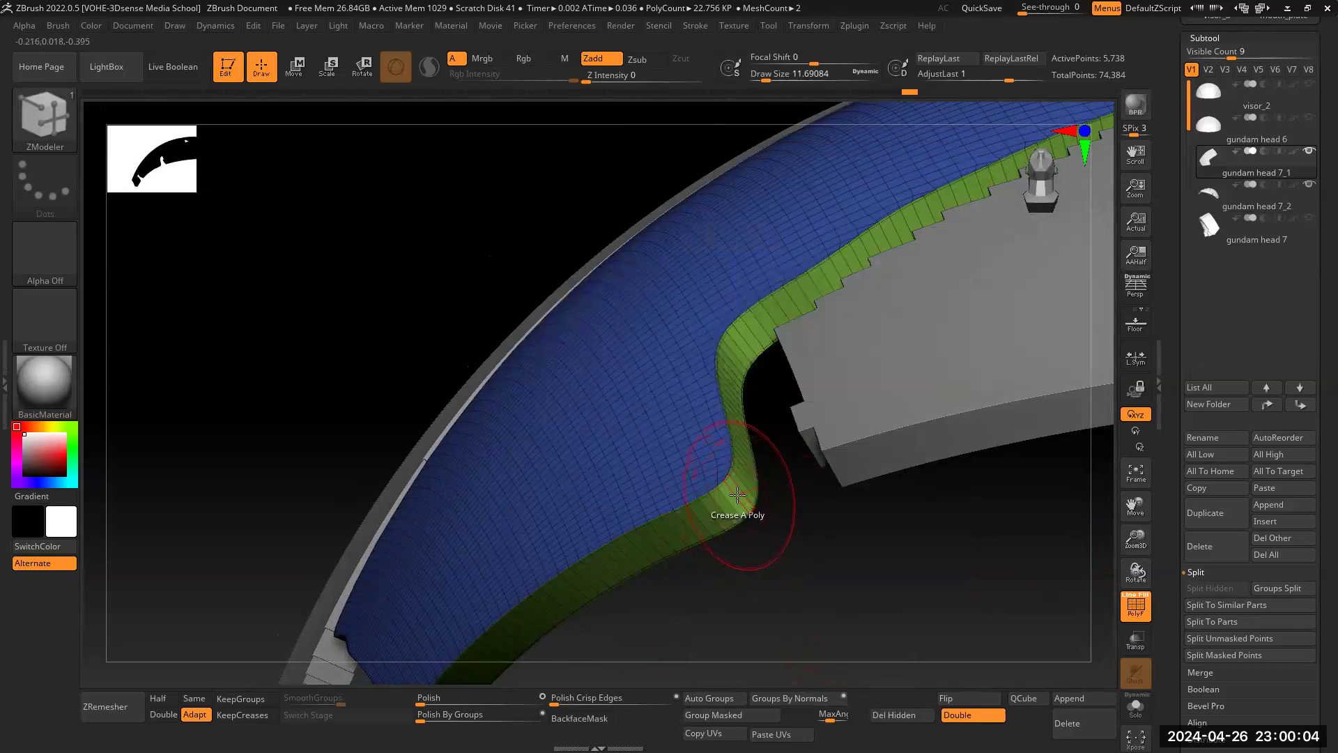
left_click(739, 497)
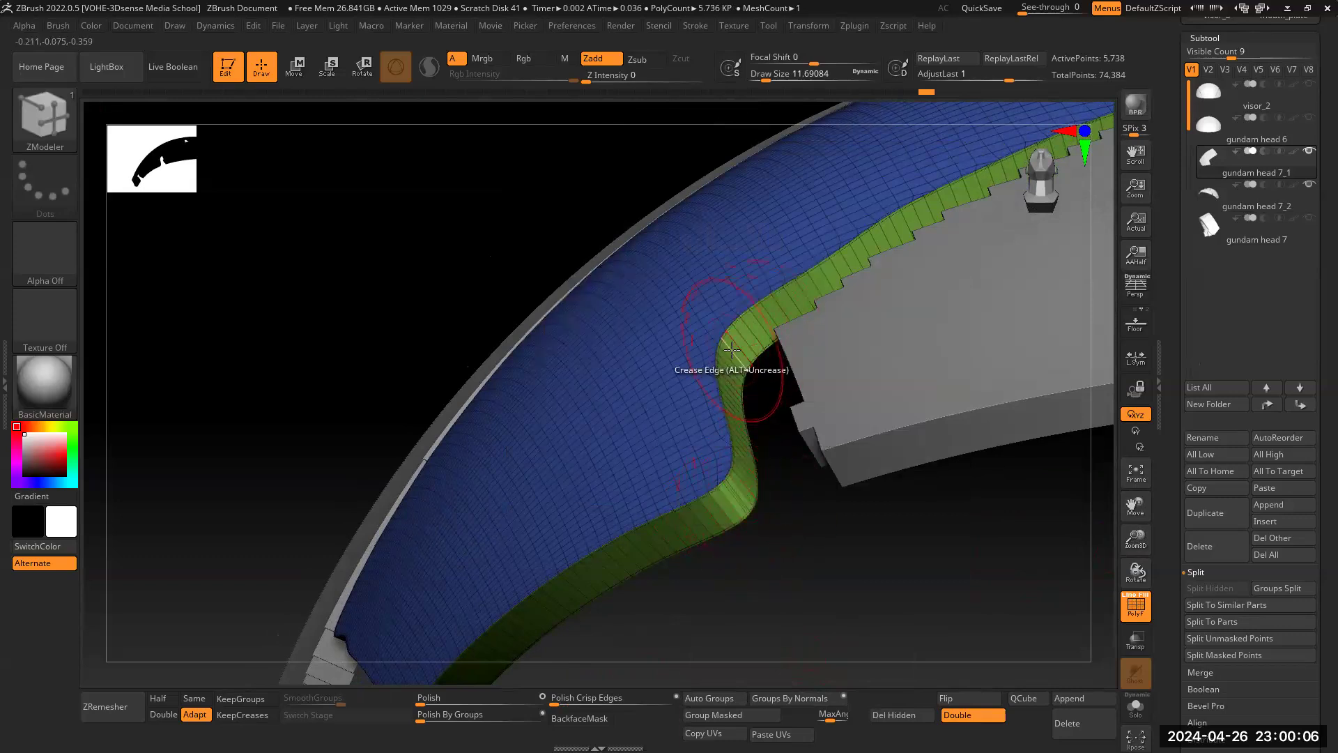
Step: Isolate the side panel's green rim polygroup and solo the subtool
left_click_drag(1139, 543, 937, 390)
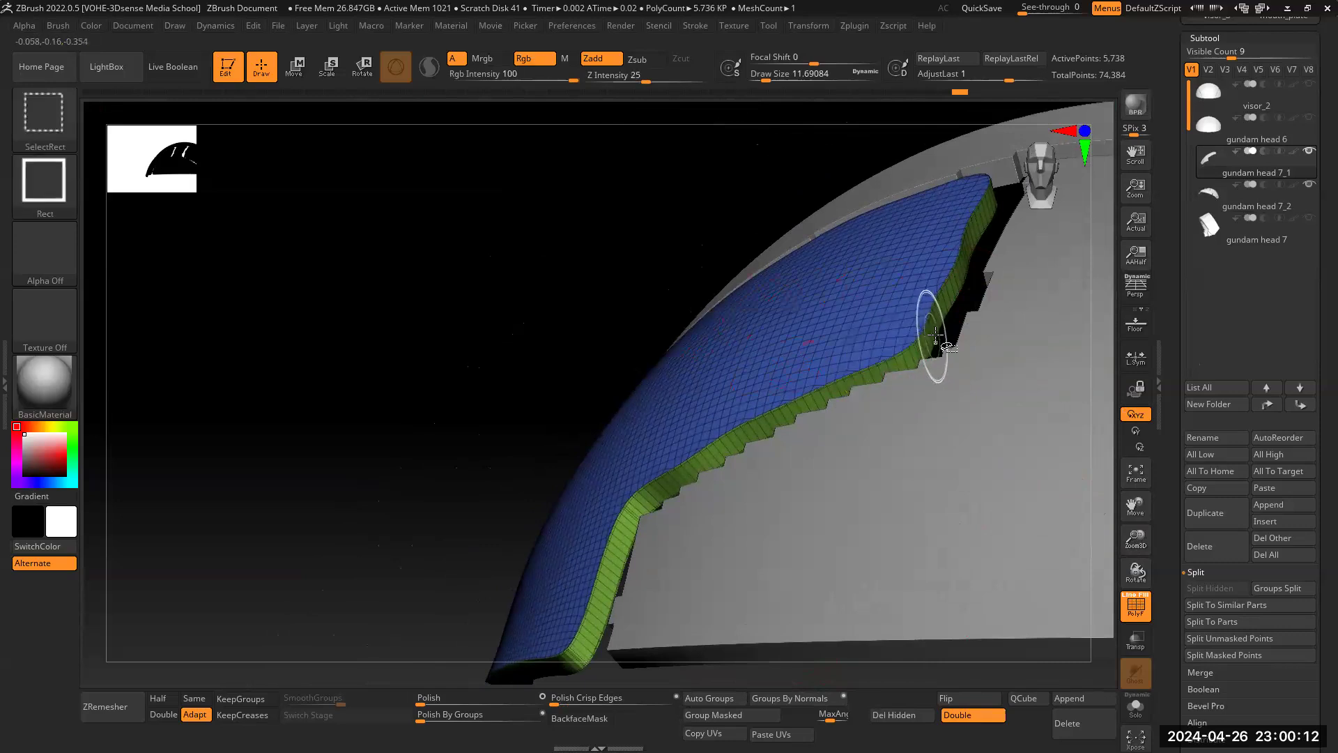
left_click(935, 334, "ctrl+alt+shift")
left_click(887, 308, "ctrl+alt+shift")
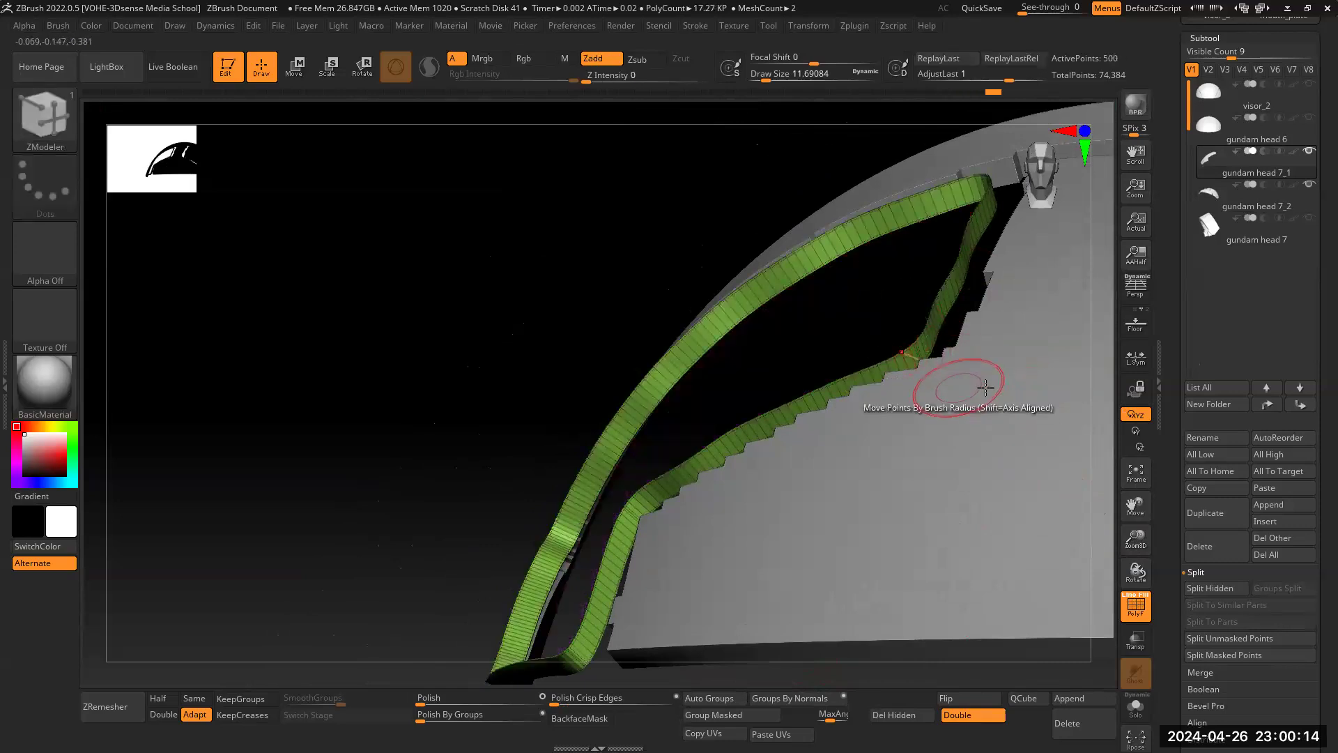
left_click(1133, 704)
Step: Examine the isolated rim loop from several angles, checking its corners and evenness
mouse_move(1011, 430)
left_mouse_down()
mouse_move(962, 412)
mouse_move(995, 433)
left_mouse_up()
left_click_drag(1136, 507, 1004, 461)
left_click_drag(984, 473, 953, 334)
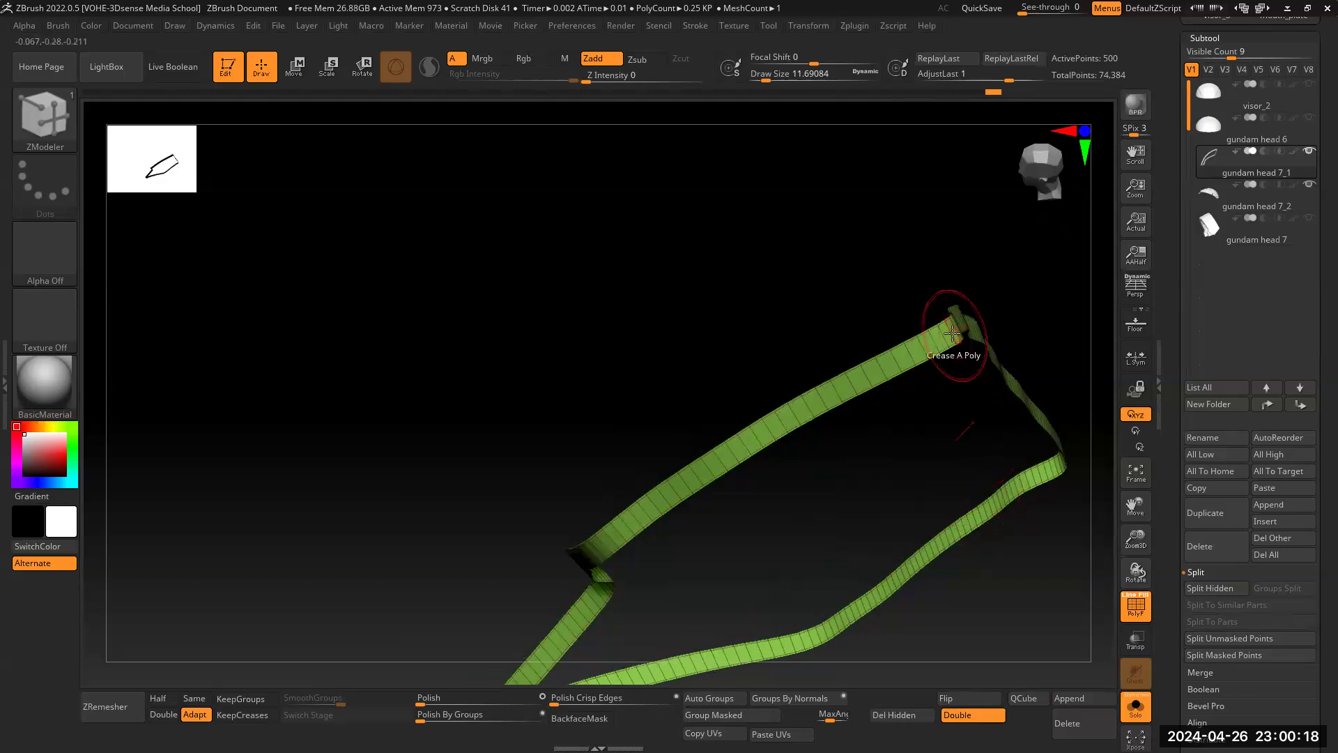
left_click_drag(1034, 302, 987, 390)
mouse_move(1136, 503)
left_mouse_down()
mouse_move(1008, 509)
mouse_move(843, 567)
mouse_move(869, 360)
left_mouse_up()
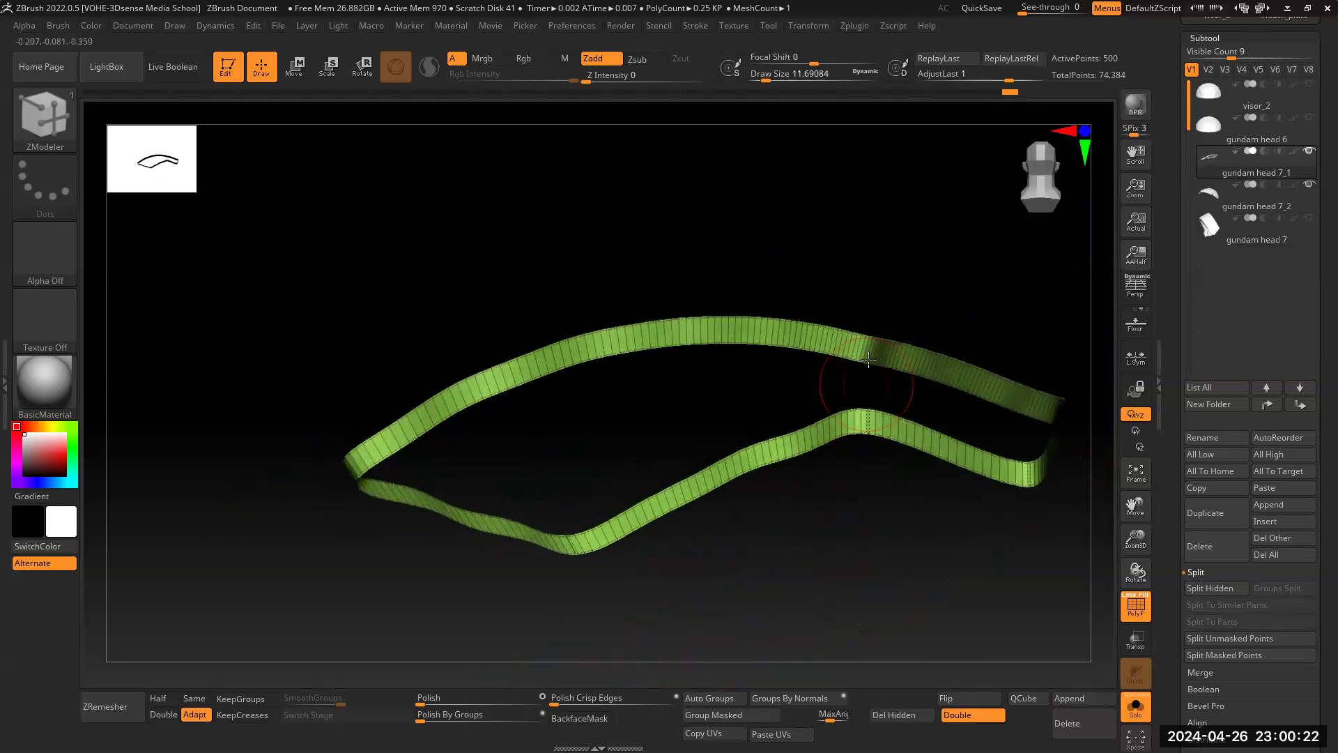
mouse_move(988, 568)
left_mouse_down()
mouse_move(938, 552)
mouse_move(980, 556)
left_mouse_up()
left_click_drag(1136, 509, 728, 394)
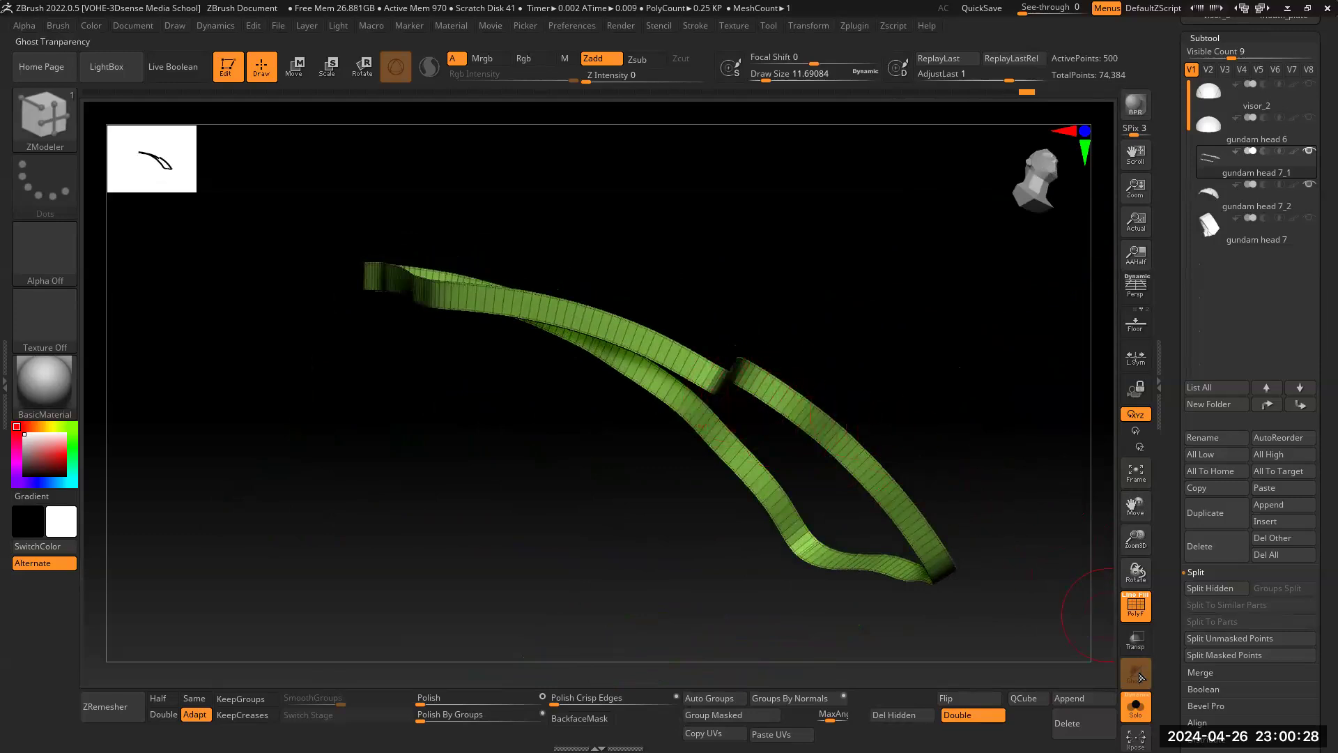
Step: Unhide the whole side panel and smooth its rim further with repeated Polish Crisp Edges and Polish By Groups passes
left_click(966, 396, "ctrl+shift")
left_click_drag(985, 343, 561, 687)
left_click(568, 701)
left_click(567, 703)
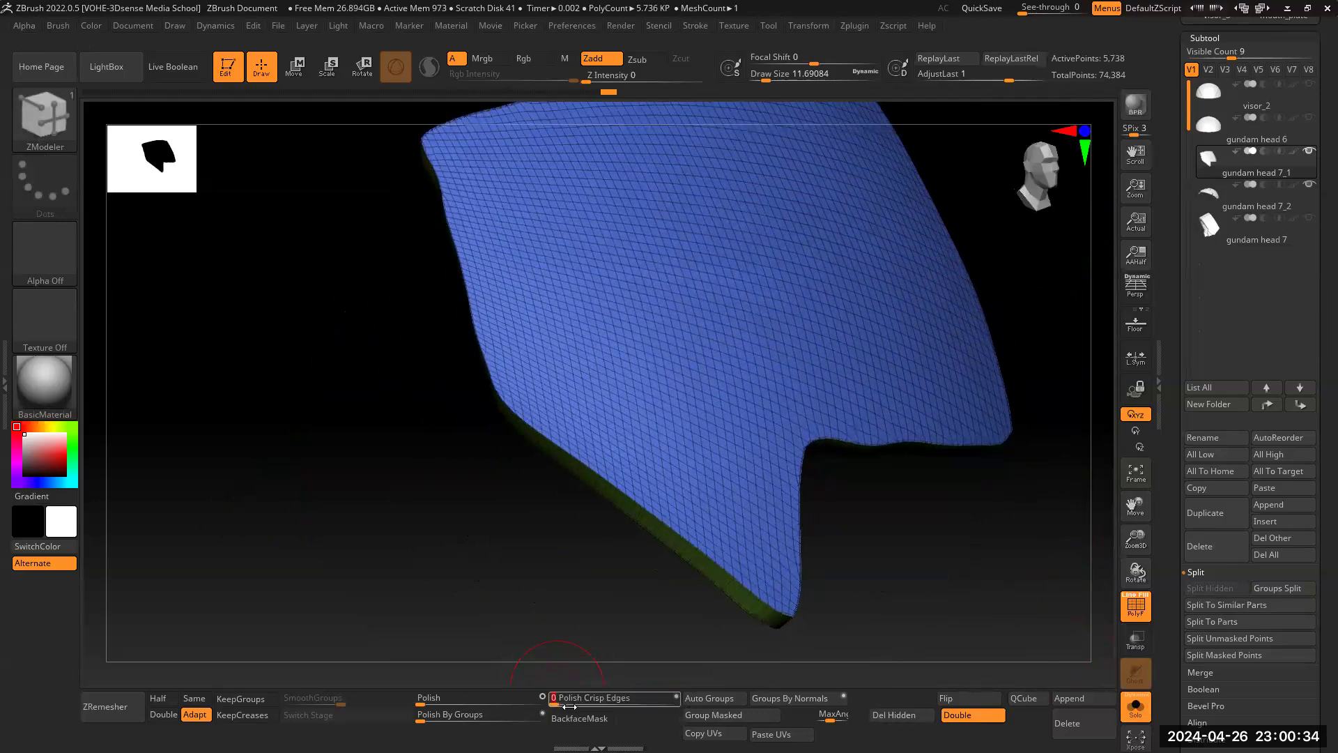
left_click(566, 705)
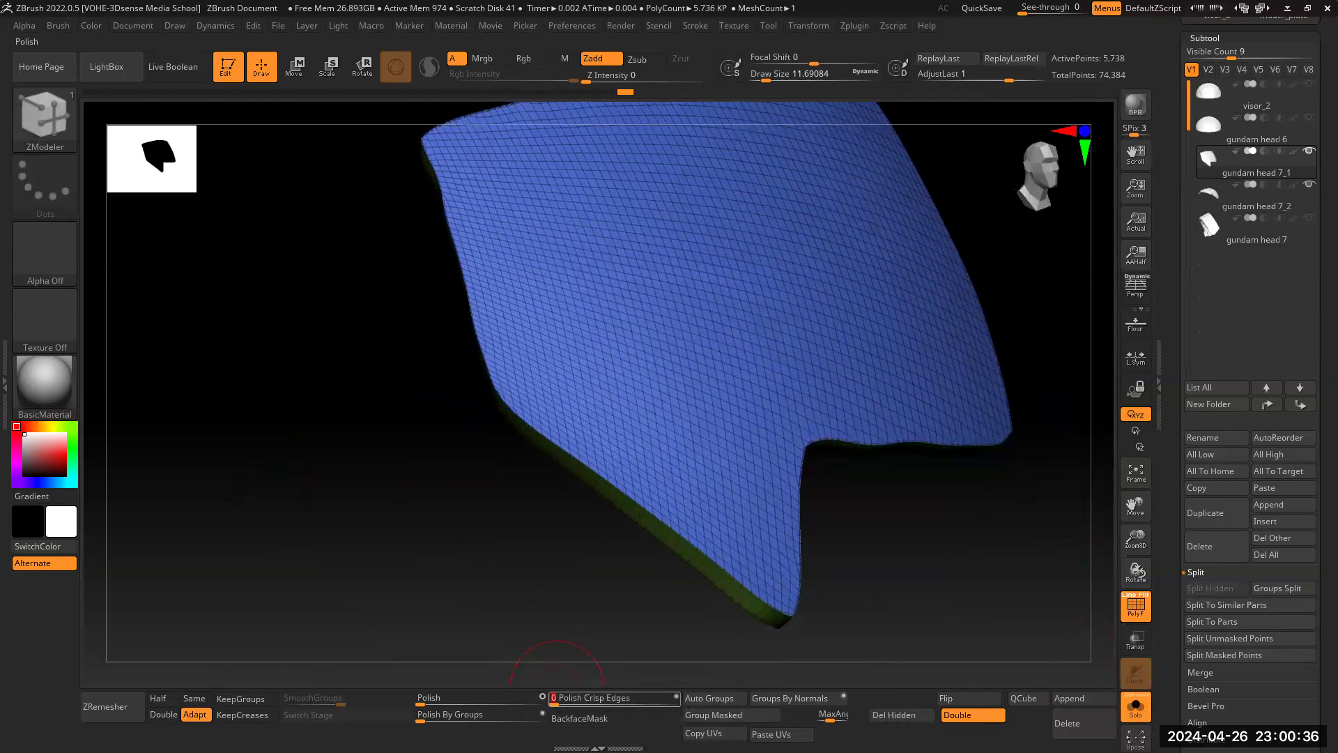
left_click(425, 719)
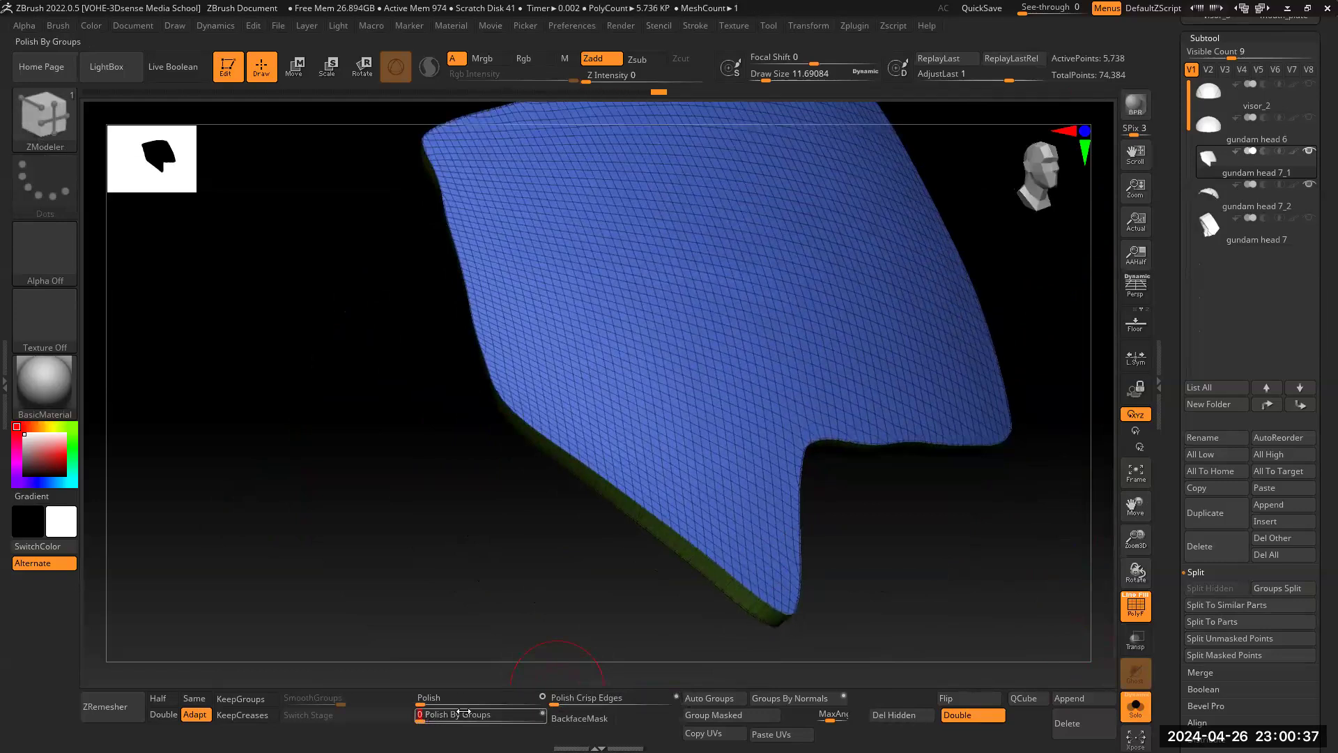
left_click(567, 704)
left_click_drag(905, 546, 745, 302)
key("shift")
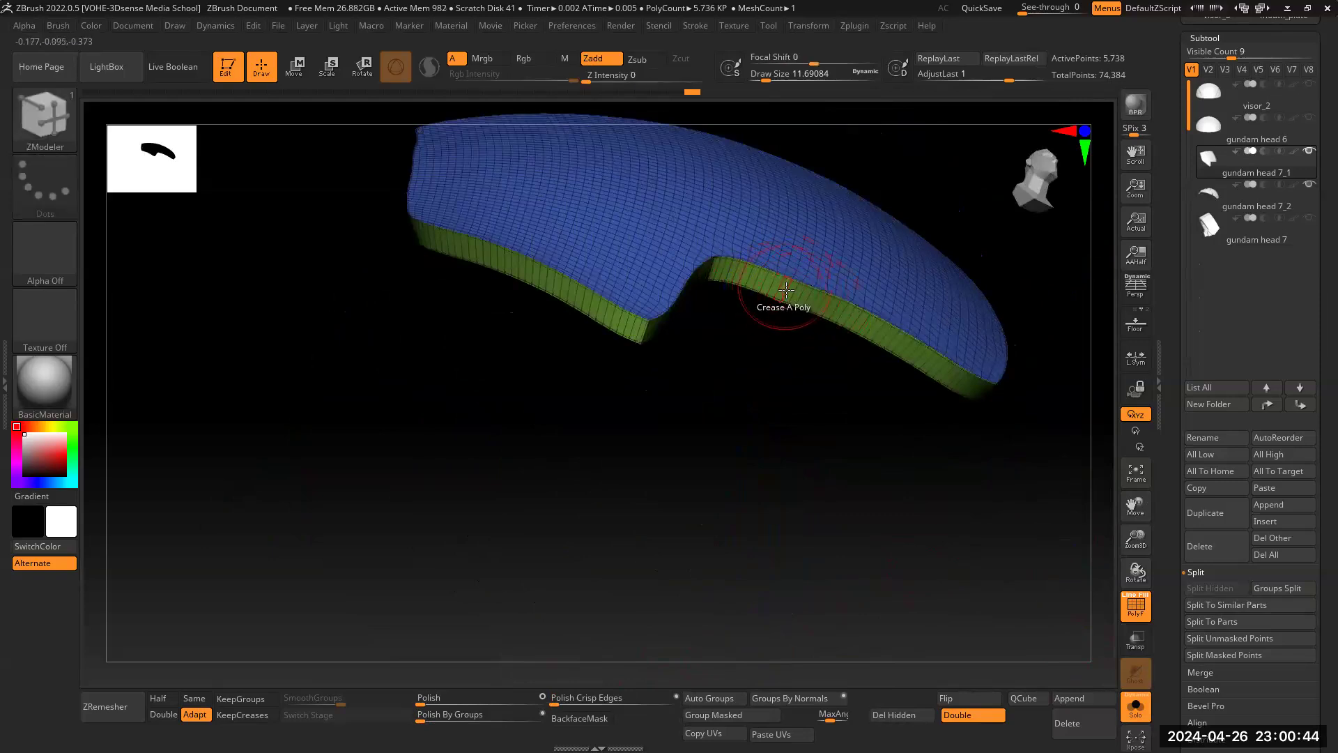
mouse_move(568, 703)
left_mouse_down()
mouse_move(603, 703)
mouse_move(590, 704)
left_mouse_up()
Step: Examine the polished side panel's inner surface and rim profile from several angles
mouse_move(749, 495)
left_mouse_down()
mouse_move(771, 525)
mouse_move(762, 553)
mouse_move(688, 507)
mouse_move(704, 467)
left_mouse_up()
left_click_drag(1138, 530, 1136, 499)
left_click_drag(1135, 505, 1119, 589)
left_click_drag(952, 469, 997, 362)
left_click_drag(1133, 512, 1035, 457)
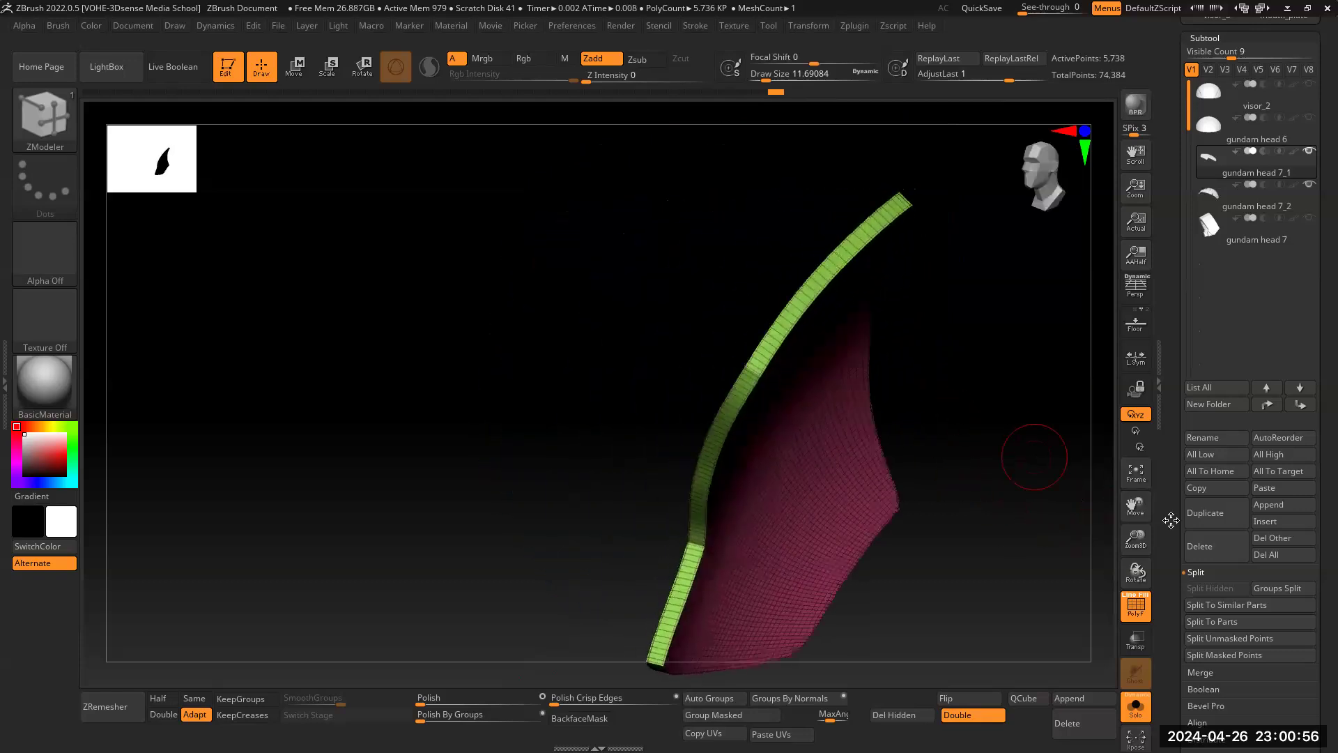
left_click_drag(1162, 553, 1164, 493)
left_click_drag(1073, 519, 1017, 496)
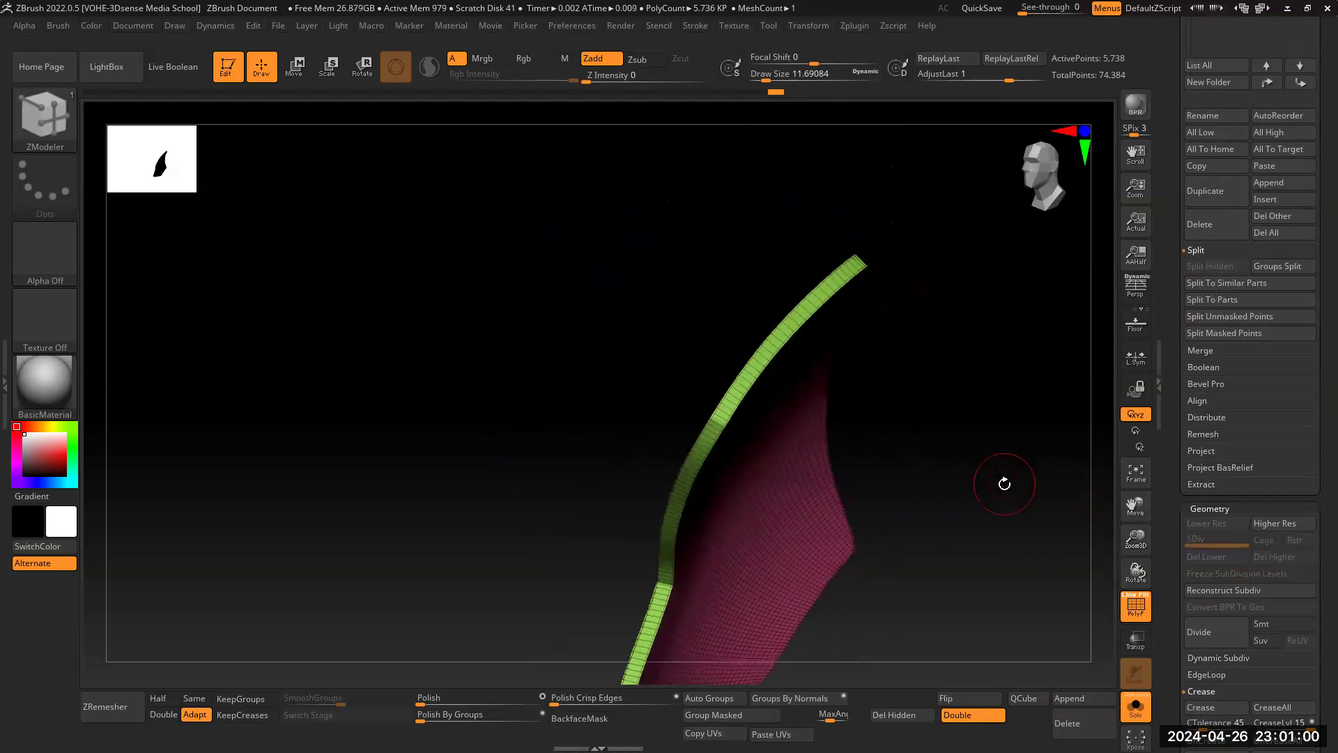
Step: Use ZModeler's PolyGroup polygon action on A Single Poly to give the rim's upper corner polygon its own polygroup
key("v")
key("b")
key("Escape")
key("b")
key("Escape")
left_click_drag(1132, 544, 1135, 589)
key("space")
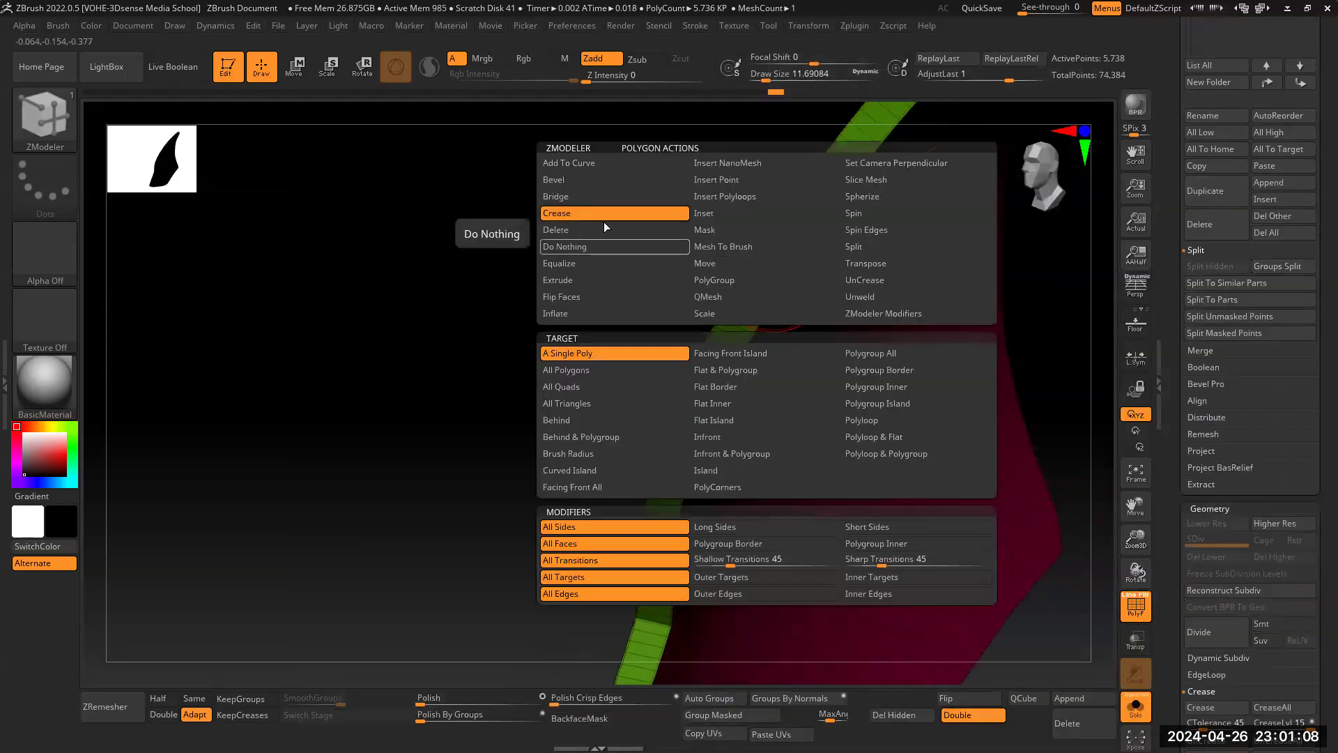
left_click(714, 280)
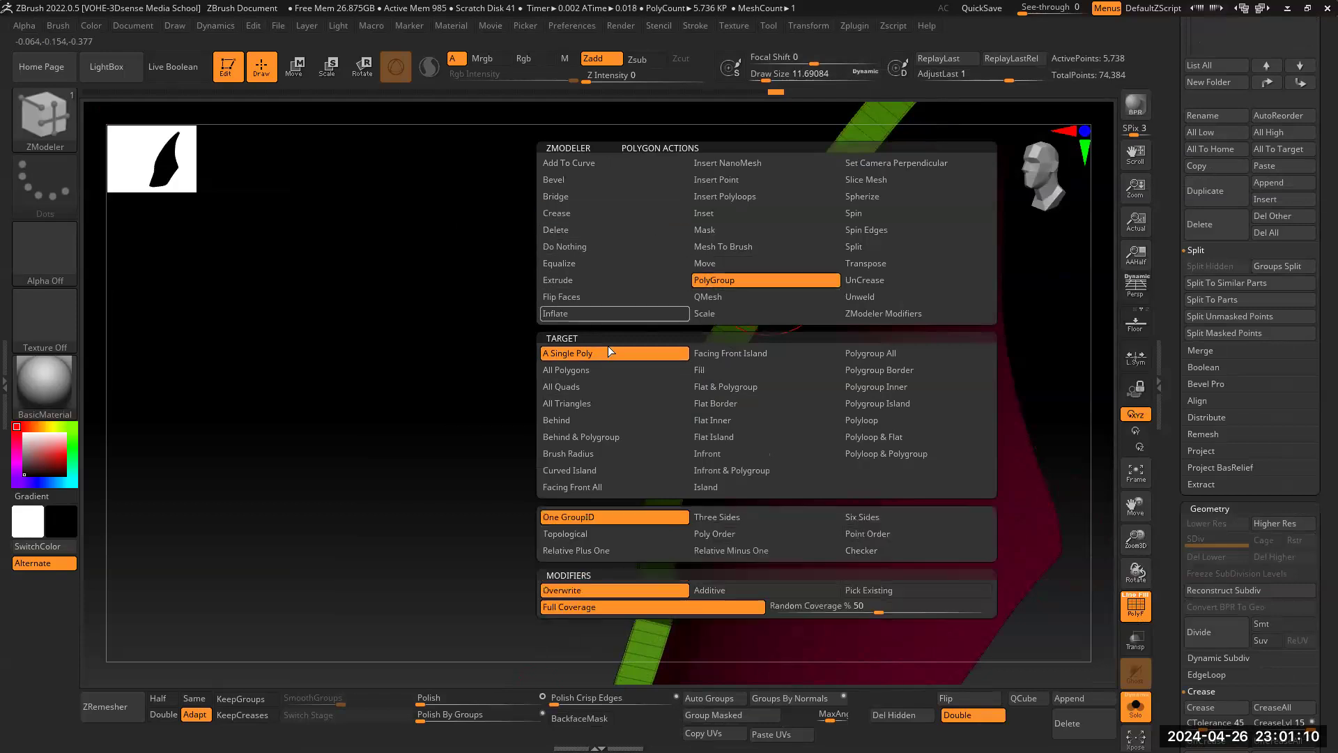
left_click(608, 349)
left_click(775, 272)
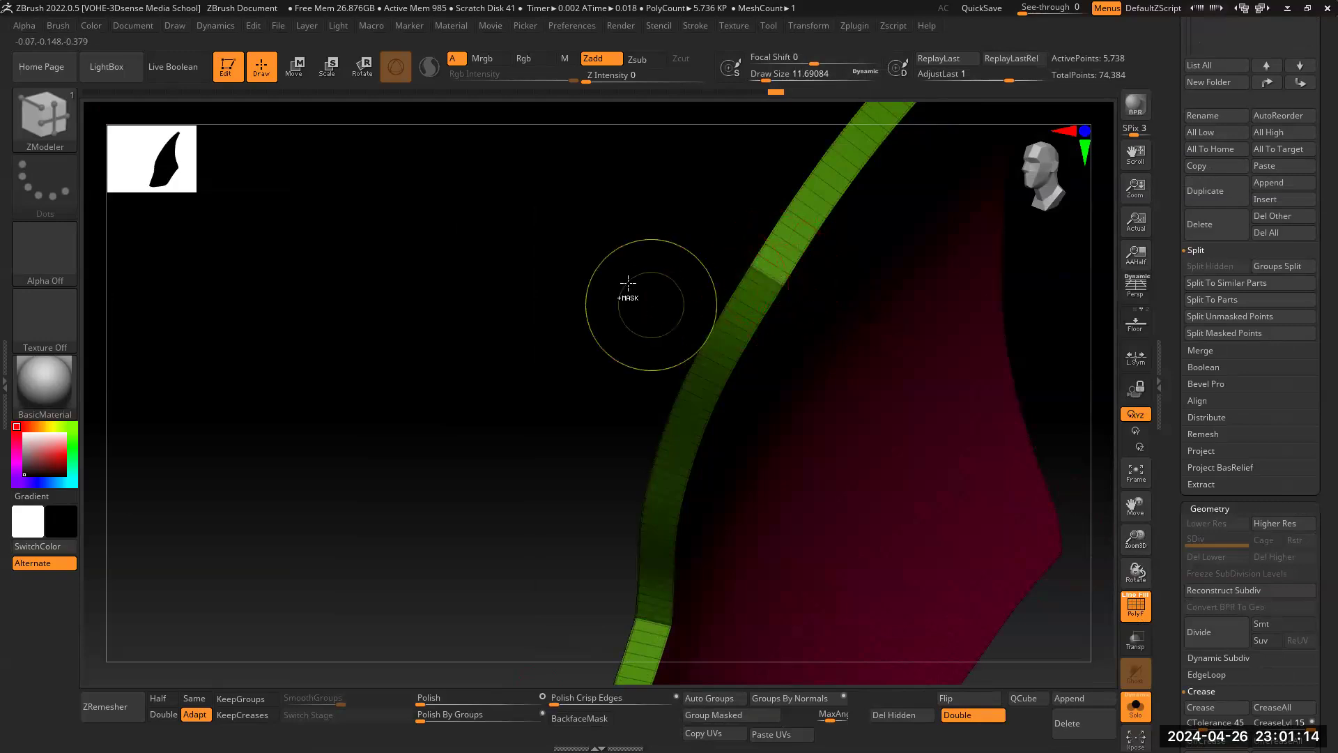
left_click(771, 269)
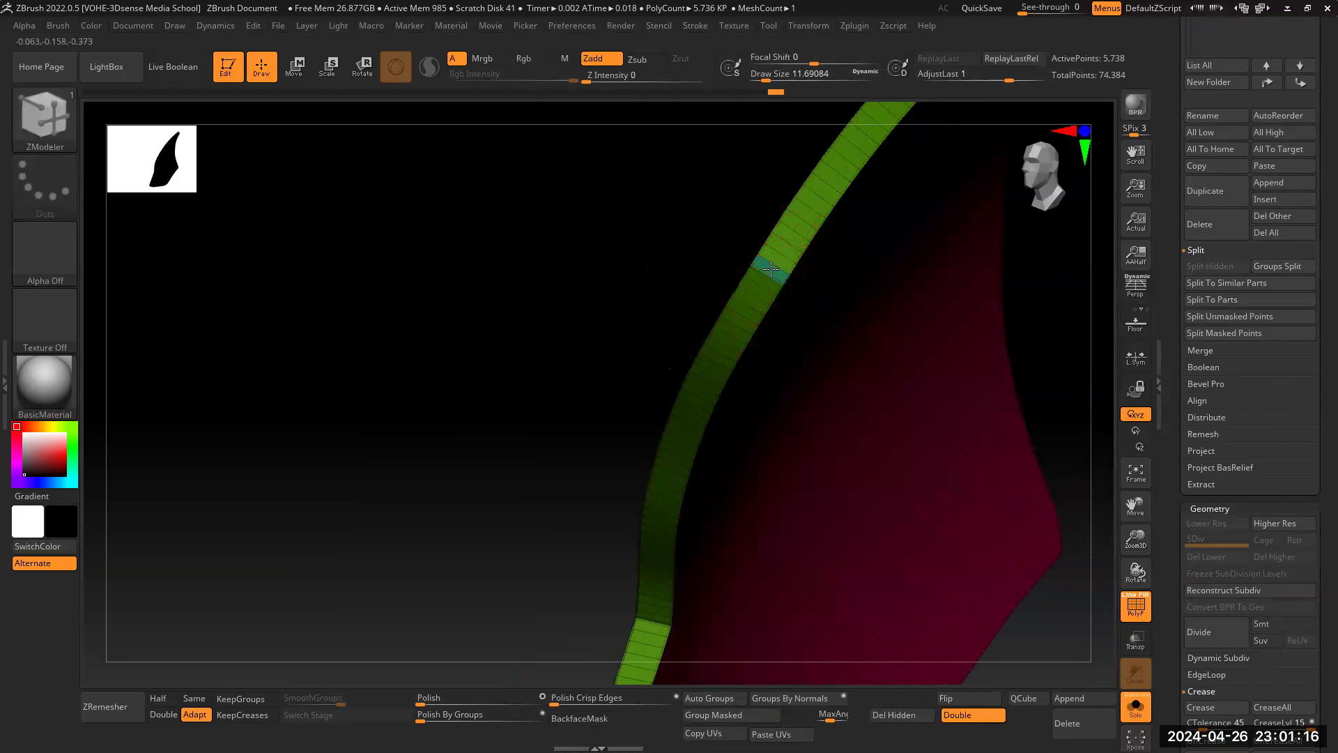
Step: Assign the single polygons at the rim's remaining corners to separate polygroups so they divide the rim into segments
left_click_drag(1137, 538, 1136, 510)
left_click_drag(1135, 507, 1031, 655)
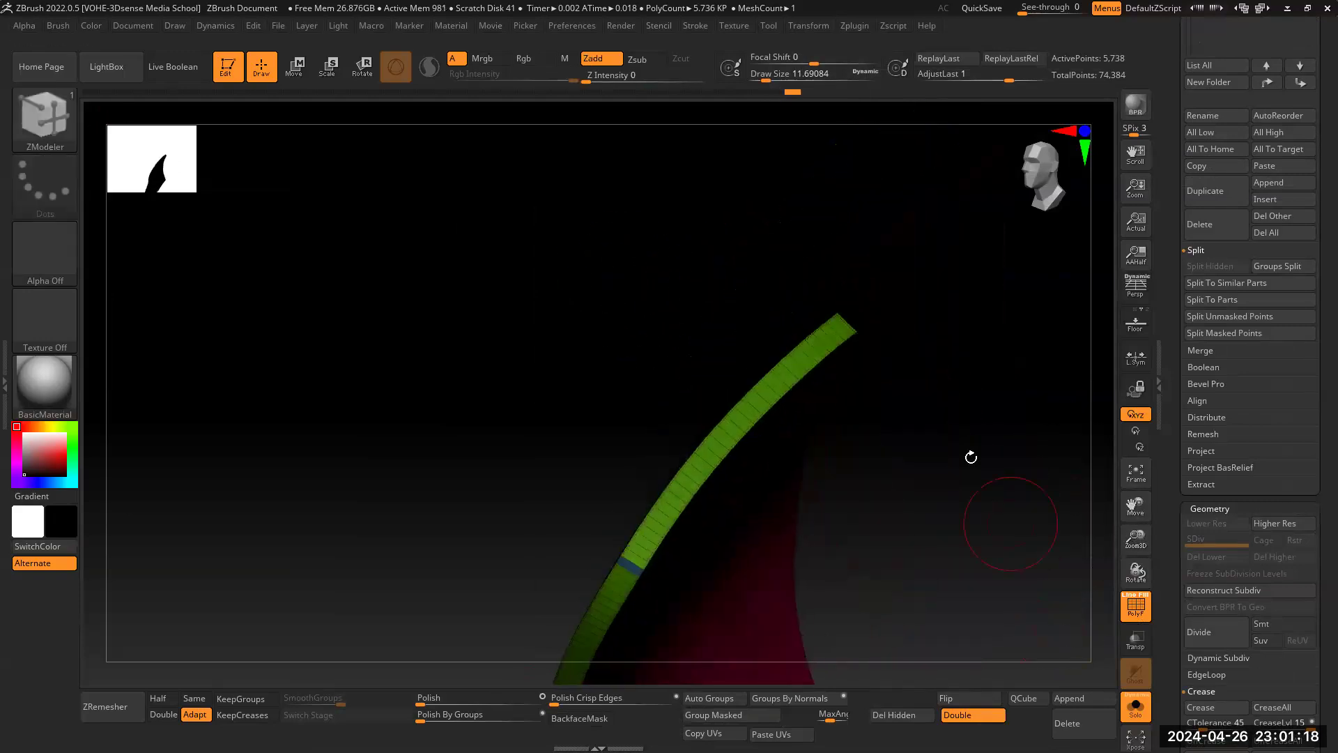
left_click_drag(951, 394, 892, 347)
left_click_drag(1136, 506, 1174, 356)
left_click_drag(1015, 353, 1060, 299)
left_click_drag(1112, 488, 858, 439)
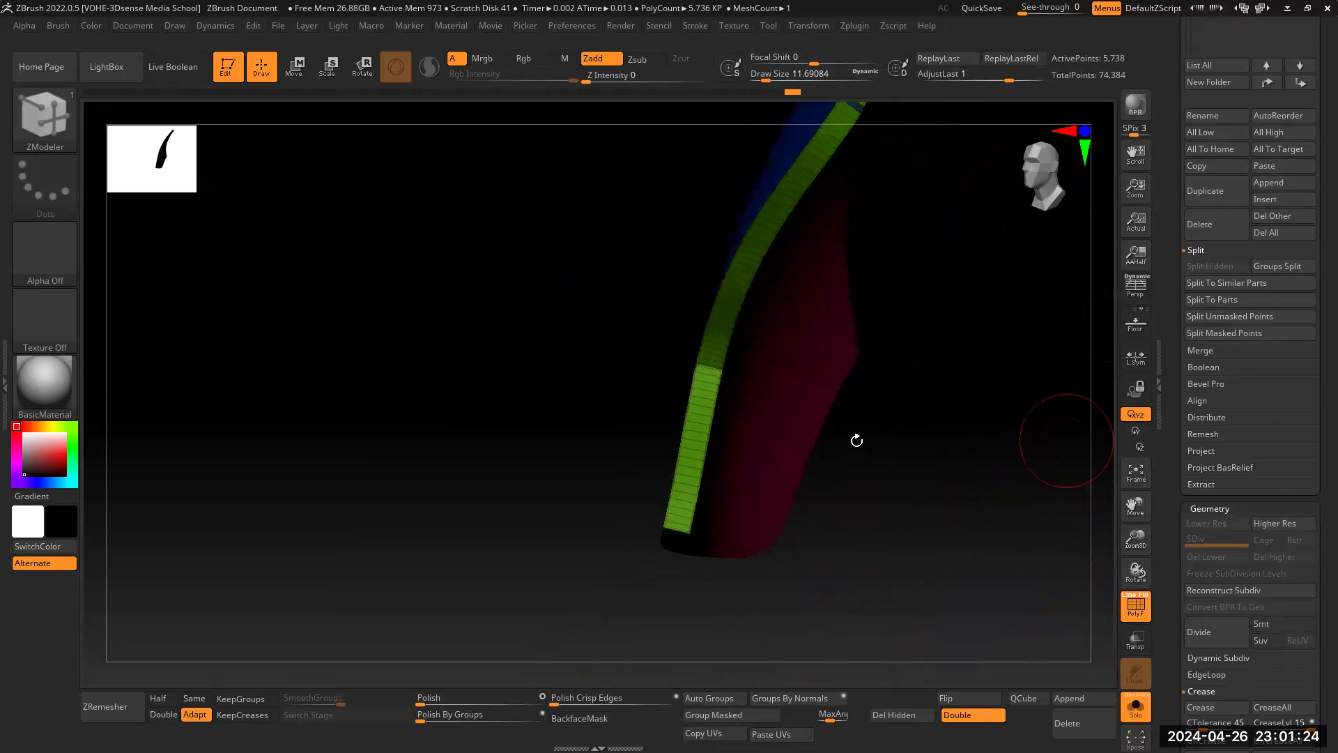
left_click(669, 532)
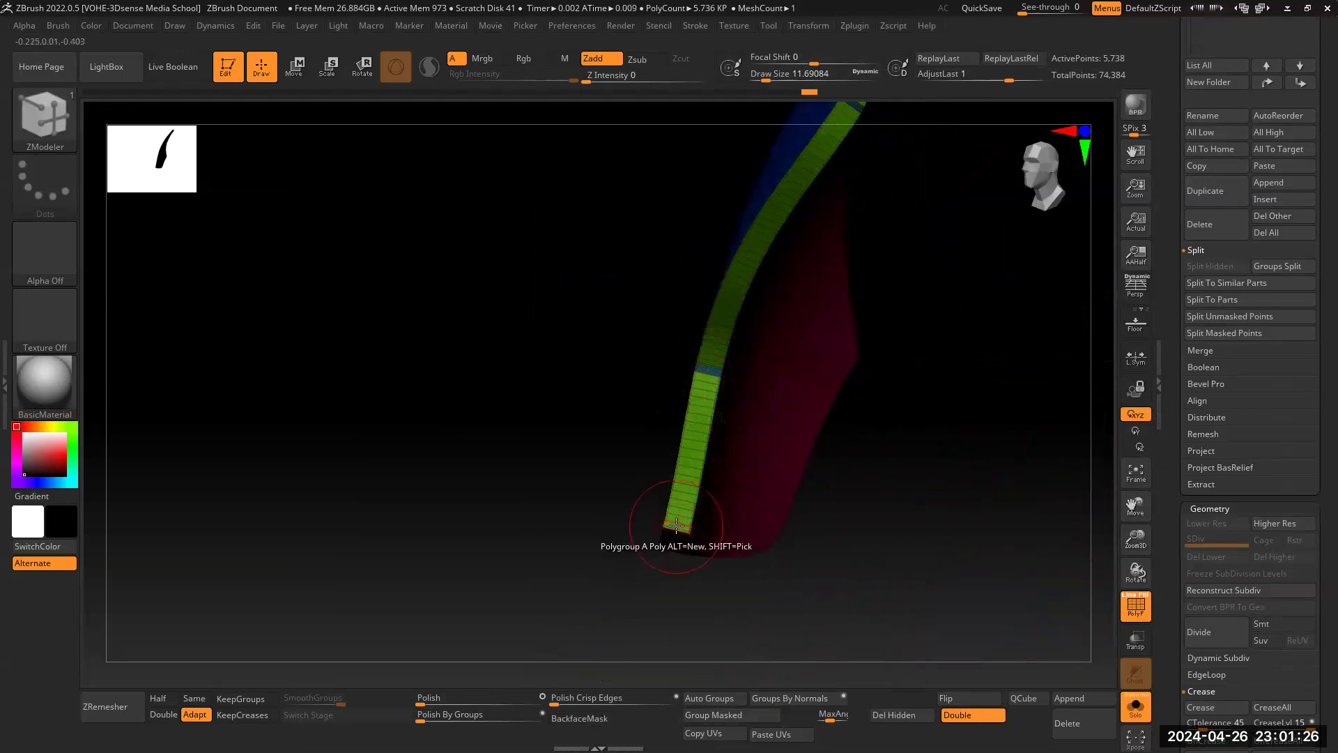
left_click_drag(899, 472, 704, 322)
left_click_drag(619, 541, 598, 531)
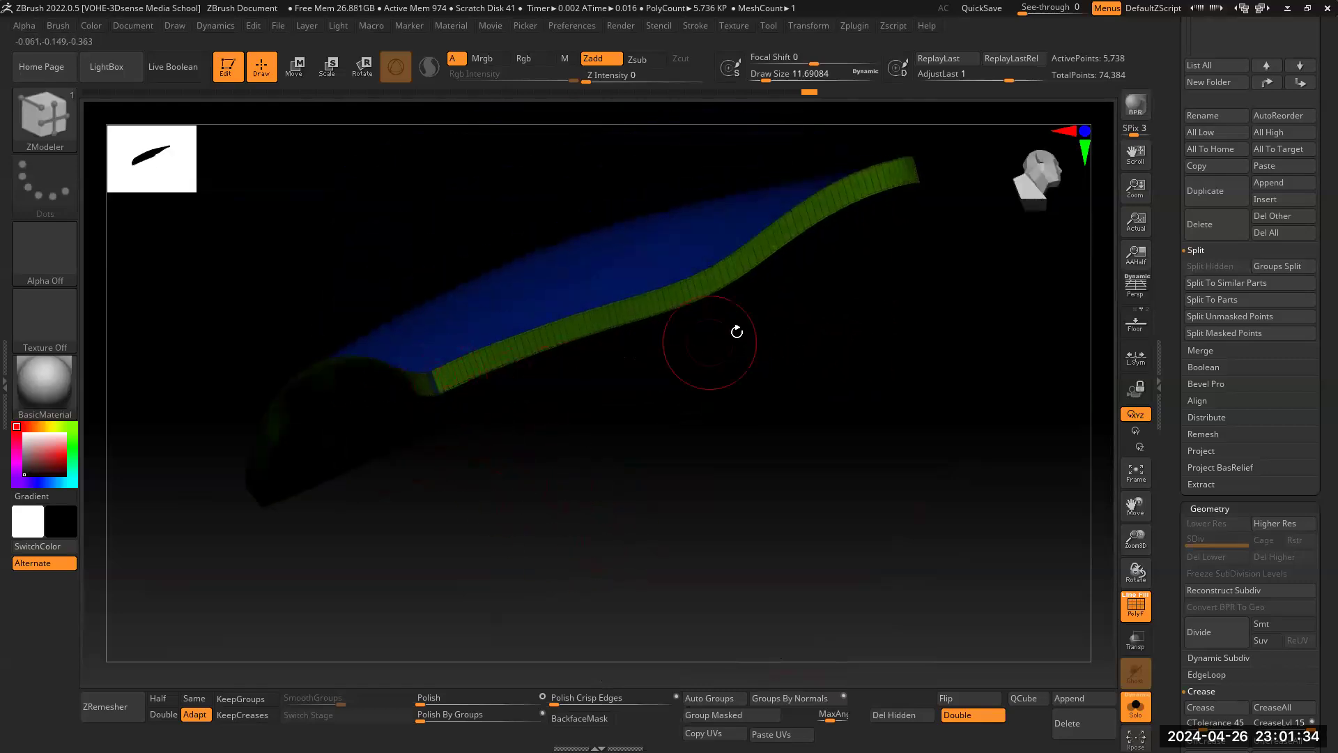
Step: Set the PolyGroup target to Polygroup Island and regroup each rim segment between the corner polygons
mouse_move(772, 354)
left_mouse_down()
mouse_move(857, 278)
mouse_move(767, 328)
left_mouse_up()
key("space")
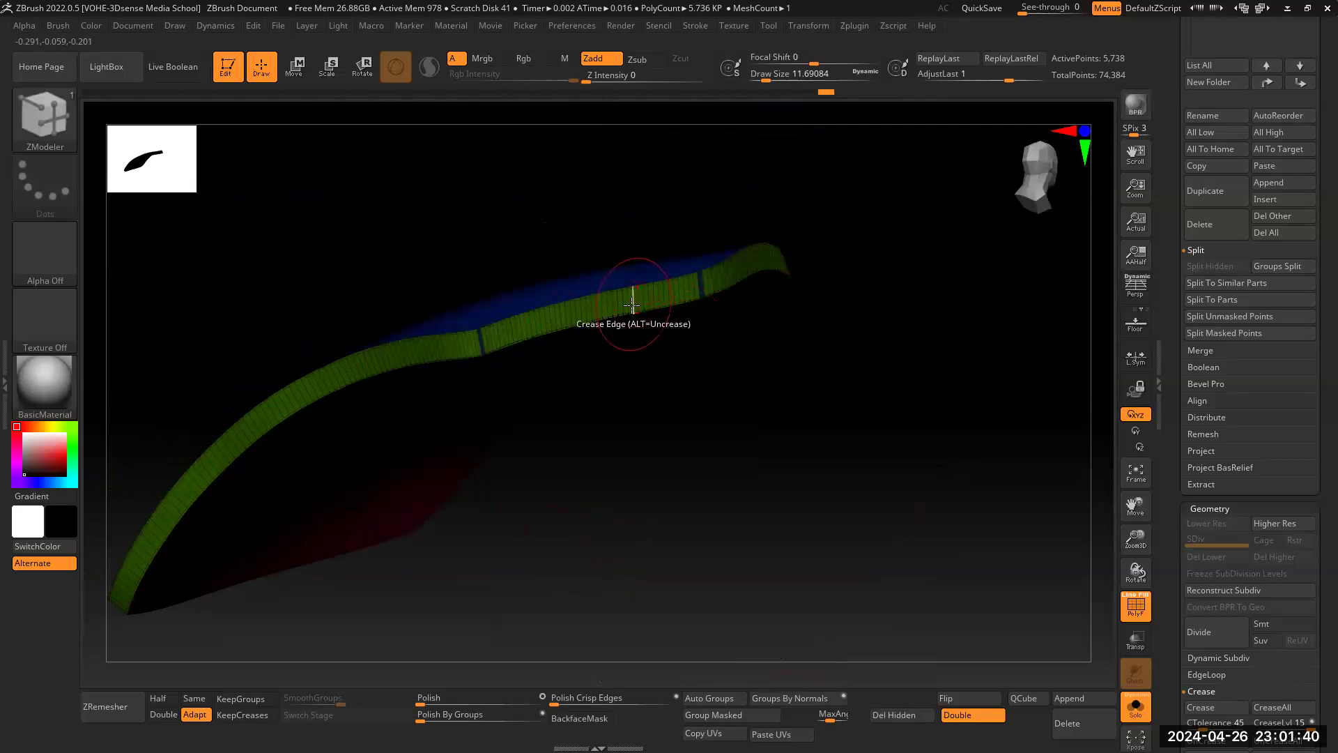
key("space")
left_click(749, 406)
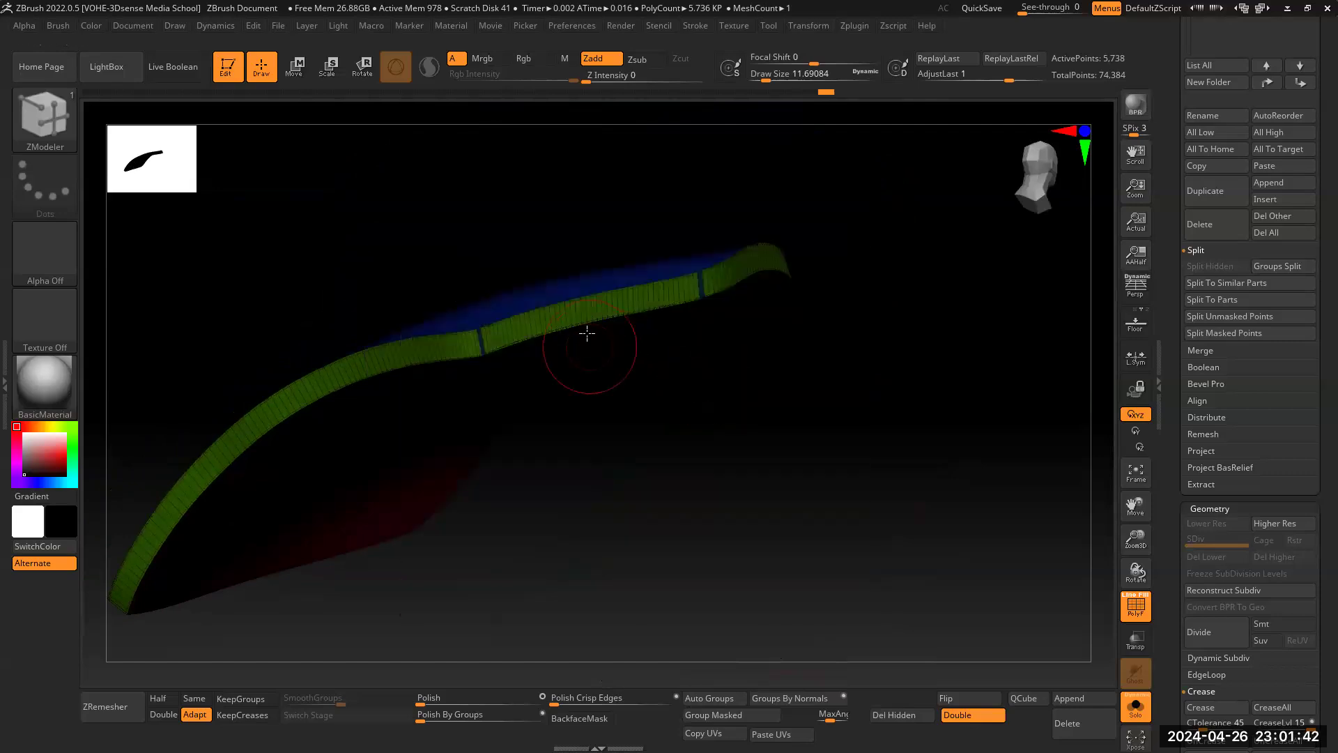
left_click_drag(711, 311, 629, 350)
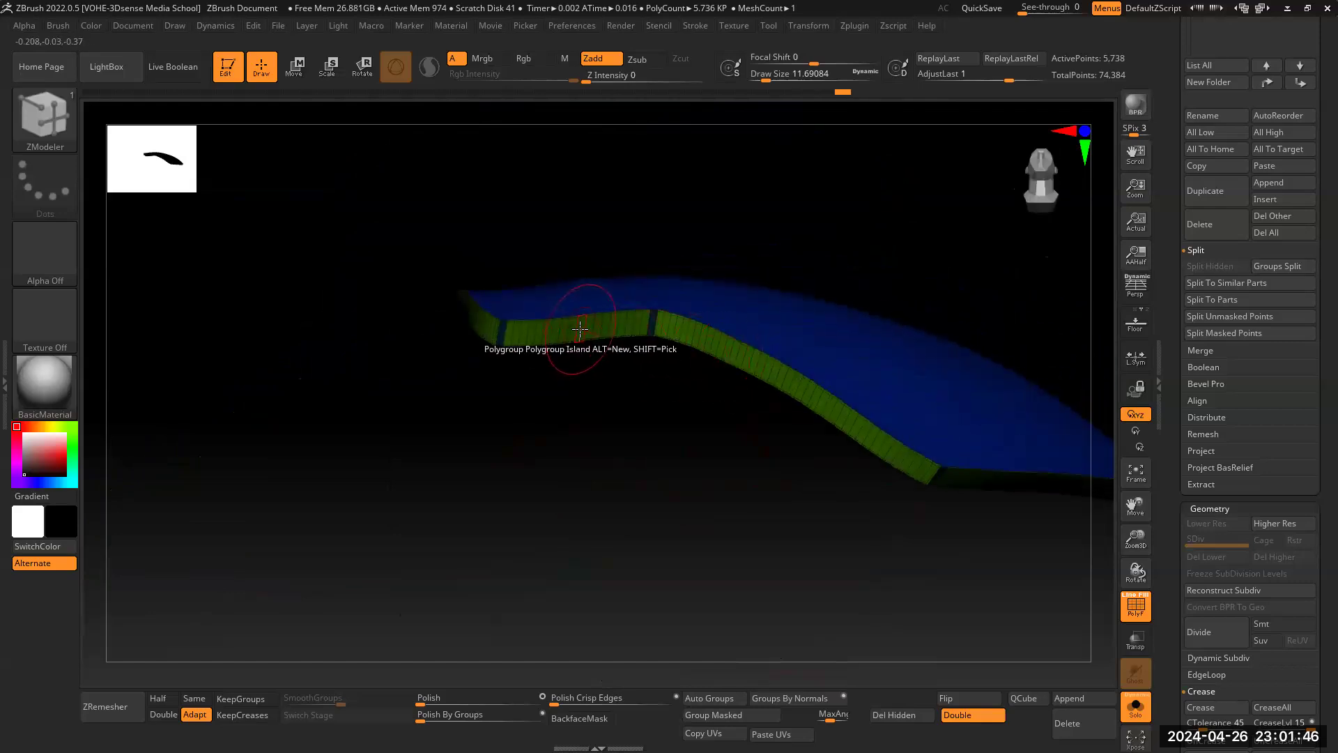
left_click_drag(804, 502, 839, 437)
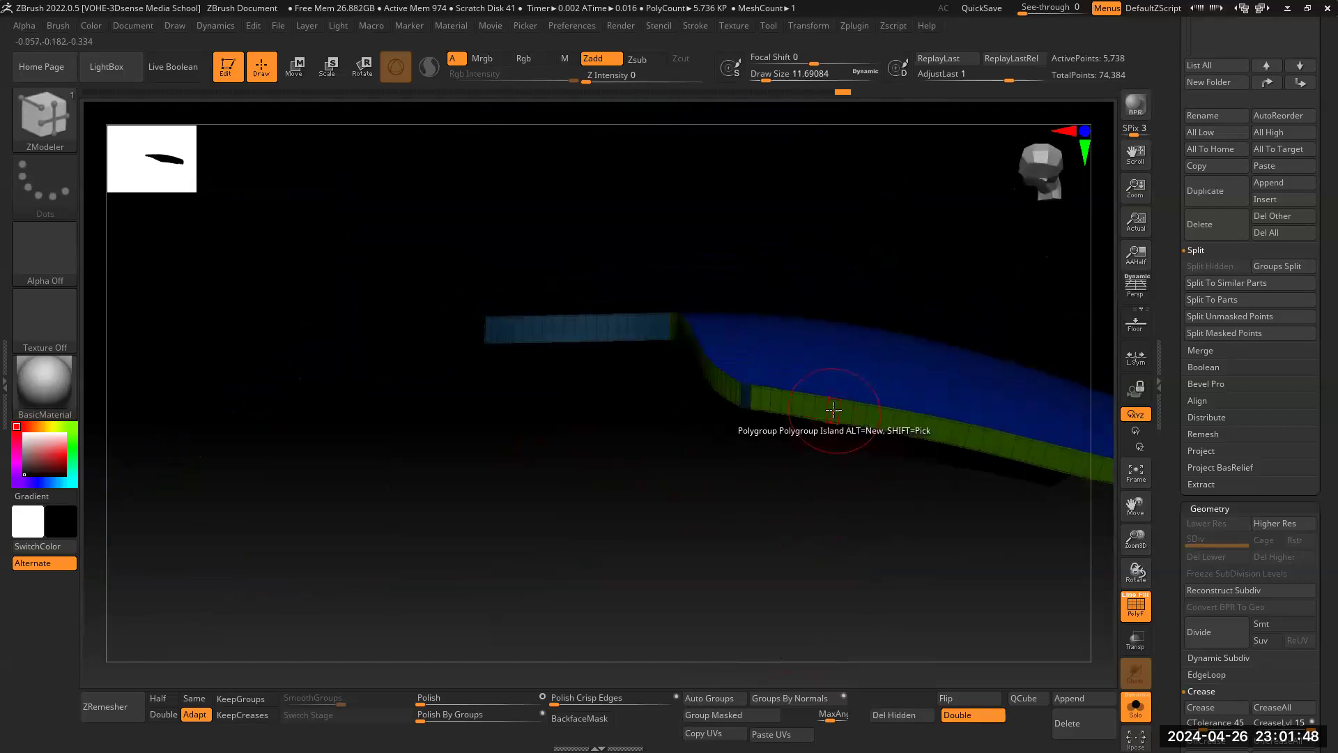
left_click(836, 410)
left_click_drag(1136, 538, 1143, 506)
left_click_drag(1067, 485, 801, 441)
Step: Smooth the regrouped side panel with Polish By Groups and Polish Crisp Edges
left_click_drag(1172, 494, 1169, 542)
left_click_drag(1172, 424, 1171, 328)
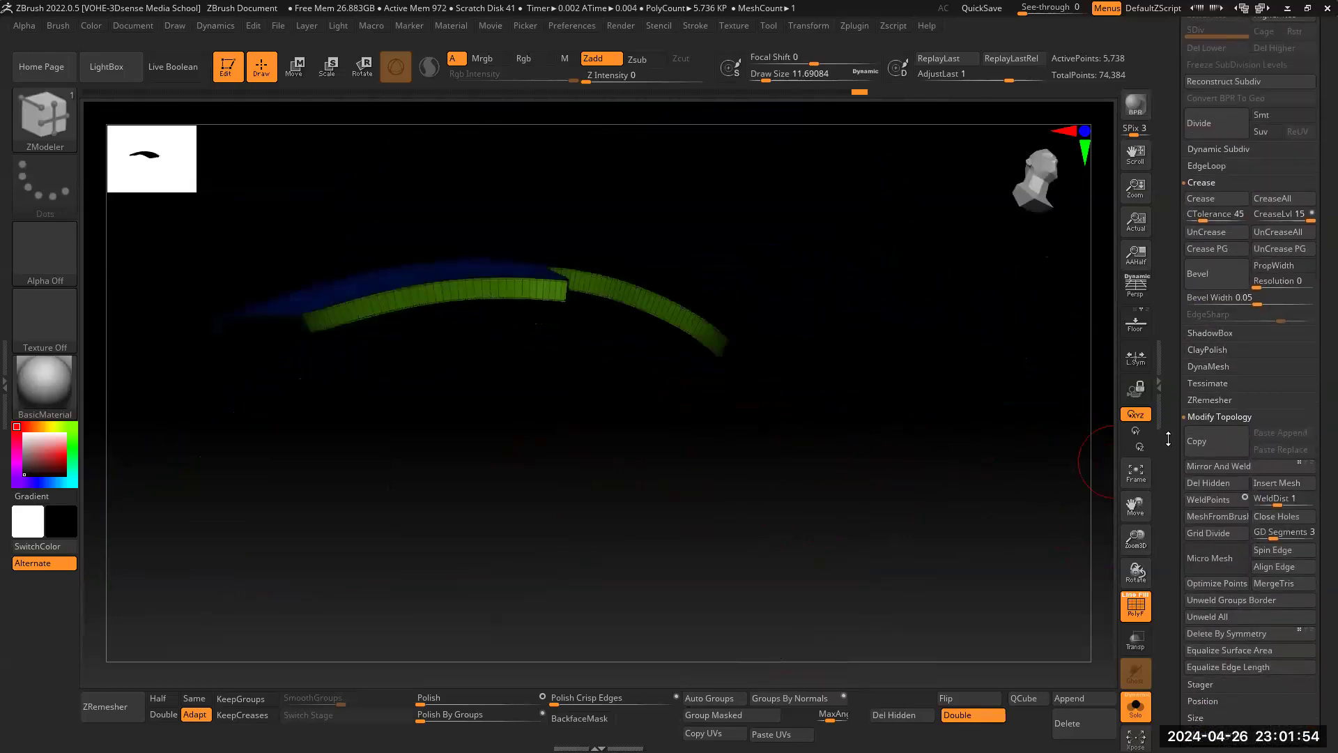
left_click_drag(1168, 438, 1168, 453)
left_click_drag(855, 343, 1101, 519)
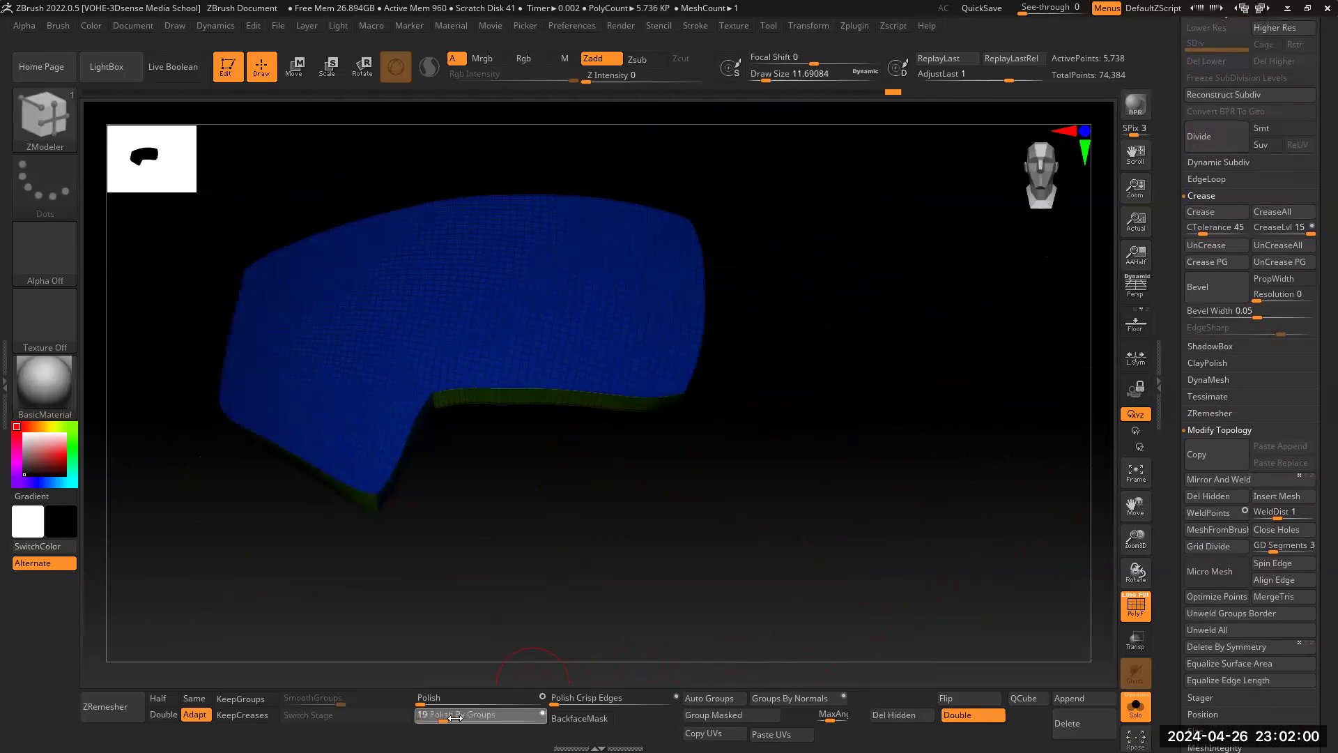
left_click_drag(756, 547, 828, 534)
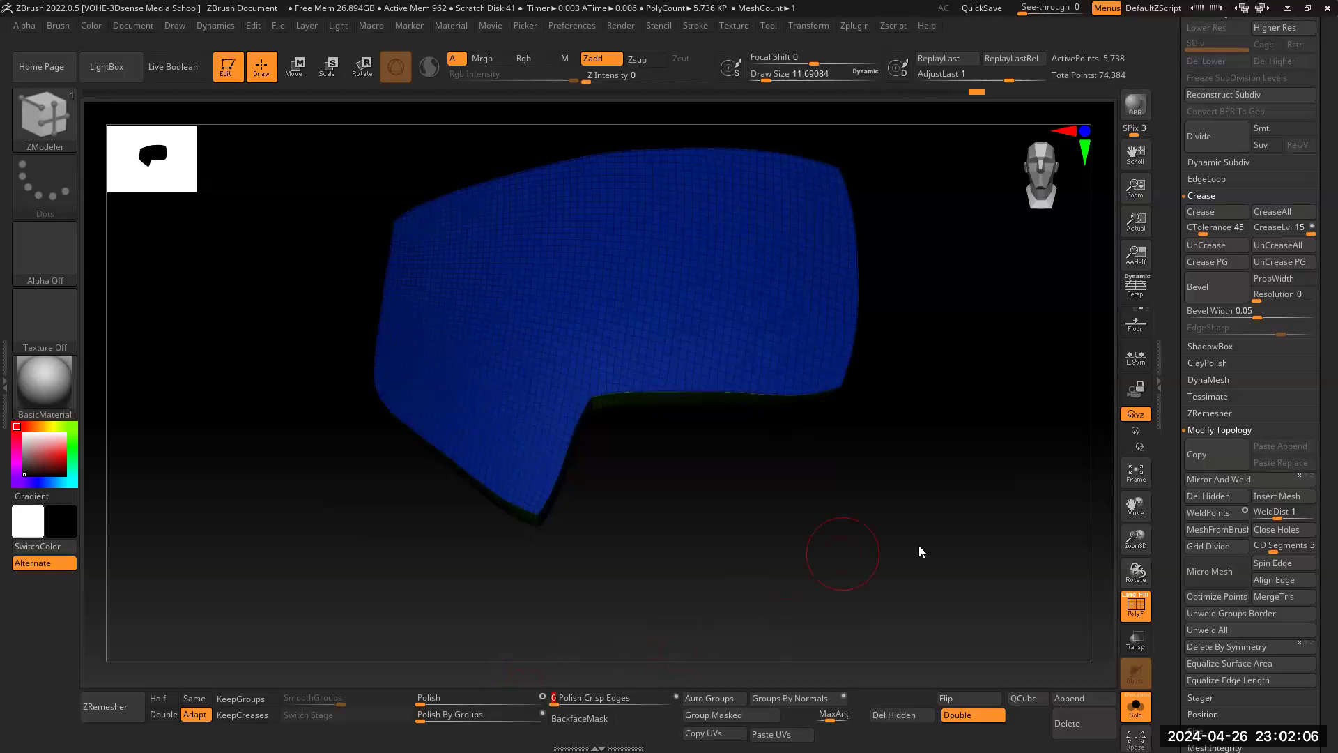
Step: Show all helmet subtools again, switch the colour to brighten the display, and check how the polished panel fits its opening
left_click(1141, 718)
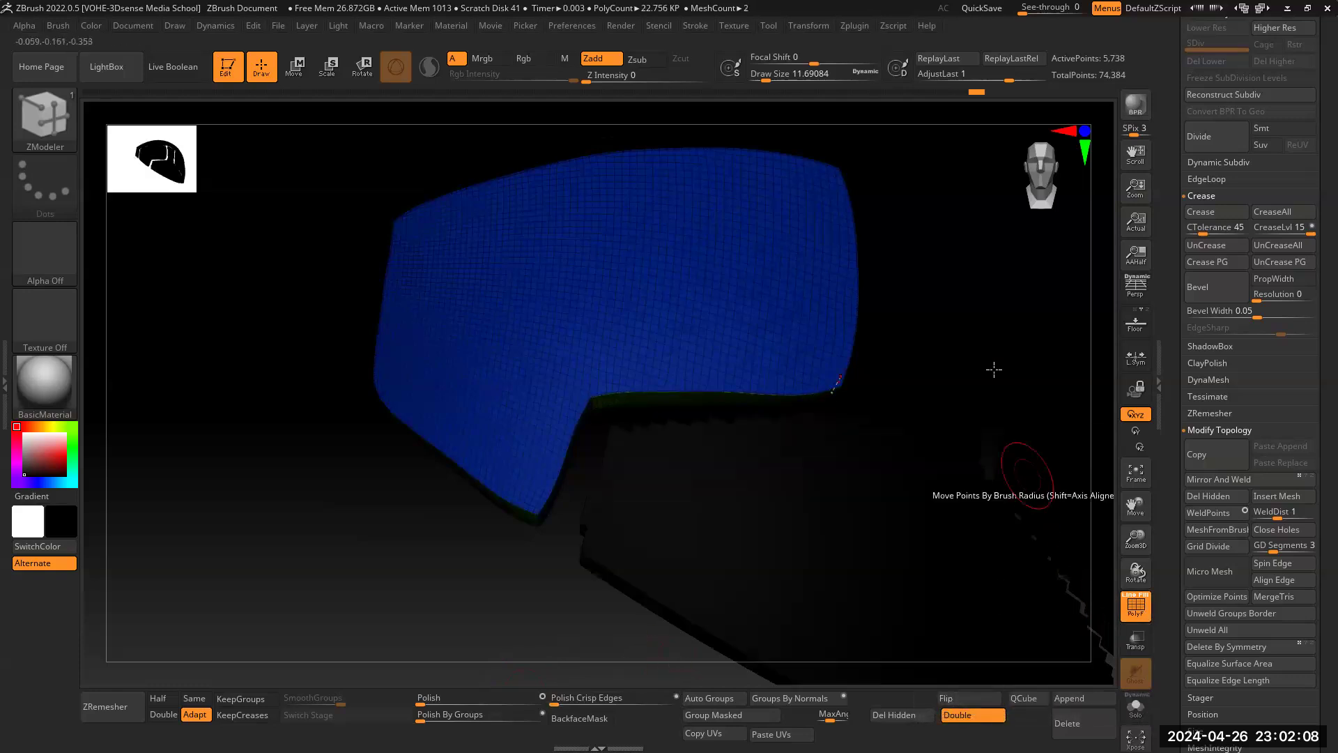
left_click_drag(522, 525, 419, 599)
left_click(52, 551)
left_click_drag(1137, 537, 1045, 518)
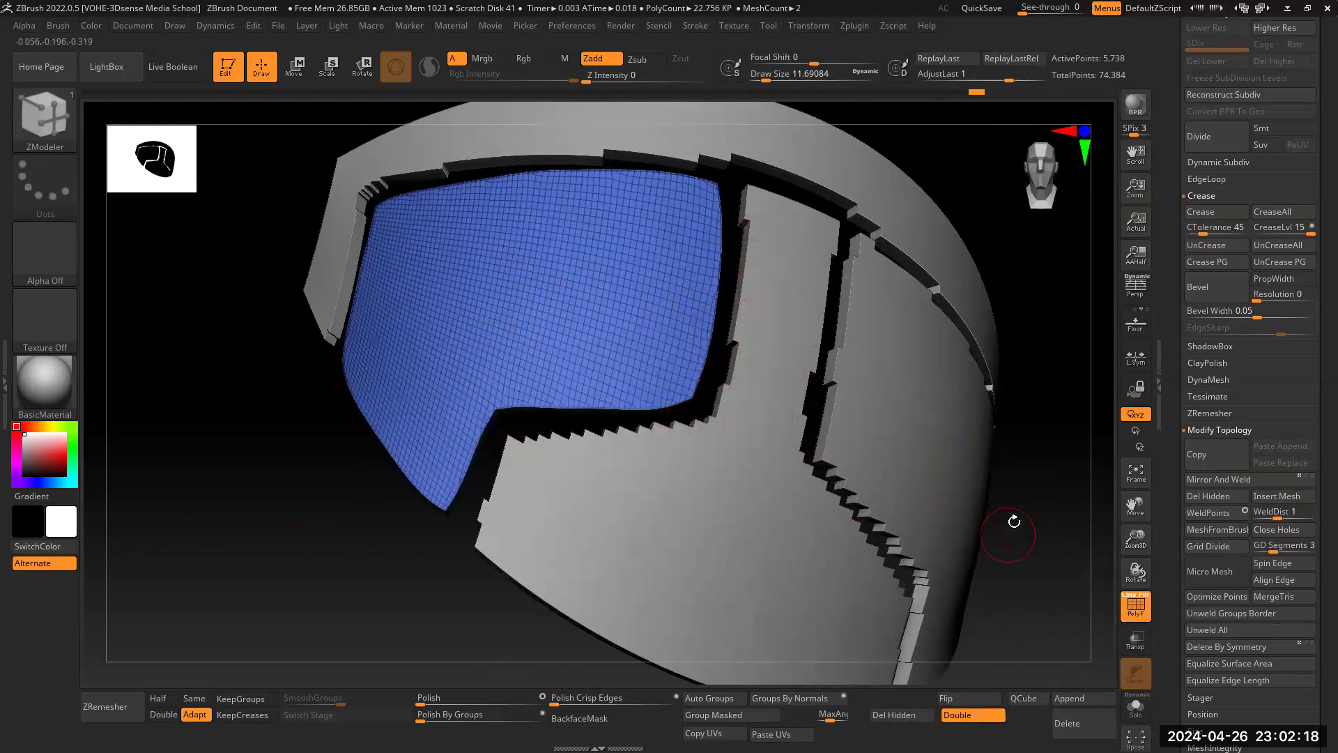
left_click_drag(1054, 478, 636, 262)
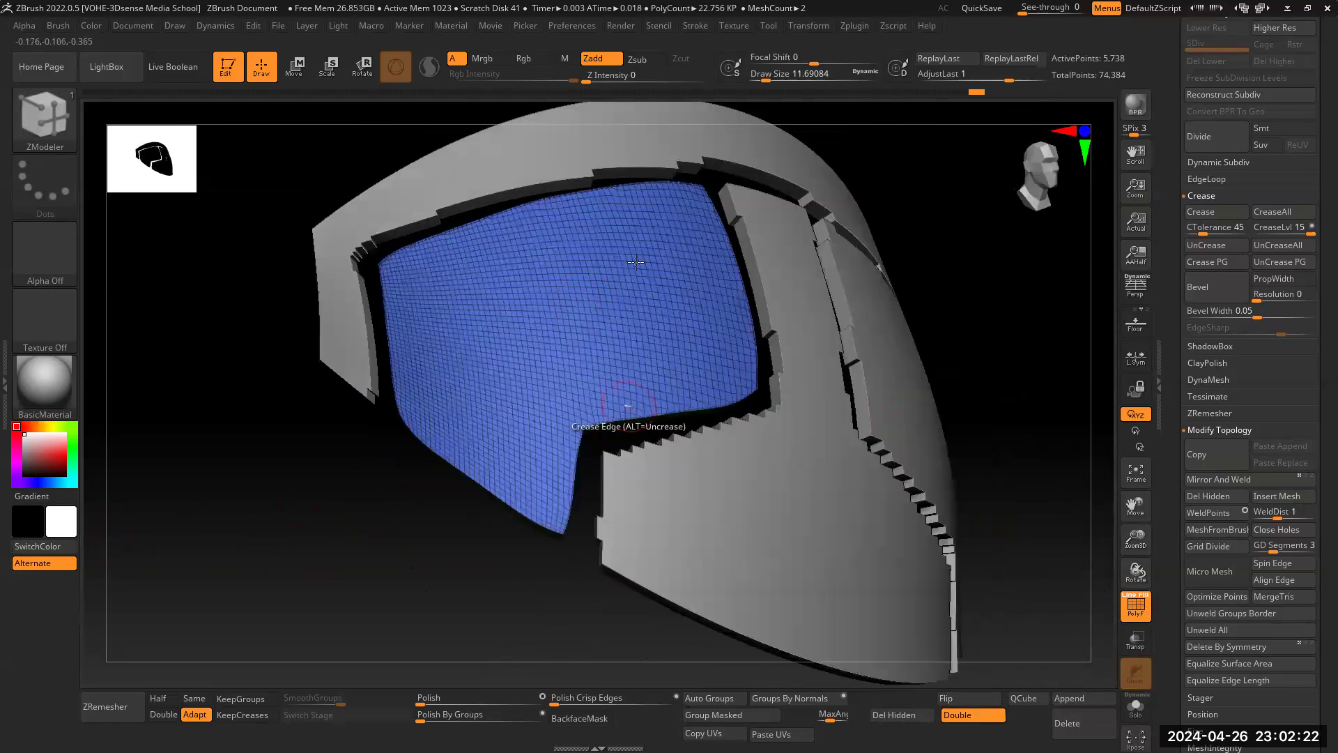
left_click_drag(1137, 543, 1061, 431)
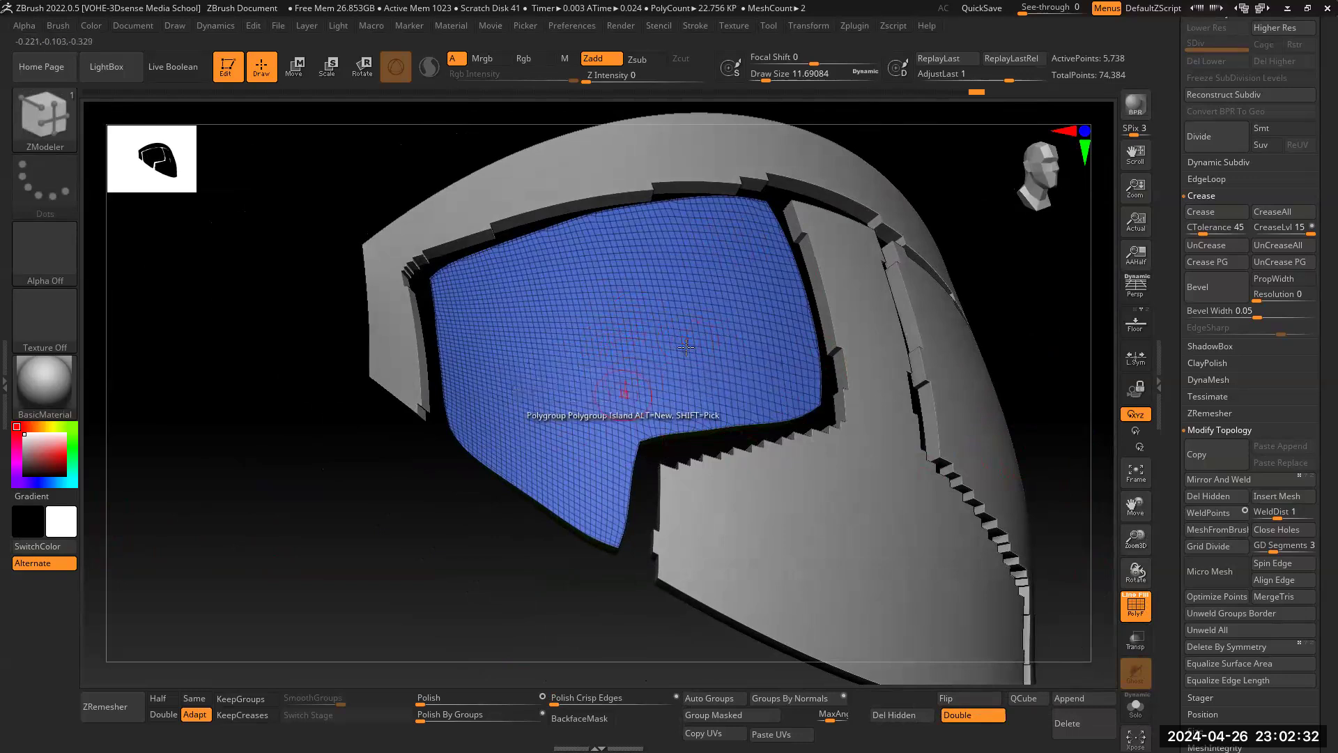
left_click_drag(455, 529, 455, 593)
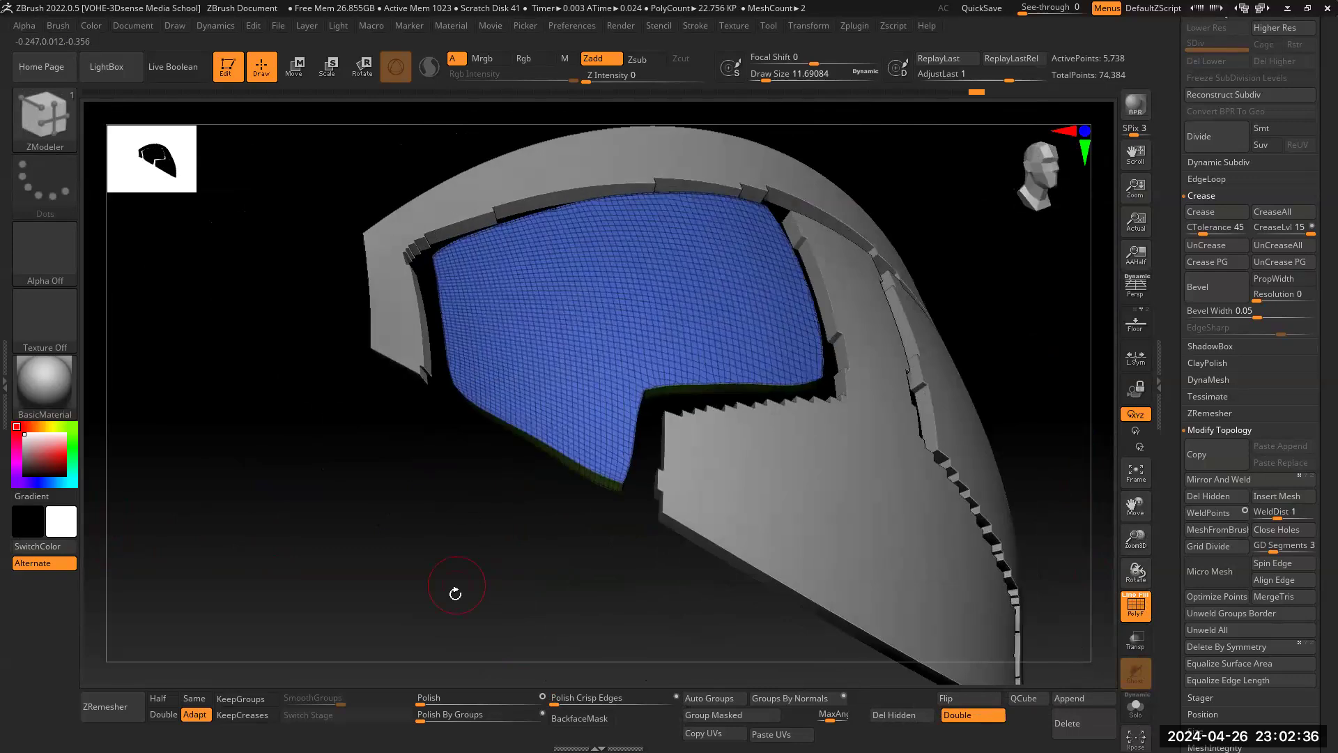
Step: Set up ZRemesher with KeepGroups, KeepCreases and Half enabled and Adapt disabled
left_click(1162, 282)
left_click_drag(1171, 310, 1174, 285)
left_click(1220, 388)
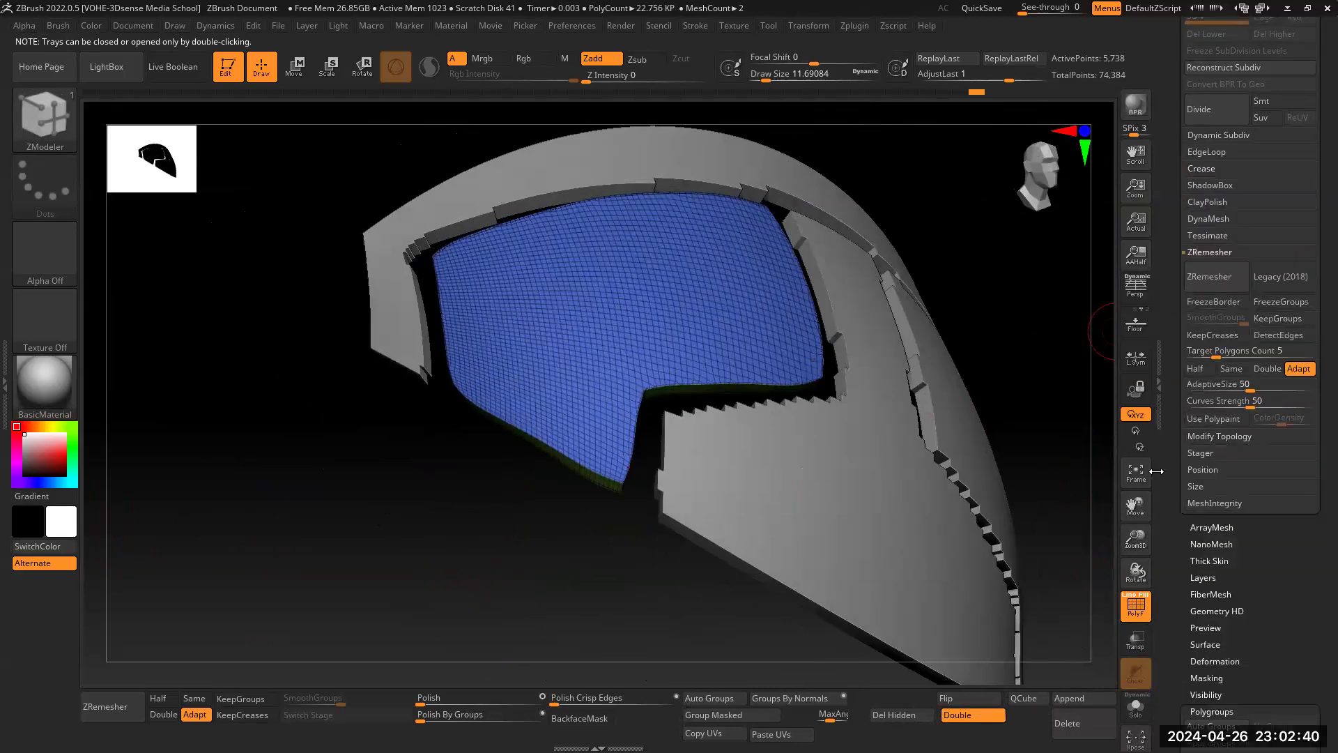
left_click_drag(1173, 470, 1173, 486)
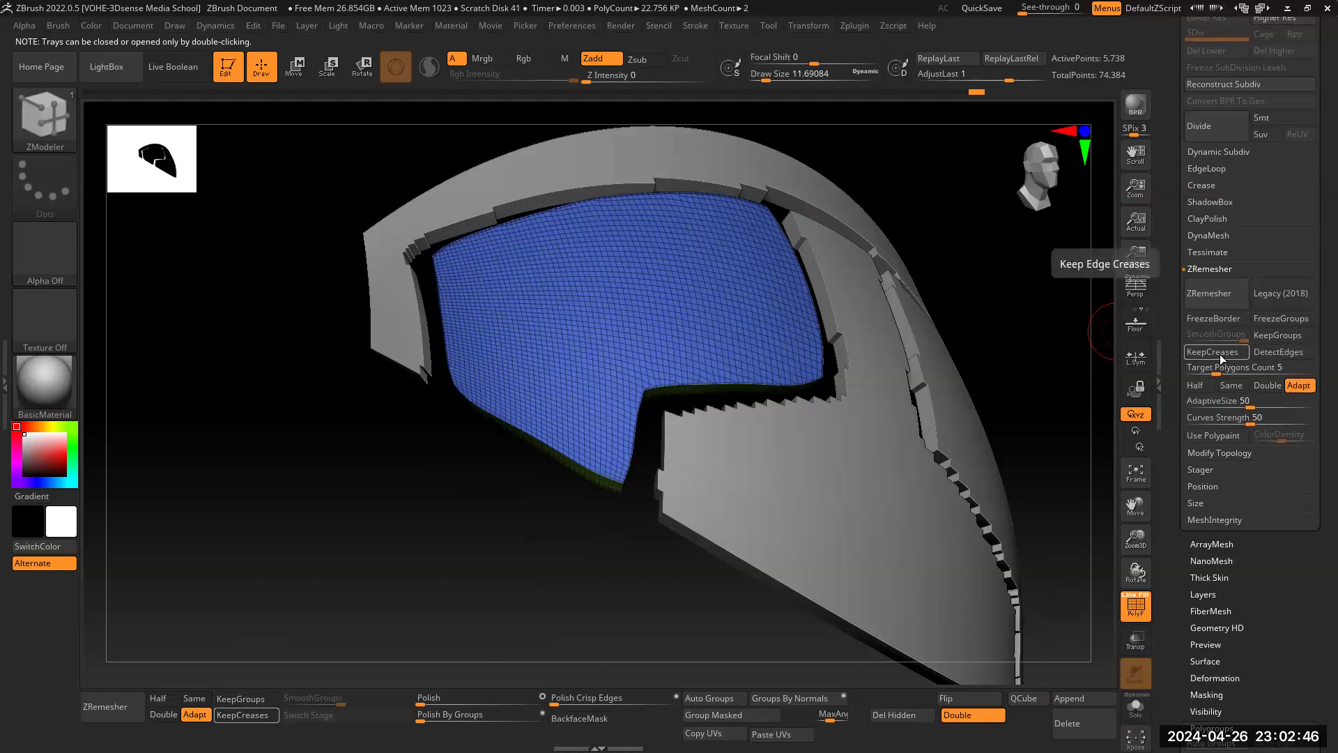
left_click(1233, 387)
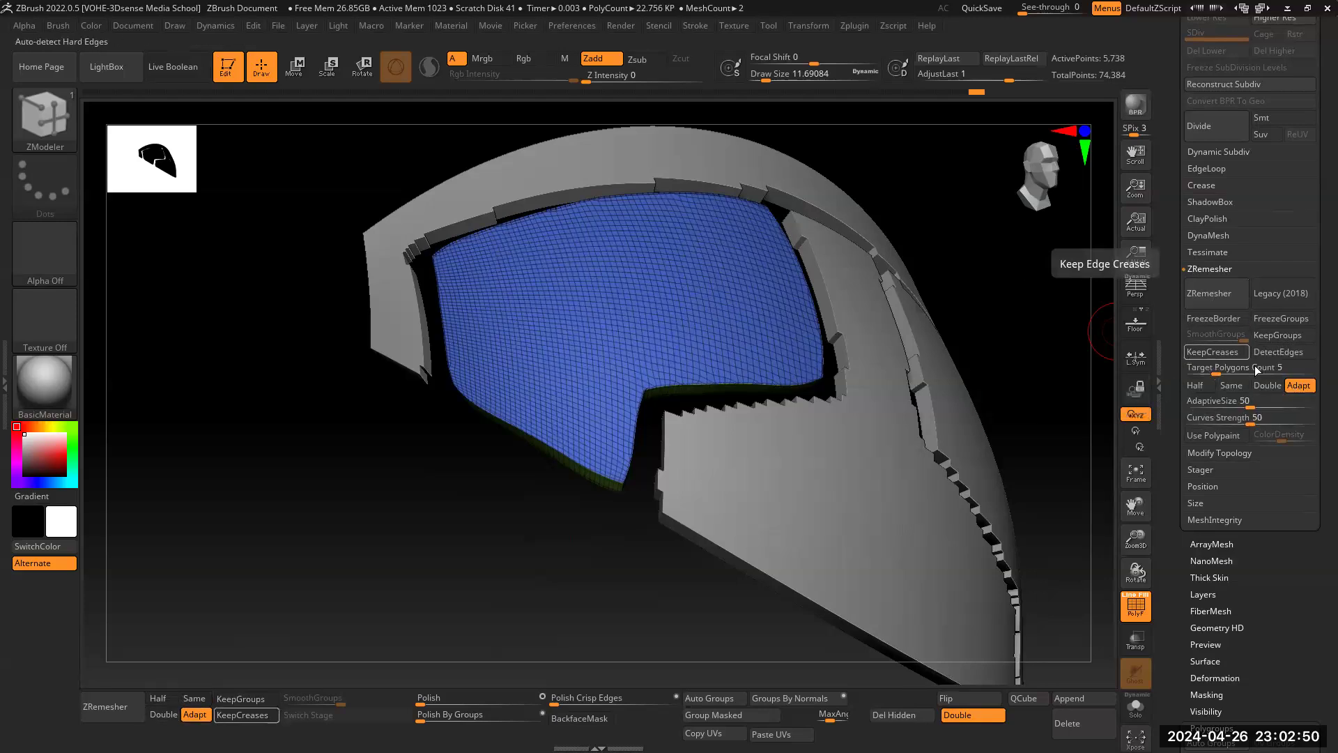
left_click(1194, 370)
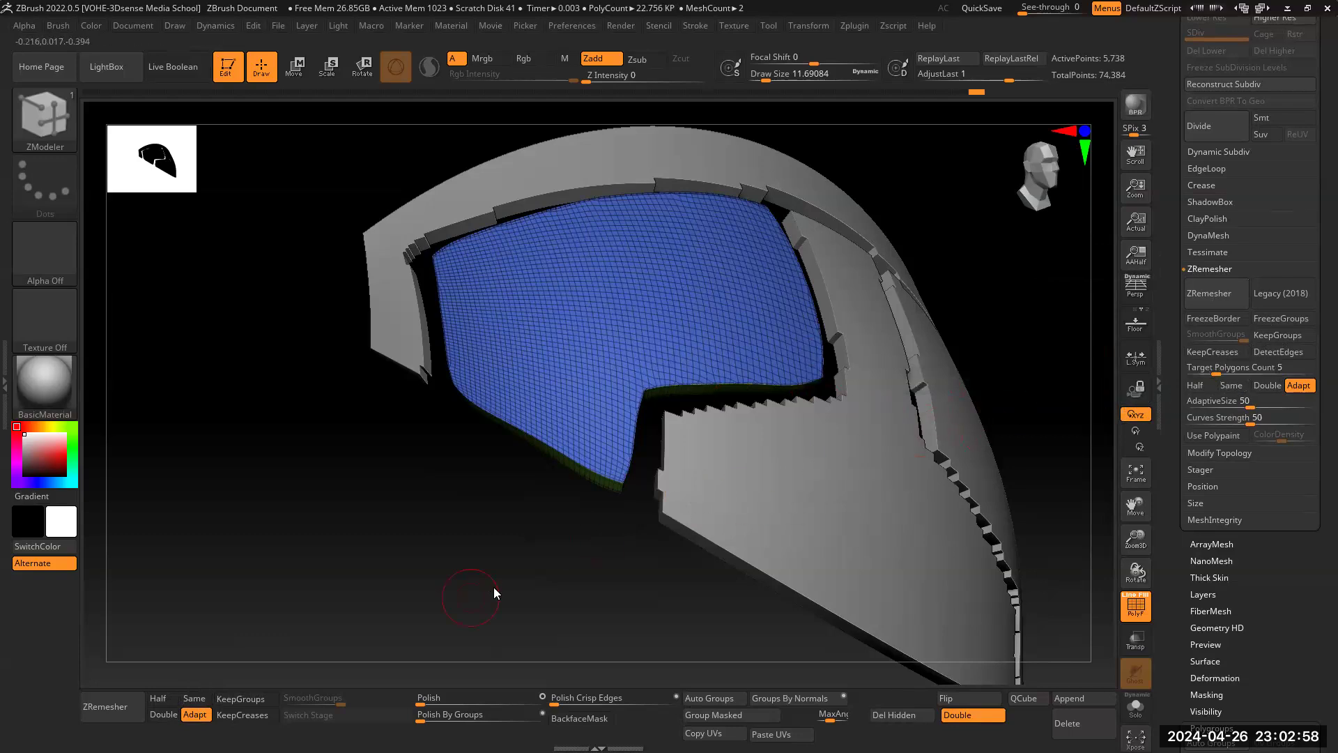
left_click(233, 699)
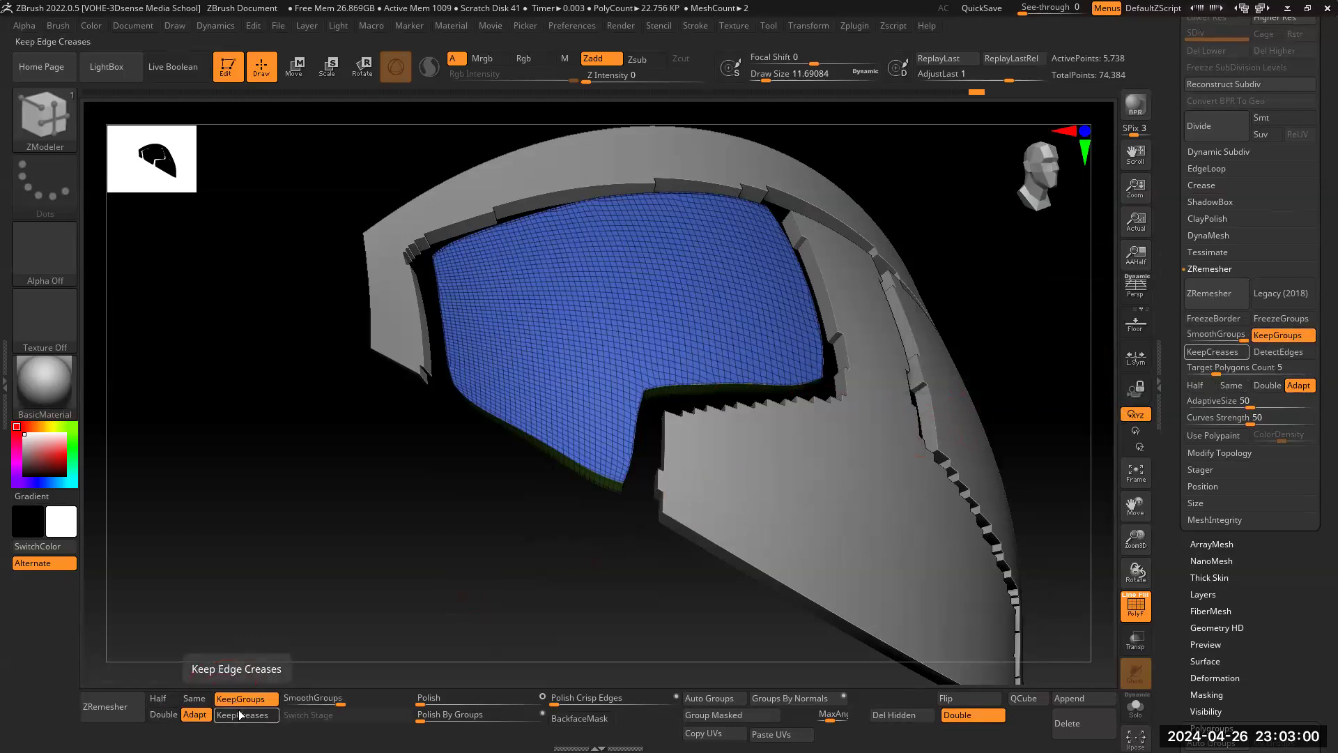
left_click(241, 716)
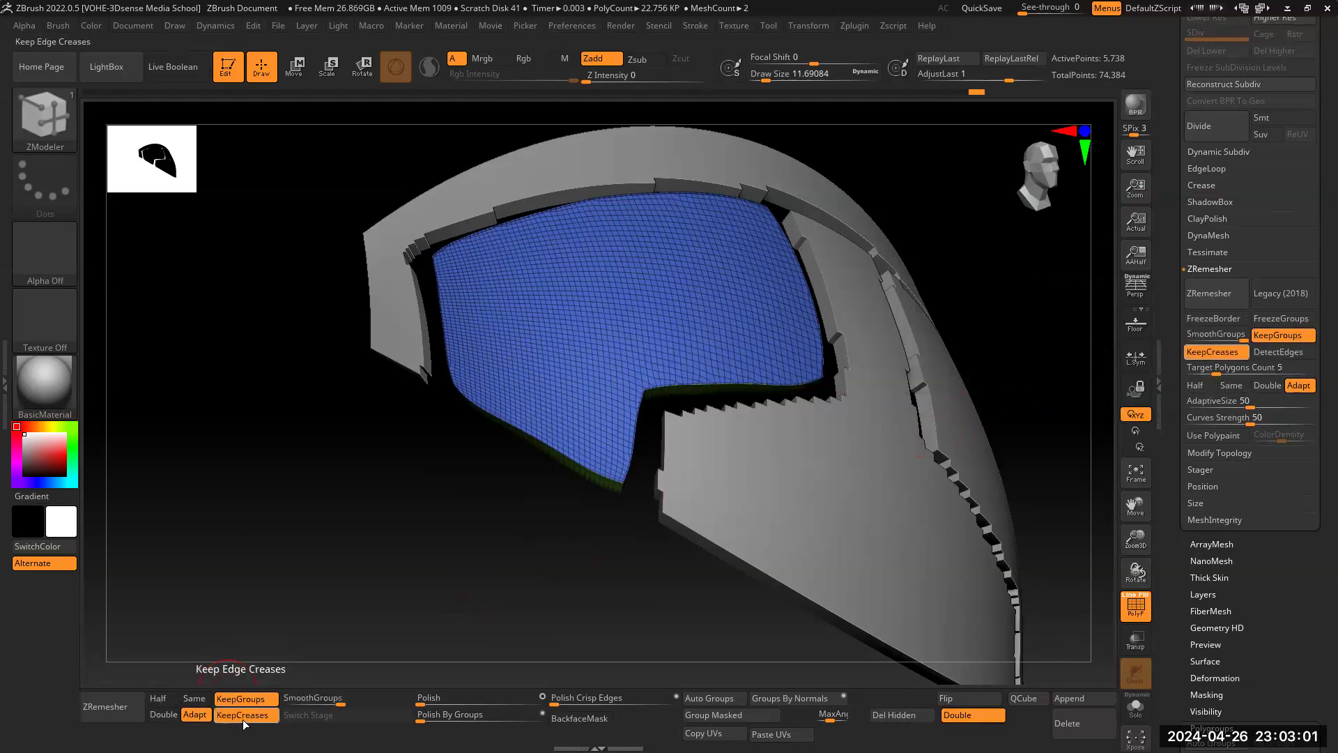
left_click(161, 700)
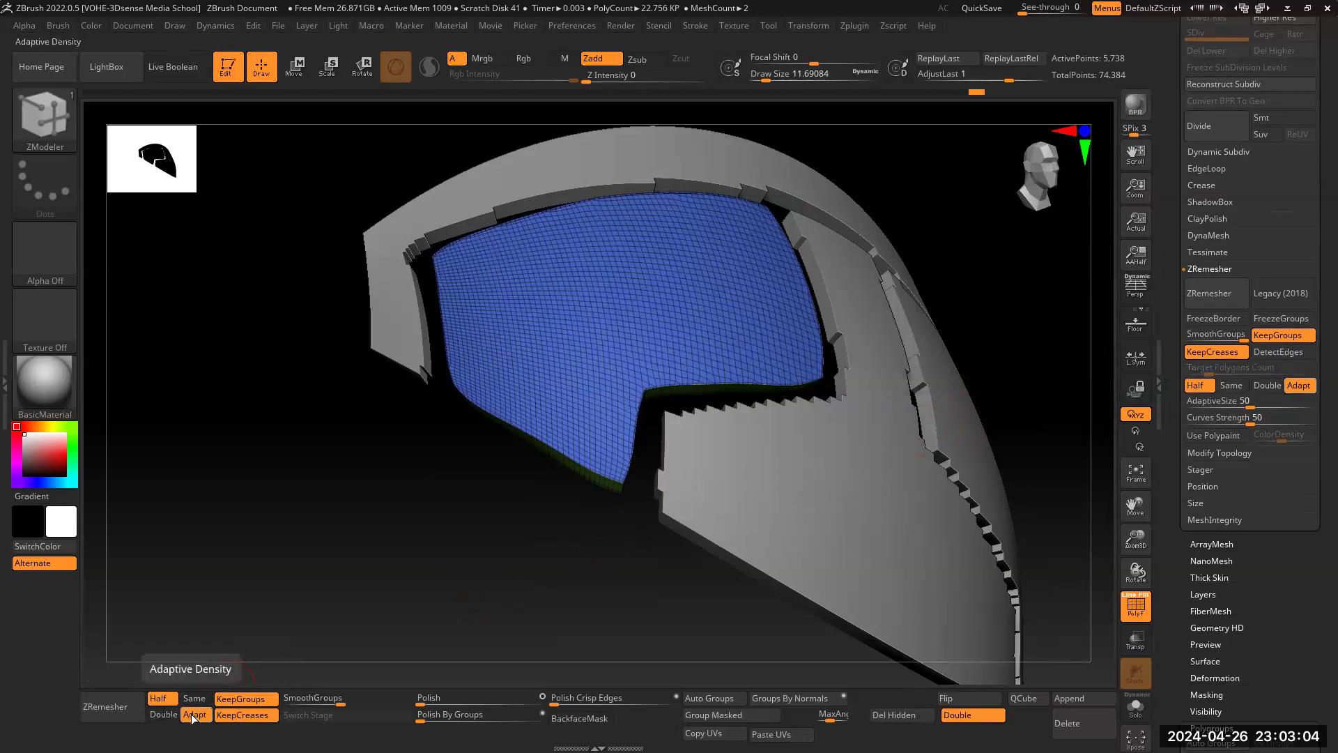
left_click(192, 715)
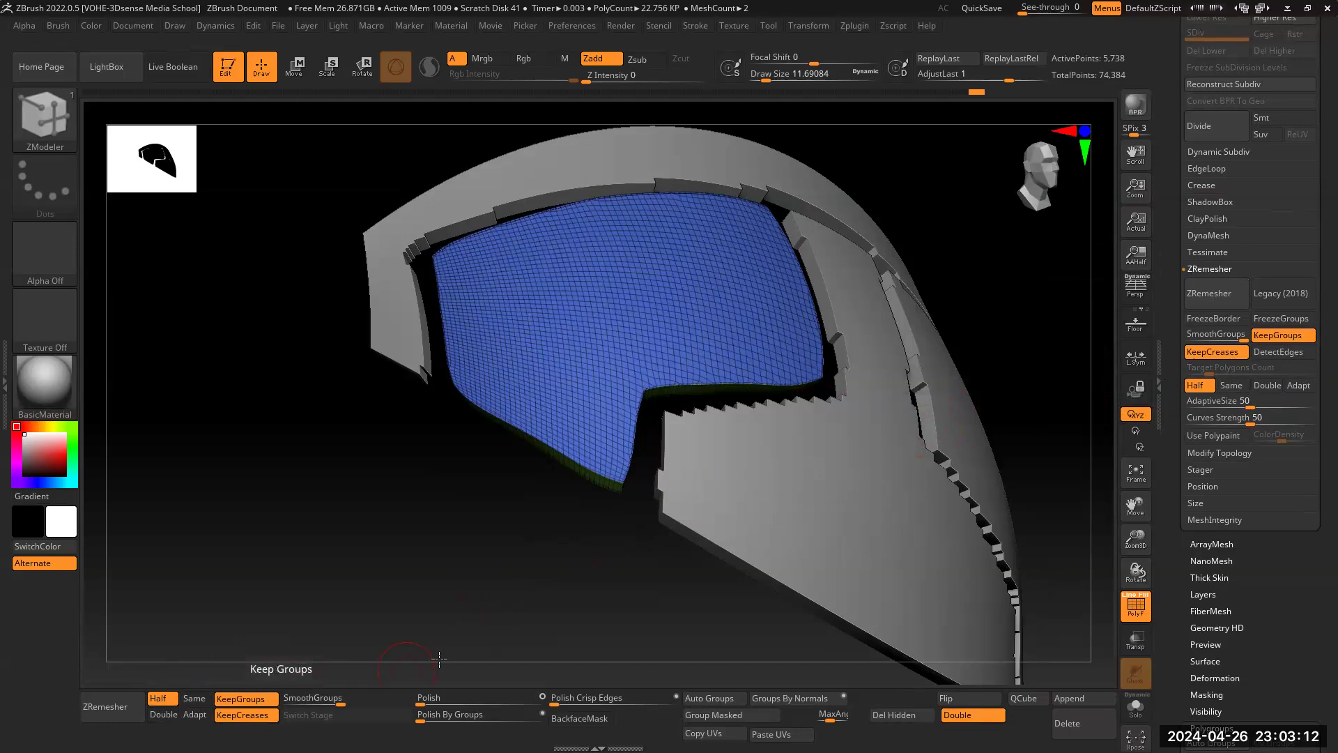
Step: Lower ZRemesher's SmoothGroups value to its minimum
left_click_drag(1137, 531, 1106, 513)
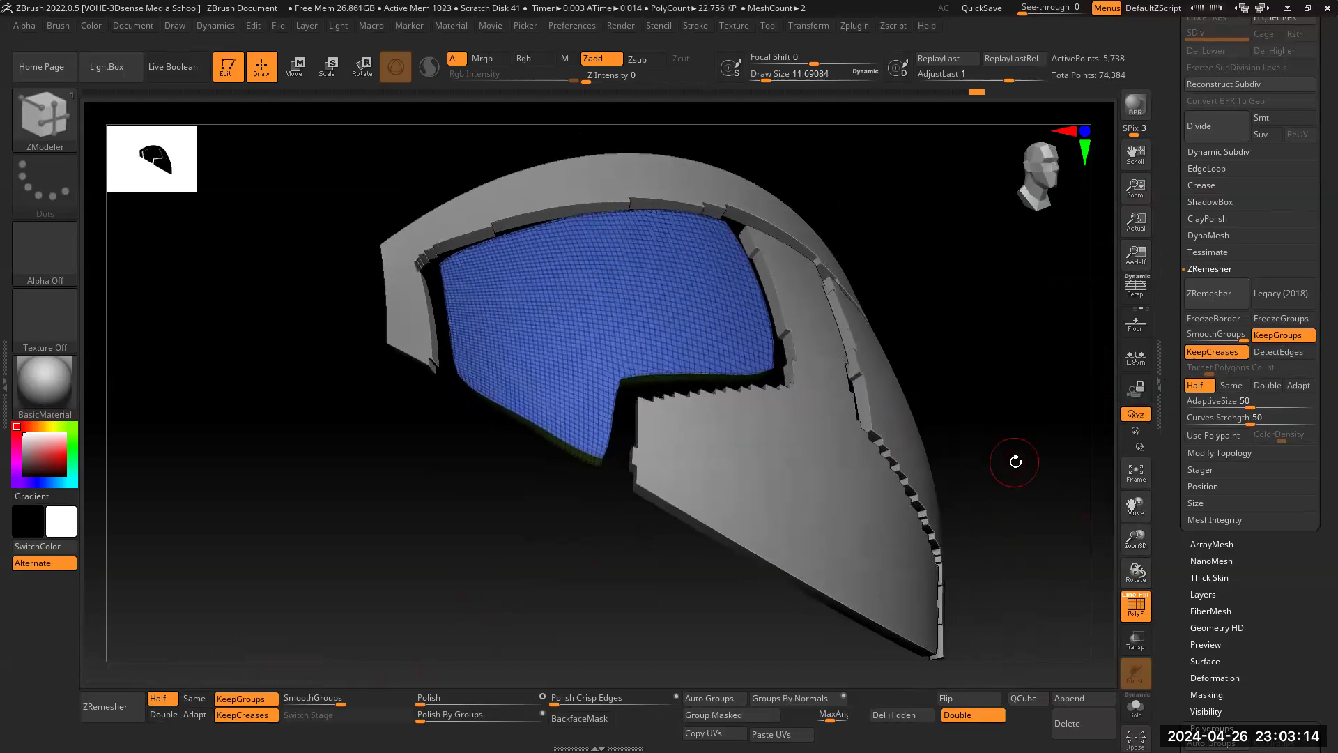
left_click_drag(1038, 443, 736, 529)
left_click_drag(376, 578, 362, 592)
left_click_drag(337, 702, 328, 704)
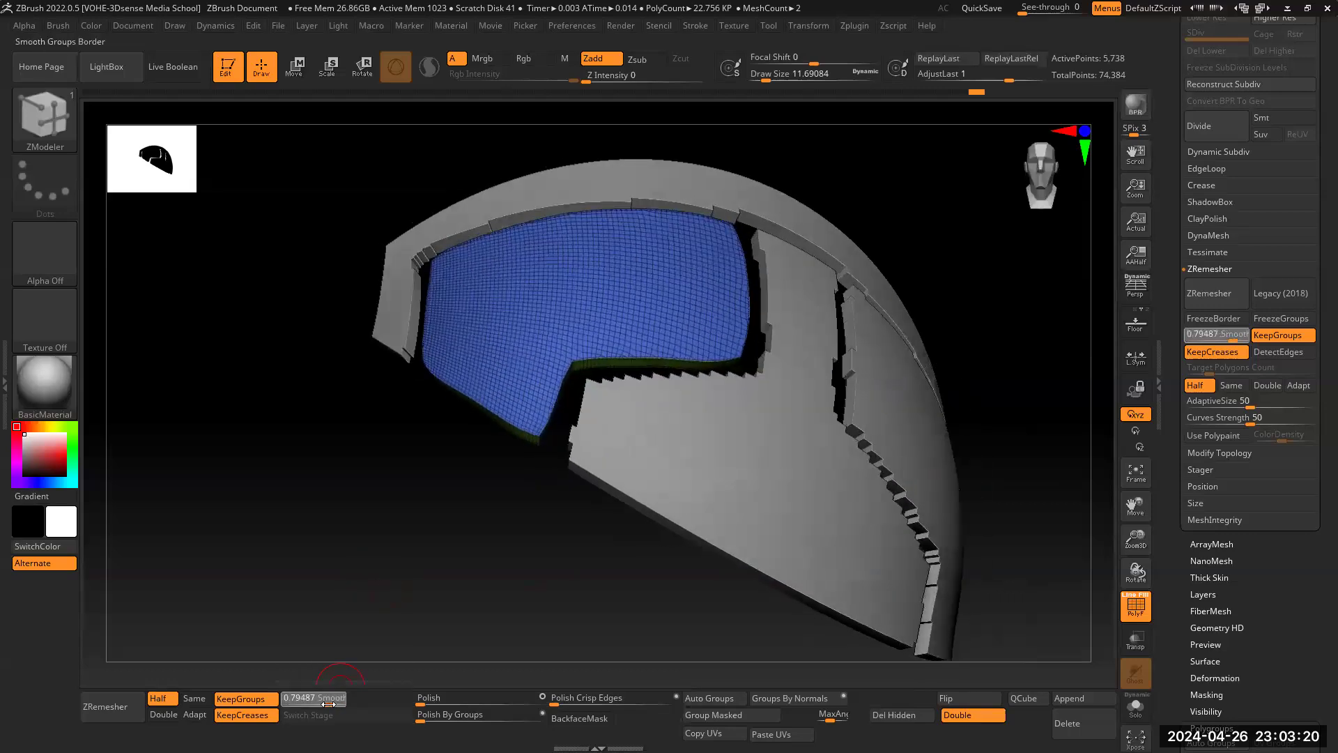
mouse_move(1137, 506)
left_mouse_down()
mouse_move(1154, 526)
mouse_move(1138, 515)
left_mouse_up()
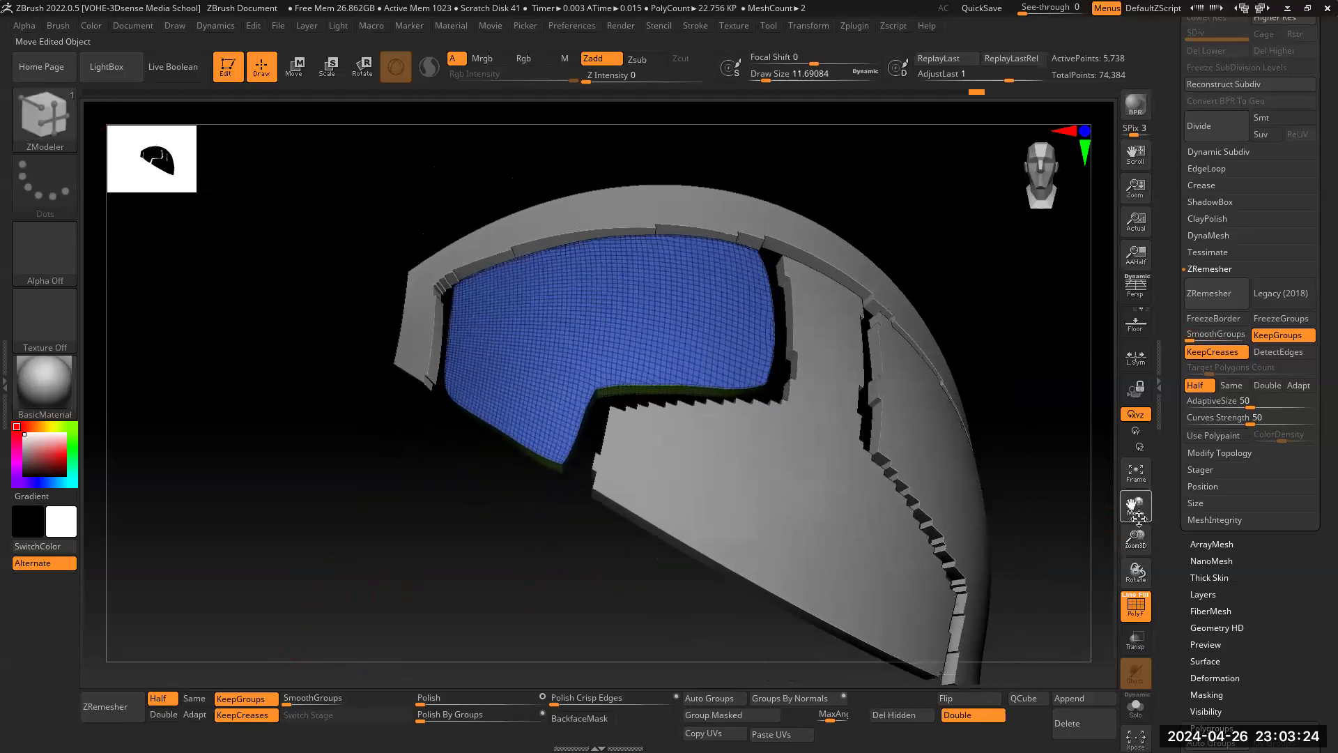
left_click_drag(1066, 465, 1052, 473)
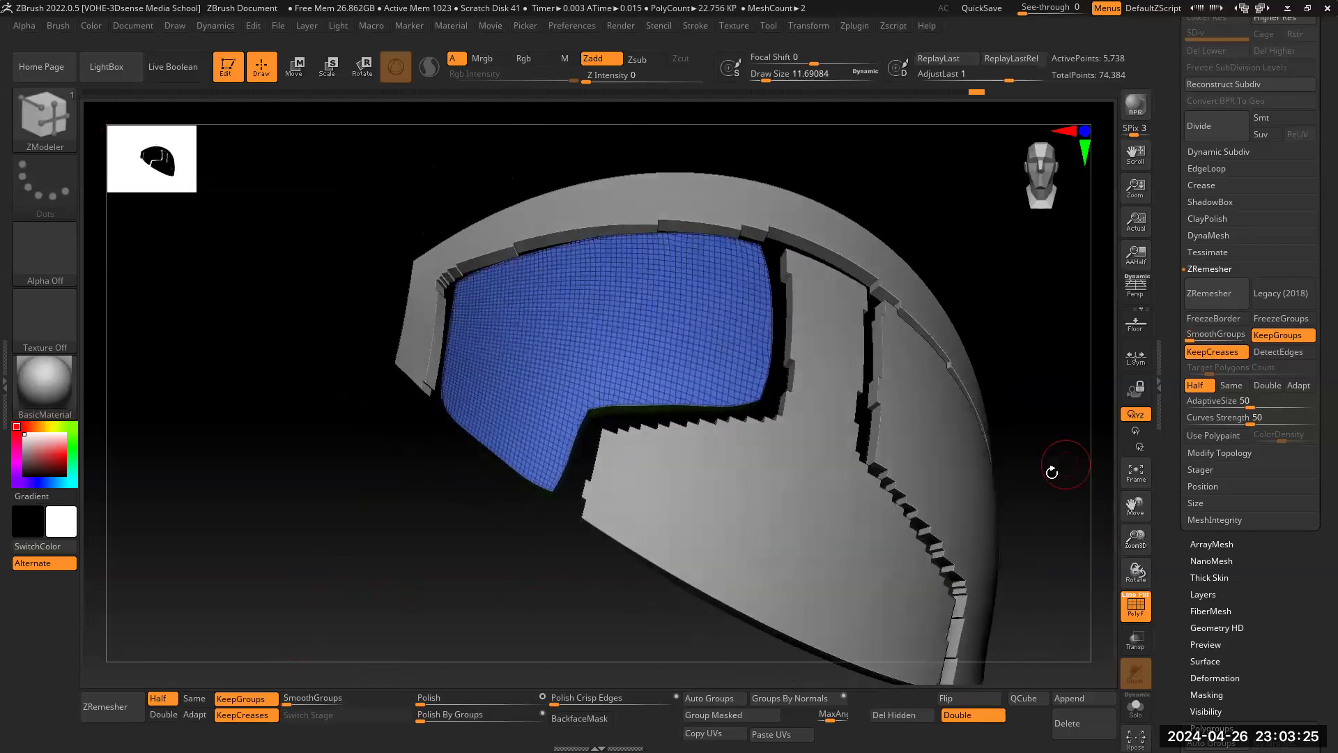
Step: Run ZRemesher twice on the side panel to reduce its polygons and inspect the new topology
left_click(108, 710)
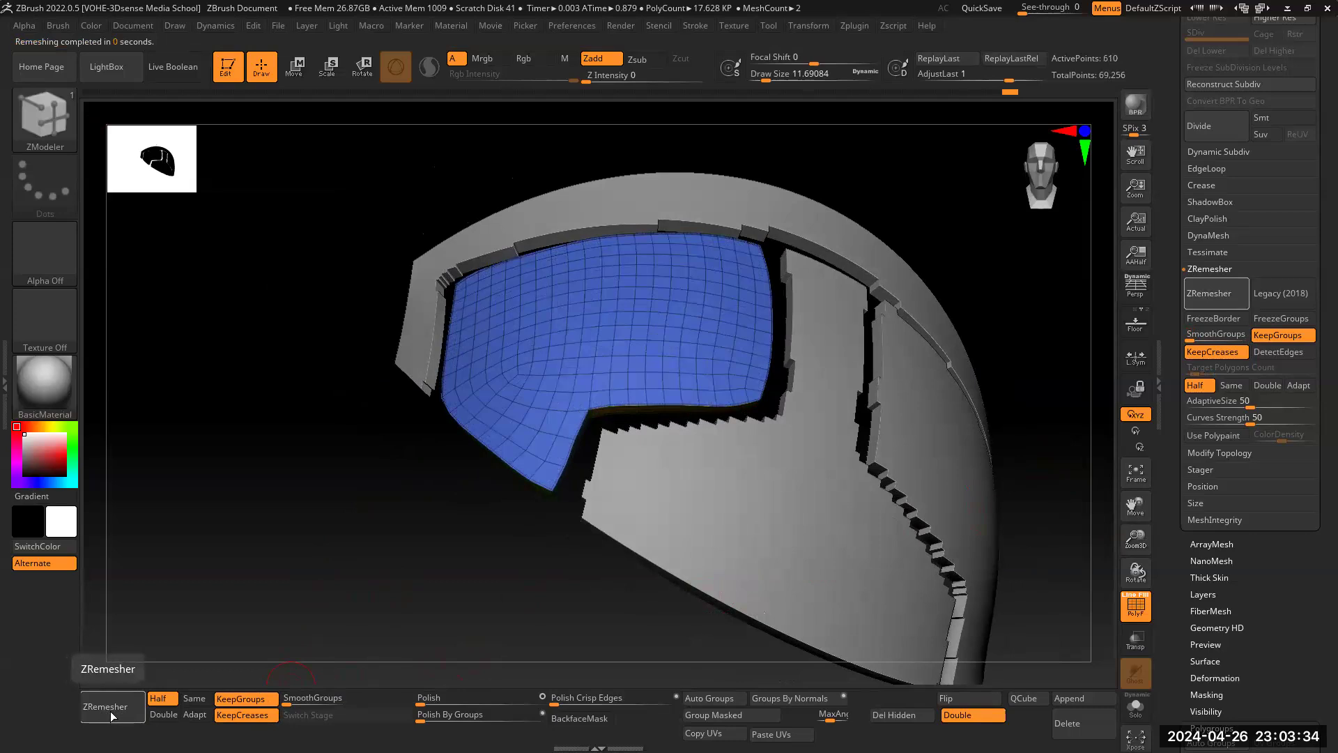
left_click(108, 718)
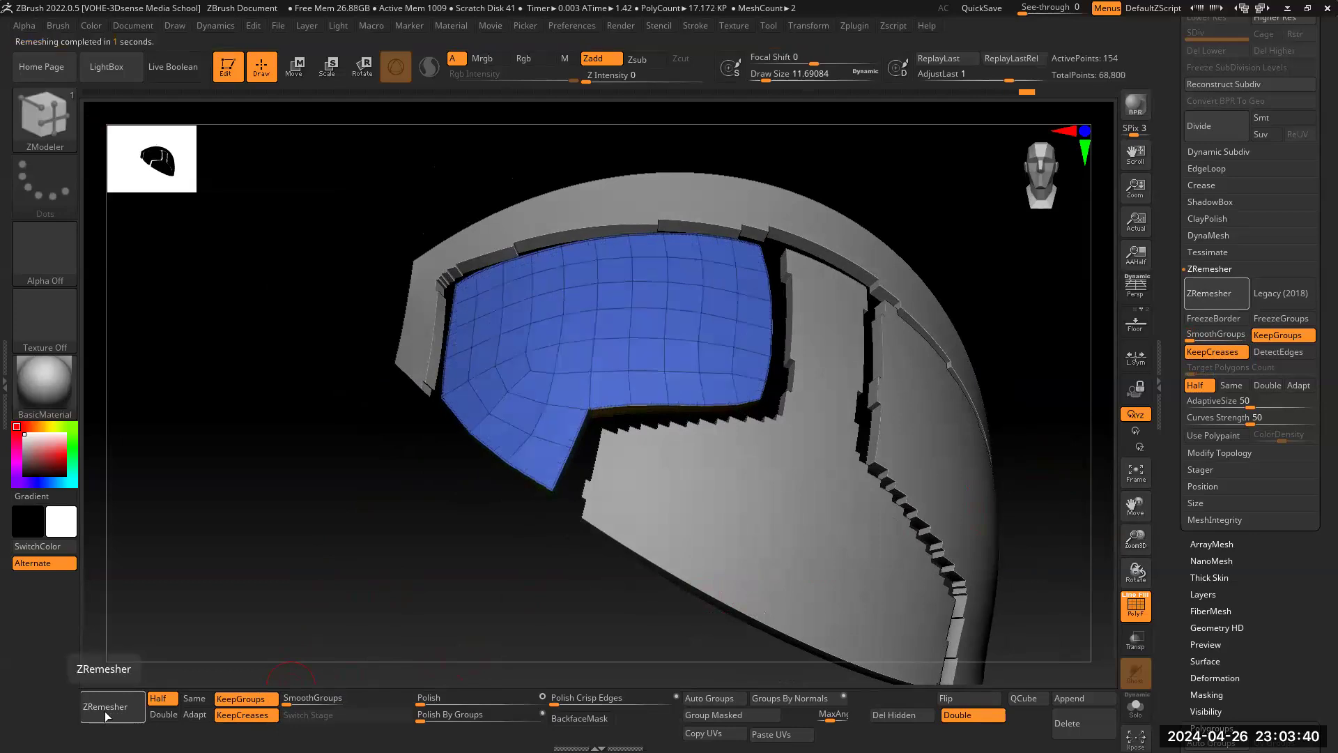
left_click_drag(351, 517, 401, 556)
left_click_drag(1003, 392, 993, 338)
left_click_drag(456, 550, 450, 596)
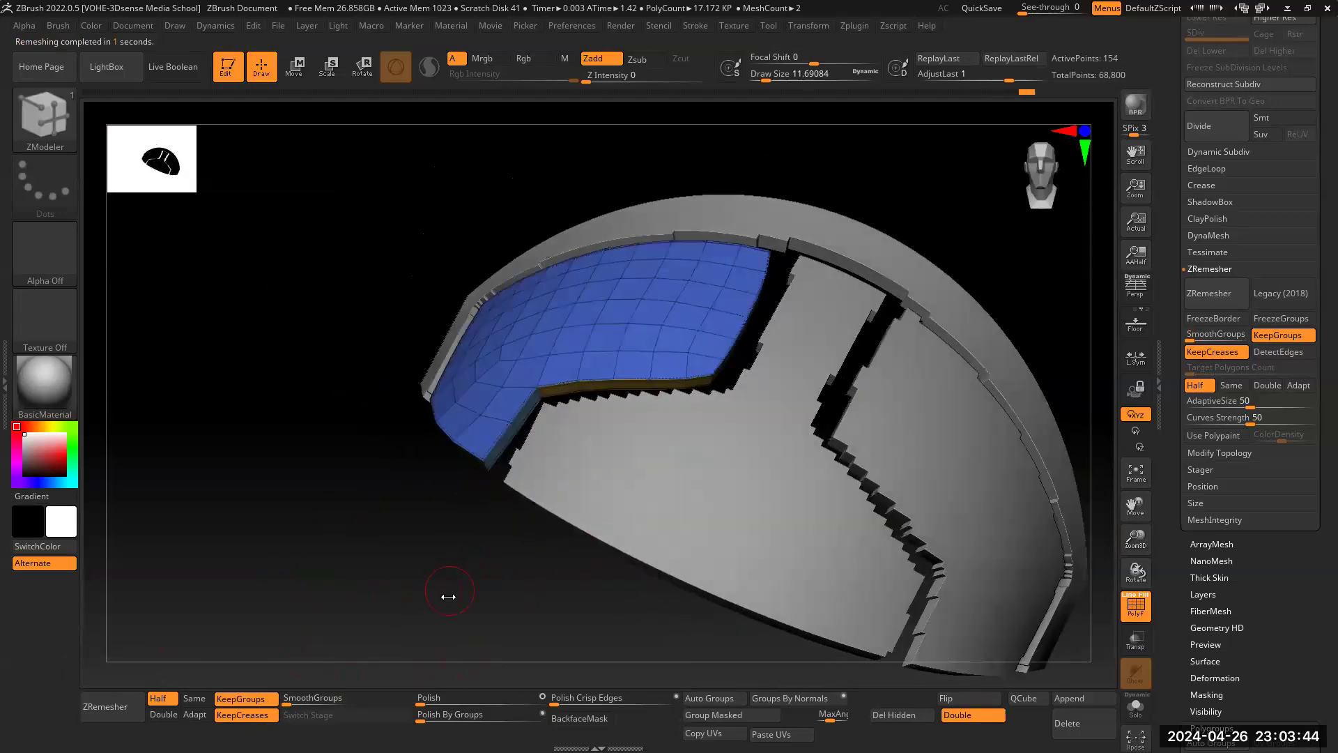
Step: Smooth a stretch of the jagged border on the neighbouring gundam head 7_2 subtool, and make the side panel the active subtool again
left_click_drag(565, 697, 567, 699)
left_click_drag(458, 590, 538, 562)
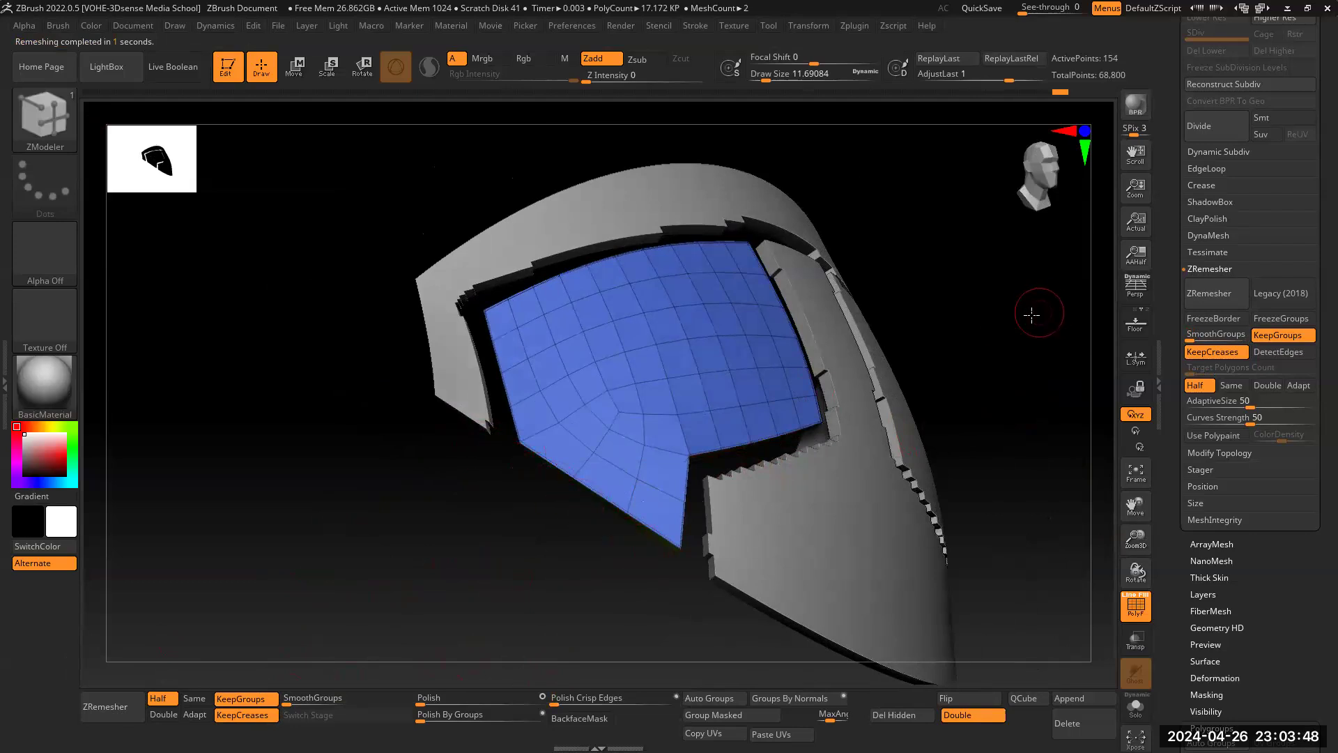
left_click_drag(1032, 315, 801, 338)
left_click_drag(397, 537, 432, 481)
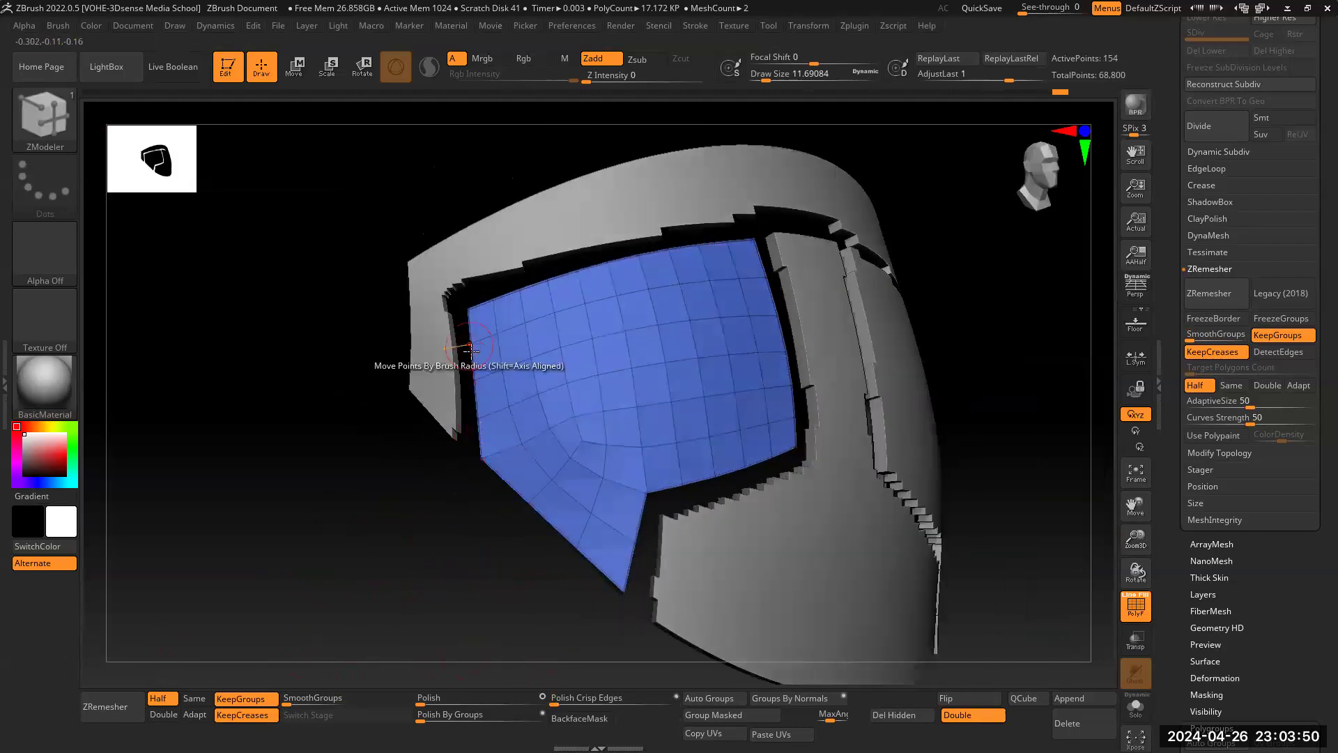
left_click_drag(1119, 382, 963, 440)
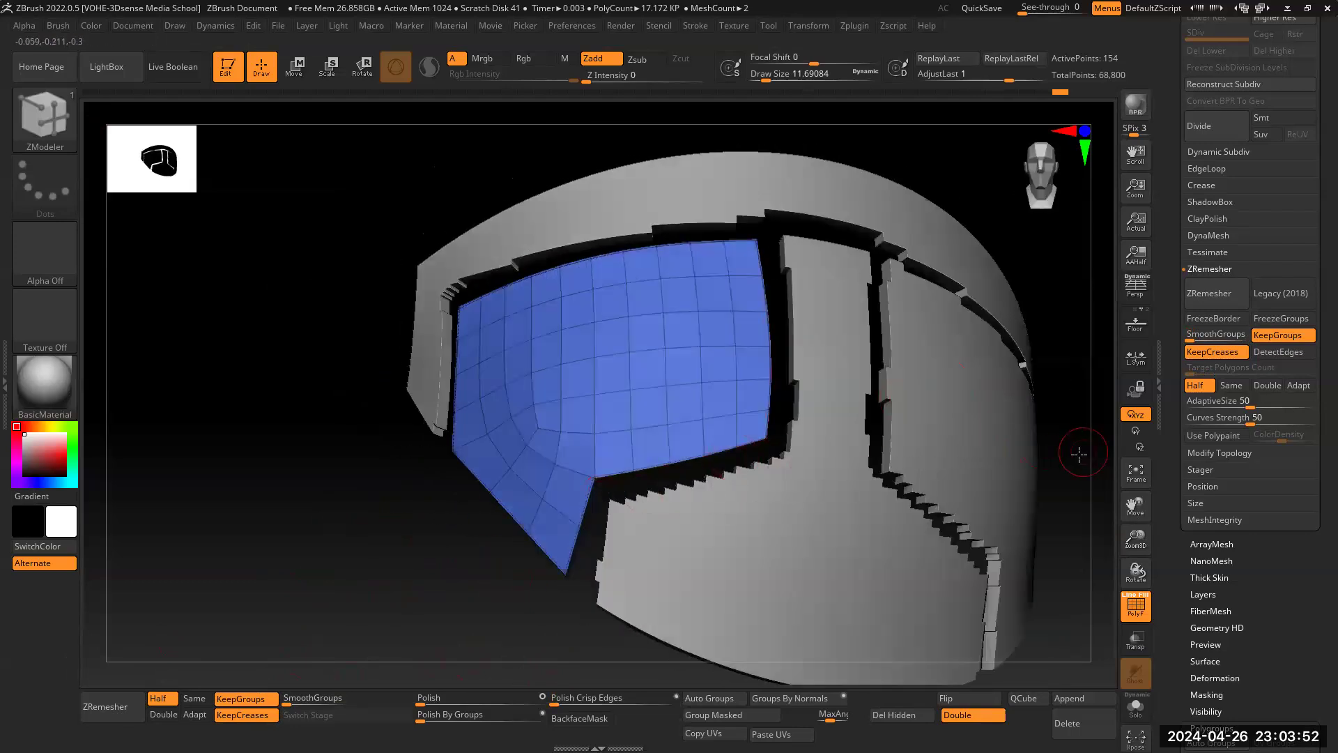
left_click_drag(1079, 454, 922, 492)
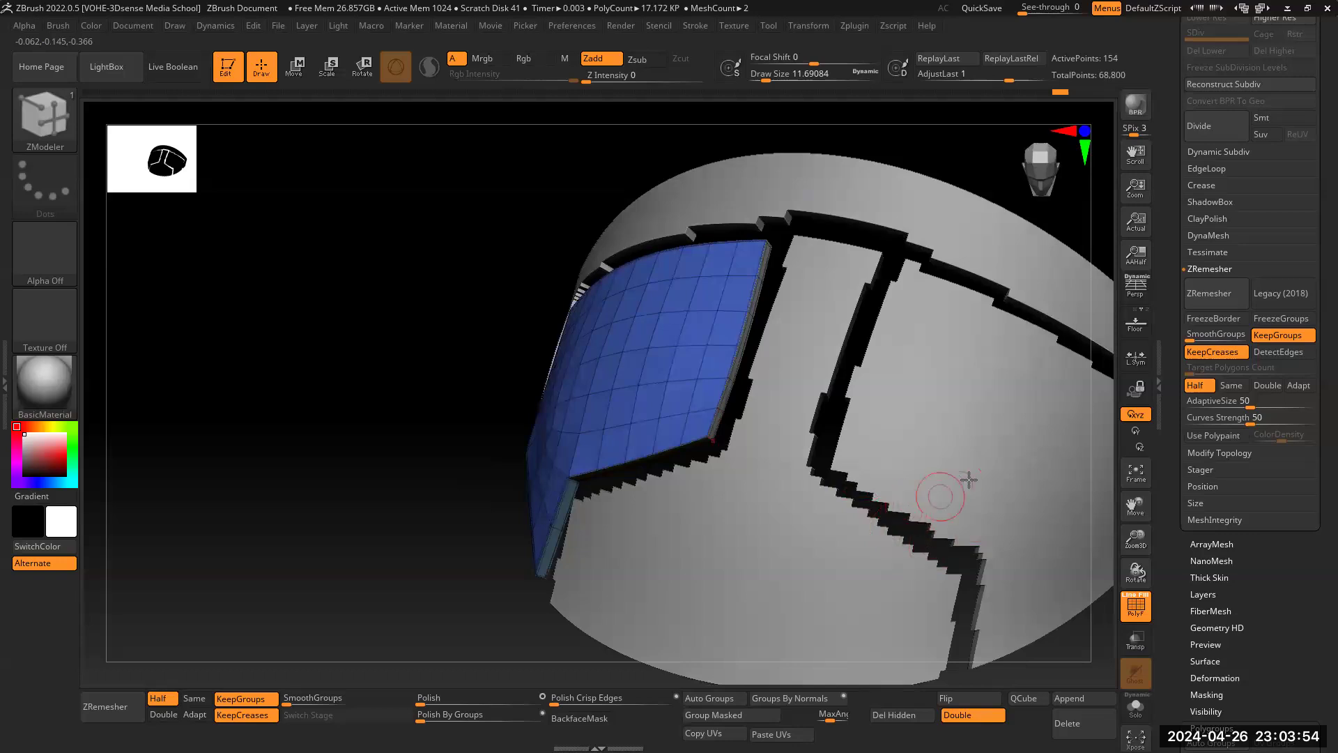
left_click(896, 488, "alt")
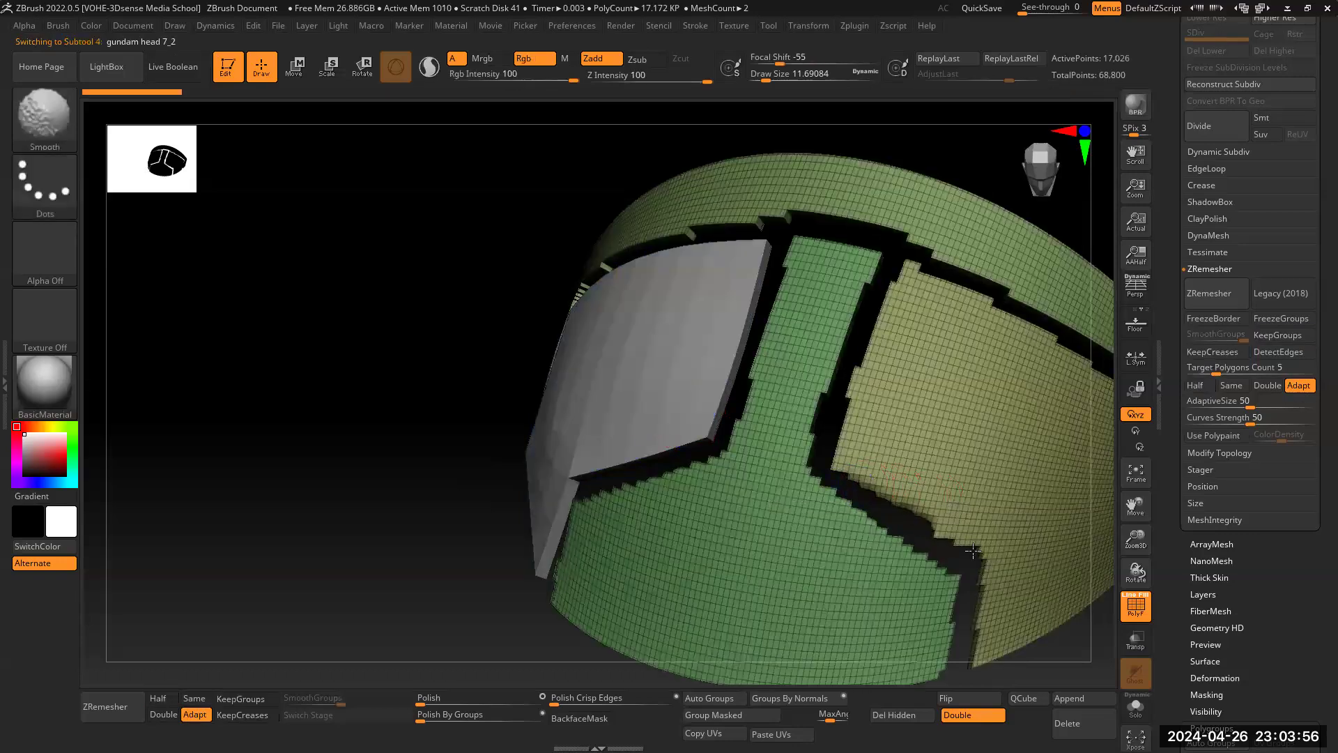
left_click_drag(901, 499, 974, 556, "shift")
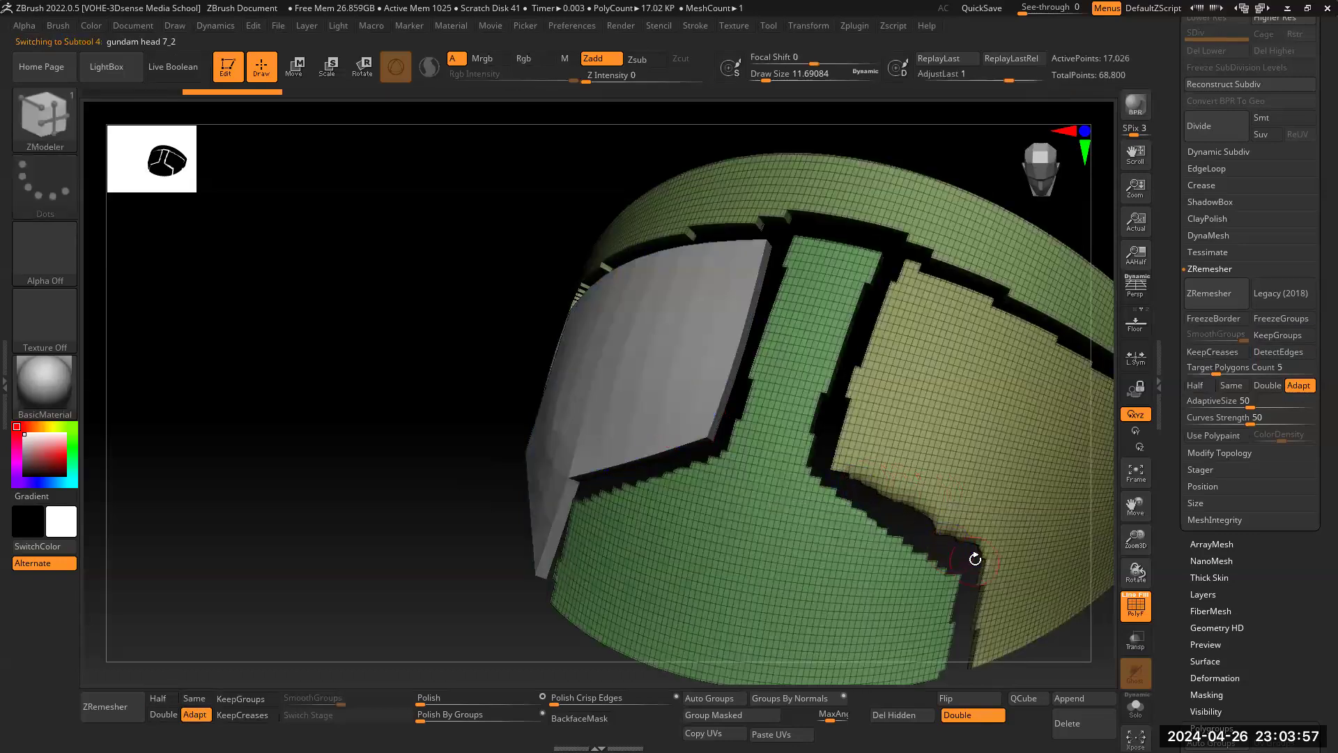
left_click(628, 397, "alt")
Step: Run ZRemesher once more on the side panel at Half to reduce its polygons further
left_click_drag(458, 378, 488, 578)
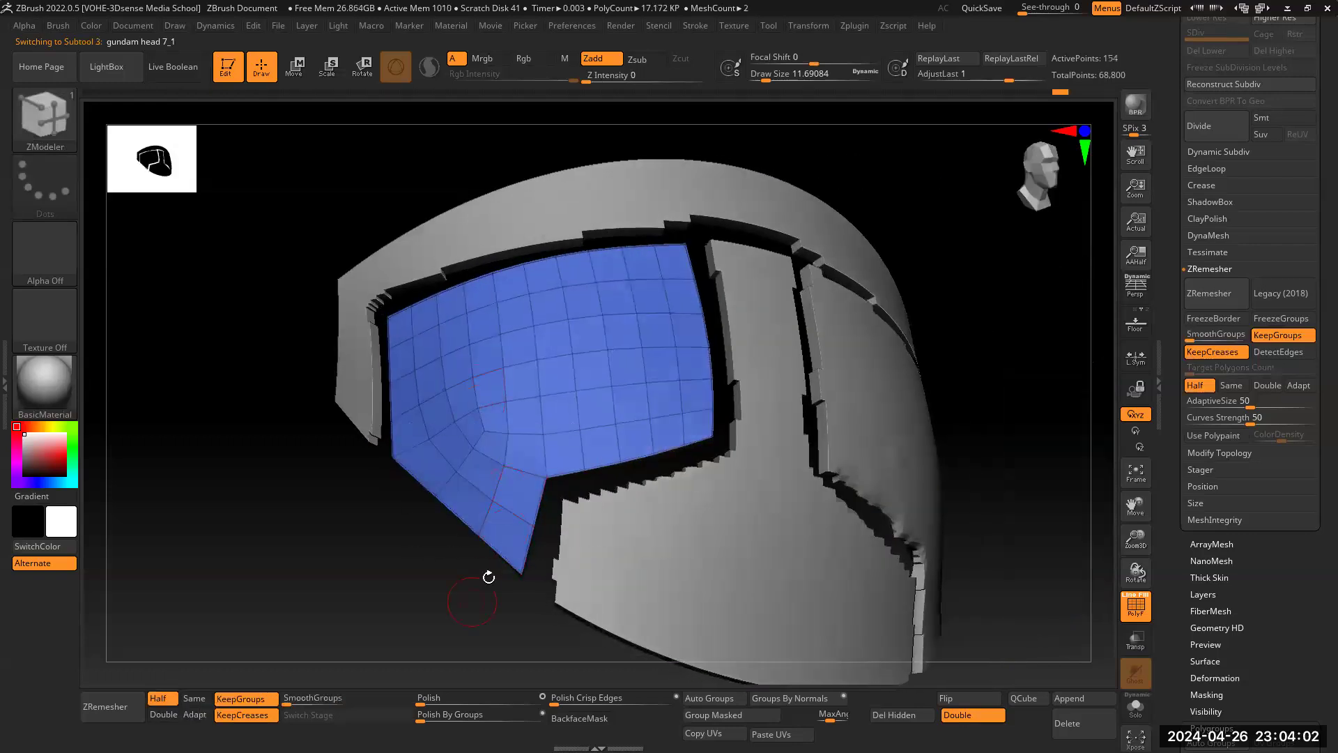
left_click(106, 707)
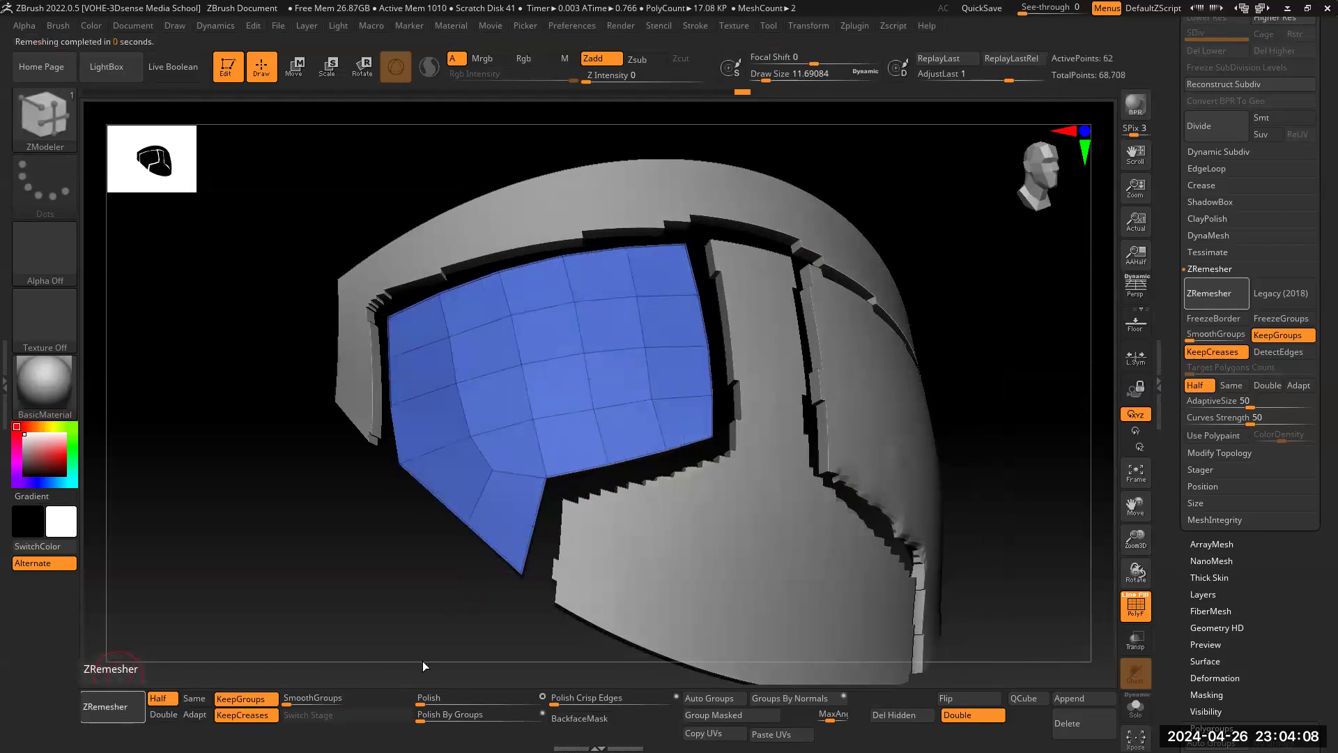
left_click_drag(1141, 534, 1006, 527)
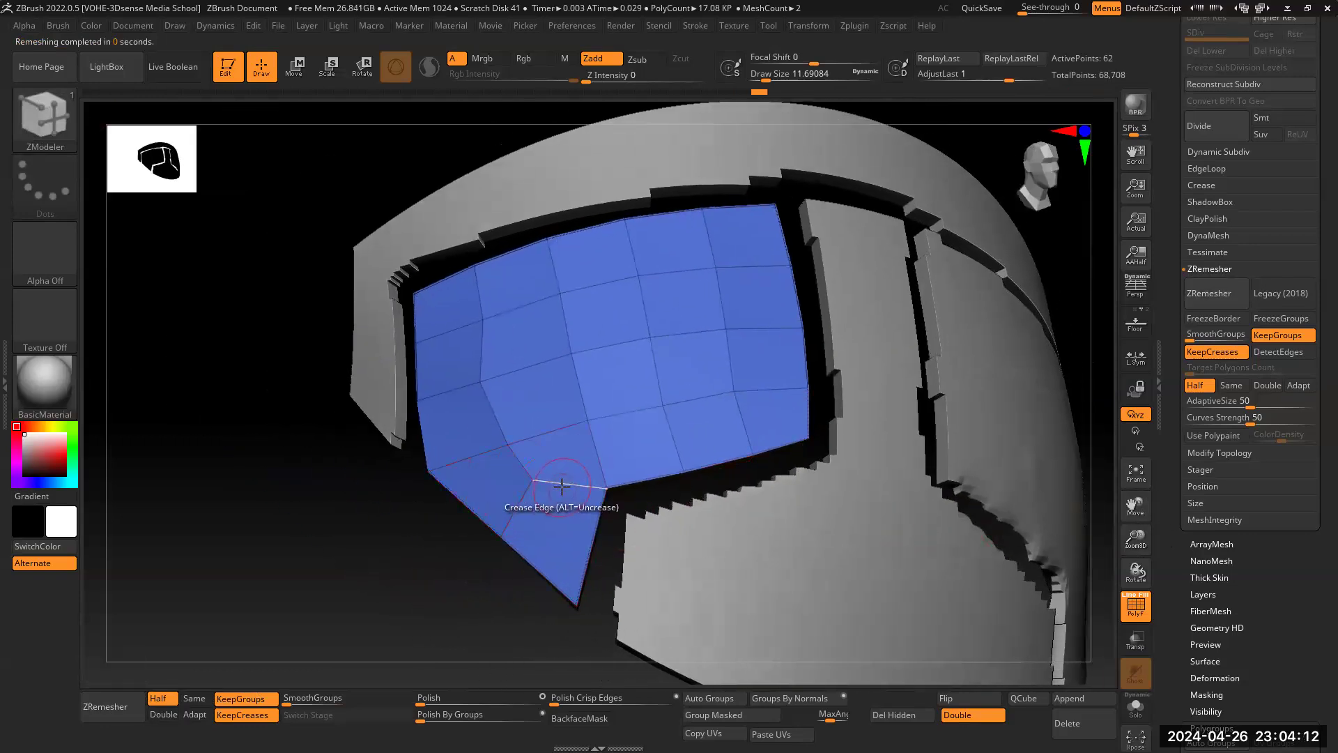
Step: Try deleting the edge loop near the panel's pointed corner with ZModeler's Delete action targeting EdgeLoop Partial, and undo the deletion
key("space")
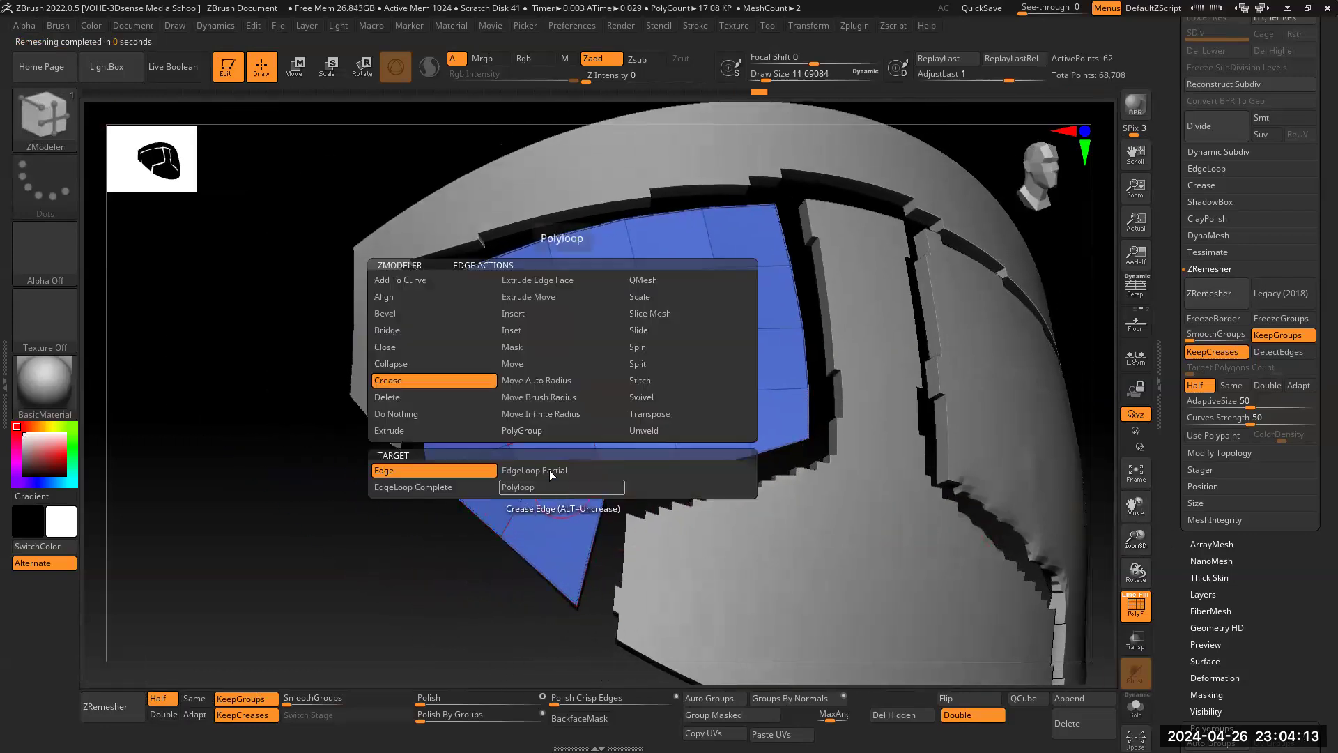
left_click(400, 400)
left_click(645, 471)
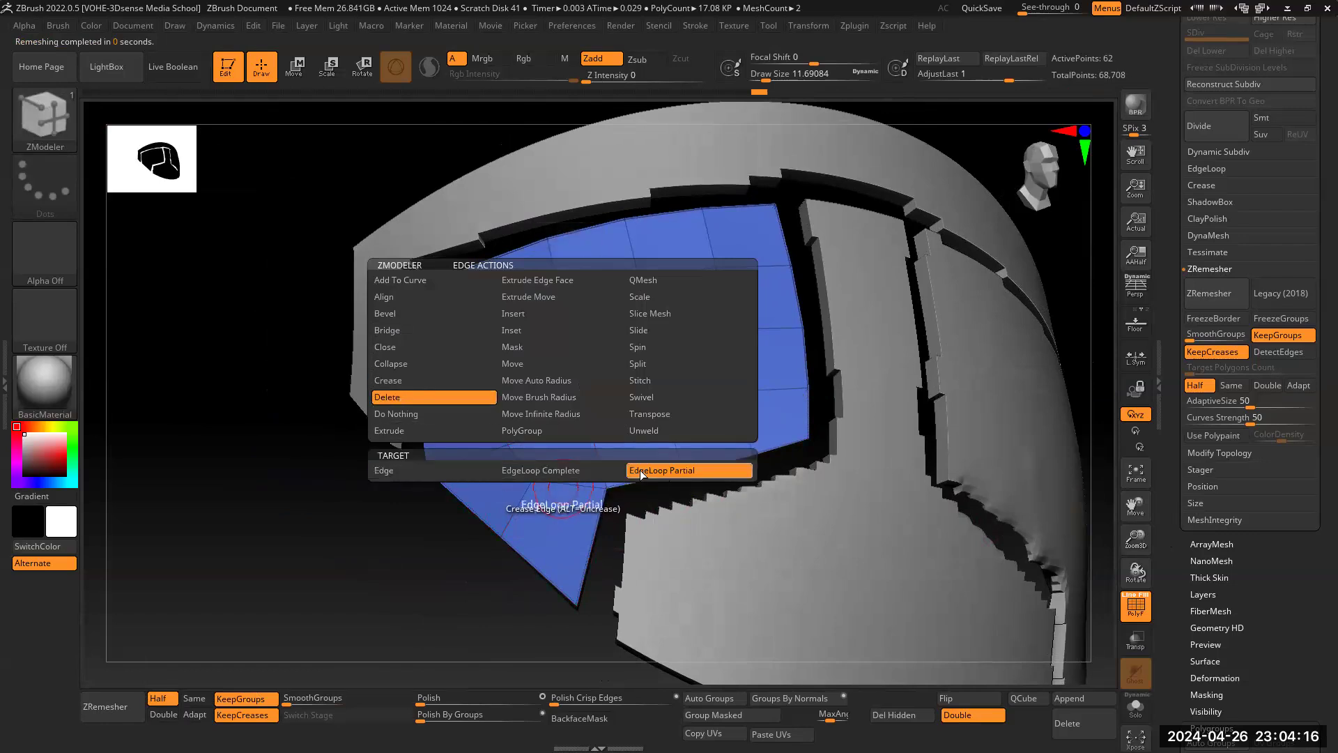
left_click(505, 443)
left_click_drag(429, 538, 474, 524)
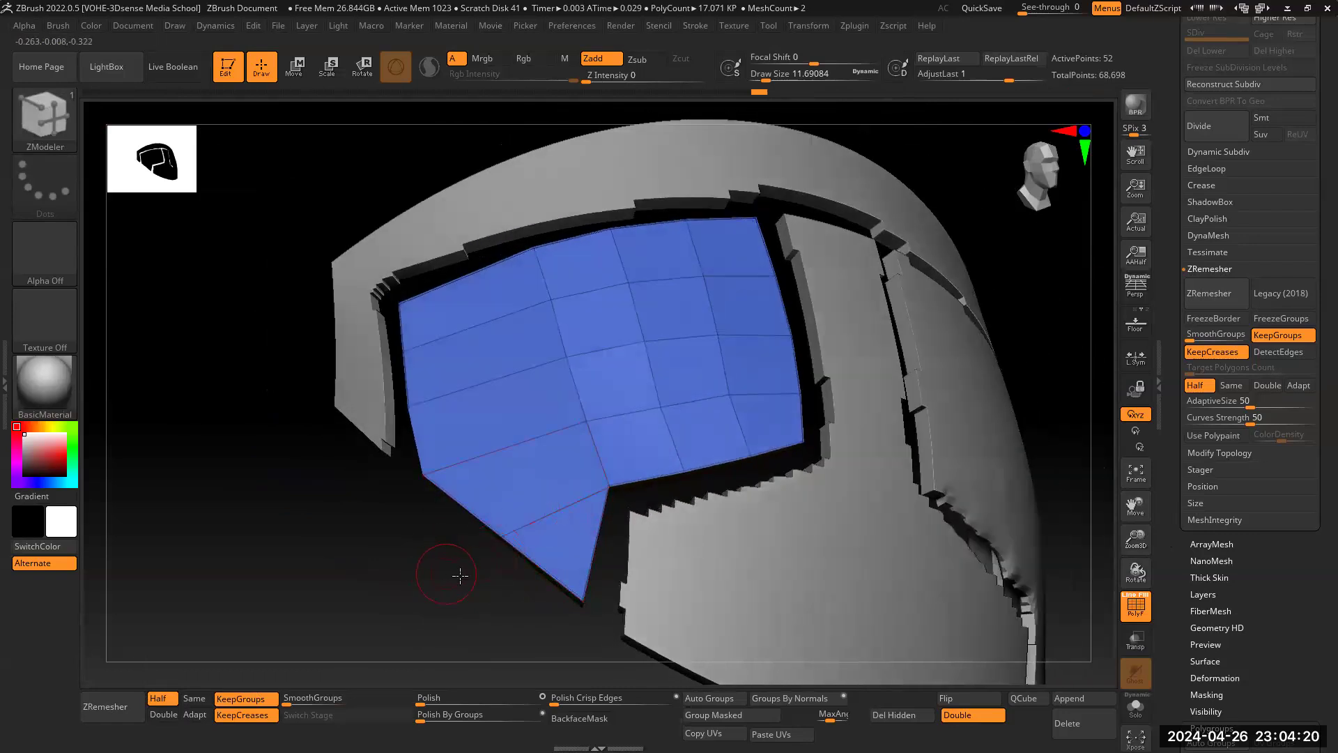
left_click_drag(454, 577, 460, 512)
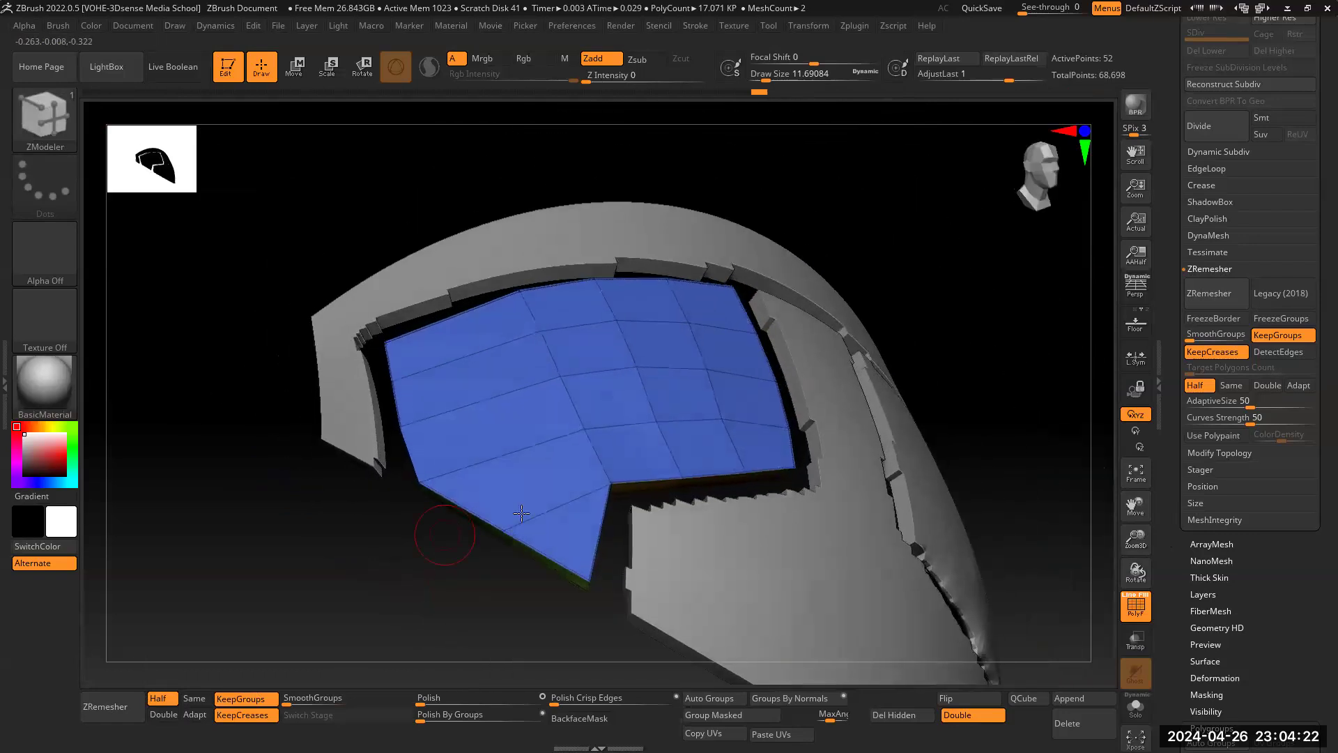
left_click_drag(1040, 375, 1049, 327)
left_click_drag(944, 410, 961, 492)
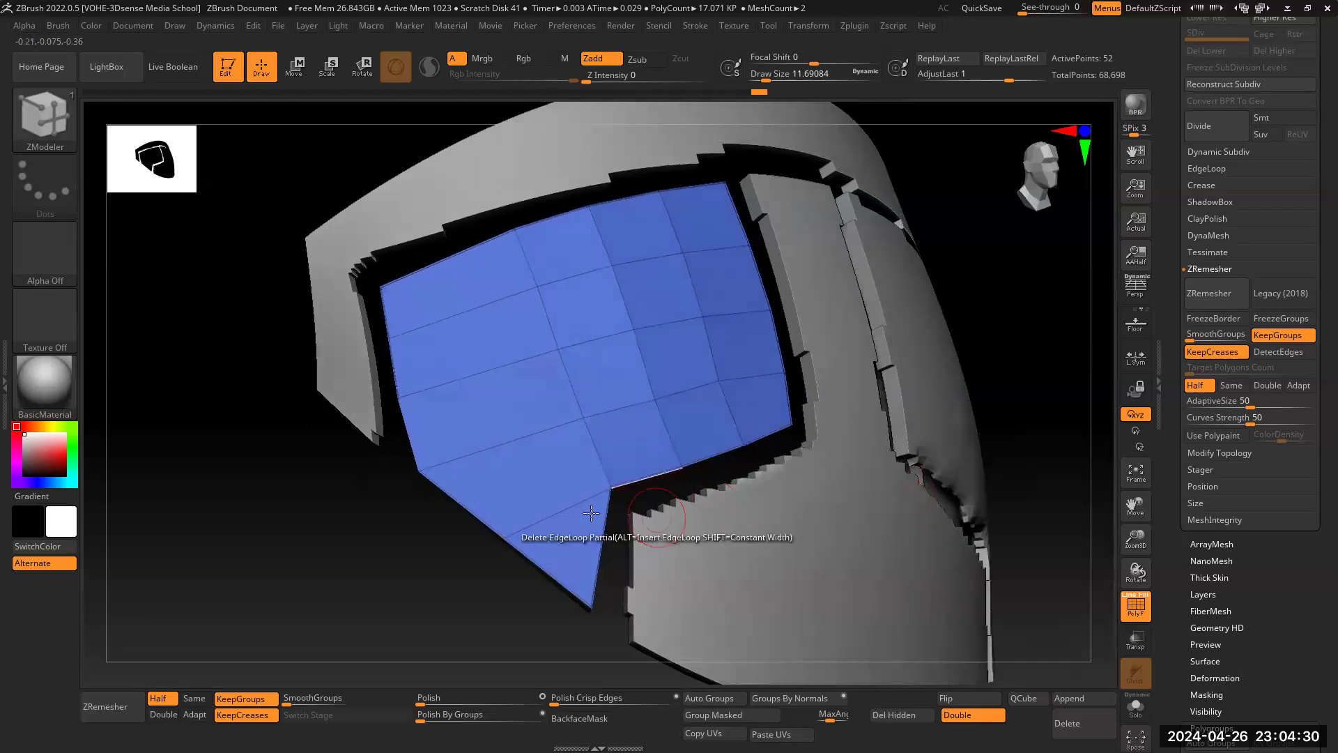
key("ctrl+z")
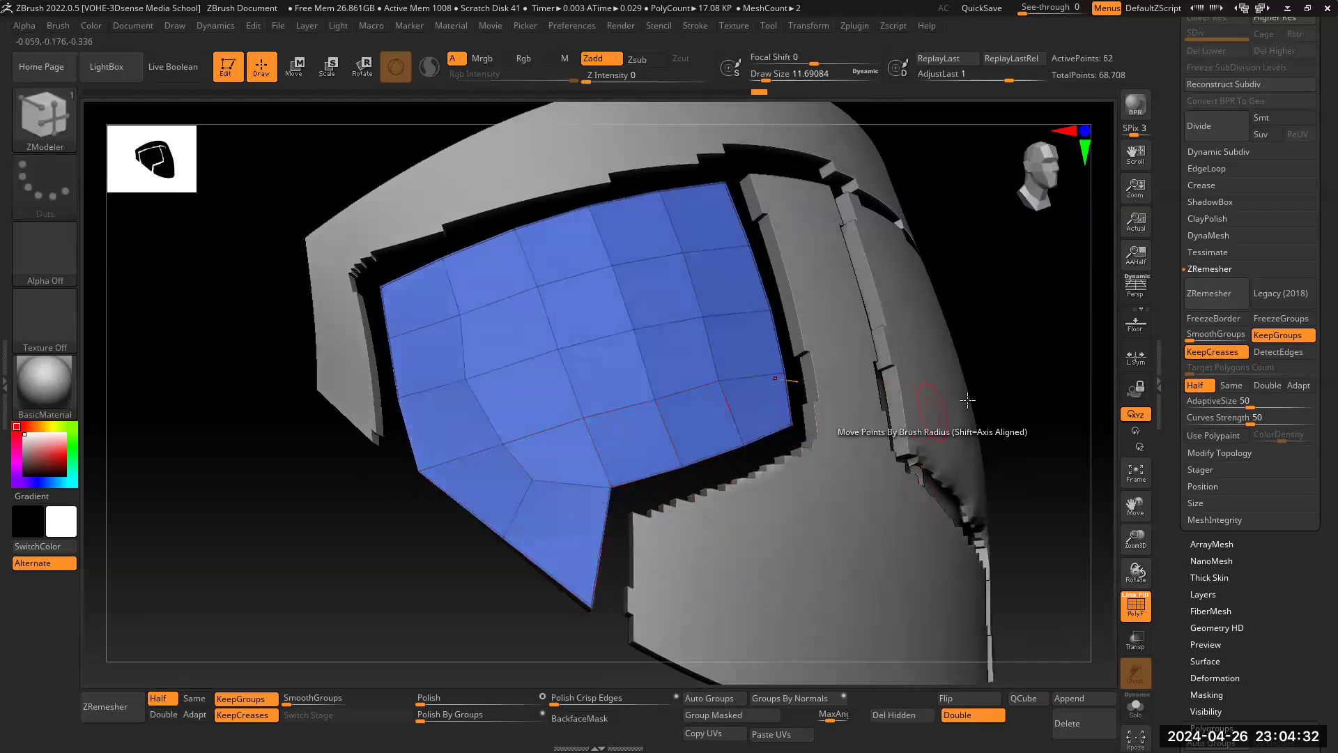
Step: Apply Polish By Groups to the remeshed side panel and inspect its edge thickness
left_click_drag(1031, 382, 1056, 382)
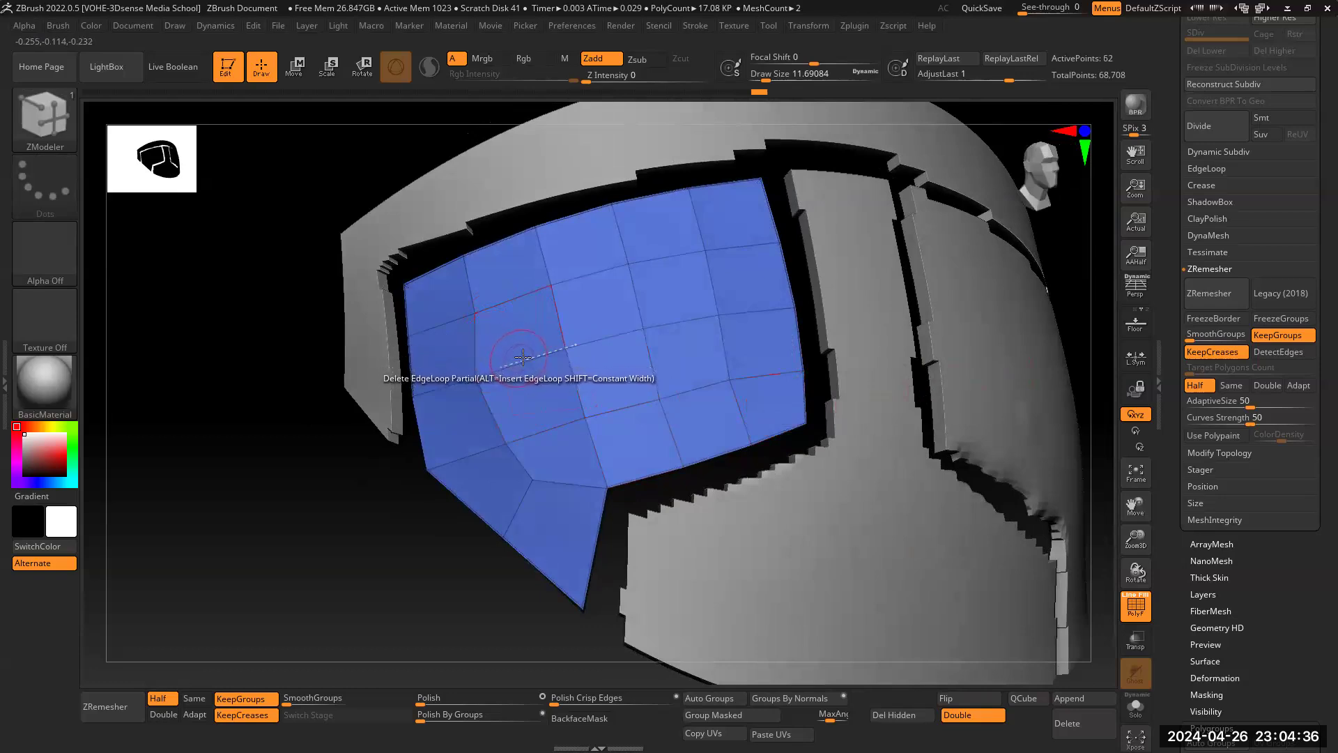
left_click(456, 717)
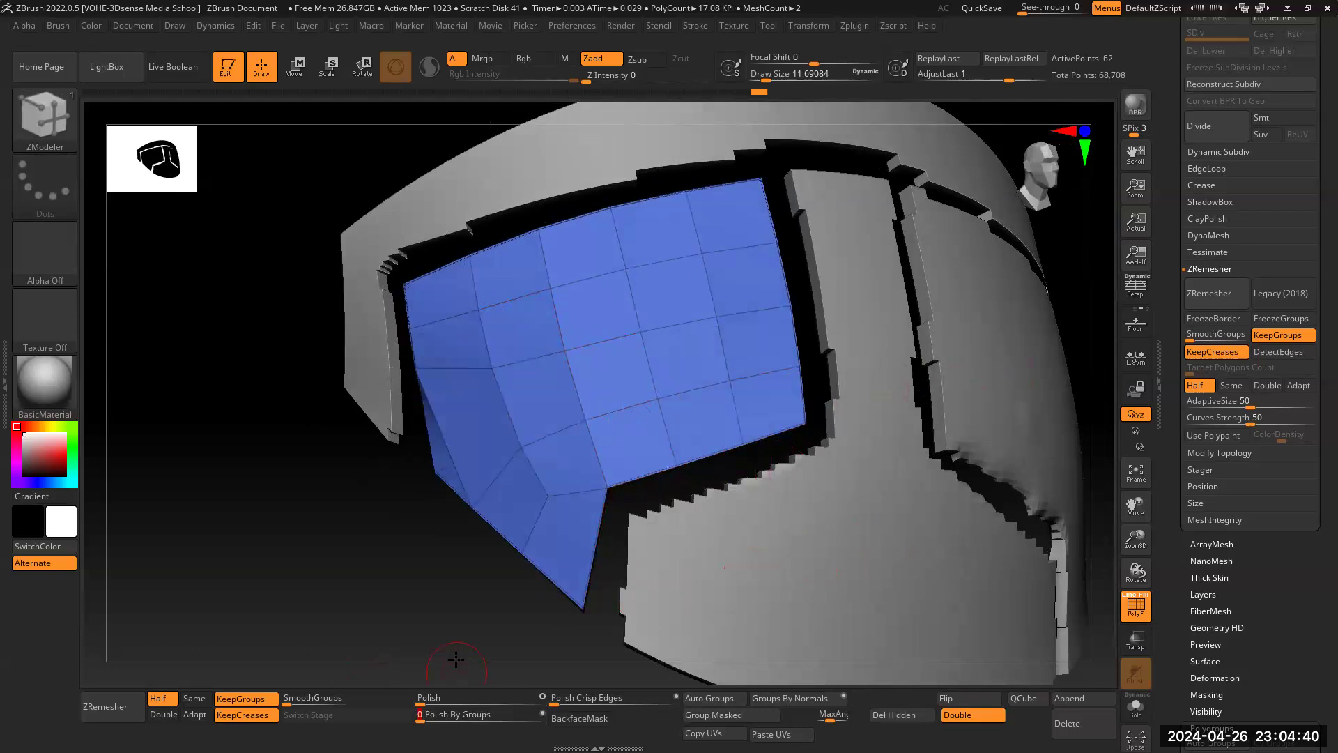
right_click_drag(438, 418, 815, 470)
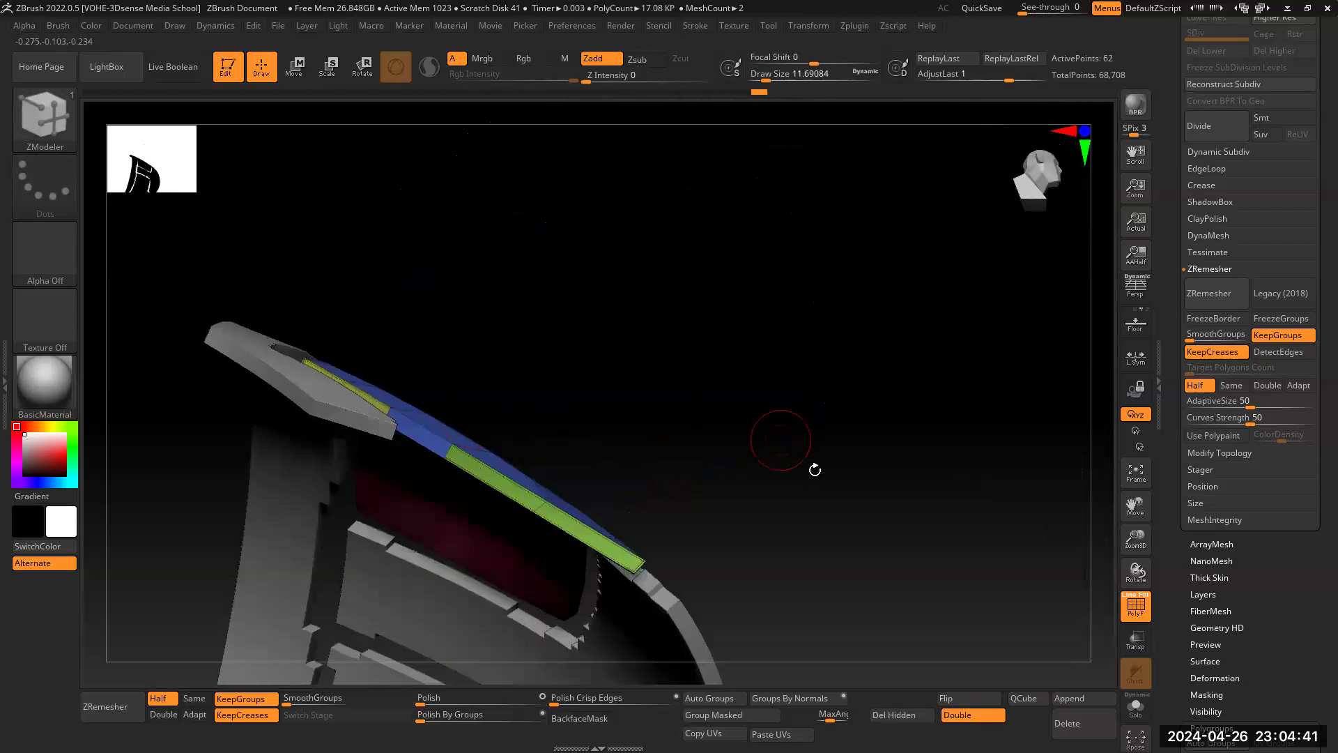
Step: Isolate the side panel and reassign the polygroups of its border strip and main face using the Polygroup Island target
left_click(1136, 706)
left_click_drag(1022, 555, 836, 420)
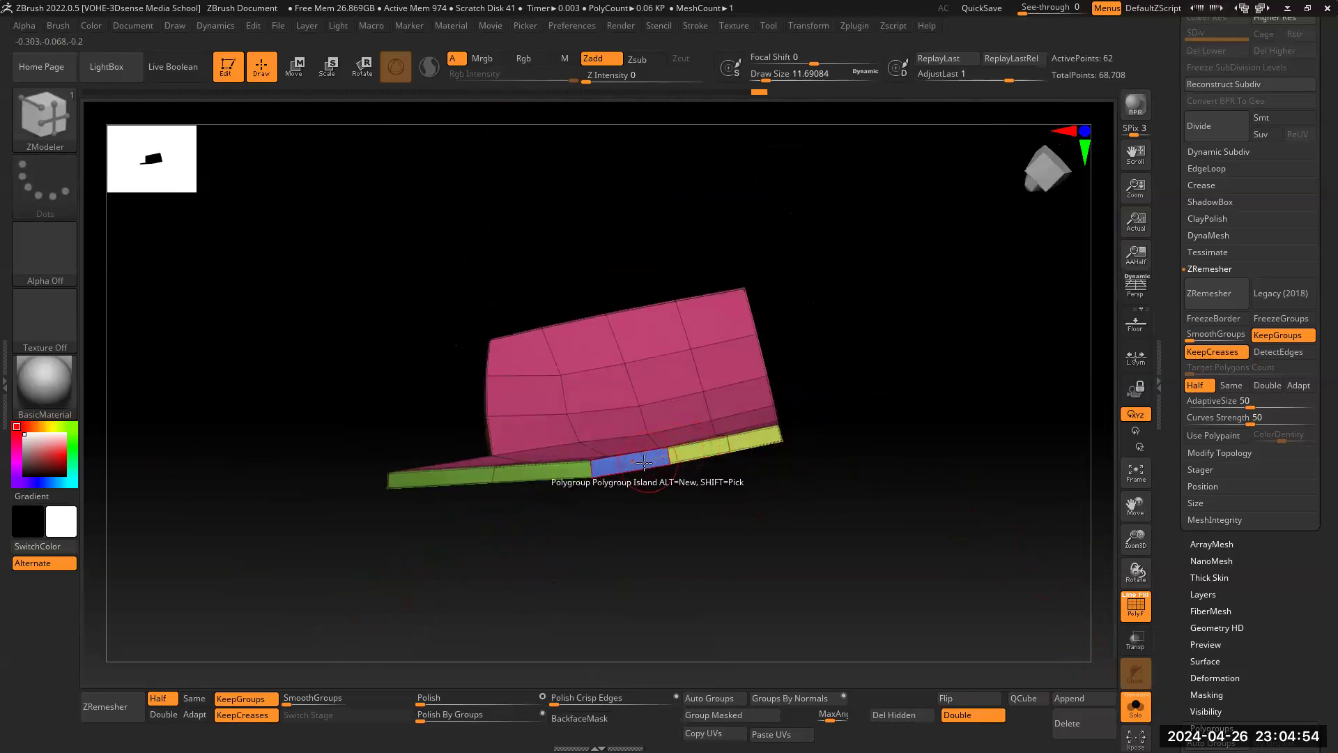
left_click(688, 453)
left_click_drag(857, 382, 909, 351)
left_click_drag(1135, 506, 1132, 287)
left_click(716, 371)
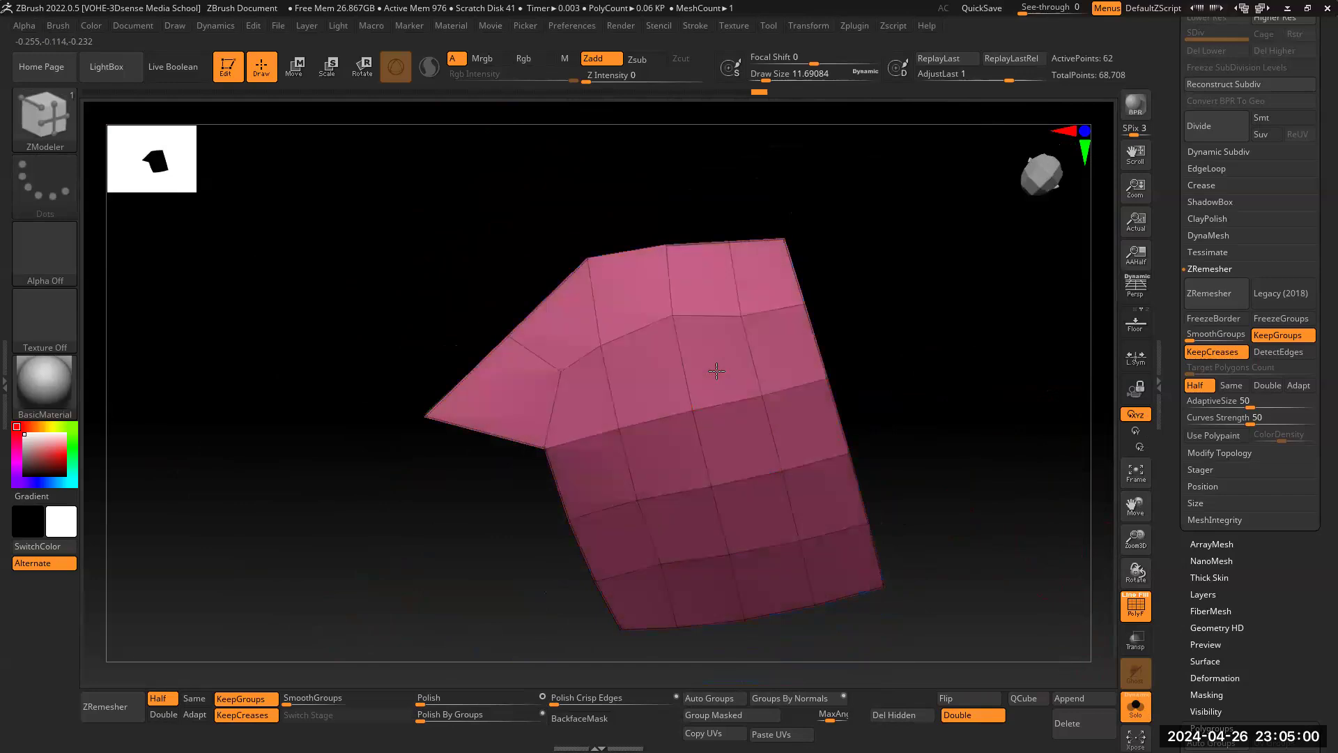
Step: Set ZModeler's PolyGroup target to A Single Poly and regroup the panel's thin edge strip
left_click_drag(912, 312, 920, 428)
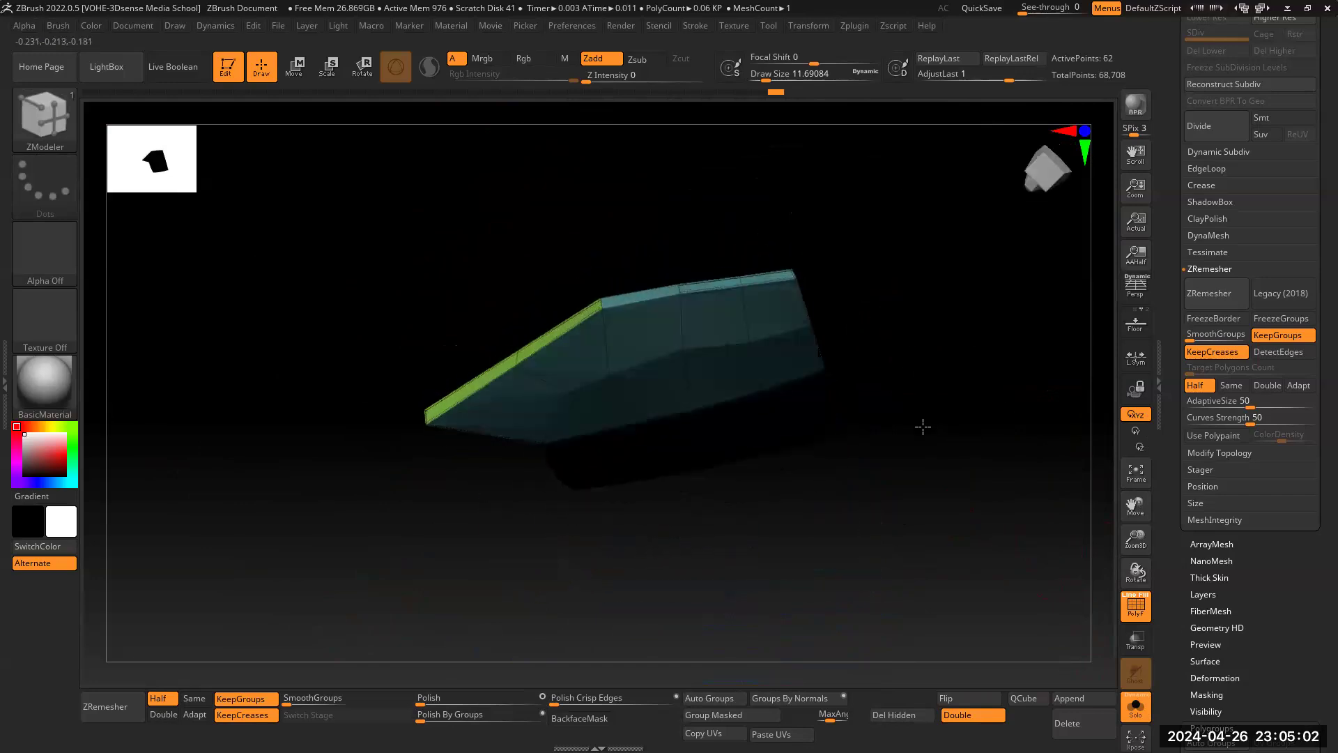
key("space")
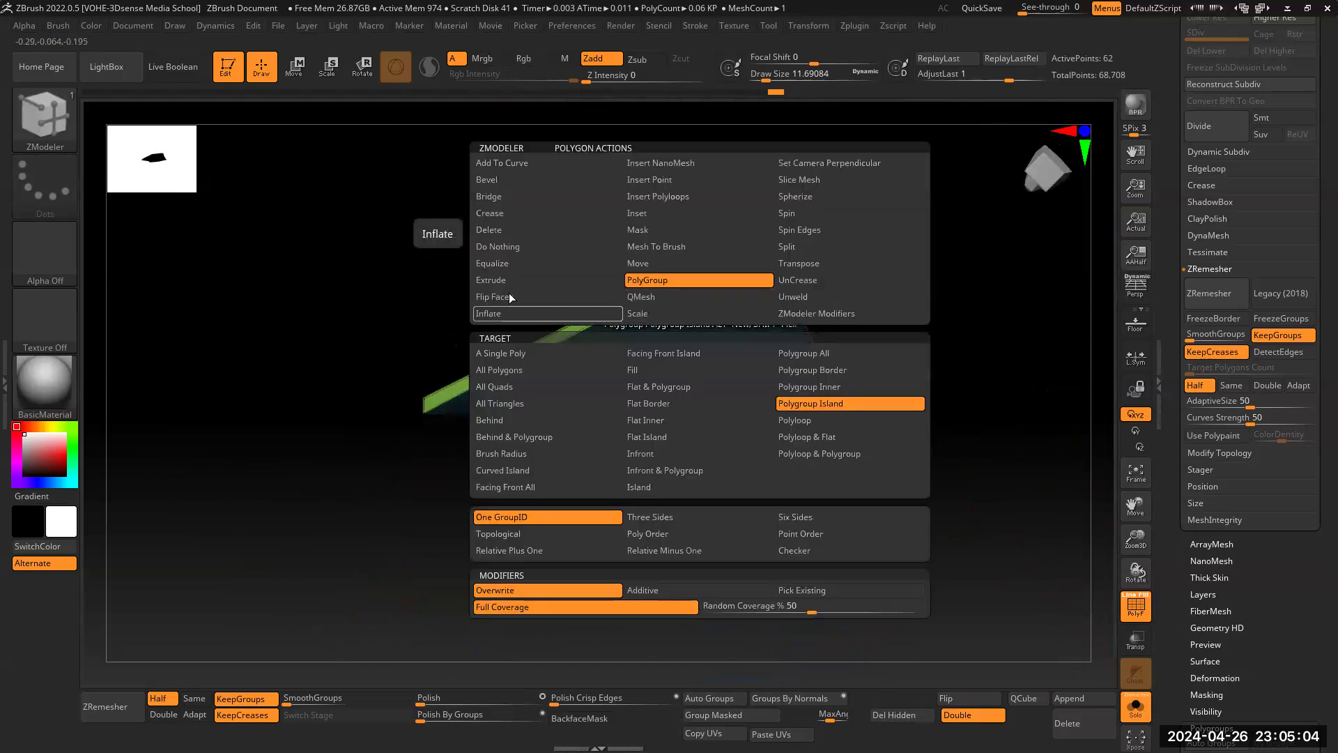
left_click(516, 355)
left_click(701, 304)
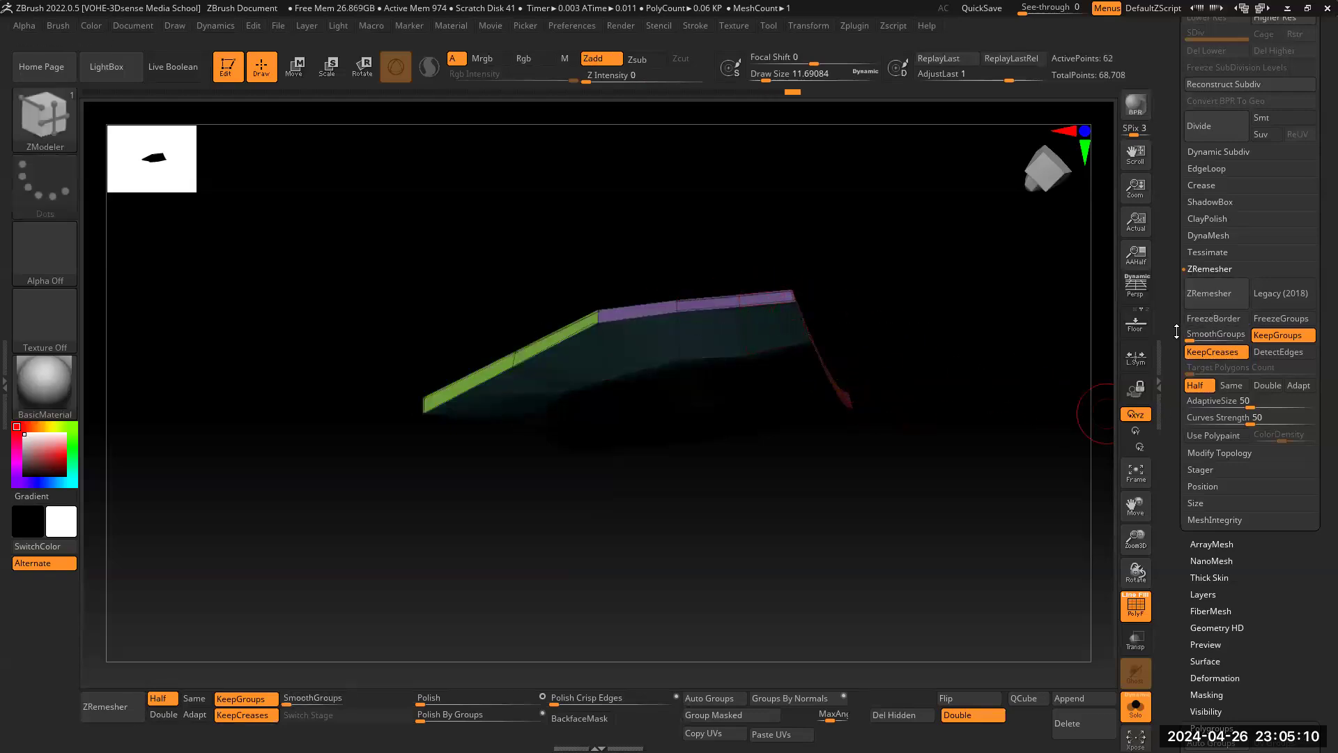
Step: Open the Crease settings within the panel's Geometry options
left_click_drag(1177, 331, 1181, 408)
scroll(1176, 276, "up", 10)
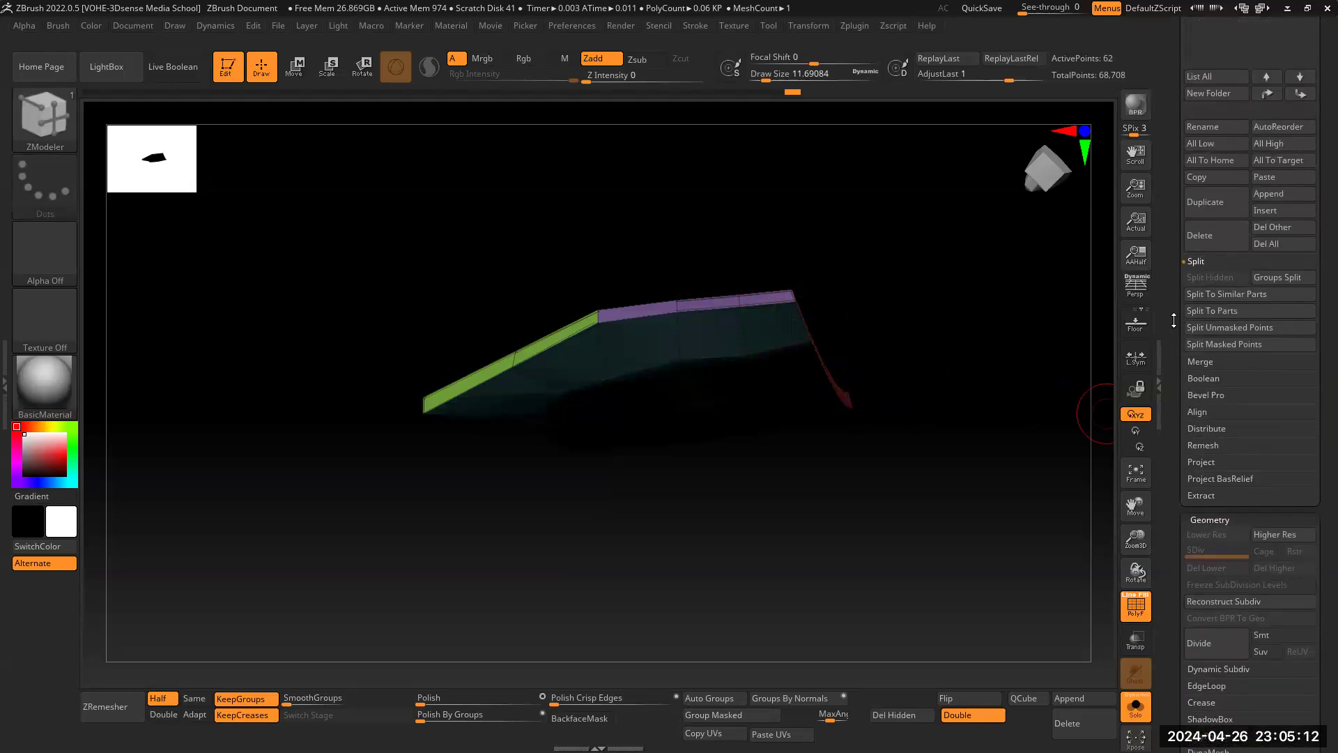
scroll(1166, 277, "down", 5)
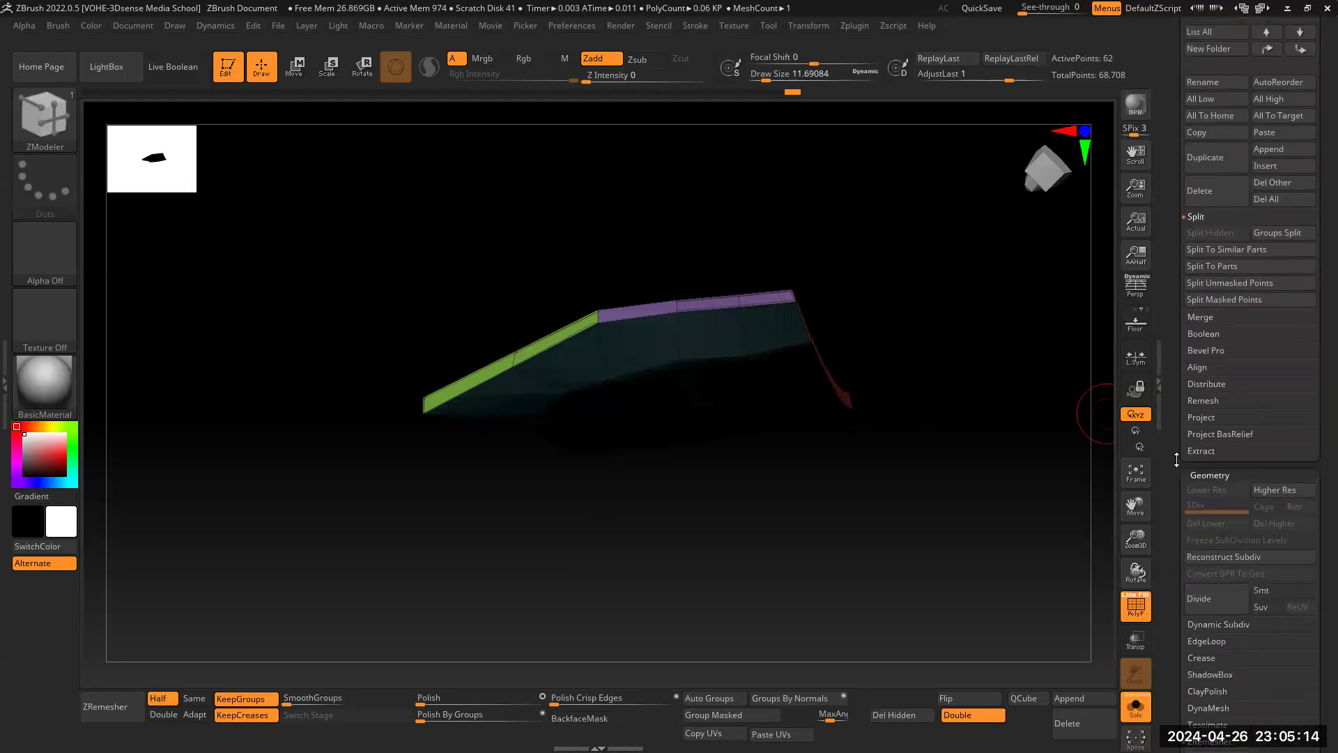
left_click_drag(1176, 460, 1176, 341)
left_click_drag(1171, 494, 1176, 525)
left_click_drag(1173, 387, 1173, 404)
left_click(1202, 391)
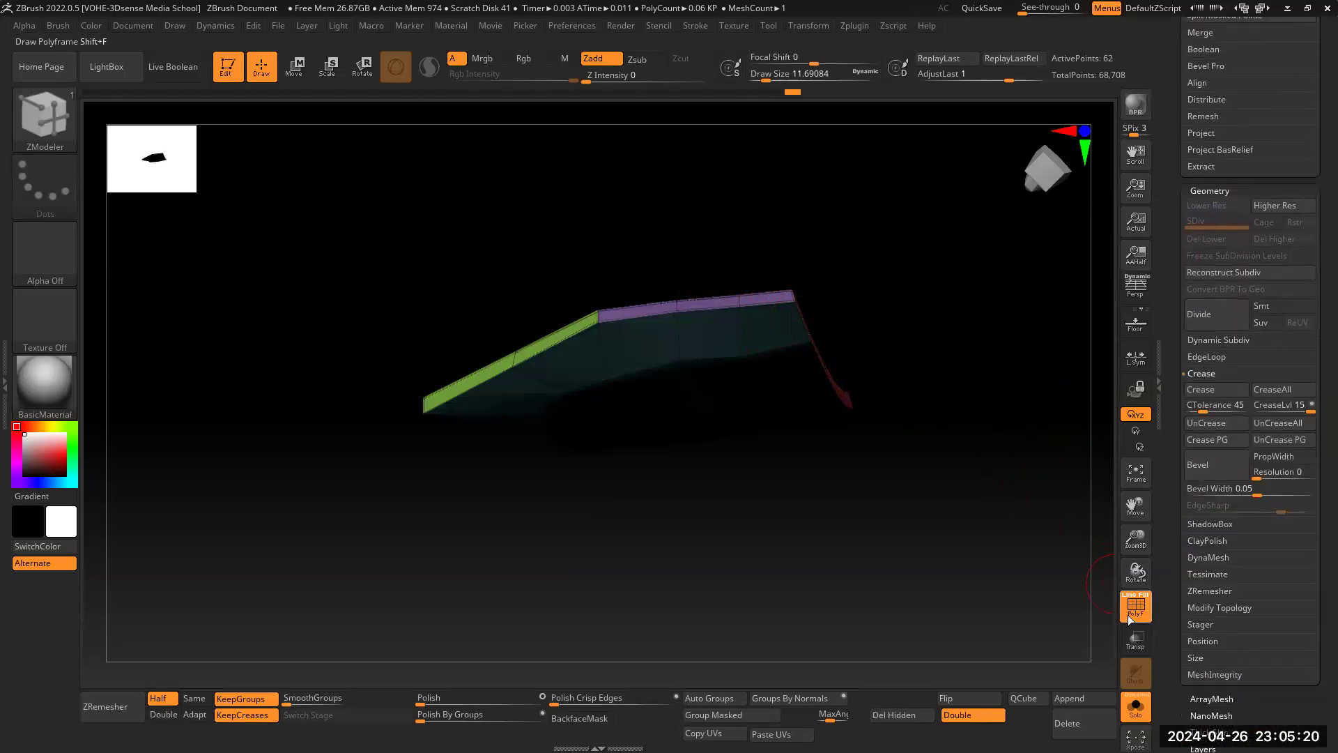
Step: Show the other helmet parts again and divide the side panel twice to reach subdivision level 3
left_click(1135, 708)
left_click_drag(941, 453, 989, 483)
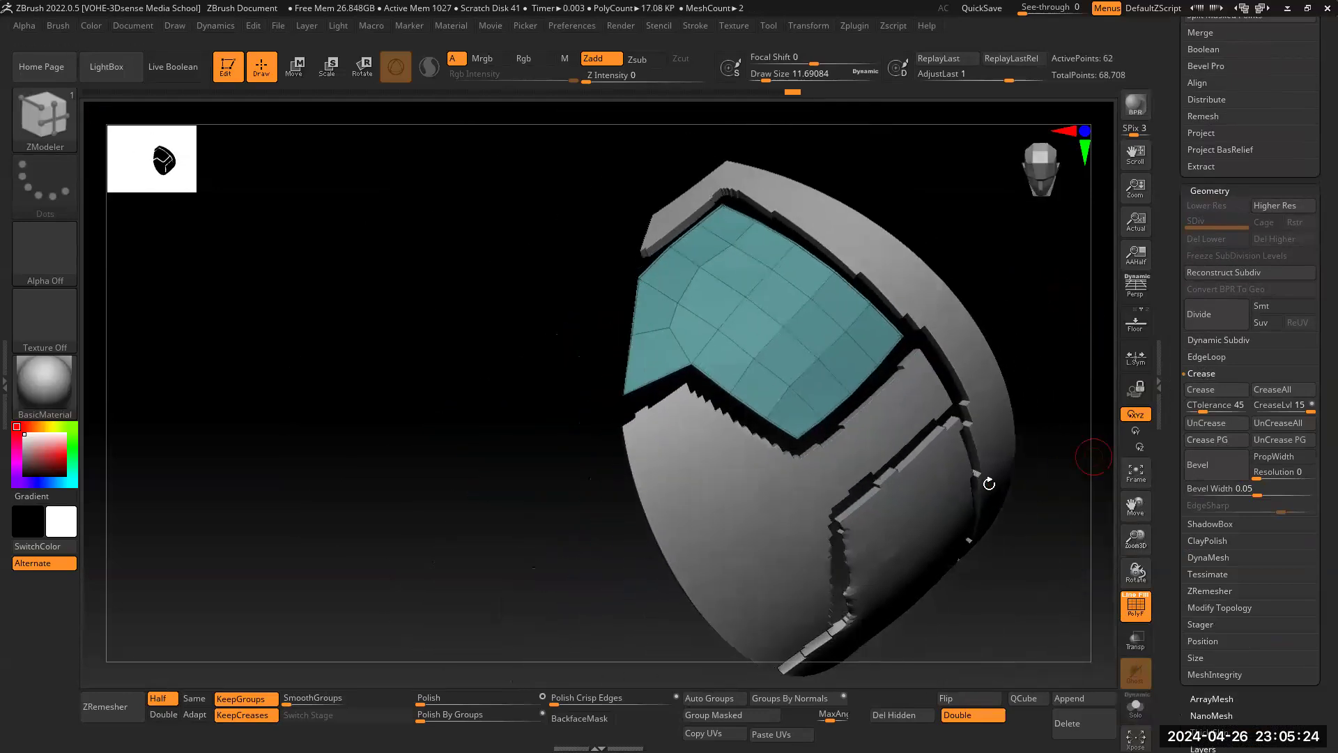
left_click_drag(523, 502, 537, 520)
left_click_drag(1016, 612, 1019, 538)
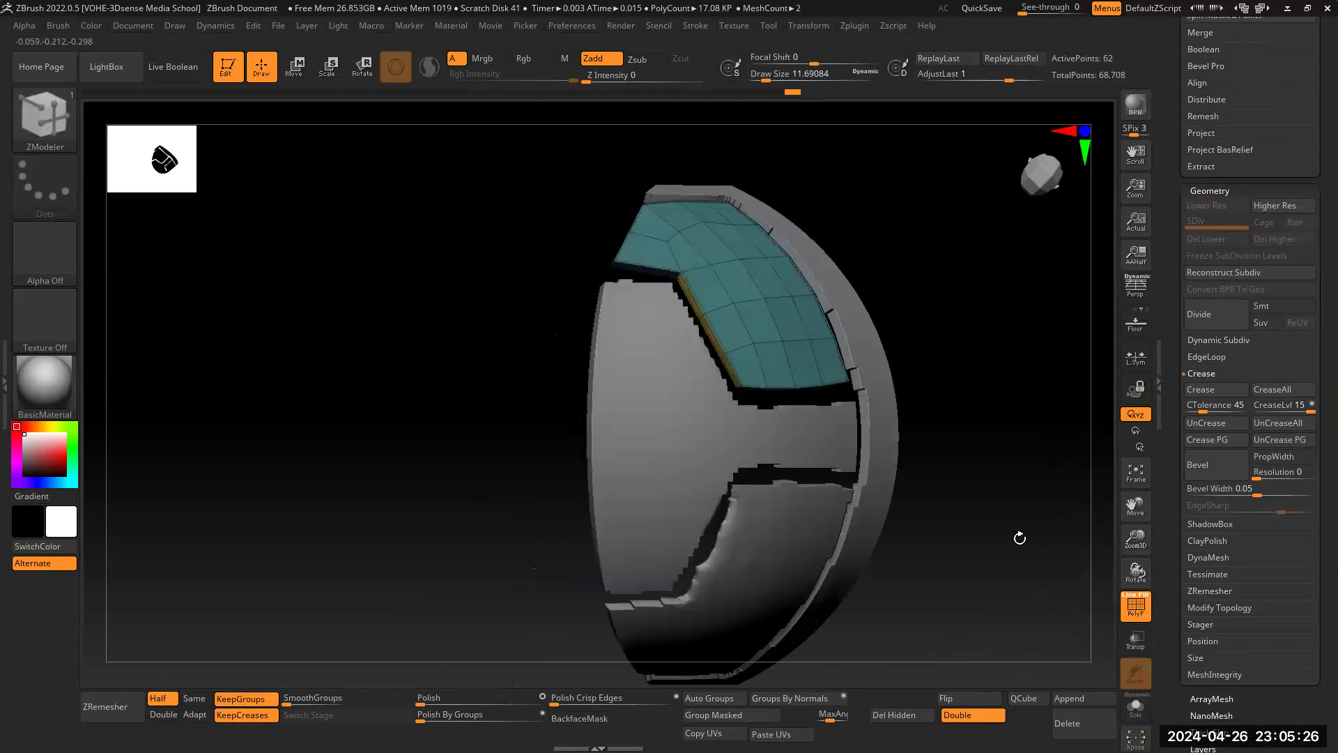
left_click_drag(496, 471, 986, 374)
mouse_move(1136, 542)
left_mouse_down()
mouse_move(1137, 517)
mouse_move(1126, 538)
left_mouse_up()
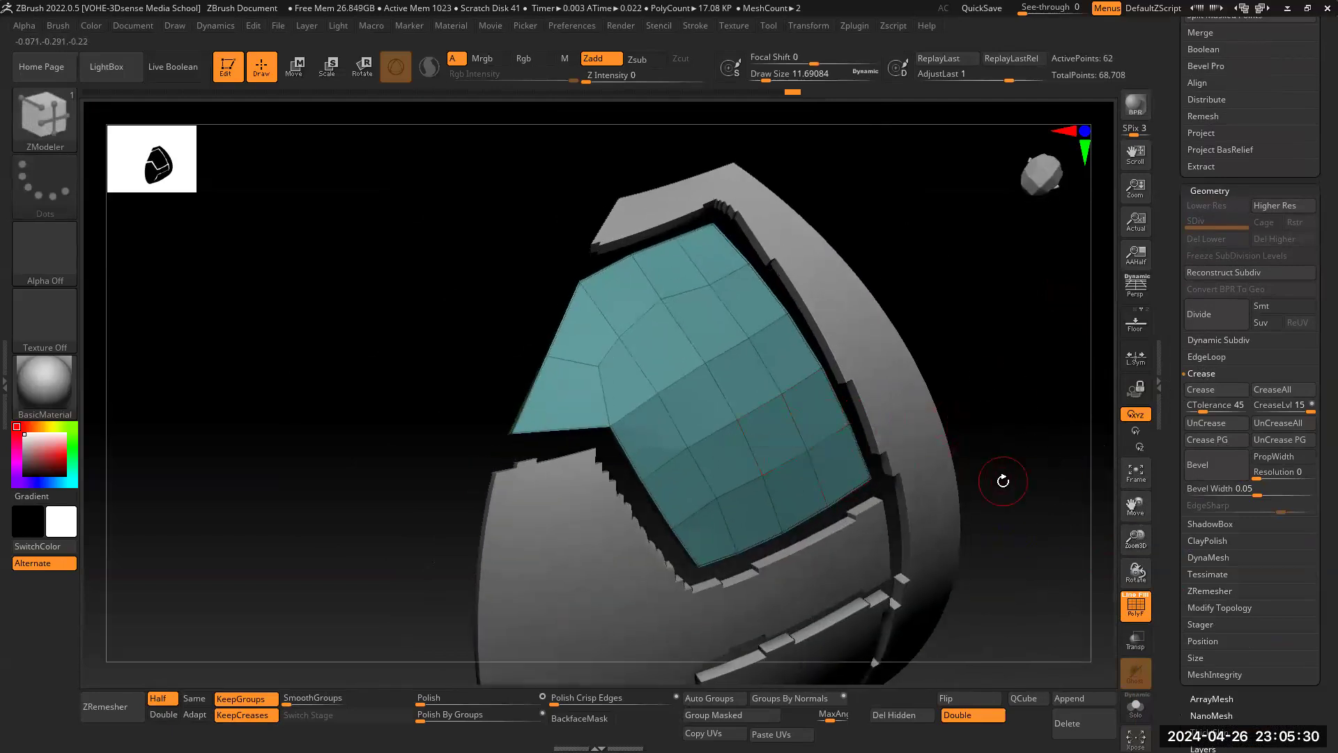
key("ctrl+d")
key("ctrl+d")
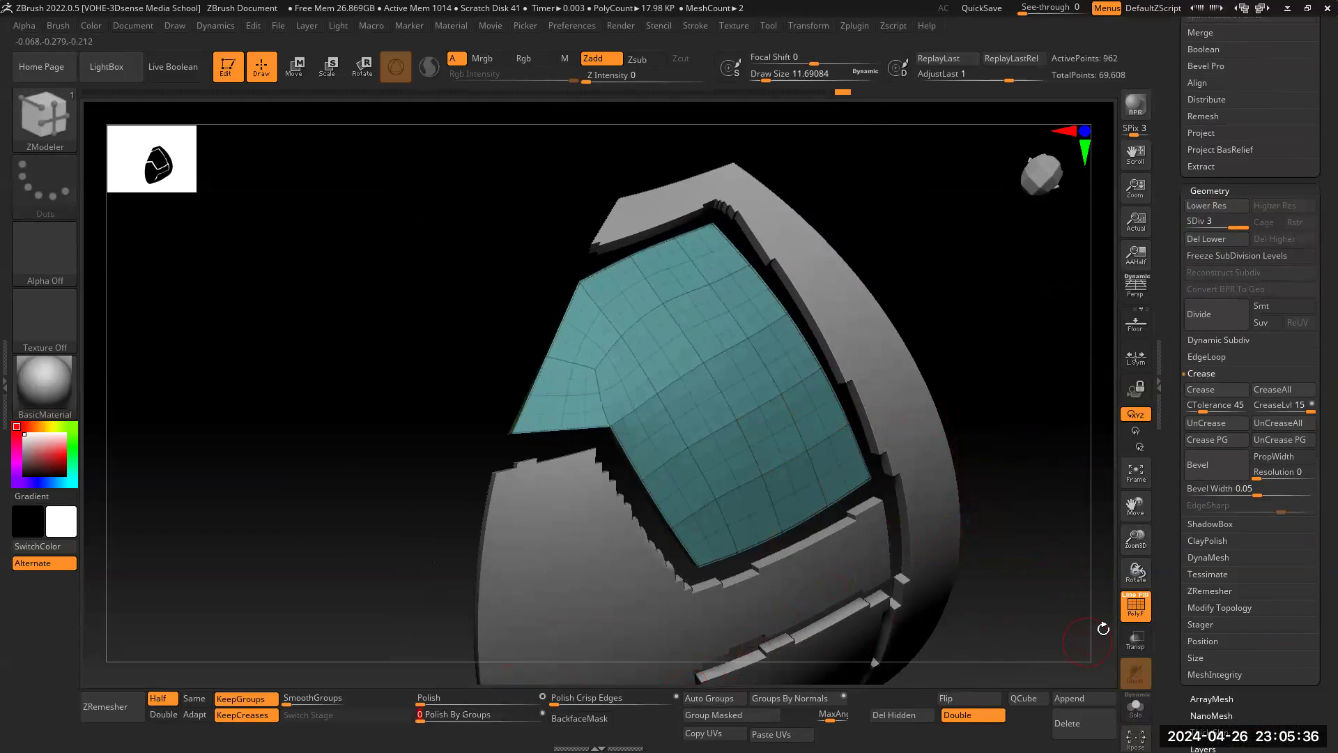
Step: Check the subdivided side panel's surface and edges with the polyframe hidden, and display the polyframe again
left_click(1141, 612)
left_click_drag(1060, 532, 1036, 516)
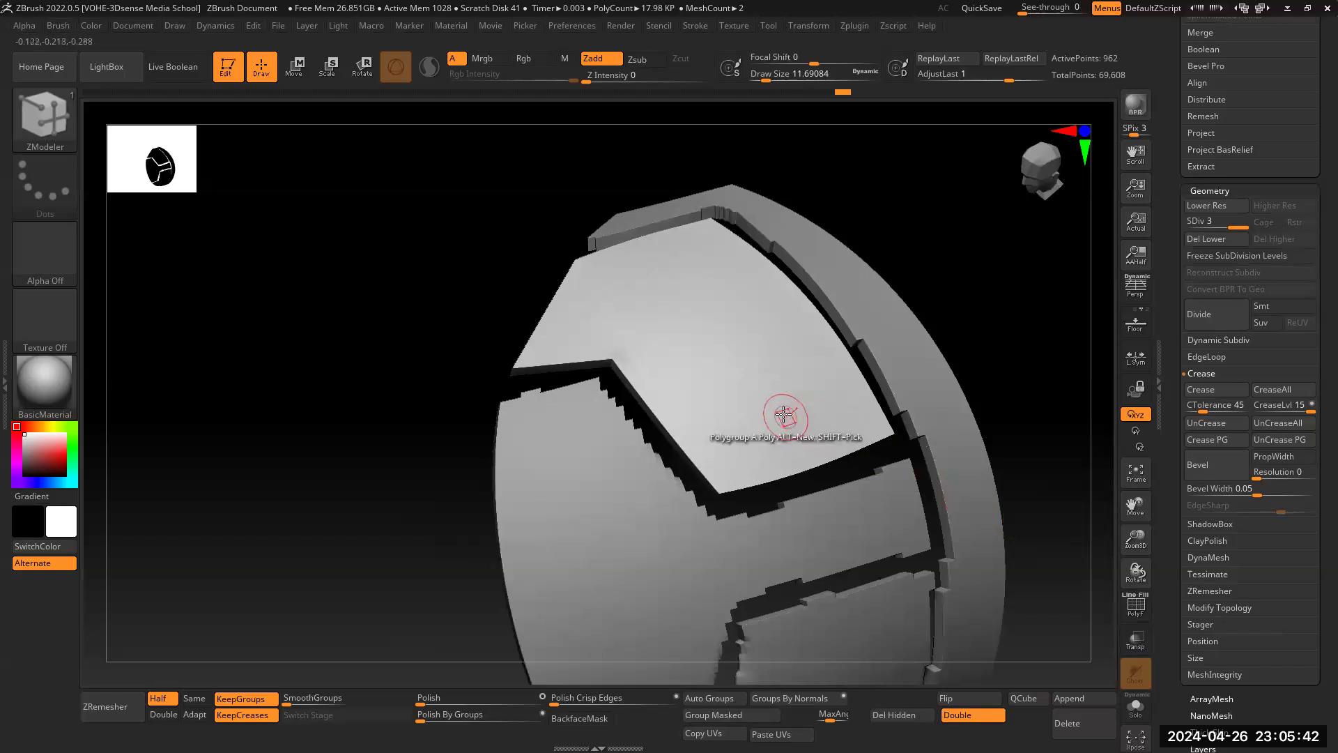
left_click(1129, 607)
Step: Set ZModeler's PolyGroup action to the Polyloop target and assign a separate polygroup to a loop across the panel's middle
left_click_drag(1011, 384, 1099, 441)
left_click_drag(1138, 514, 1136, 613)
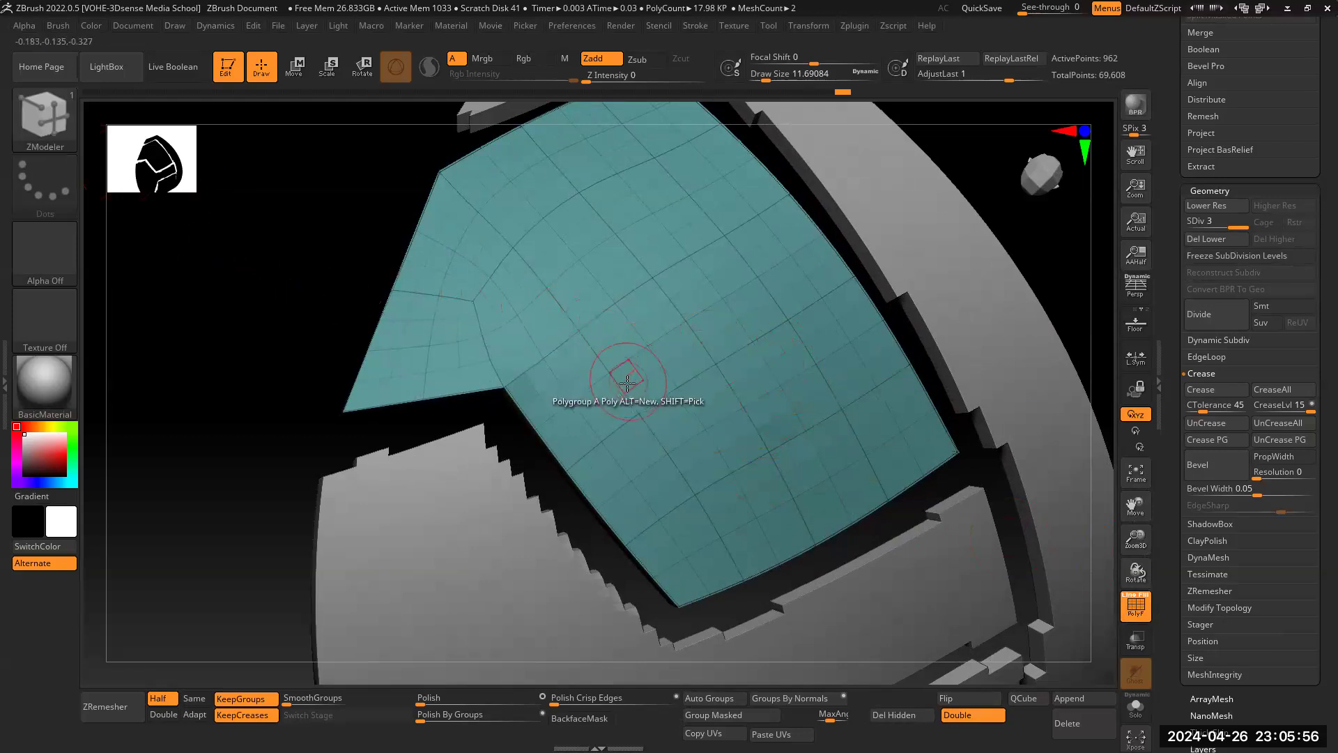
key("b")
key("z")
key("m")
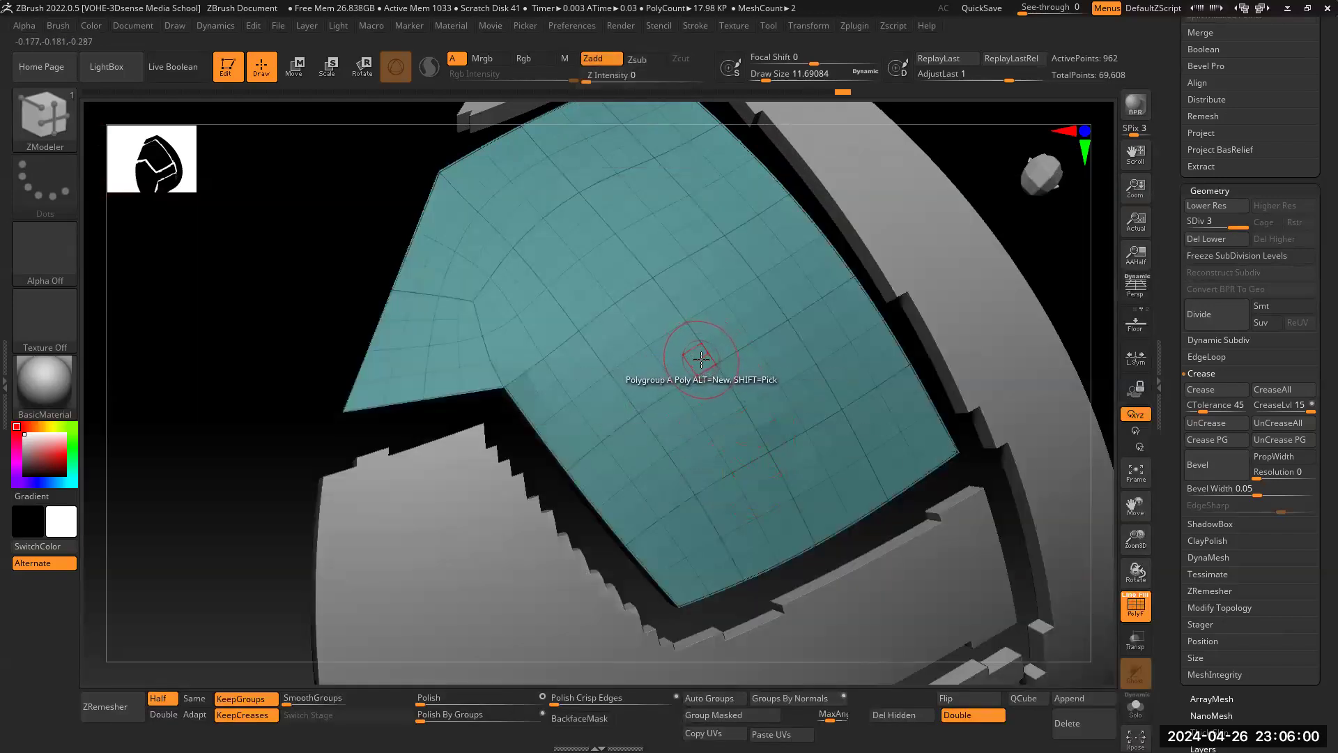
key("space")
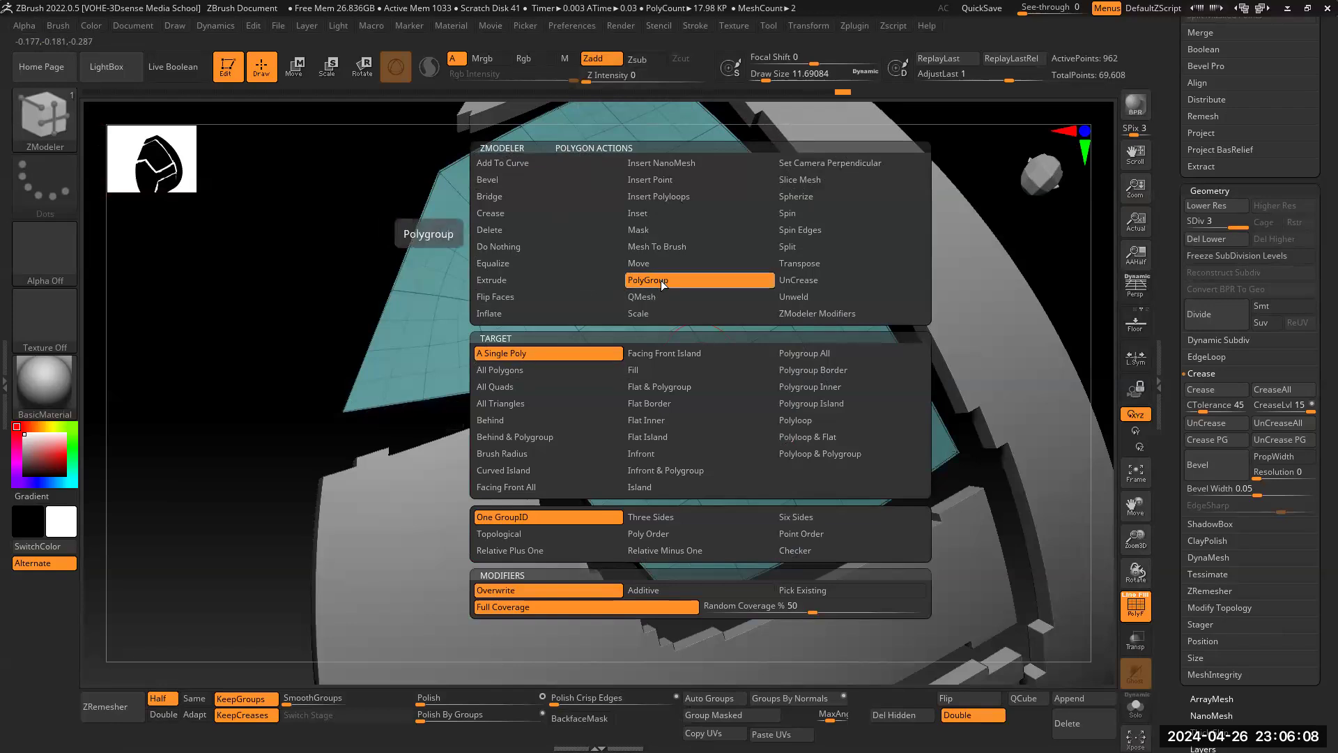
left_click(796, 421)
left_click(670, 318)
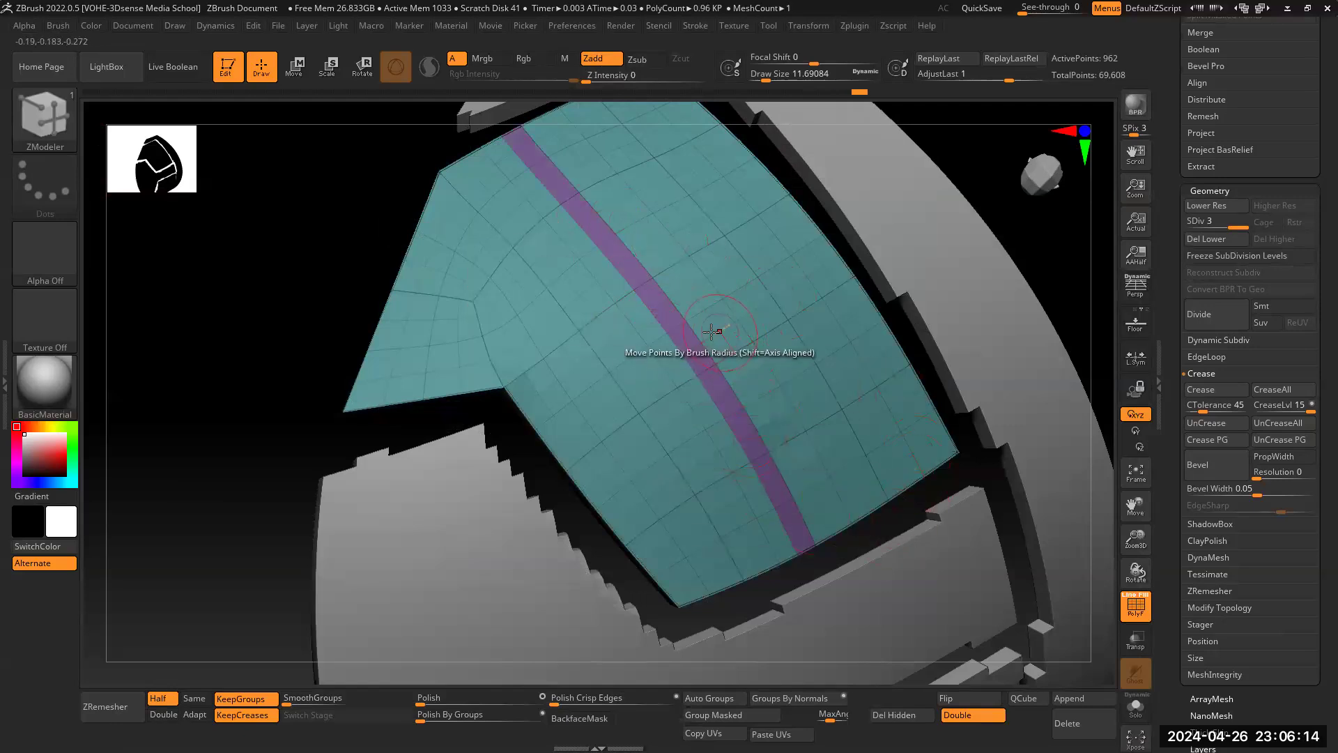
Step: Undo the separate polygroup assigned to the loop across the panel's middle
key("ctrl")
key("ctrl+z")
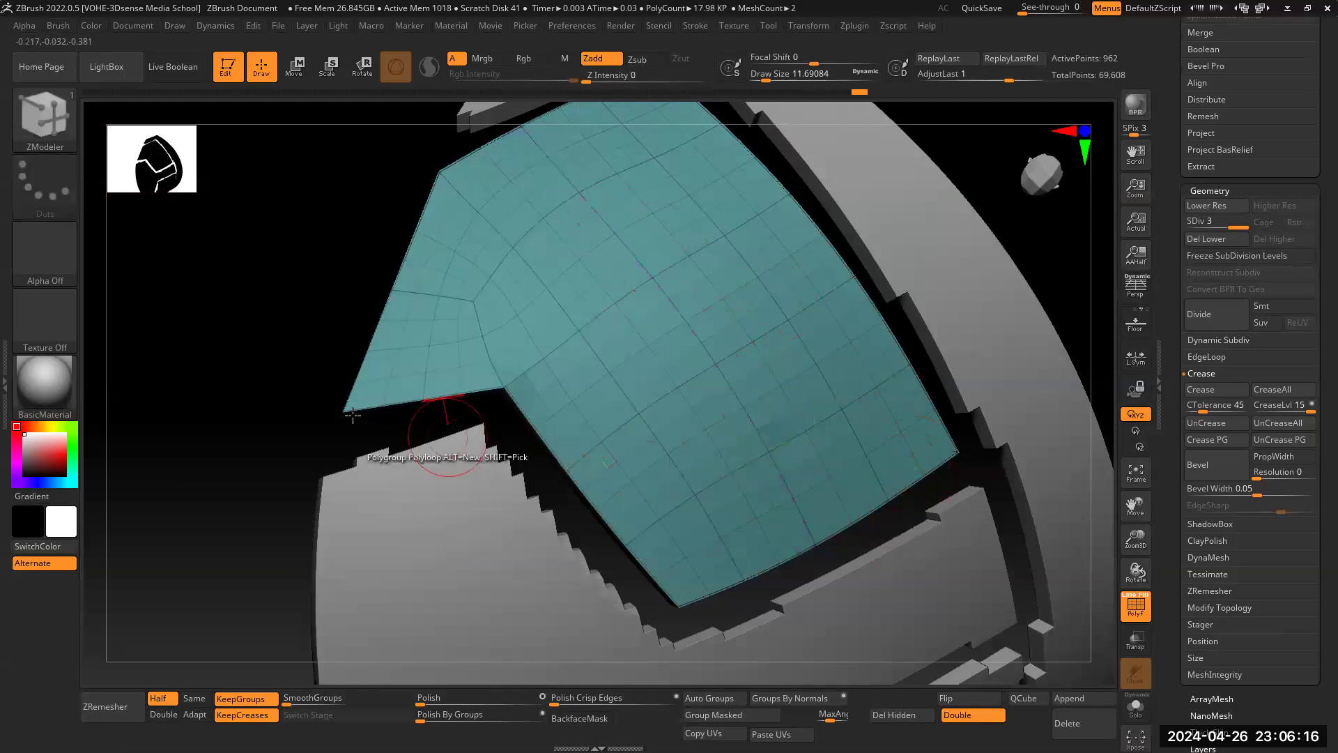
Step: Try a separate polygroup on the polyloop running along the panel's thin side wall, and undo it
left_click_drag(328, 340, 419, 327)
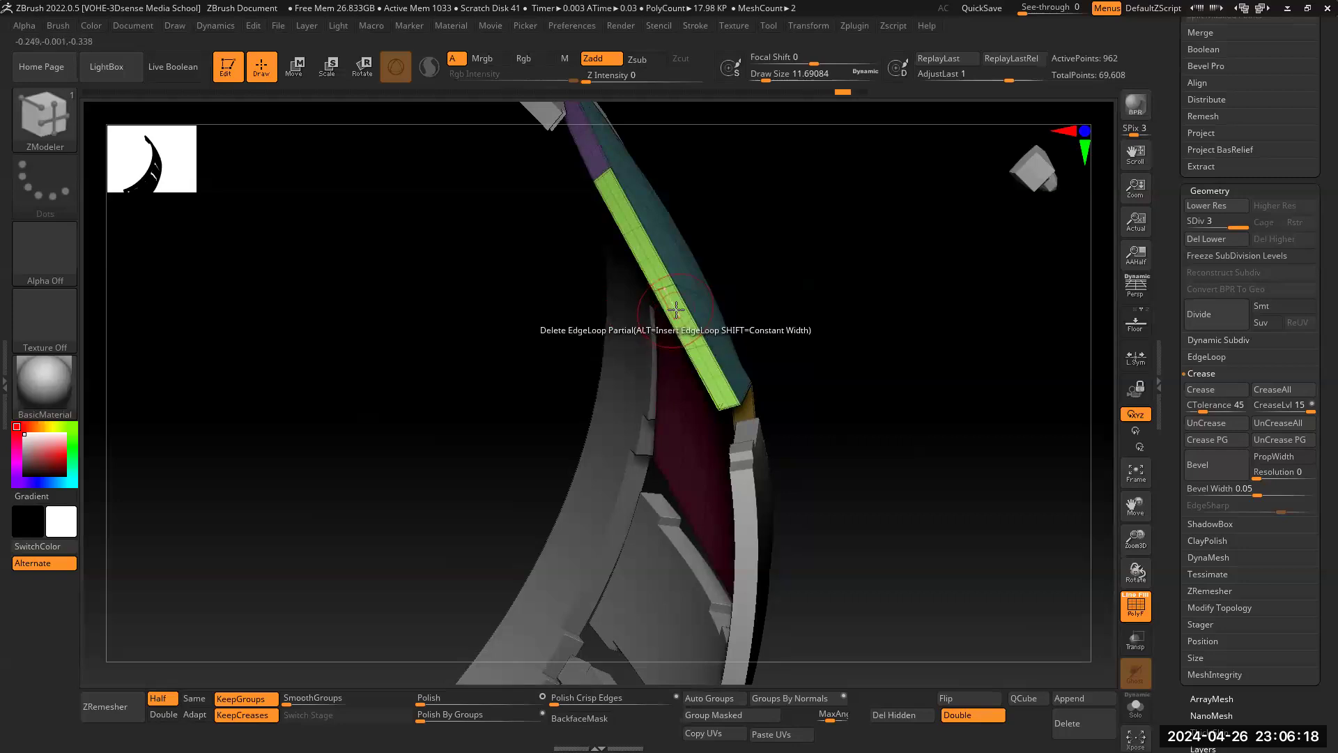
left_click(672, 312)
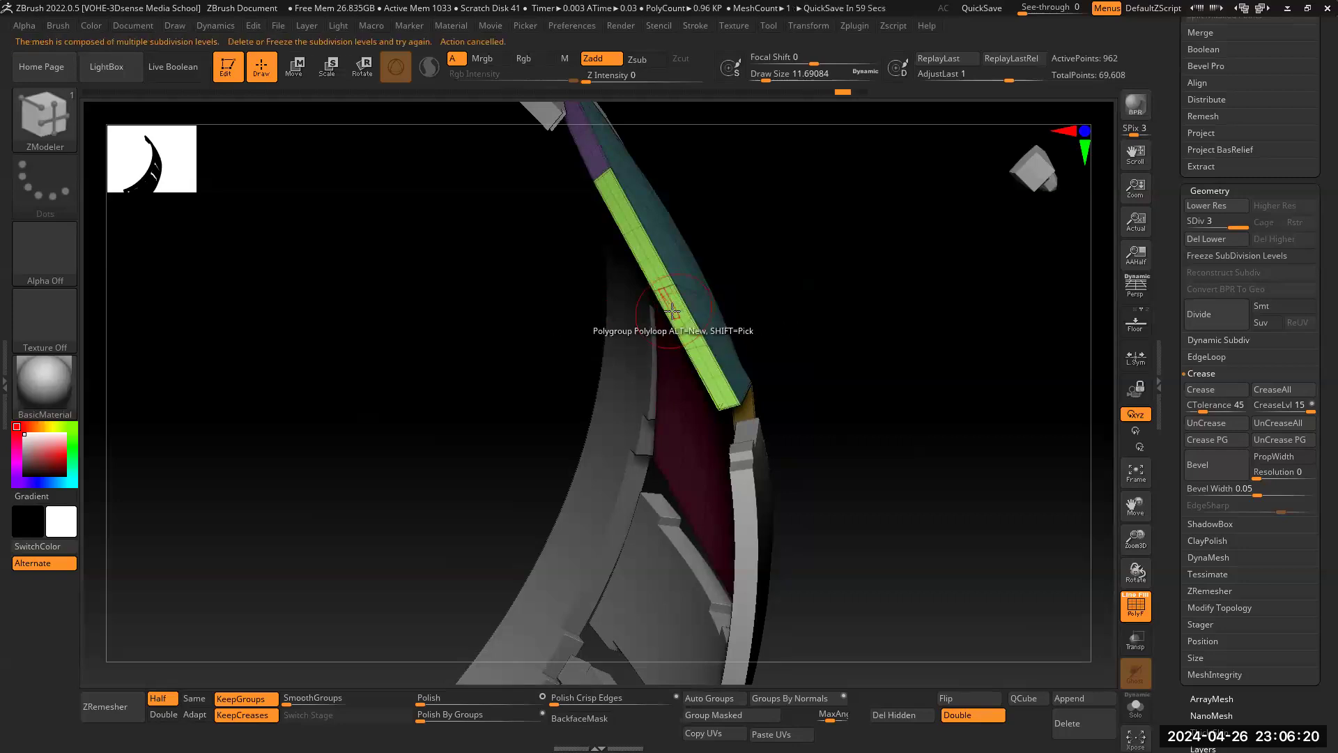
left_click(671, 309)
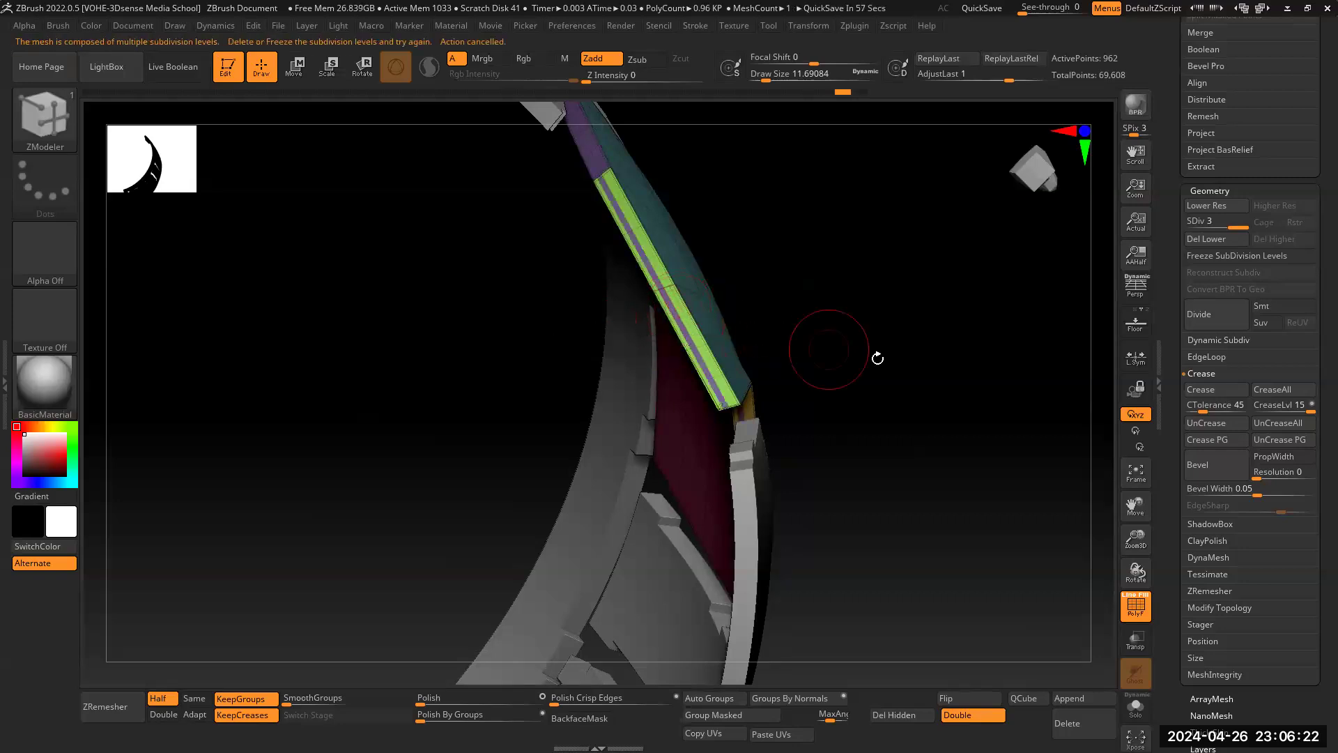
left_click_drag(878, 358, 674, 339)
key("ctrl+z")
Step: Try a separate polygroup on a lengthwise polyloop of the panel at subdivision level 1, and undo back to level 3
left_click_drag(1003, 419, 1072, 517)
right_click_drag(1072, 517, 1034, 519)
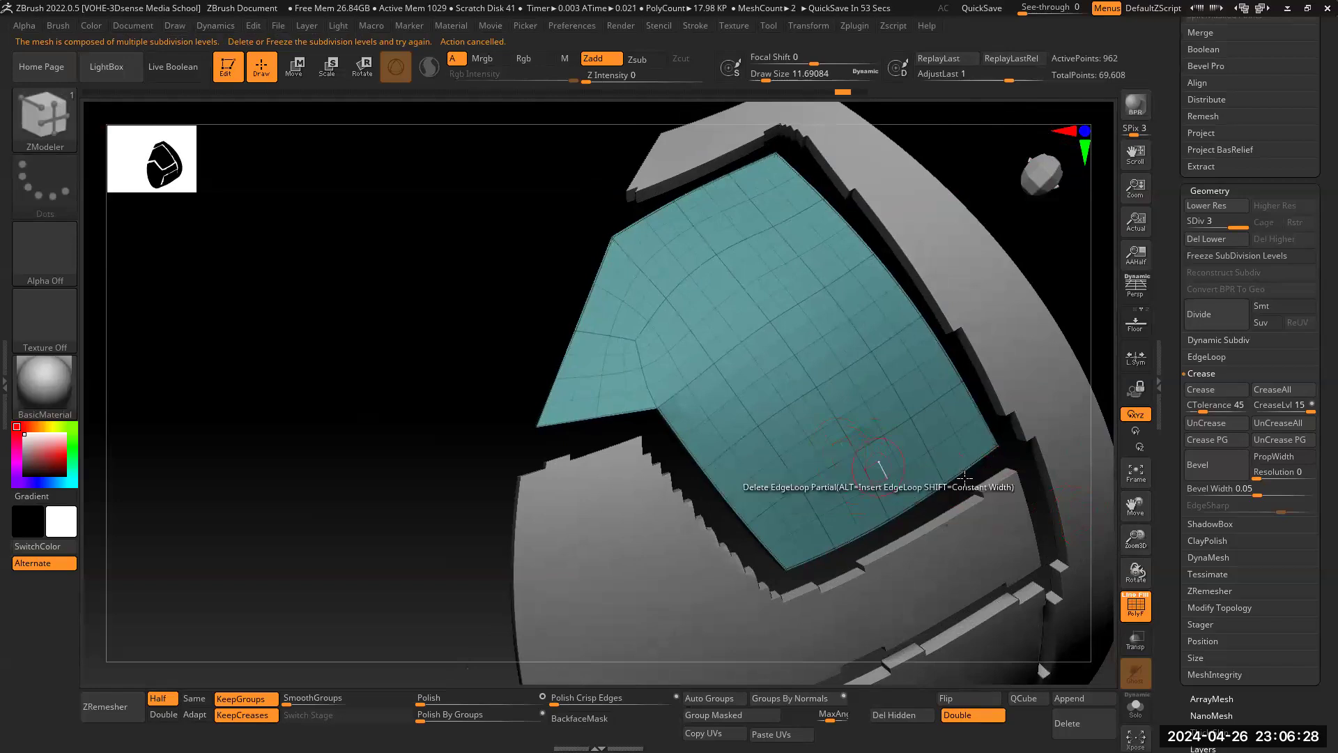
mouse_move(1123, 543)
left_mouse_down()
mouse_move(1132, 568)
mouse_move(1087, 530)
mouse_move(899, 466)
left_mouse_up()
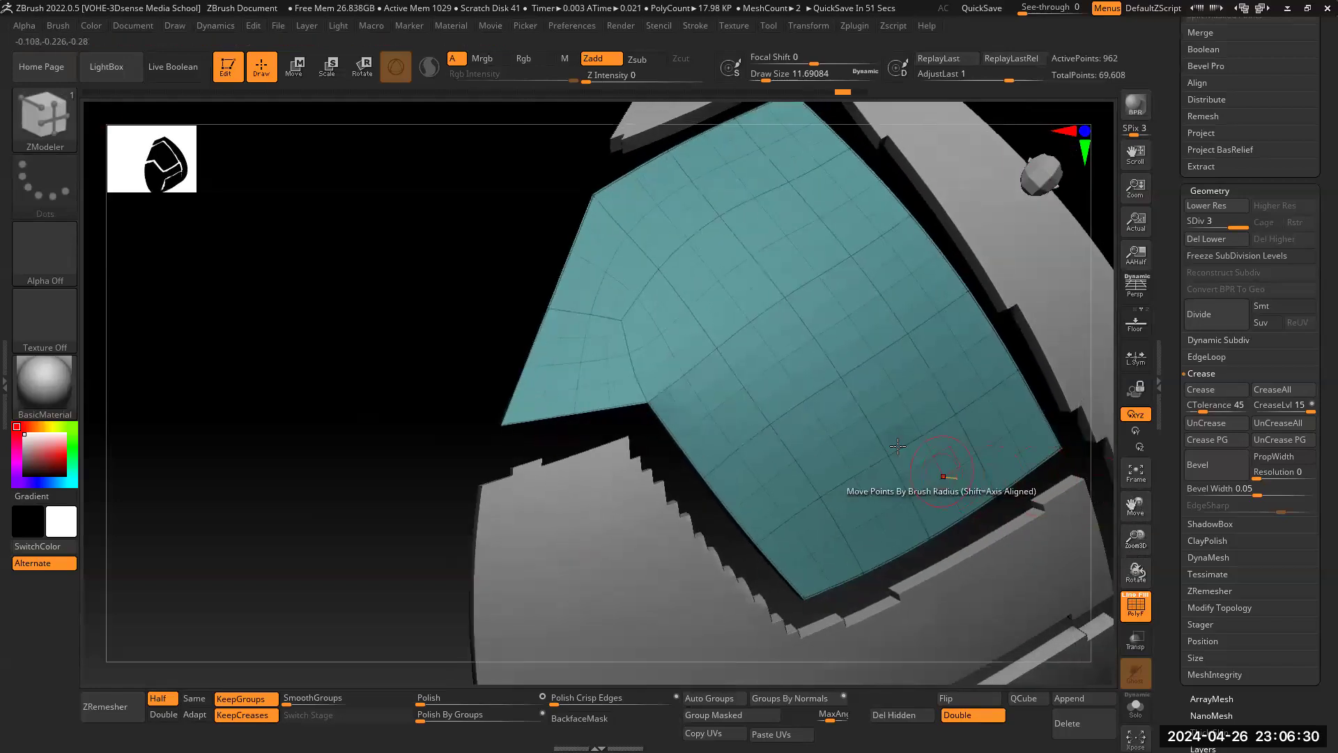
key("shift+d")
key("shift+d")
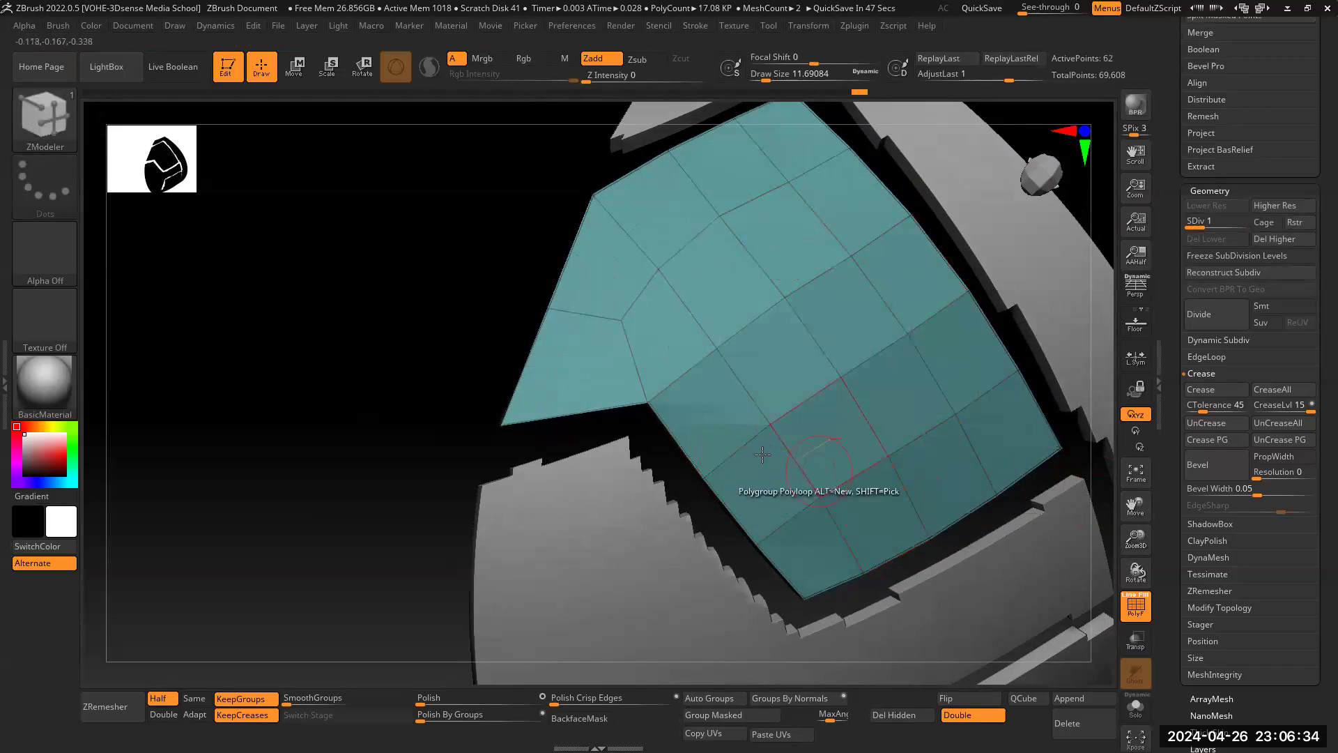
left_click(774, 366)
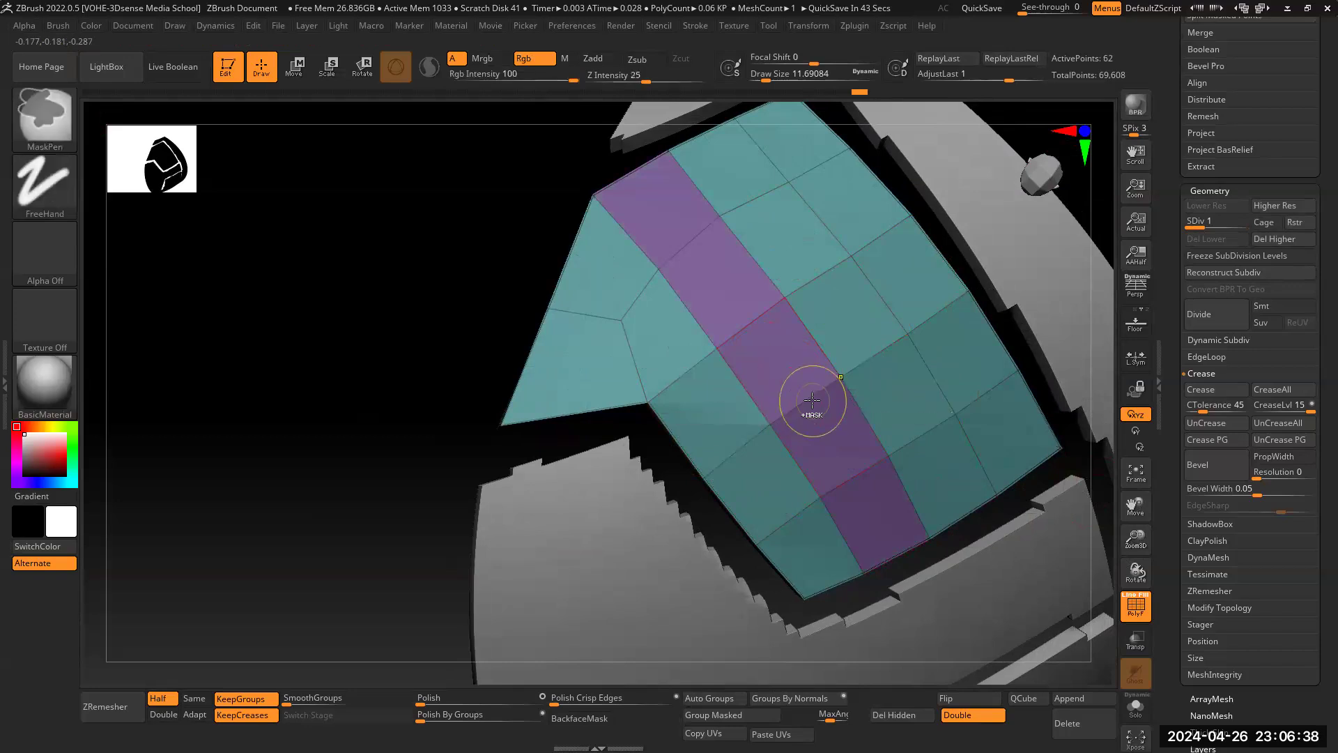
key("ctrl+z")
key("ctrl+z")
key("ctrl+z")
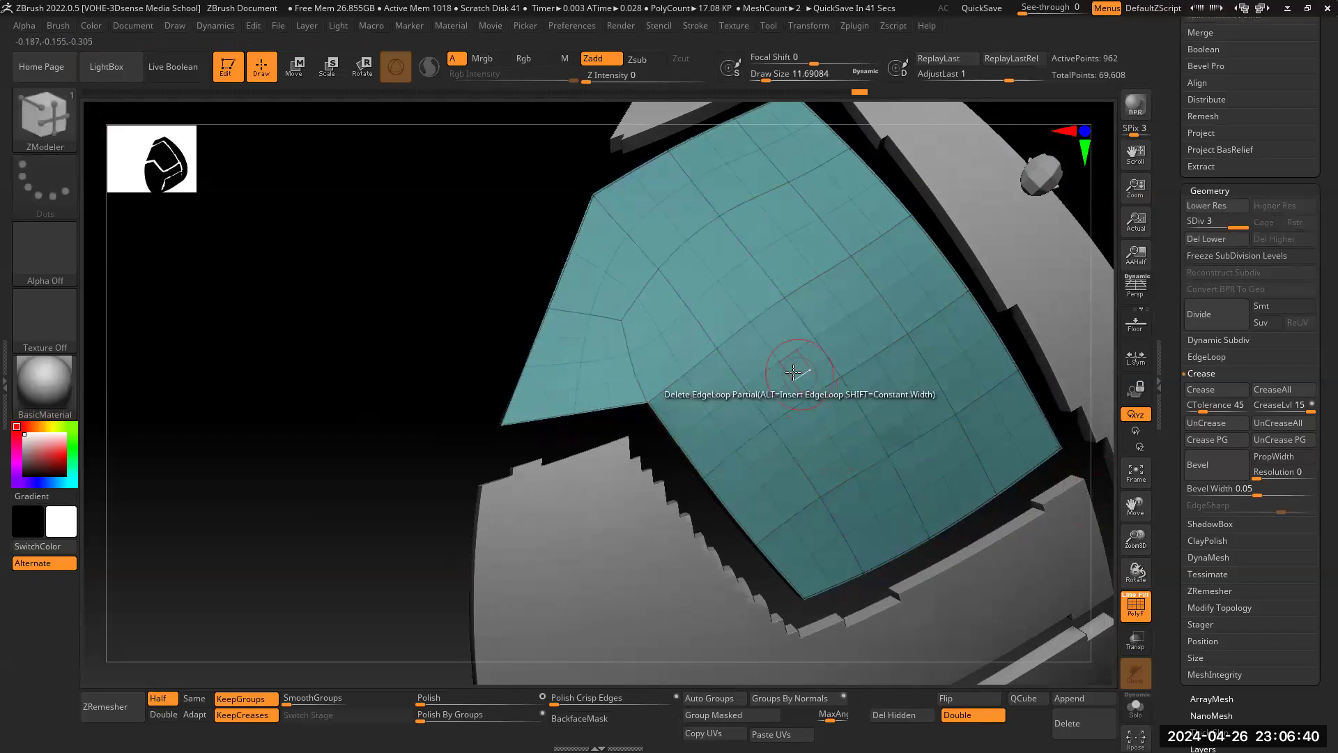
Step: Set ZModeler's PolyGroup action to the Polygroup Island target, try it on the panel's front face, and undo the new polygroup
key("space")
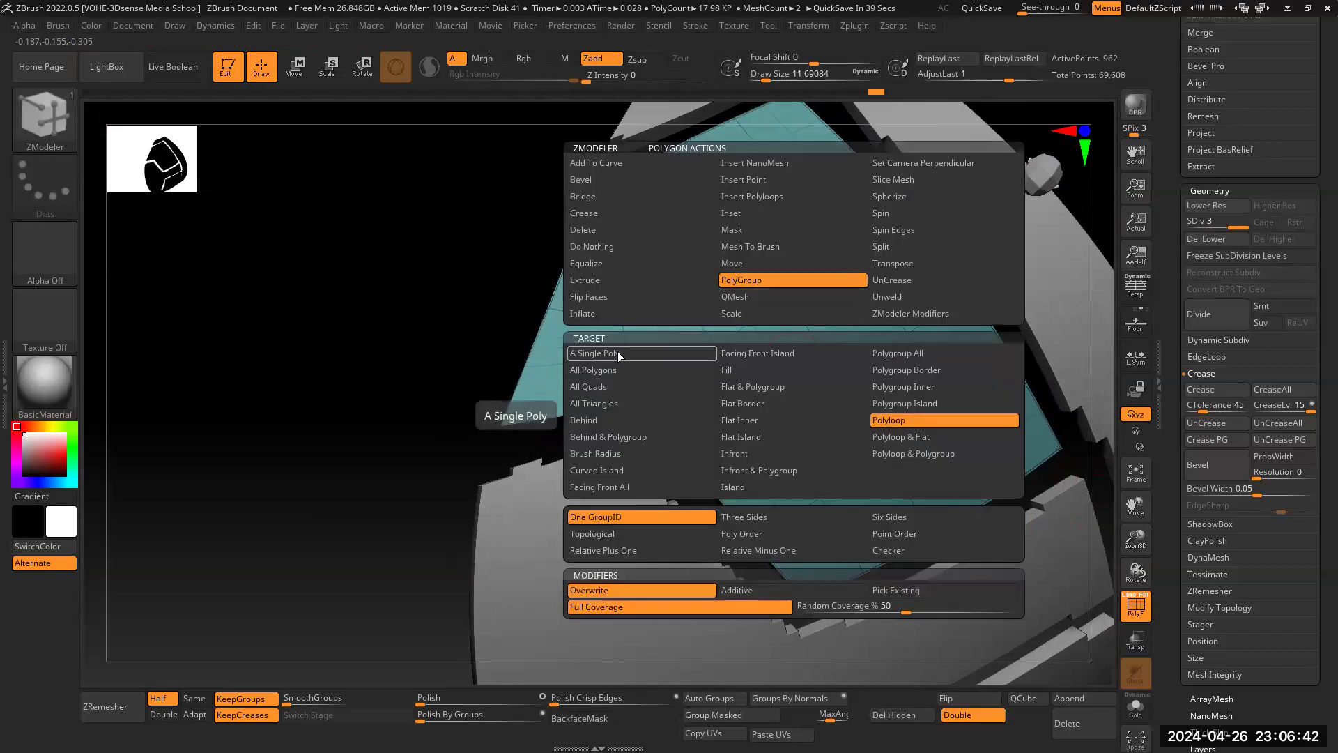
left_click(902, 403)
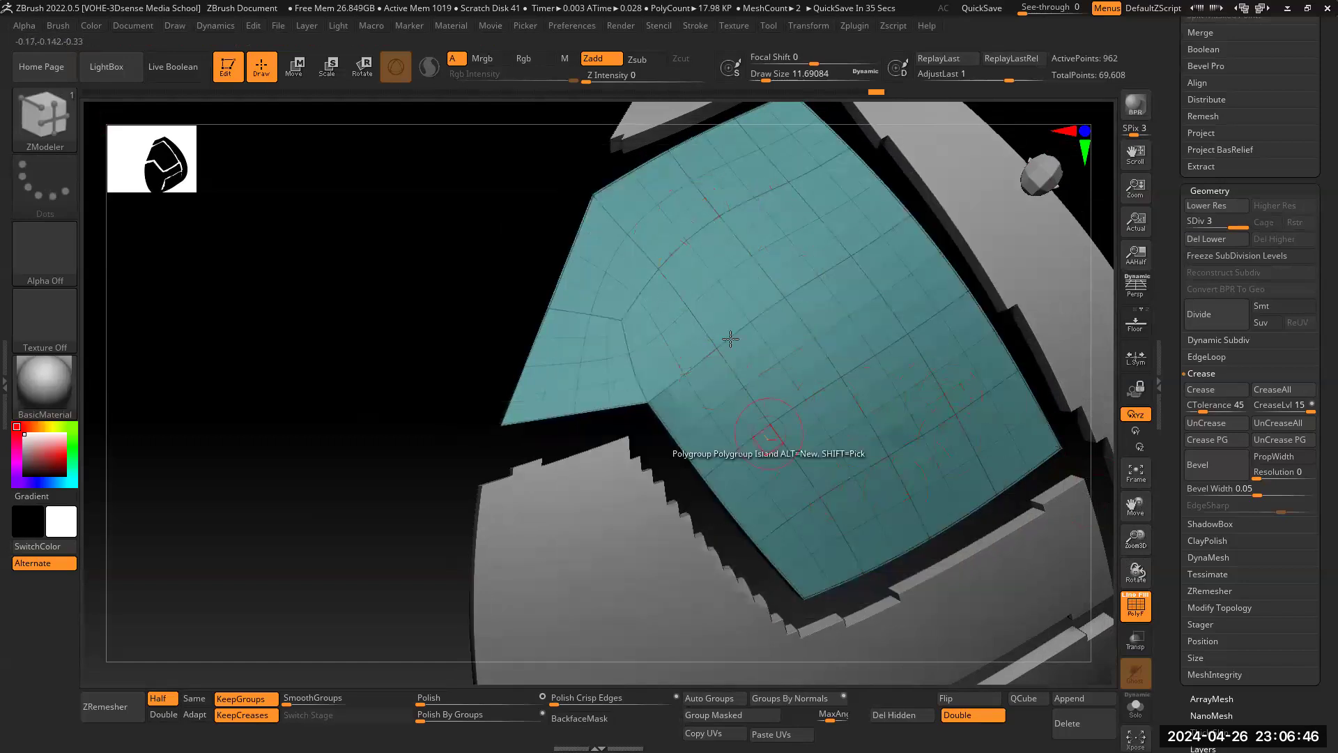
left_click(781, 316)
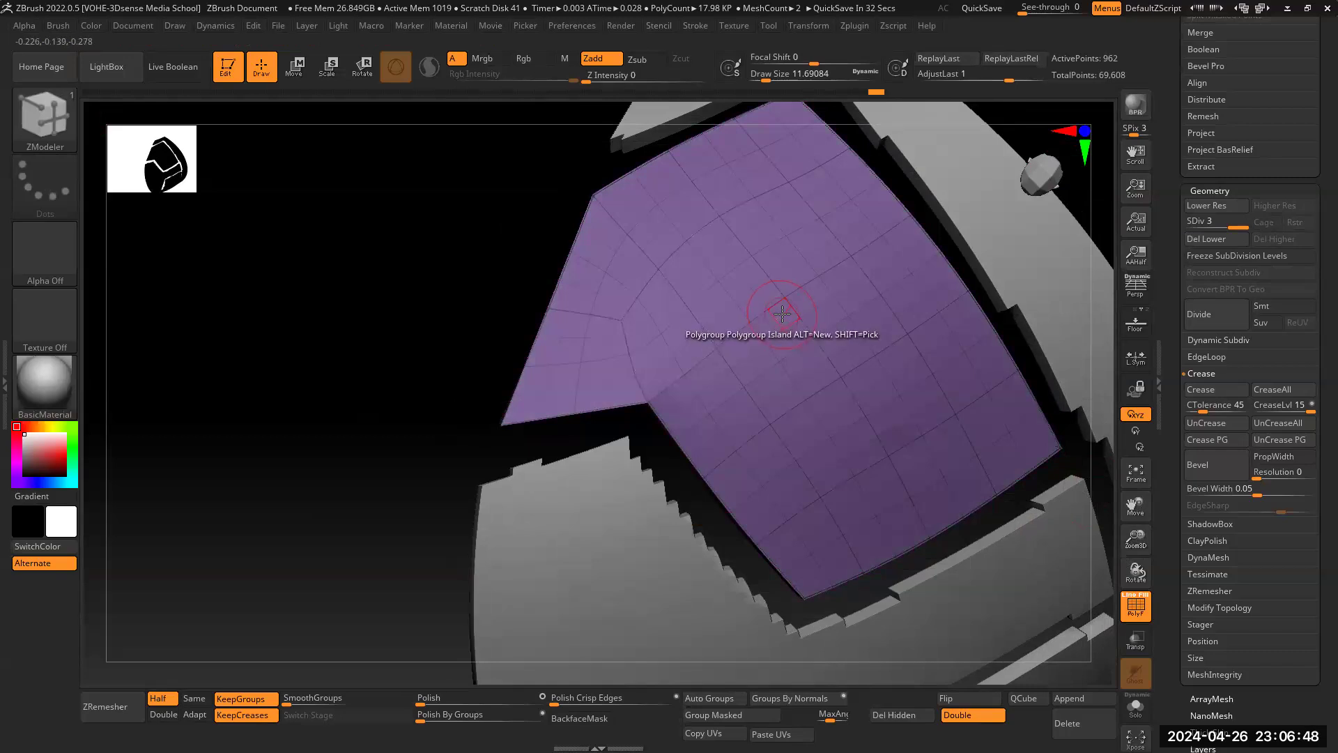
left_click_drag(511, 341, 743, 416)
key("ctrl+z")
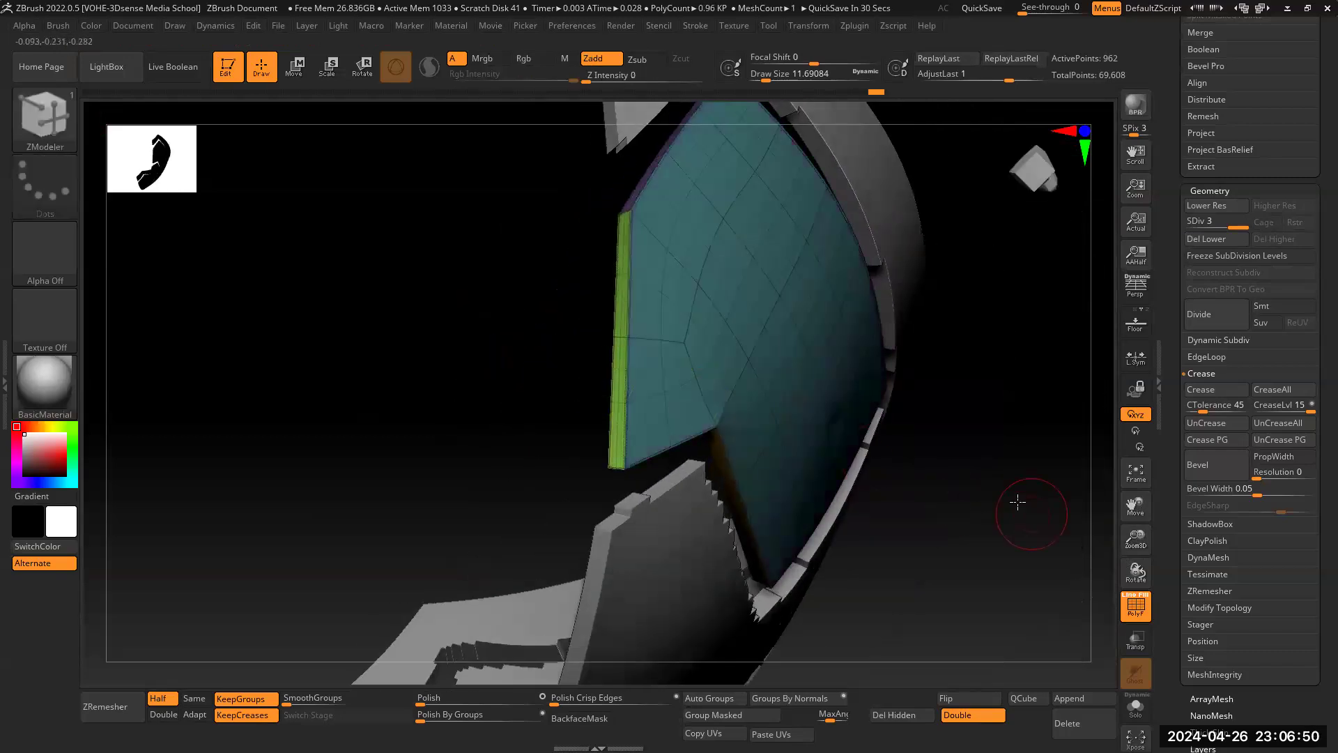
Step: Look through ZModeler's edge actions, apply another trial island polygroup to the panel's front face, and undo it
left_click_drag(1018, 502, 802, 363)
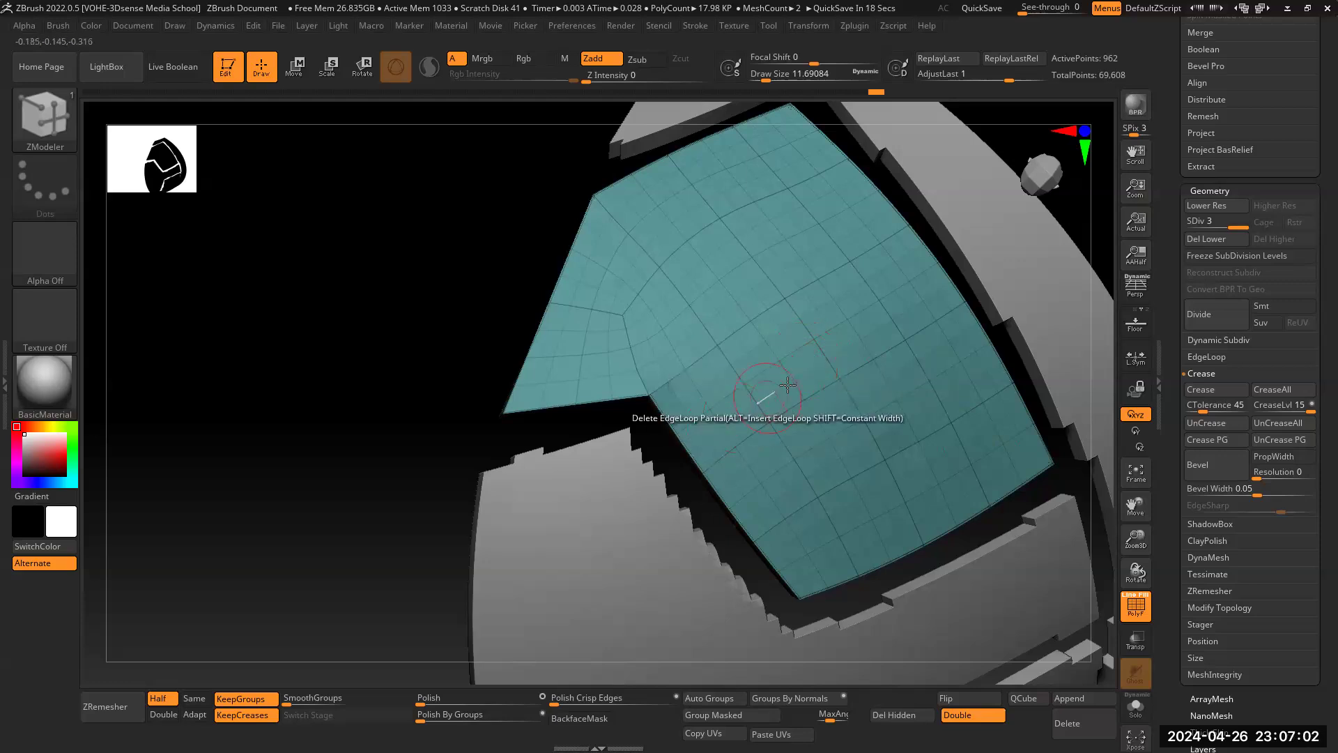
key("space")
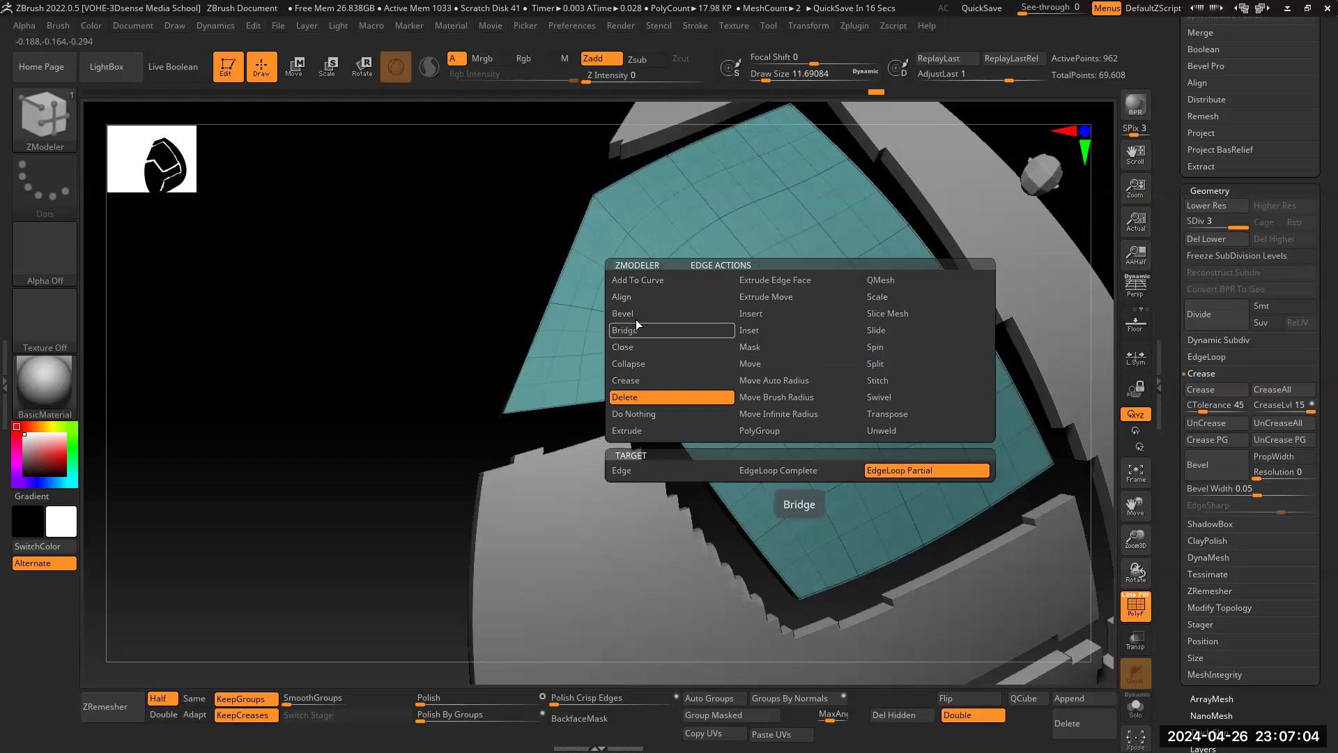
left_click(661, 381)
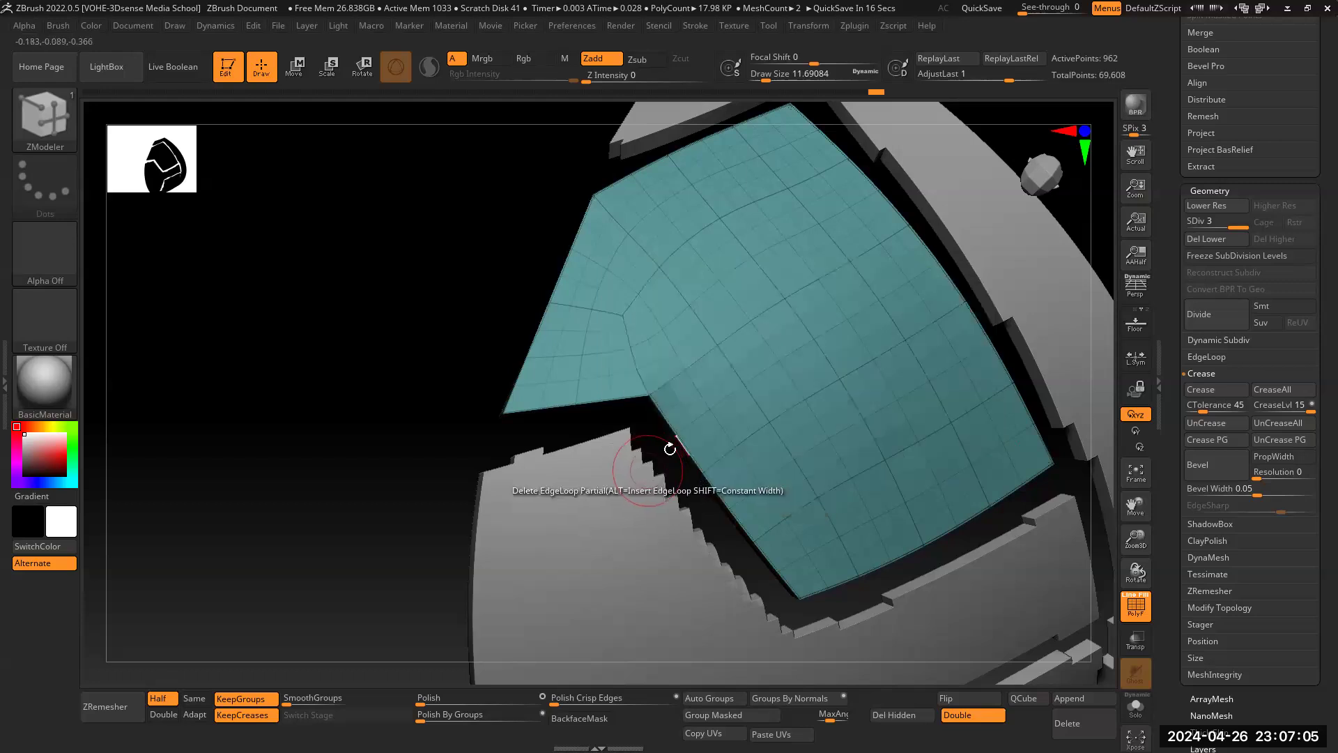
left_click(765, 355)
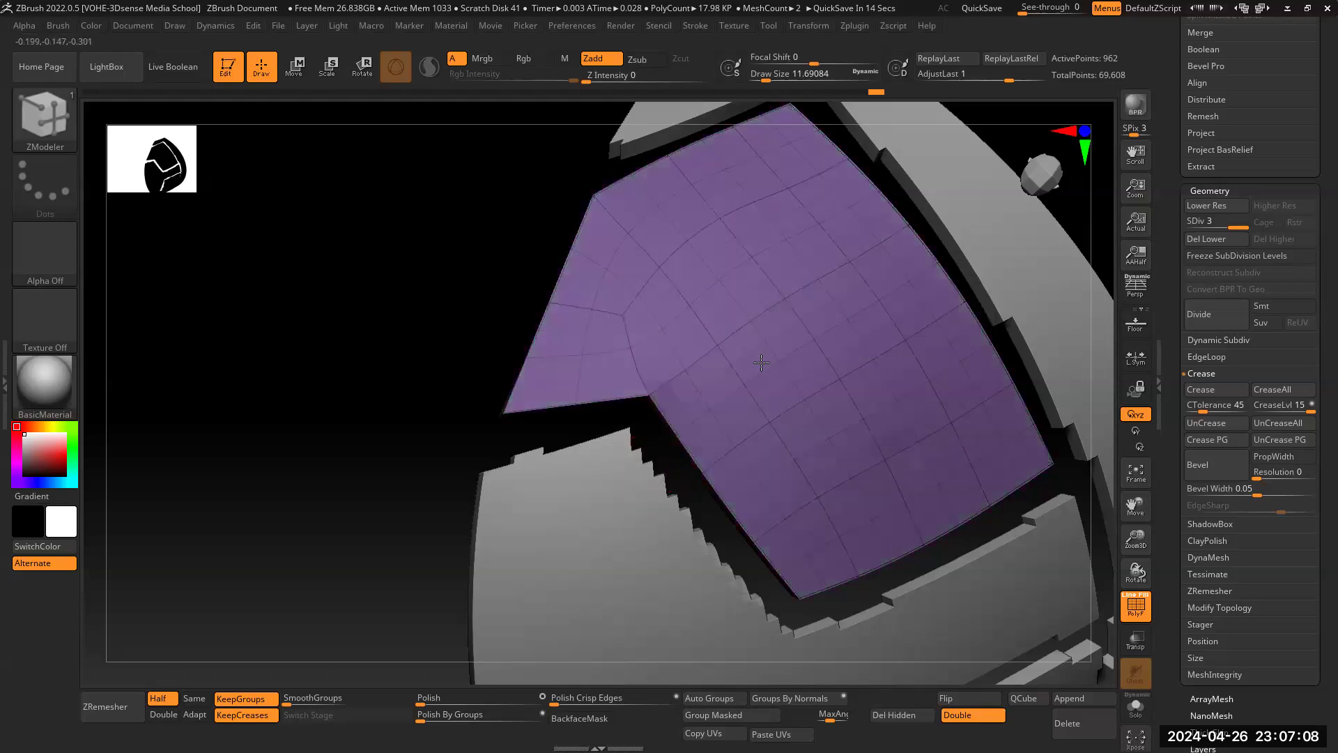
key("ctrl+z")
Step: Assign a new island polygroup to the panel's front face at subdivision level 3, cycling it through several colours
left_click(810, 354)
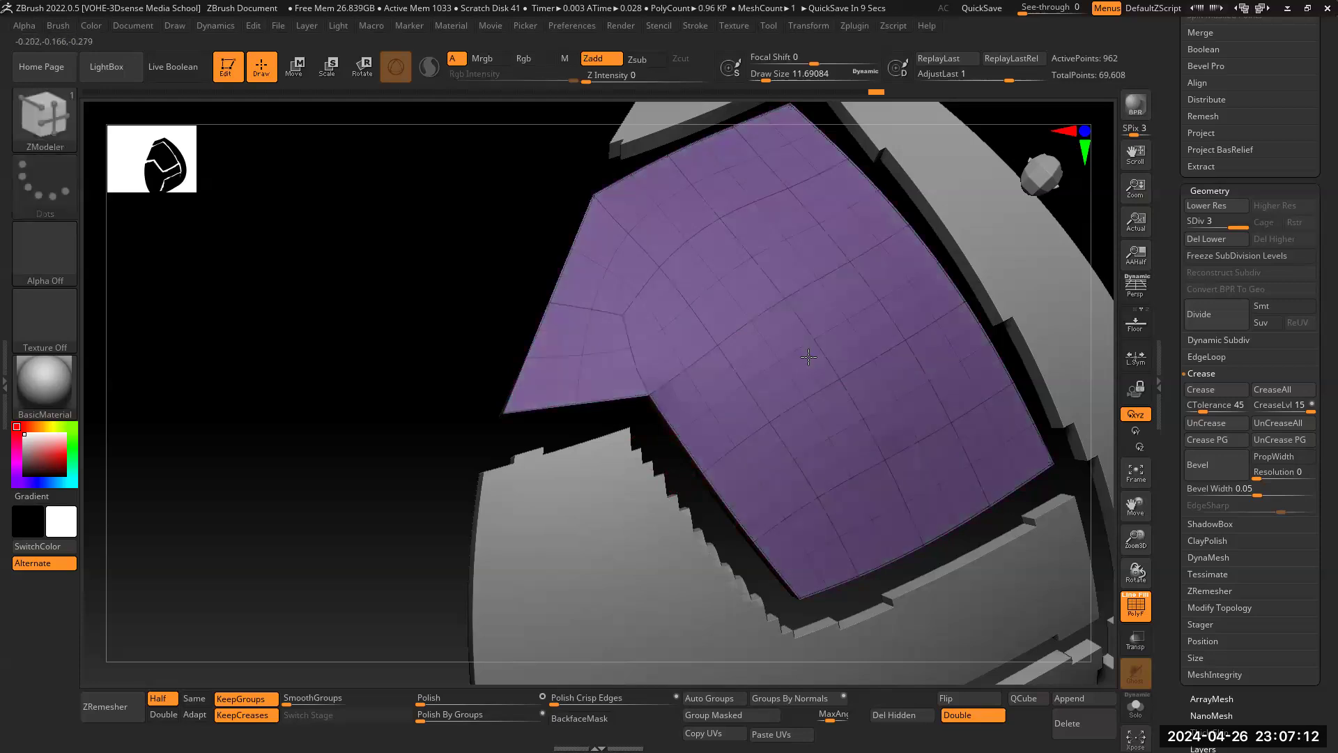
left_click(808, 357)
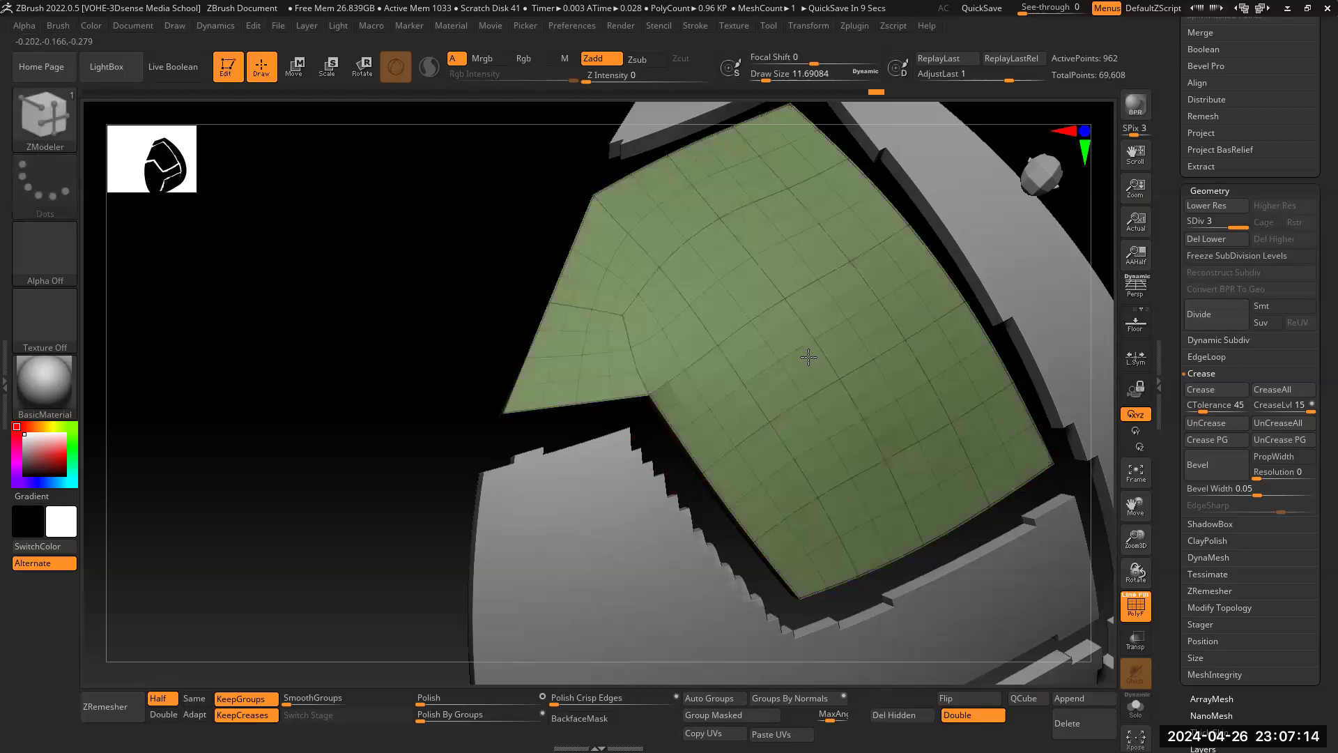
left_click(809, 357)
left_click(809, 358)
left_click(809, 358)
left_click(808, 357)
left_click(809, 357)
Step: Lower the panel to subdivision level 1 and cycle the front face's island polygroup until it is violet
left_click_drag(448, 307, 749, 343)
mouse_move(1006, 456)
left_mouse_down()
mouse_move(971, 352)
mouse_move(965, 370)
left_mouse_up()
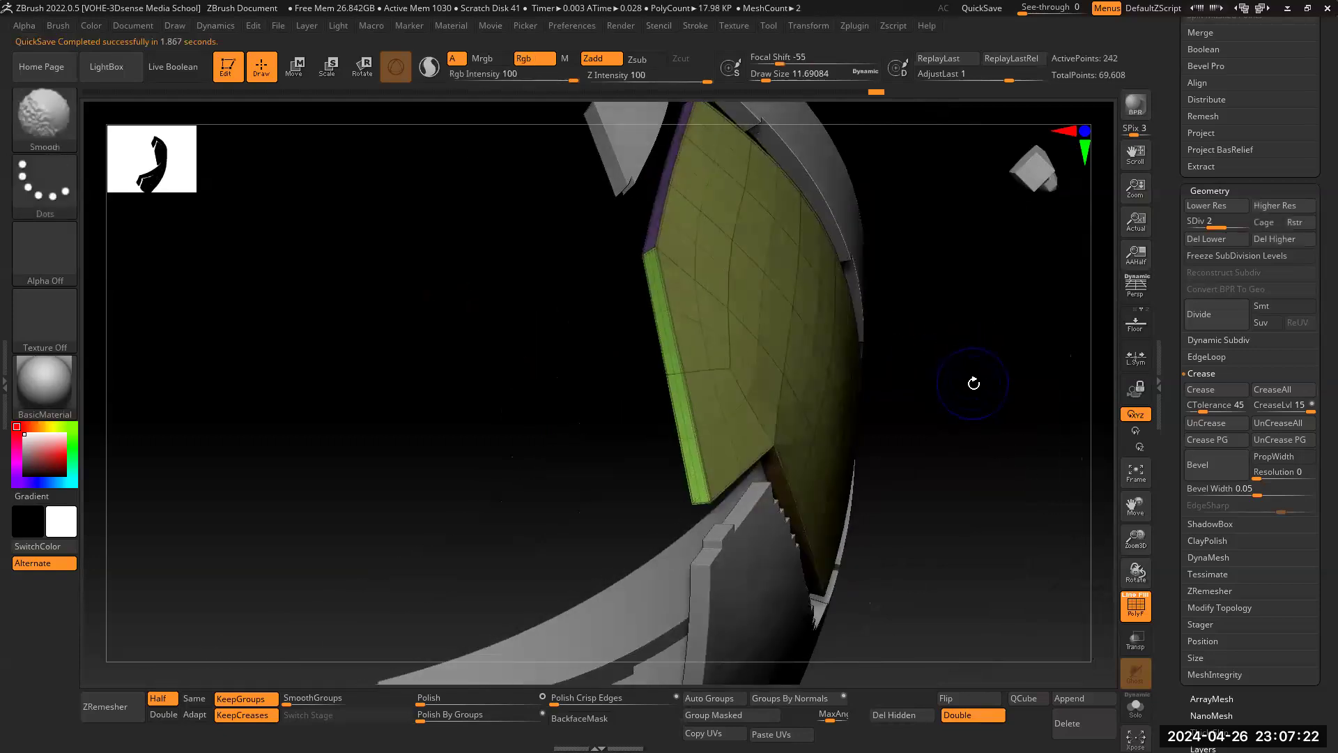
left_click_drag(1006, 424, 807, 389)
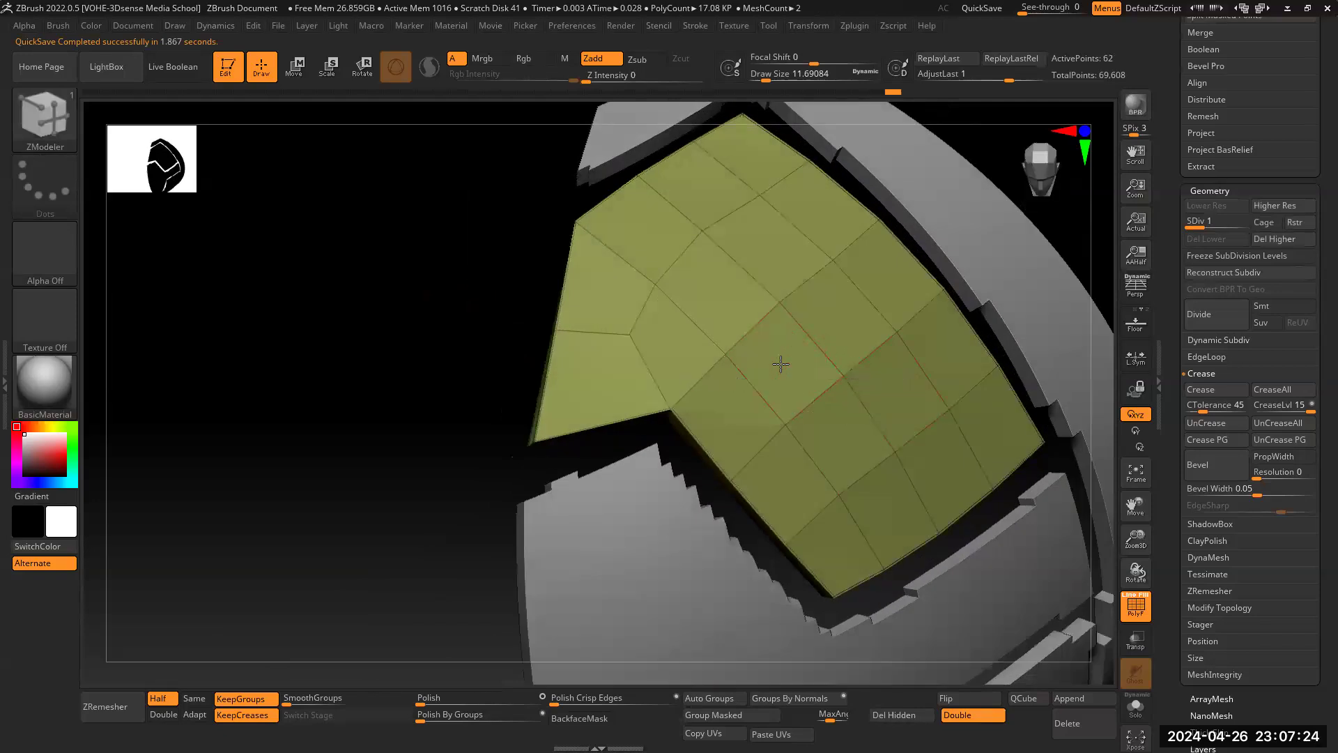
left_click(781, 363)
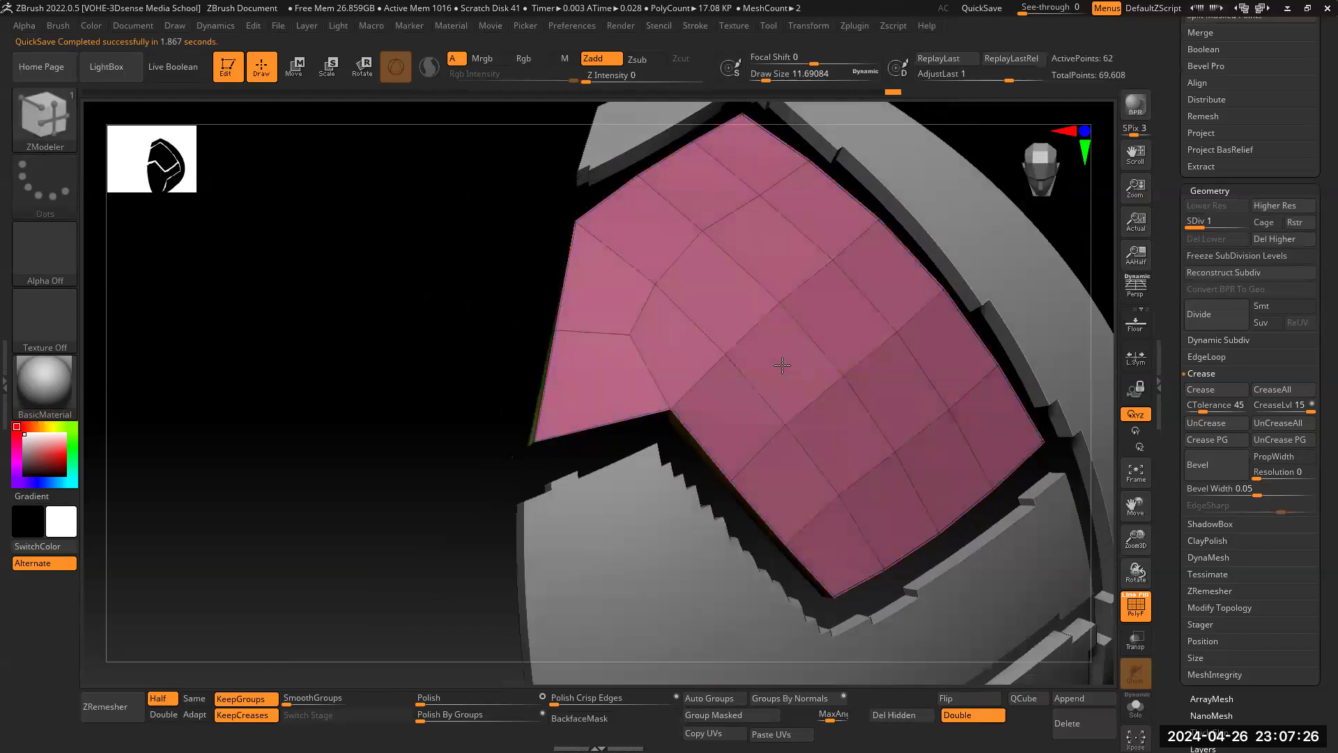
left_click(782, 365)
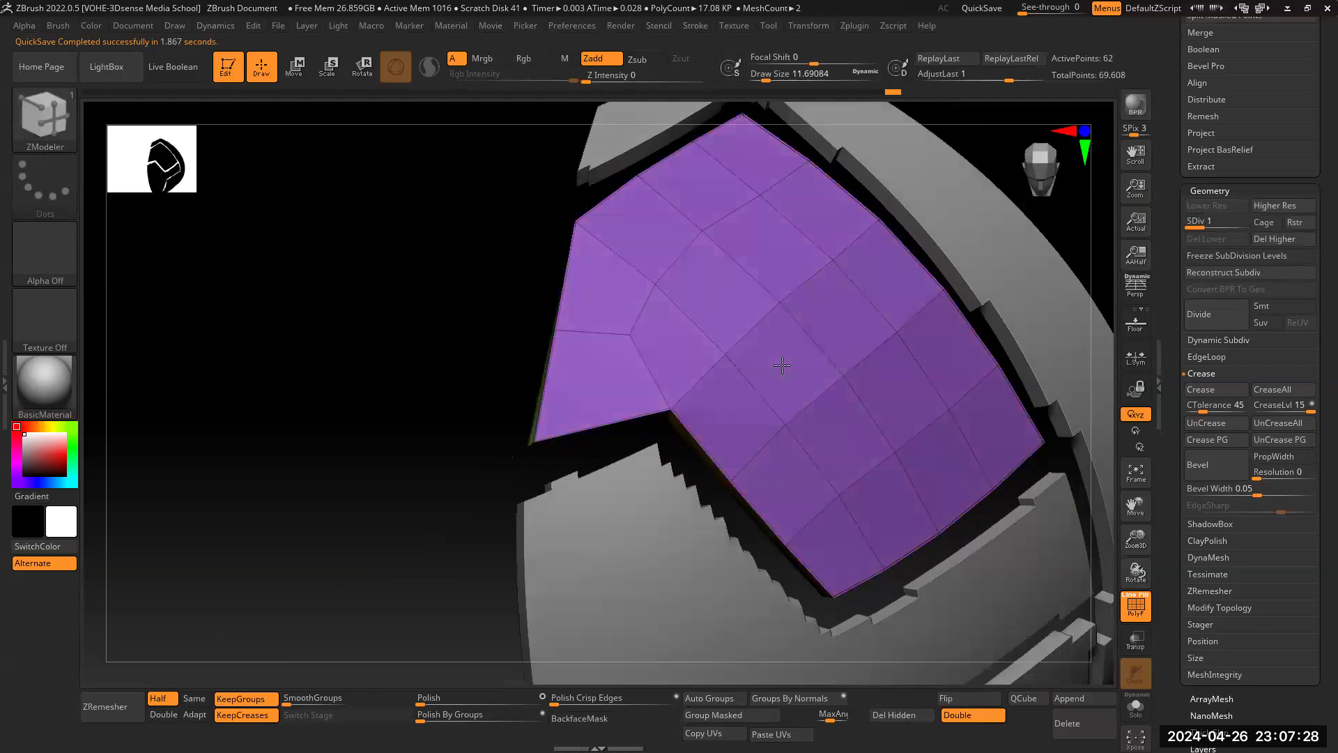
left_click(782, 364)
left_click(782, 366)
left_click(782, 366)
left_click(784, 367)
Step: Set the PolyGroup target to A Single Poly and assign four adjoining polygons in the front face's middle to a separate polygroup
key("space")
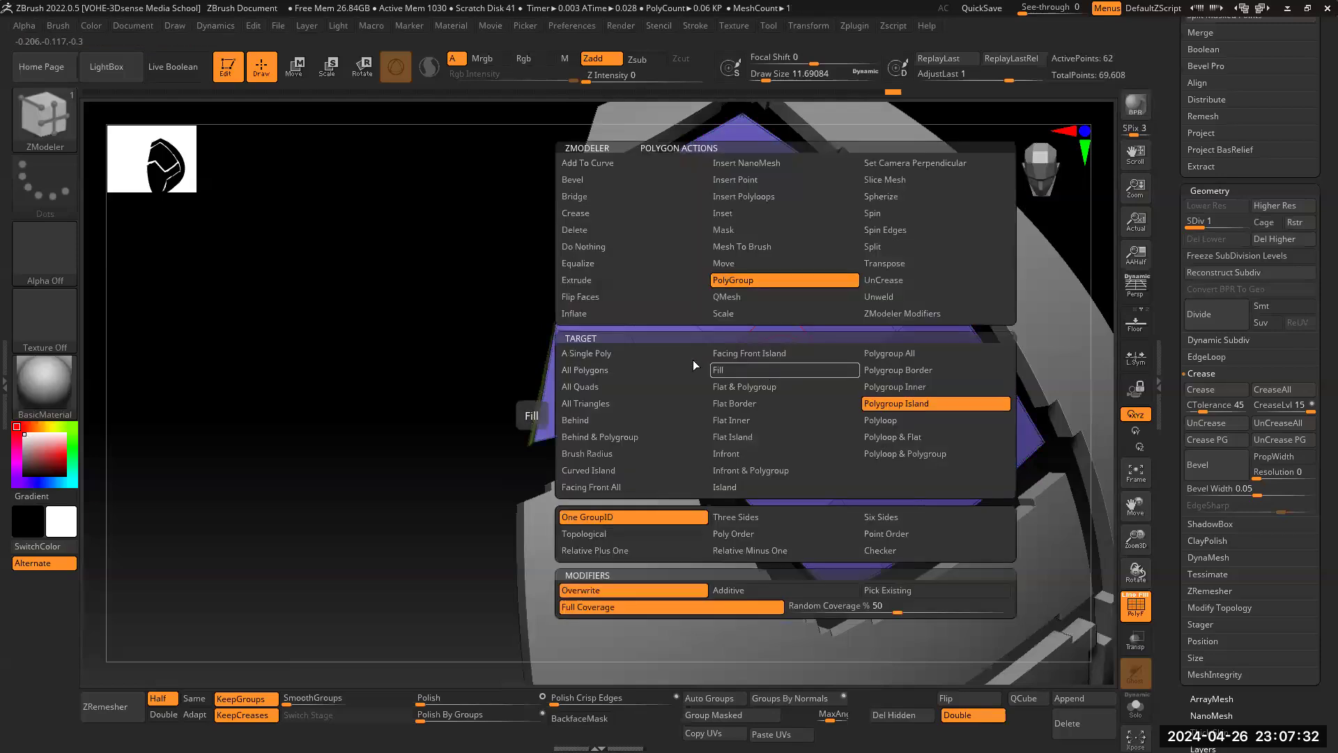
left_click(598, 354)
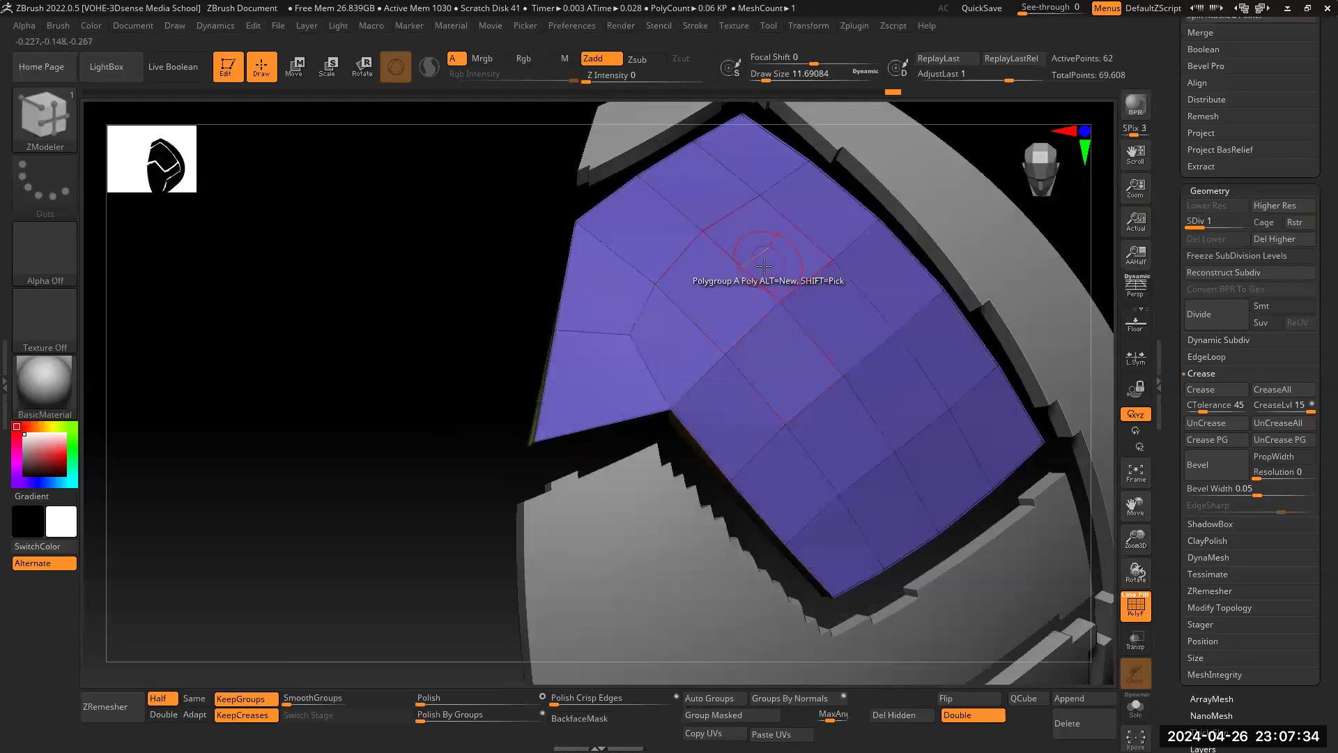
left_click(732, 296)
left_click(778, 278)
left_click(830, 331)
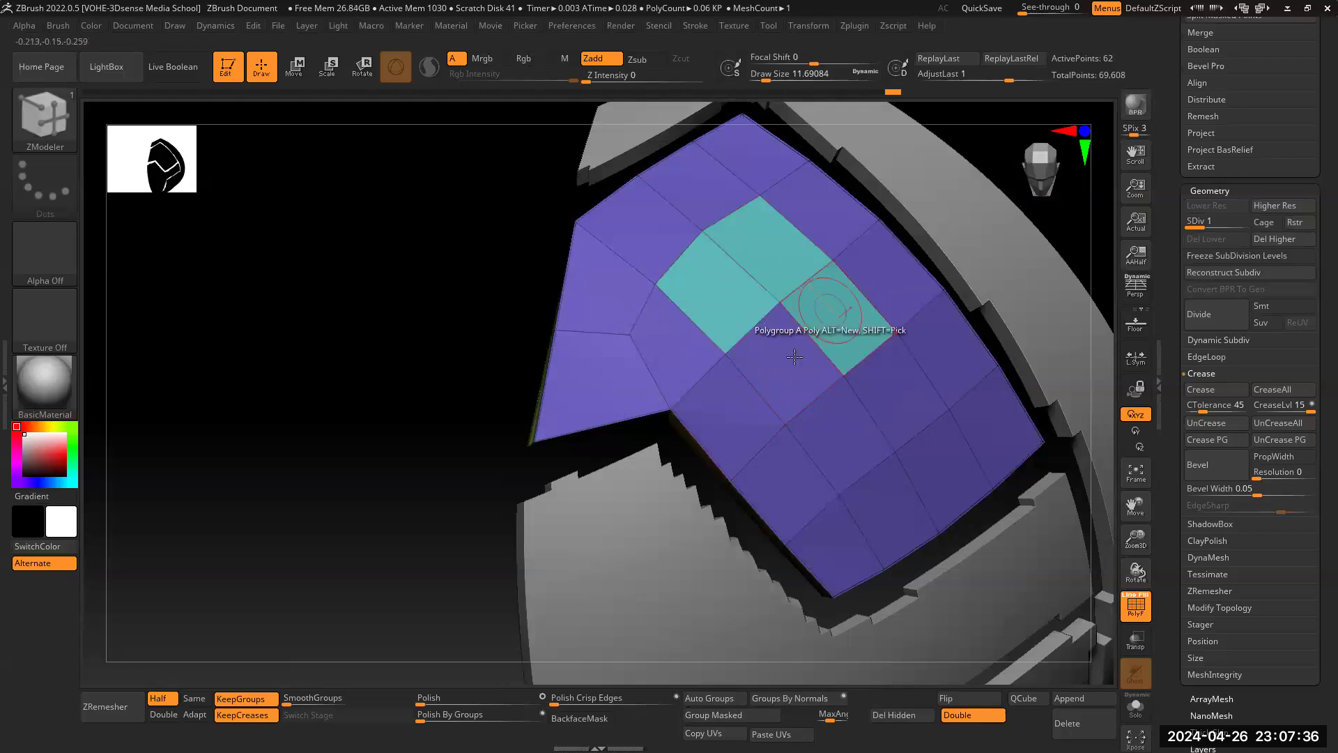
left_click(795, 357)
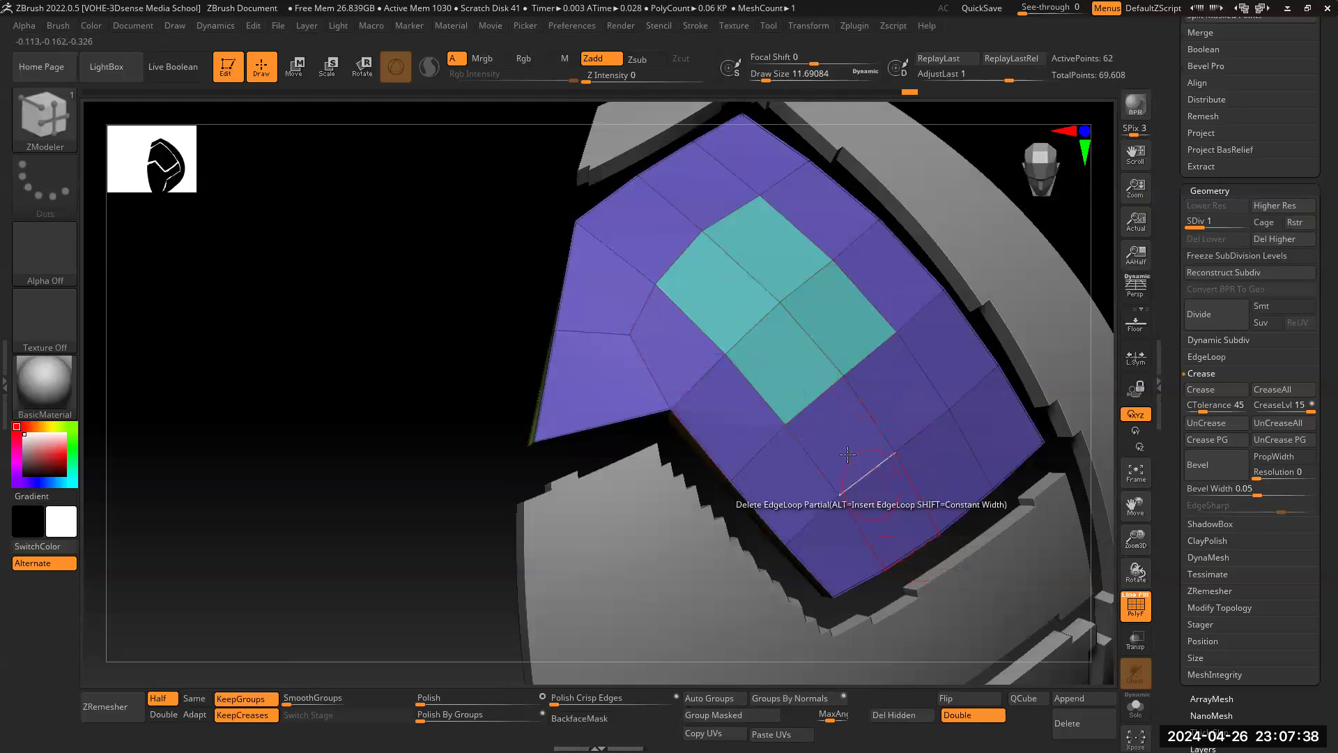
Step: Try adding a fifth neighbouring polygon to the separate polygroup, and restore the front face to a single polygroup
left_click(900, 390)
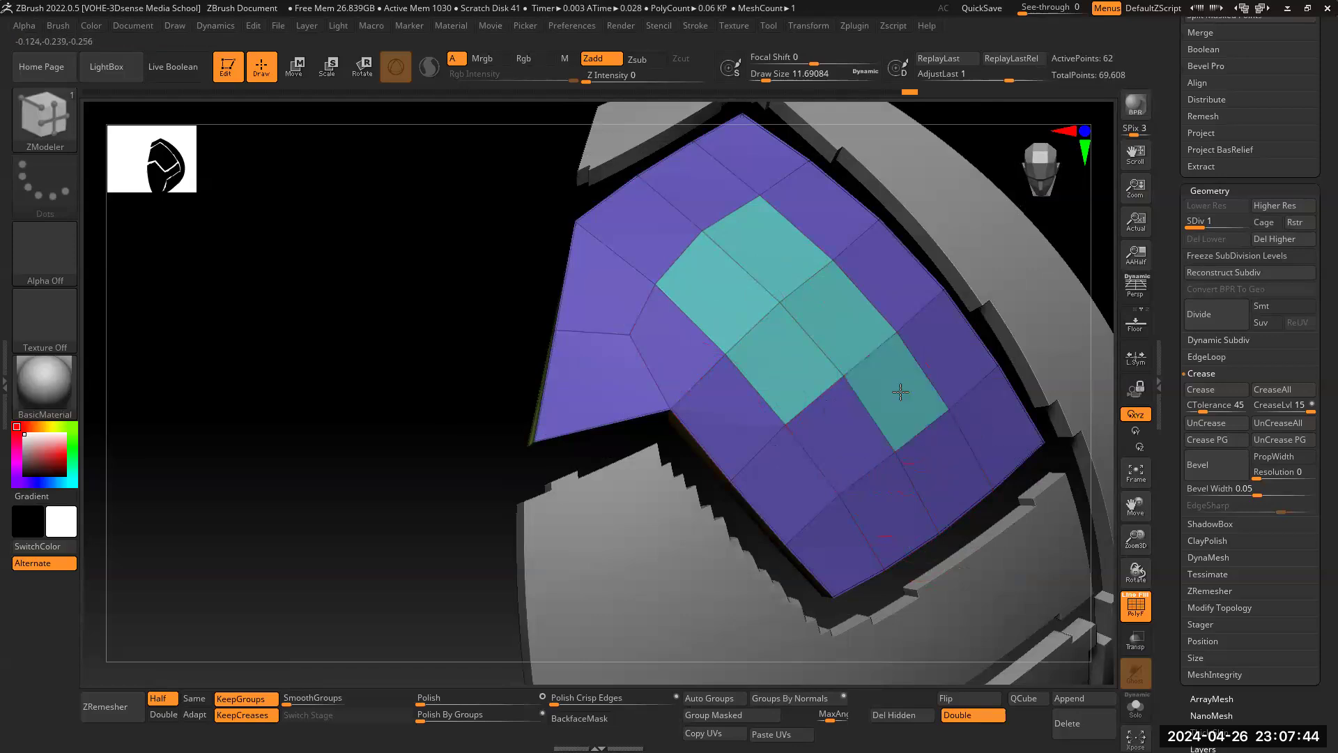
key("ctrl+z")
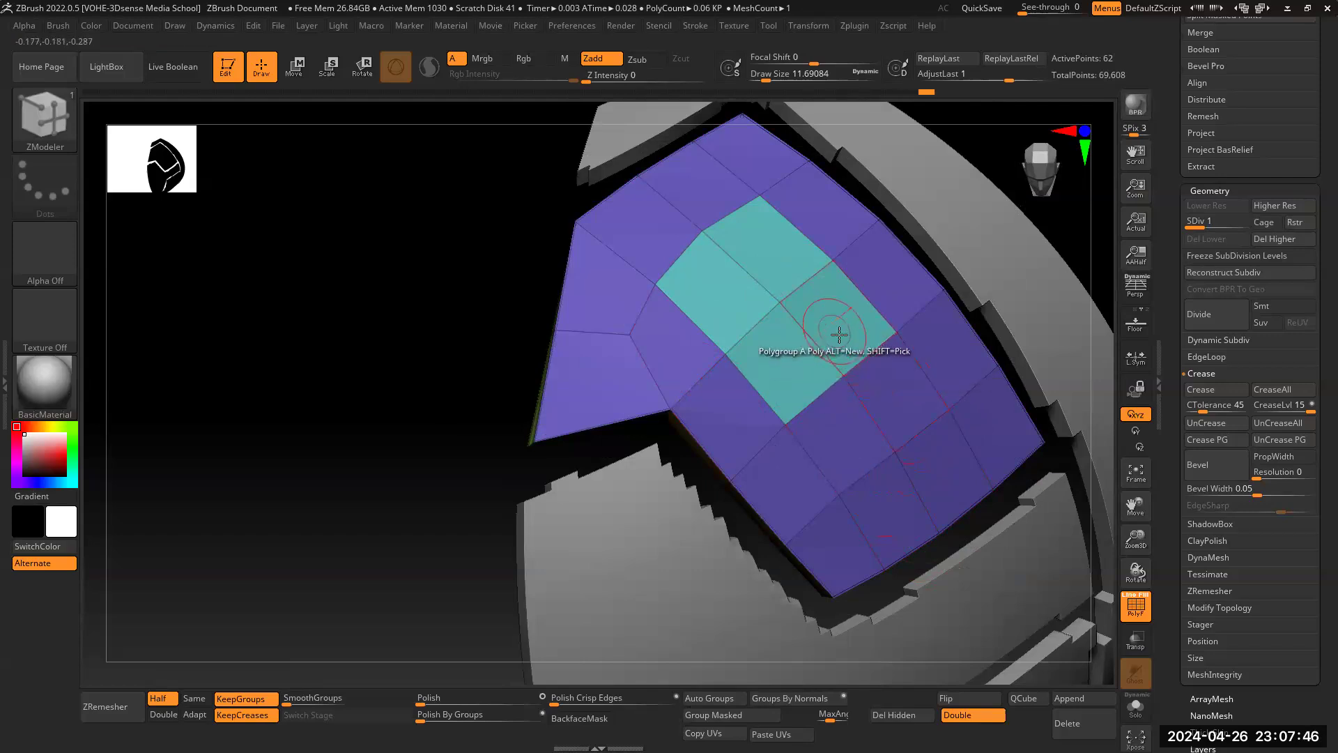
mouse_move(840, 326)
left_mouse_down()
mouse_move(765, 338)
mouse_move(751, 248)
mouse_move(825, 386)
left_mouse_up()
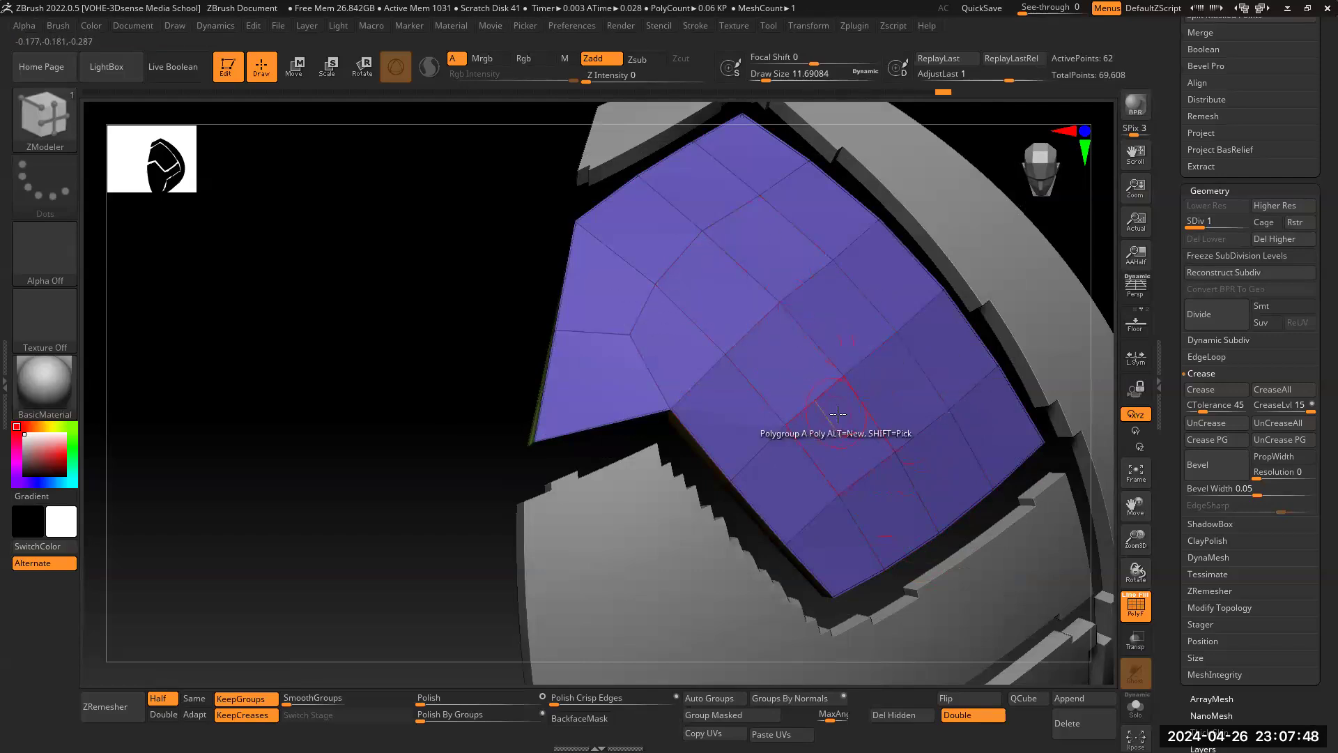
Step: Return the panel to subdivision level 3 and hide the polyframe to inspect its smooth surface within the helmet
left_click_drag(1140, 531, 1009, 413)
left_click_drag(1030, 368, 849, 309)
key("shift+f")
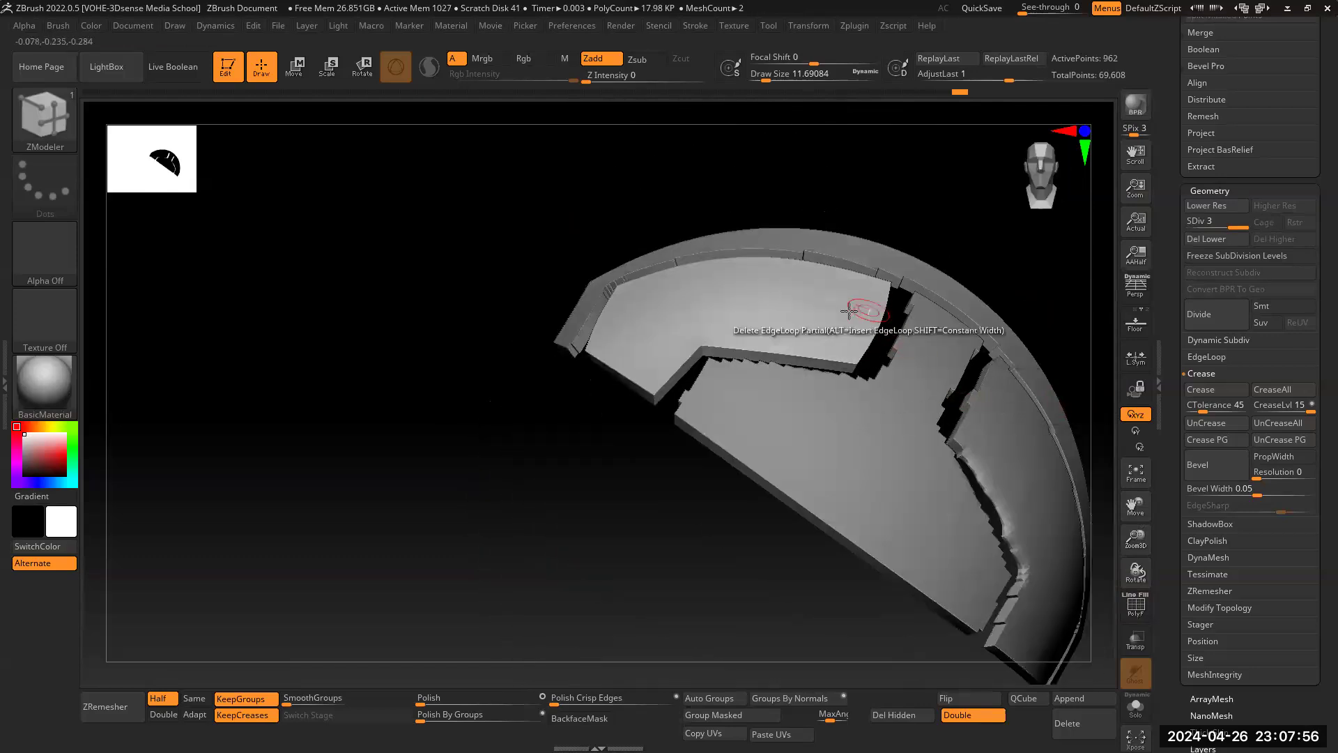
mouse_move(944, 249)
left_mouse_down()
mouse_move(986, 263)
mouse_move(919, 328)
left_mouse_up()
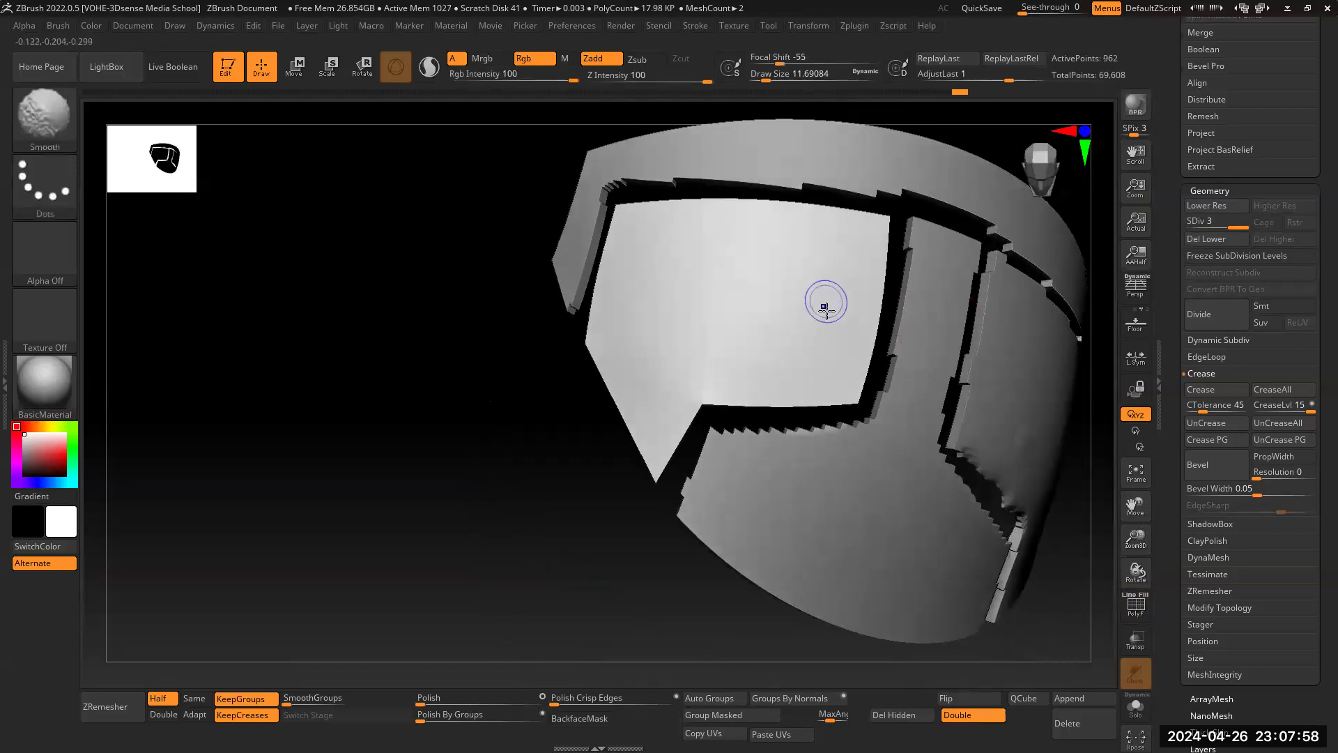
Step: Show the gundam head 6 subtool behind the visor panels
scroll(1173, 310, "up", 5)
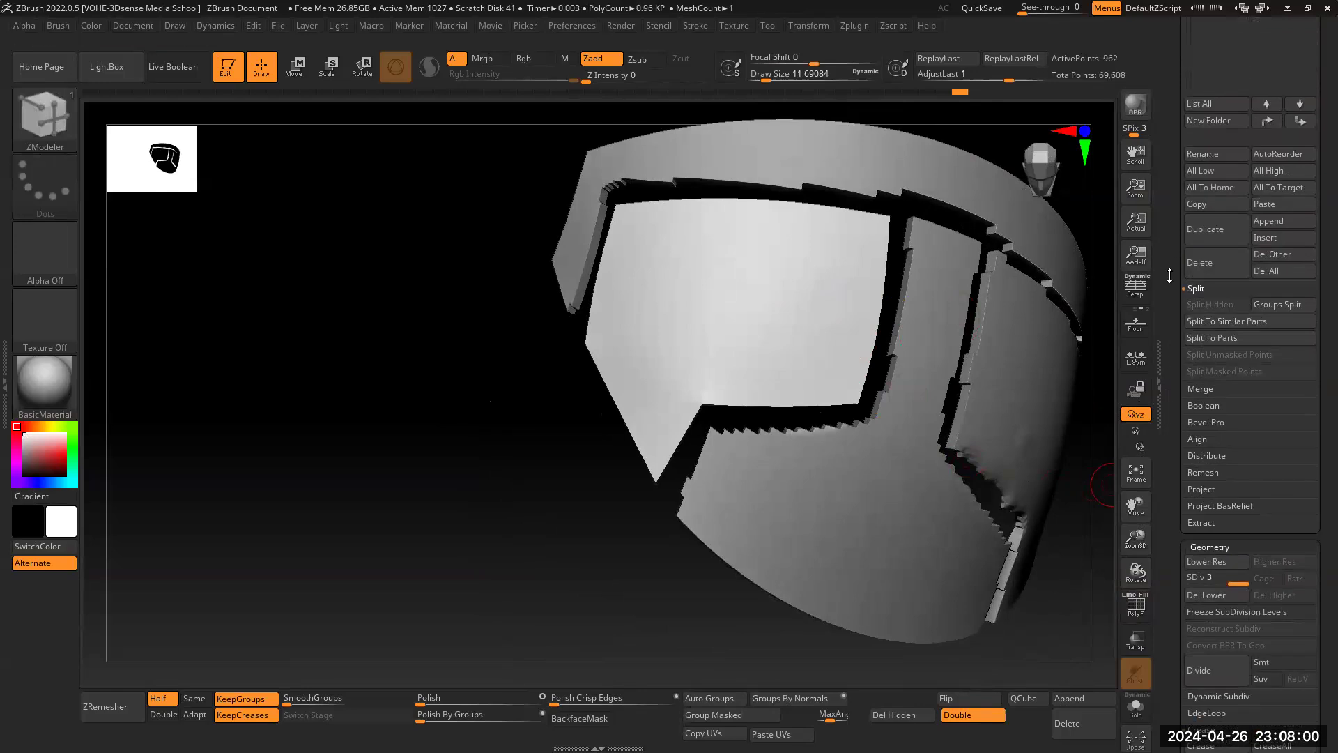
scroll(1169, 276, "up", 5)
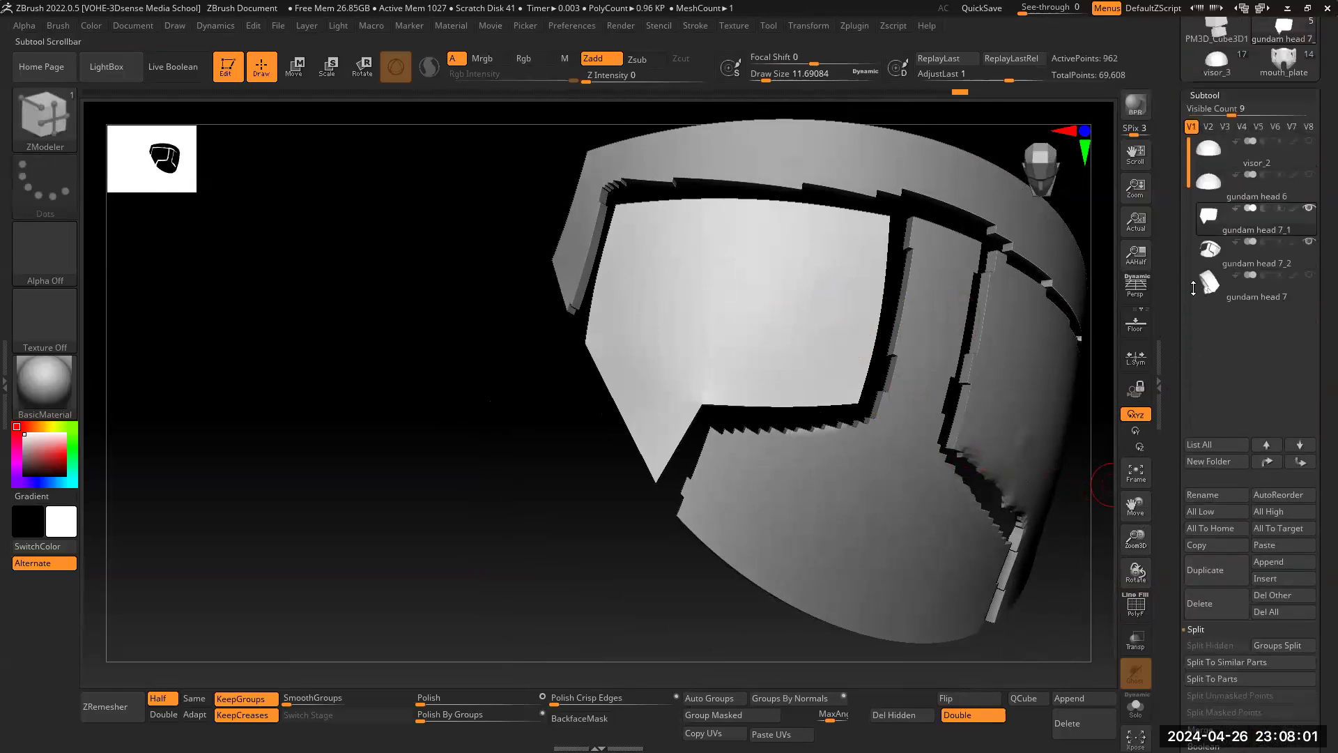
left_click(1309, 175)
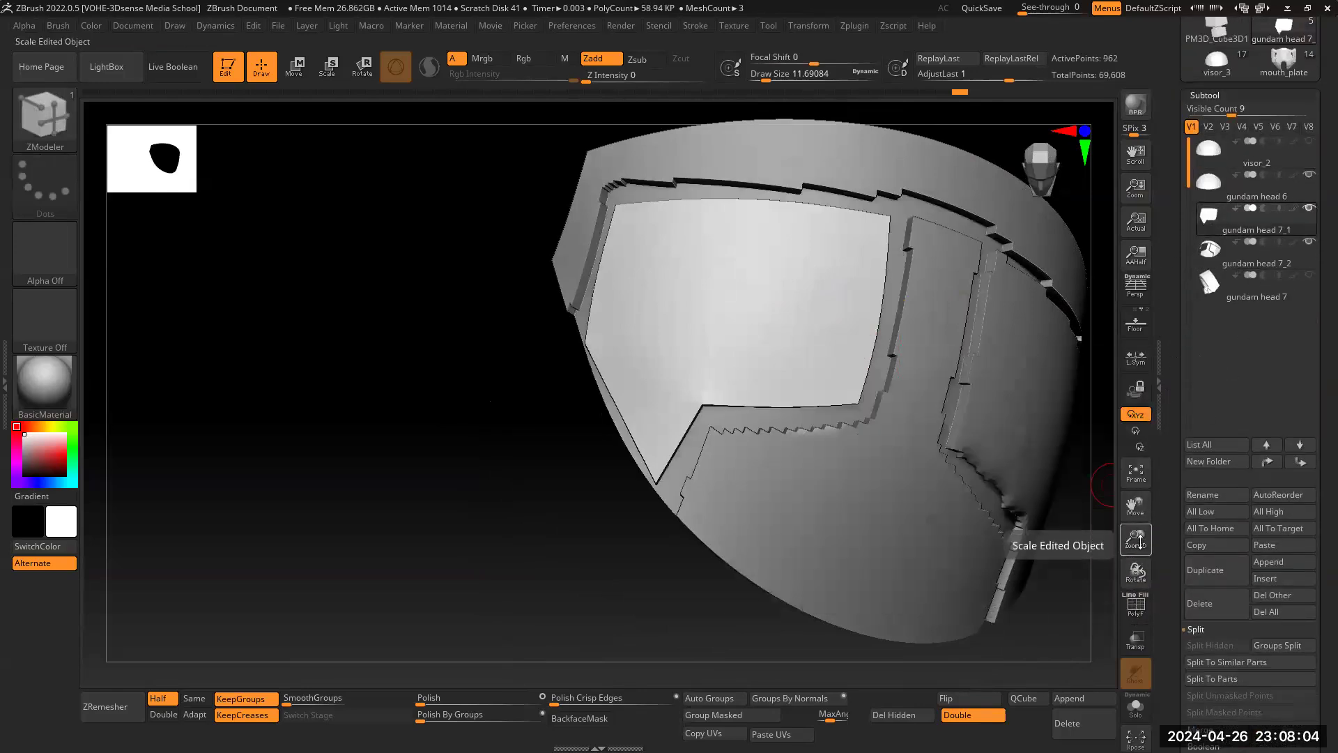
Step: Turn on polypaint display for all visor subtools and select the gundam head 6 subtool
left_click(1294, 244, "shift")
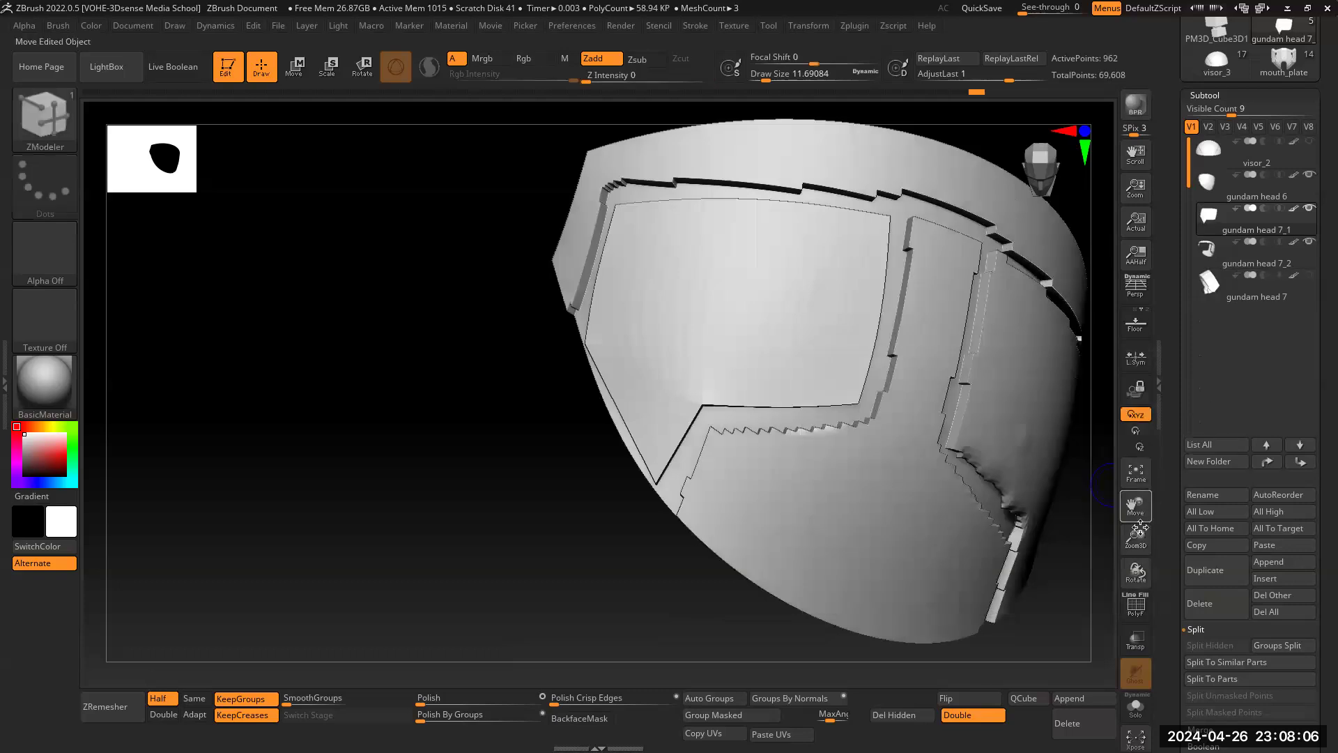
left_click_drag(1138, 550, 803, 364)
left_click(803, 363, "alt")
left_click_drag(953, 335, 826, 346)
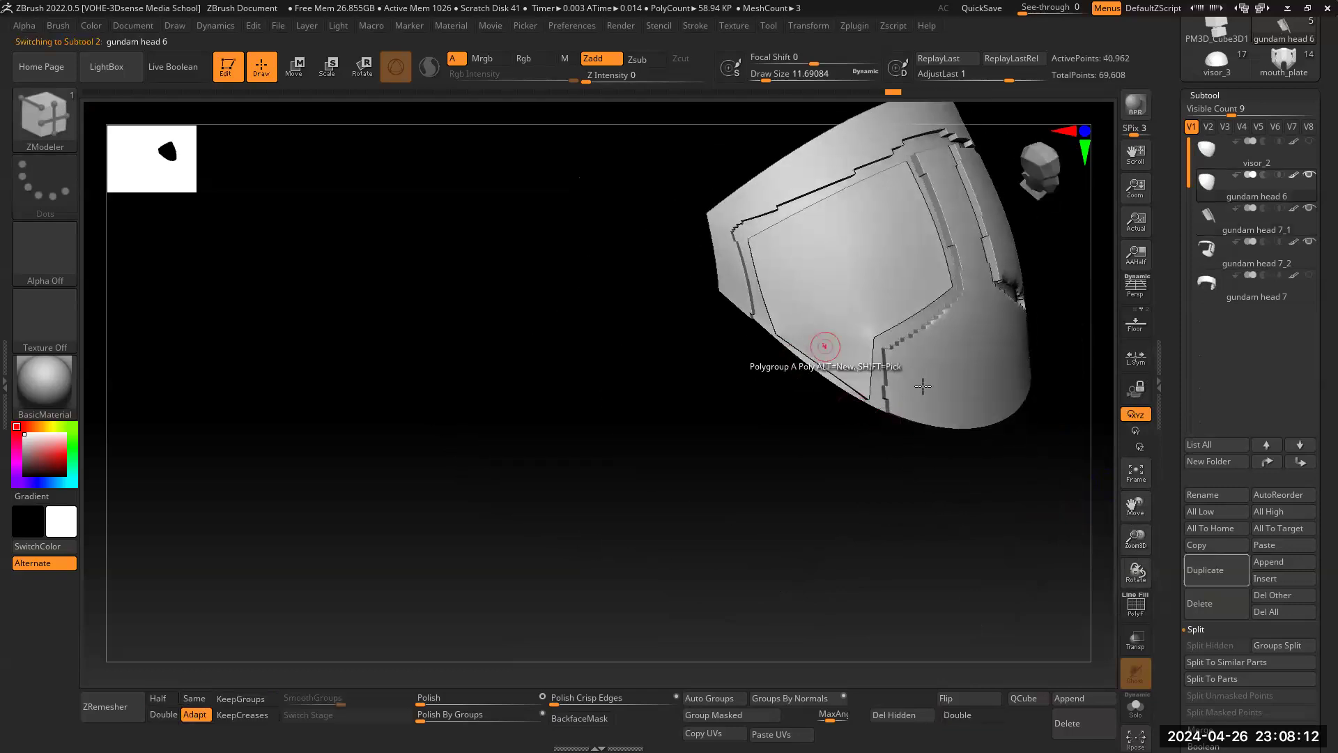
Step: Inspect the gundam head 6 shell from the side and lower its subdivision level
left_click_drag(1138, 532, 1136, 513)
left_click_drag(1135, 507, 1066, 593)
left_click_drag(1052, 516, 980, 488)
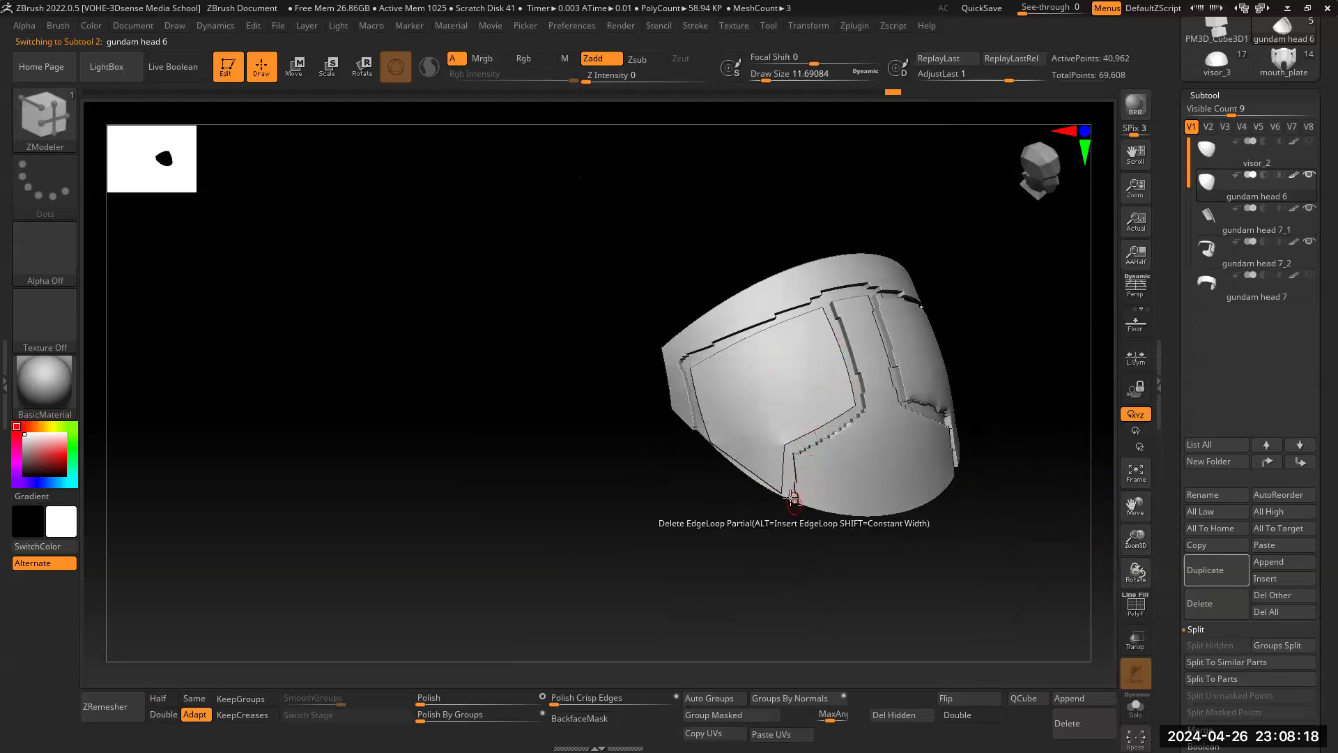
left_click_drag(924, 580, 768, 488)
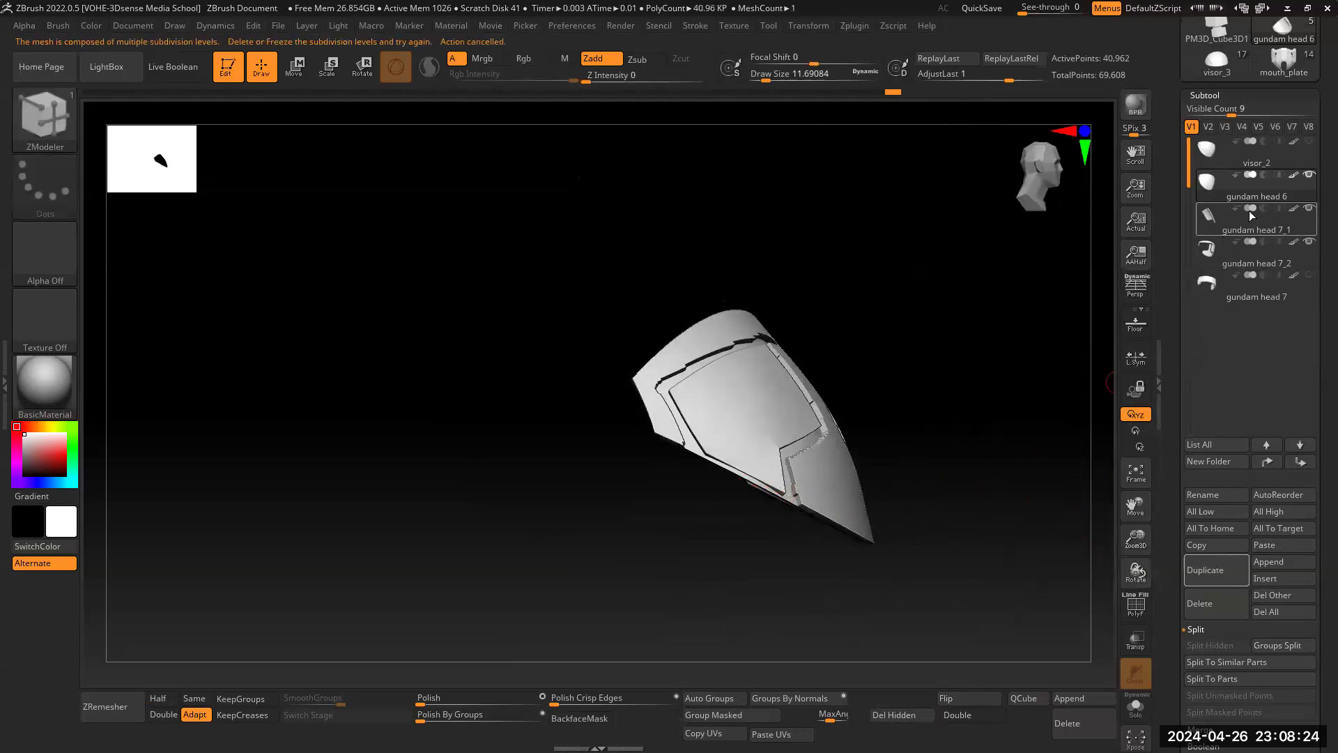
key("shift")
left_click_drag(968, 455, 931, 469)
key("shift")
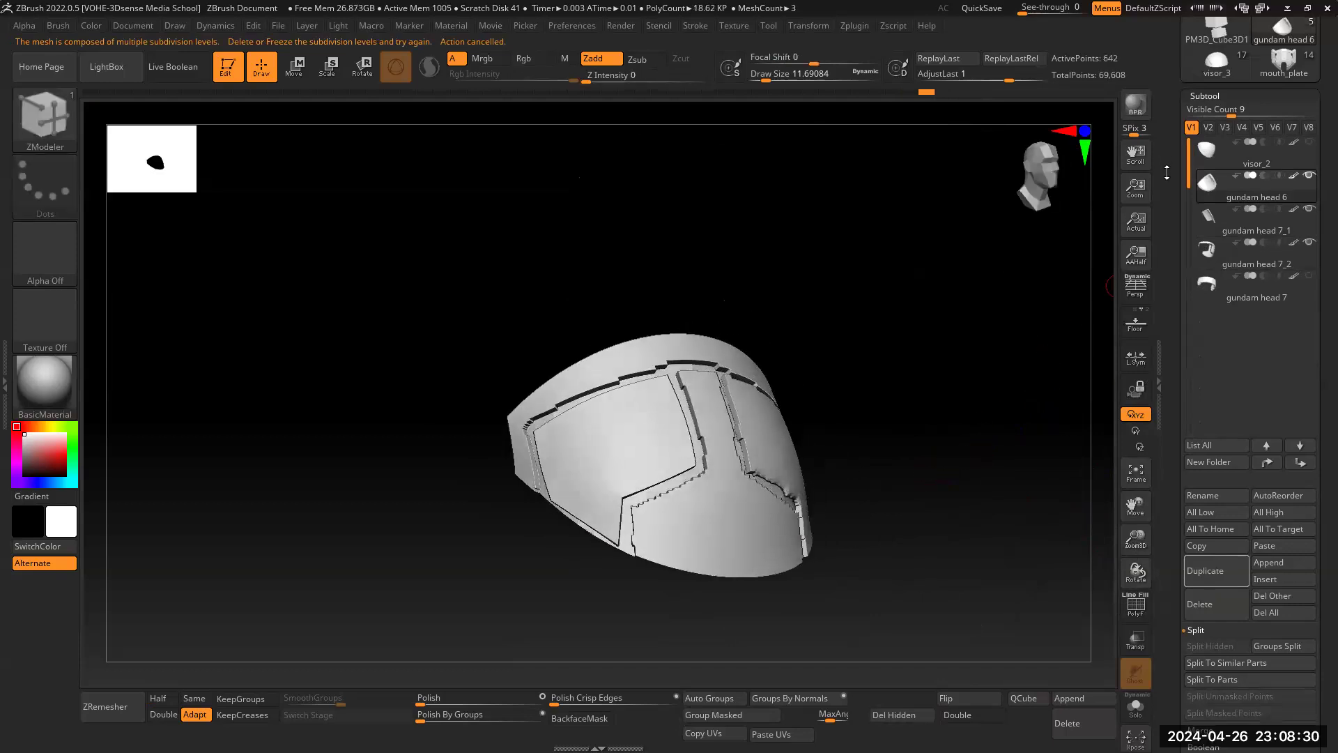
Step: Load the mouth_plate tool and examine the panel detail on the helmet's cheek and mouth area
scroll(1247, 174, "up", 5)
left_click(1283, 267)
left_click_drag(978, 450, 1135, 522)
left_click_drag(1137, 589, 1063, 435)
left_click_drag(1076, 363, 983, 342)
left_click_drag(1140, 502, 1124, 675)
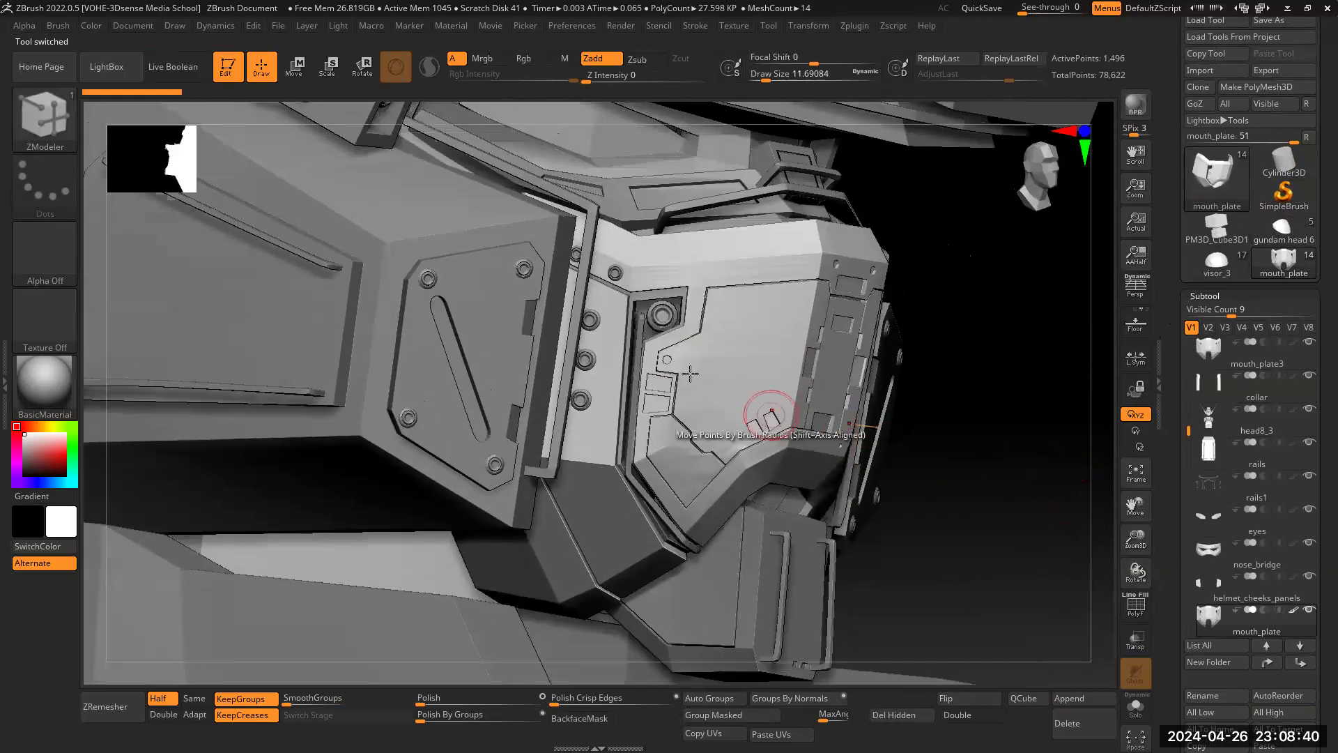
Step: Select the head8_3 subtool, inspect its polyframe in isolation, and bring the rest of the helmet back into view
left_click(642, 304, "alt")
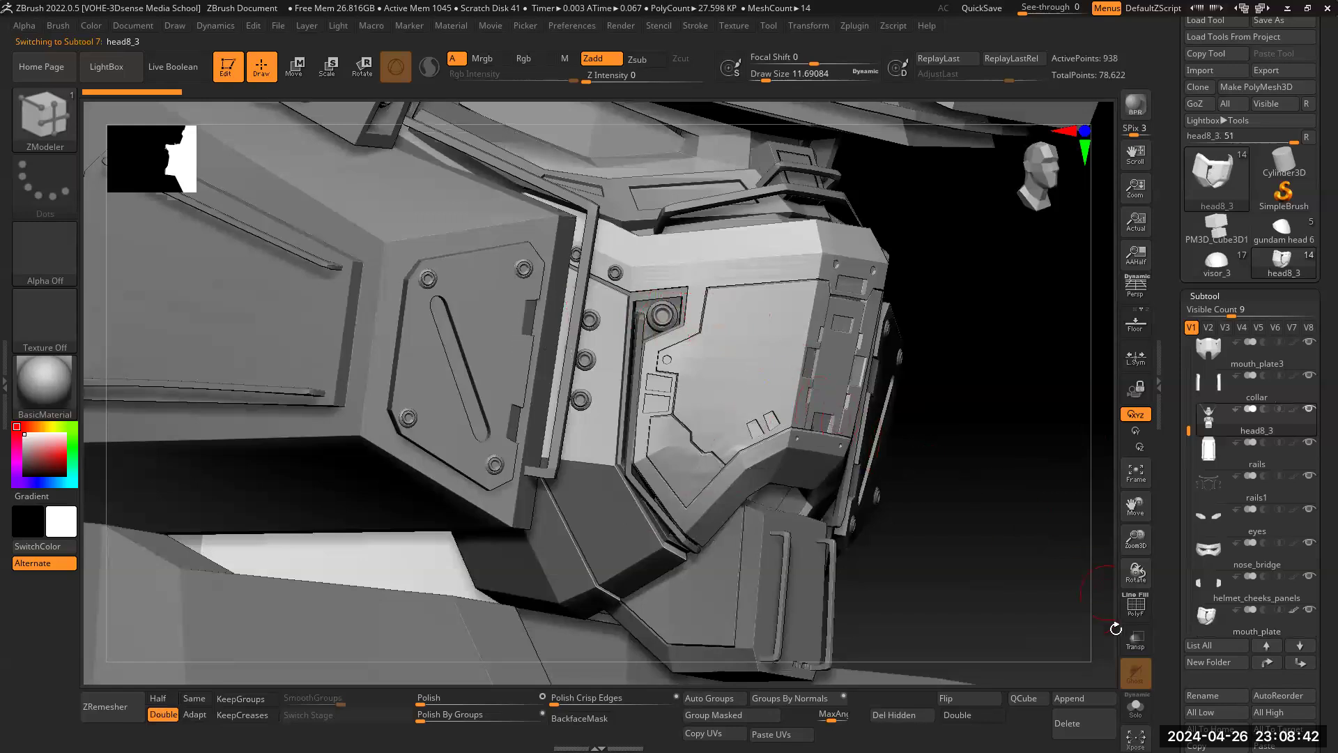
left_click(1136, 605)
left_click_drag(1005, 474, 1091, 625)
key("shift+s")
left_click_drag(1139, 568, 1019, 489)
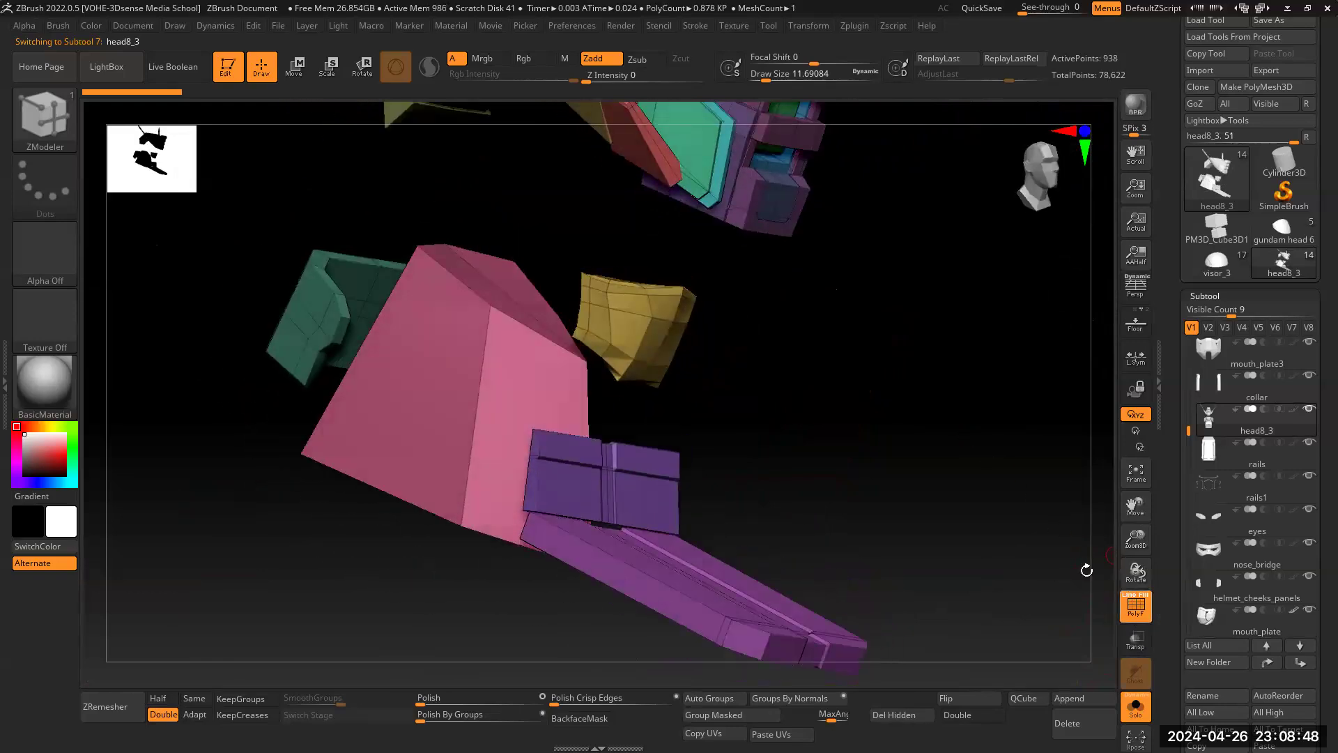
left_click_drag(1141, 531, 1141, 558)
left_click_drag(1136, 506, 1140, 569)
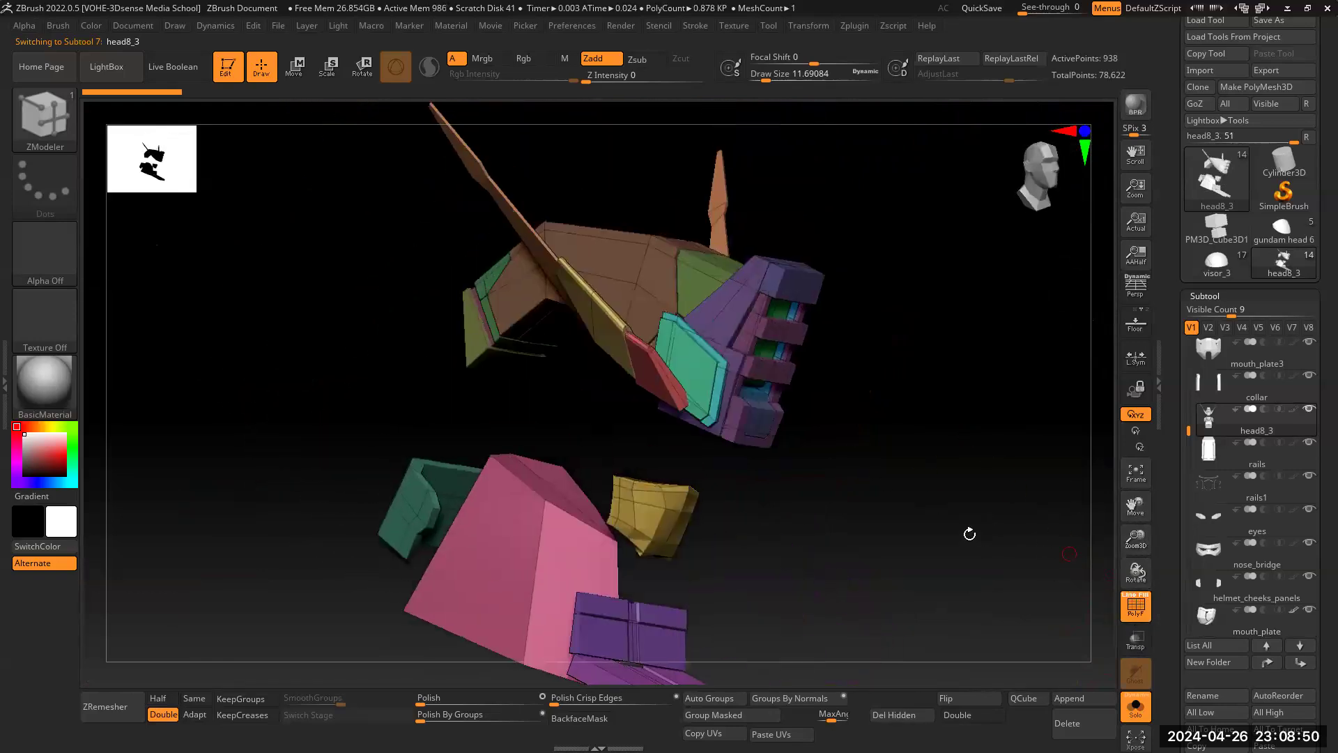
left_click(1136, 708)
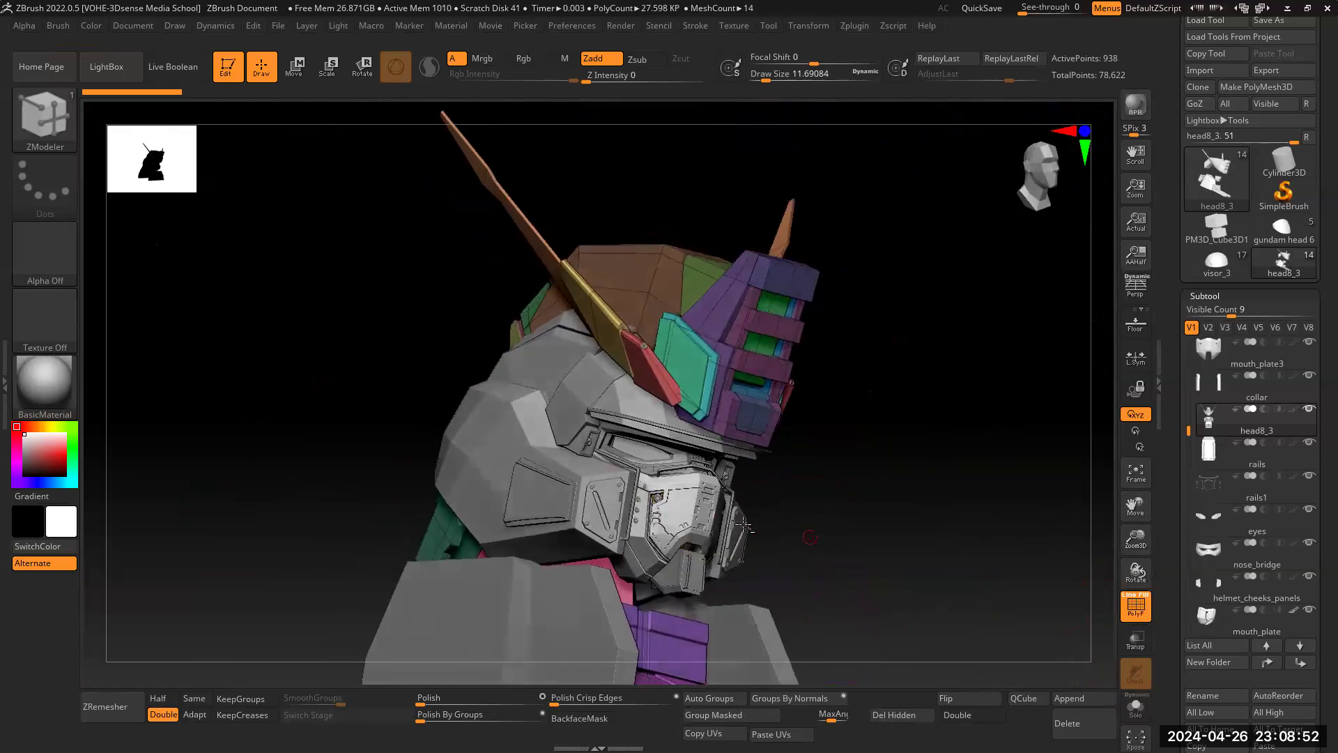
Step: Select the mouth_plate subtool and inspect its polygroups within the full helmet
left_click(675, 513, "alt")
left_click_drag(1138, 543, 1109, 376)
left_click_drag(1021, 473, 1064, 467)
left_click_drag(1138, 542, 1147, 349)
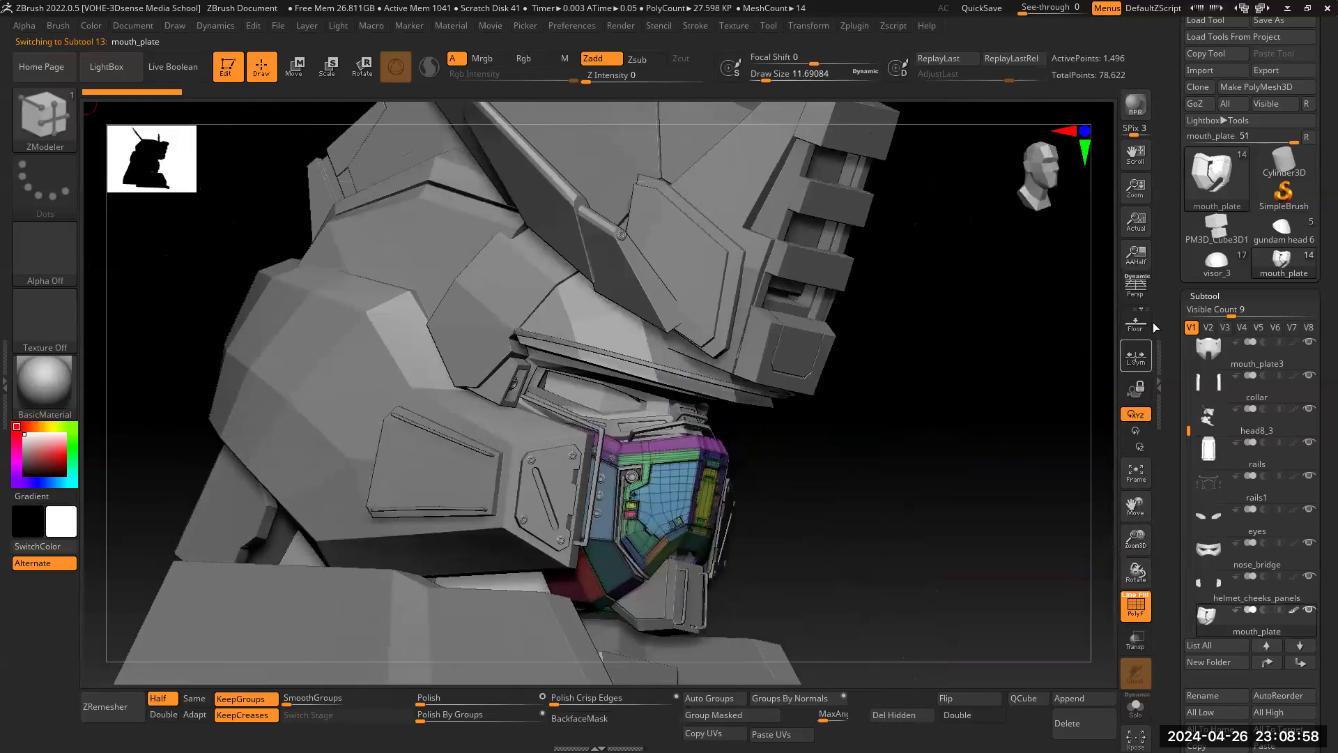
Step: Return to the gundam head 6 tool and make the gundam head 7_1 side panel the active subtool
left_click(1213, 269)
left_click(1263, 237)
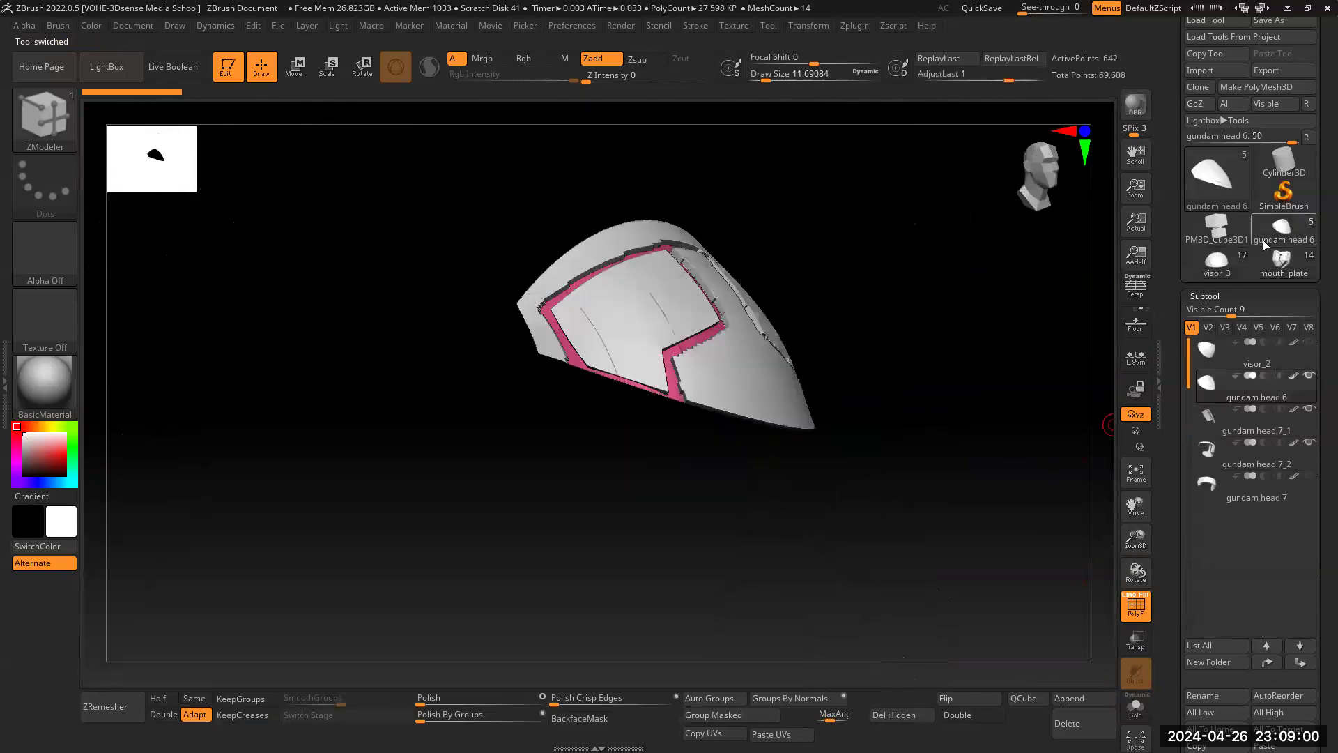
left_click_drag(934, 458, 562, 427)
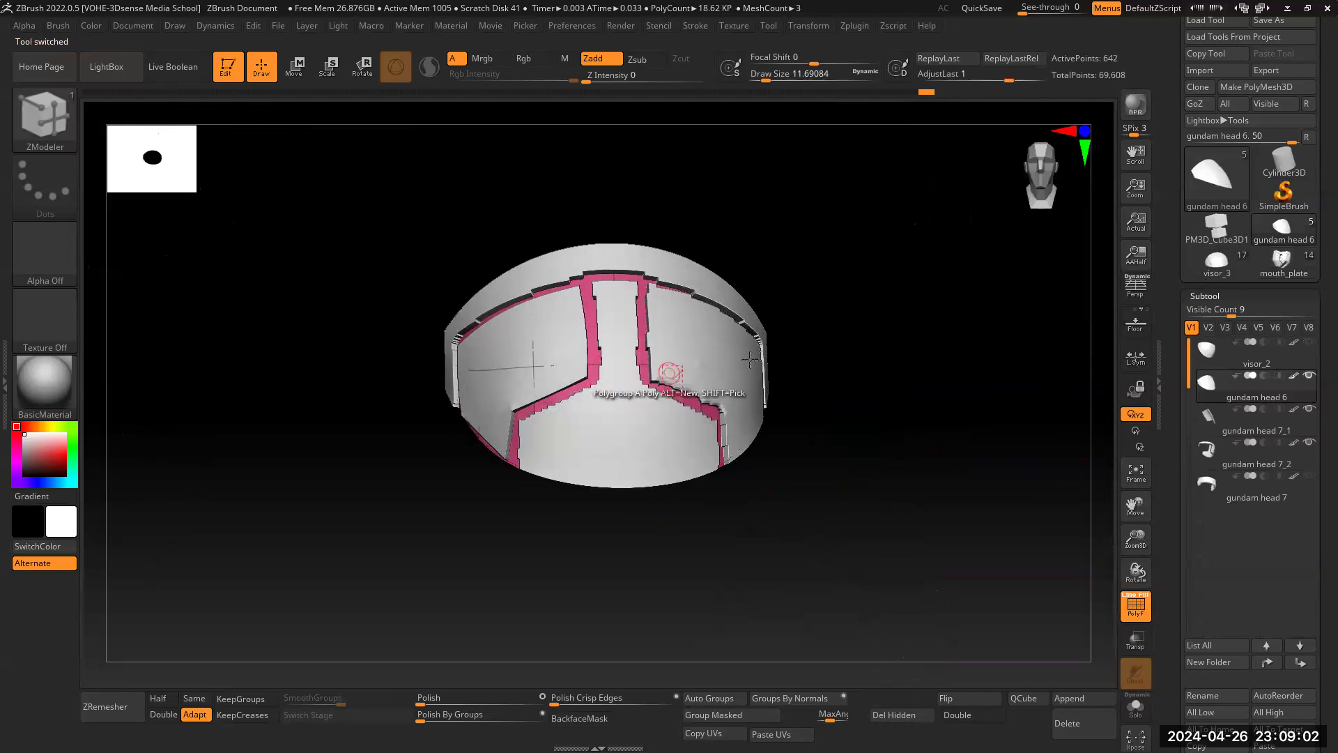
left_click_drag(819, 427, 951, 458)
left_click_drag(1137, 546, 1161, 526)
left_click(664, 401, "alt")
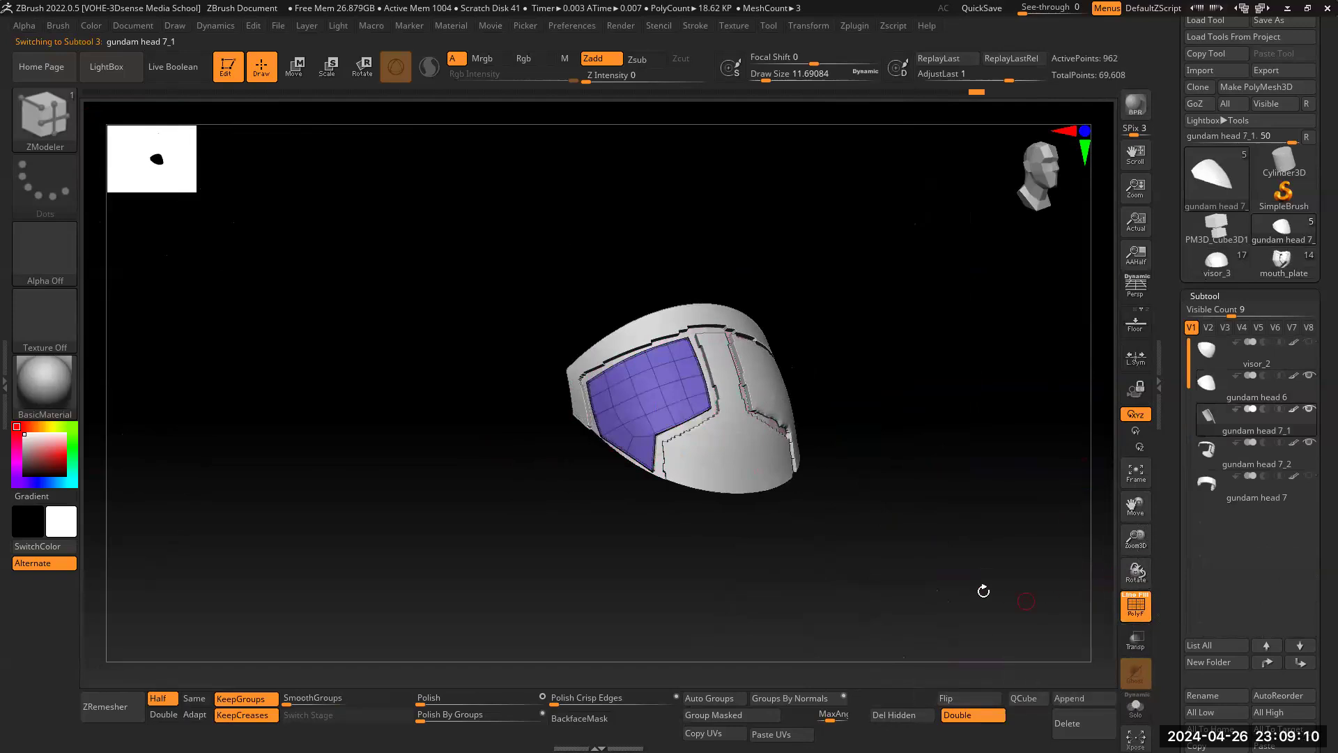
Step: Compare the side panel's smooth surface with the polyframe hidden and shown
left_click(1136, 605)
left_click_drag(1136, 537, 1138, 571)
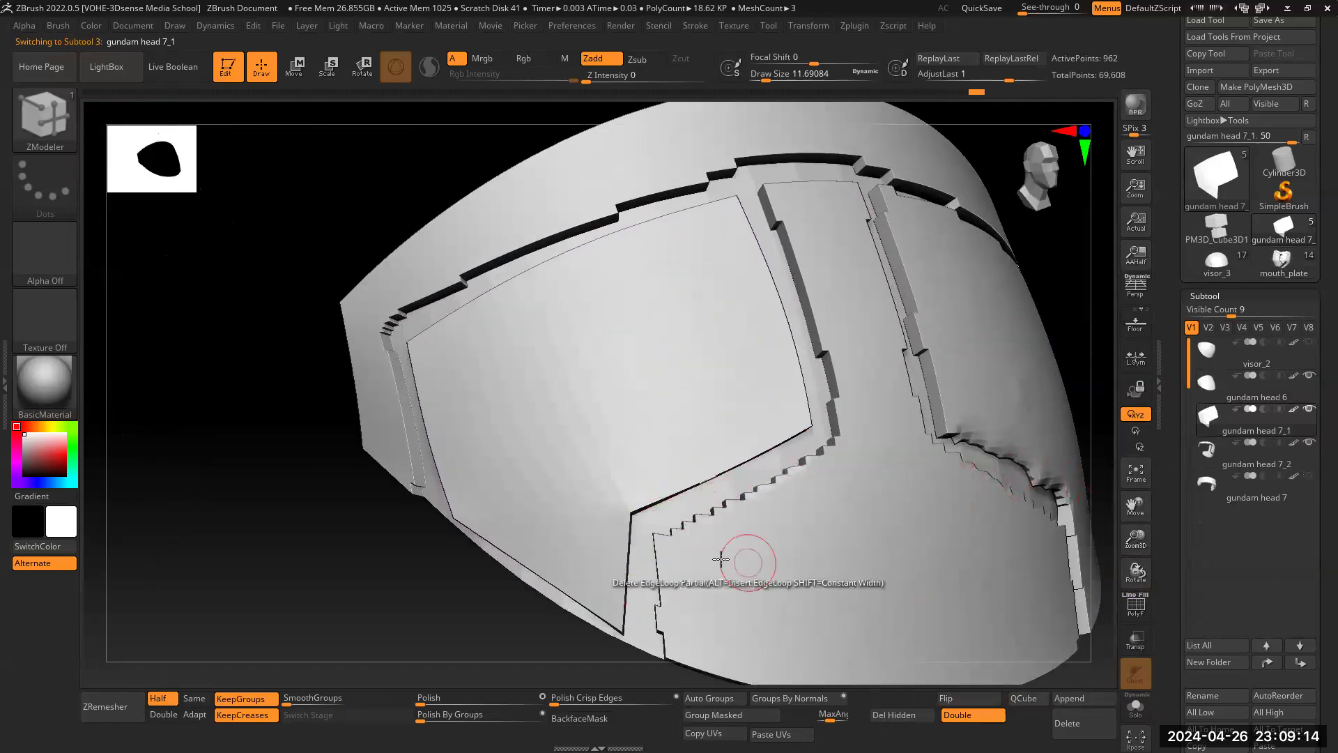
left_click(1136, 605)
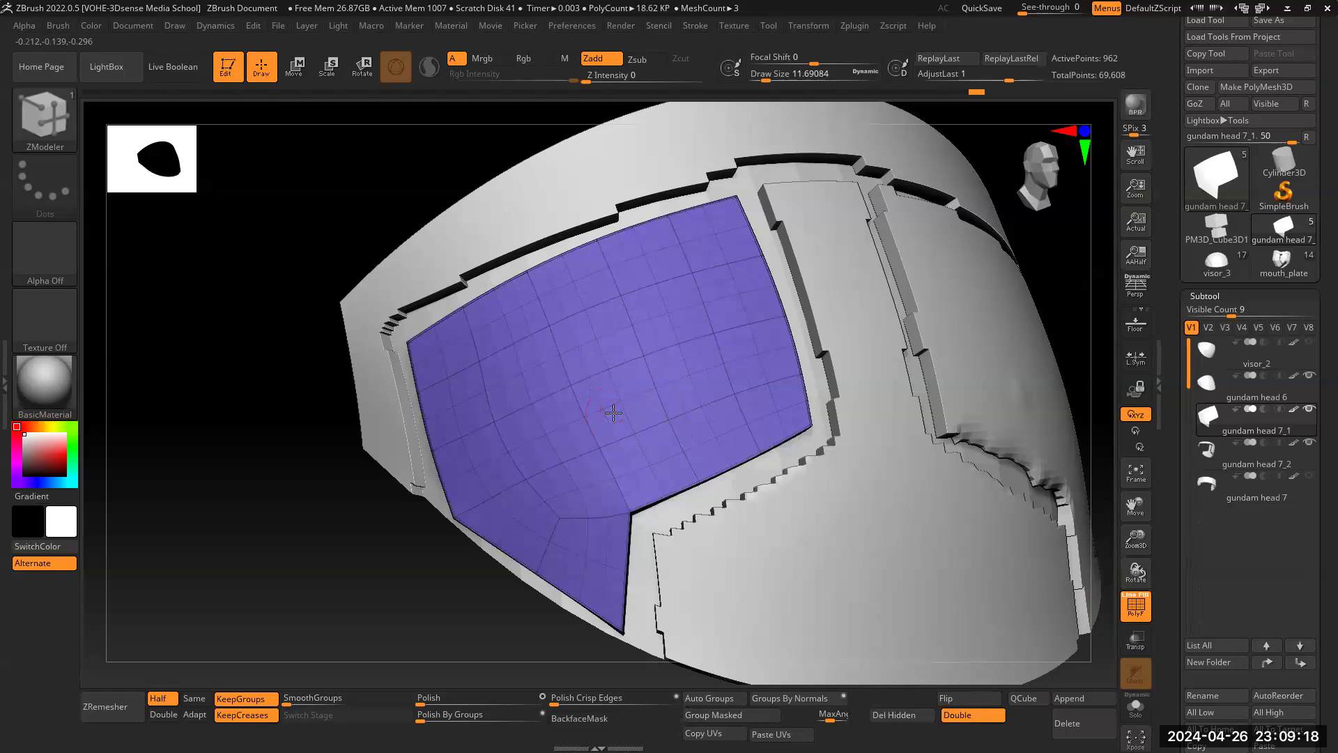
Step: Isolate the gundam head 7_1 panel and examine its topology and edges from several angles
left_click(1136, 706)
left_click_drag(908, 605, 900, 432)
left_click_drag(741, 558, 606, 505)
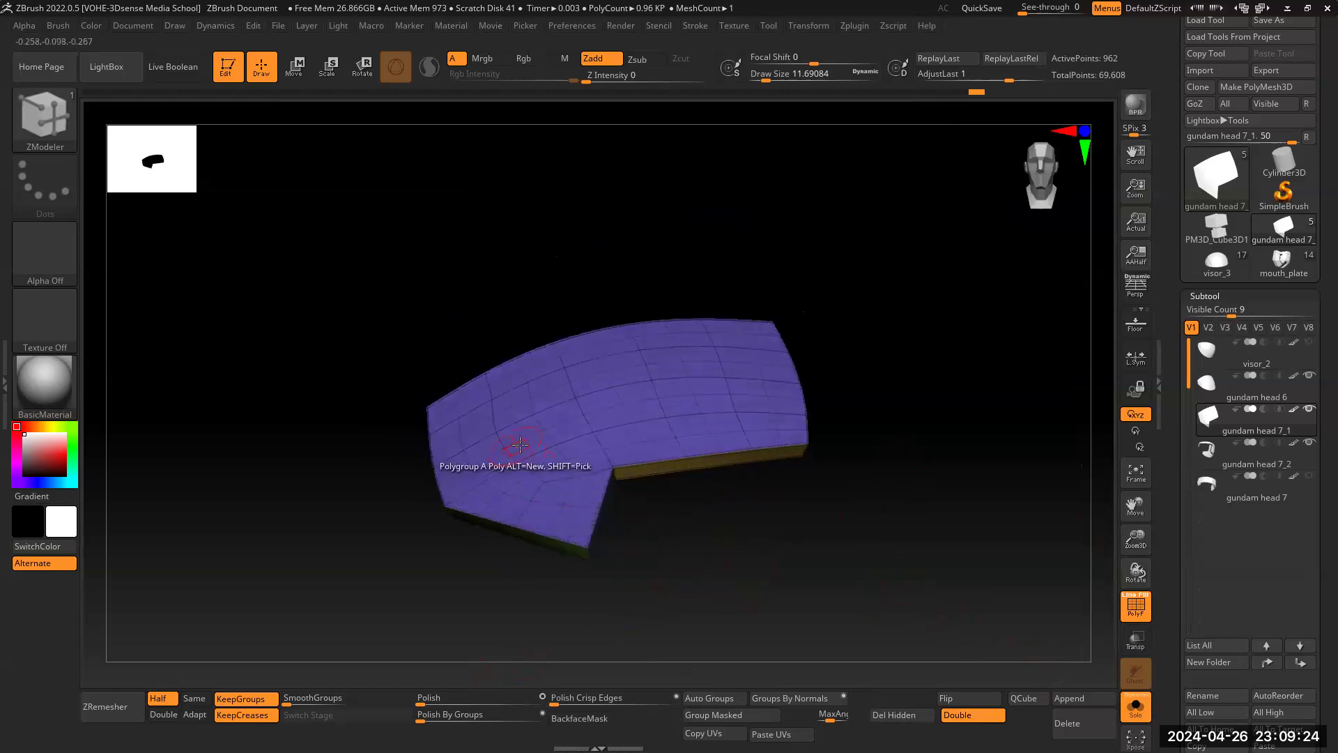
mouse_move(750, 528)
left_mouse_down()
mouse_move(774, 523)
mouse_move(758, 587)
left_mouse_up()
key("shift")
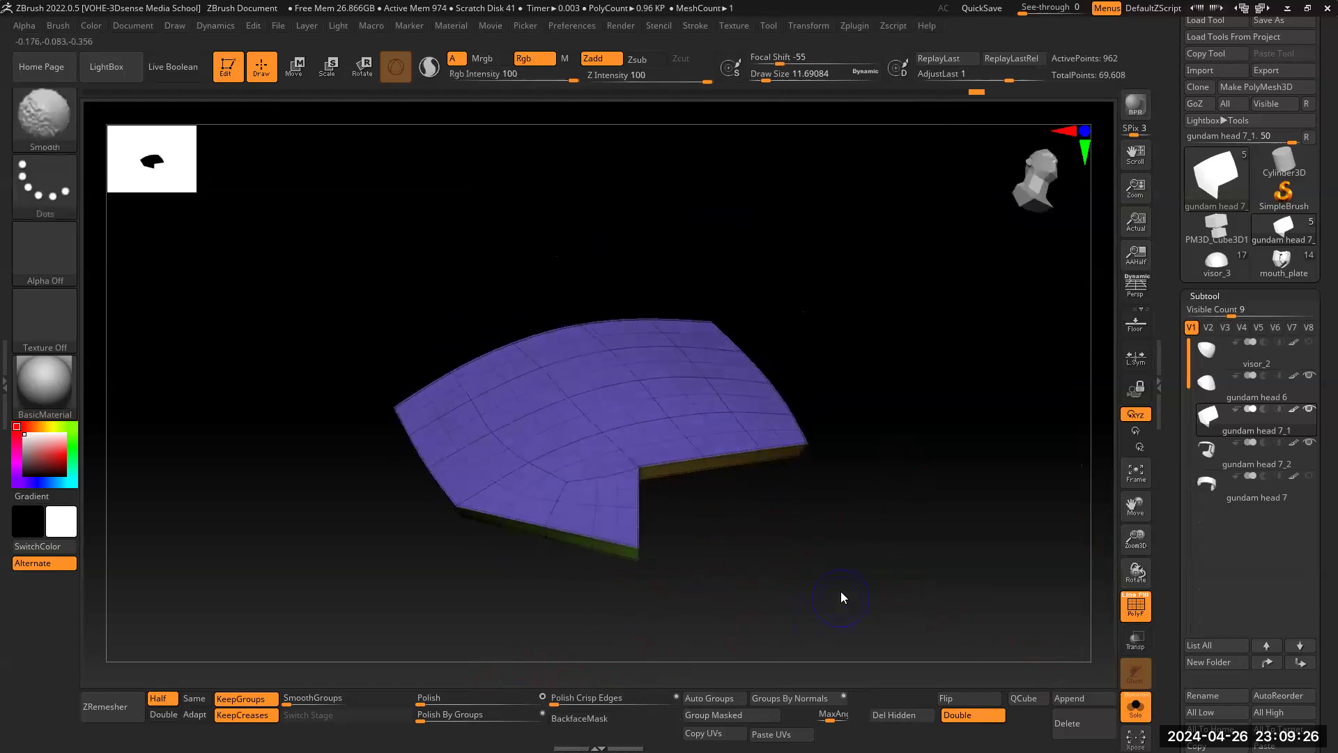
mouse_move(859, 539)
left_mouse_down()
mouse_move(858, 461)
mouse_move(866, 559)
mouse_move(938, 541)
mouse_move(992, 481)
mouse_move(1011, 492)
left_mouse_up()
key("shift")
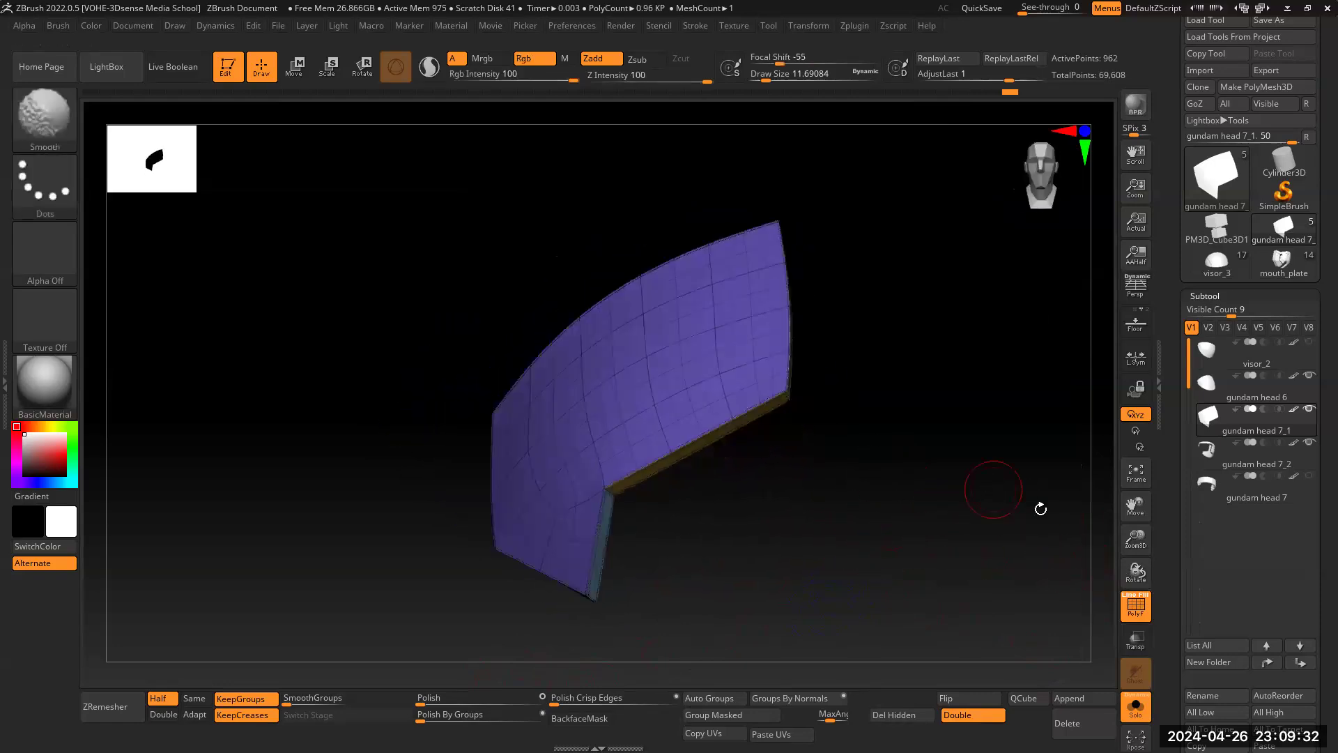
left_click_drag(1138, 544, 1137, 502)
left_click_drag(911, 478, 931, 460)
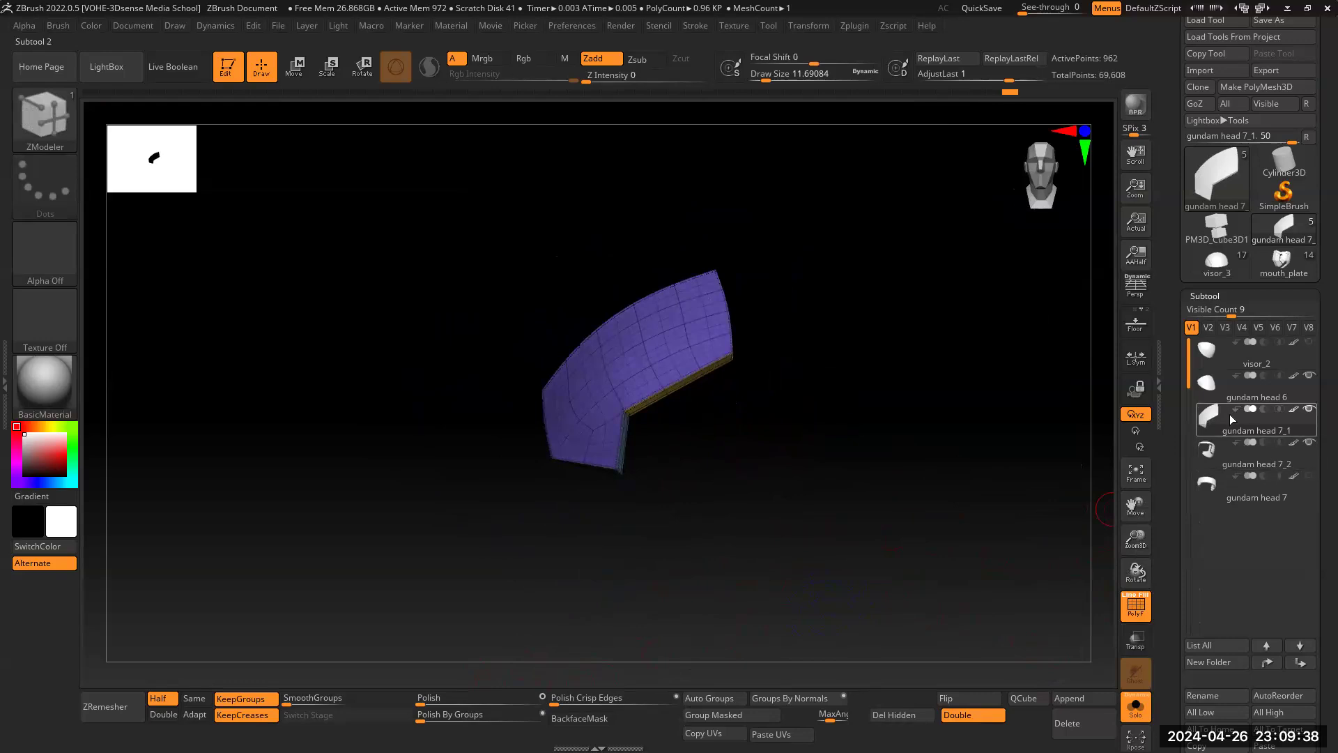
Step: Check the gundam head 7_2 subtool in isolation, then return to gundam head 7_1 and inspect its front face up close
left_click(1220, 454)
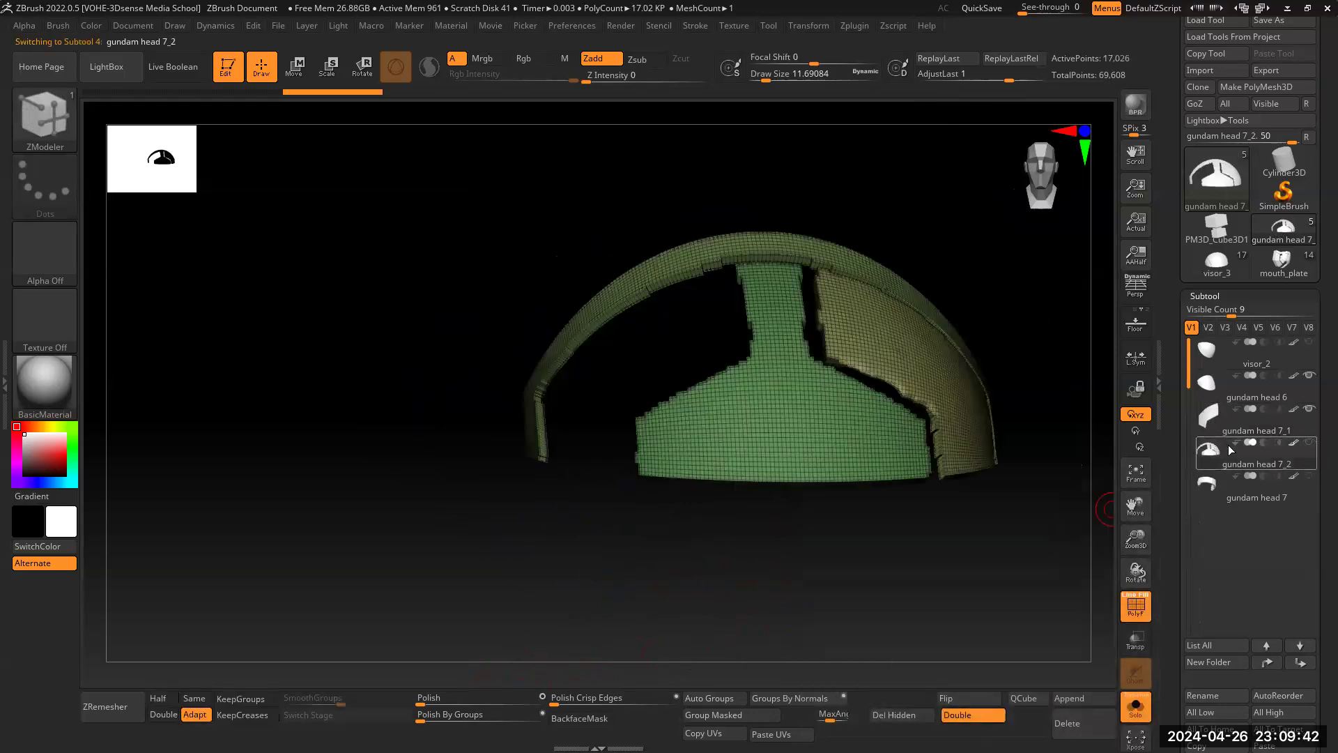
left_click(1213, 419)
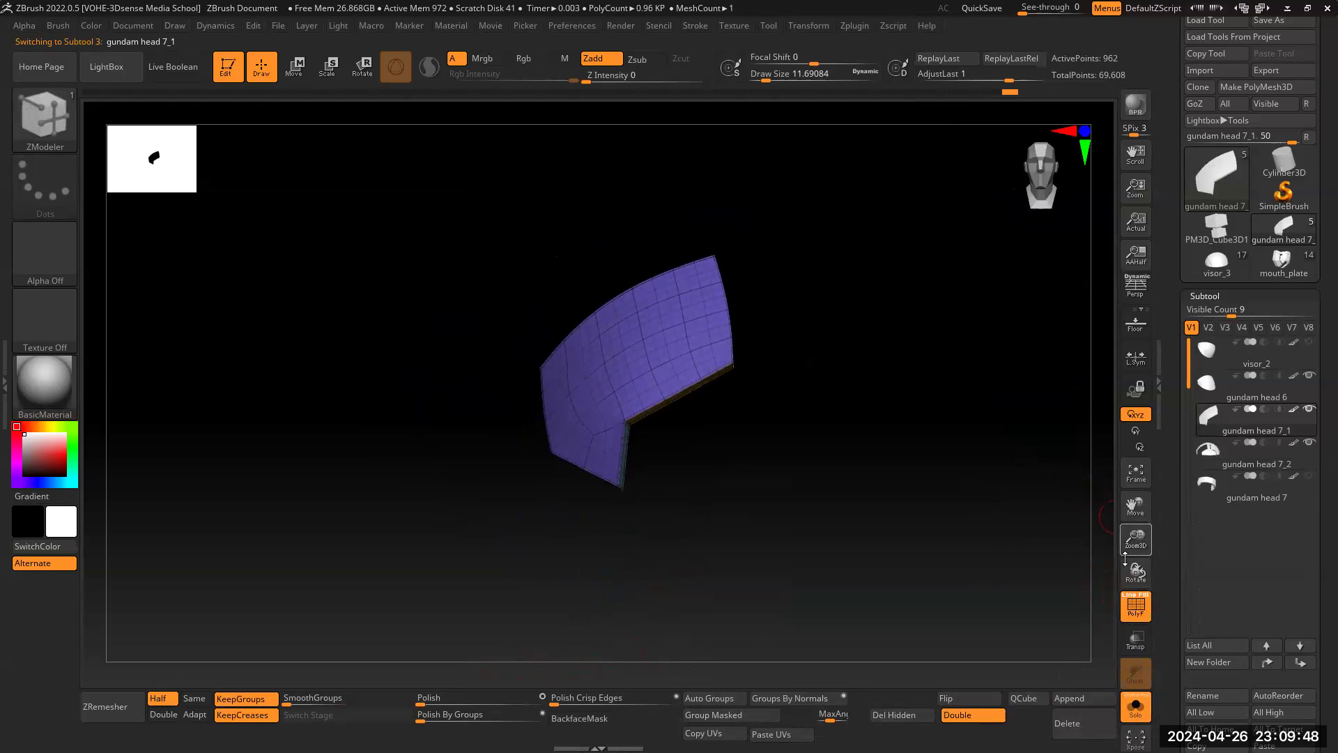
left_click_drag(1136, 528, 1089, 518)
mouse_move(929, 483)
left_mouse_down()
mouse_move(950, 491)
mouse_move(950, 479)
left_mouse_up()
left_click_drag(1132, 547, 1300, 481)
left_click_drag(994, 498, 1006, 460)
mouse_move(1144, 548)
left_mouse_down()
mouse_move(1144, 512)
mouse_move(1060, 541)
mouse_move(968, 534)
mouse_move(968, 520)
mouse_move(929, 537)
mouse_move(948, 544)
left_mouse_up()
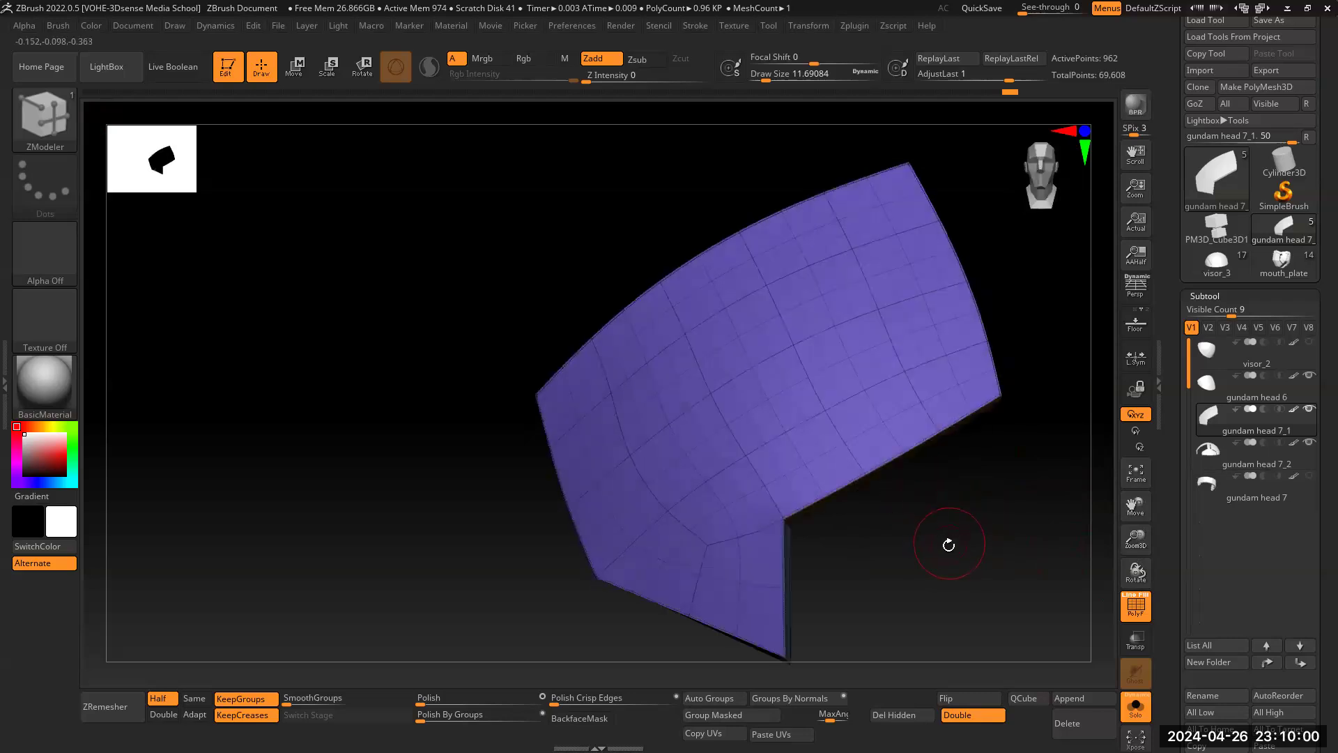
Step: Drop the panel to its lowest subdivision level and hide its front and back faces, leaving only the rim
key("shift")
key("ctrl")
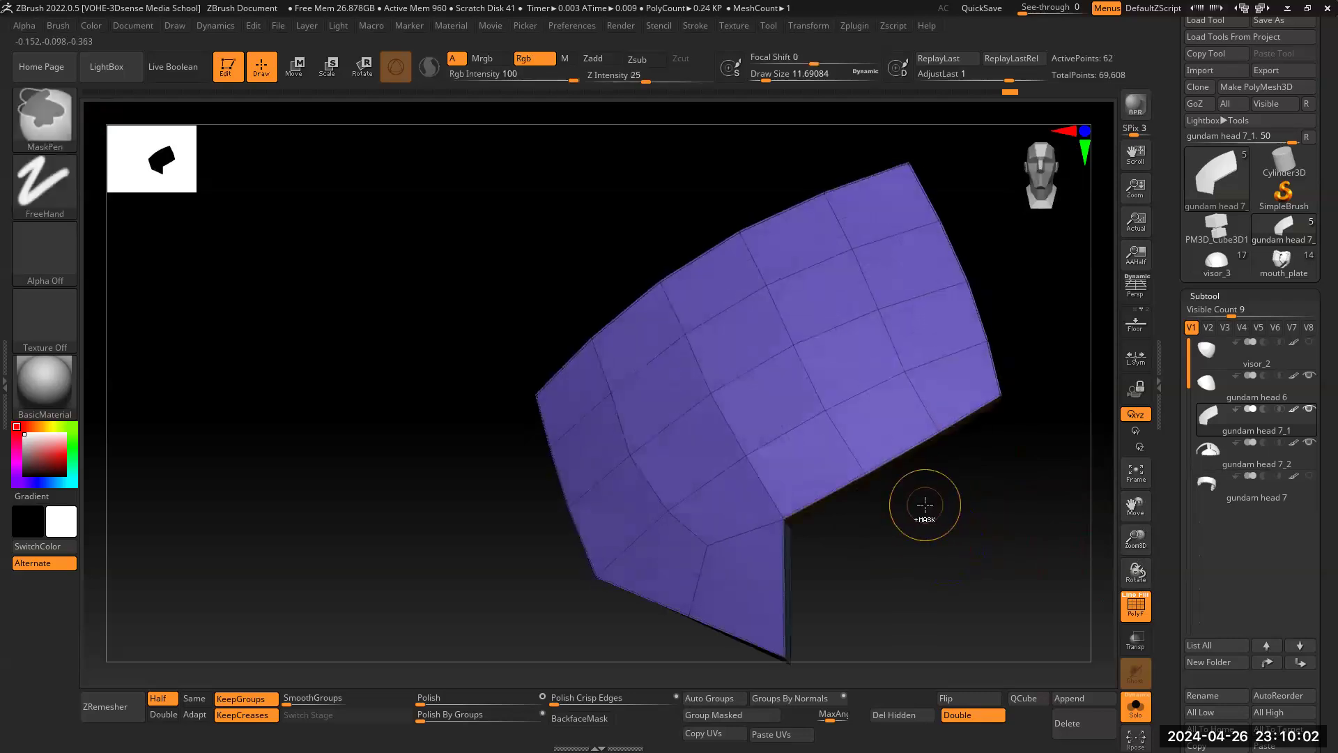
key("ctrl+shift")
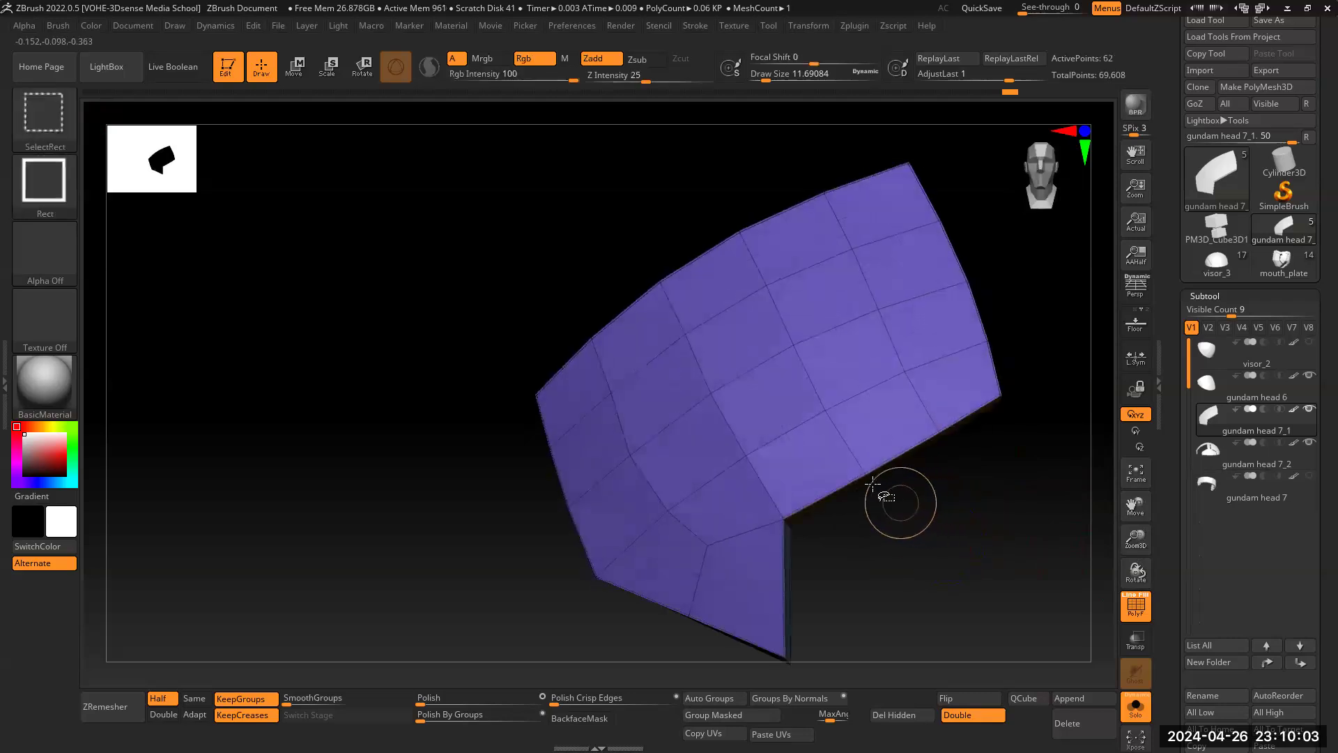
left_click(769, 394, "ctrl+shift")
mouse_move(980, 564)
left_mouse_down()
mouse_move(960, 432)
mouse_move(985, 448)
mouse_move(944, 511)
mouse_move(1007, 514)
mouse_move(812, 443)
mouse_move(908, 487)
mouse_move(902, 370)
mouse_move(935, 333)
mouse_move(920, 457)
mouse_move(972, 567)
left_mouse_up()
key("ctrl+shift")
left_click(817, 455, "ctrl+shift")
Step: Compare the panel's rim strips with double-sided display switched off and on
left_click(974, 715)
mouse_move(976, 627)
left_mouse_down()
mouse_move(968, 586)
mouse_move(1063, 541)
mouse_move(972, 557)
mouse_move(969, 593)
mouse_move(1000, 661)
left_mouse_up()
left_click(969, 716)
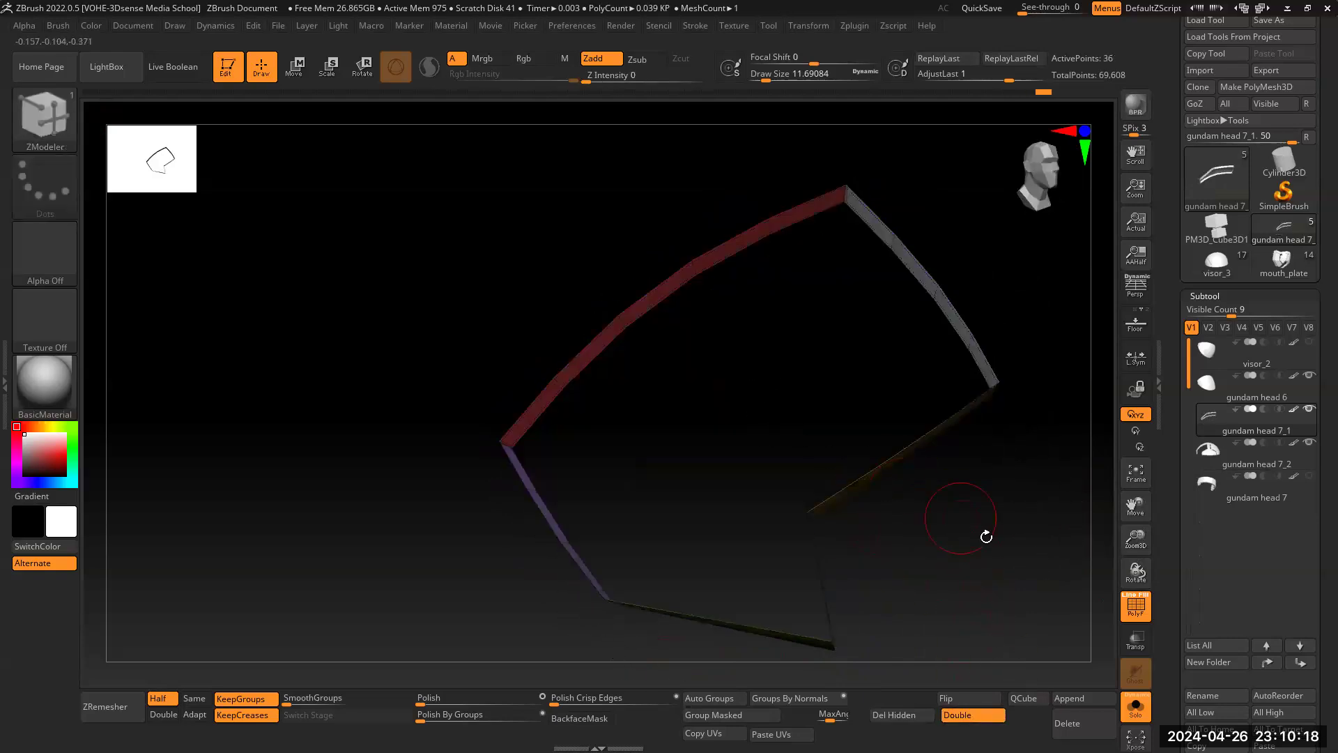
left_click_drag(956, 522, 905, 436)
Step: Hide three of the rim's polygroup strips one at a time, then show the whole panel again
left_click(766, 334, "ctrl+shift")
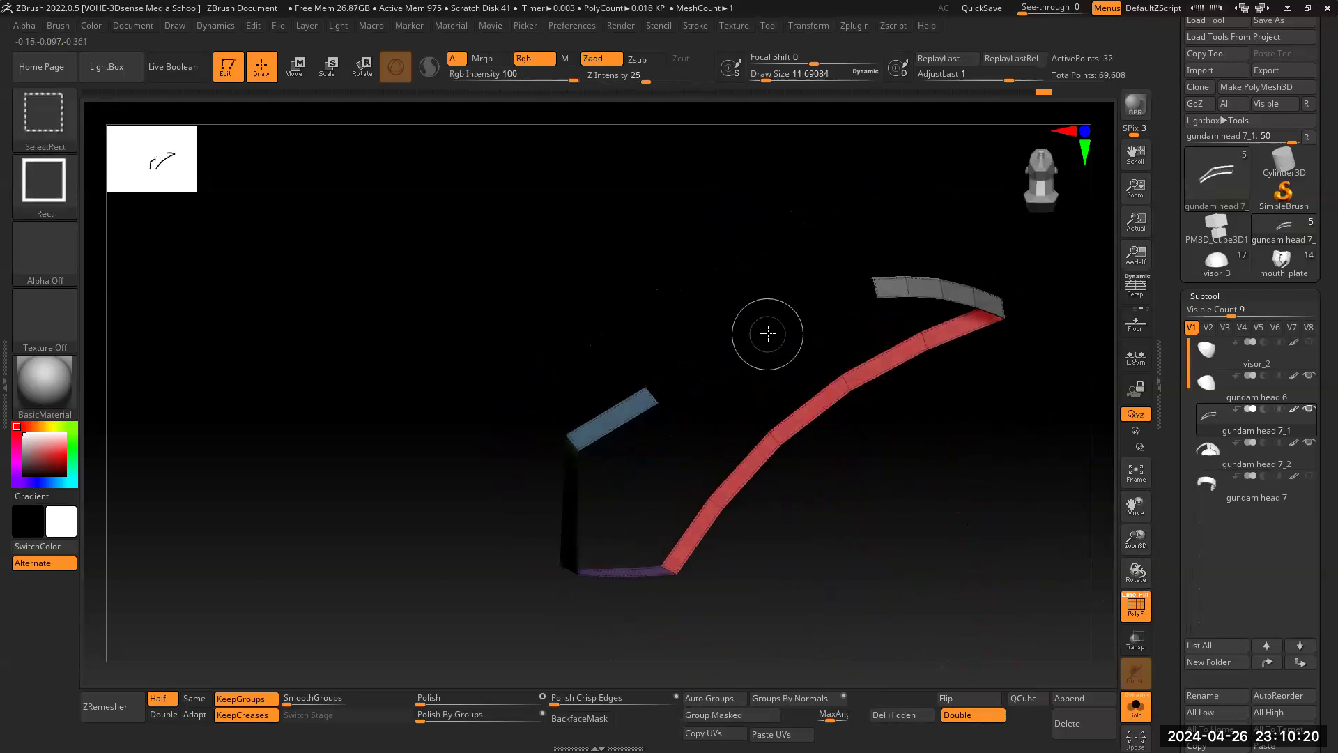
left_click(888, 290, "ctrl+shift")
left_click(958, 320, "ctrl+shift")
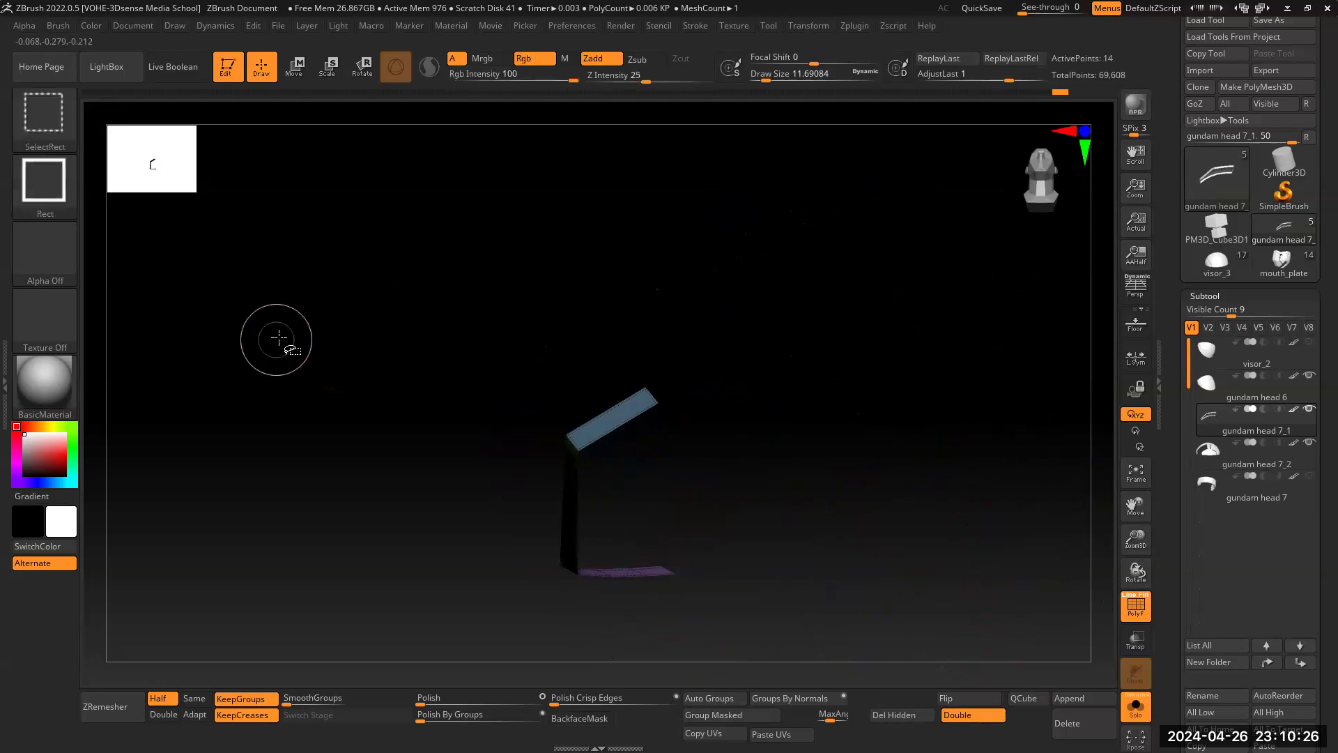
left_click(278, 341, "ctrl+shift")
mouse_move(947, 481)
left_mouse_down()
mouse_move(985, 603)
mouse_move(966, 543)
left_mouse_up()
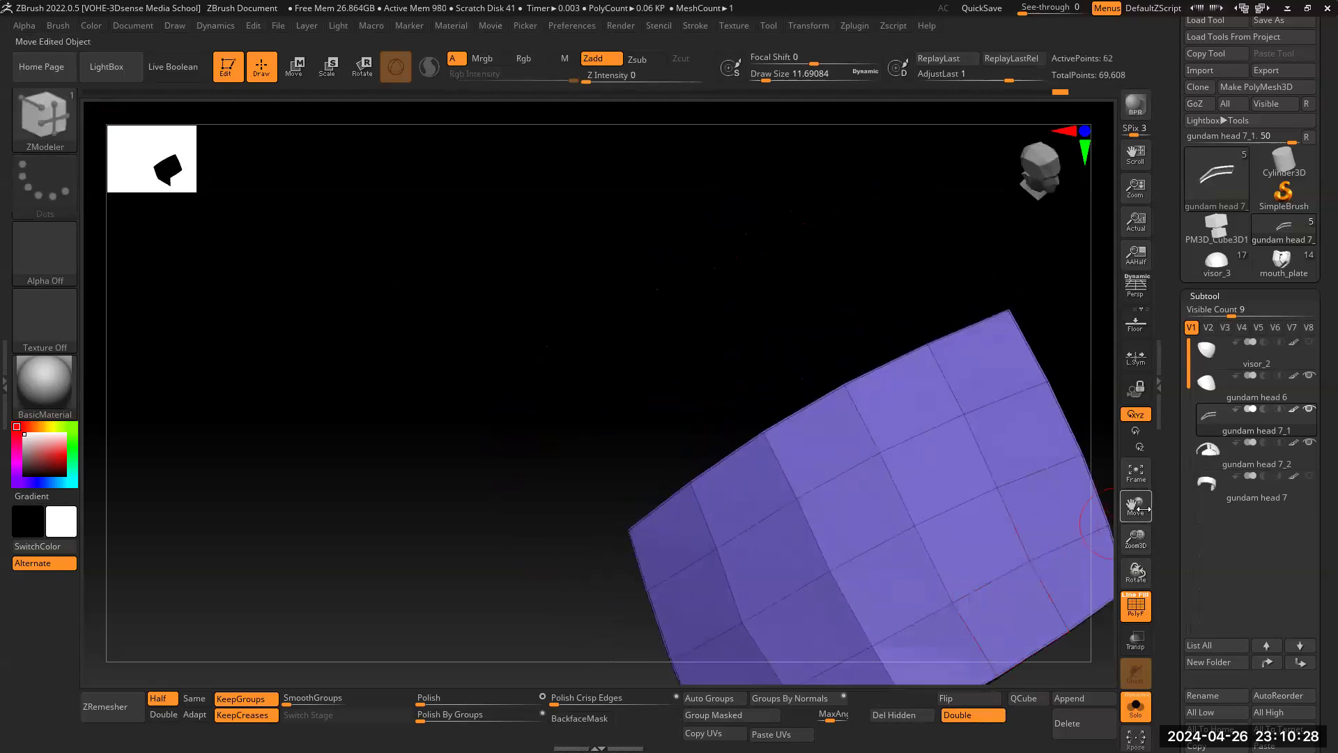
left_click_drag(1136, 507, 1022, 412)
Step: Hide the panel's back and front faces to isolate the rim, then restore full visibility
left_click_drag(973, 520, 864, 380, "ctrl+shift")
left_click(825, 373, "ctrl+shift")
left_click(856, 394, "ctrl+shift")
left_click_drag(602, 358, 730, 362)
left_click_drag(753, 314, 846, 493)
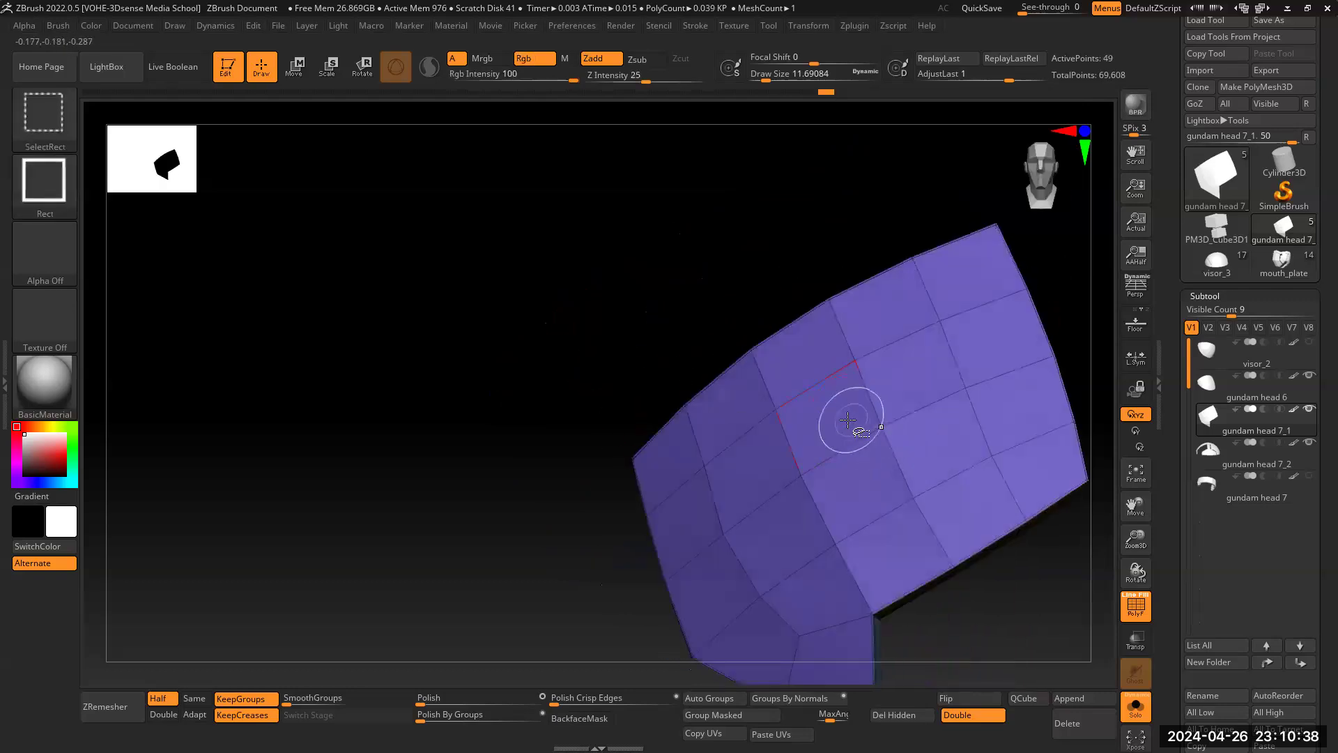
left_click(847, 418, "ctrl+shift")
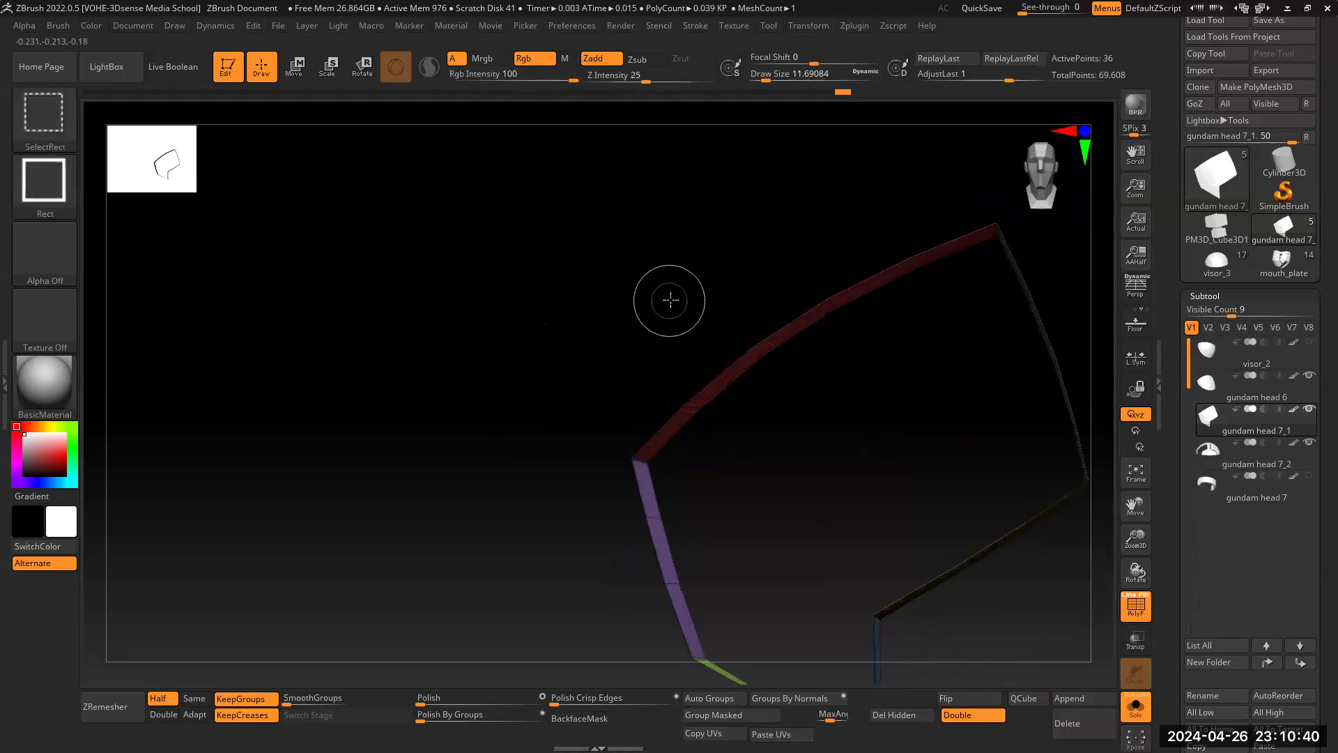
left_click(669, 300, "ctrl+shift")
Step: Hide the panel's front face to expose the inner face, hide that as well, and unhide everything
left_click(809, 365, "ctrl+shift")
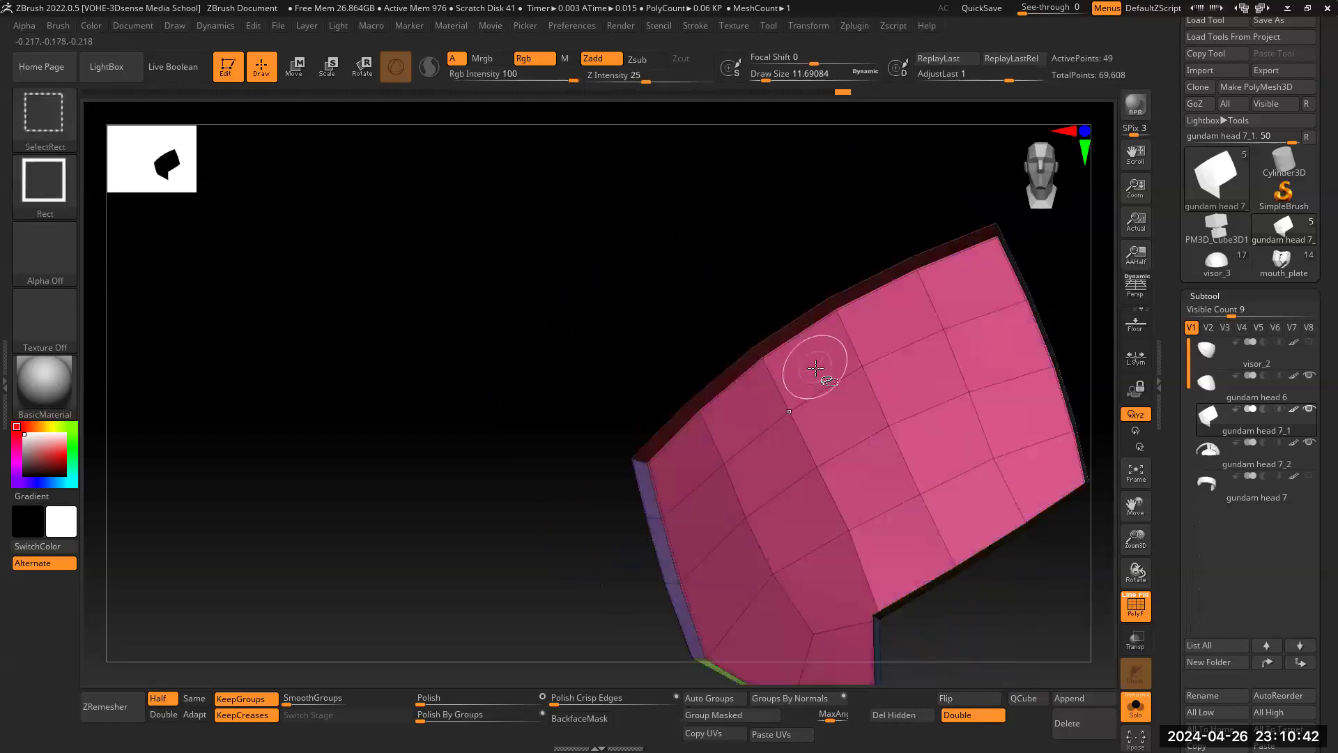
left_click_drag(786, 269, 801, 311)
left_click(823, 369, "ctrl+alt+shift")
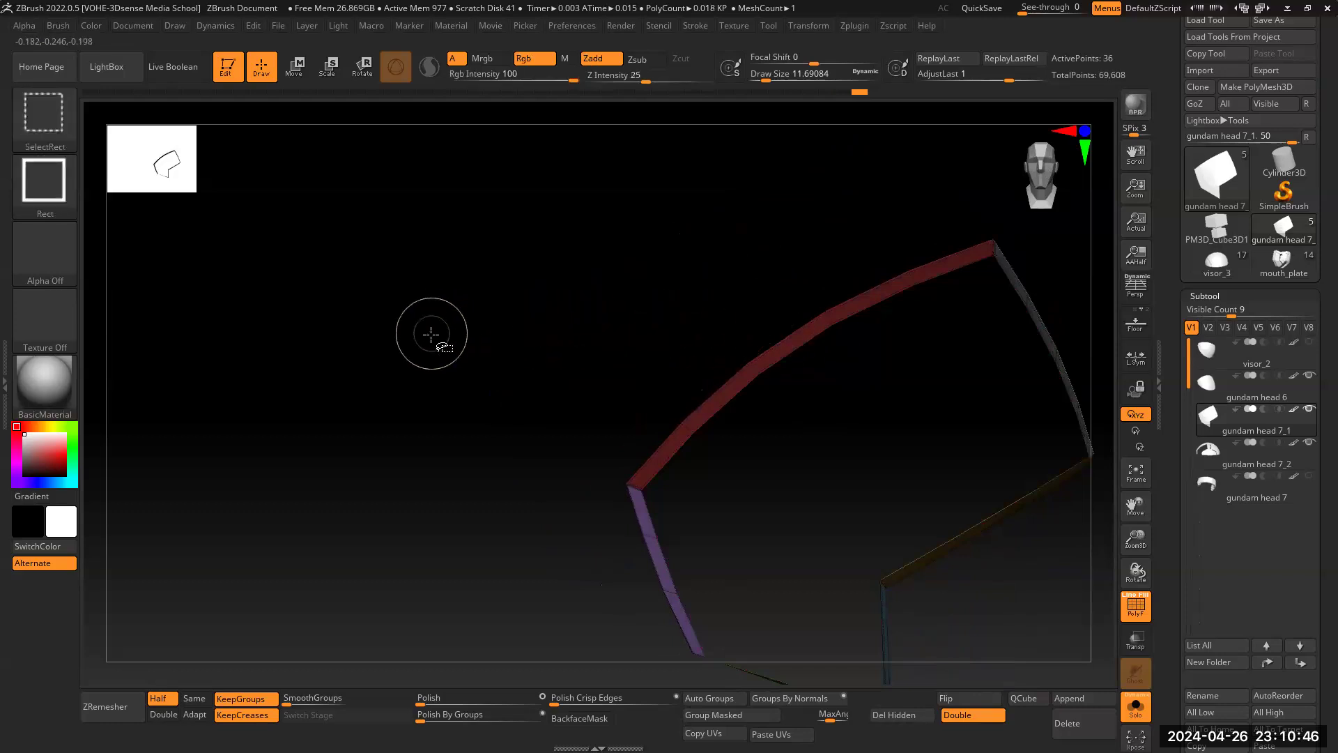
left_click(420, 328, "ctrl+shift")
Step: Hide only the front face's polygroup, keeping the rim and back face displayed
left_click_drag(1127, 510, 1000, 486)
left_click(818, 403, "ctrl+shift")
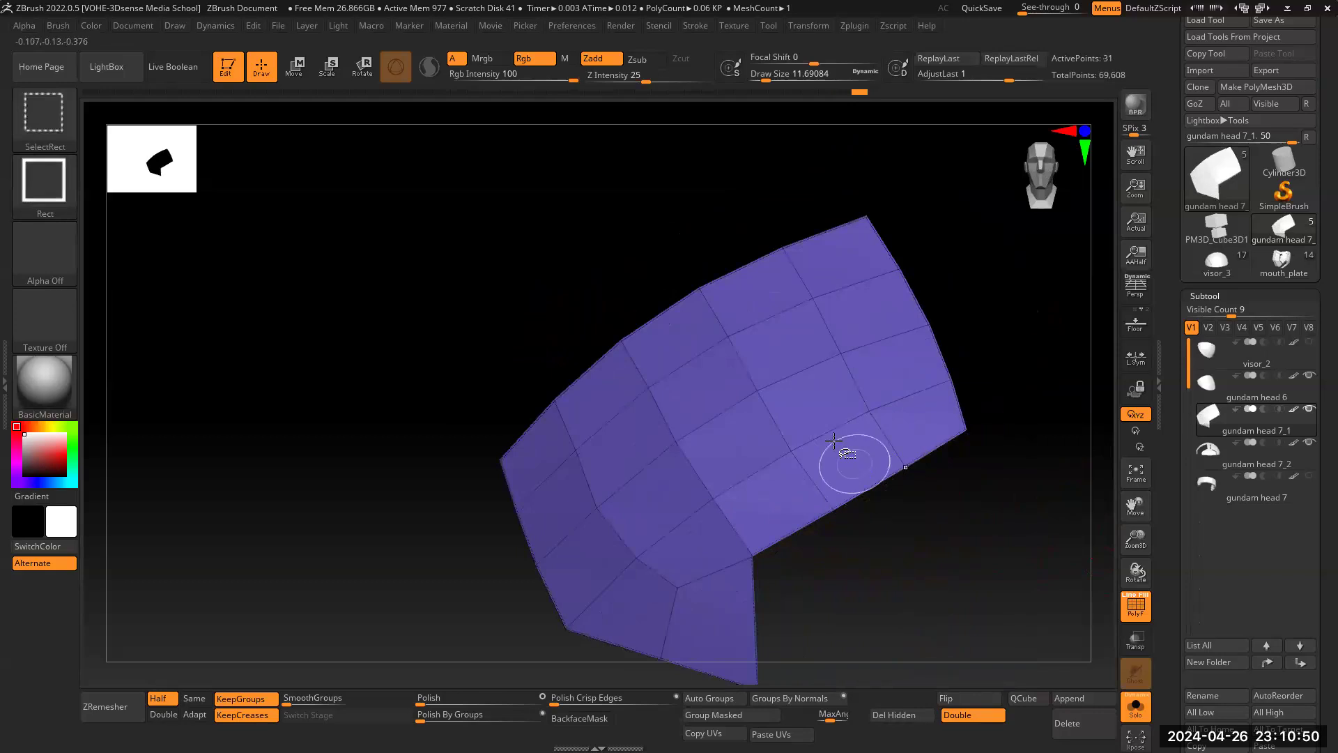
left_click(806, 400, "ctrl+shift")
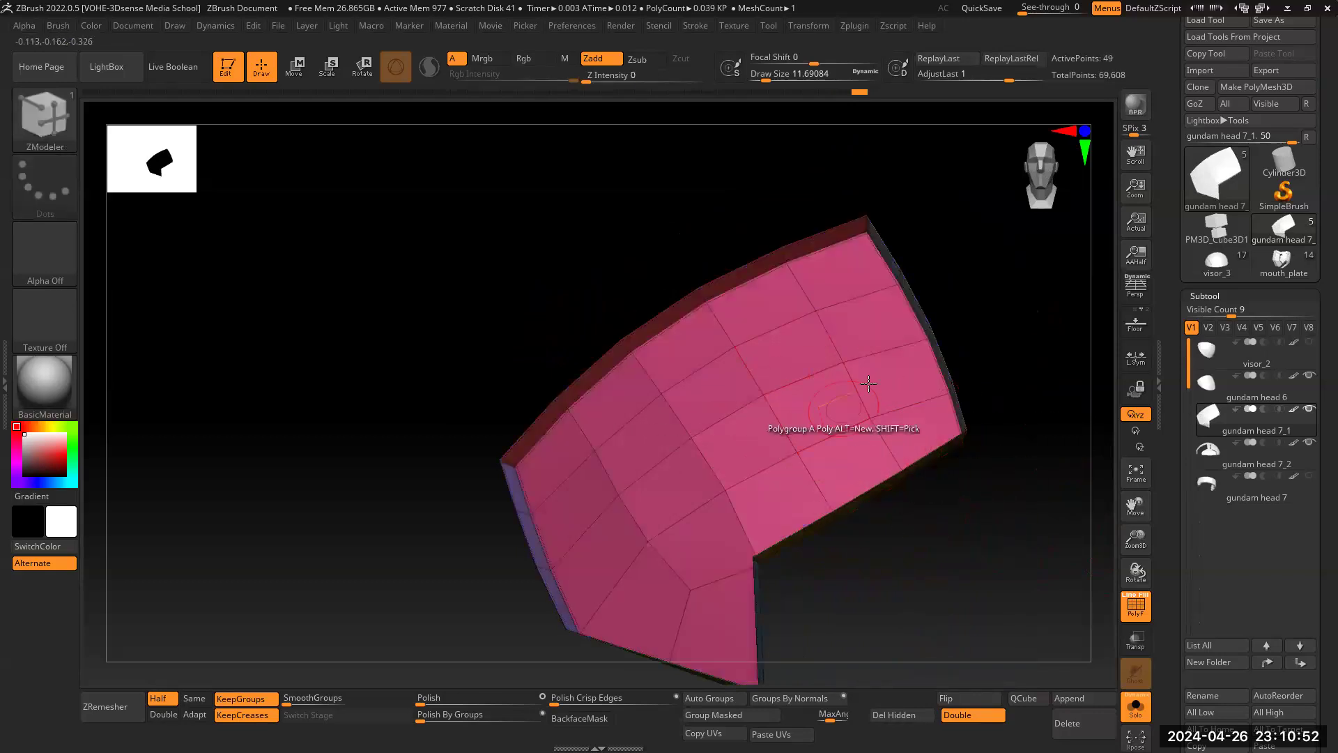
Step: Hide the inner face's polygroup as well, then show the whole panel again
key("ctrl+shift")
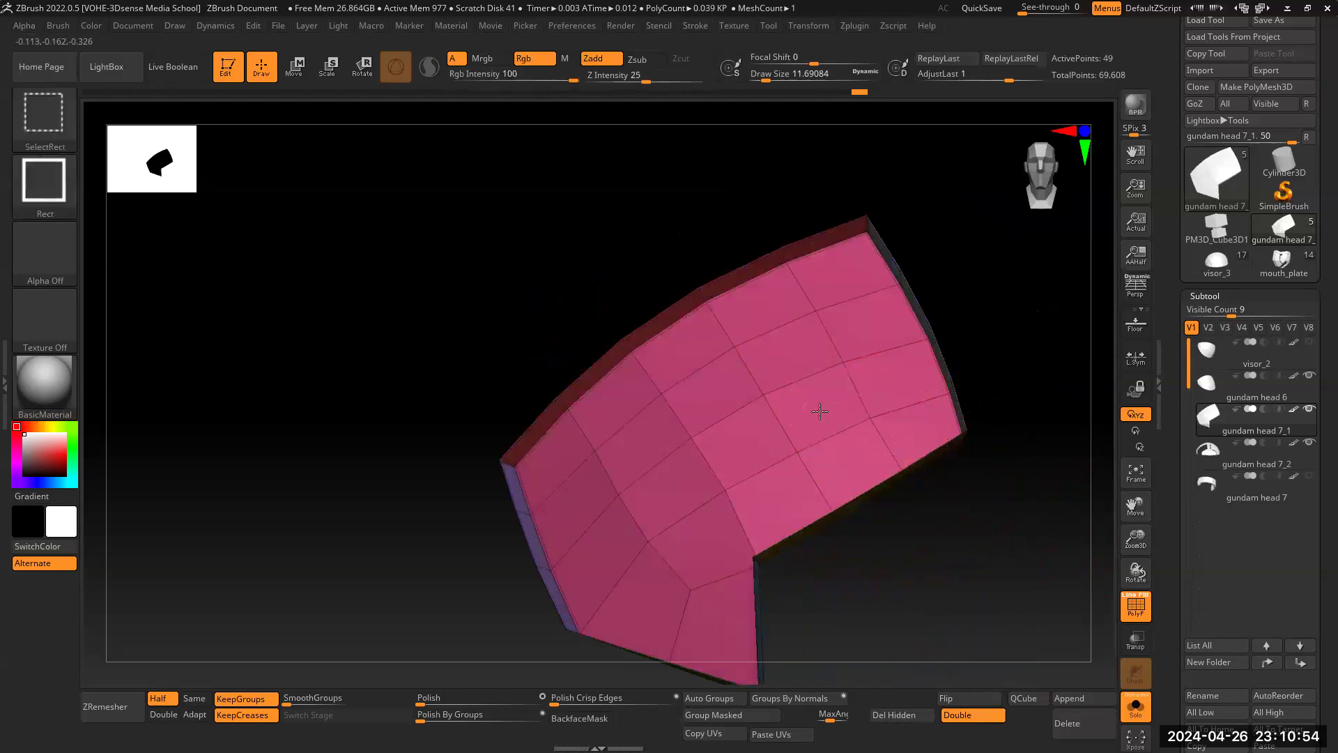
left_click(820, 411, "ctrl+shift")
left_click_drag(966, 548, 971, 536)
left_click(971, 536, "ctrl+shift")
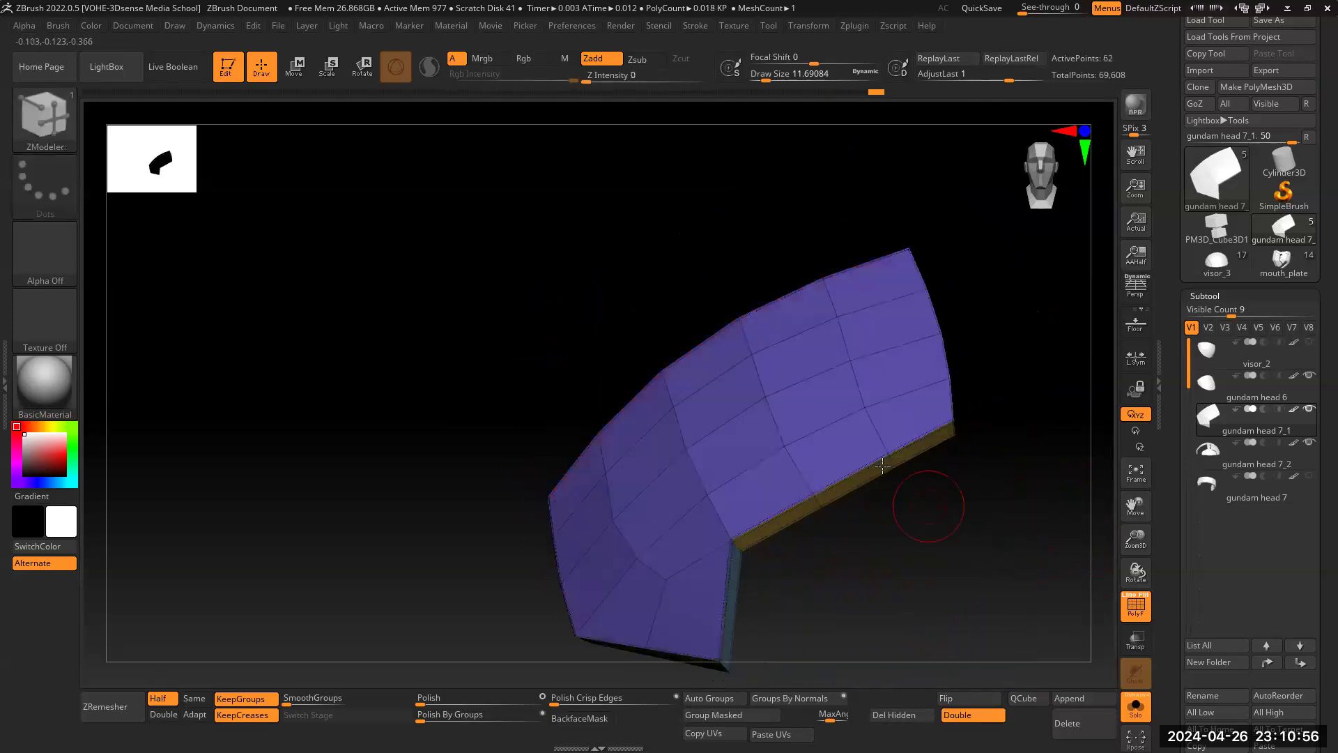
Step: Hide the panel's front face, inner face and individual rim strips one after another, then restore full visibility
left_click(830, 402, "ctrl+shift")
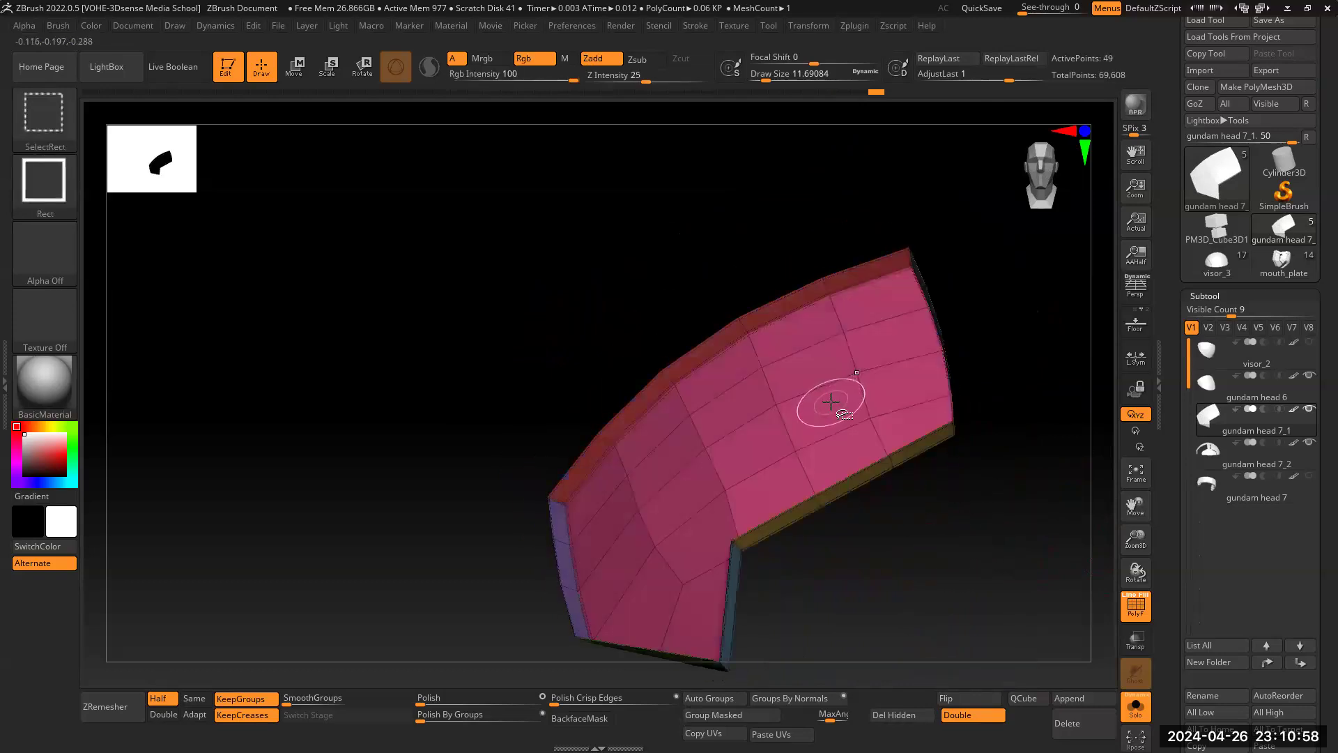
left_click_drag(962, 553, 927, 514)
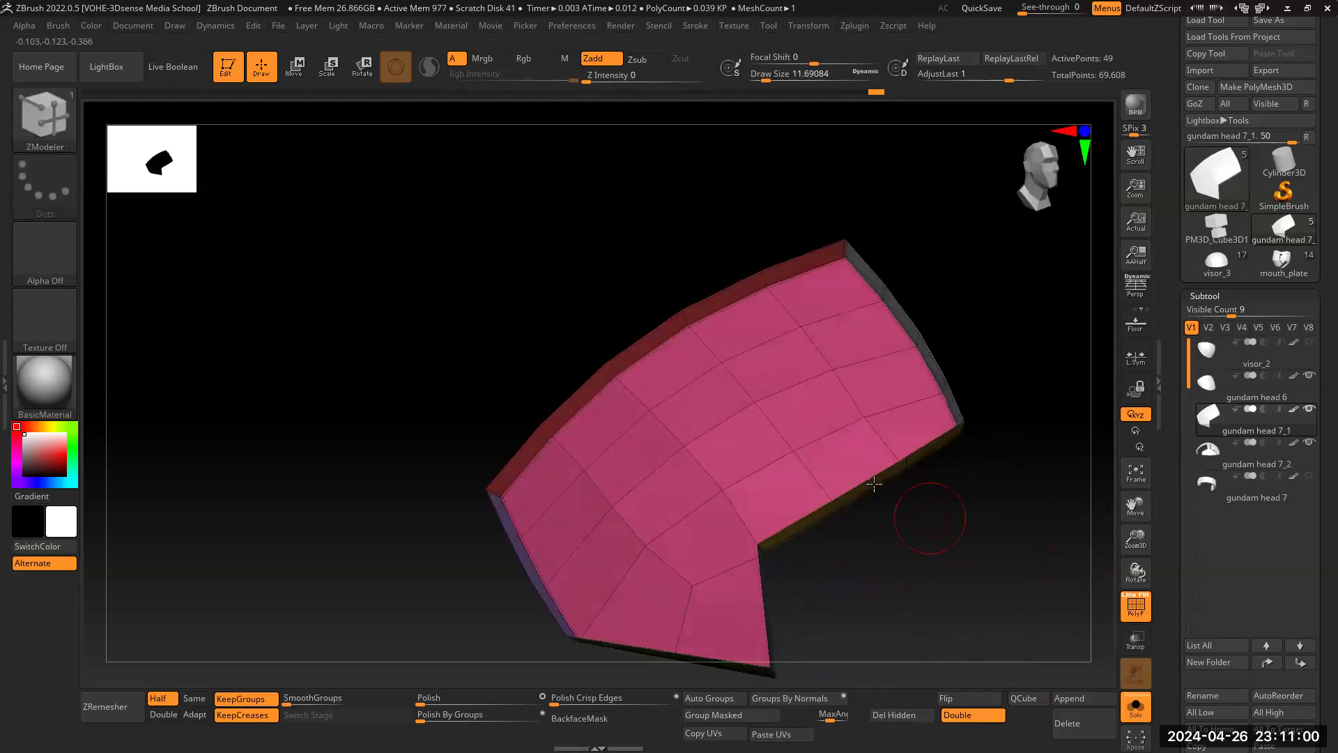
left_click(801, 404, "ctrl+shift")
left_click(922, 357, "ctrl+shift")
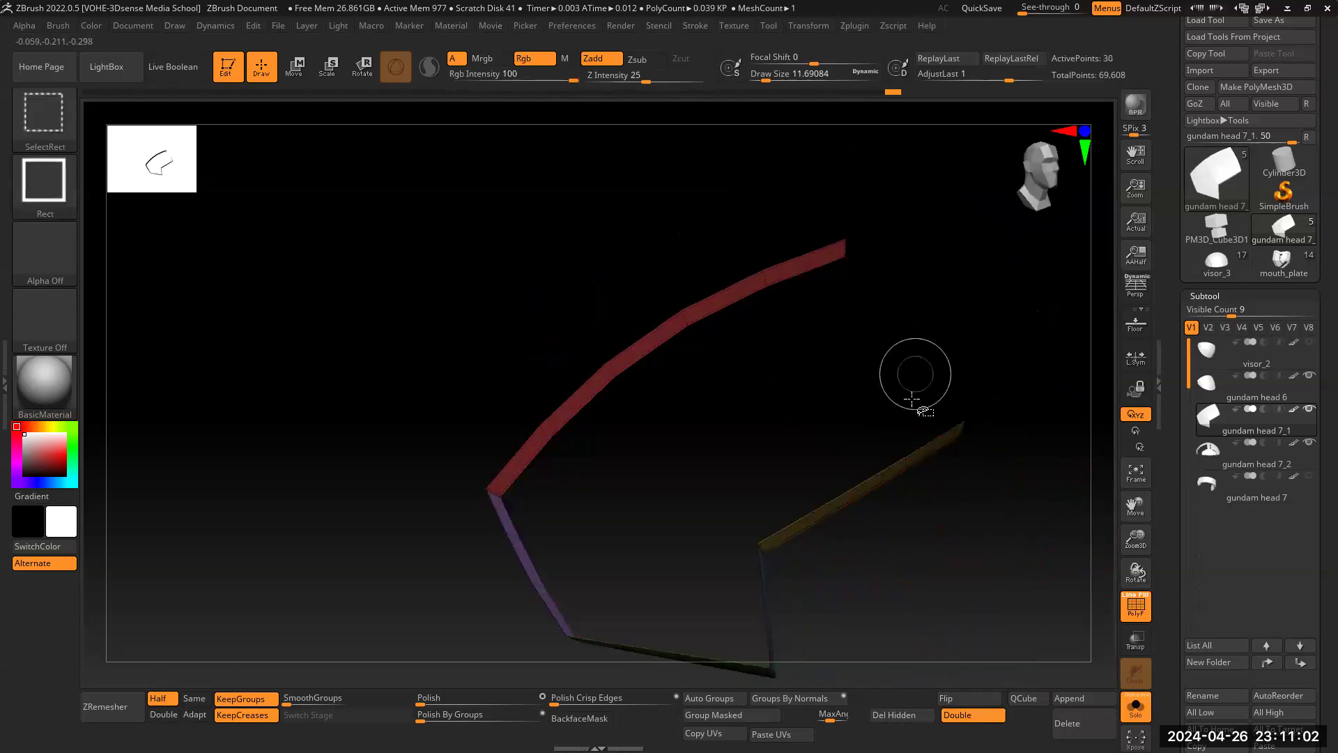
mouse_move(955, 541)
left_mouse_down()
mouse_move(934, 510)
mouse_move(935, 445)
left_mouse_up()
left_click(760, 343, "ctrl+shift")
left_click_drag(825, 460, 975, 667)
left_click(893, 503, "ctrl+shift")
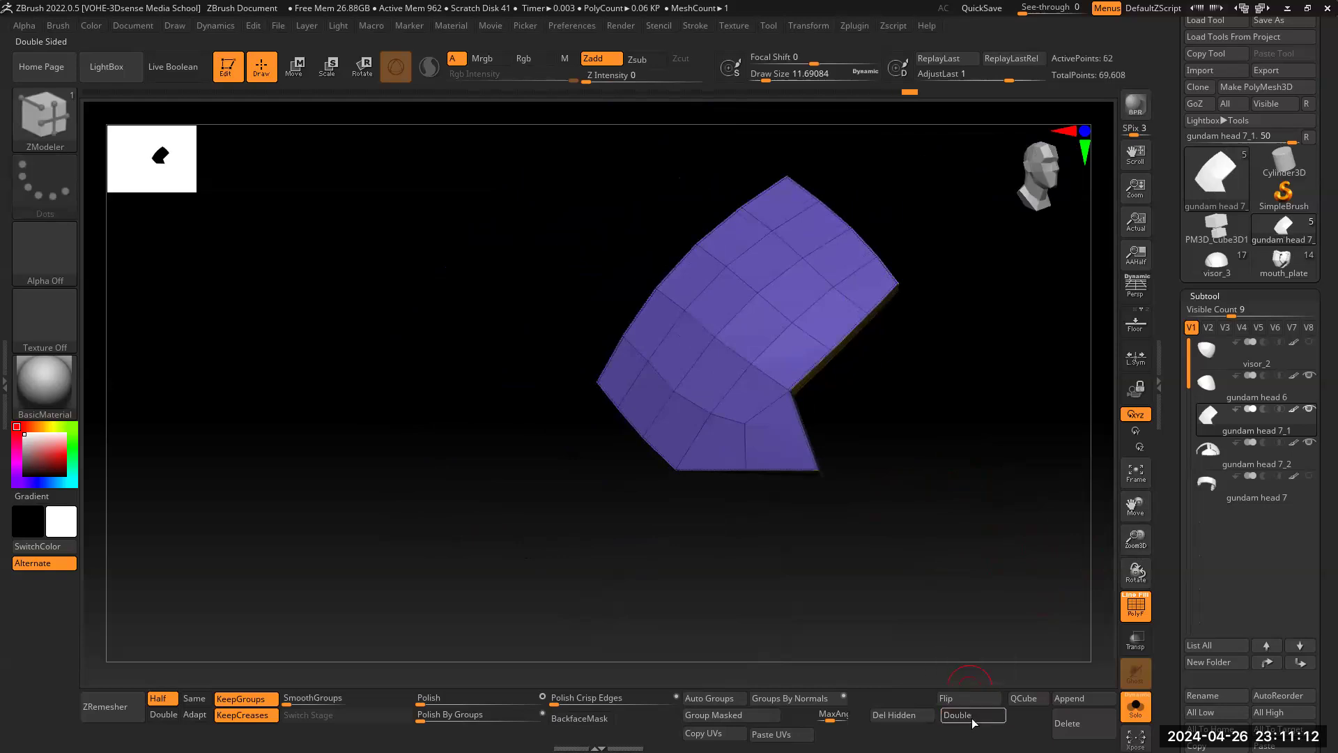
Step: Isolate the panel's inner face, toggle double-sided display off and on, and unhide the rest of the panel
left_click_drag(950, 529, 881, 408)
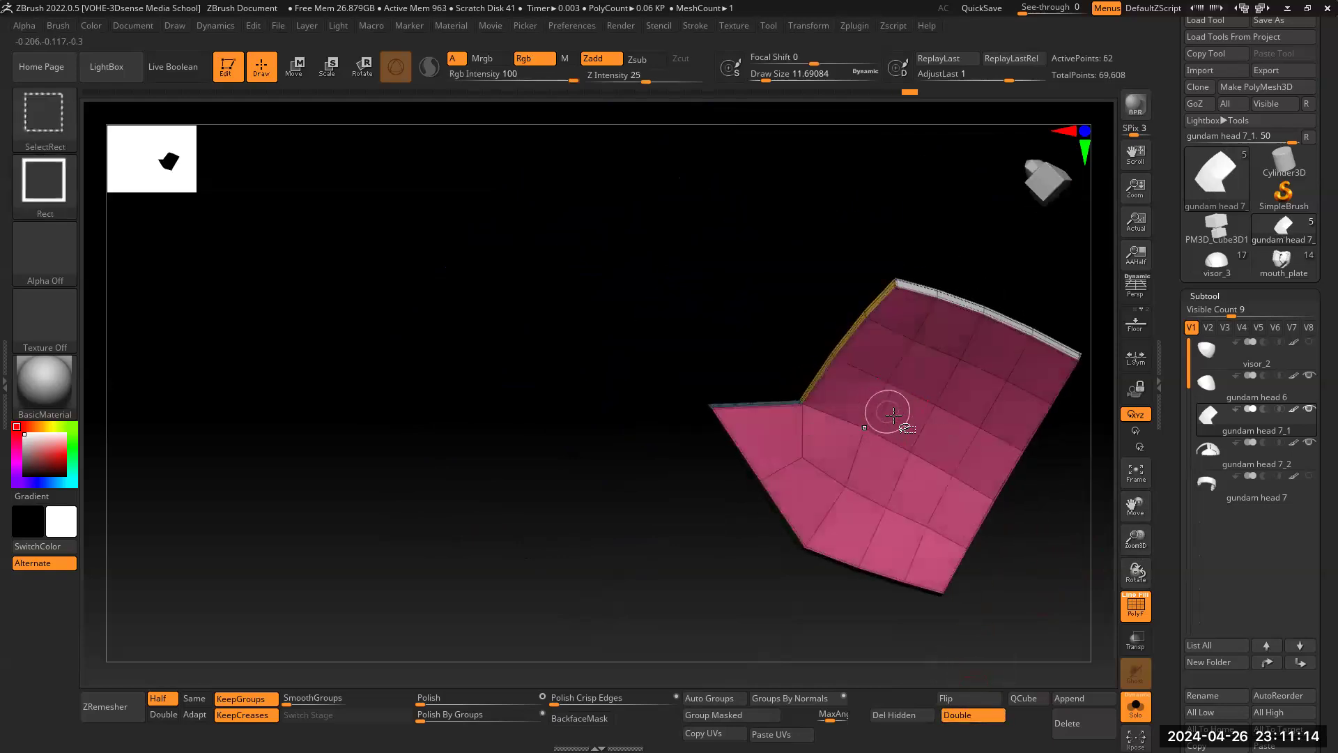
left_click(887, 412, "ctrl+shift")
left_click(976, 715)
left_click_drag(972, 648, 960, 692)
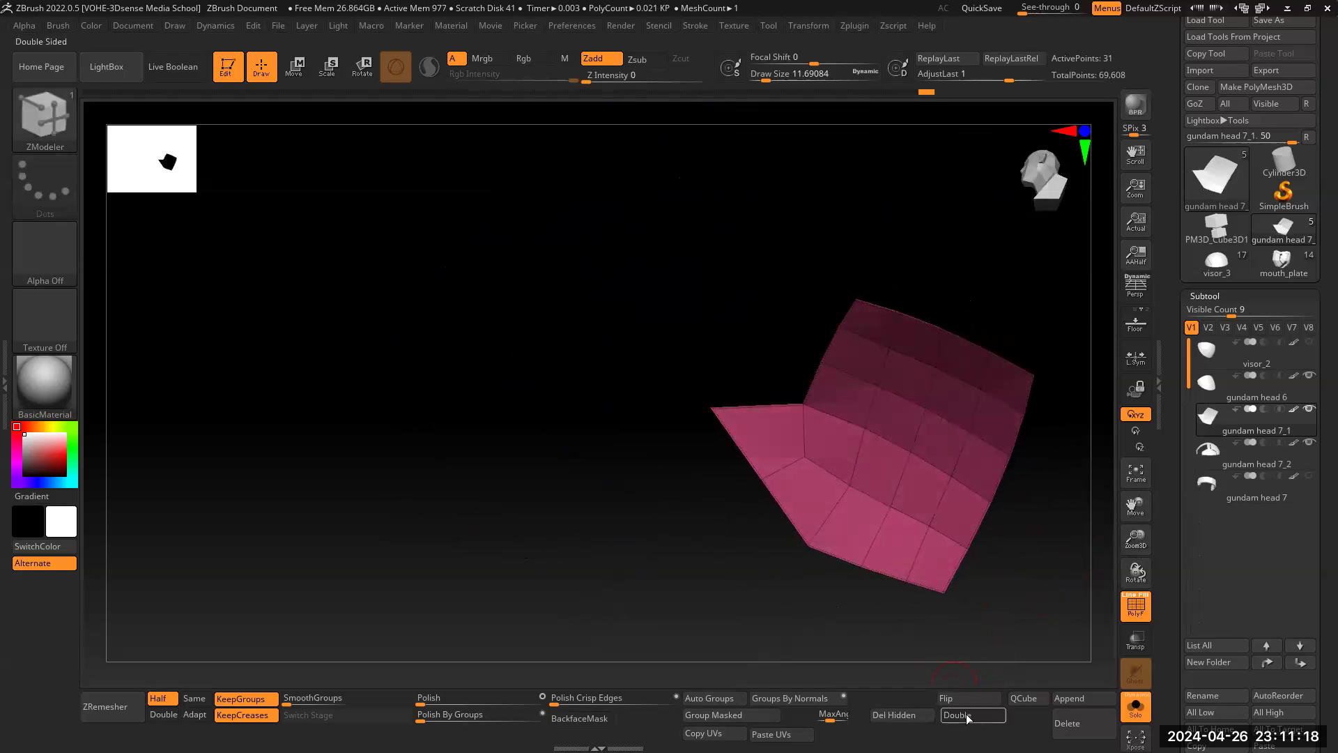
left_click(968, 718)
left_click_drag(657, 501, 825, 615)
left_click(1049, 435, "ctrl+shift")
Step: Subdivide the panel to SDiv 3 and inspect its smoothed surface with the polyframe display turned off
mouse_move(1049, 435)
left_mouse_down()
mouse_move(980, 382)
mouse_move(1026, 423)
left_mouse_up()
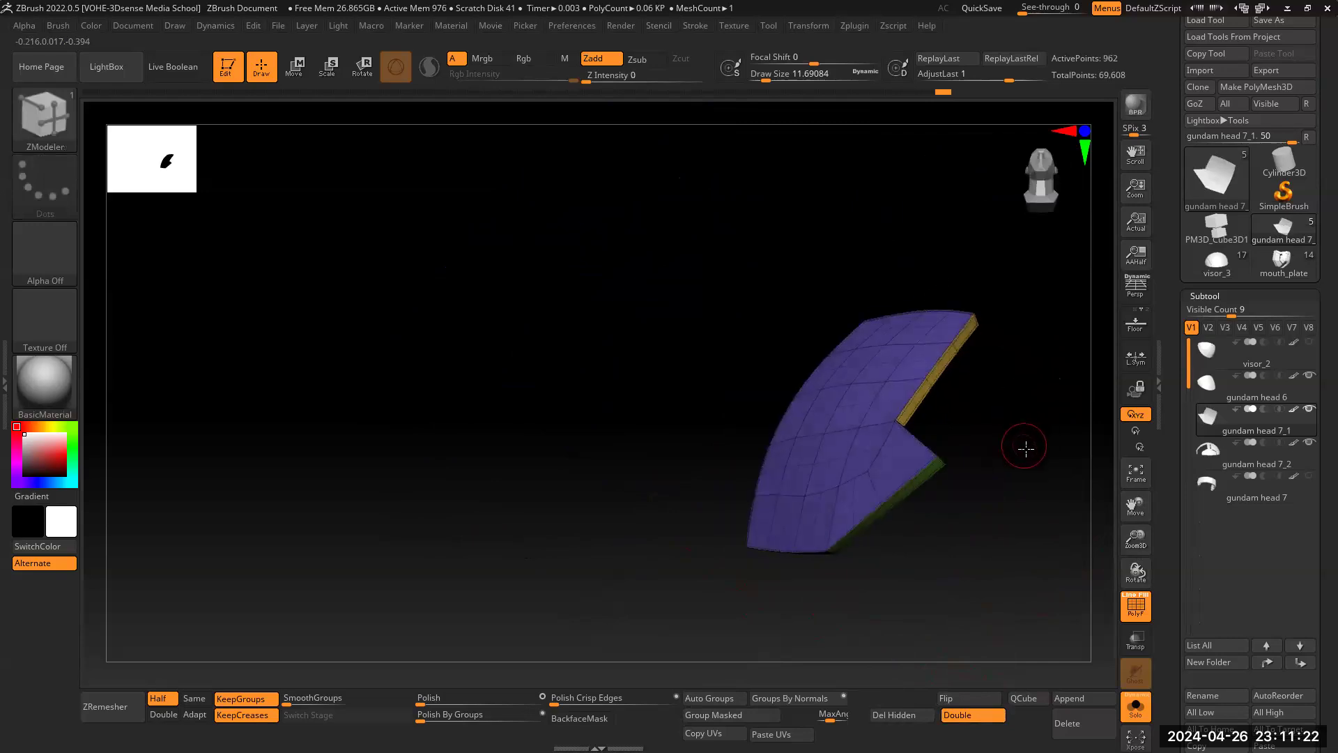
left_click_drag(1141, 510, 989, 612)
left_click_drag(996, 536, 869, 508)
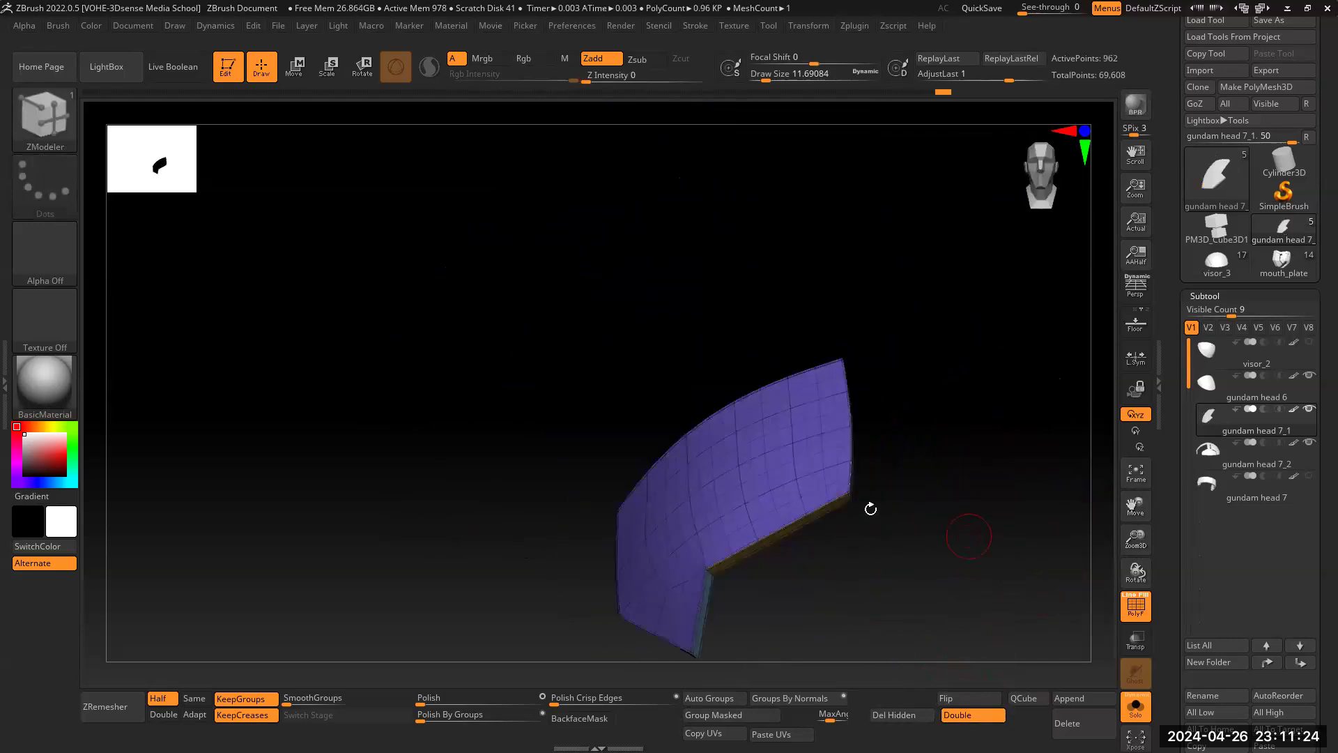
left_click_drag(990, 419, 1202, 367)
left_click(1141, 605)
left_click_drag(997, 460, 1072, 514)
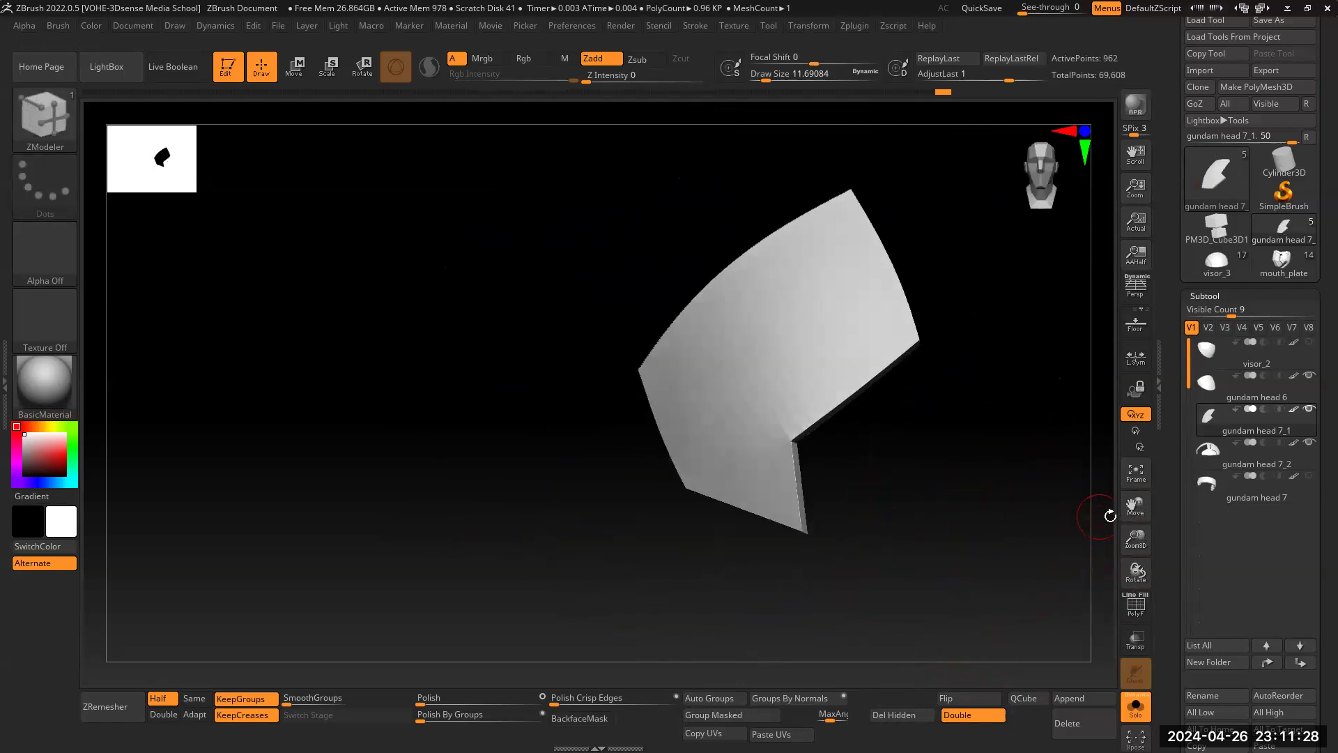
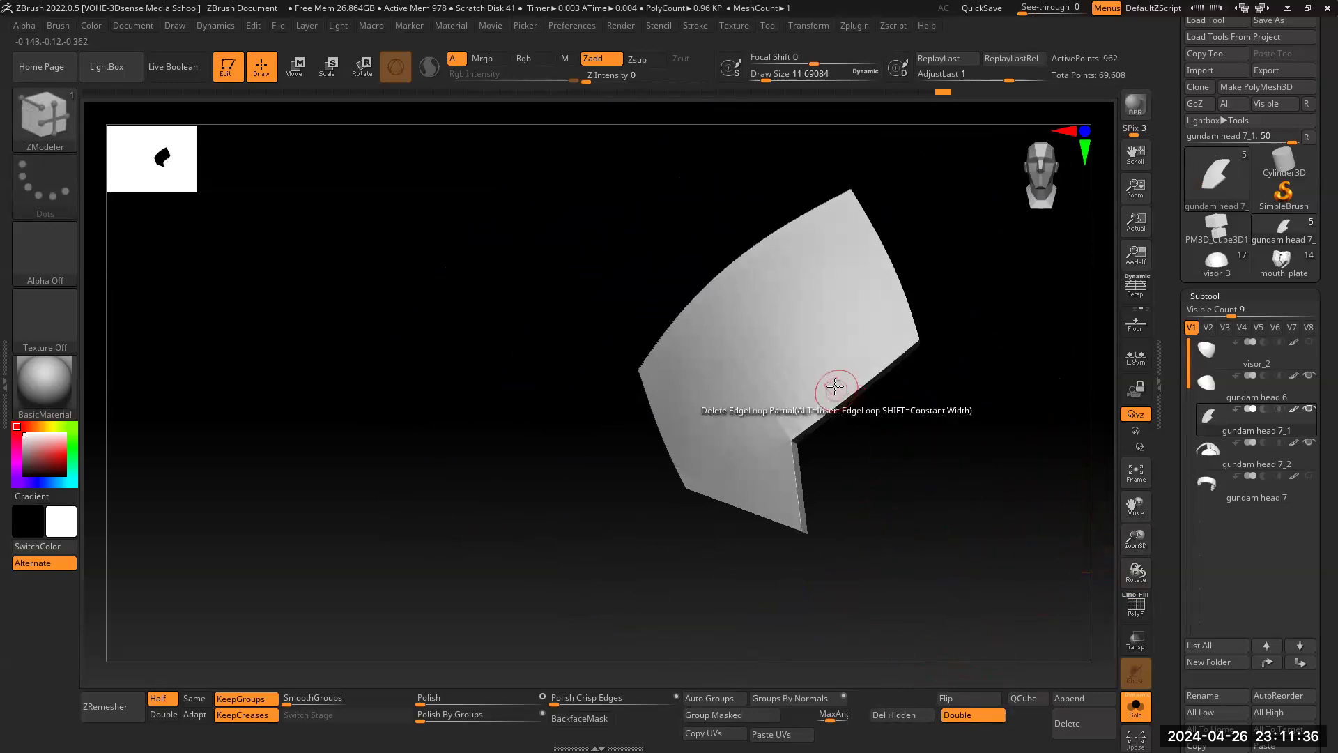
Step: Turn the polyframe display back on and examine the subdivided panel's edge flow and polygroups
left_click(1136, 604)
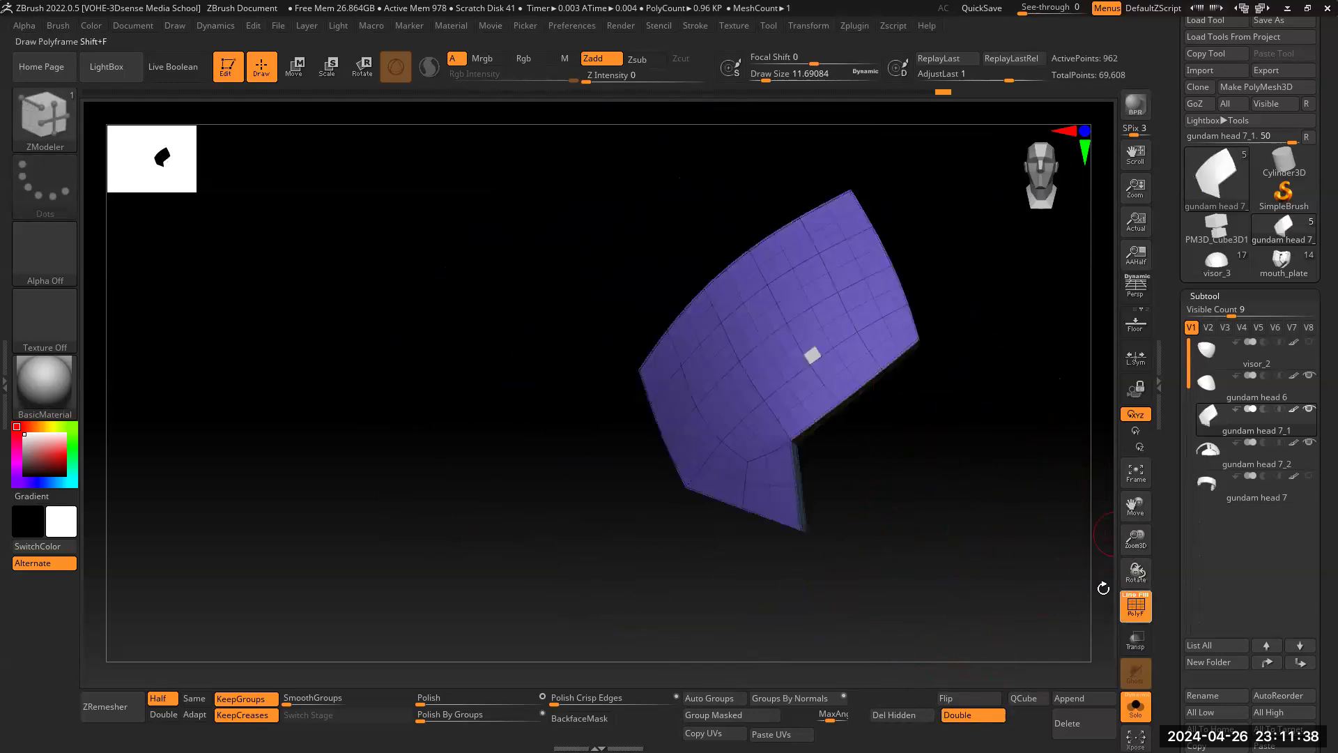
left_click_drag(1105, 507, 810, 359)
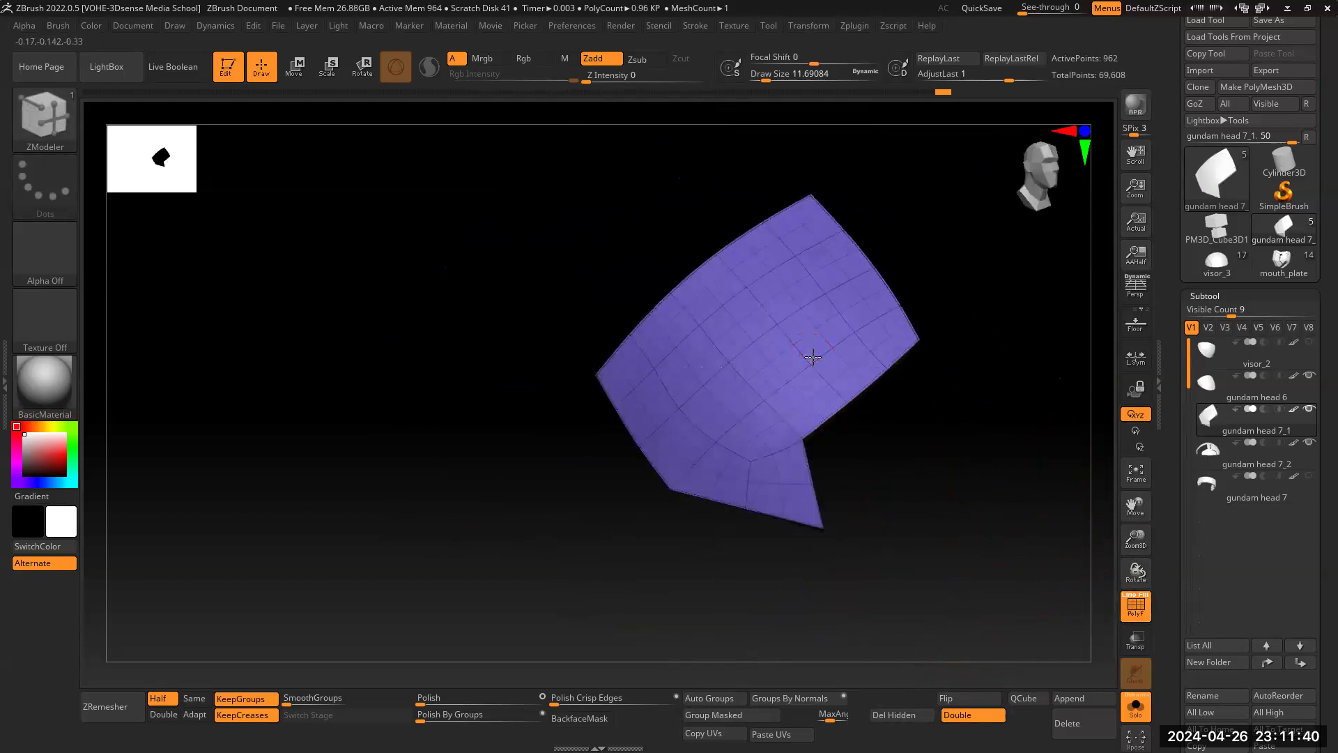
left_click_drag(989, 532, 965, 476)
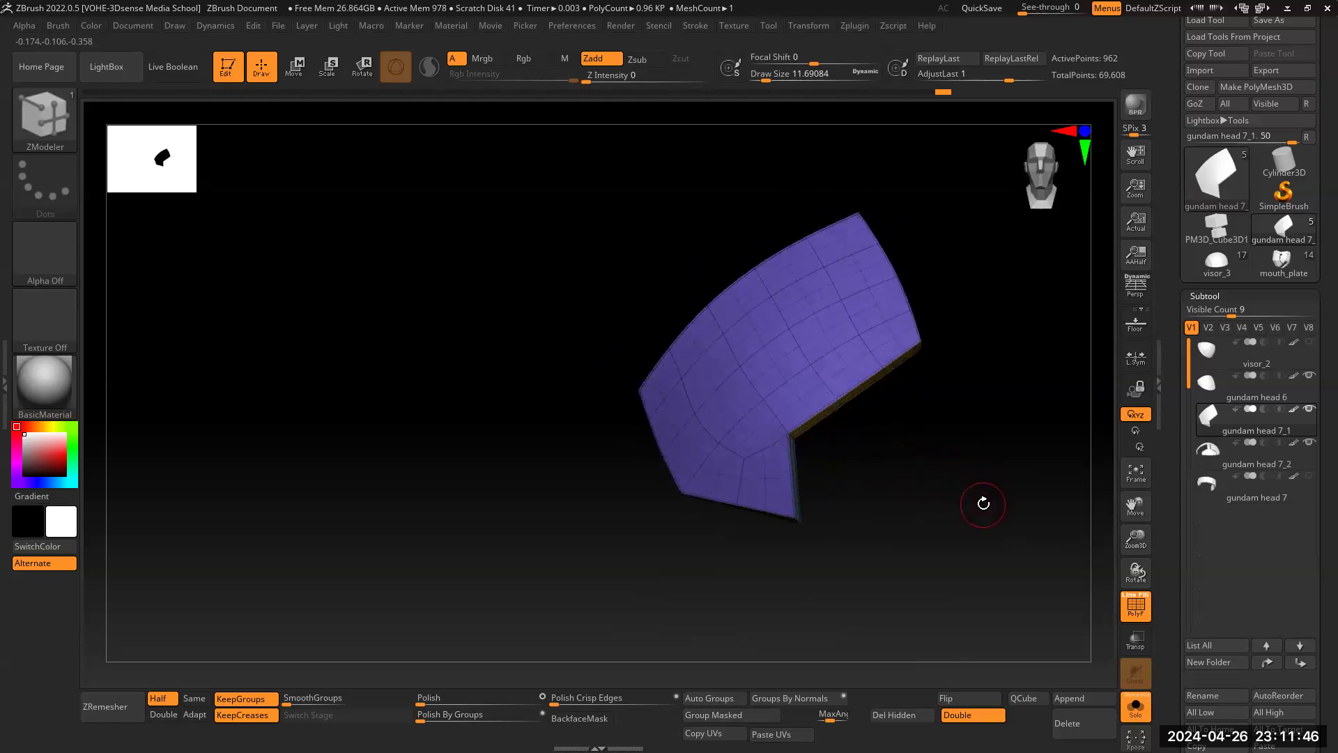
left_click_drag(990, 496, 1011, 492)
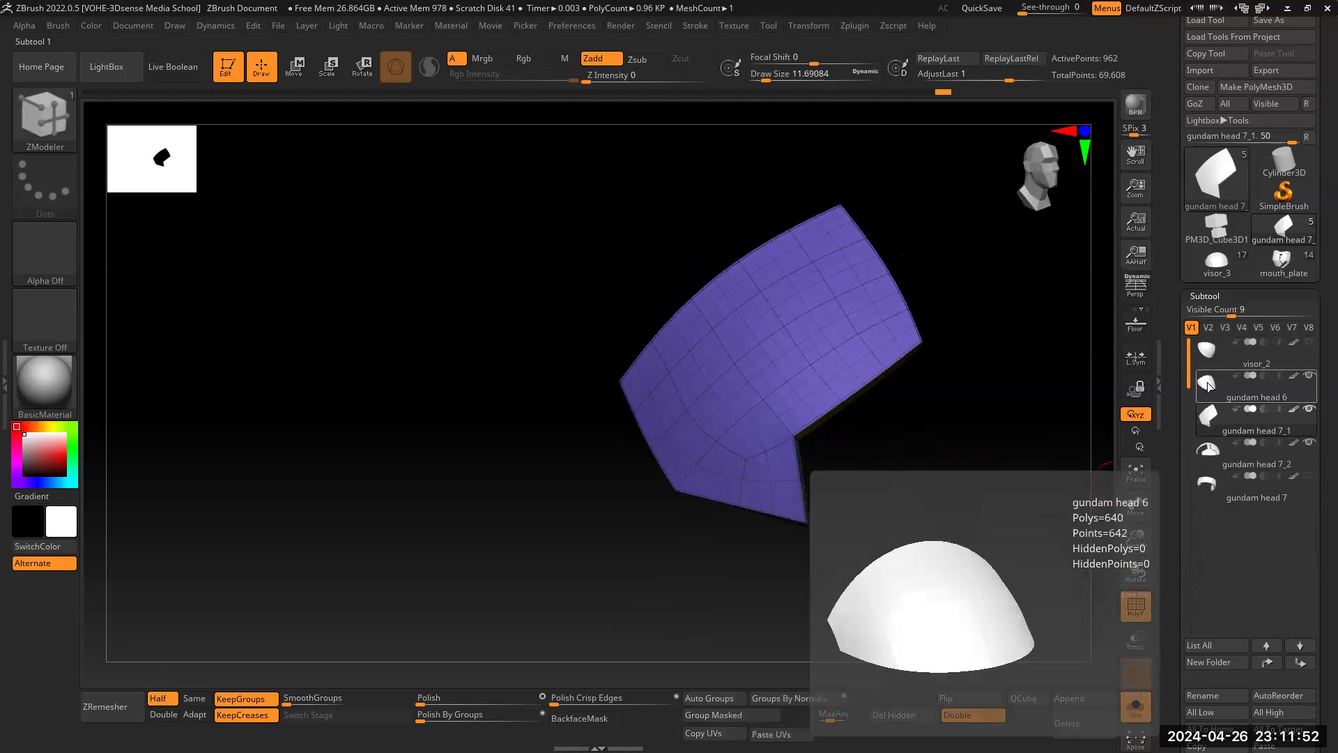
Step: Turn off solo mode with gundam head 7_1 active and hide the gundam head 7_2 subtool to compare panel and dome
left_click(1207, 382)
left_click(1209, 414)
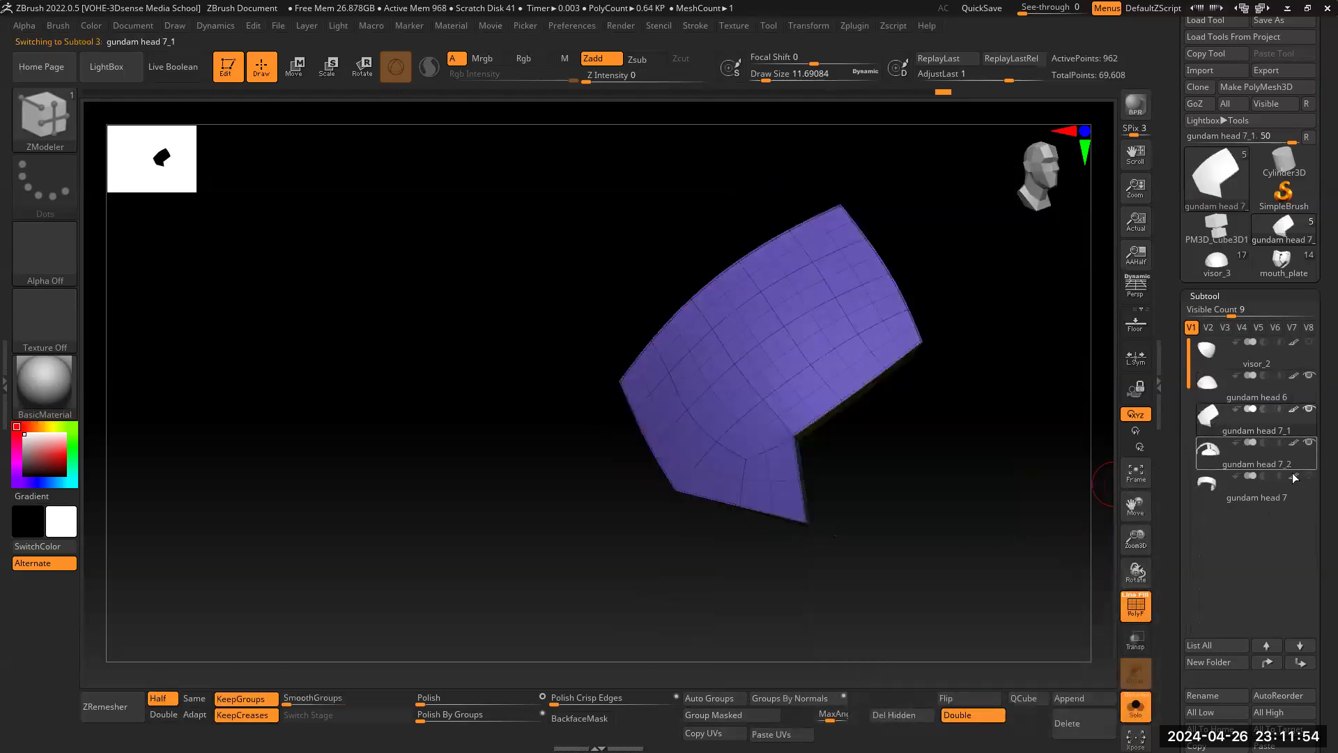
left_click(1136, 708)
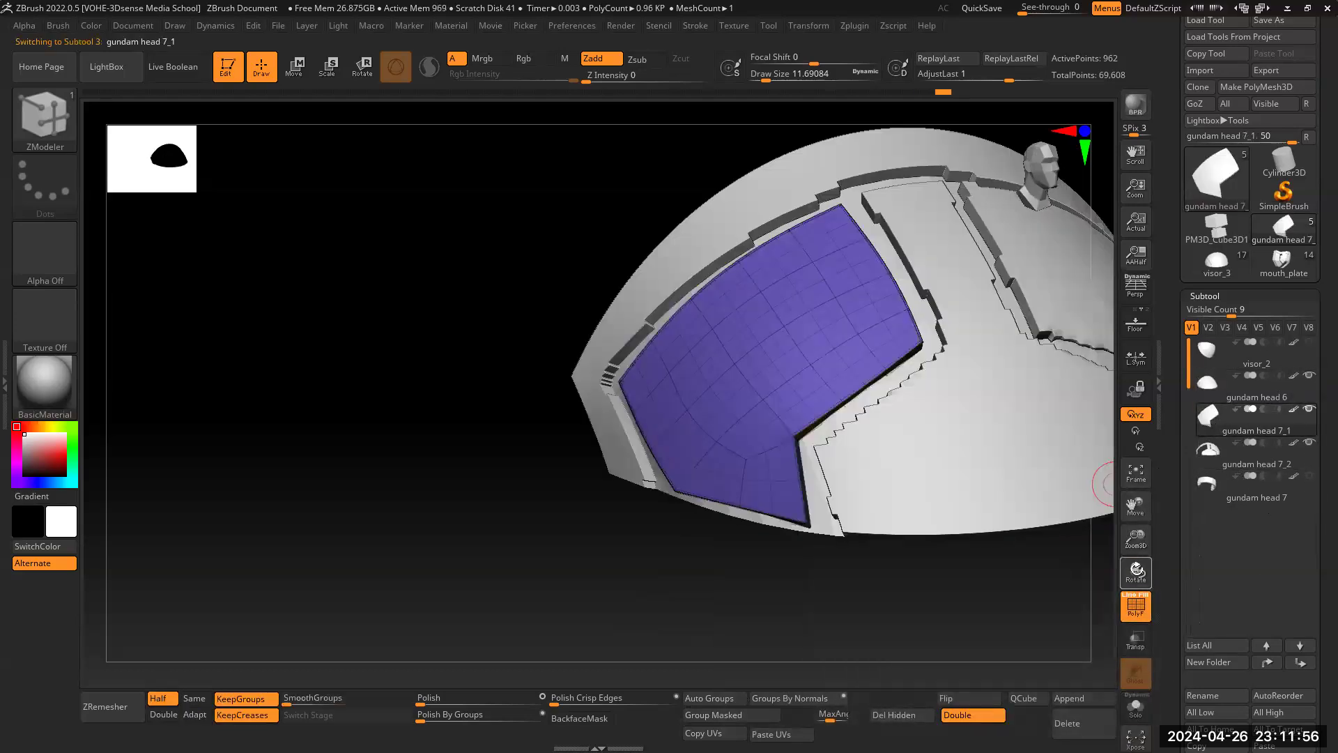
left_click(1310, 443)
left_click_drag(986, 583, 1010, 600)
mouse_move(1136, 506)
left_mouse_down()
mouse_move(1114, 508)
mouse_move(1125, 502)
left_mouse_up()
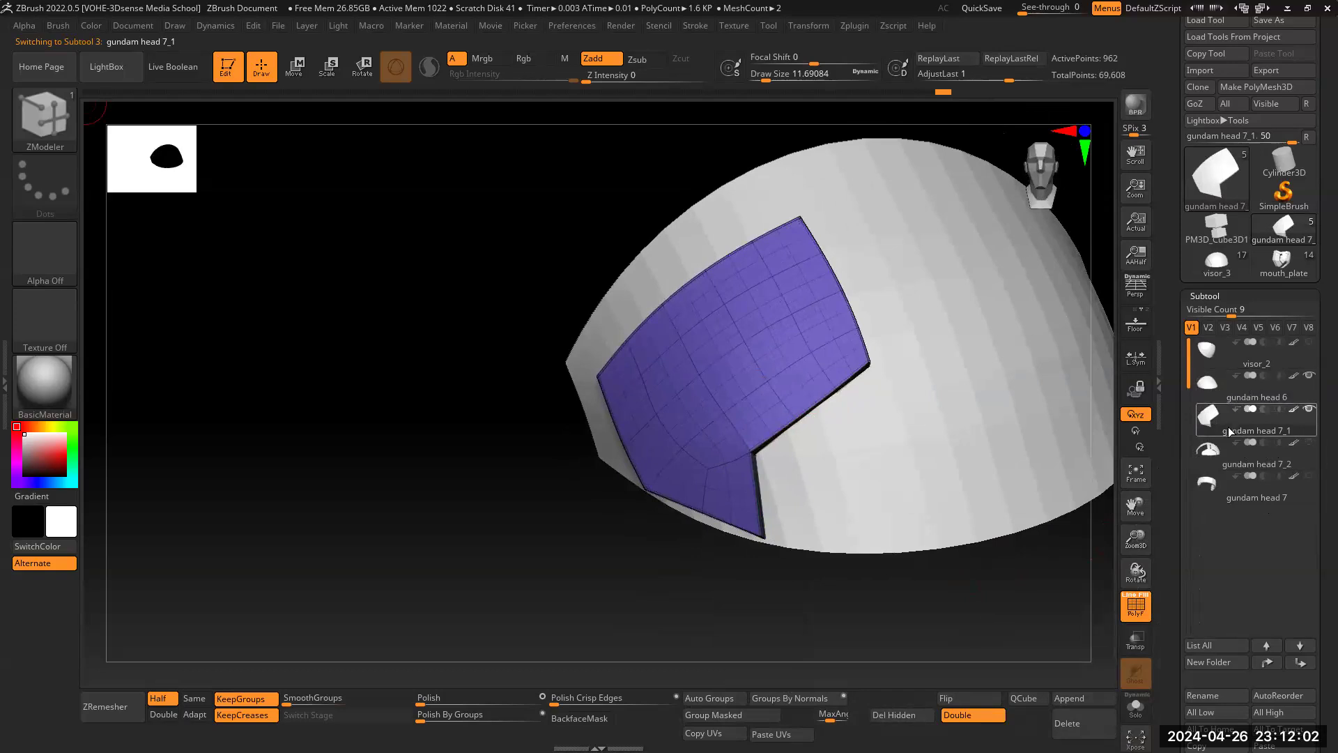
left_click_drag(1053, 622, 849, 539)
Step: Hide the gundam head 6 dome and move gundam head 7_1 to the end of the subtool list
scroll(1190, 542, "down", 10)
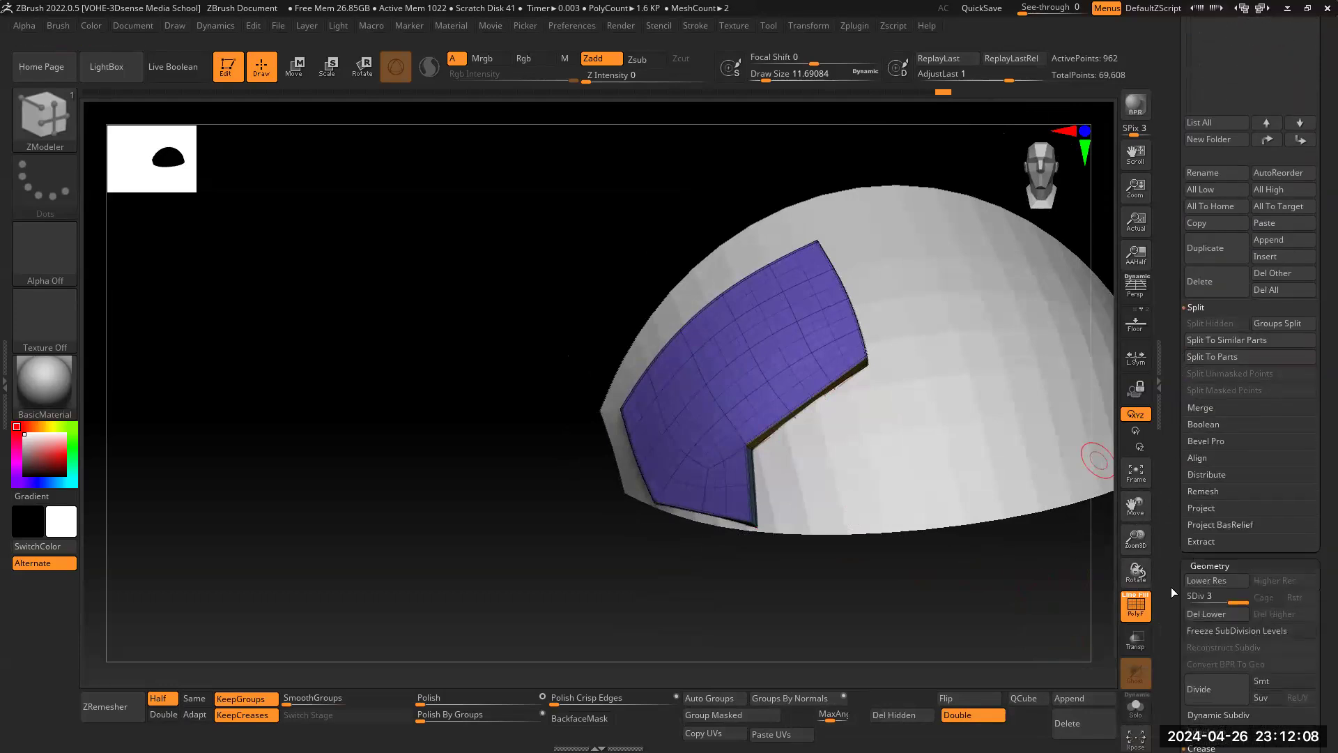
left_click_drag(1170, 596, 1174, 527)
left_click_drag(1173, 262, 1171, 428)
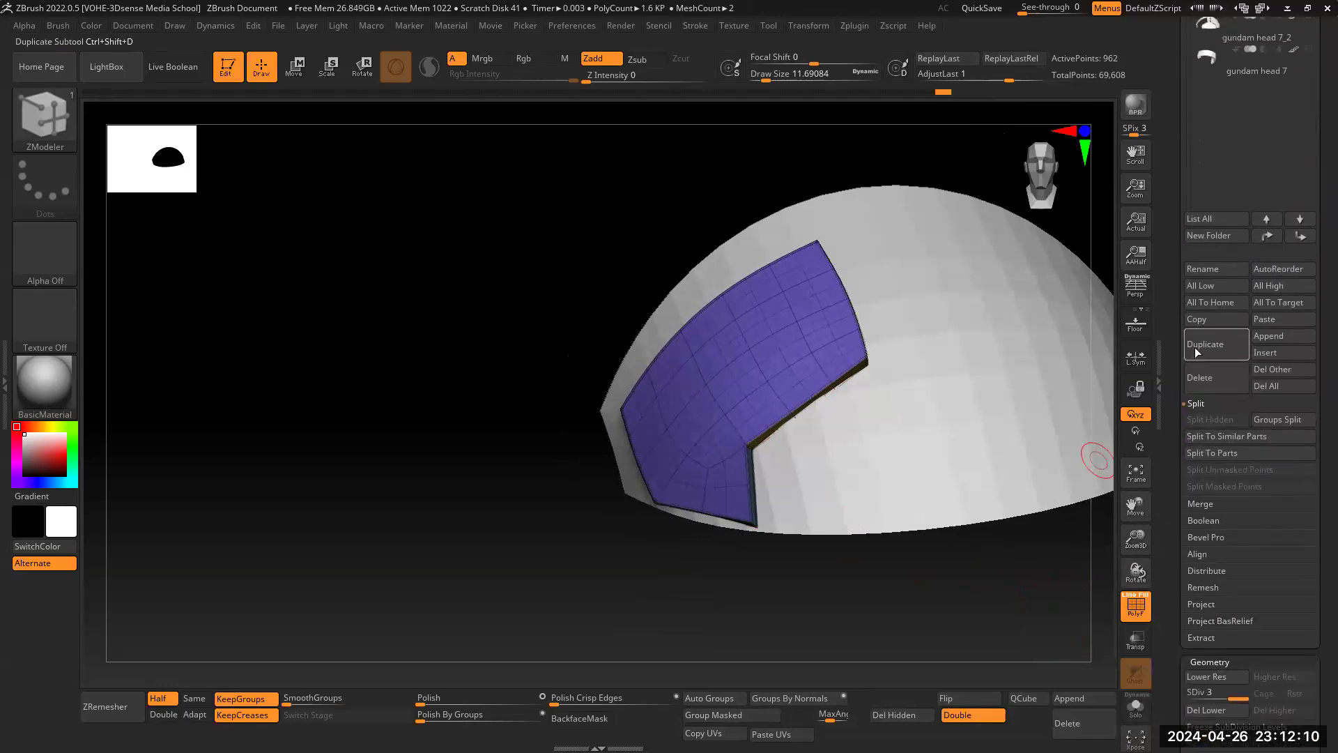
scroll(1185, 341, "up", 5)
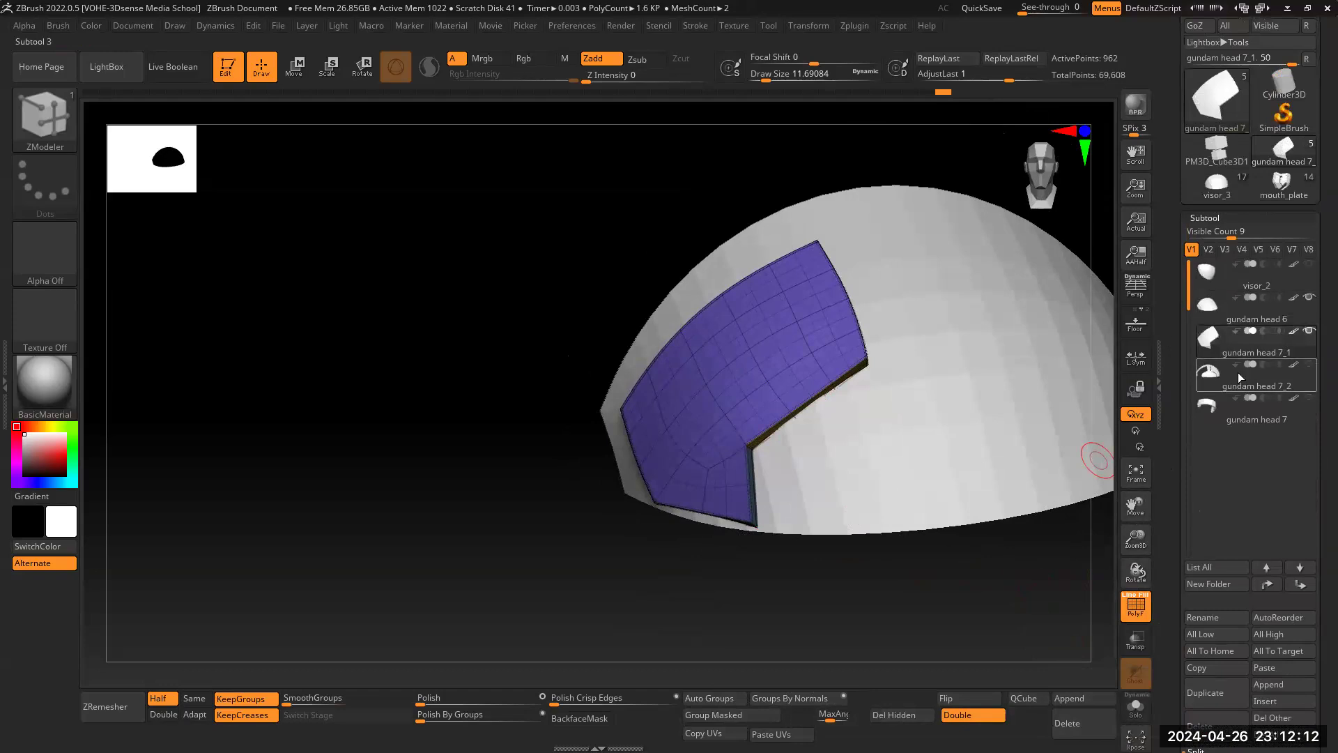
right_click_drag(981, 509, 955, 569, "ctrl")
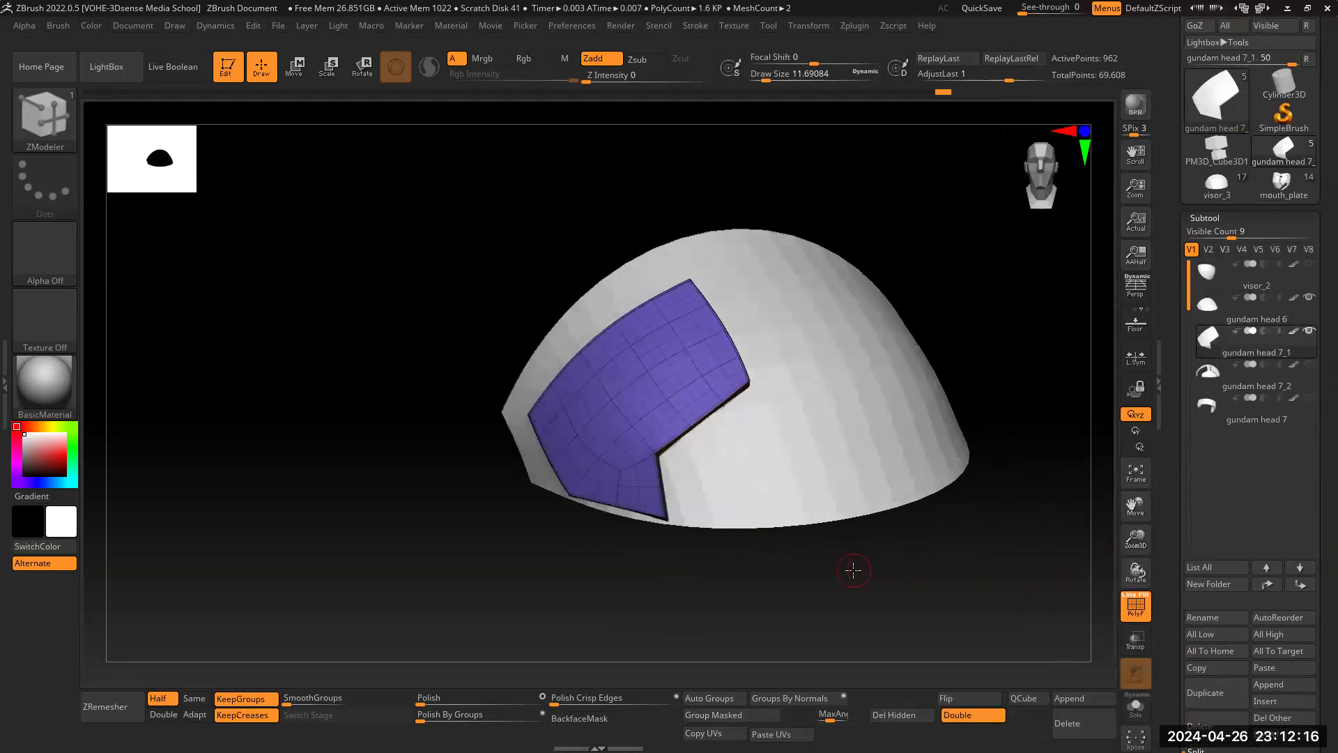
left_click_drag(1107, 563, 1153, 375)
left_click(1309, 297)
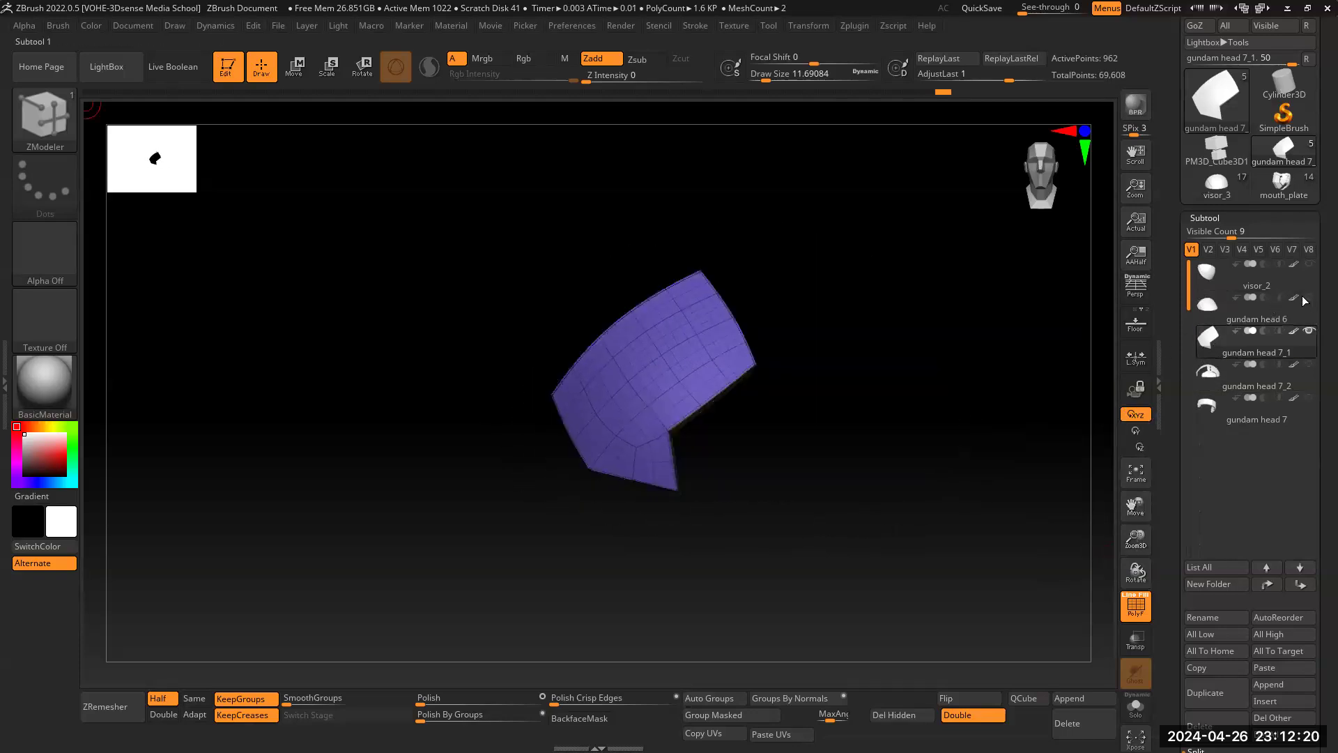
left_click_drag(964, 511, 757, 477)
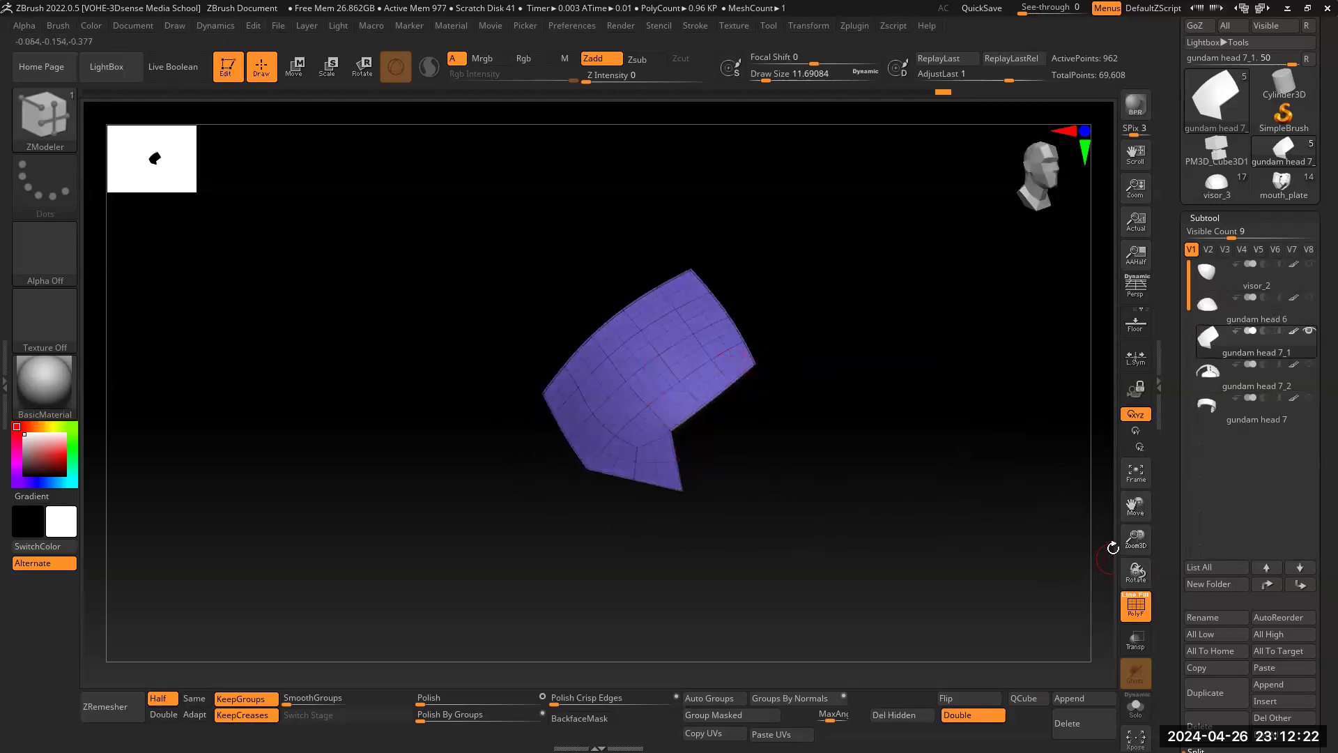
left_click_drag(1232, 439, 1232, 441)
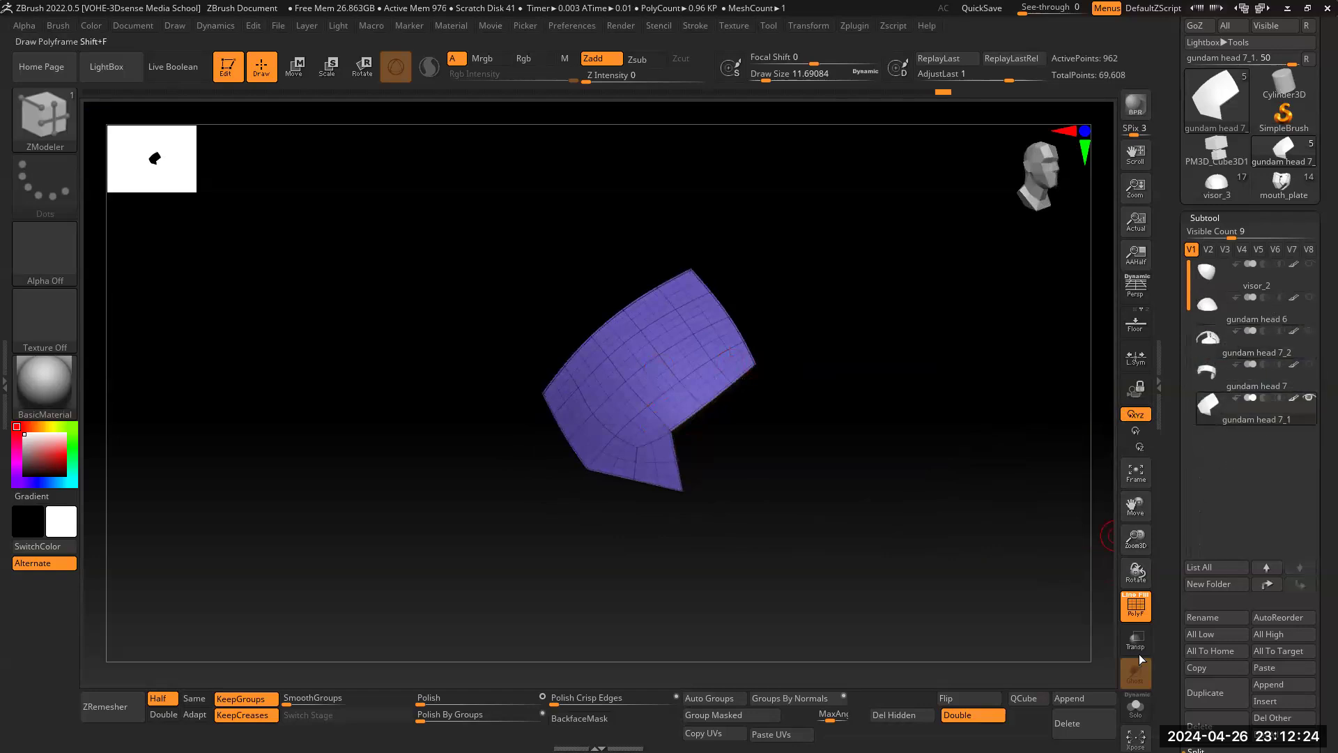
Step: Append a Cube3D subtool, select it, and convert it to a low-poly QCube
left_click(1077, 699)
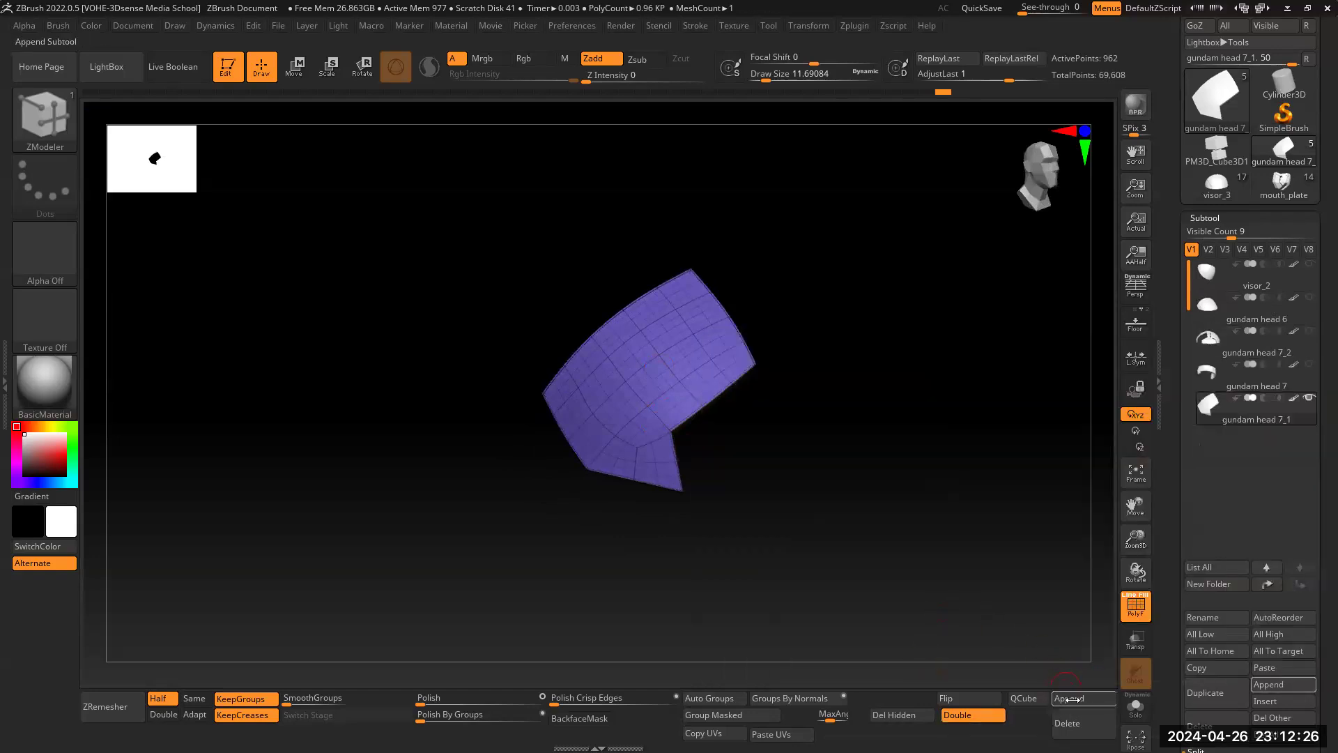
left_click(1070, 698)
left_click(858, 426)
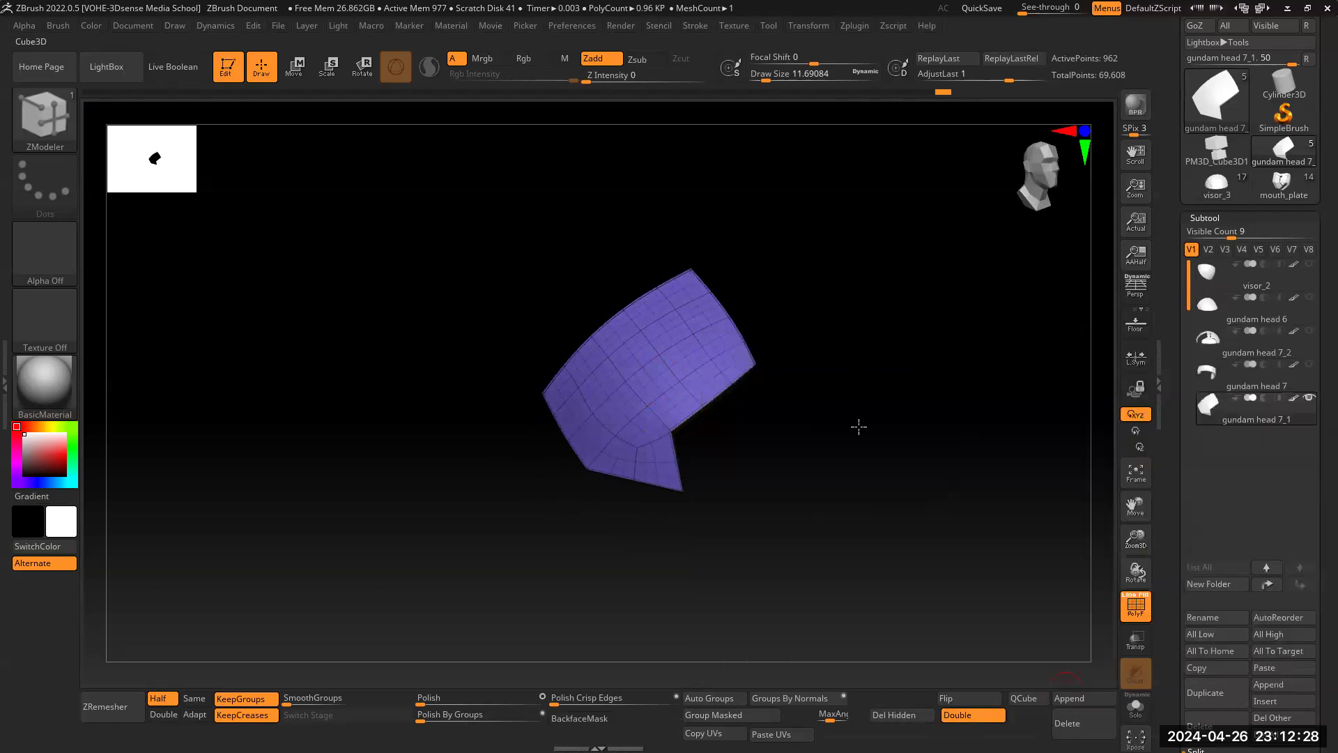
left_click(1250, 452)
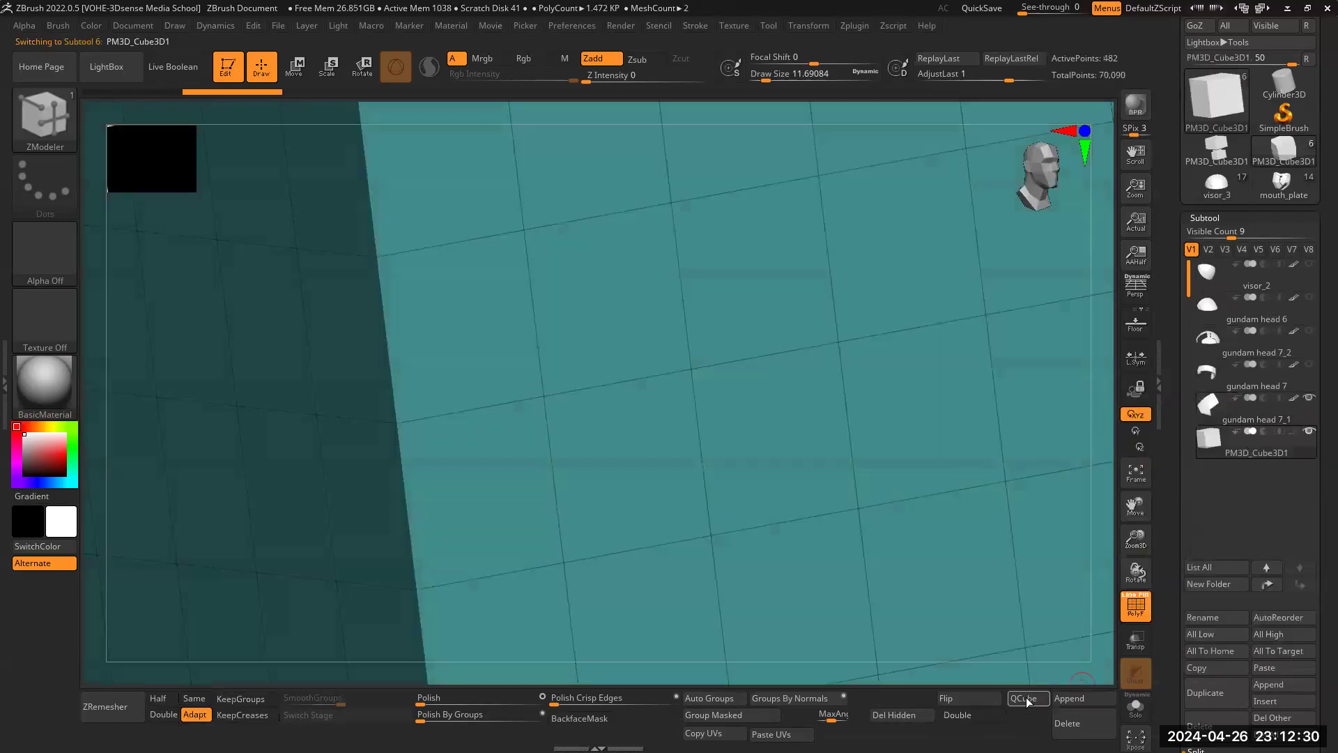
left_click(1024, 698)
left_click_drag(1139, 545, 791, 451)
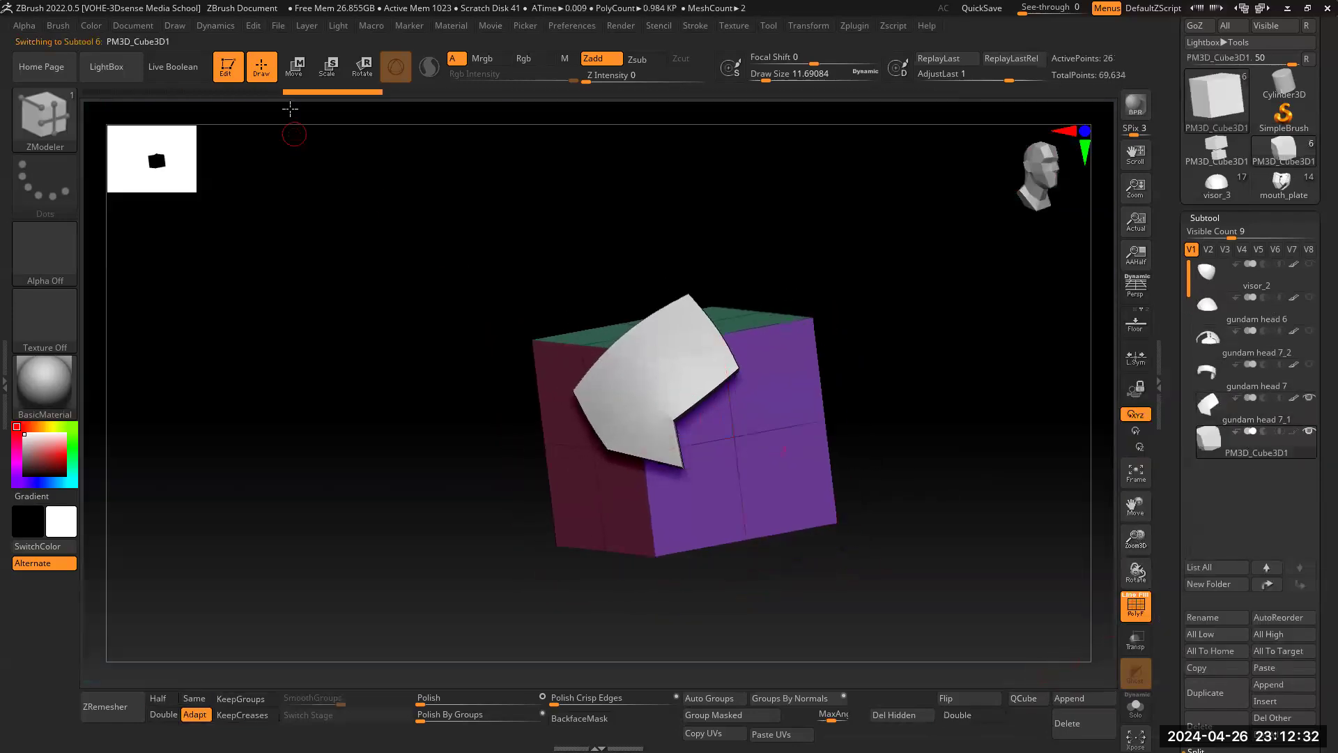
Step: Flatten the cube into a narrow slab with the gizmo, then polish it into a rounded block
key("w")
left_click_drag(911, 292, 885, 363)
left_click_drag(642, 446, 683, 433)
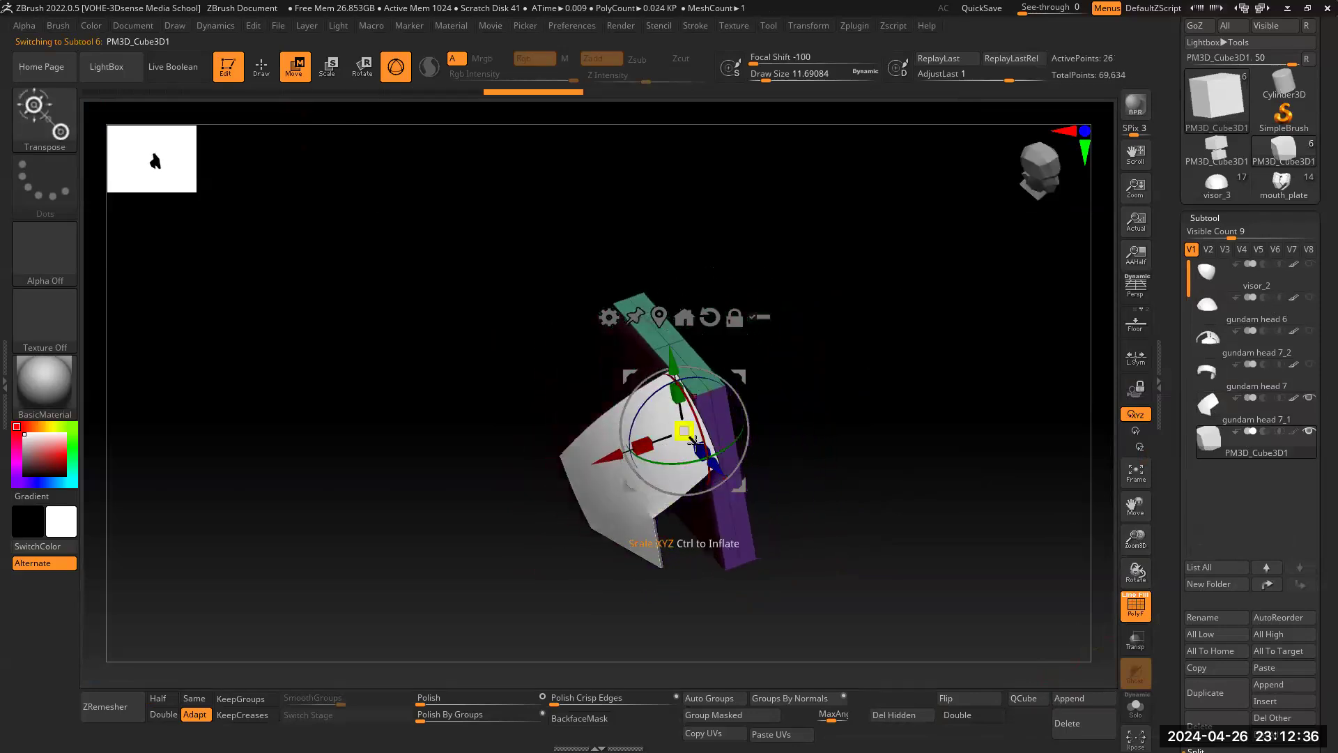
left_click_drag(753, 487, 800, 448)
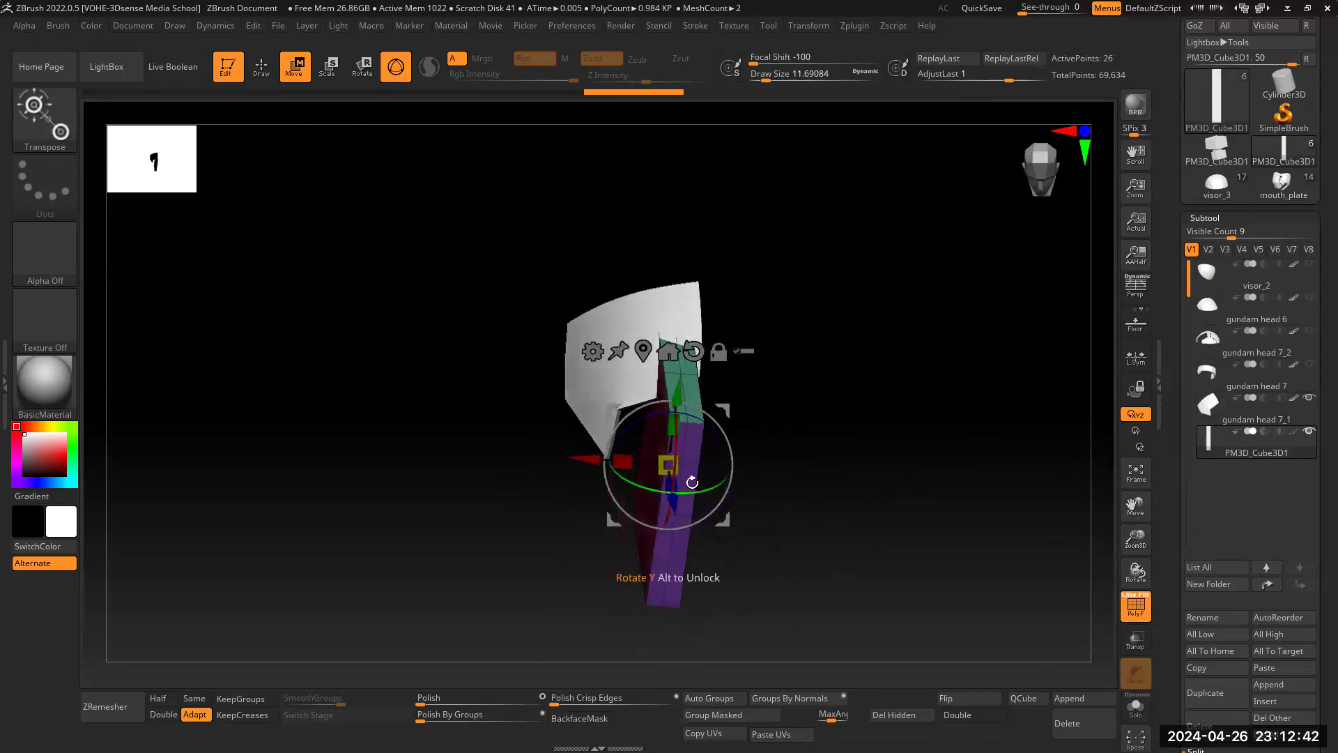
left_click(431, 724)
left_click_drag(438, 704, 488, 704)
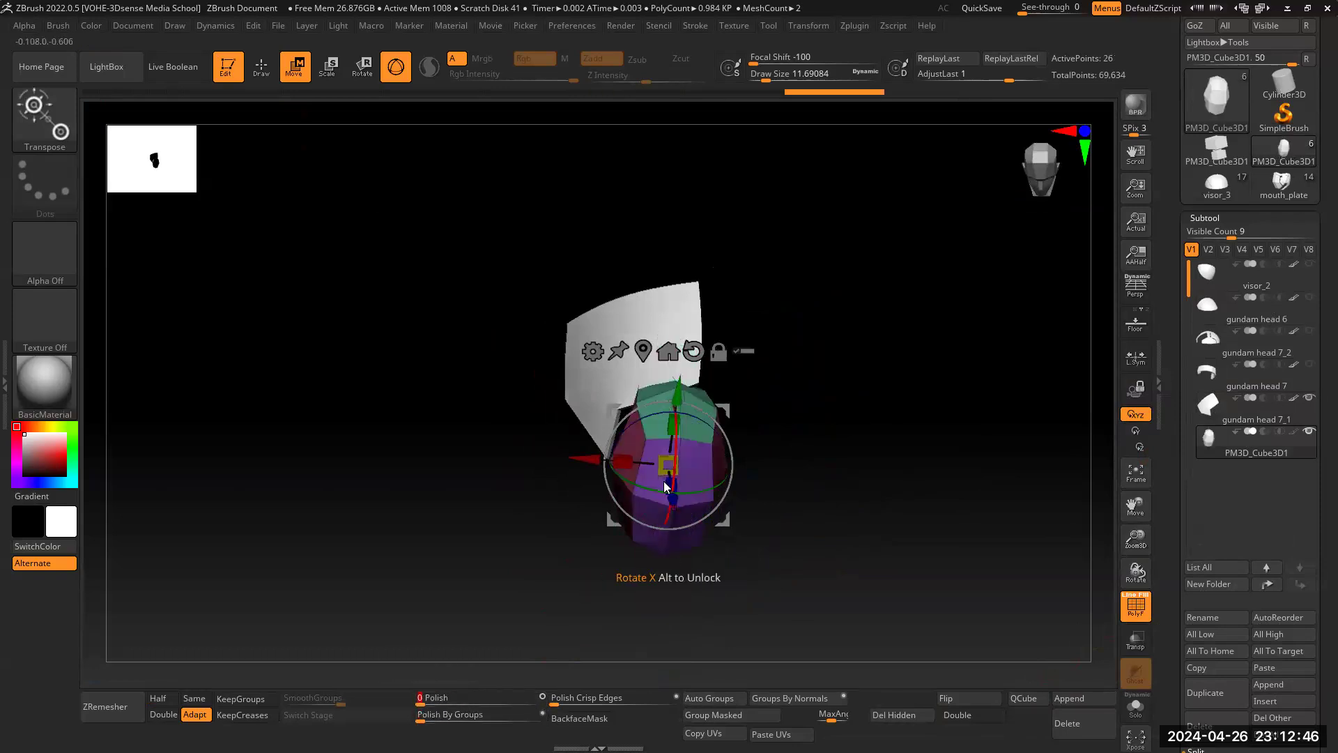
Step: Adjust the polished block with the gizmo and move it upward so it overlaps the back of the panel
left_click_drag(667, 418, 669, 443)
left_click_drag(841, 421, 852, 478)
left_click_drag(698, 491, 675, 468)
left_click_drag(722, 516, 709, 503)
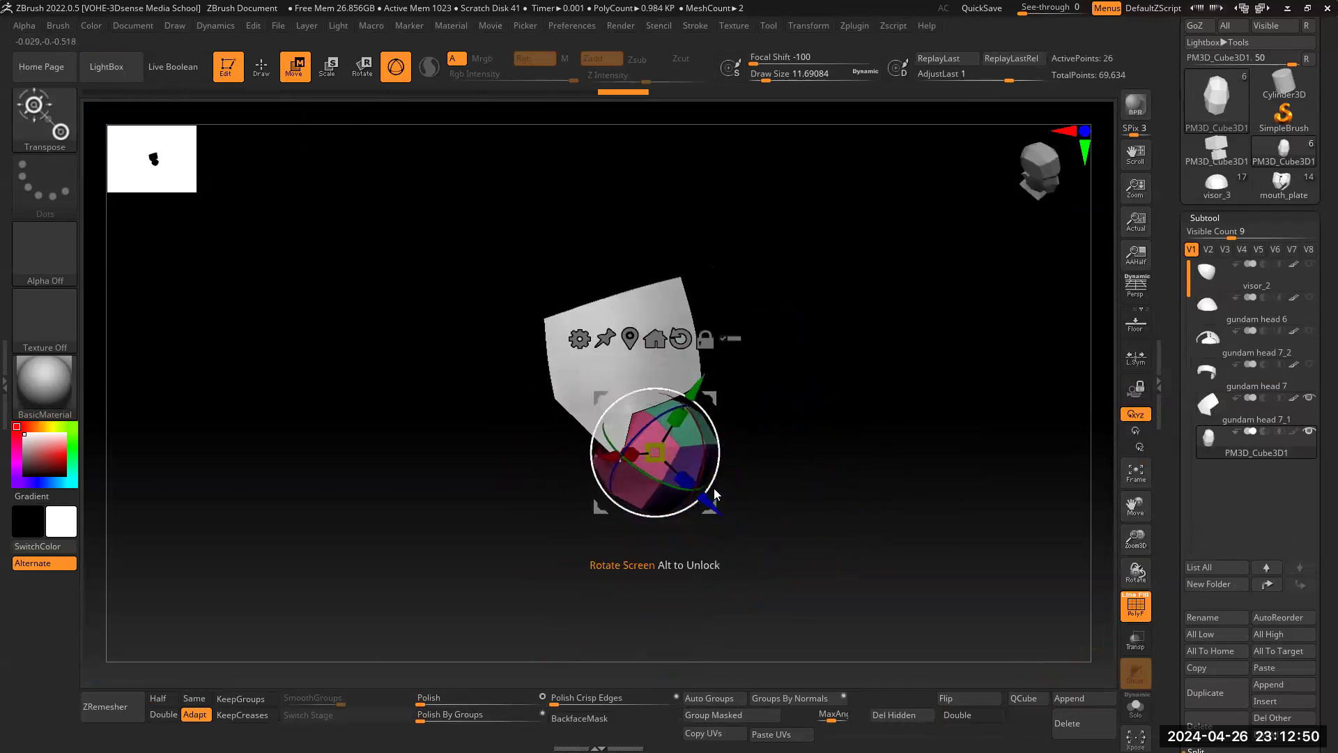
left_click_drag(709, 394, 697, 318)
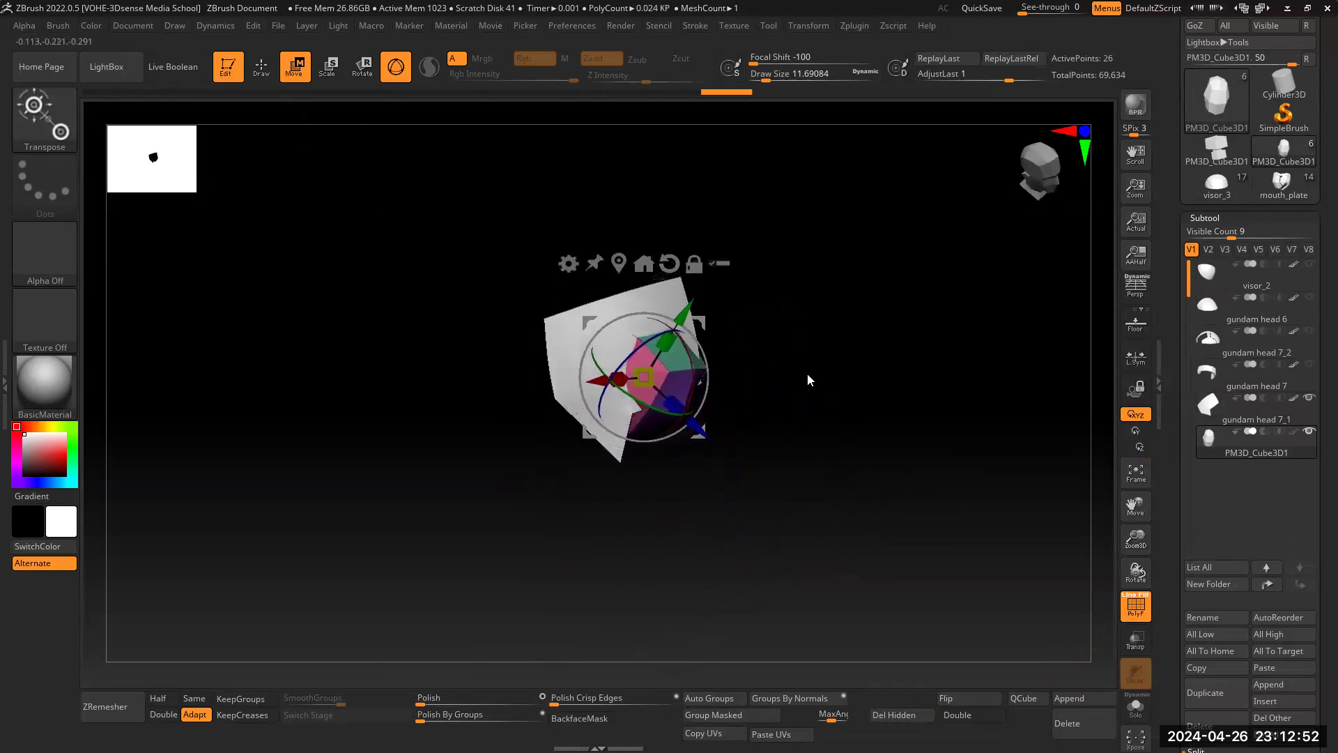
Step: Move and reshape the block with the gizmo so it pierces the middle of the panel
left_click_drag(825, 369, 707, 403)
left_click_drag(644, 366, 658, 336)
left_click_drag(705, 428, 879, 481)
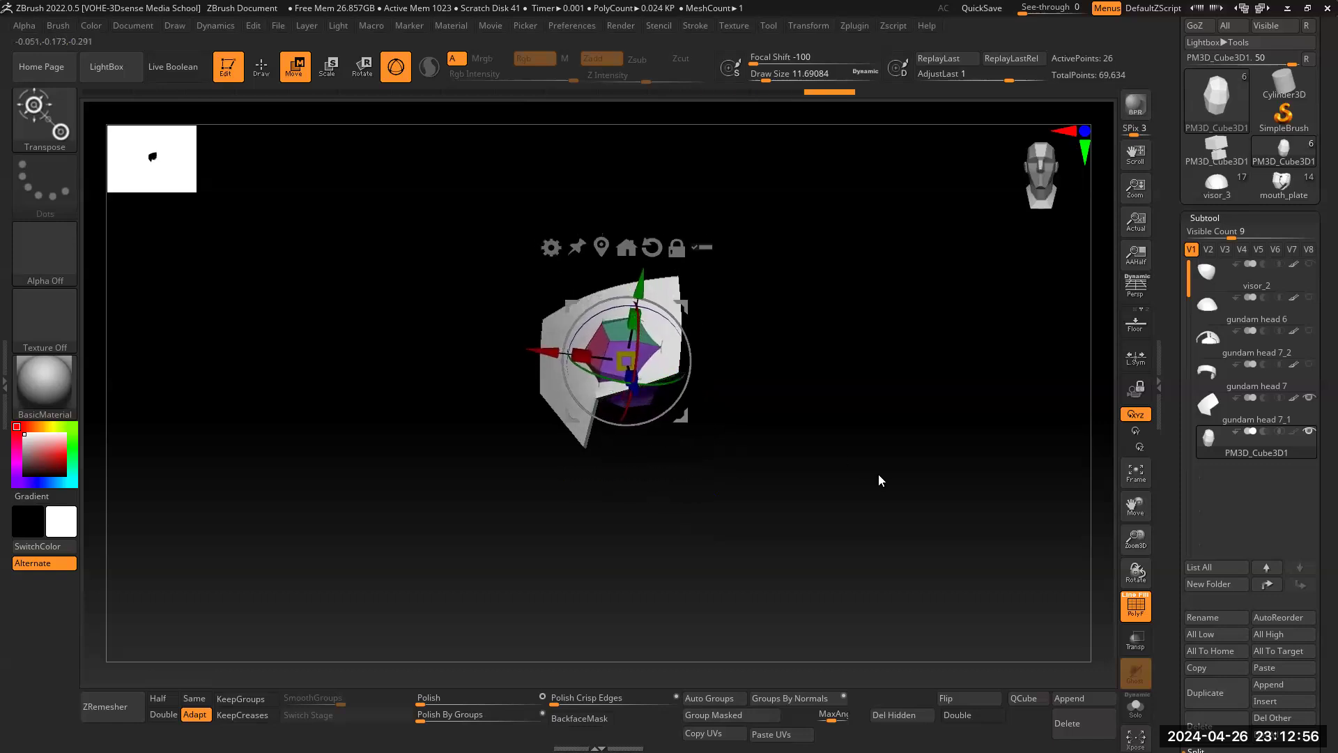
left_click_drag(1135, 517, 1258, 524)
Step: Select the gundam head 7_1 panel and turn on Live Boolean
left_click(1203, 414)
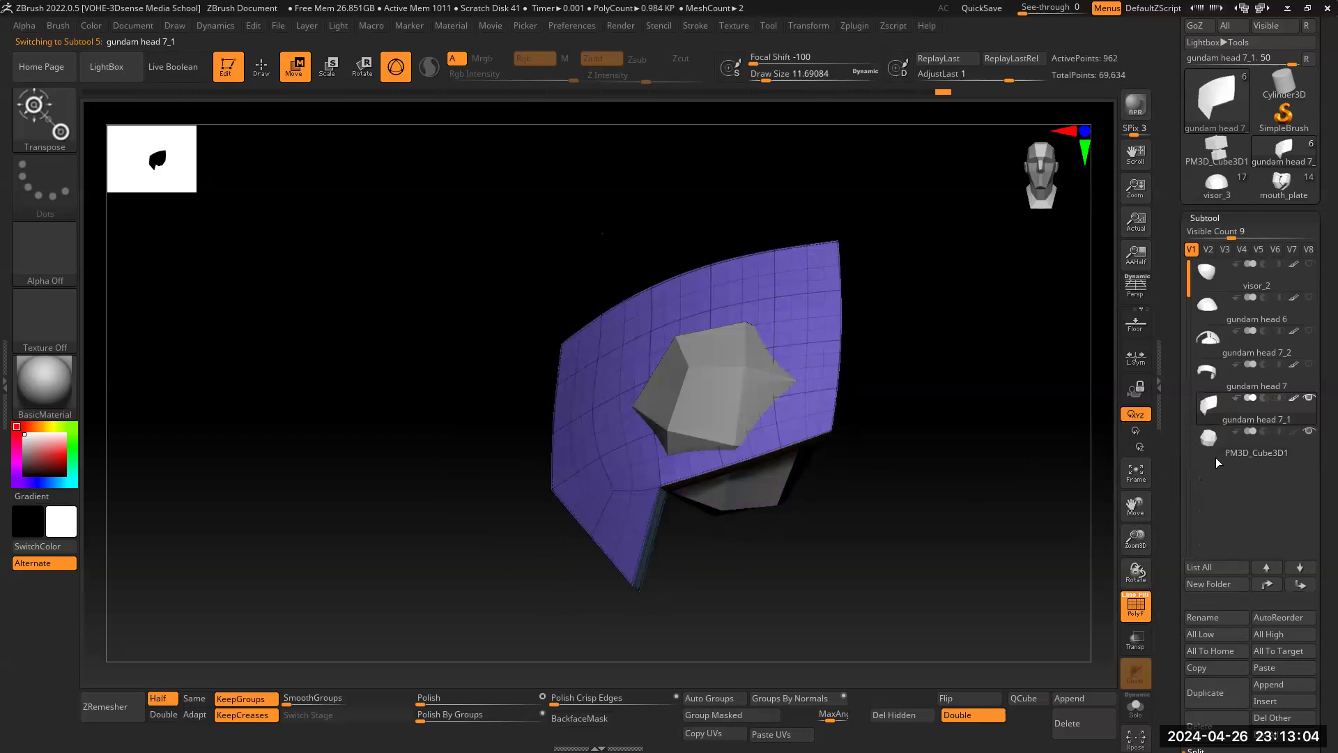
mouse_move(1218, 407)
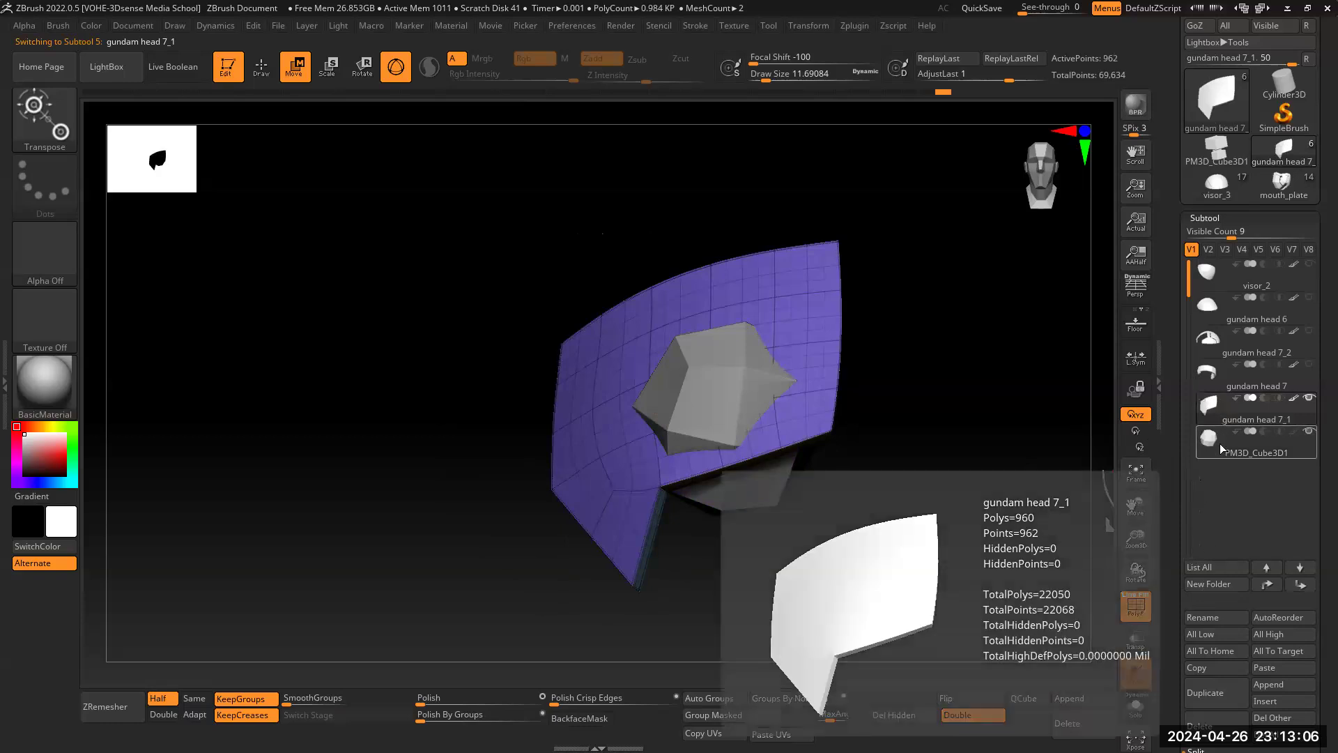
mouse_move(1217, 436)
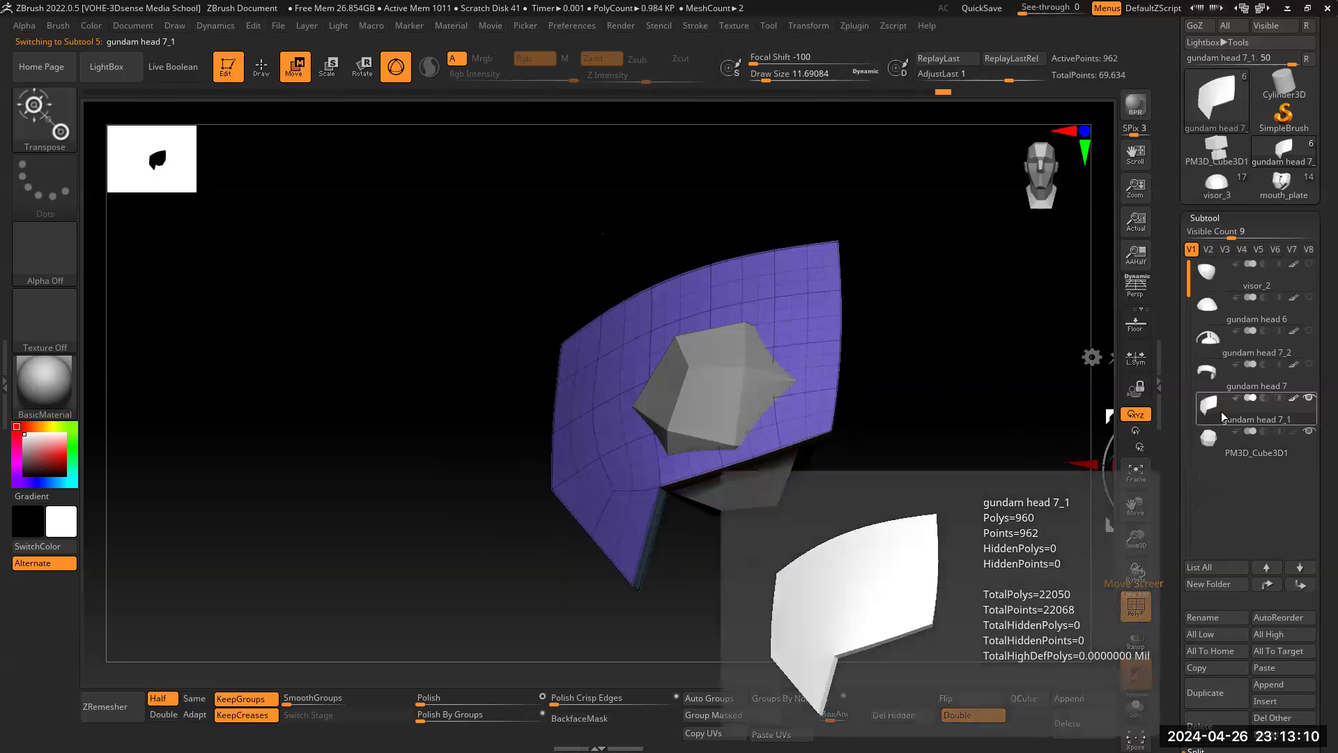
left_click(1214, 449)
left_click(1214, 444)
left_click(1211, 406)
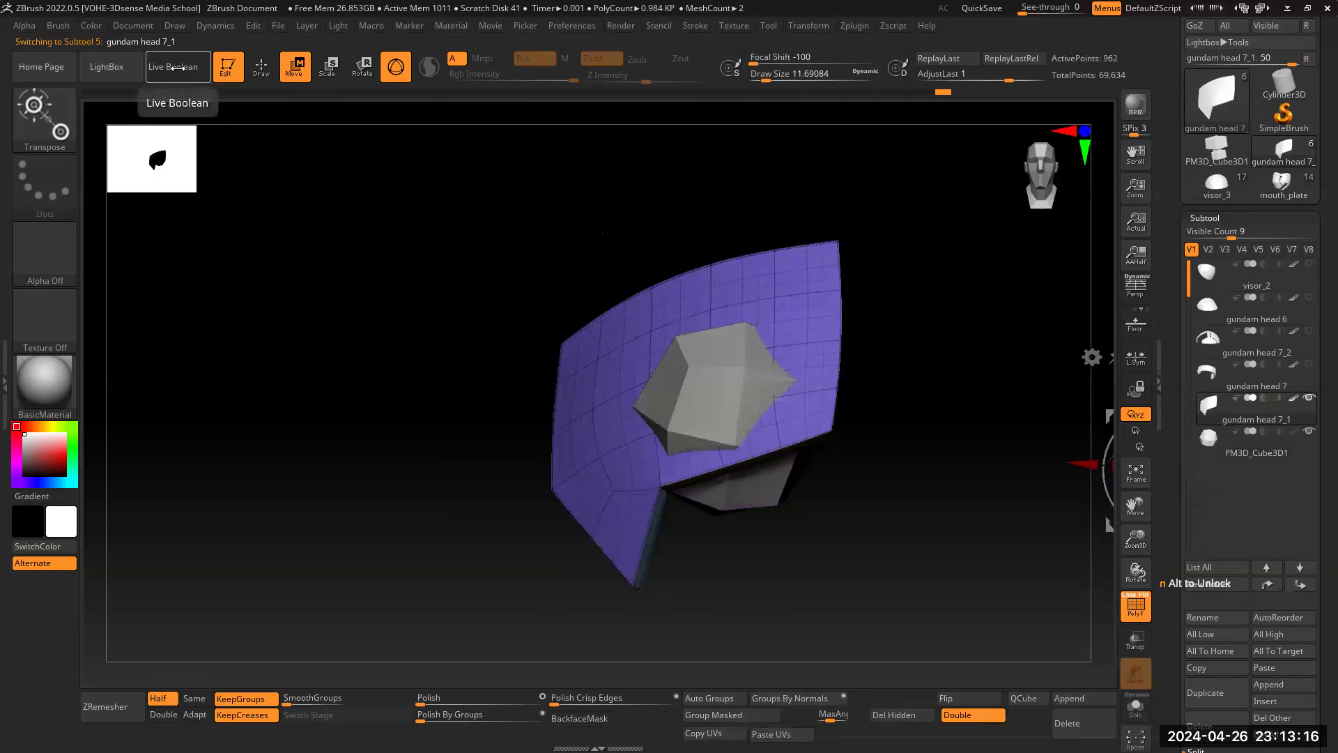
left_click(180, 67)
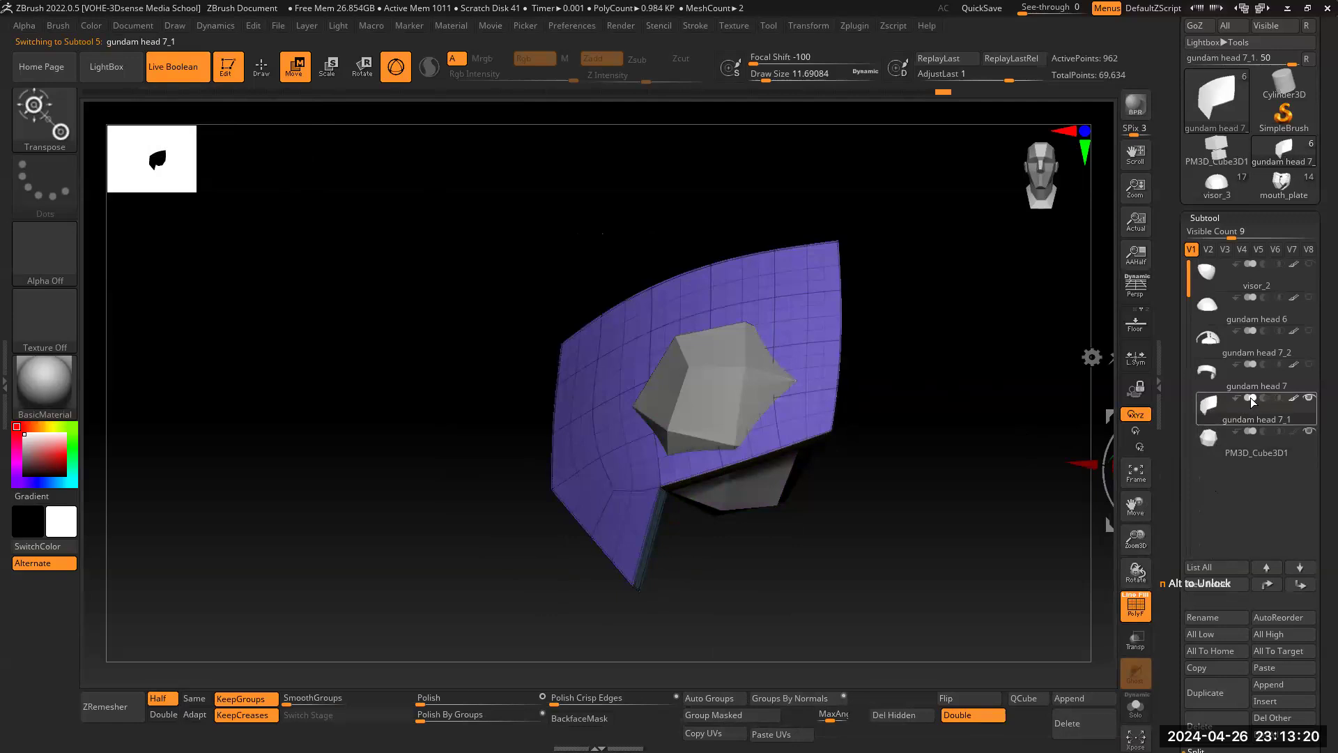
Step: Set the PM3D_Cube3D1 subtool to subtraction so it cuts the panel, and view the cut without the polyframe
mouse_move(1255, 403)
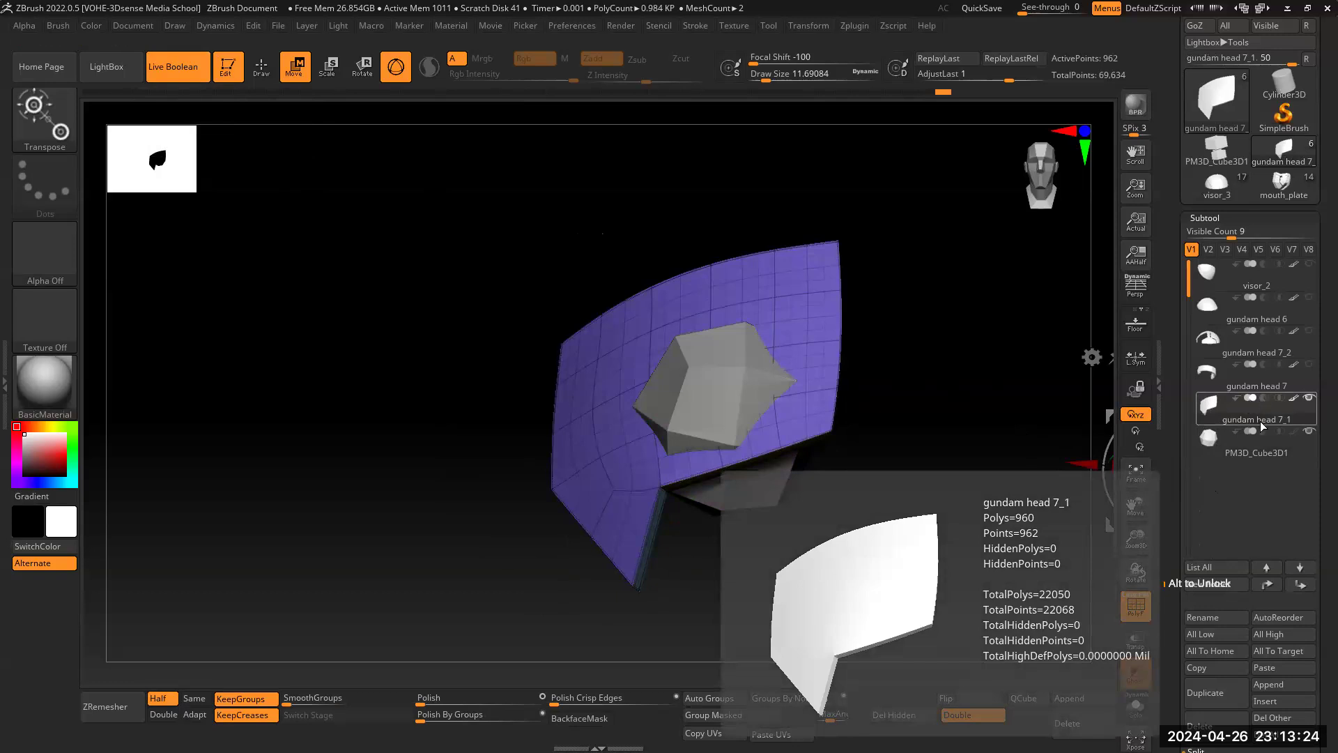
mouse_move(1265, 431)
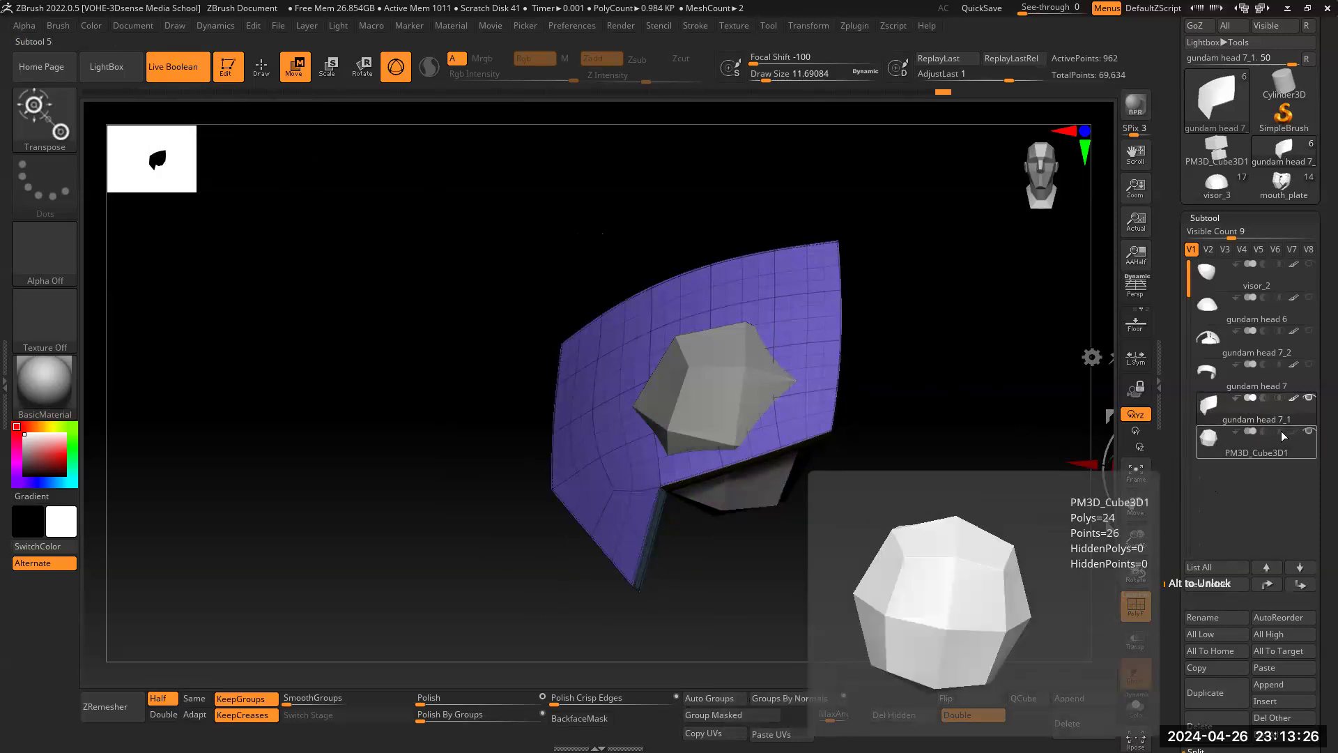
mouse_move(1210, 410)
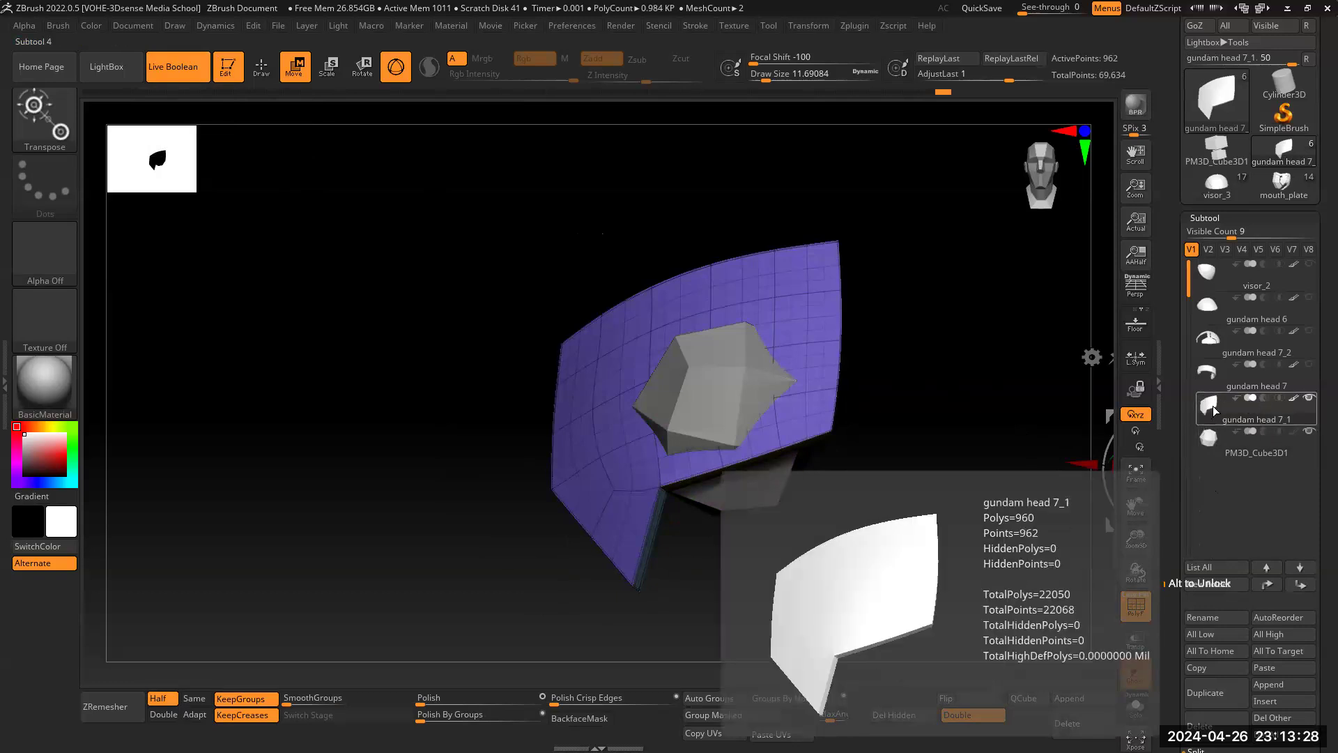
mouse_move(1211, 435)
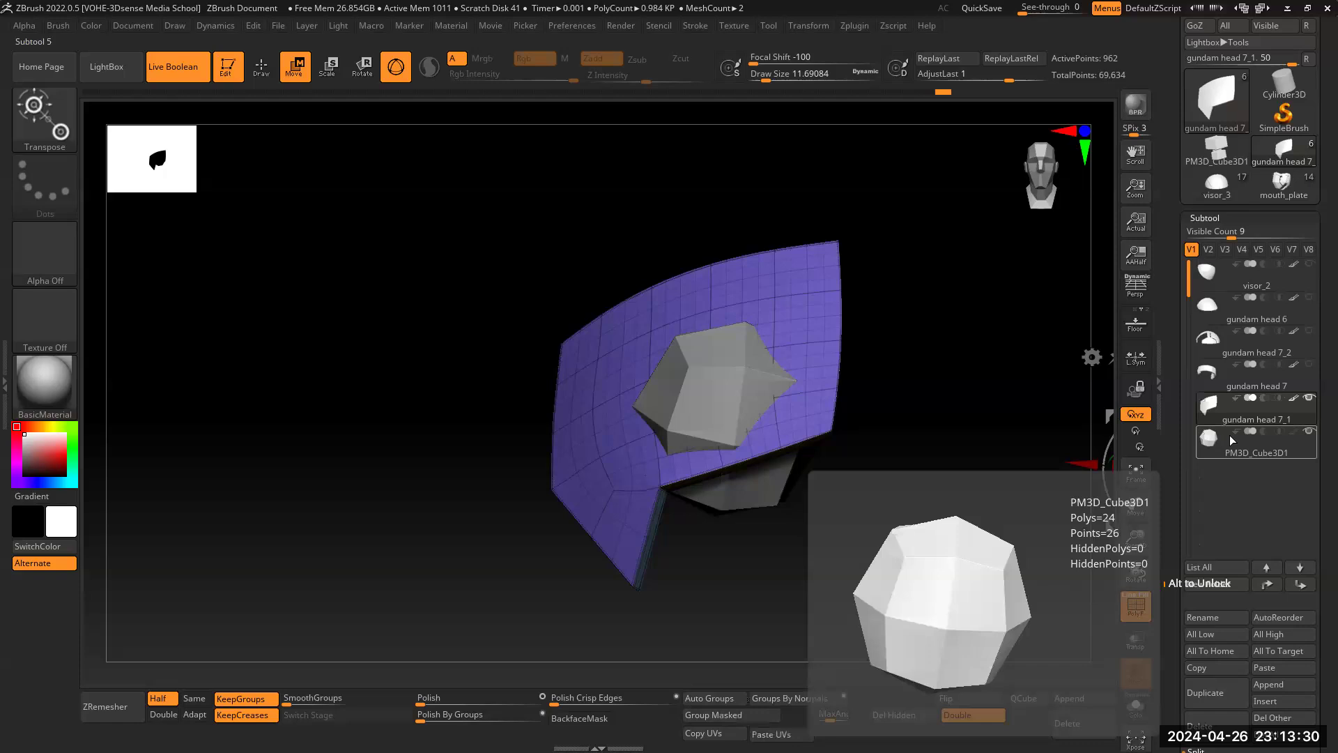
left_click(1263, 432)
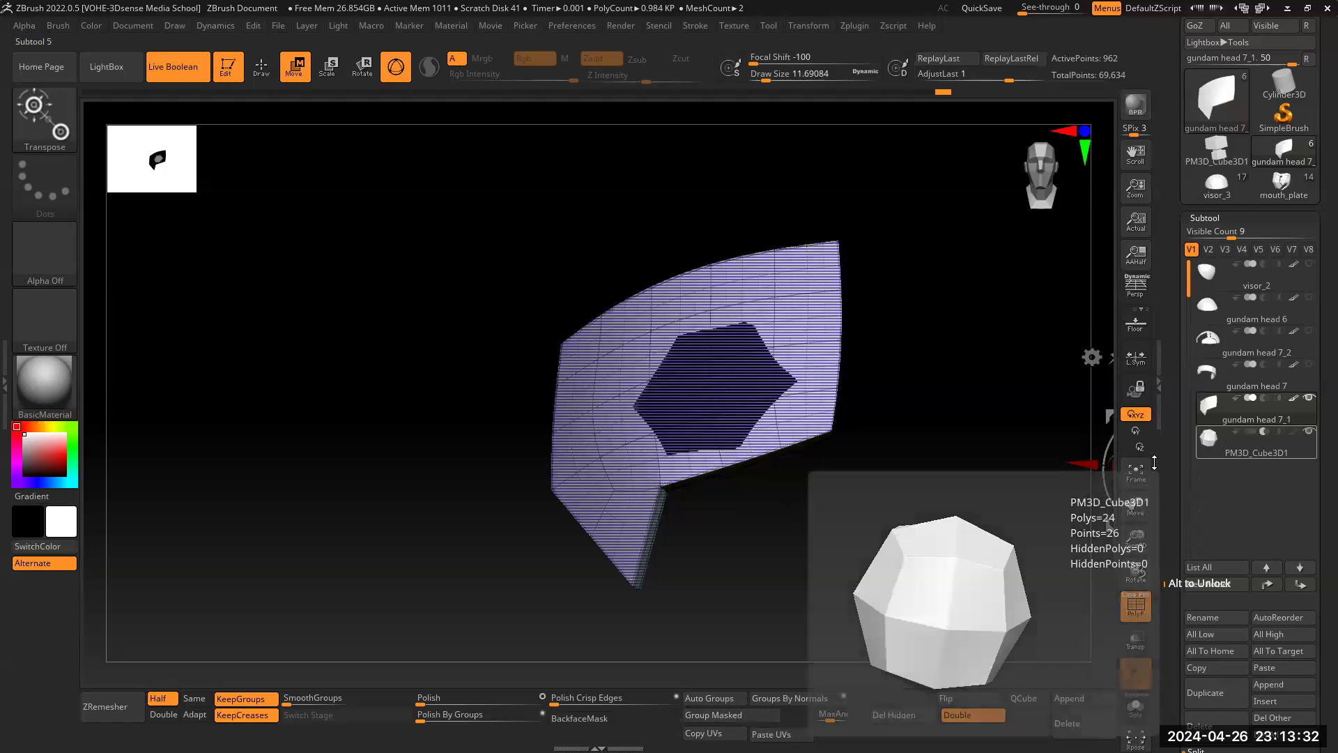
left_click_drag(1092, 582, 955, 519)
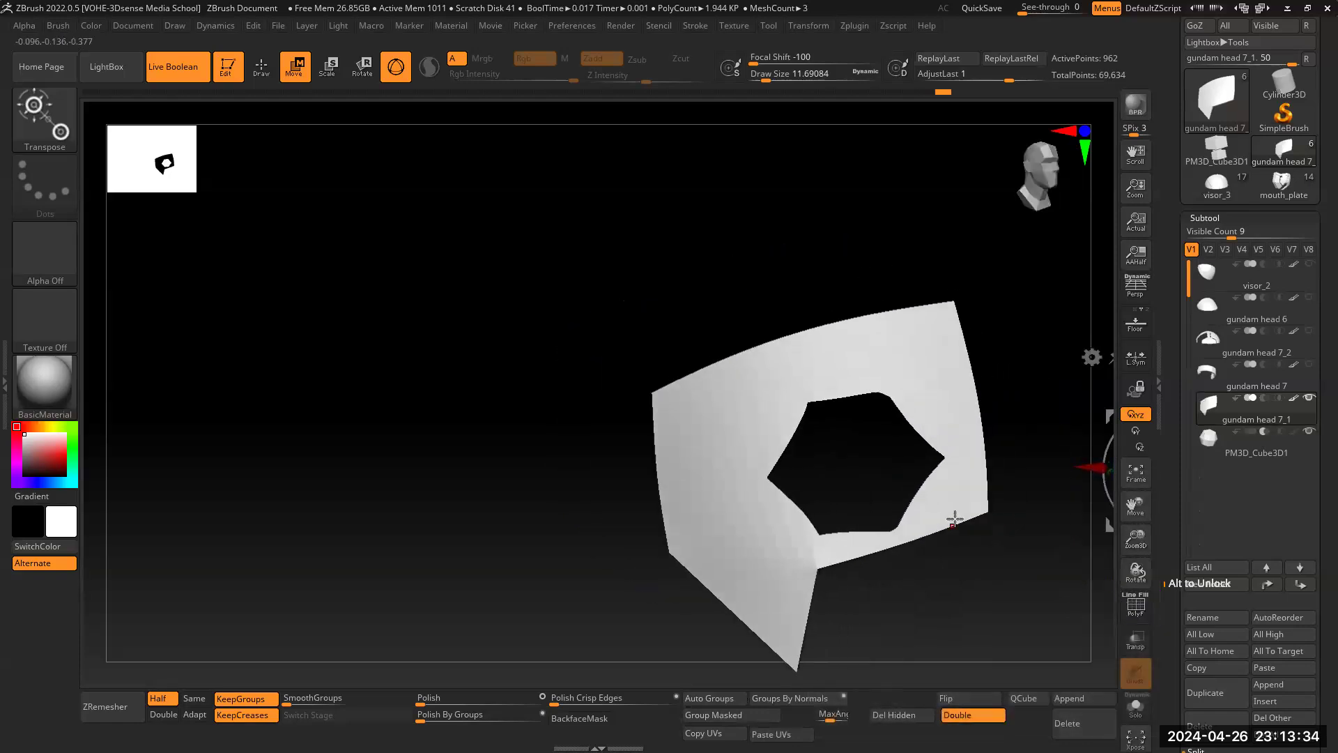
left_click_drag(1129, 507, 1022, 484)
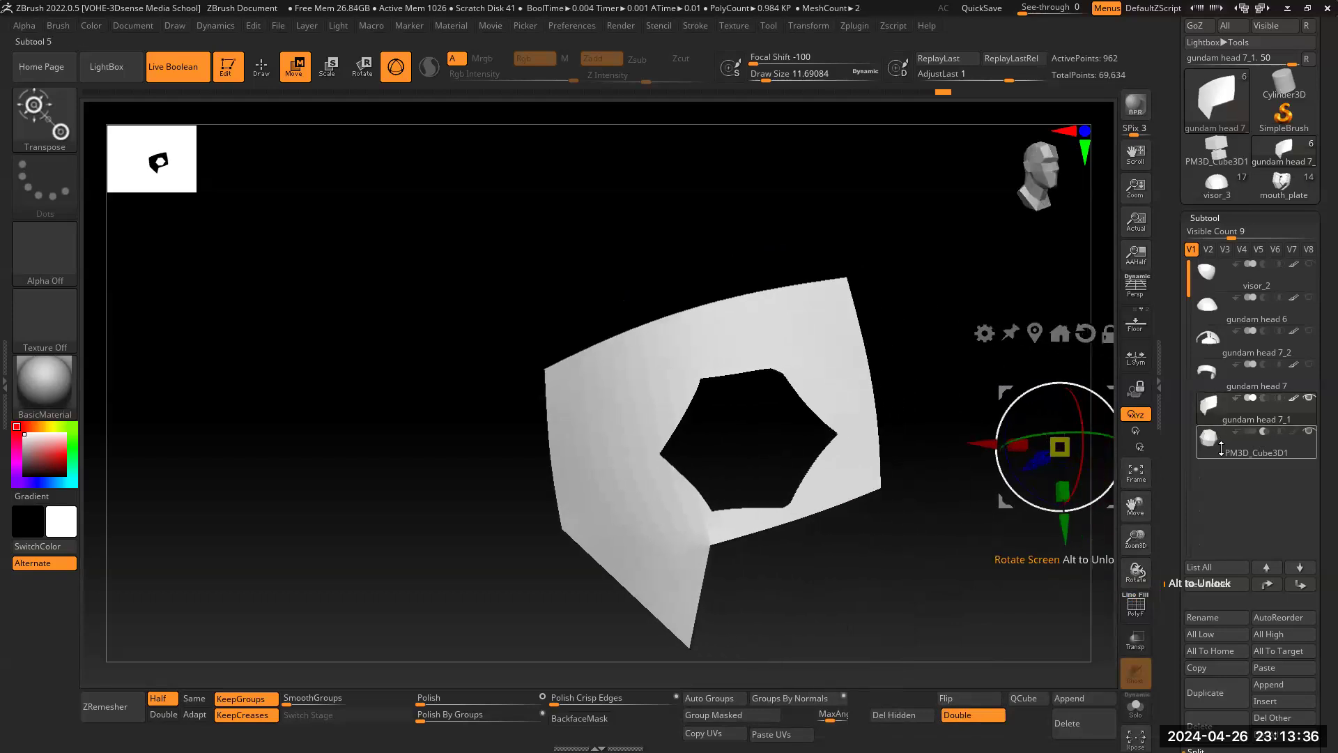
Step: Select PM3D_Cube3D1 and scale and shift it so its cut sits in the upper corner of the panel's wide side
left_click(1221, 448)
left_click_drag(780, 506, 729, 453)
left_click_drag(798, 483, 827, 456)
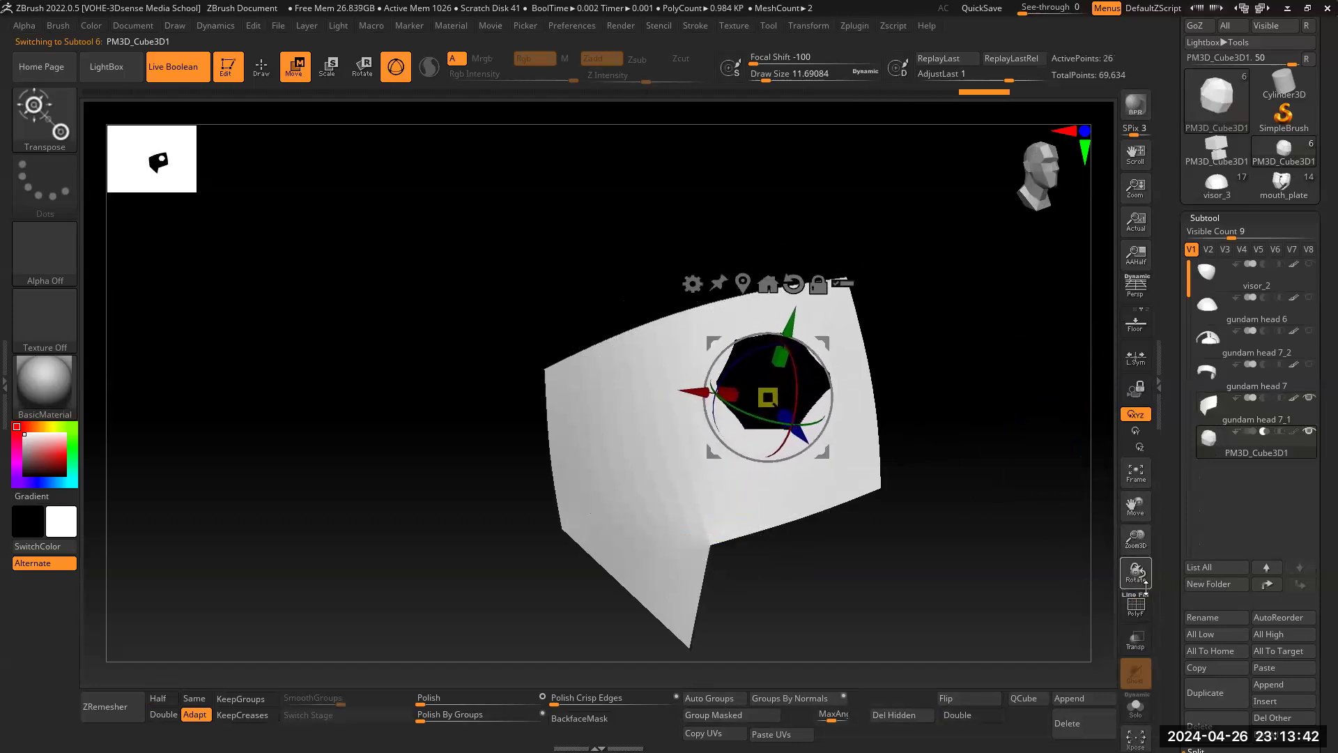
left_click_drag(977, 562, 941, 528)
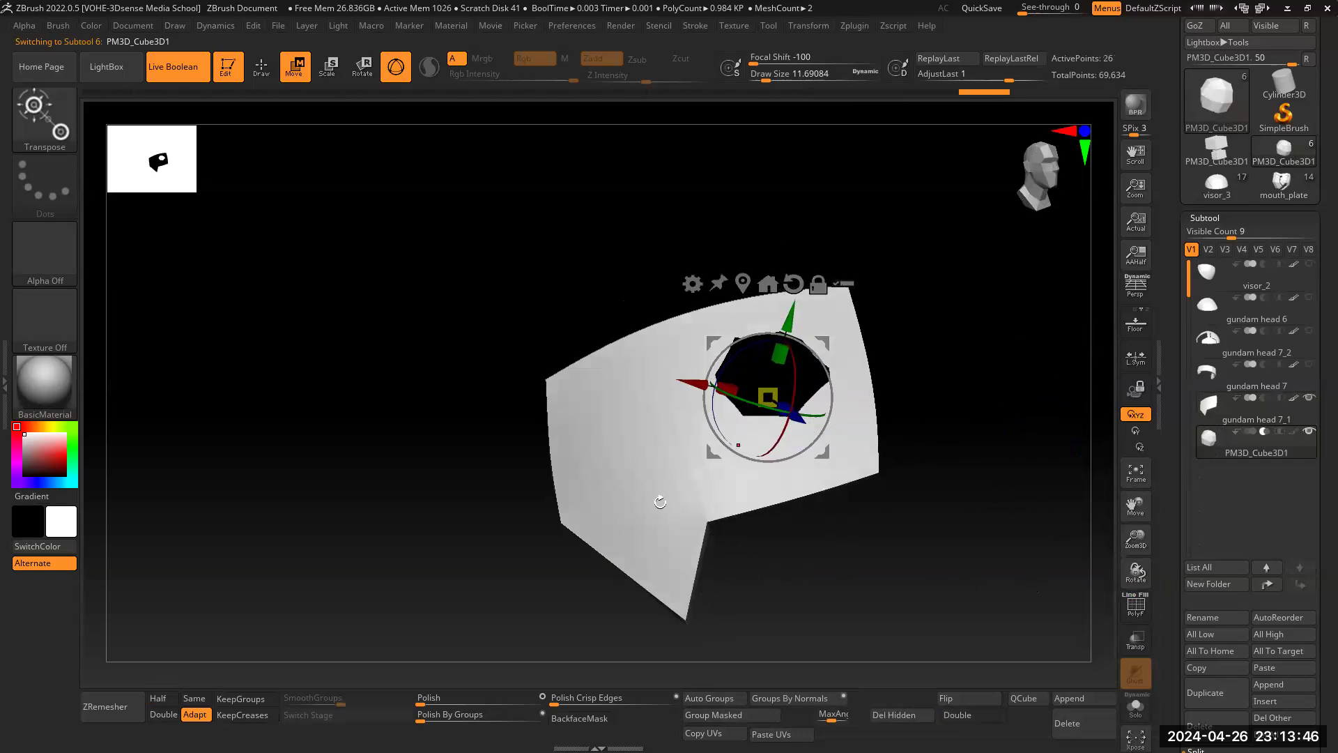
left_click(636, 481, "alt")
left_click(1137, 608)
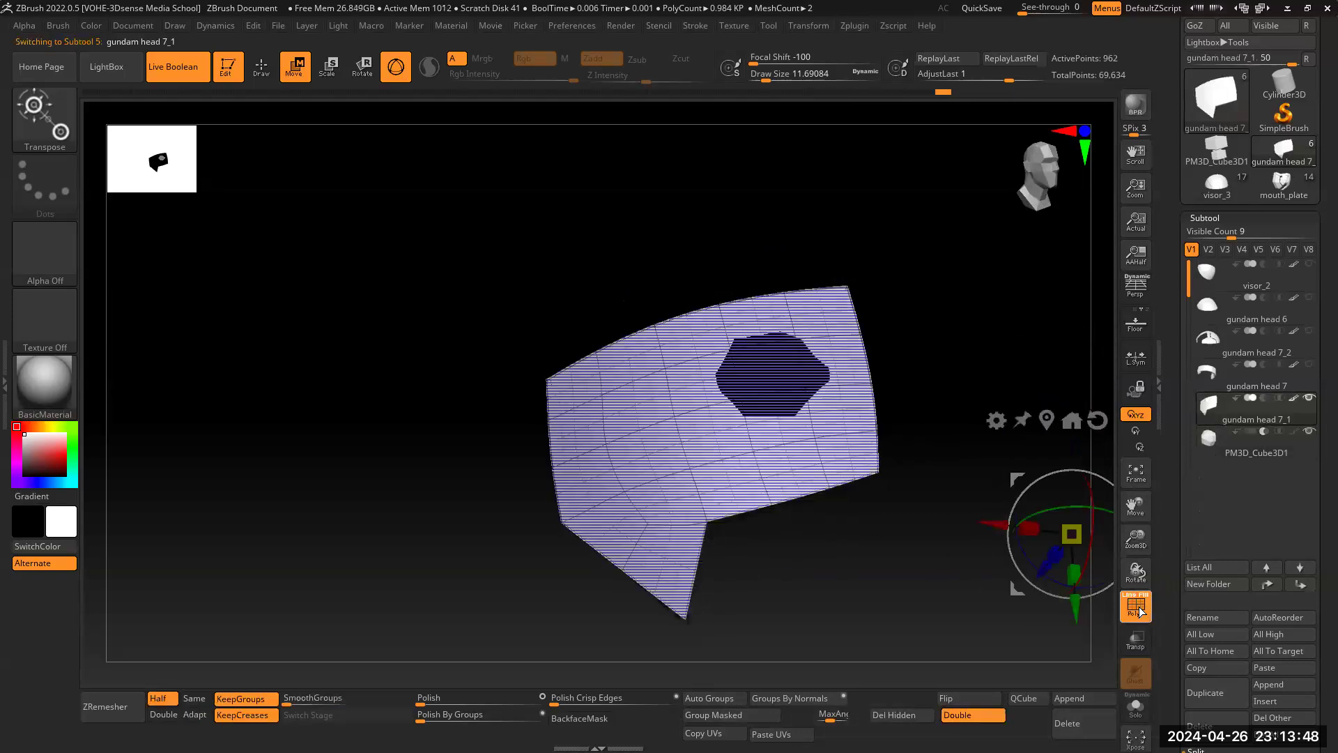
left_click(1138, 609)
left_click(1213, 438)
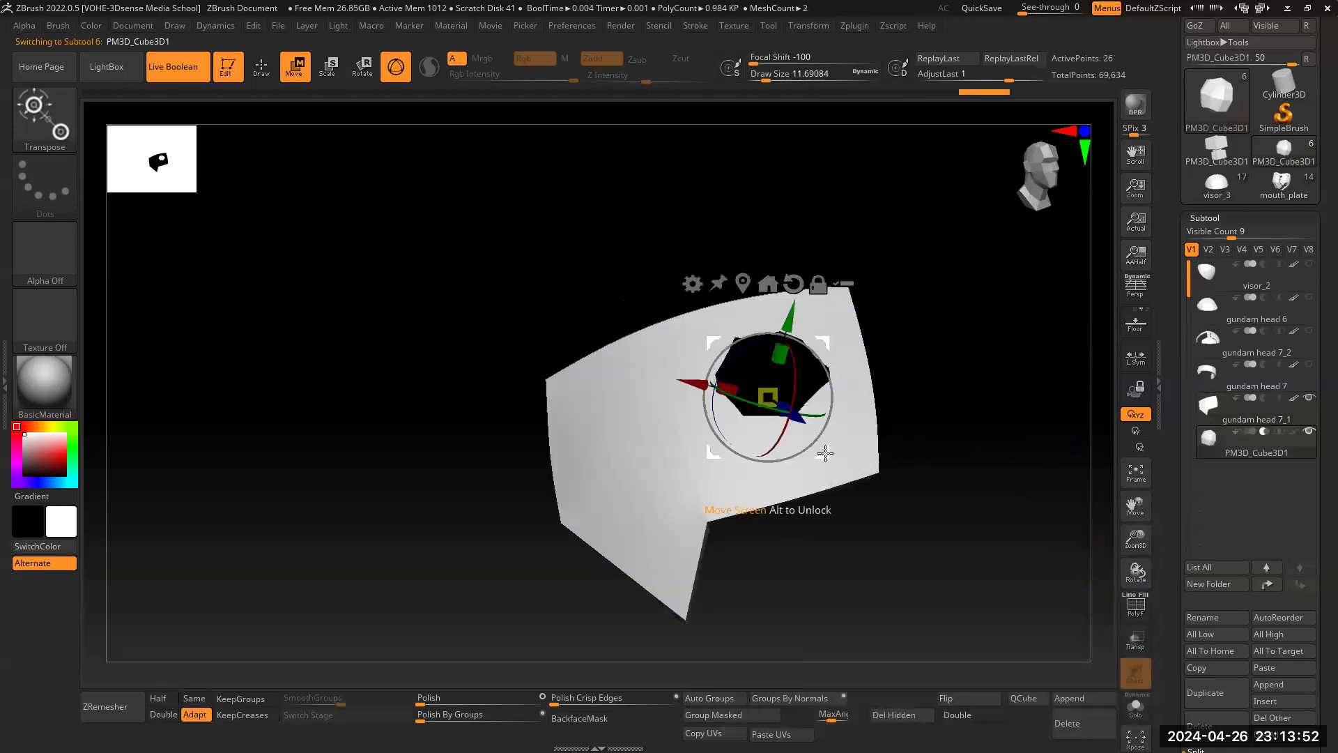
left_click_drag(826, 453, 840, 426)
Step: Duplicate the cutting cube, move the copy to the panel's opposite side, and make it a visible subtractive subtool
left_click(1204, 691)
left_click_drag(829, 447, 718, 516)
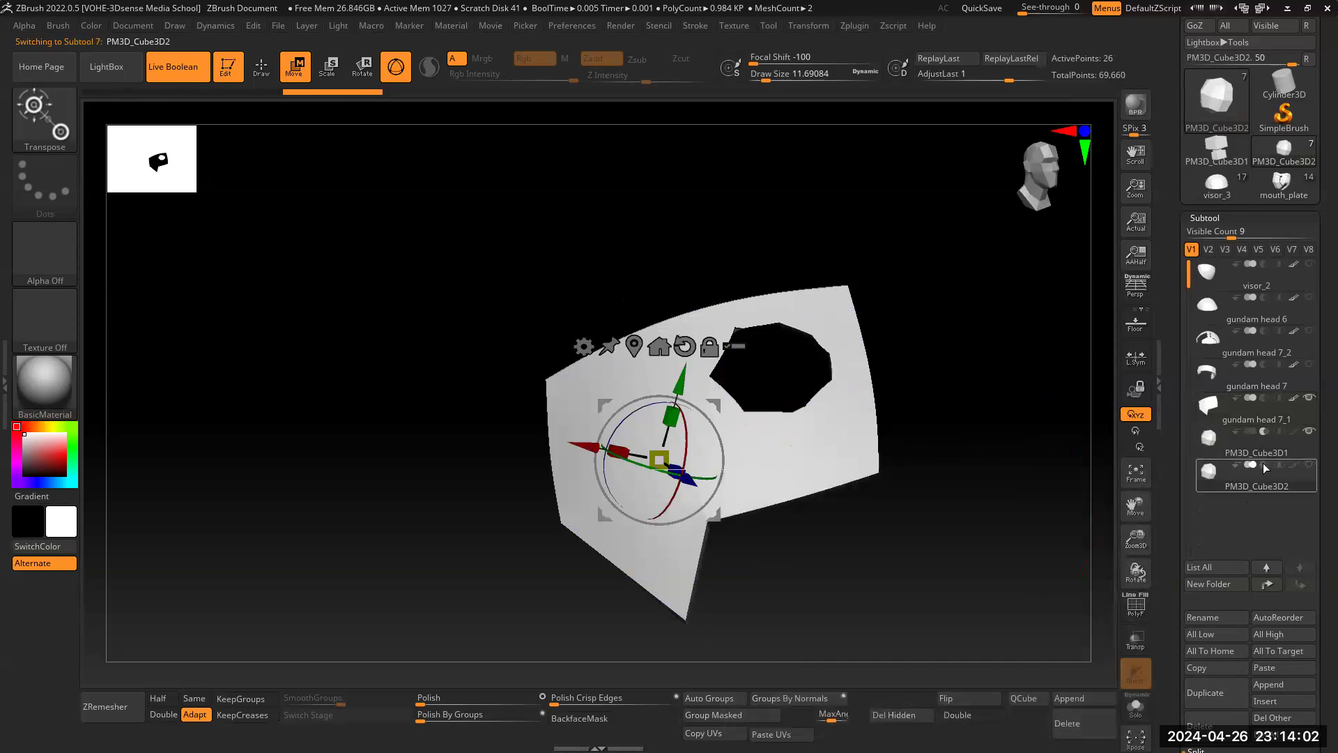
left_click(1304, 465)
mouse_move(709, 525)
left_mouse_down()
mouse_move(780, 520)
mouse_move(736, 527)
left_mouse_up()
left_click_drag(890, 547, 557, 447)
left_click_drag(851, 532, 692, 483)
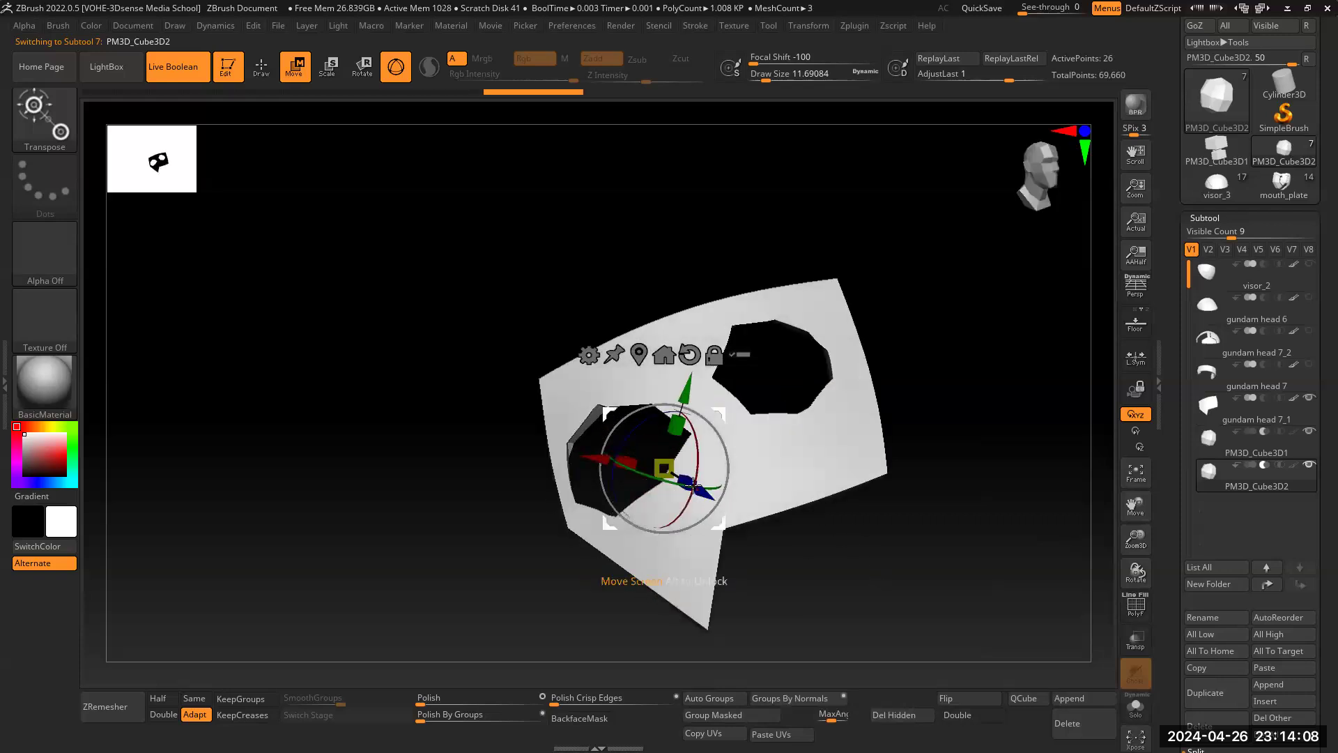
Step: Flatten the duplicate cube and move it outward so it cuts a notch into the panel's edge
left_click_drag(673, 421, 668, 448)
left_click_drag(722, 523, 631, 505)
left_click_drag(924, 568, 697, 423)
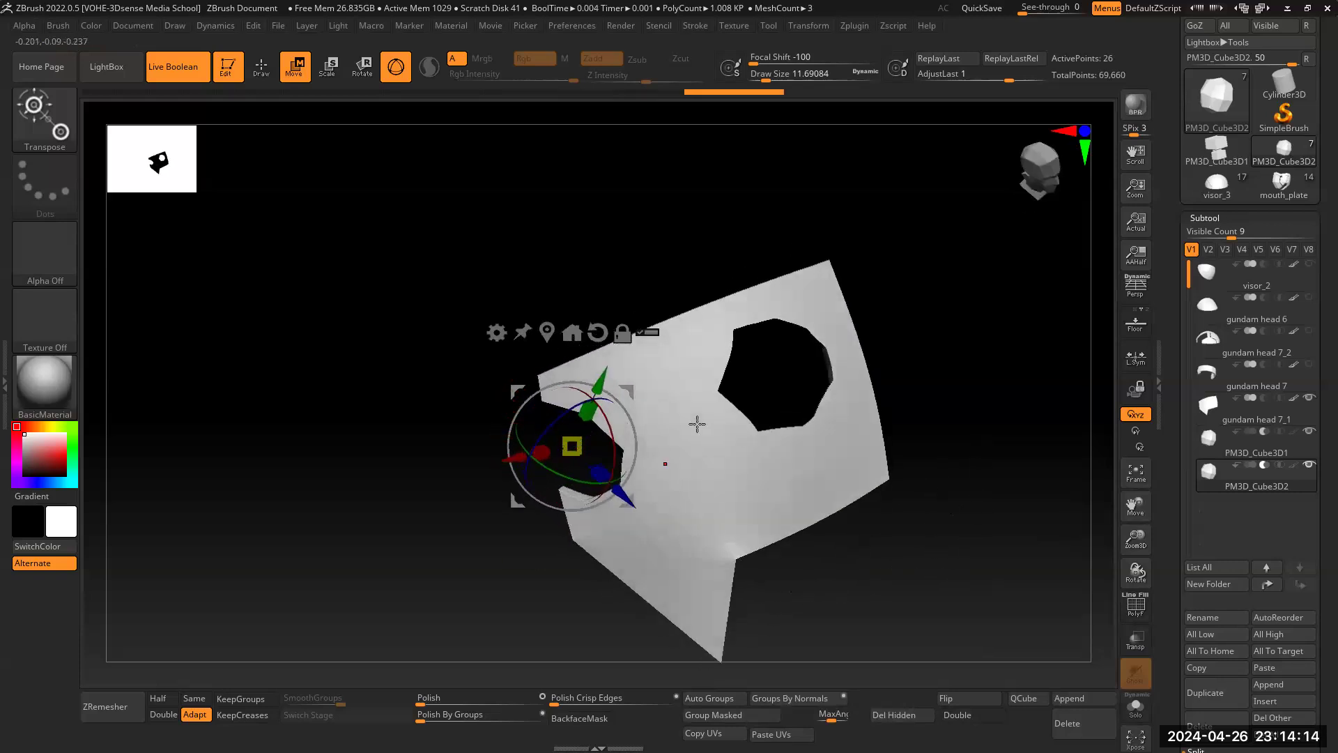
left_click_drag(1131, 514, 1160, 481)
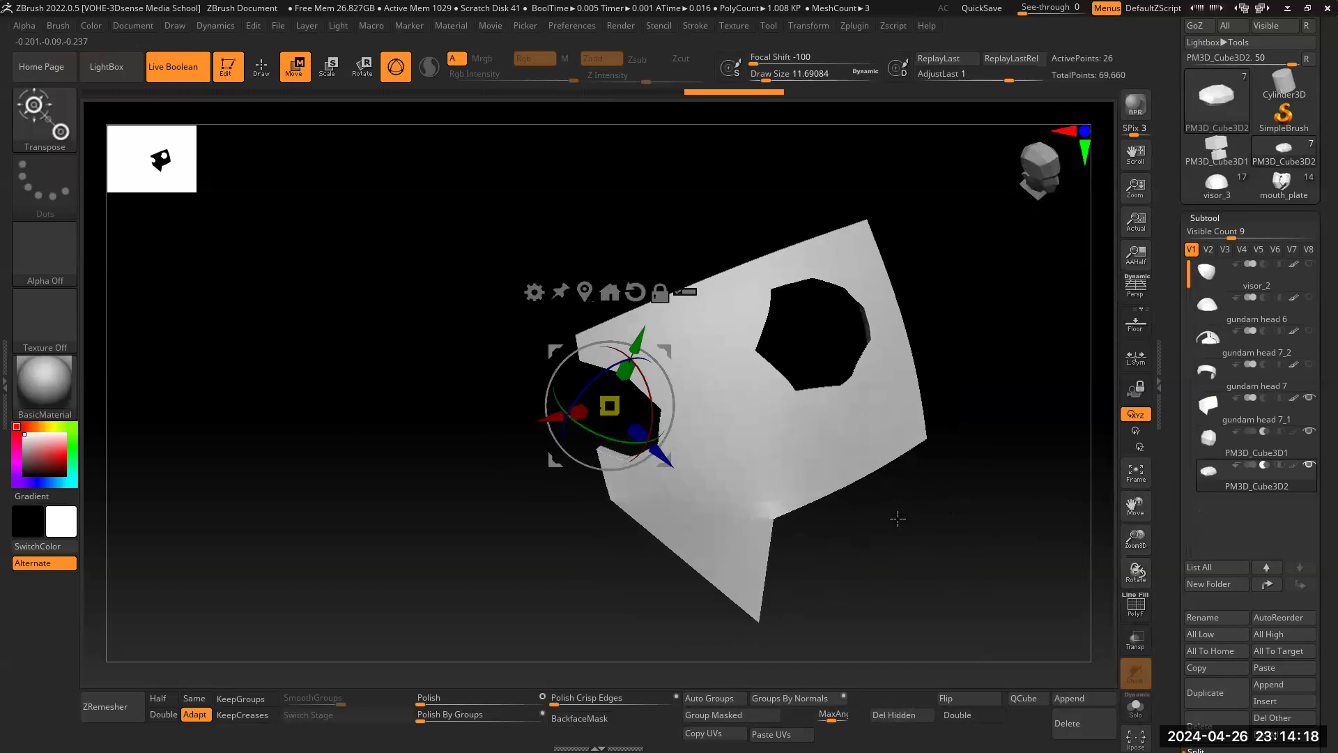
left_click_drag(974, 552, 837, 407)
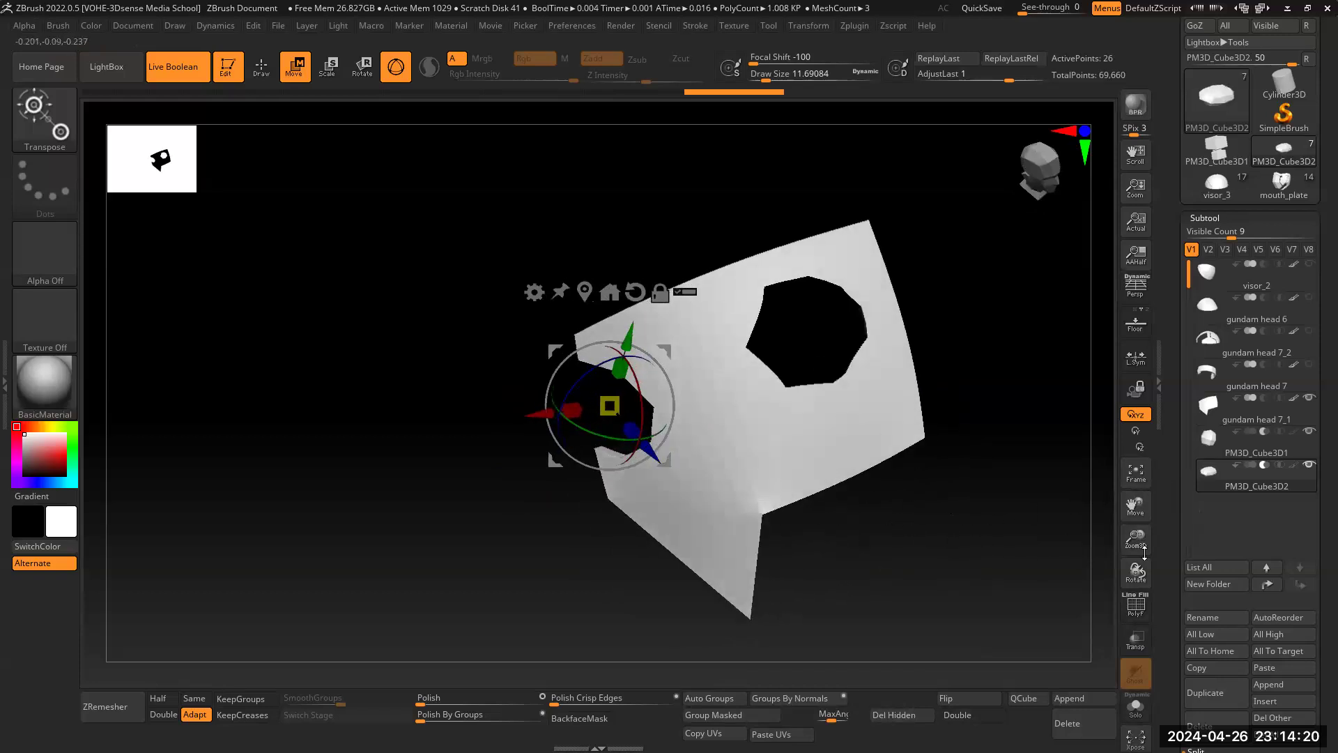
Step: Make a Boolean mesh from the panel and its two subtractive cubes
left_click_drag(1168, 519, 1167, 368)
left_click_drag(1167, 492, 1156, 352)
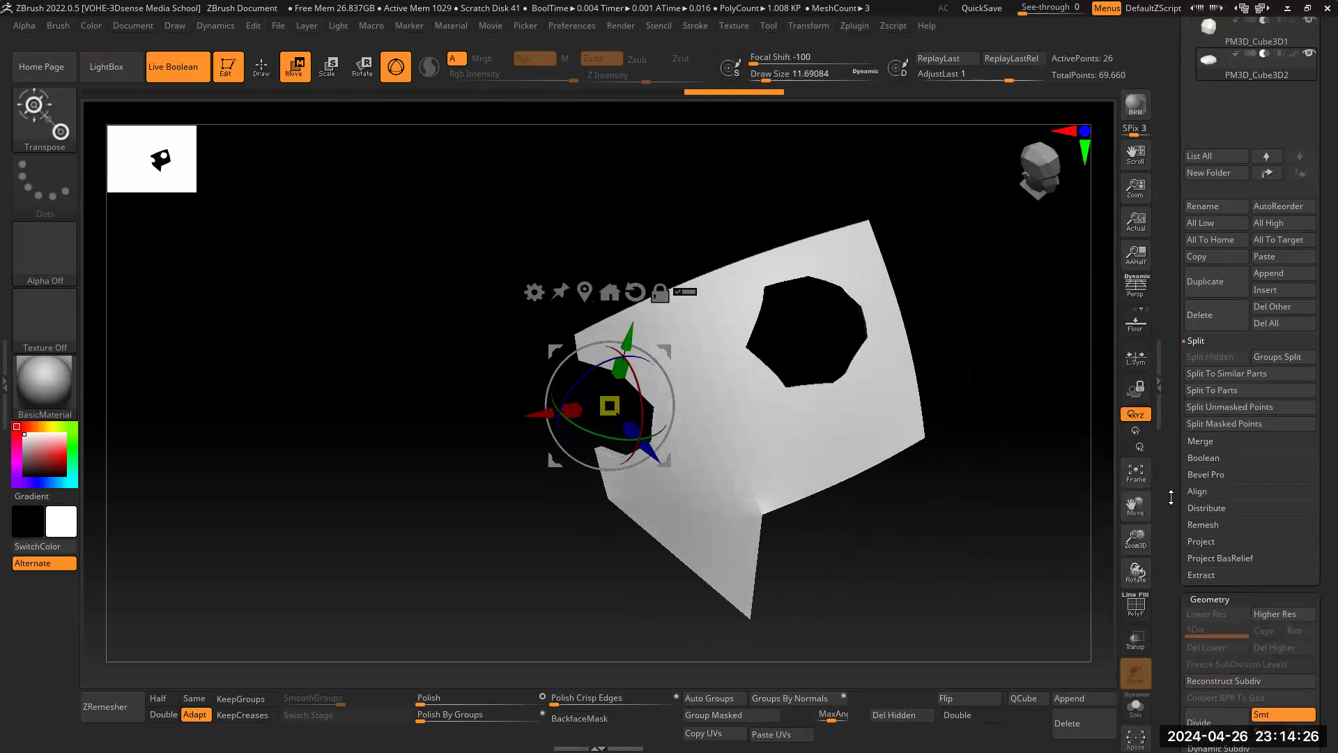
left_click_drag(1171, 497, 1166, 567)
left_click_drag(1169, 354, 1171, 415)
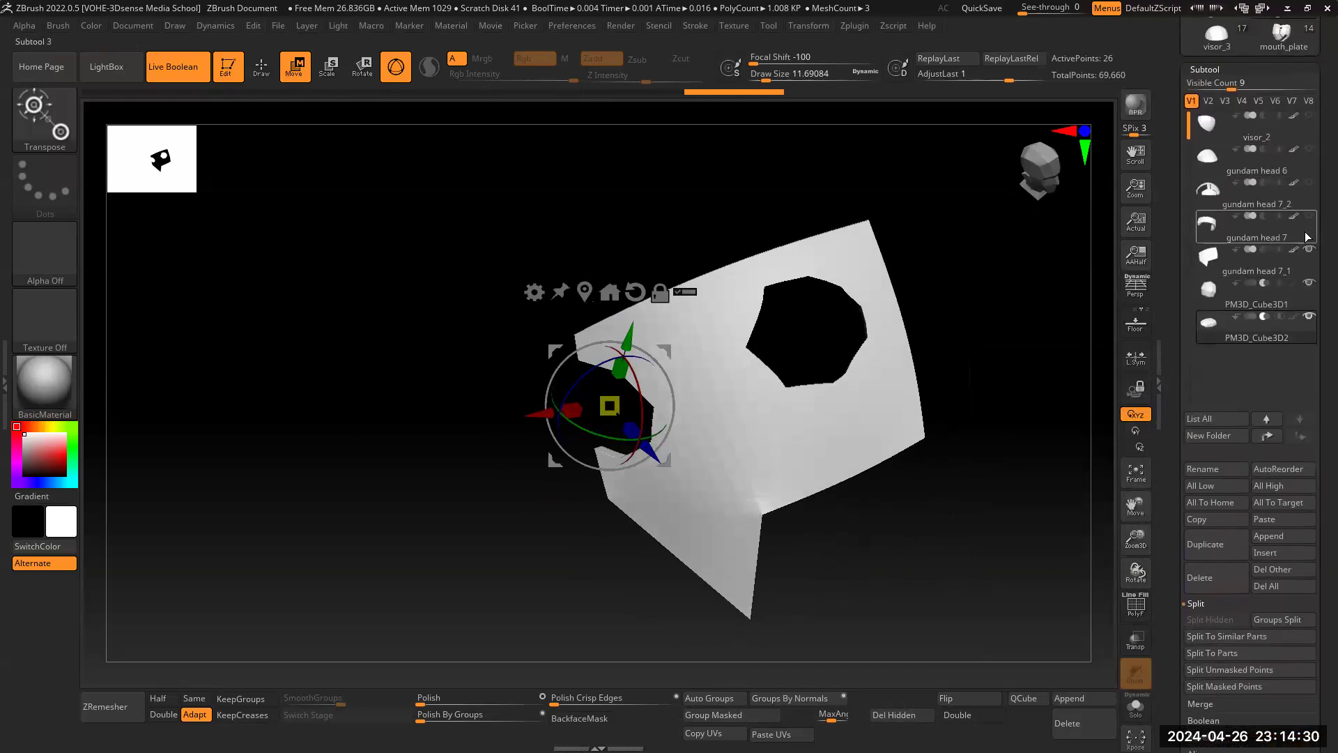
left_click_drag(1172, 520, 1156, 386)
left_click_drag(1168, 508, 1174, 534)
left_click_drag(1163, 295, 1160, 347)
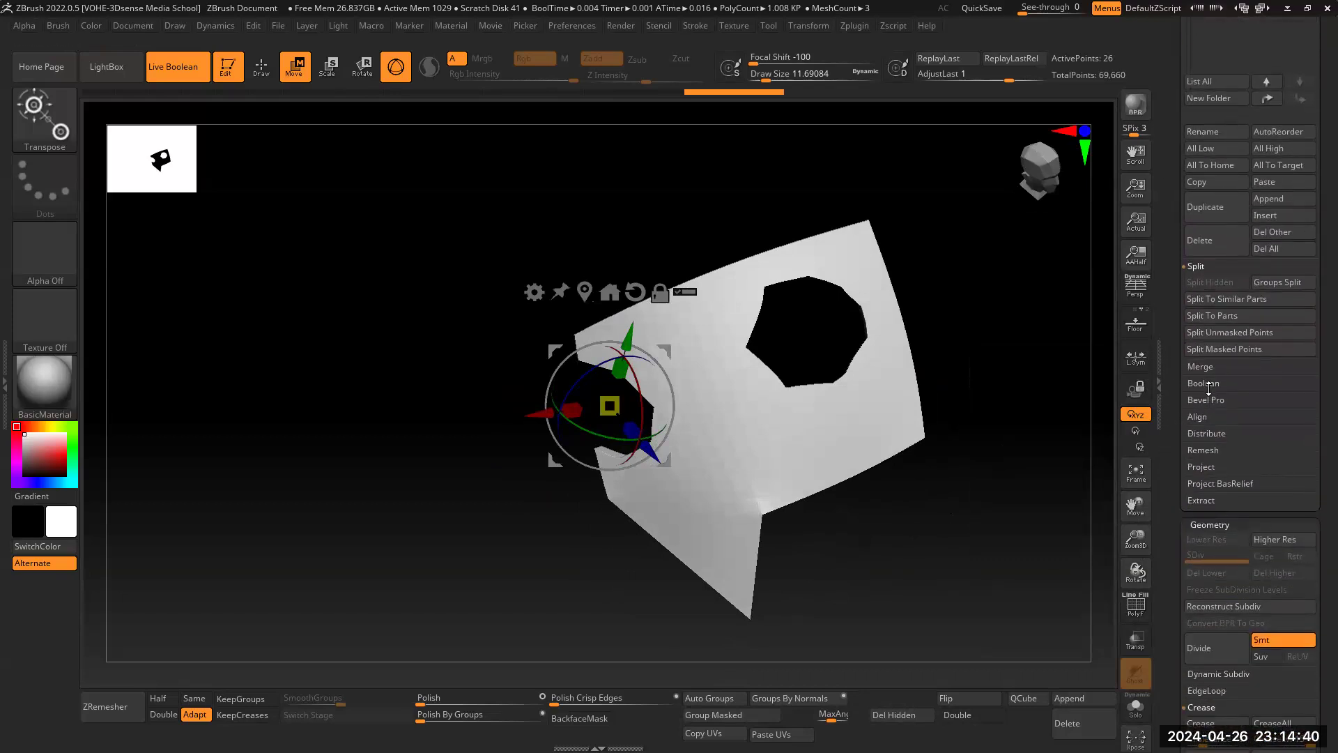
left_click(1206, 383)
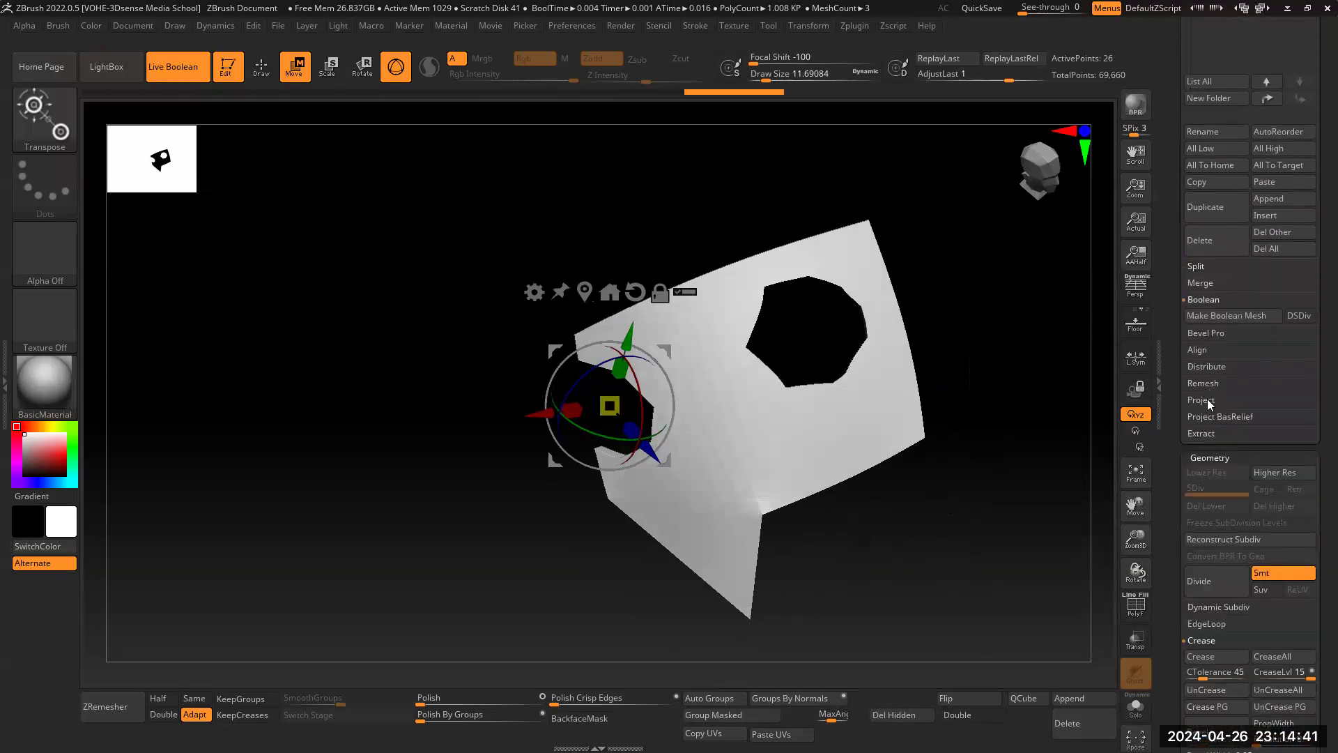
left_click(1231, 315)
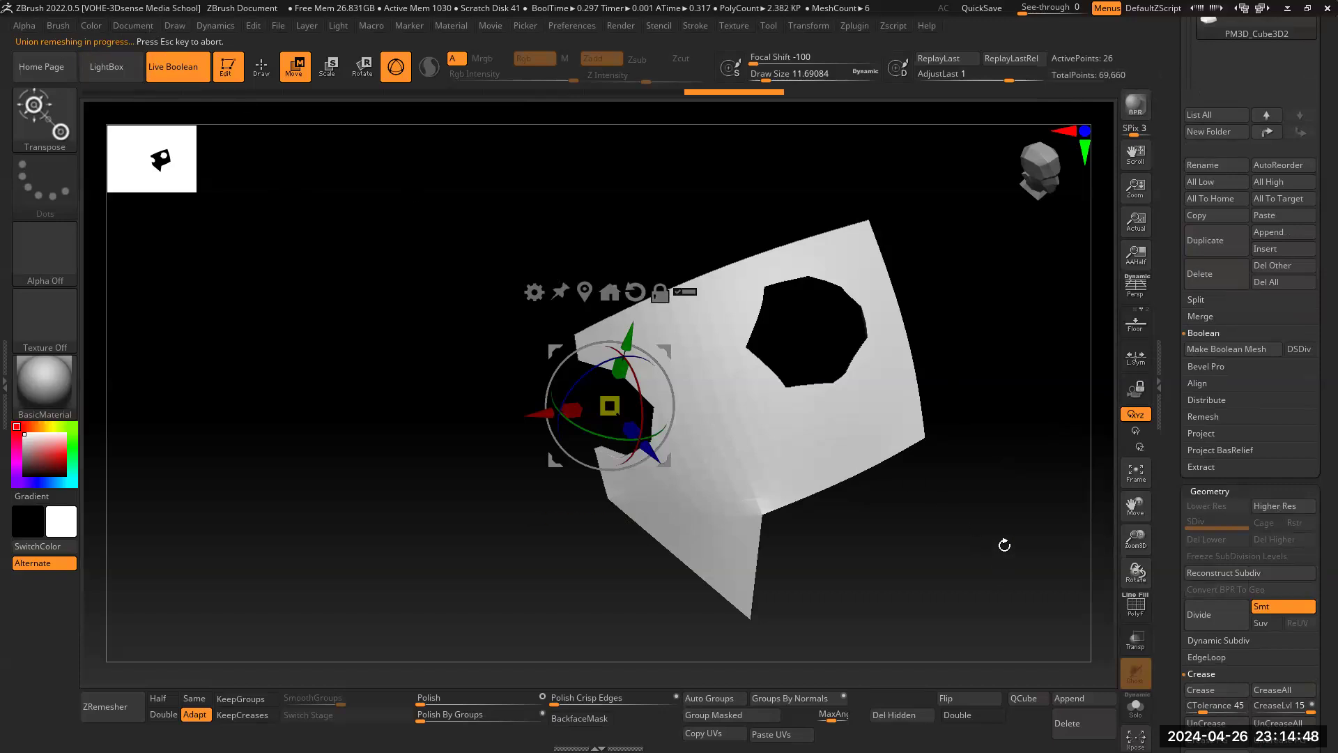
Step: Append the UMesh_gundam Boolean result to the subtool list and select it
mouse_move(1136, 515)
left_mouse_down()
mouse_move(1111, 502)
mouse_move(1131, 511)
left_mouse_up()
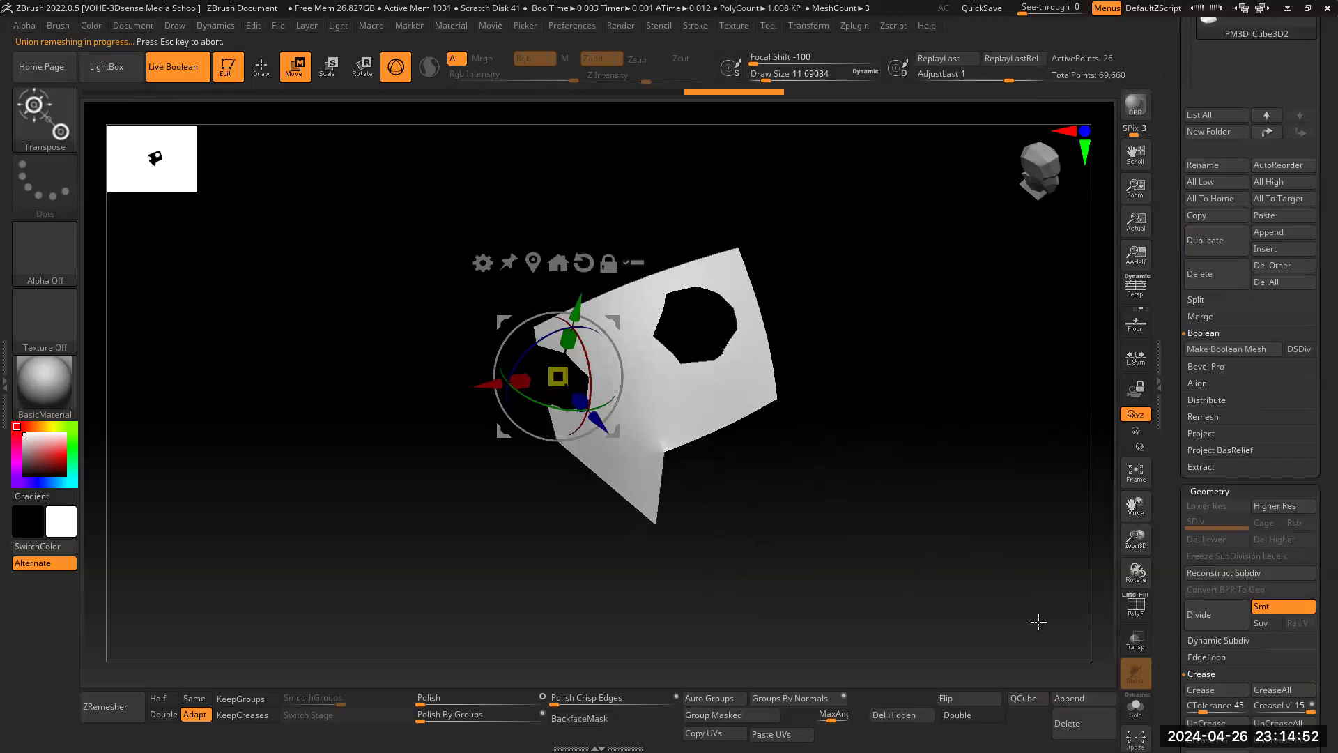
left_click(1071, 700)
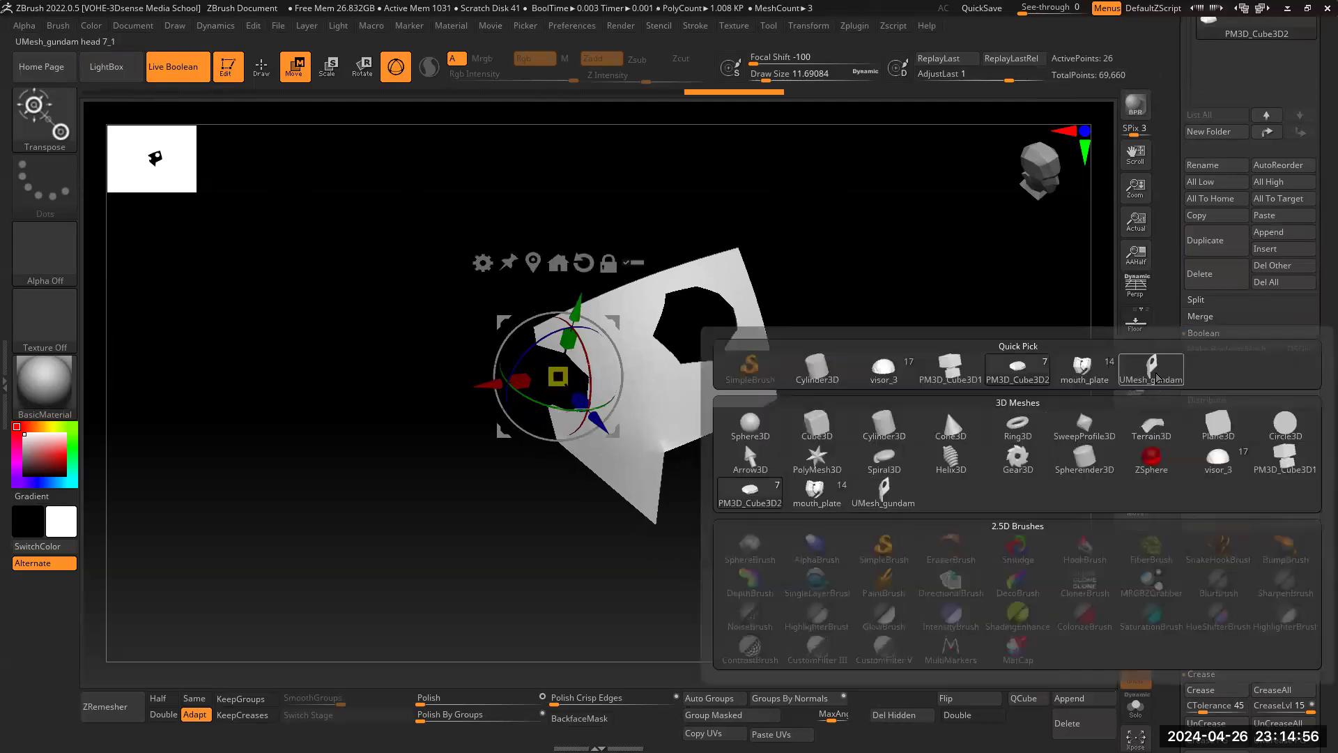
left_click(1154, 371)
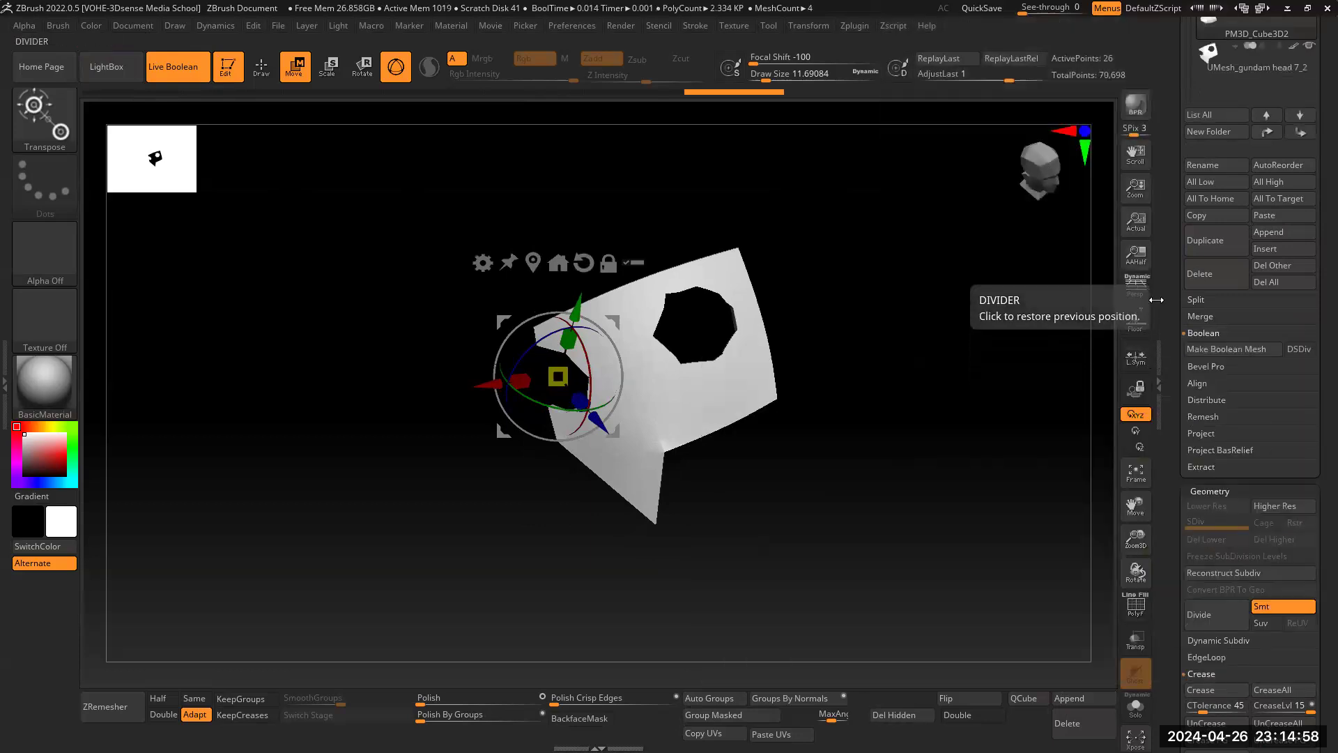
left_click(1156, 300)
left_click(1217, 268)
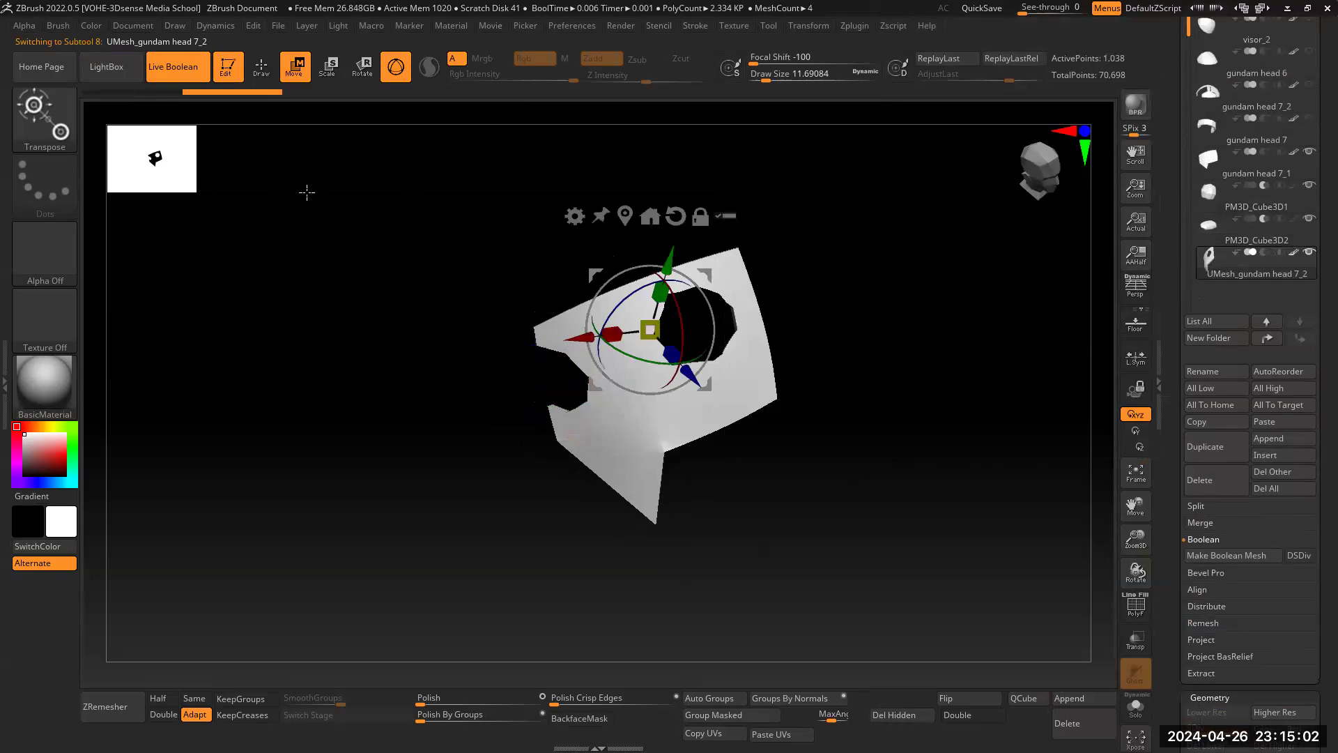
Step: Turn off Live Boolean and hide the original gundam head 7_1 panel and both cube subtools
left_click(179, 70)
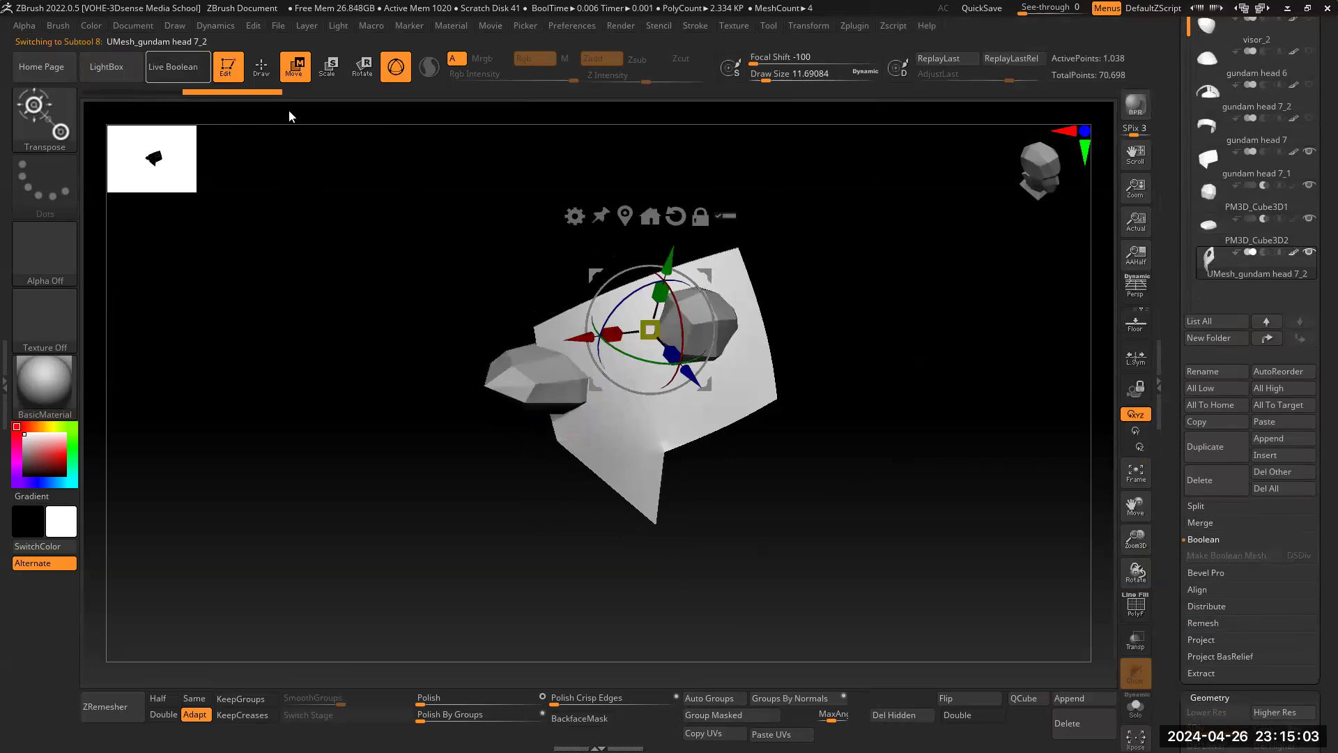
left_click(1310, 219)
left_click(1310, 185)
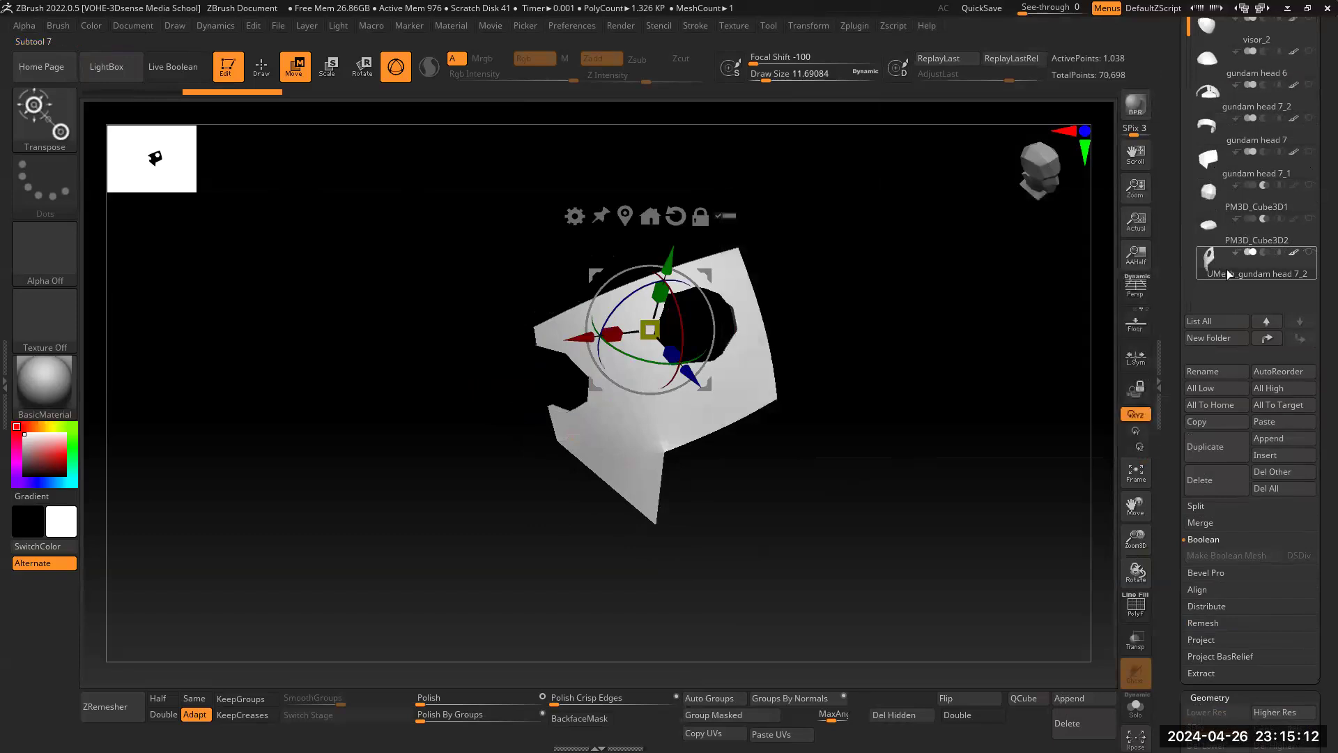
Step: Show the polyframe on the Boolean mesh and examine its topology around the hole and the notch
mouse_move(989, 467)
left_mouse_down()
mouse_move(977, 451)
mouse_move(1011, 481)
left_mouse_up()
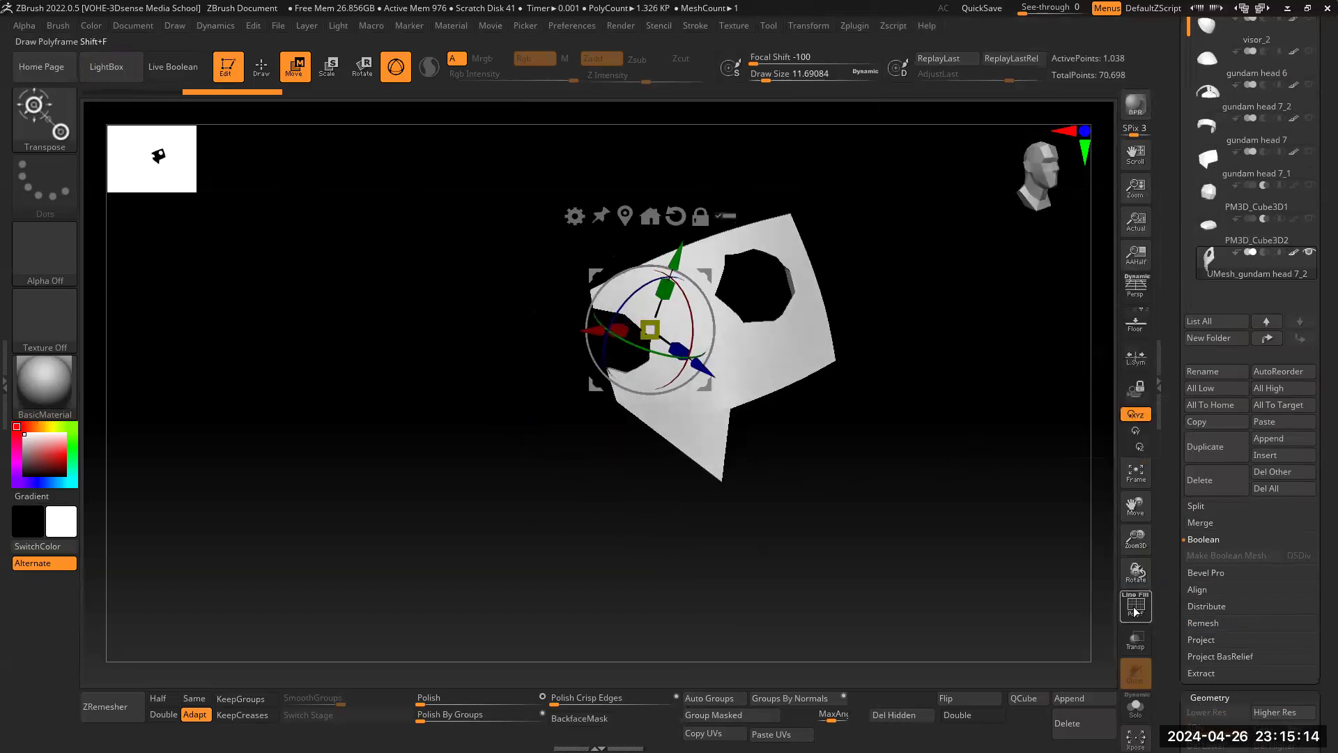
left_click(1136, 605)
left_click_drag(1137, 547, 1114, 617)
left_click_drag(1047, 345, 1049, 401)
left_click_drag(1134, 505, 994, 516)
left_click_drag(993, 506, 927, 296)
left_click_drag(1141, 554, 1138, 543)
left_click_drag(1136, 508, 1034, 578)
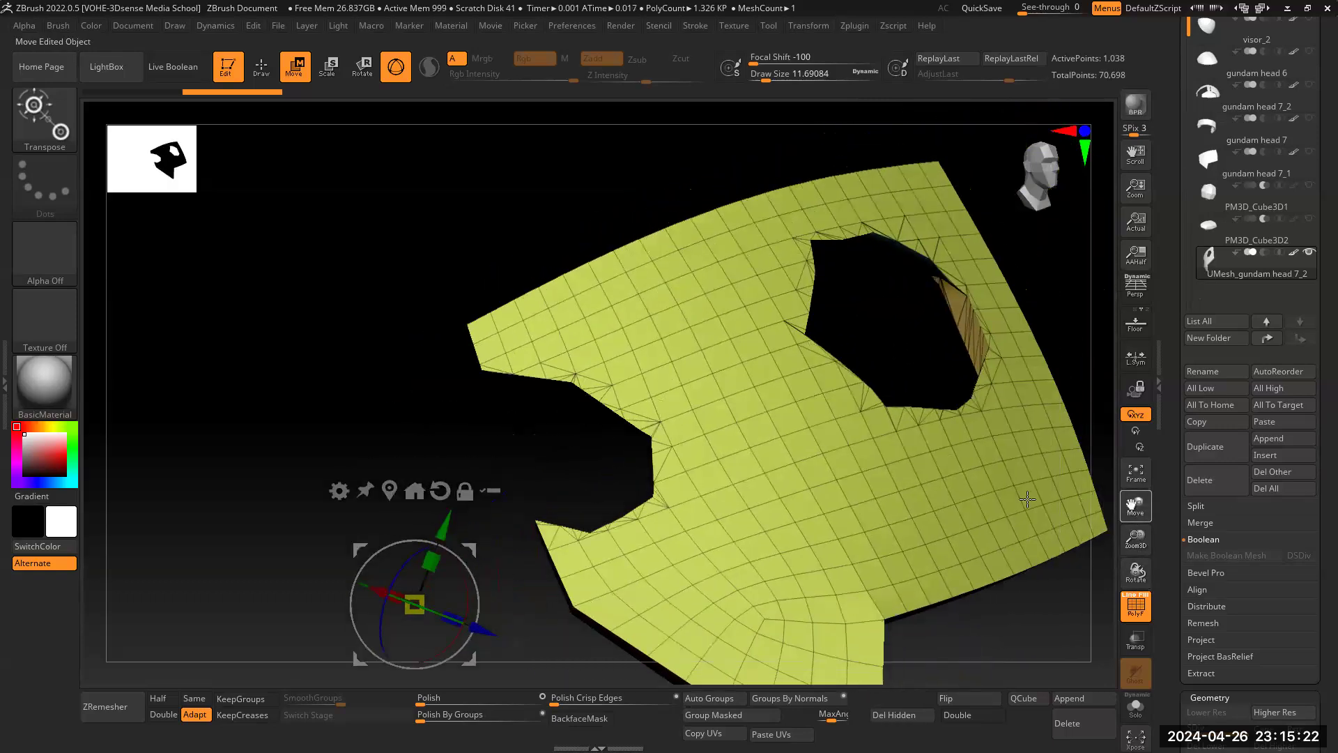
Step: Examine the Boolean mesh's outer face and the polygroups along the inner walls of the hole and the notch
left_click_drag(1027, 499, 1029, 354)
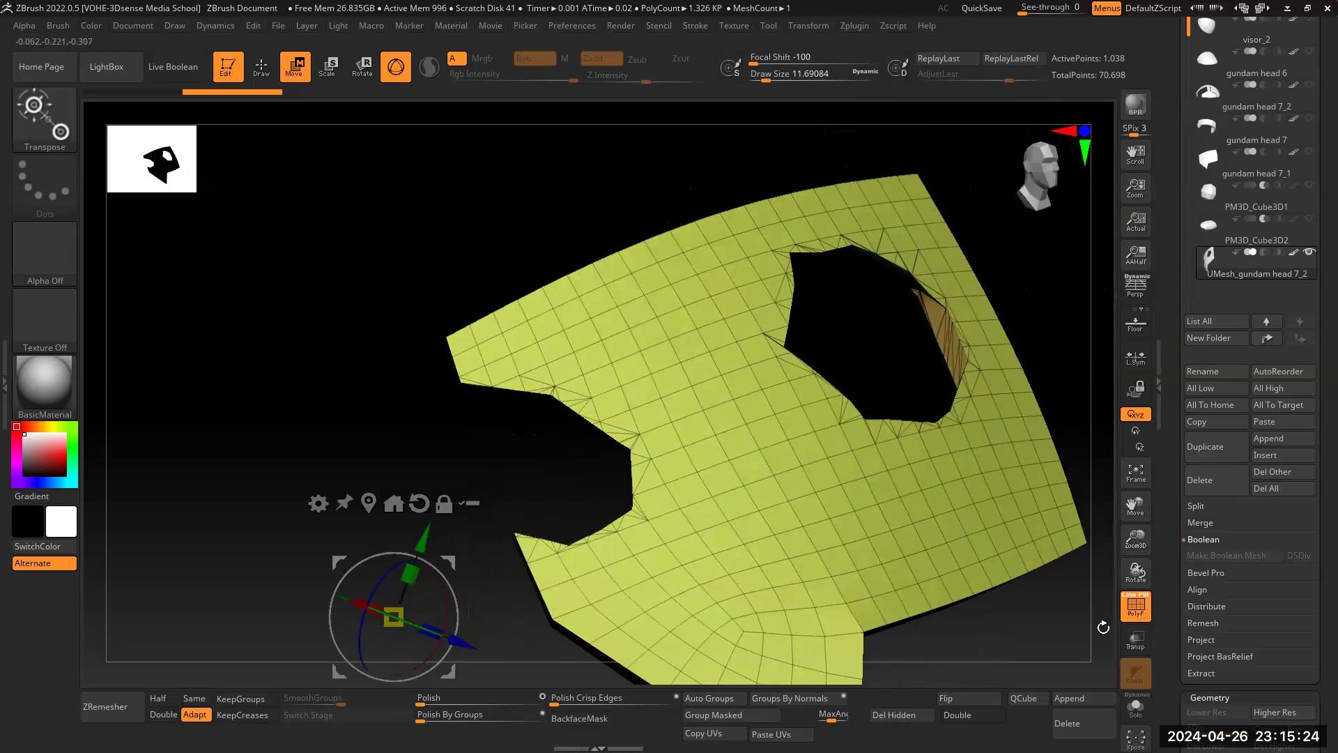
left_click_drag(1057, 644, 830, 353)
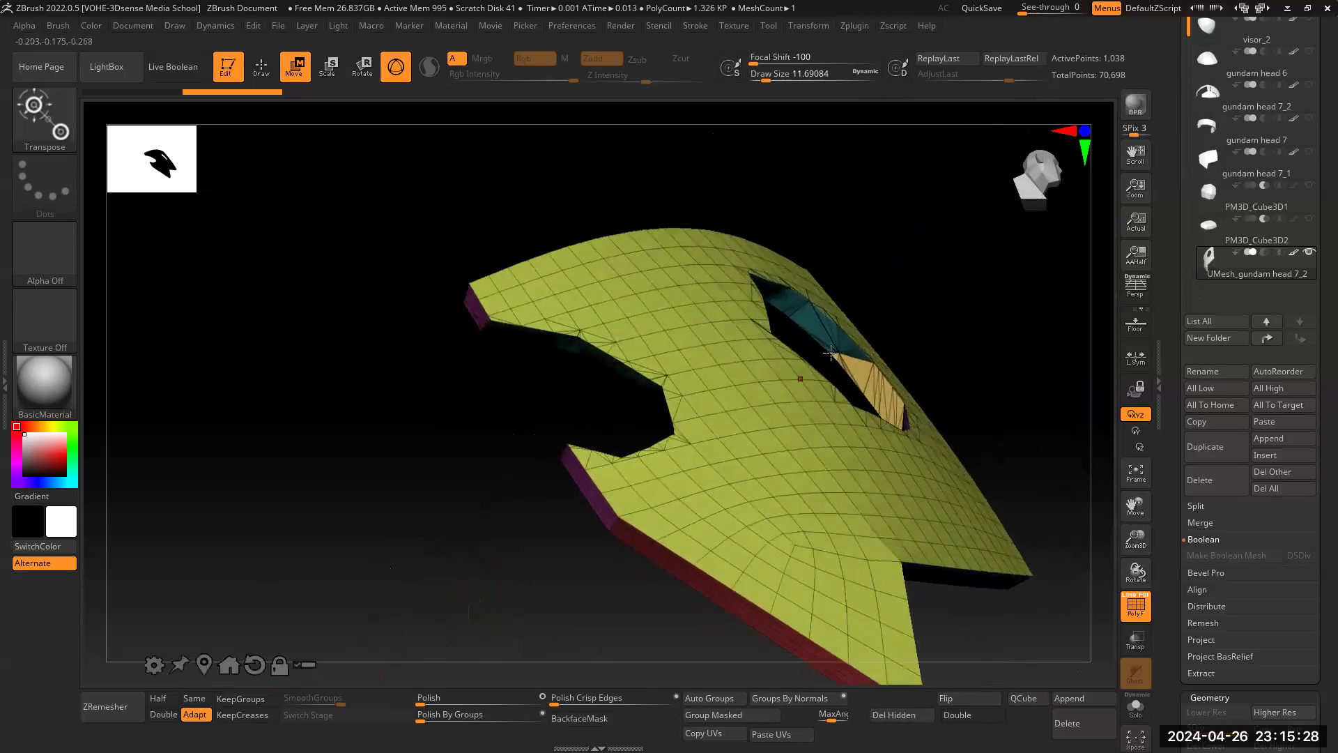
left_click_drag(1018, 406, 1034, 560)
left_click_drag(1069, 491, 1150, 509)
left_click_drag(1018, 458, 1042, 433)
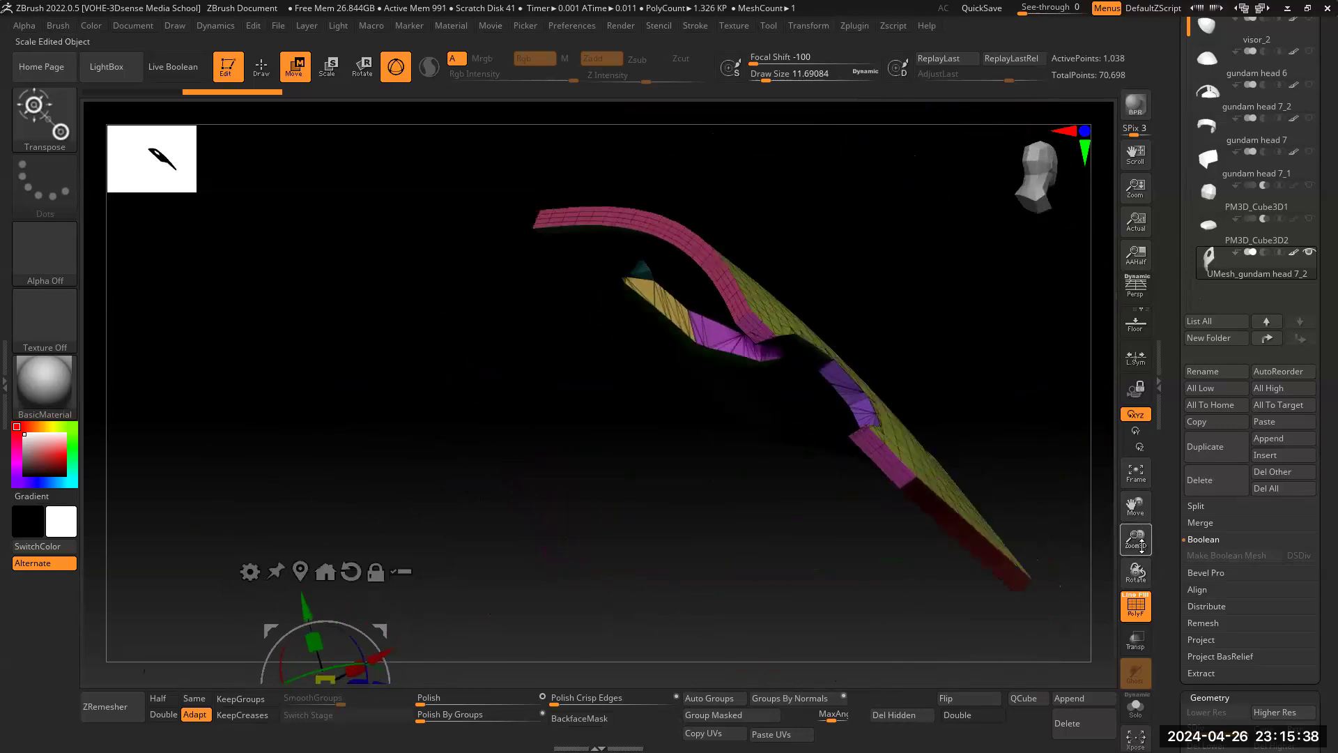
left_click_drag(1135, 539, 1135, 562)
left_click_drag(1135, 506, 996, 719)
left_click_drag(976, 327, 1003, 377)
left_click_drag(1136, 506, 1024, 481)
left_click_drag(724, 463, 963, 393)
Step: With ZModeler's PolyGroup action targeting Polygroup Island, merge the cut-out's inner wall faces into one polygroup
key("b")
key("z")
key("m")
key("space")
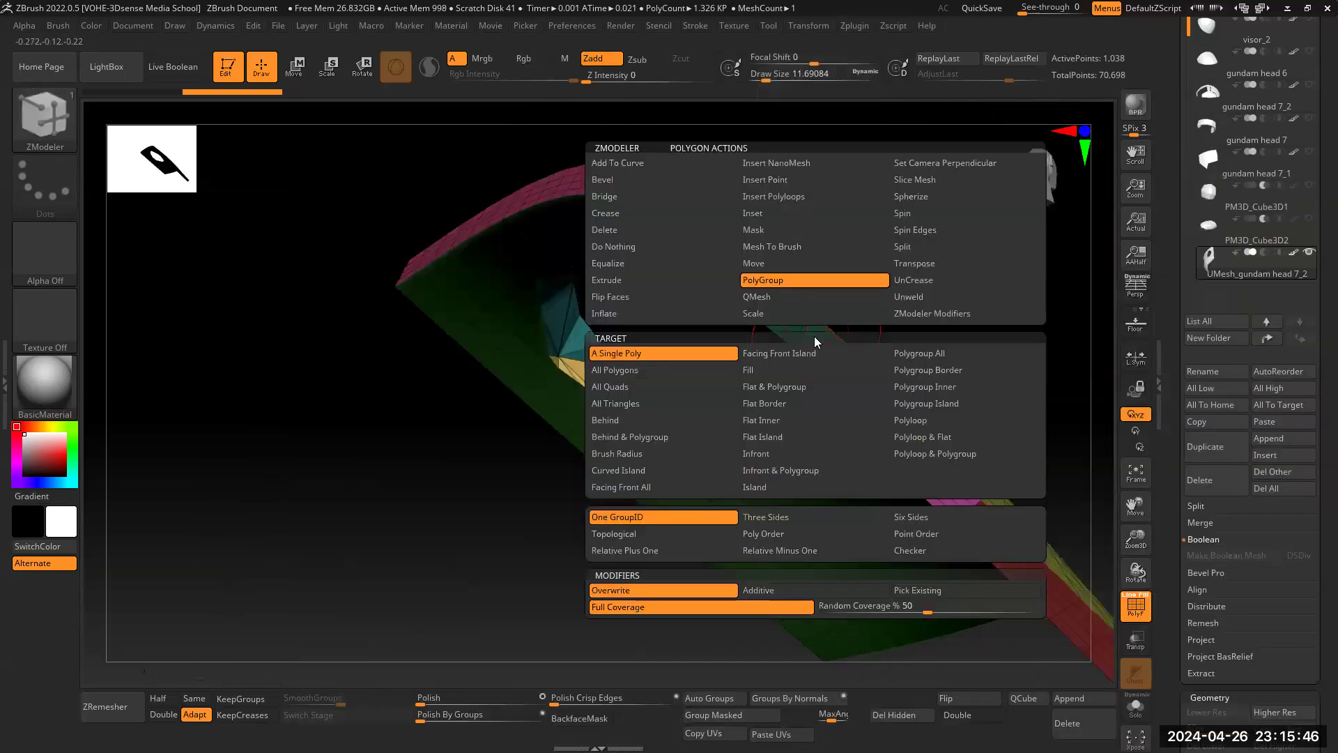
left_click(916, 403)
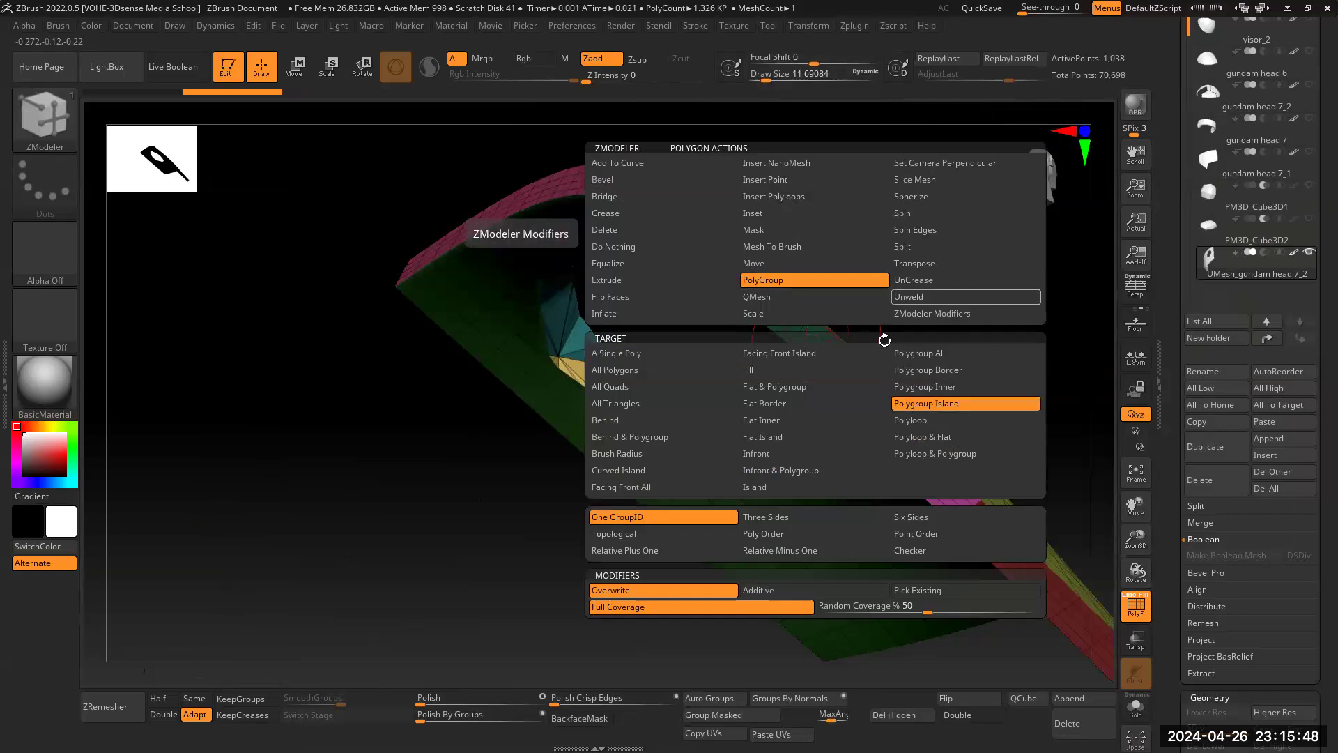
left_click(820, 333)
left_click(858, 371)
left_click_drag(949, 336, 817, 329)
left_click_drag(899, 348, 1054, 216)
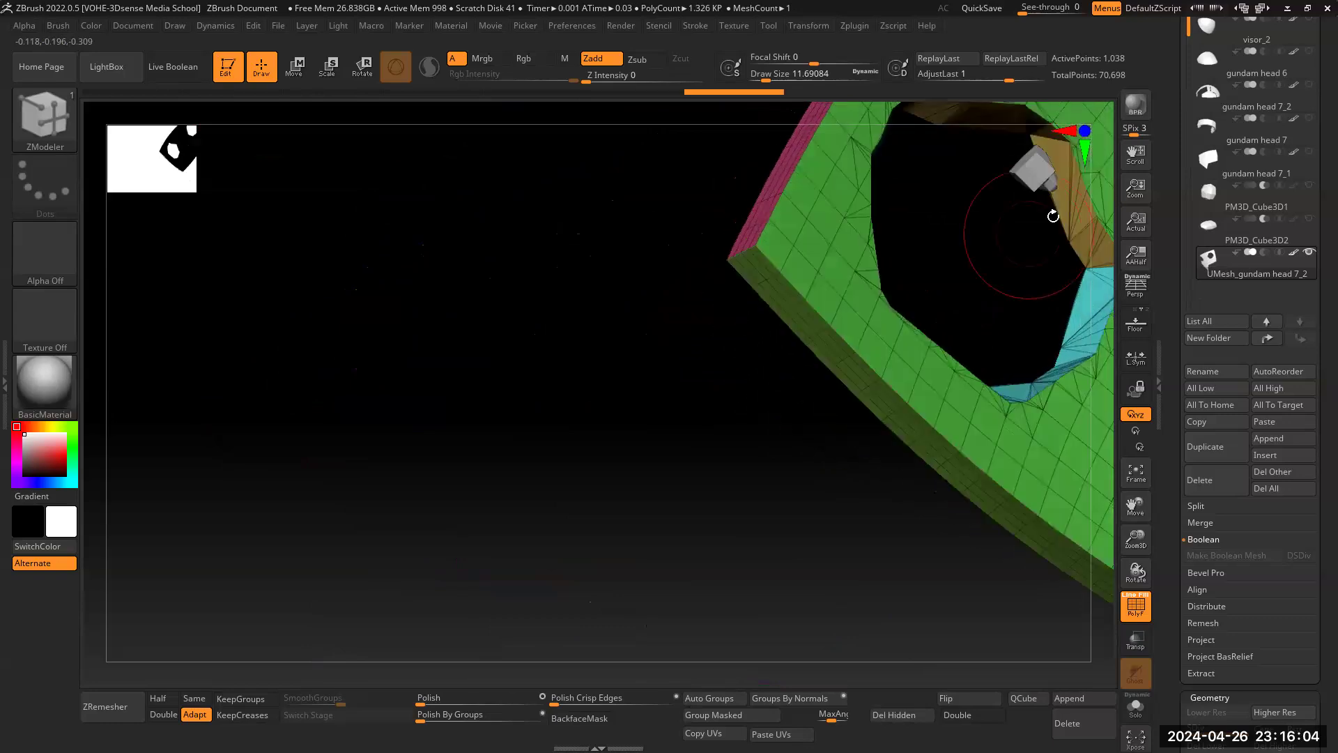
left_click_drag(1011, 508, 1088, 428)
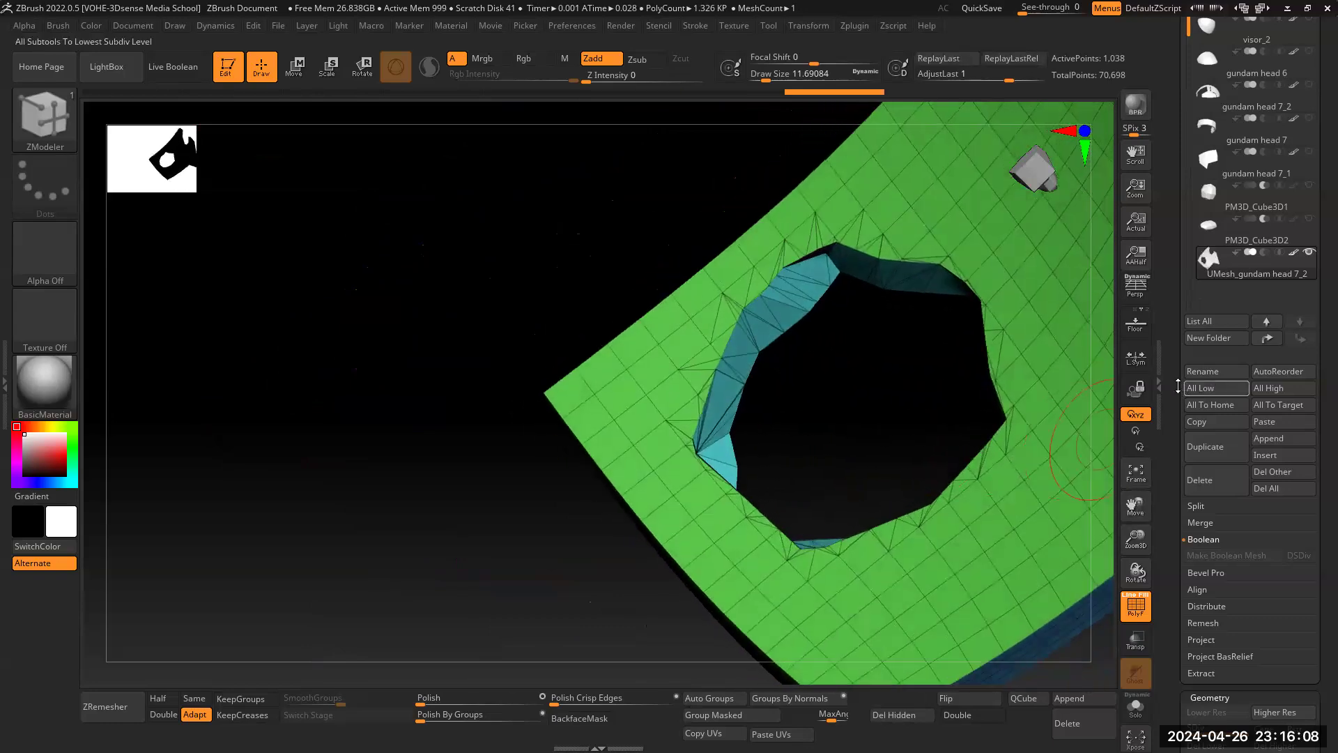
Step: ZRemesh the panel with KeepGroups and KeepCreases enabled and Adapt off
scroll(1187, 313, "down", 3)
scroll(1187, 313, "down", 12)
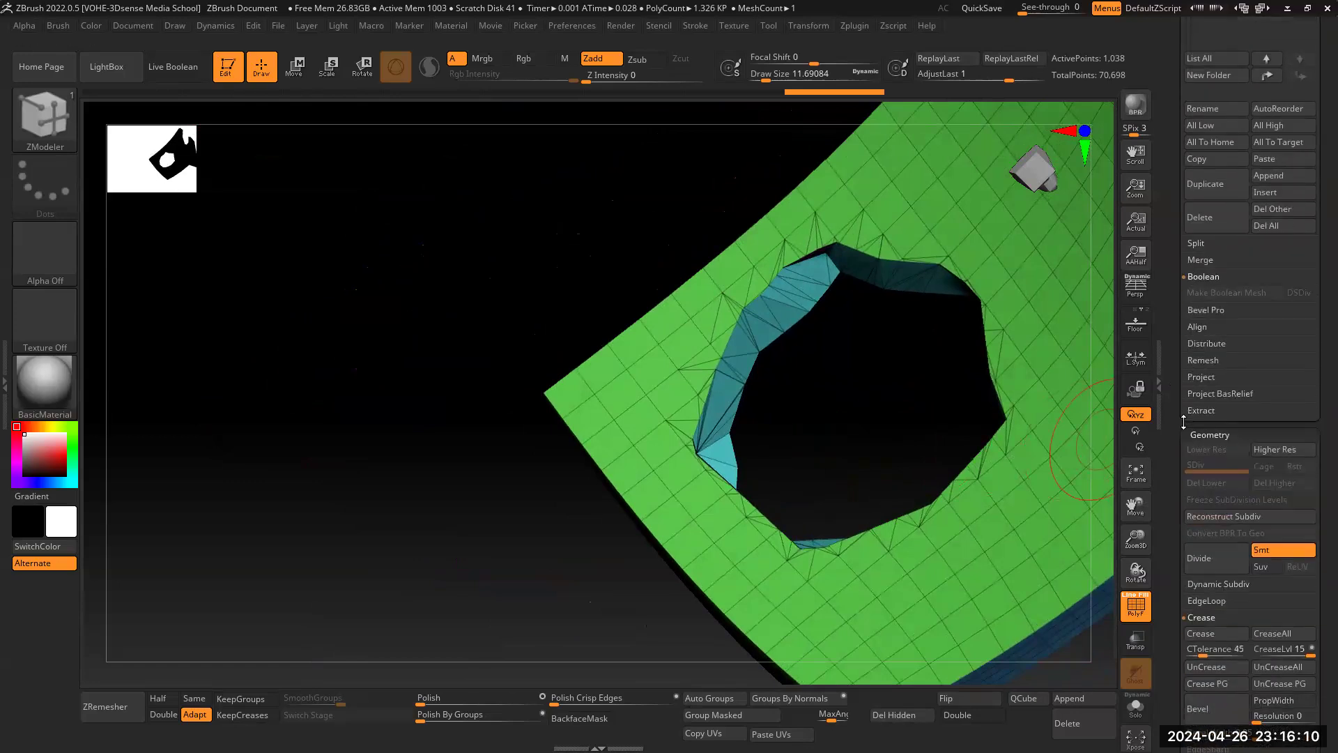
scroll(1178, 460, "up", 3)
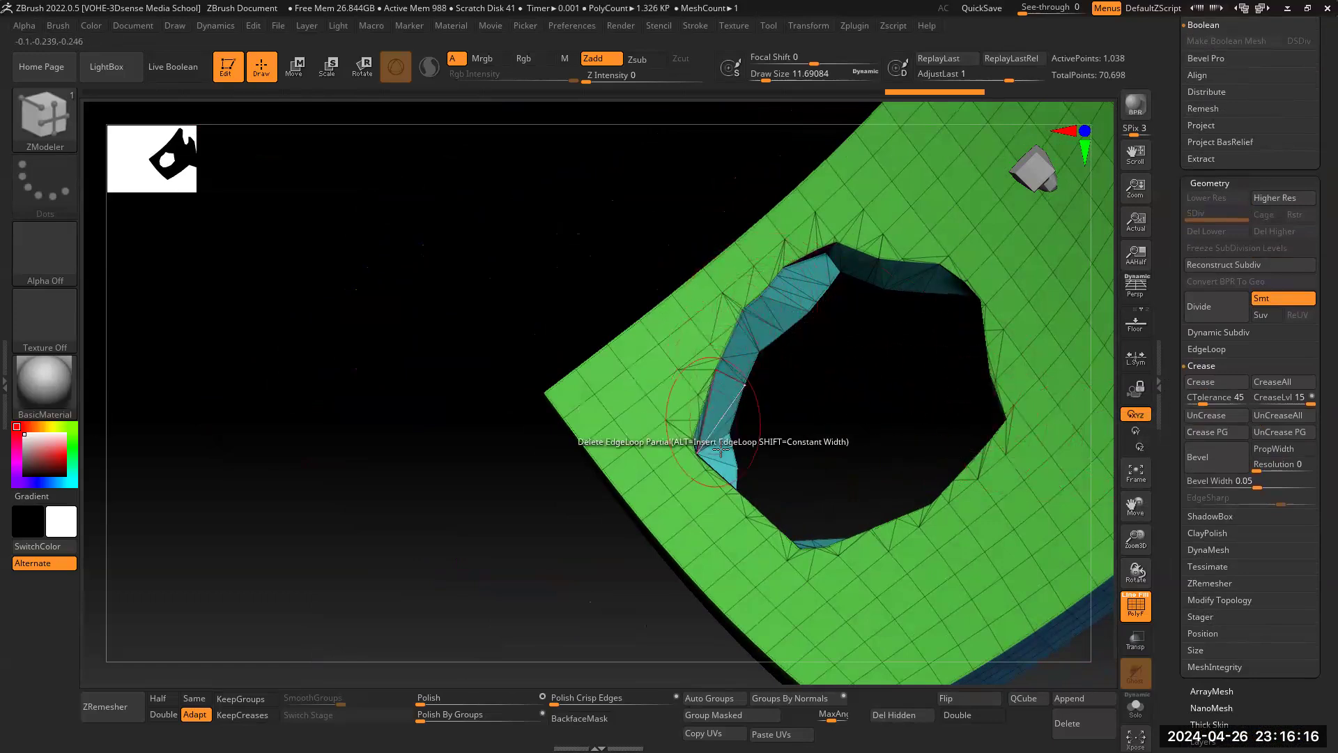
left_click_drag(898, 383, 976, 551)
left_click_drag(1039, 353, 1042, 388)
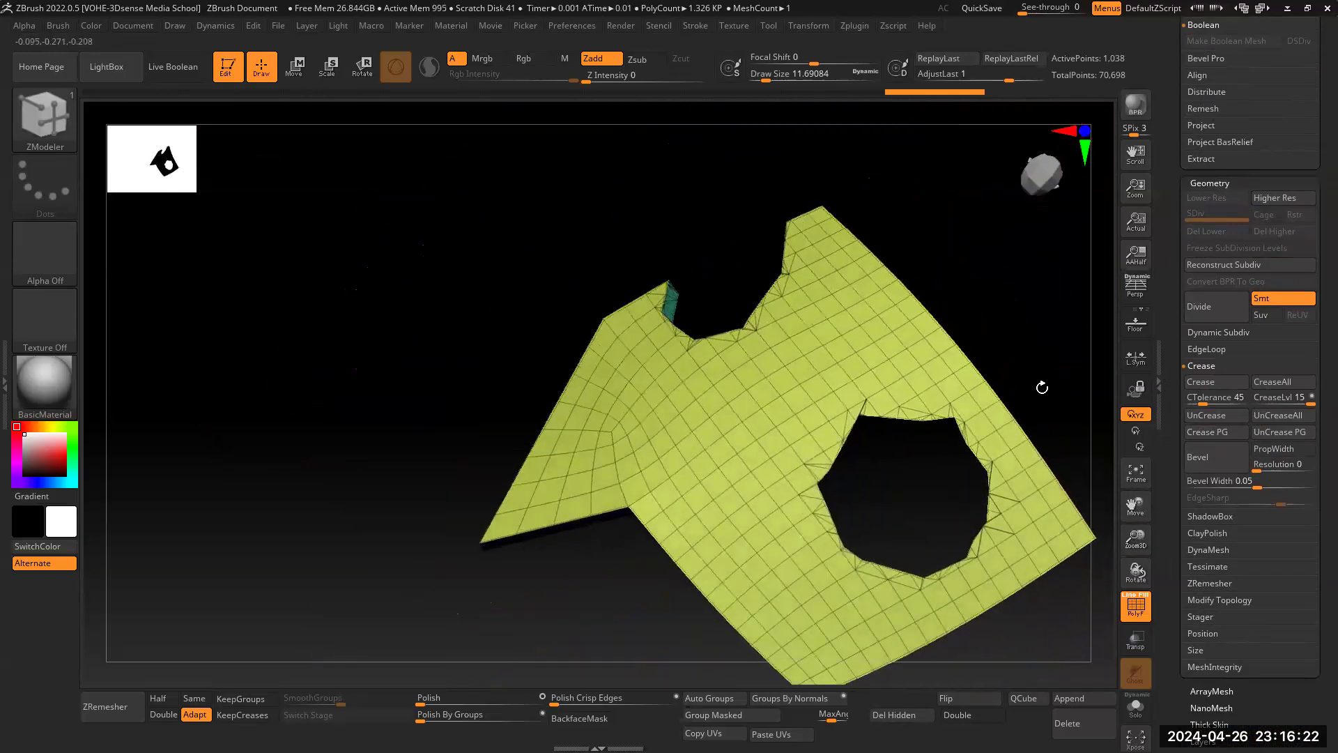
left_click(230, 700)
left_click(235, 713)
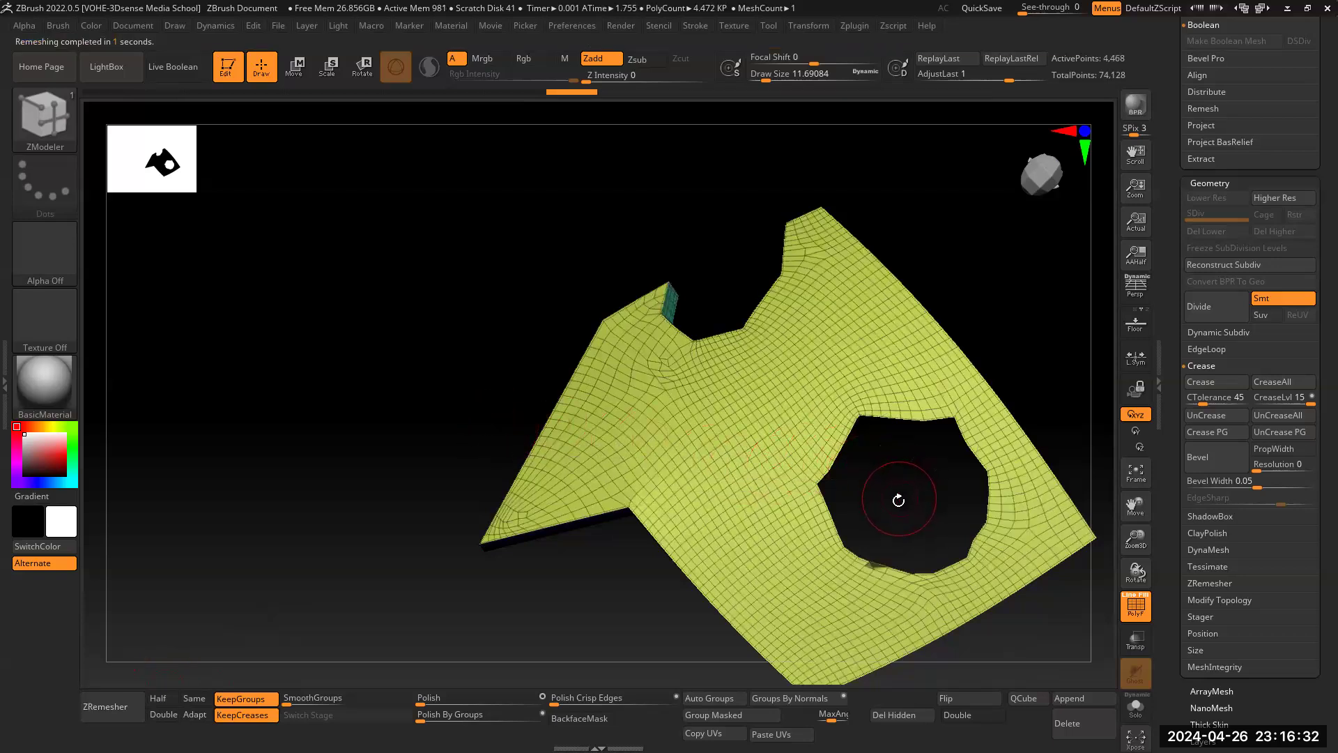
left_click_drag(897, 510, 714, 528)
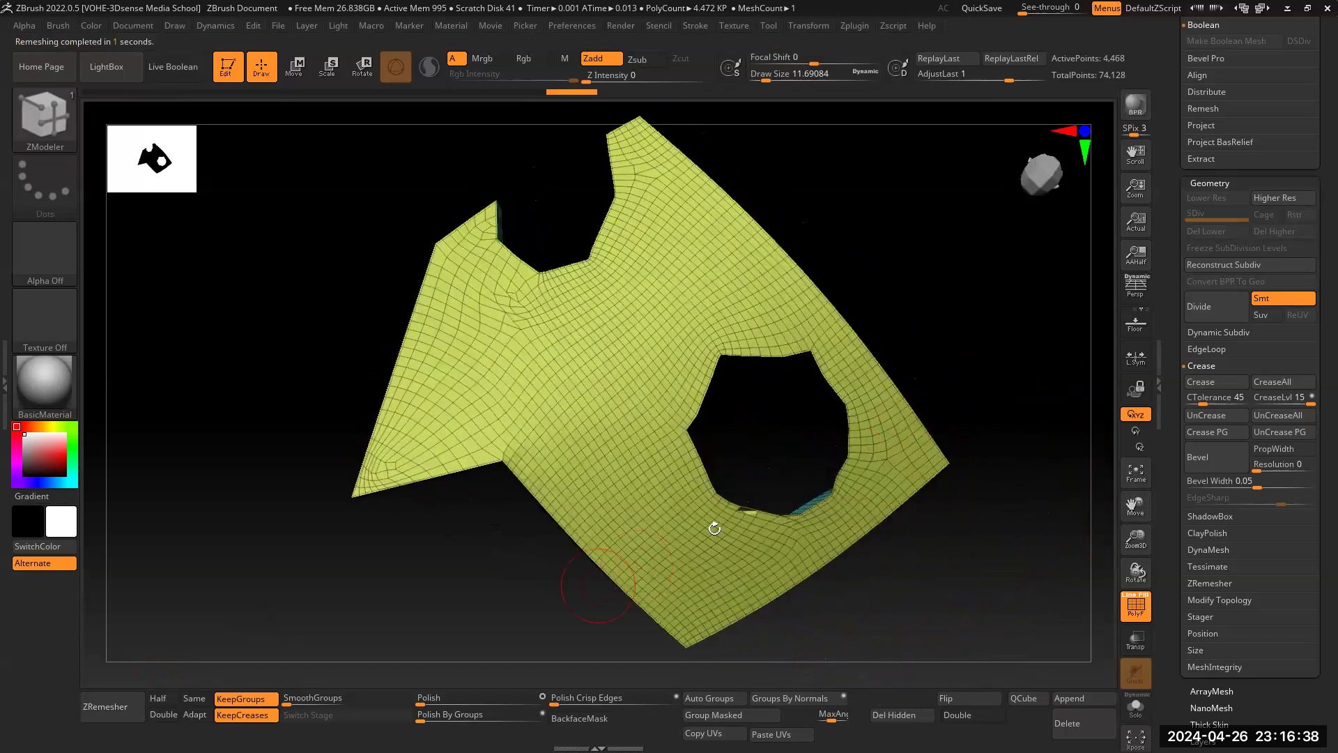
Step: Try a Half ZRemesh of the panel and undo it
left_click(157, 698)
left_click(105, 706)
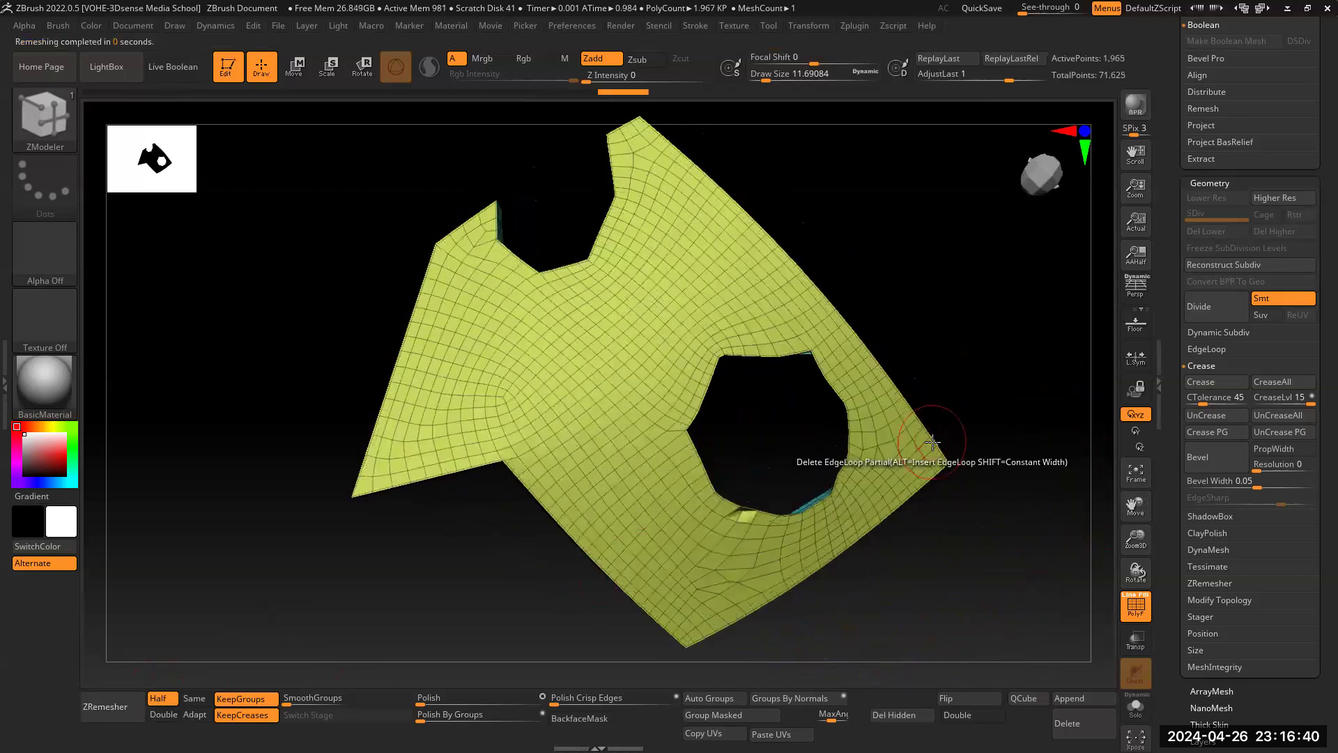
key("ctrl+z")
left_click_drag(767, 464, 1030, 437)
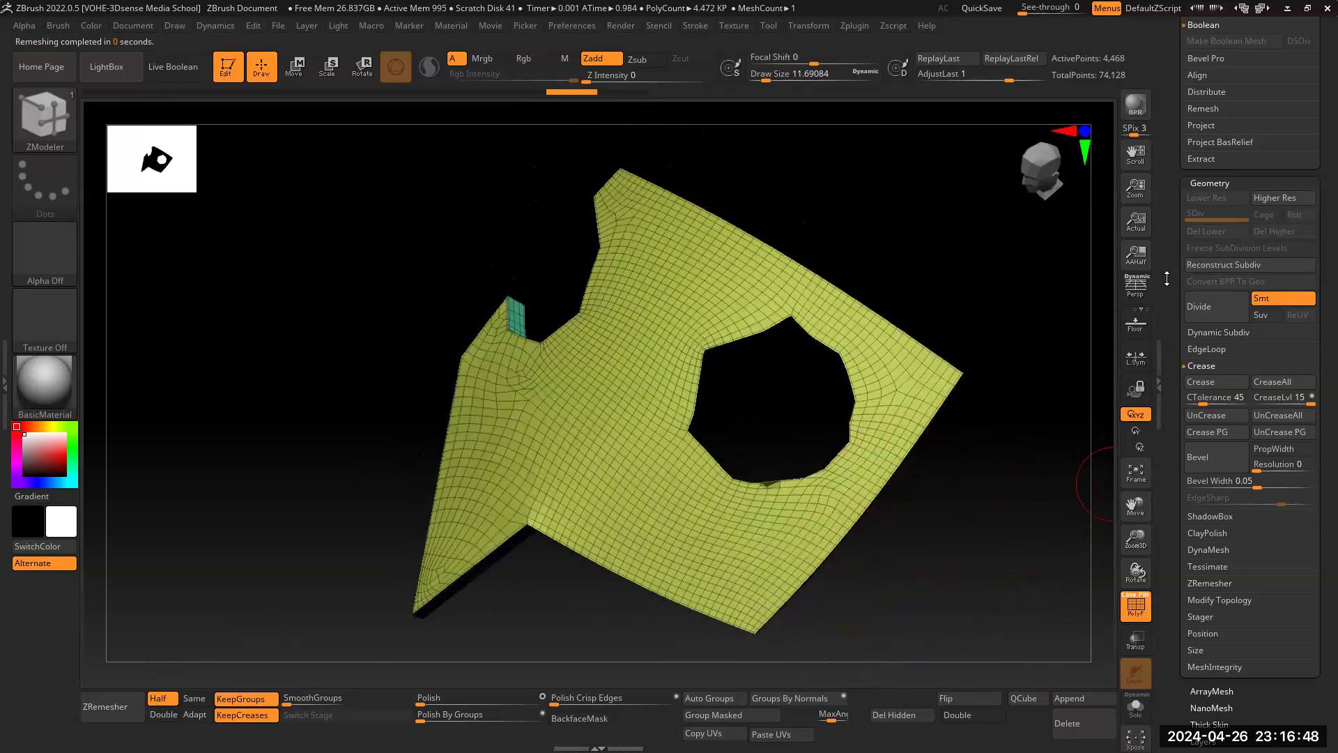
Step: Subdivide the panel once without lower levels and smooth it with Polish Crisp Edges and Polish By Groups
left_click(1206, 314)
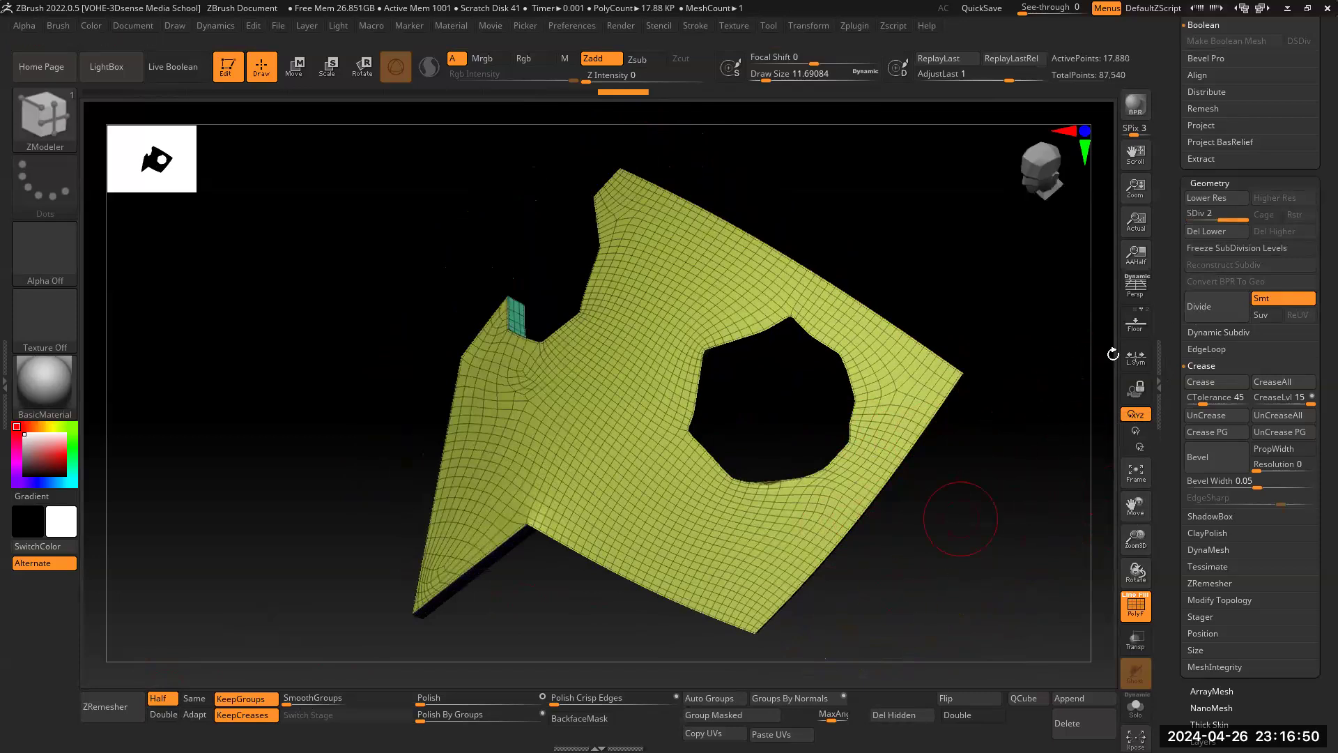
left_click(1206, 232)
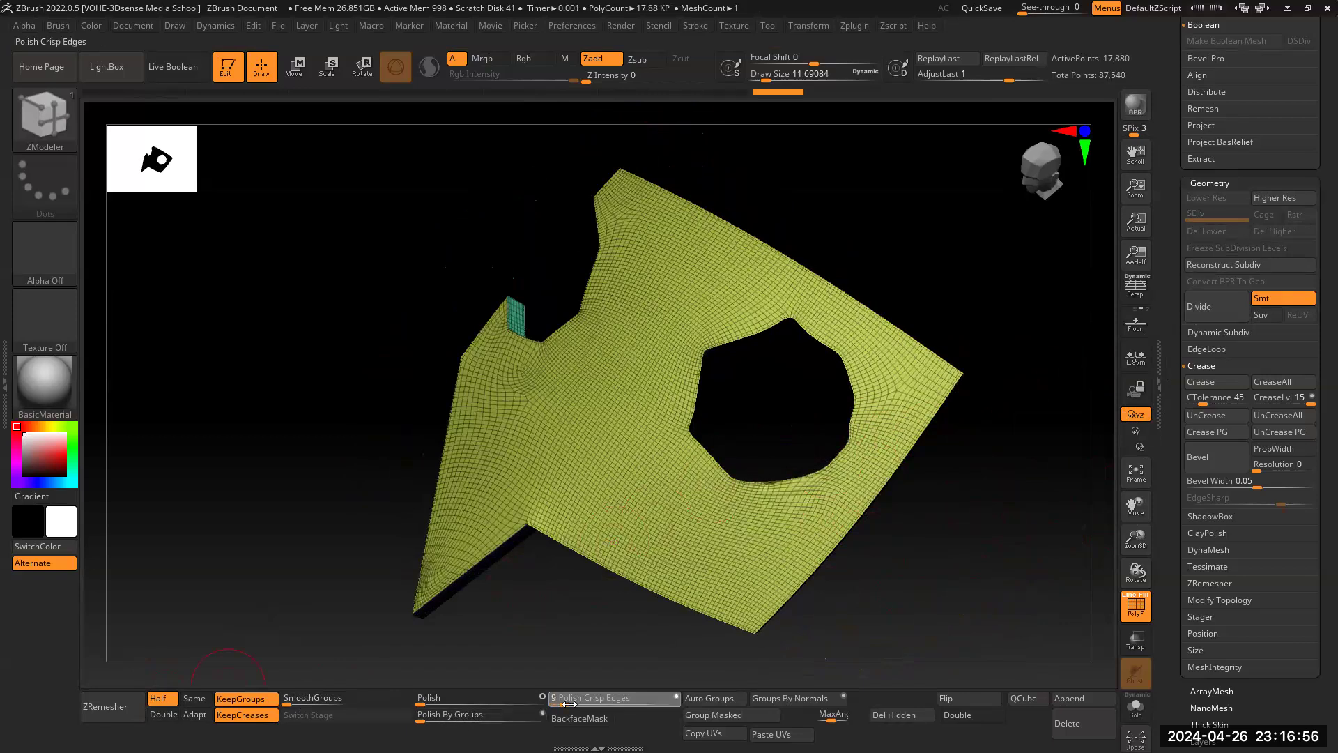
left_click_drag(569, 704, 571, 704)
left_click_drag(440, 719, 434, 720)
left_click_drag(927, 558, 541, 573)
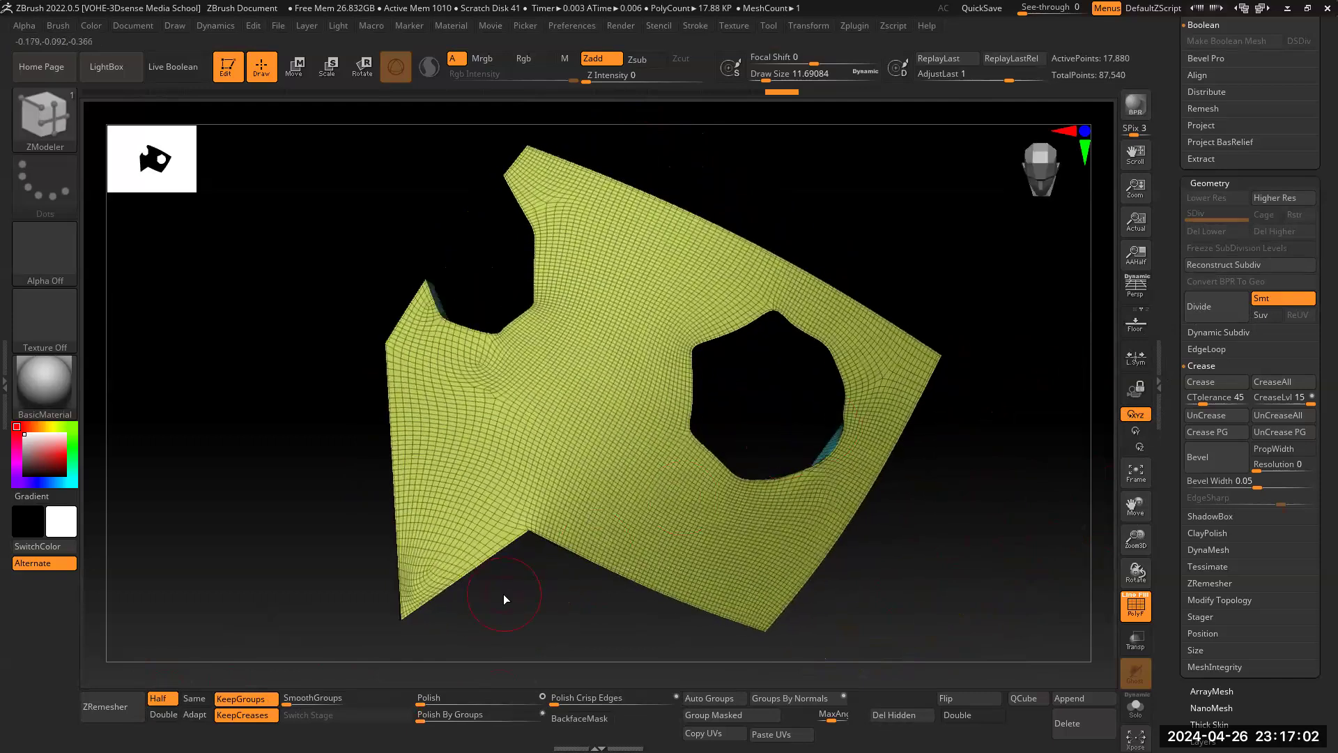
Step: Alternate Half ZRemesh passes with Polish By Groups to thin the panel's mesh and round the hole and notch
left_click(111, 706)
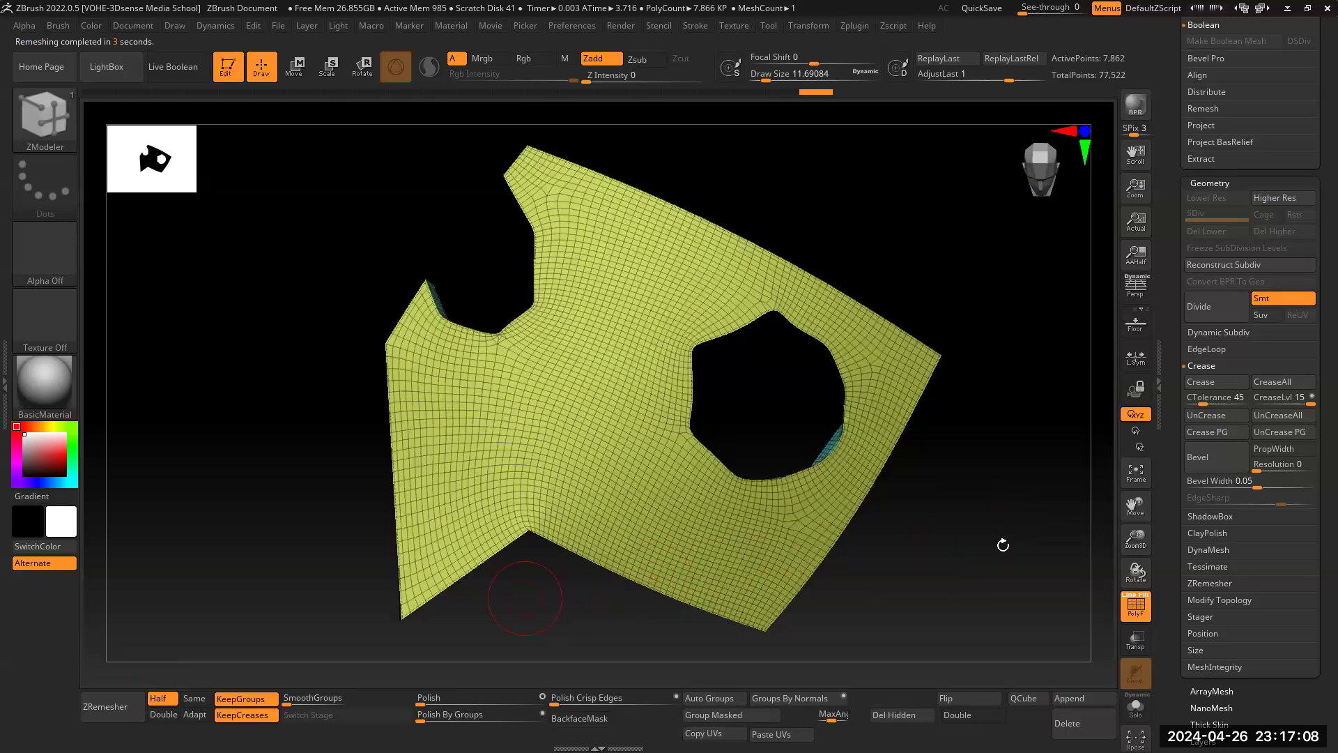
key("ctrl+z")
key("ctrl+shift+z")
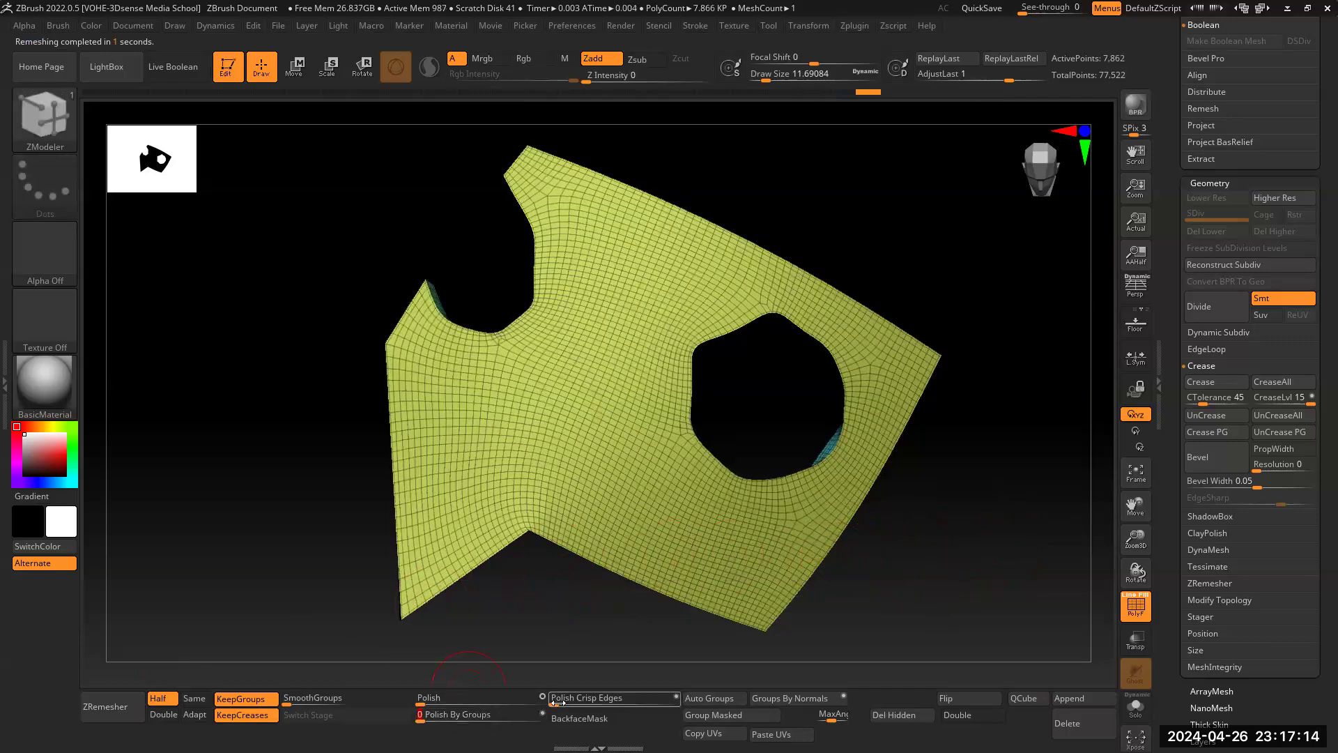
mouse_move(892, 553)
left_mouse_down()
mouse_move(944, 538)
mouse_move(950, 520)
mouse_move(862, 511)
mouse_move(639, 584)
left_mouse_up()
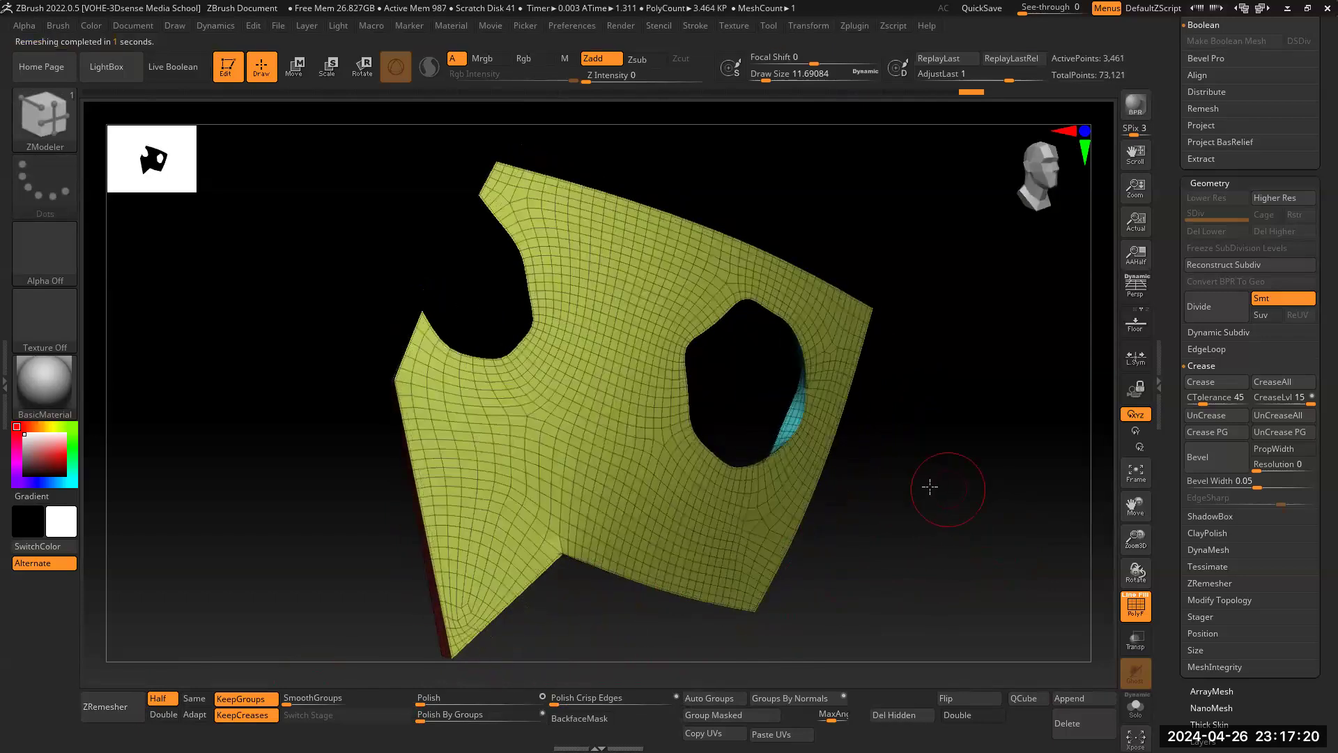
left_click_drag(930, 487, 816, 451)
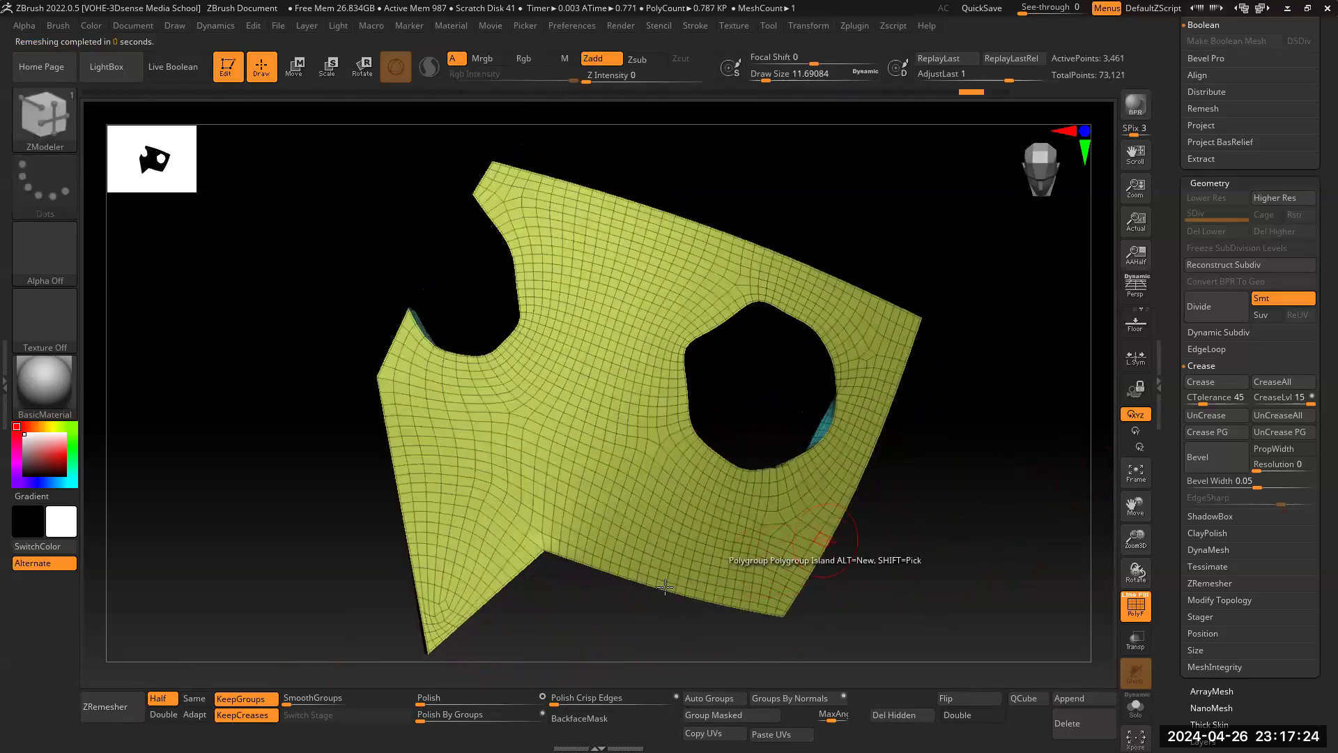
left_click(428, 716)
left_click(112, 706)
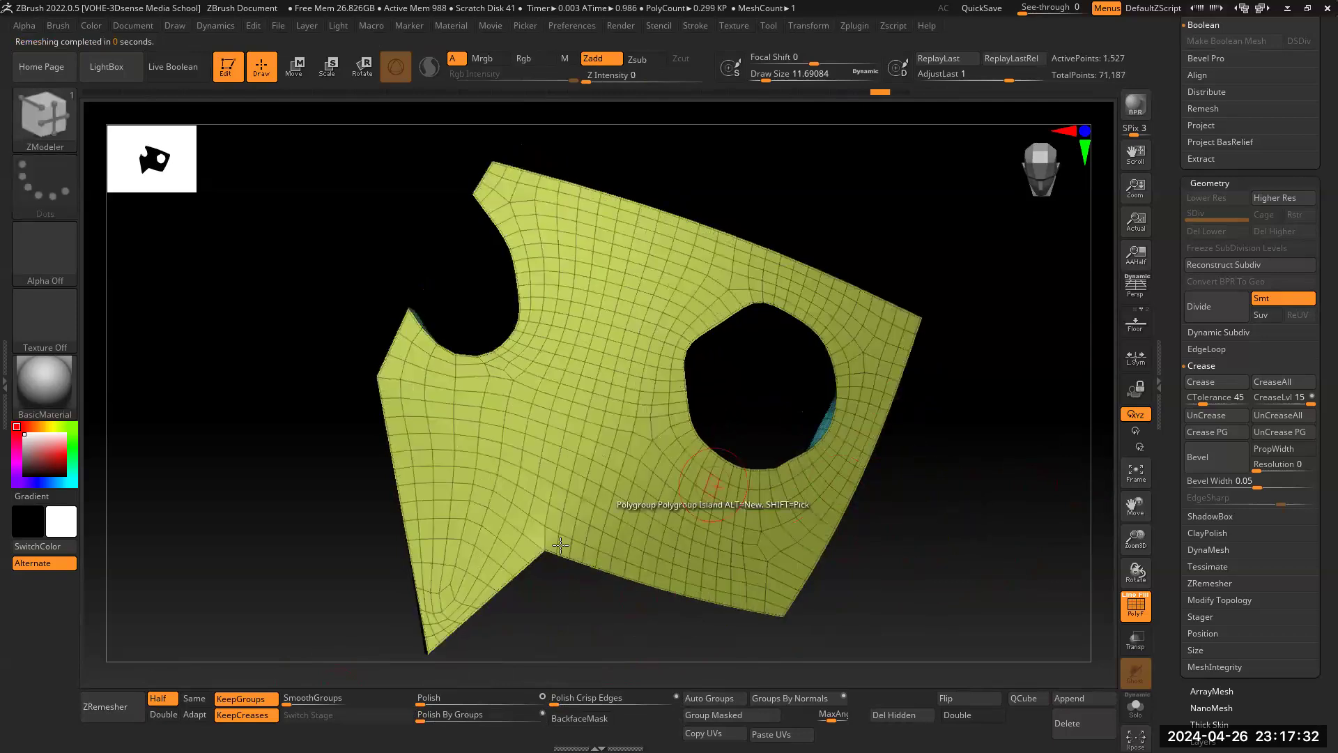
left_click_drag(975, 436, 1032, 495)
left_click_drag(1135, 543, 1136, 498)
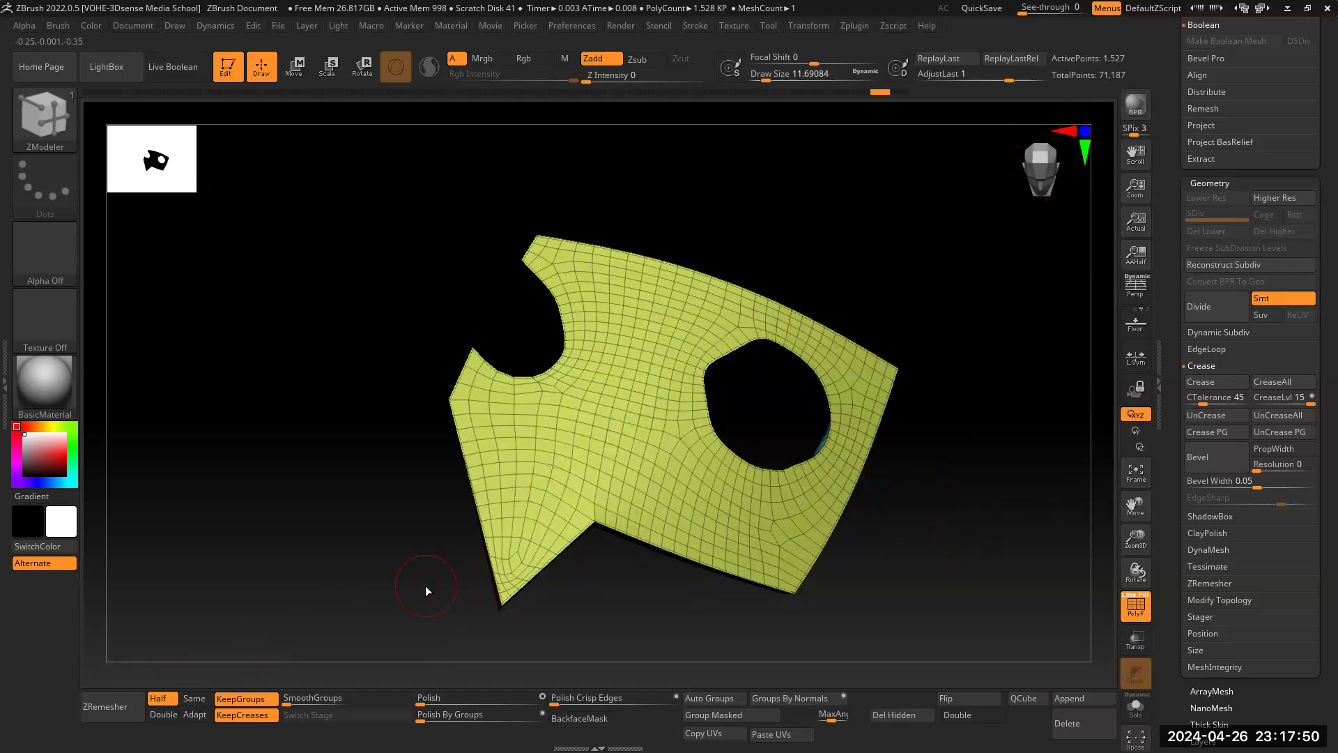
Step: Try ZRemeshing the panel at Same density, also with Adapt enabled, and undo both attempts
left_click(195, 698)
left_click(111, 706)
key("ctrl+z")
left_click(143, 717)
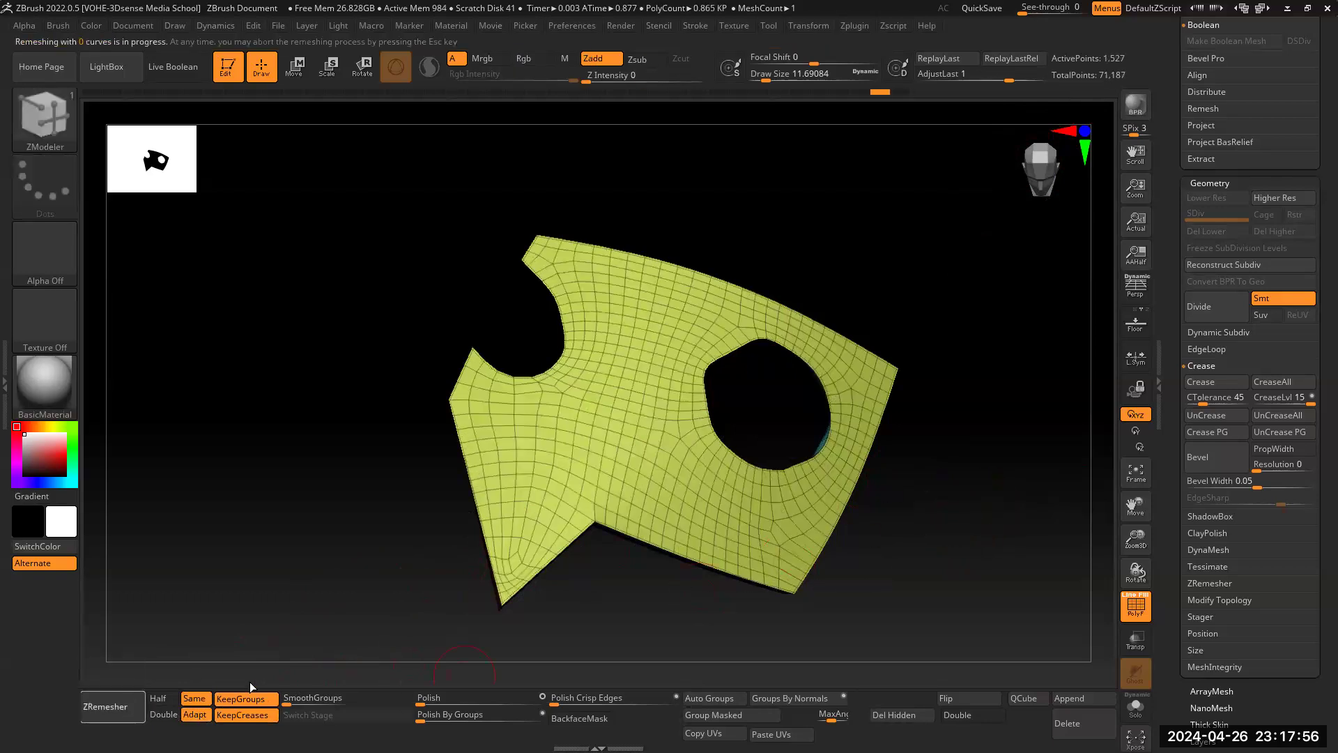
key("ctrl+z")
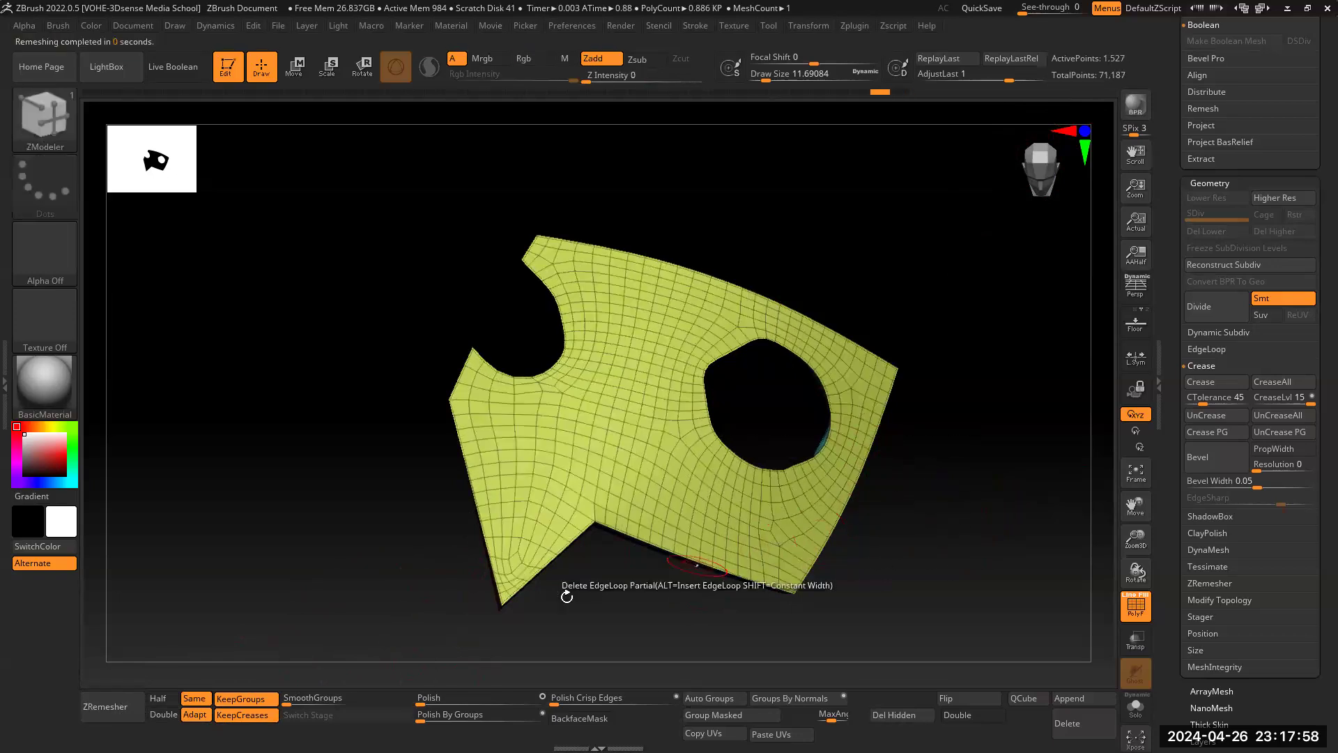
Step: Subdivide the panel once without lower levels and ZRemesh it at Same density
left_click(1201, 306)
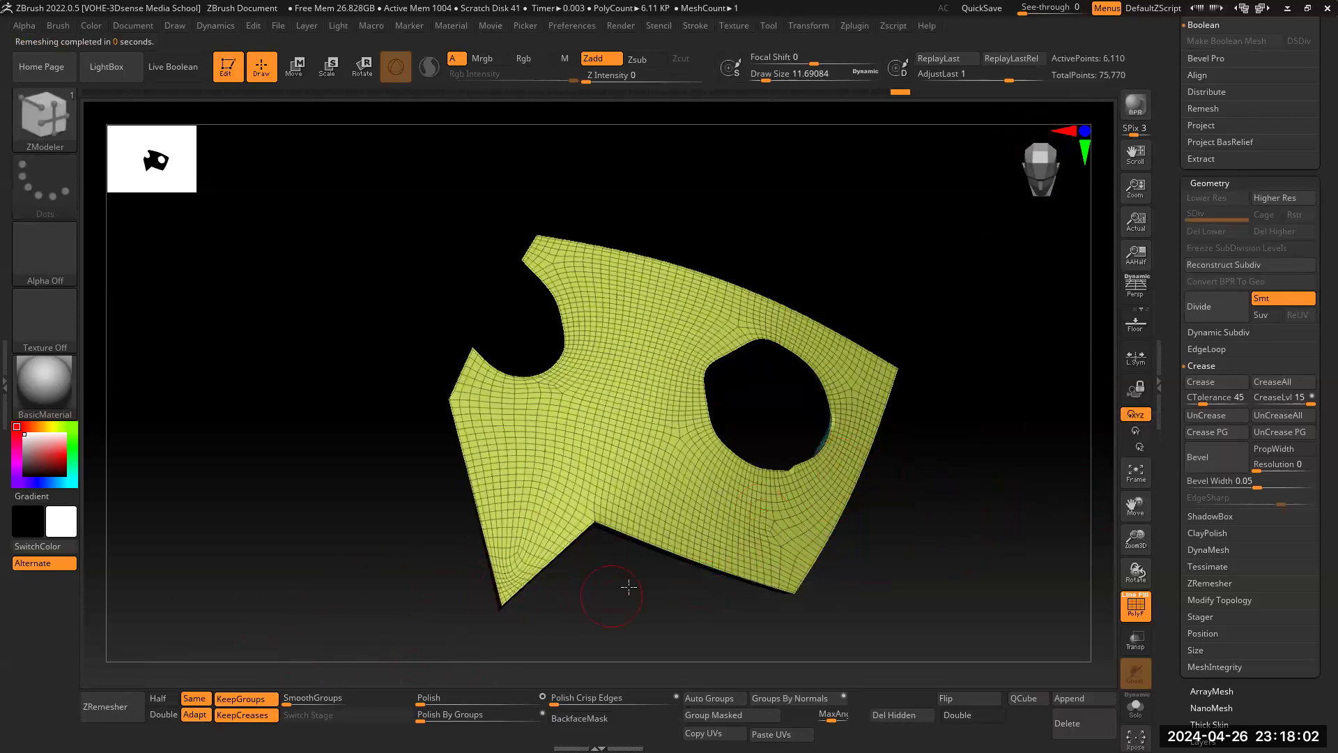
left_click(142, 706)
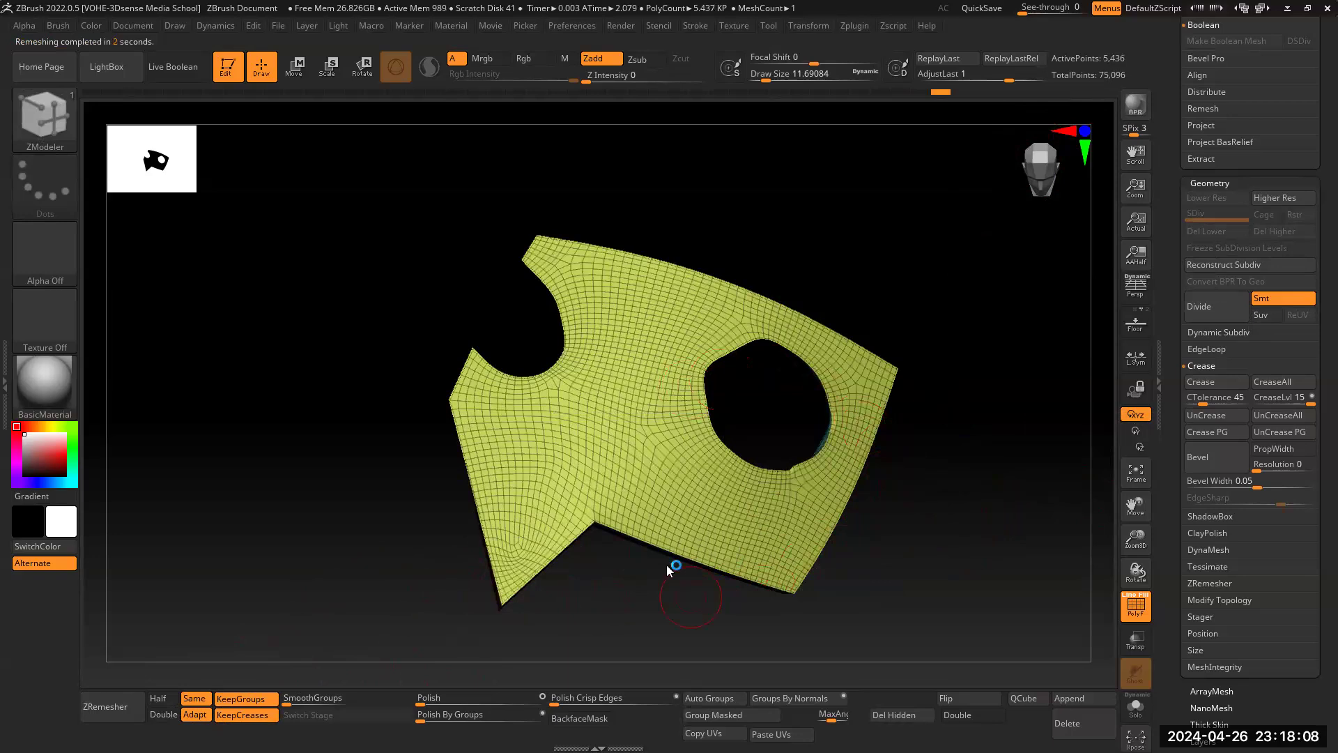
Step: Try reducing the subdivided panel with a Half ZRemesh and undo it
left_click(159, 699)
left_click(105, 706)
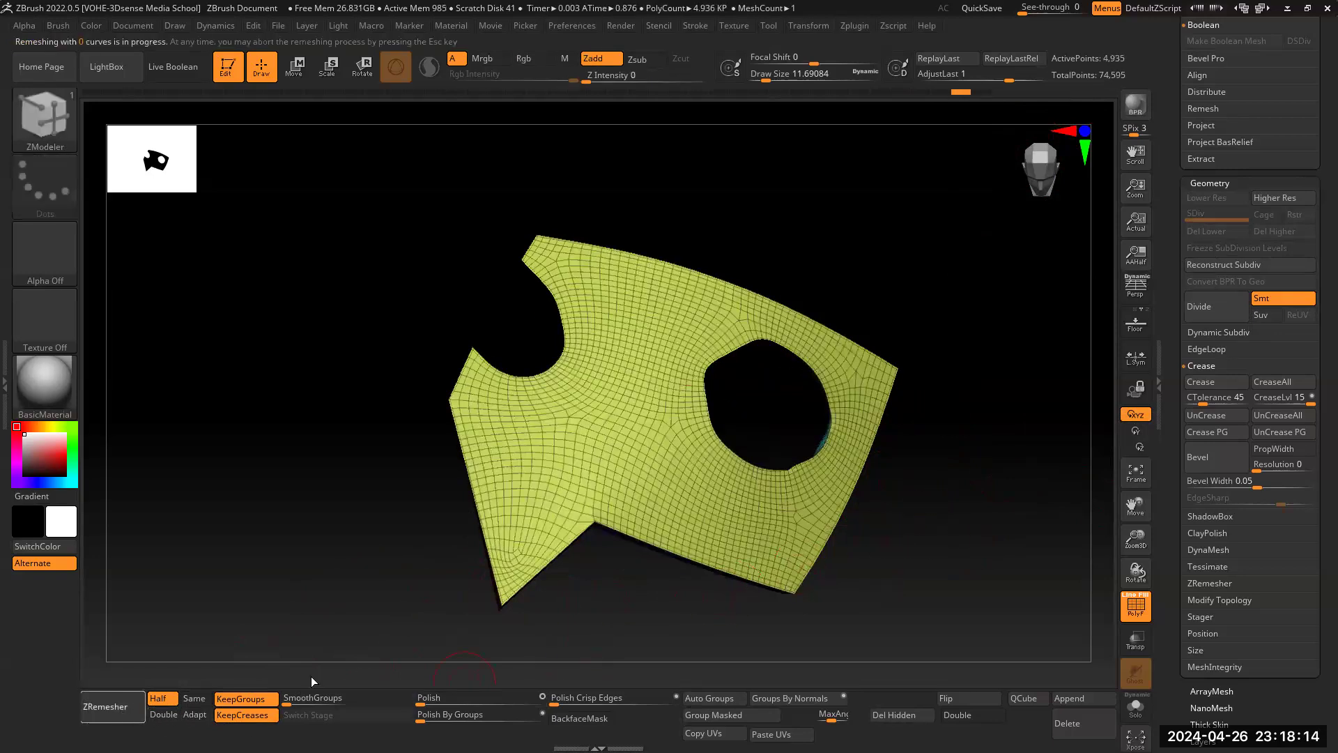
key("ctrl")
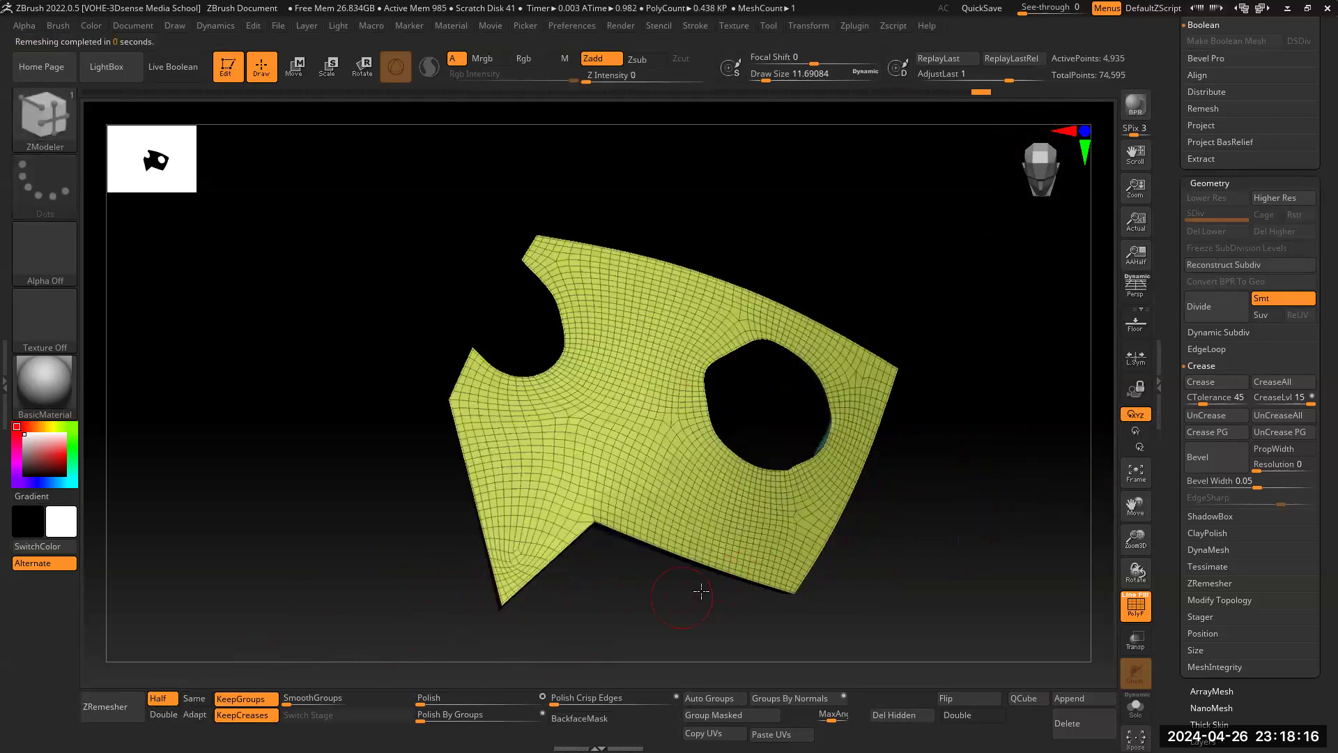
Step: Refine the panel with repeated Same-density ZRemesh passes, applying Polish By Groups at 40 after the first
left_click(194, 697)
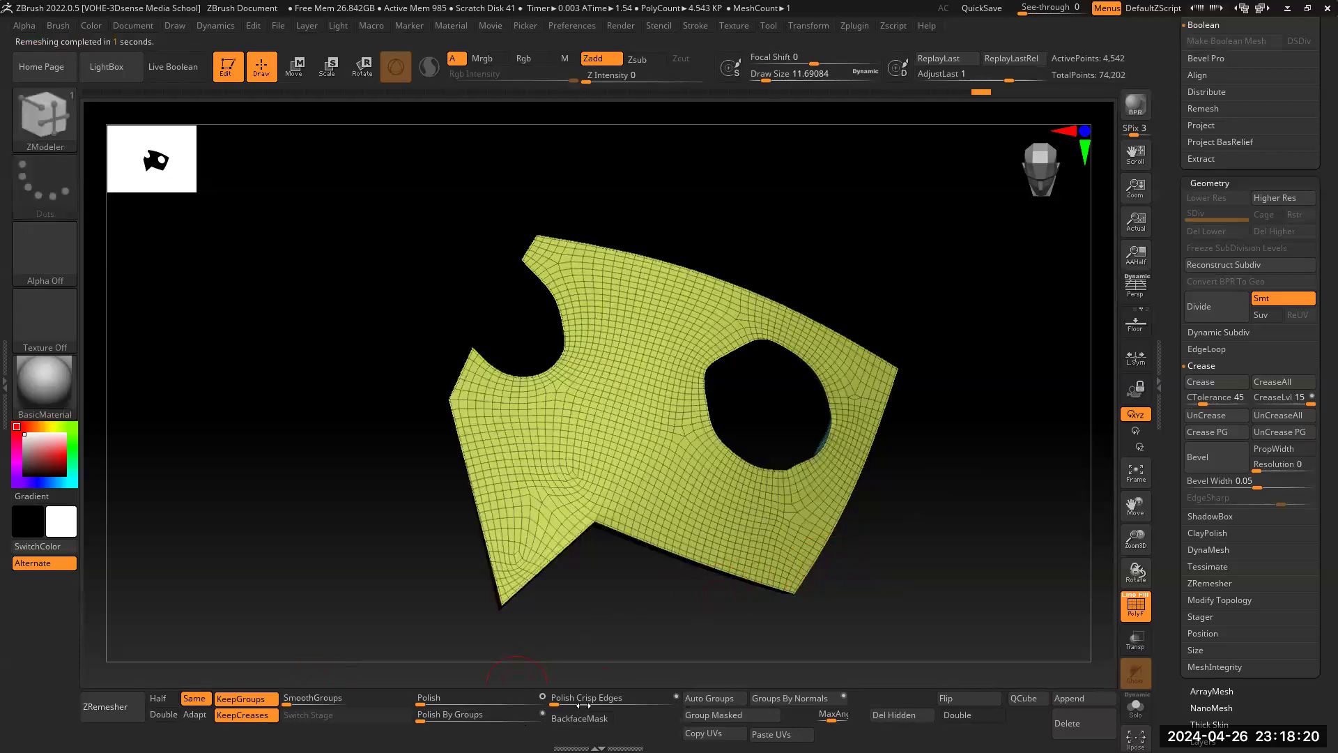
left_click(465, 718)
left_click(465, 718)
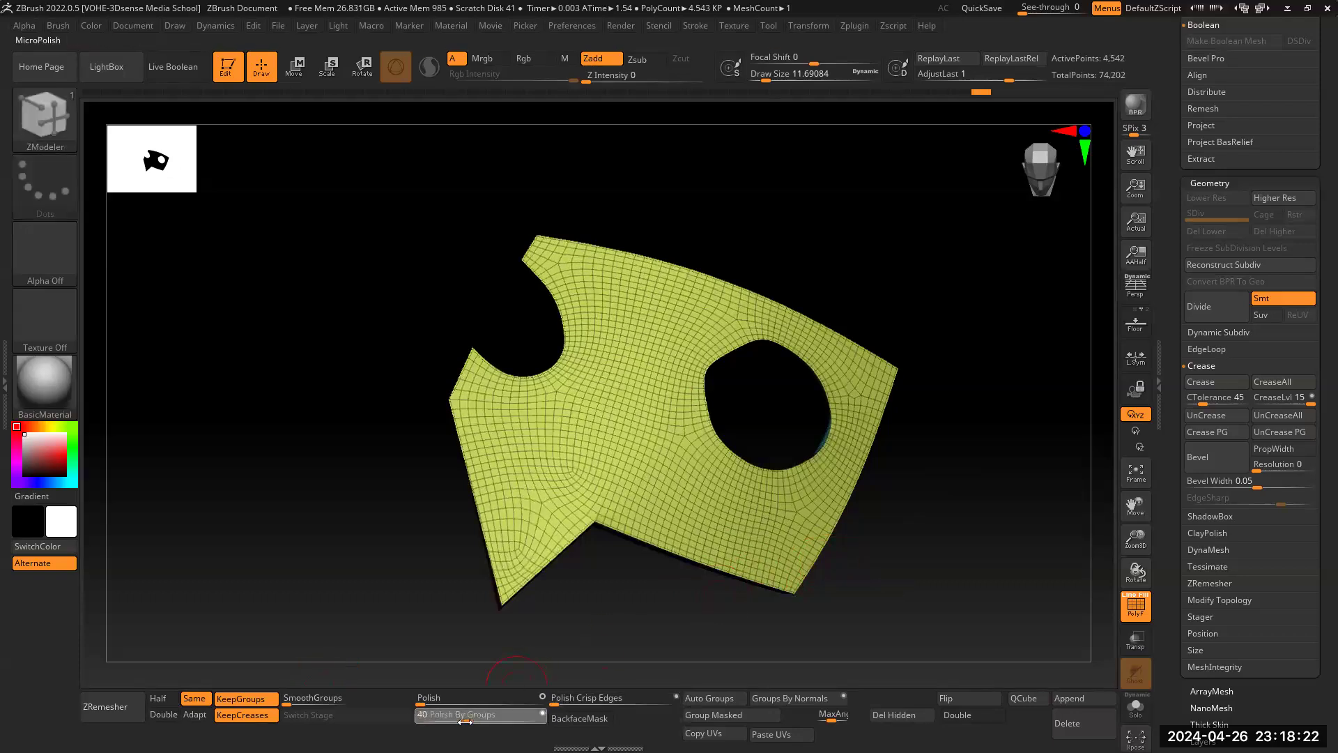
left_click(136, 718)
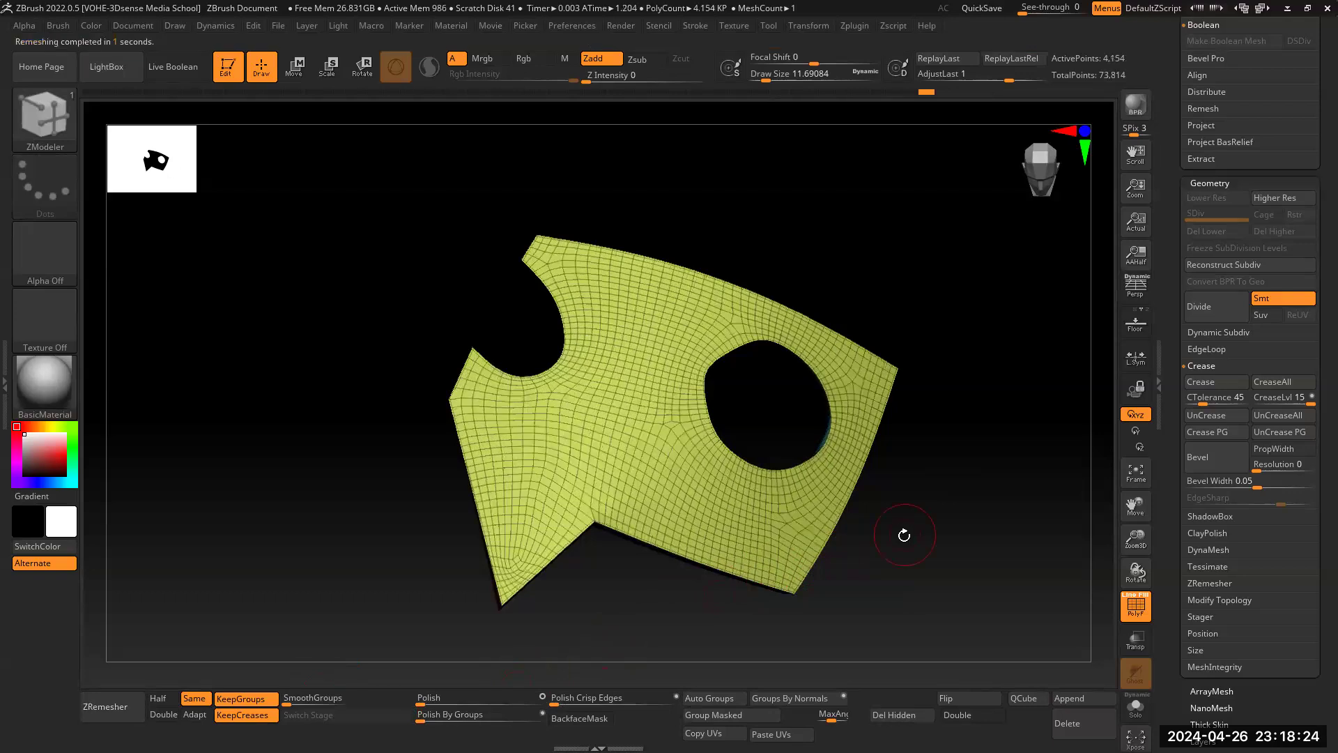
left_click(140, 708)
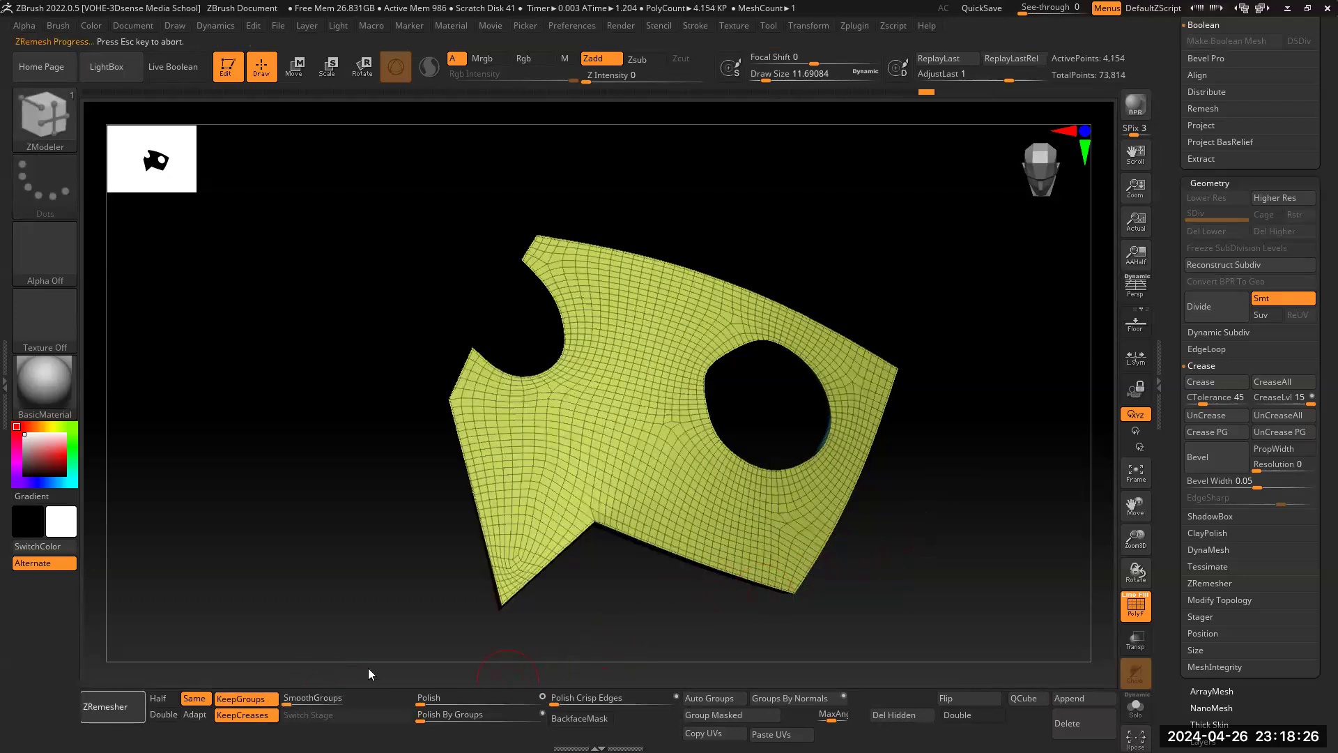
left_click(136, 709)
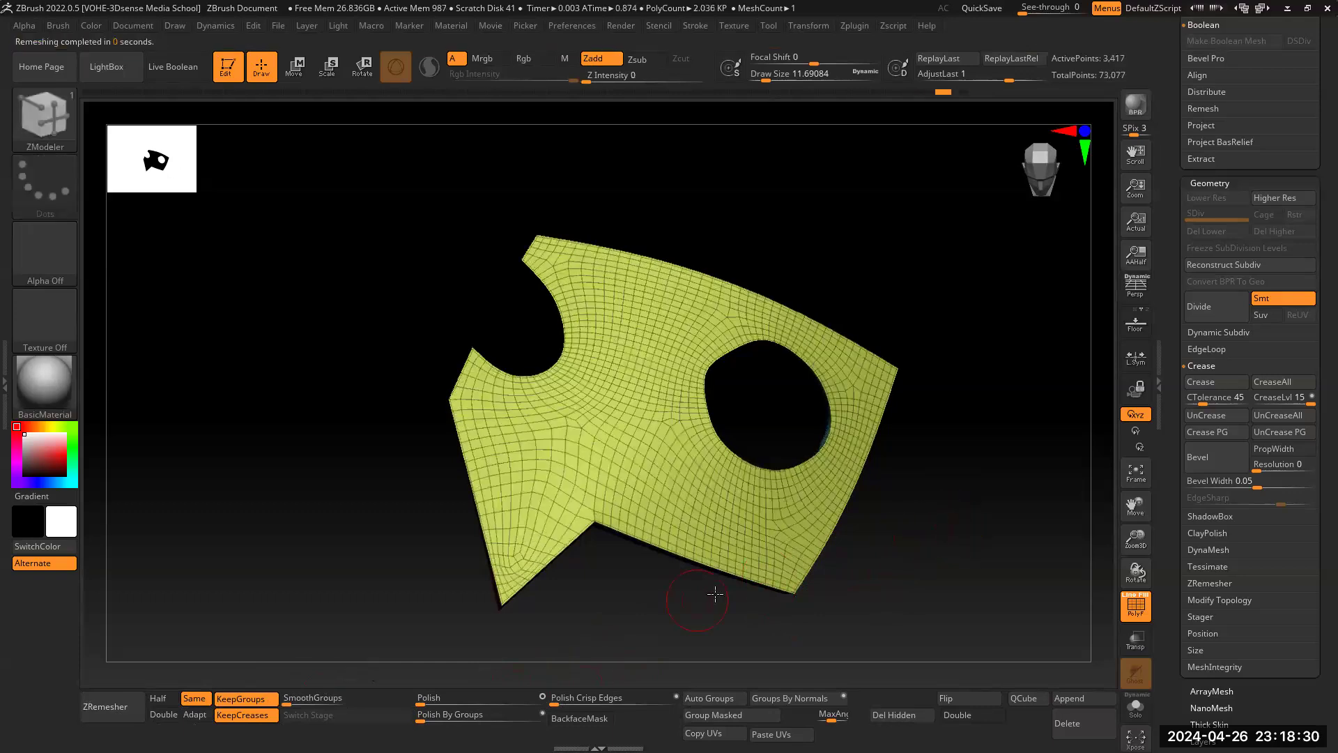
left_click_drag(958, 502, 930, 519)
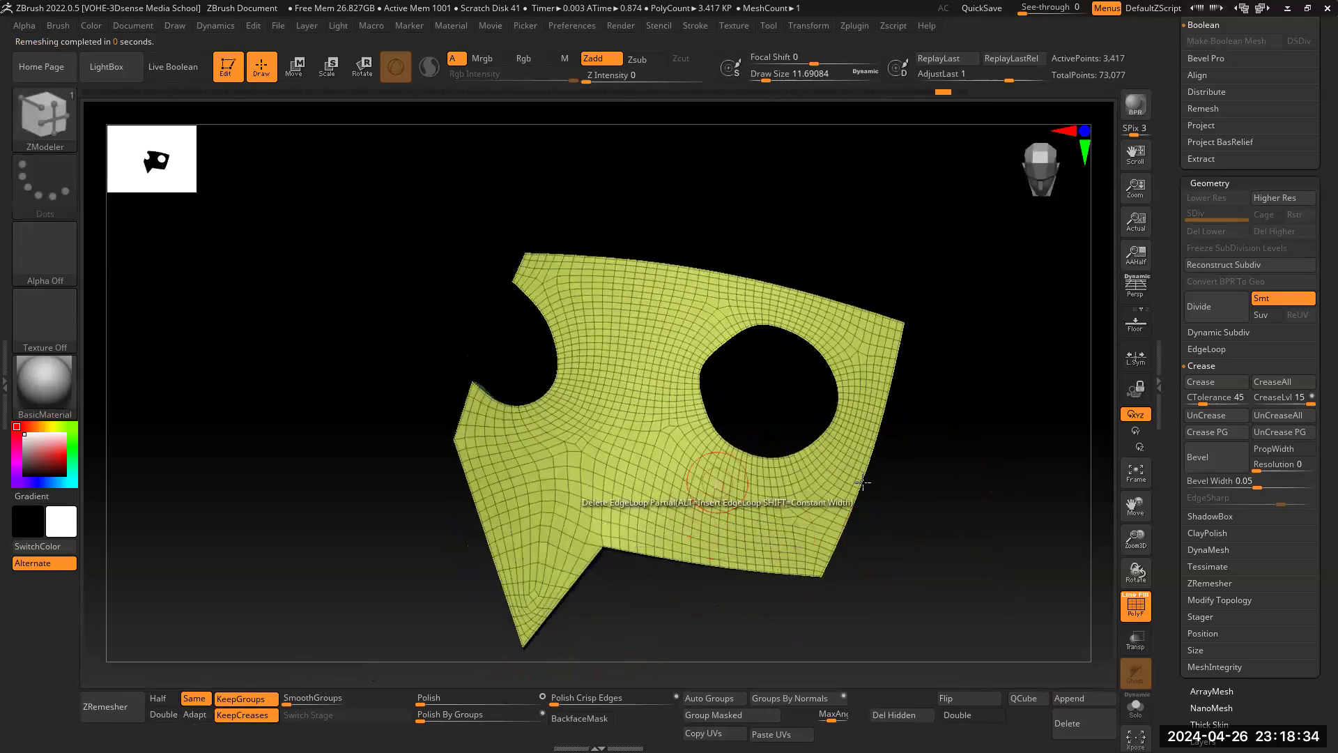
Step: Set ZModeler's PolyGroup polygon action to target a Polyloop
left_click_drag(1137, 545, 1143, 516)
left_click_drag(1142, 508, 1190, 422)
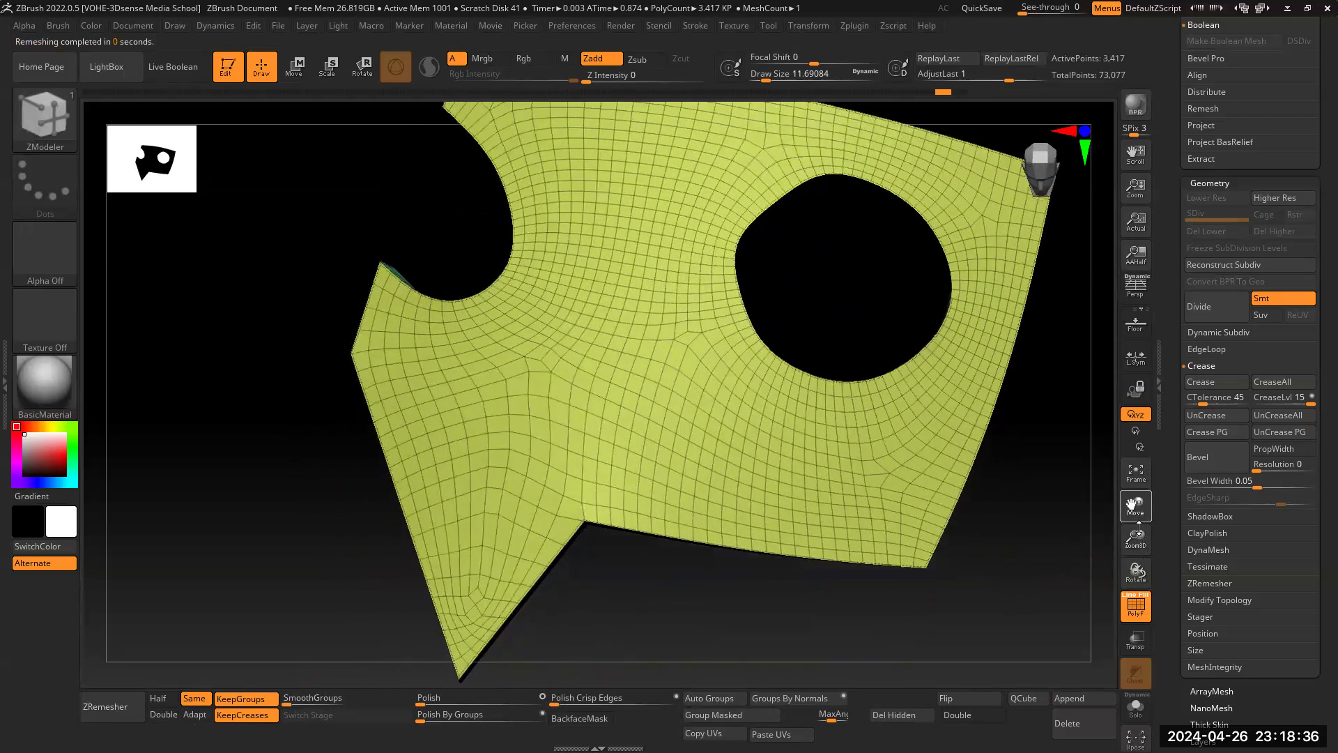
left_click_drag(1138, 532, 1140, 573)
left_click_drag(1137, 508, 1128, 579)
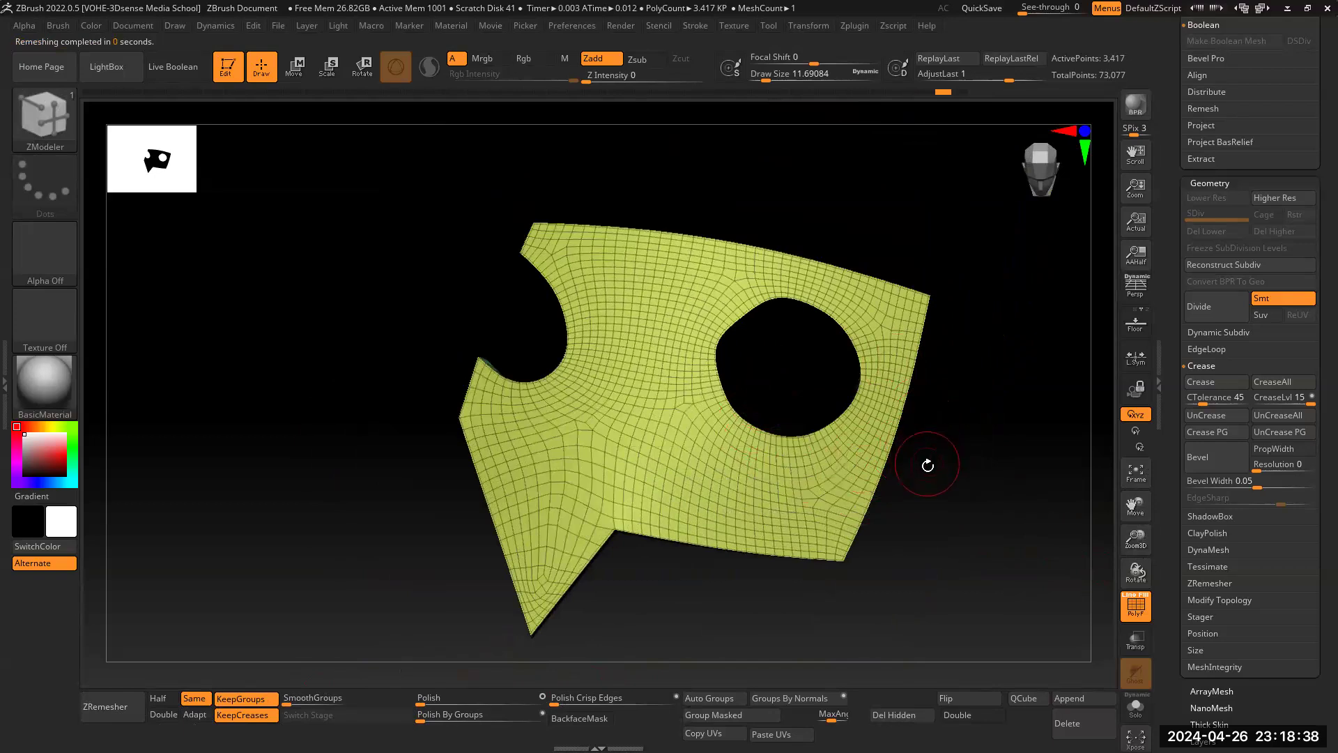
left_click_drag(967, 492, 663, 350)
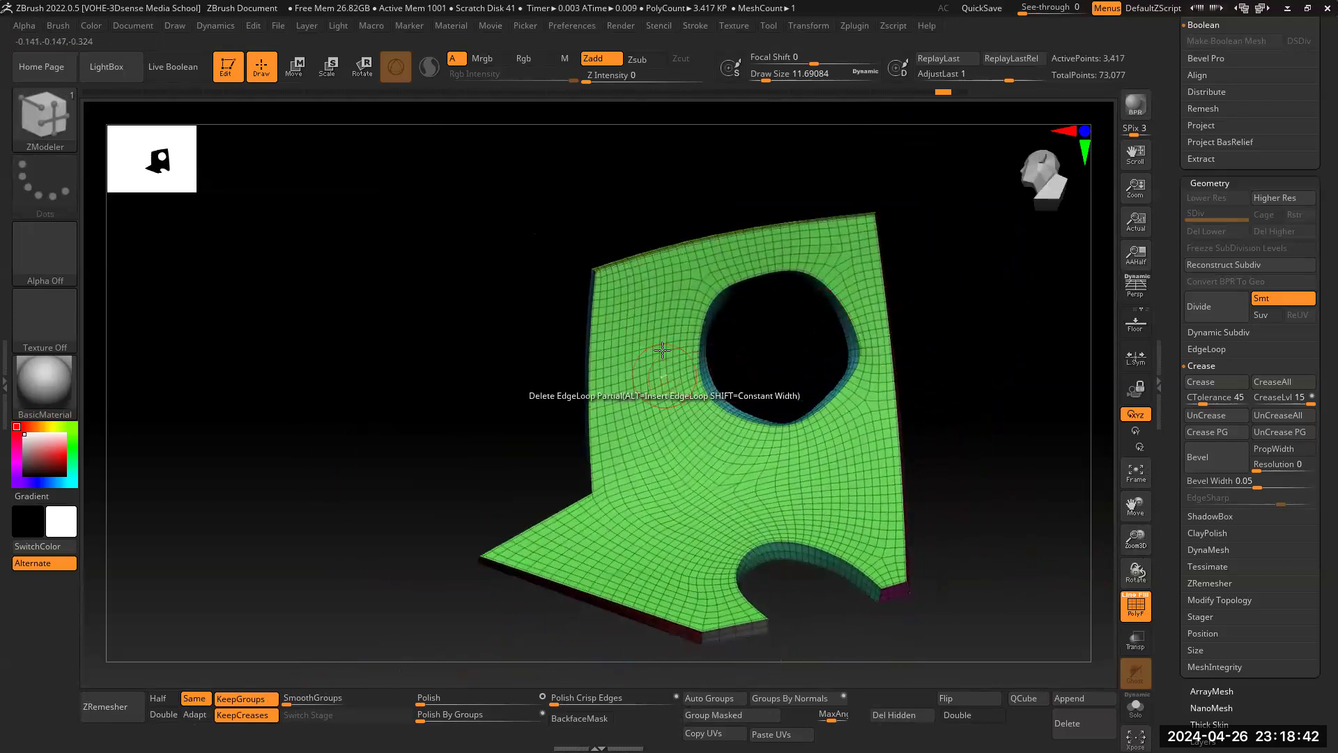
left_click_drag(992, 374, 986, 508)
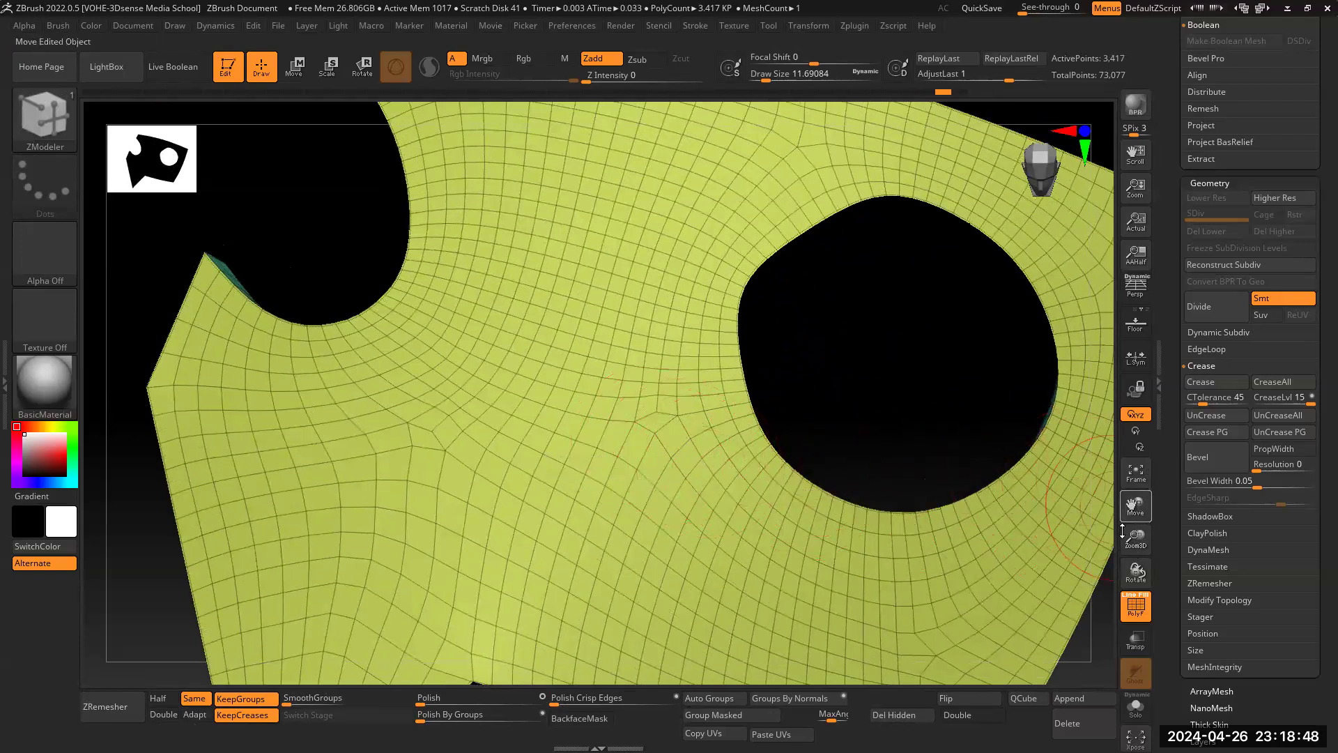
key("space")
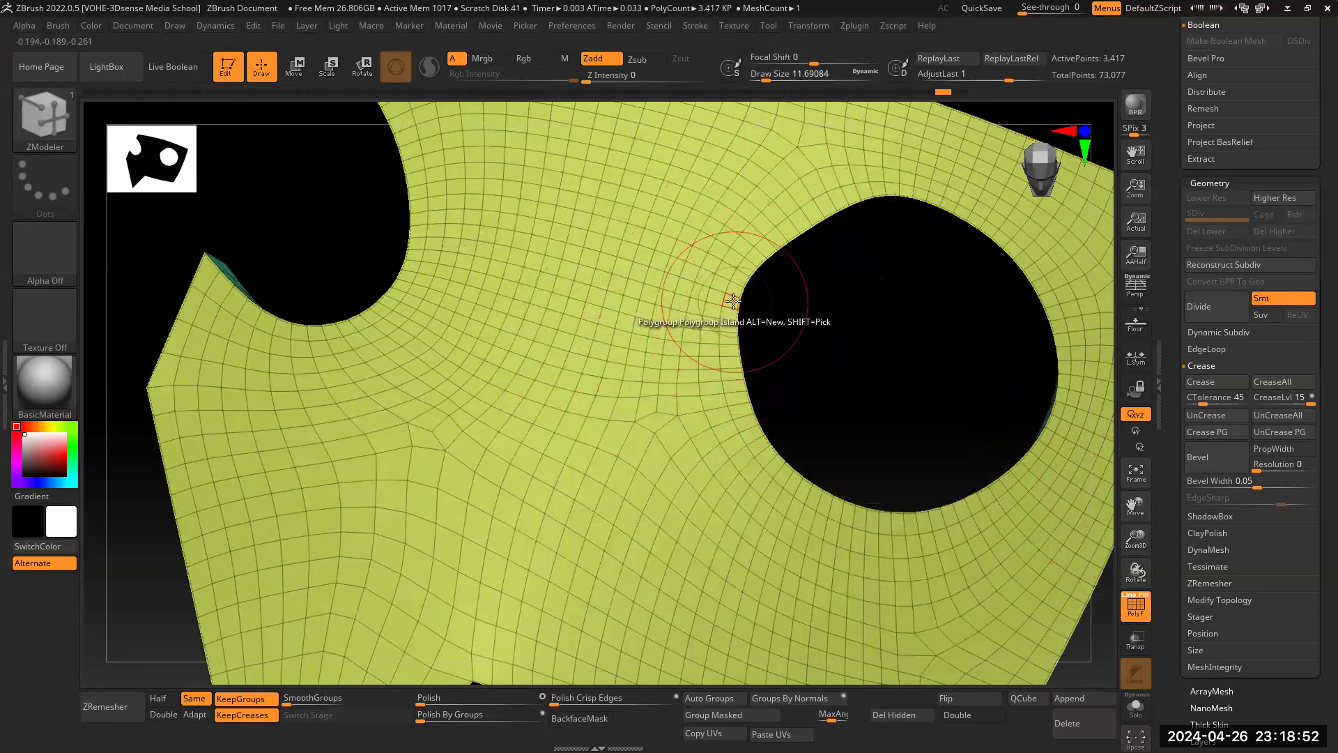
key("space")
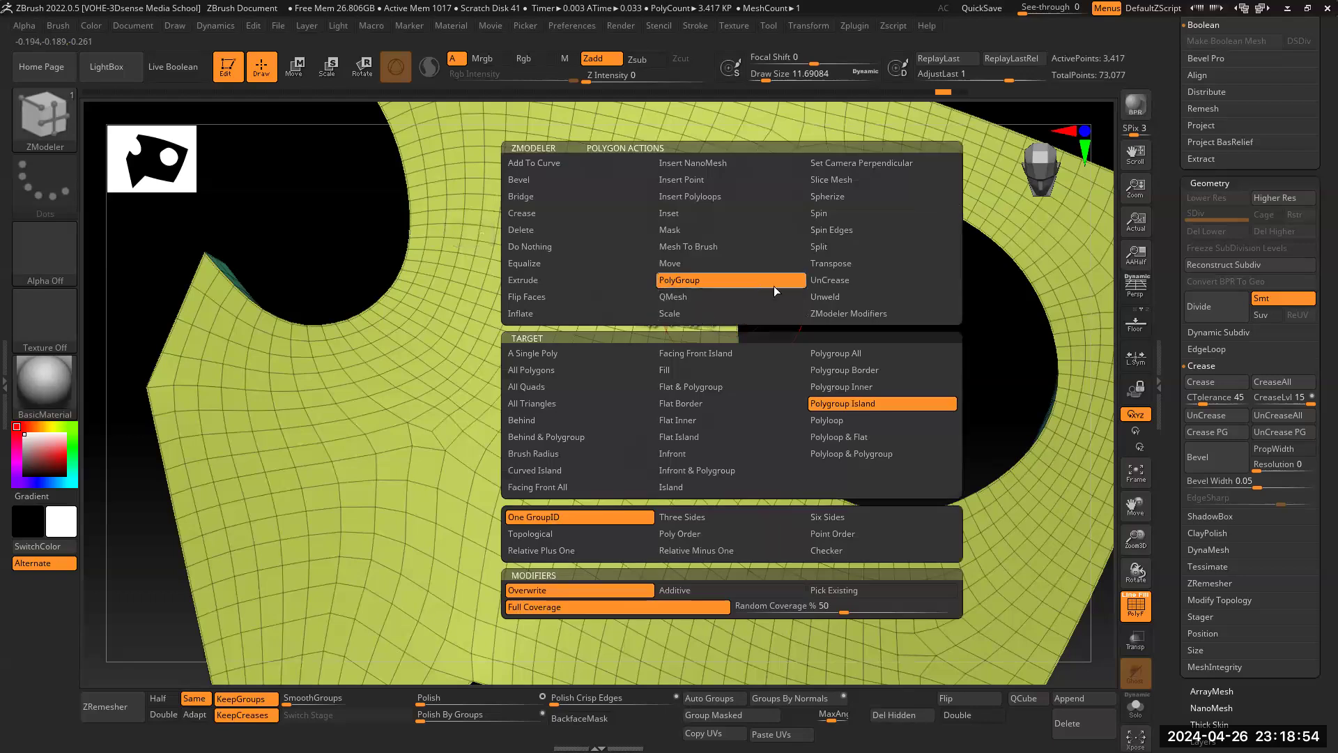
left_click(822, 421)
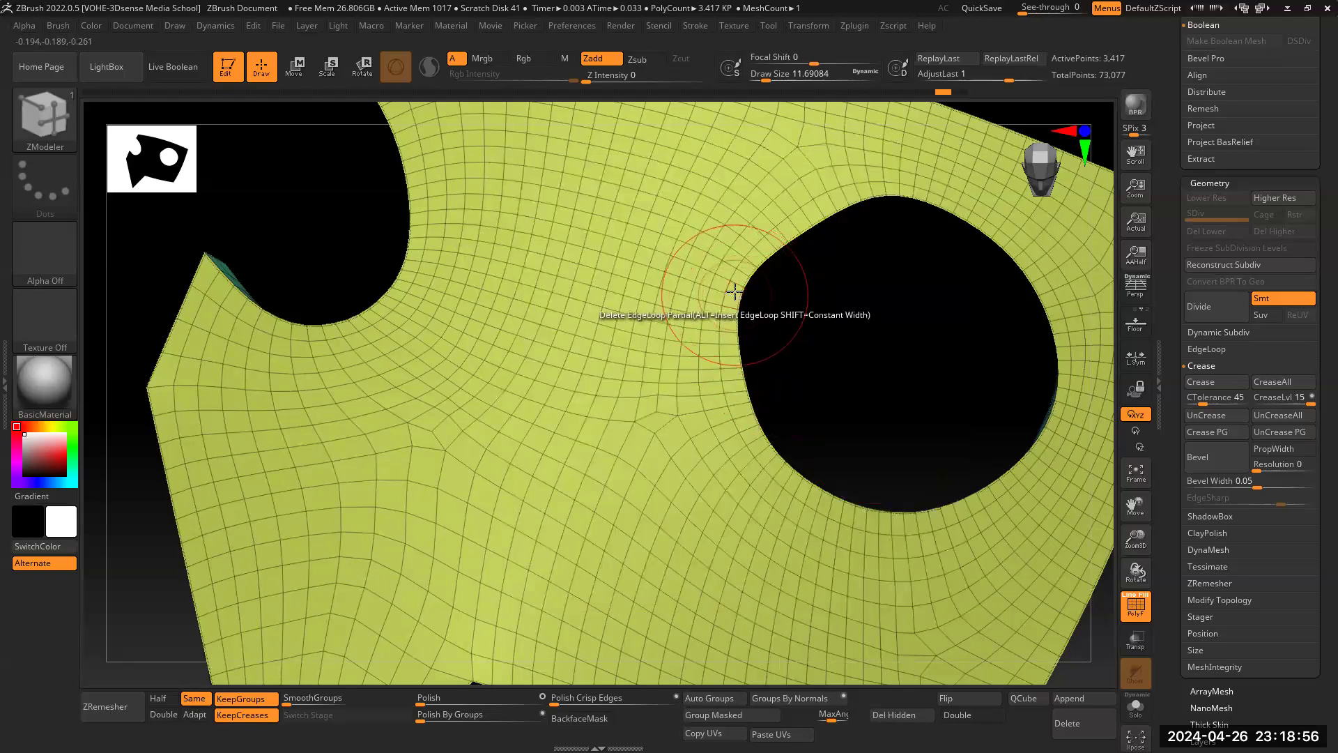
left_click(735, 286)
left_click(716, 282)
key("ctrl+z")
left_click_drag(864, 362, 734, 286)
key("ctrl+z")
left_click(718, 293)
key("ctrl+z")
Step: Assign a new polygroup to the polyloop bordering the round hole on the panel's outer face, undoing the extra loop assignment
scroll(815, 427, "up", 5)
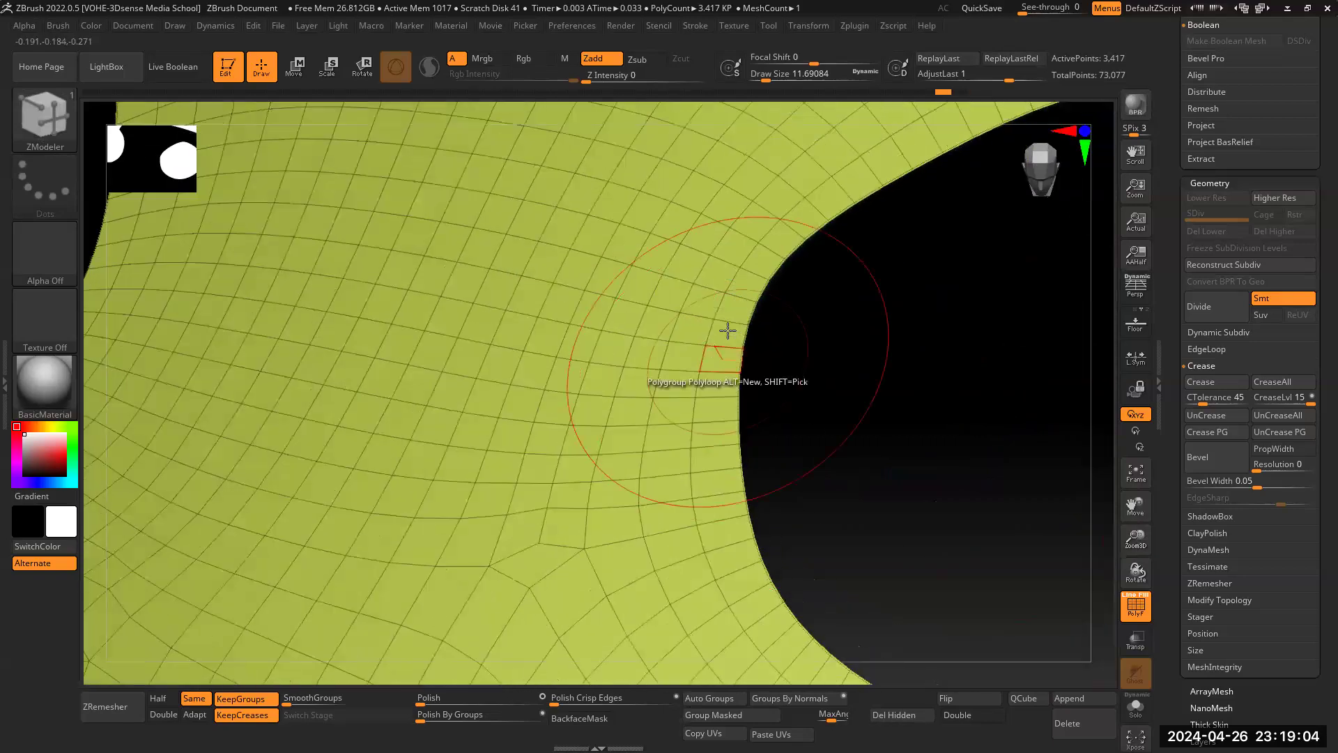
left_click(726, 329)
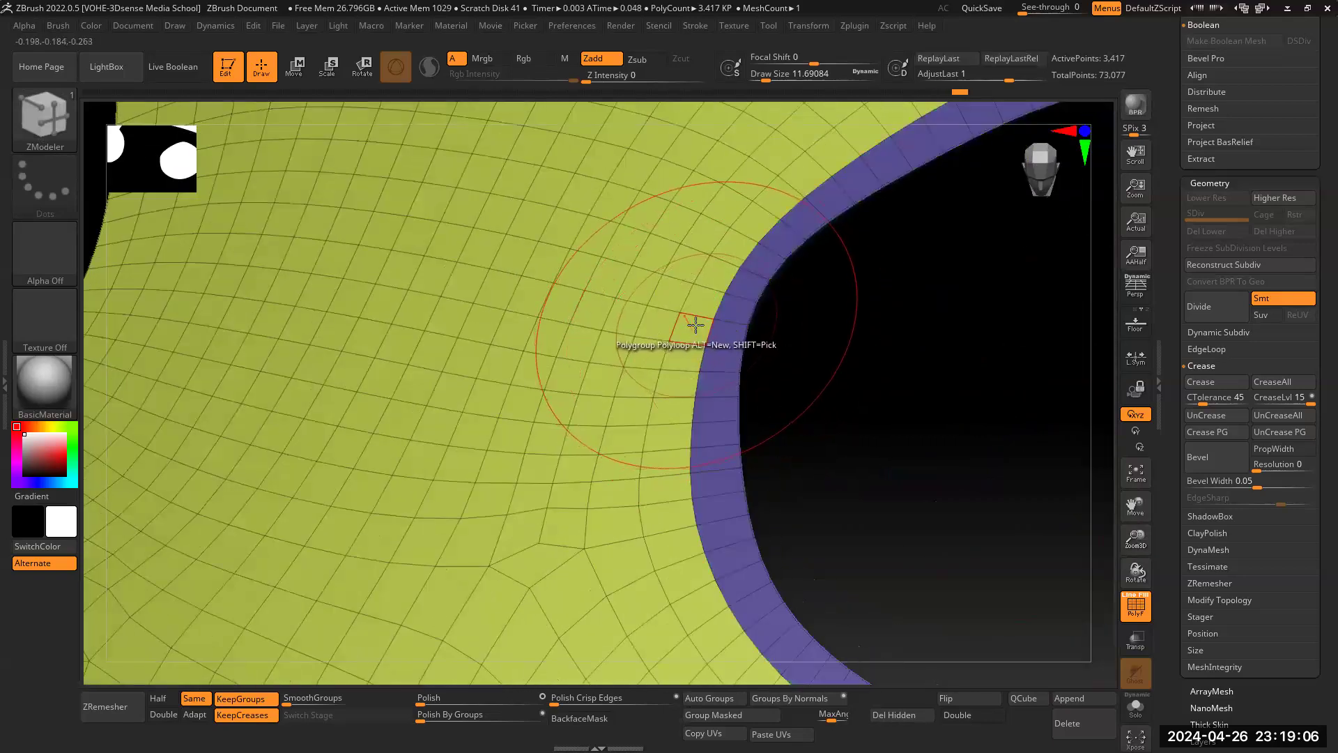
left_click(693, 321)
mouse_move(1133, 551)
left_mouse_down()
mouse_move(1122, 423)
mouse_move(965, 418)
mouse_move(888, 346)
mouse_move(636, 279)
left_mouse_up()
key("ctrl+z")
Step: Give the polyloop around the round hole on the panel's inner face its own polygroup, undoing the adjacent loop assignments
left_click_drag(1135, 538, 1135, 655)
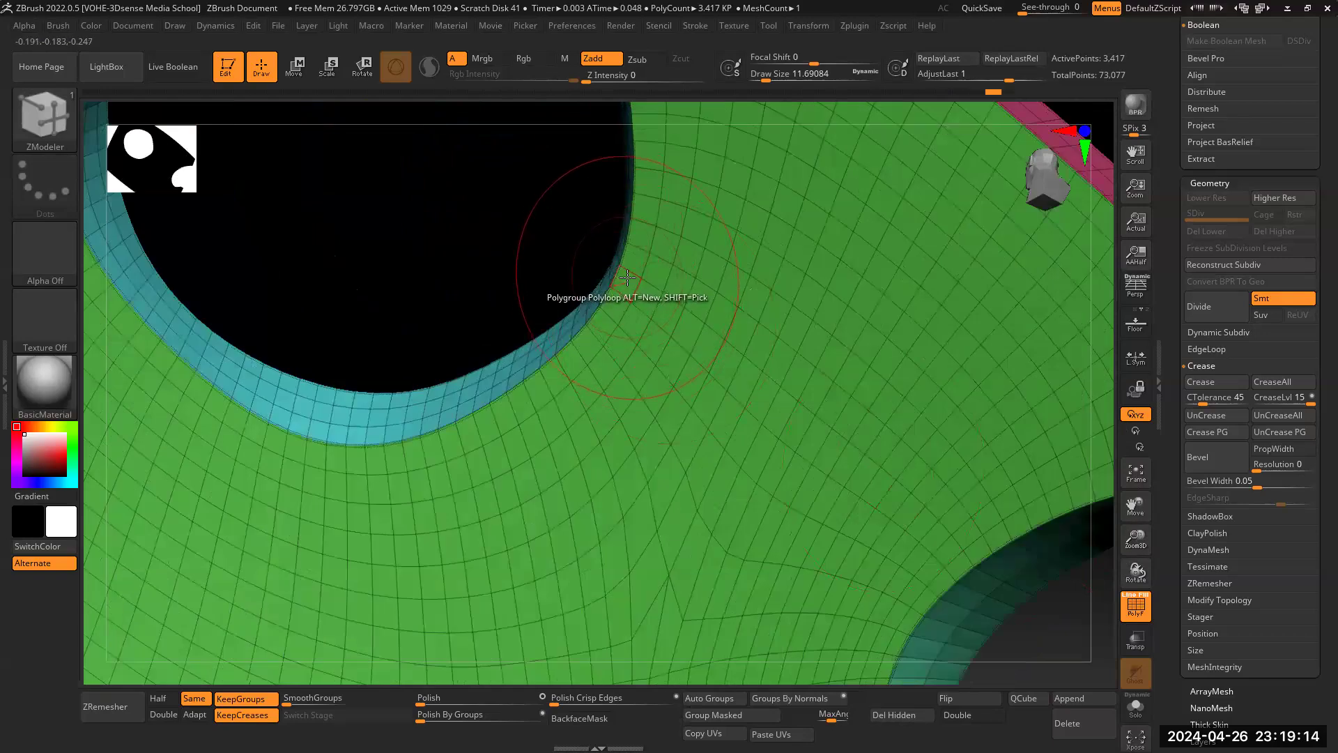
left_click(627, 277)
left_click(651, 300)
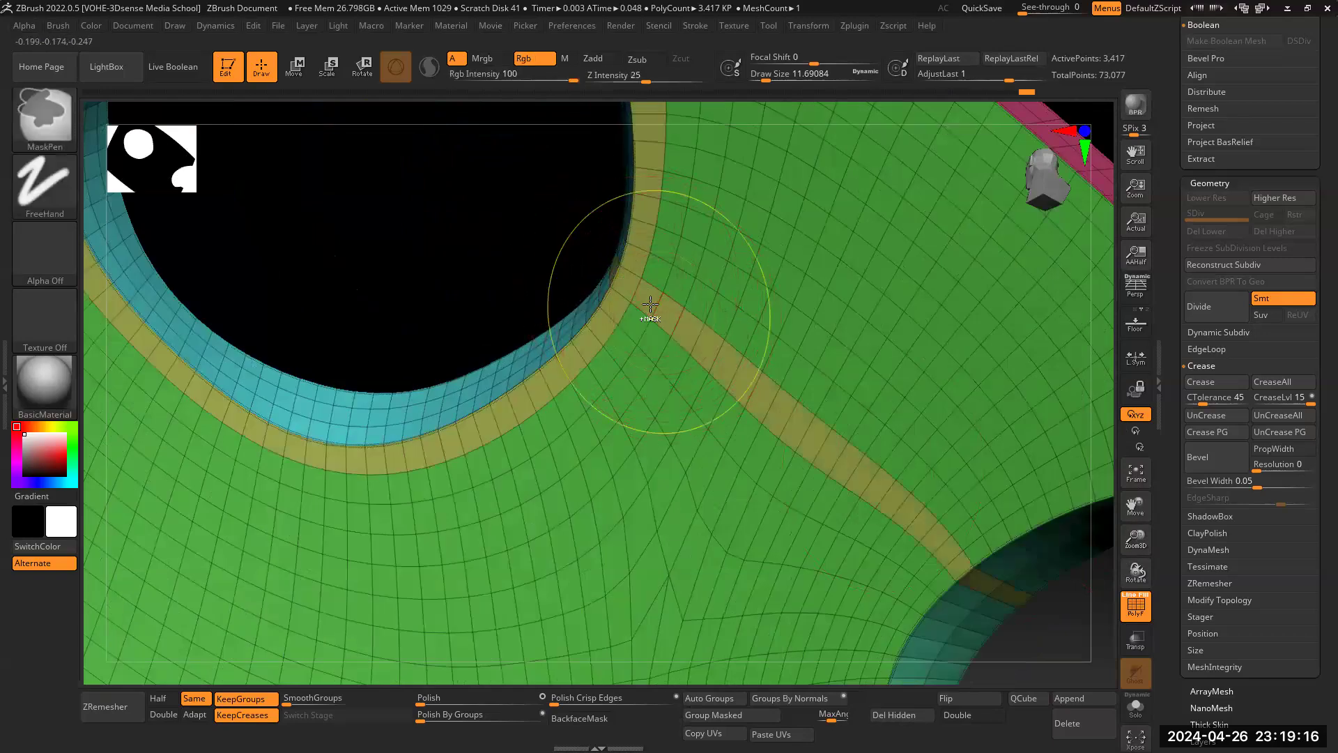
key("ctrl+z")
left_click(649, 291)
key("ctrl+z")
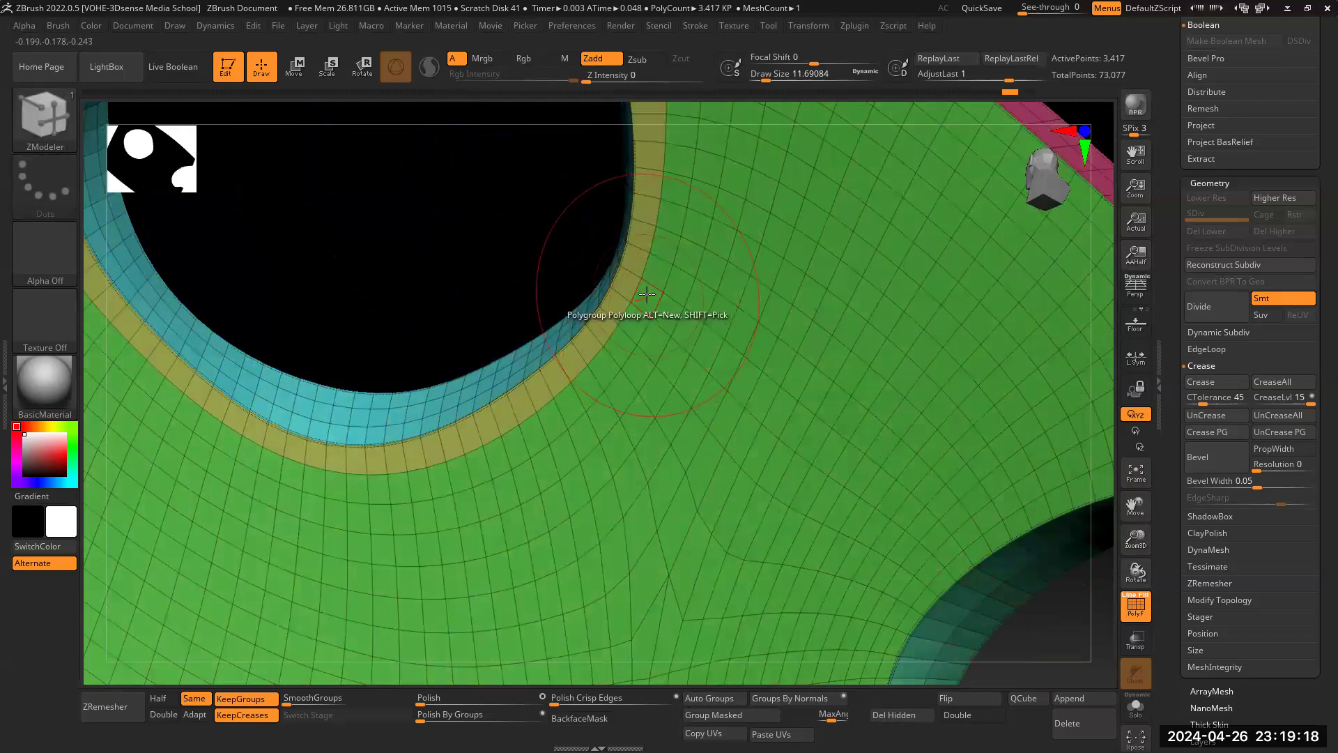
Step: ZRemesh the regrouped panel at Same density and undo the second remeshing pass
left_click_drag(1136, 540, 956, 441)
left_click_drag(1135, 539, 1139, 523)
left_click_drag(1136, 507, 1173, 592)
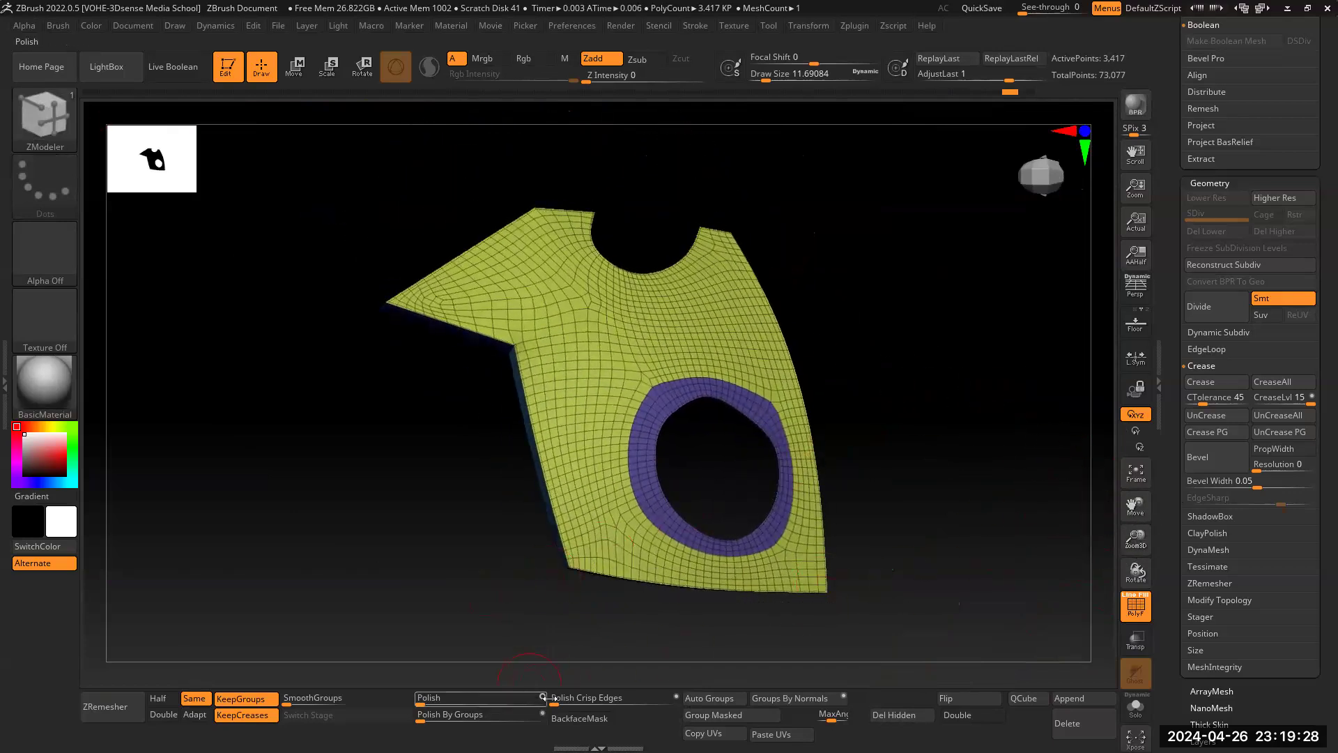
left_click(116, 710)
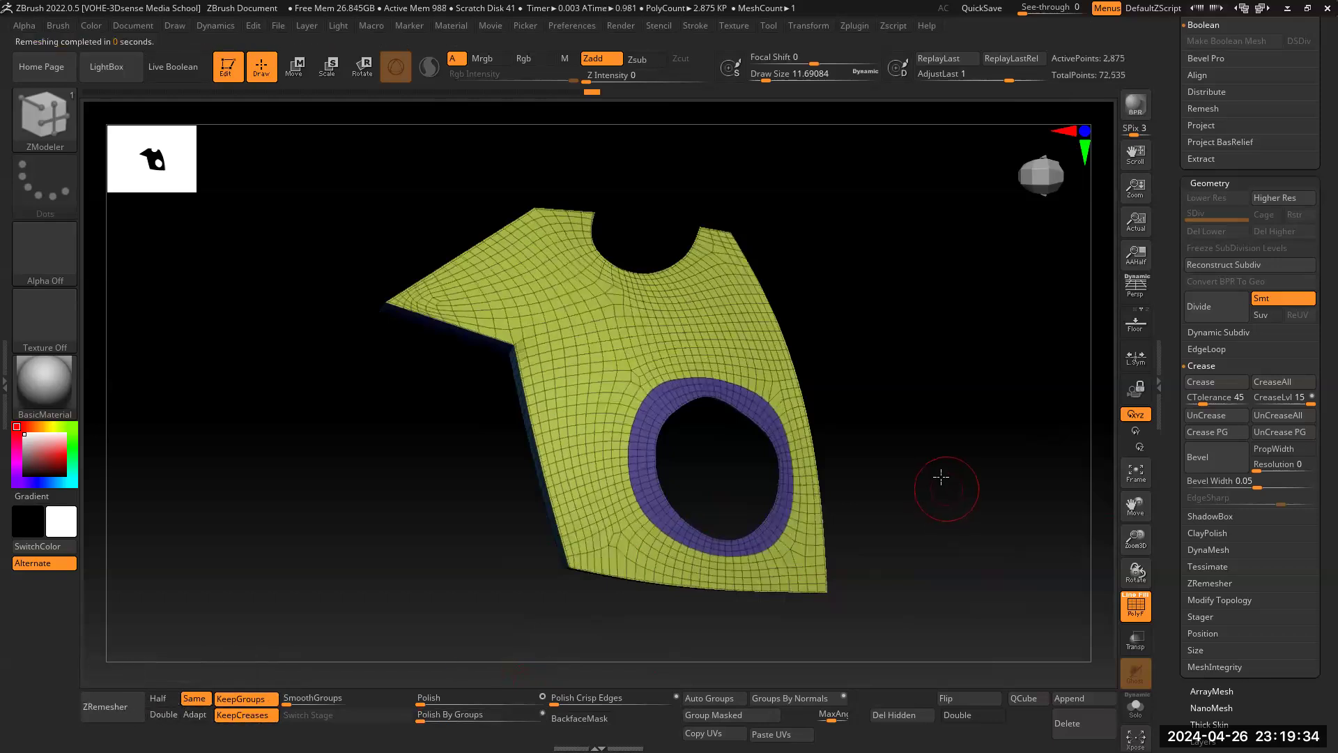
left_click_drag(941, 478, 906, 460)
left_click(116, 697)
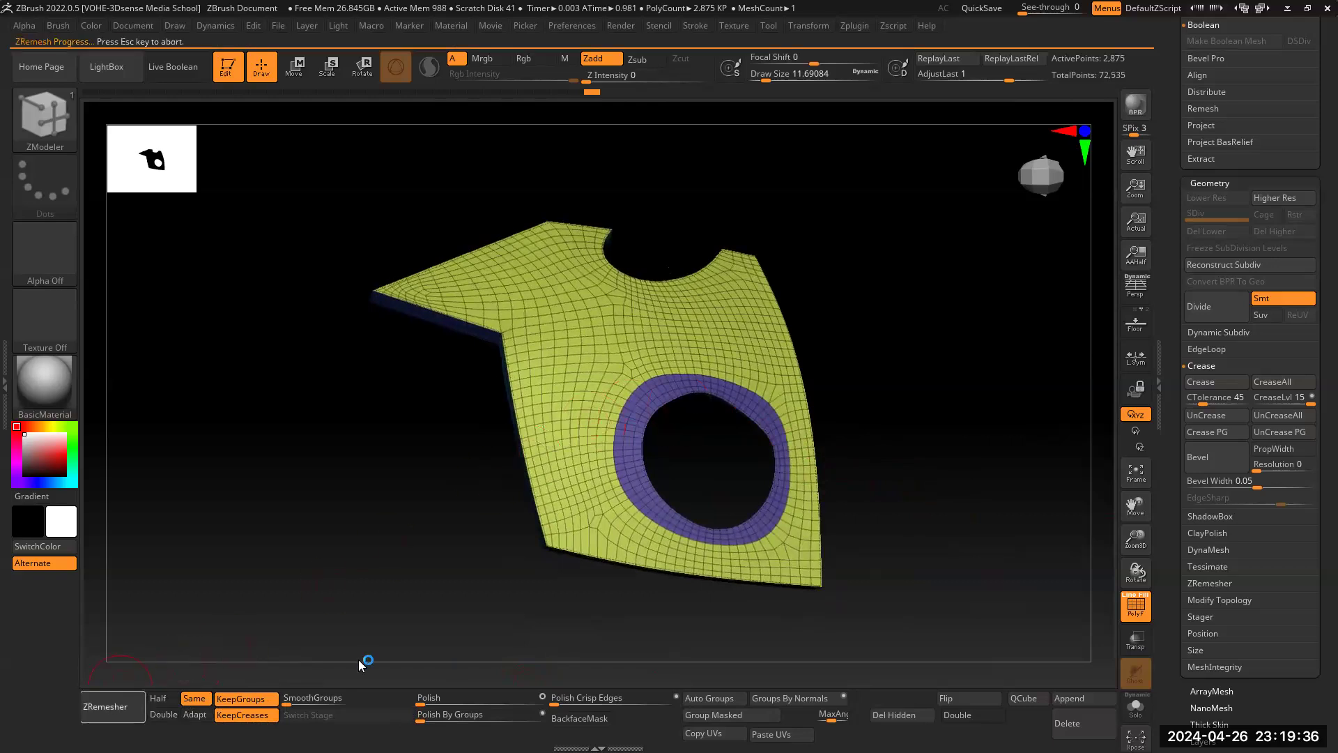
key("ctrl+z")
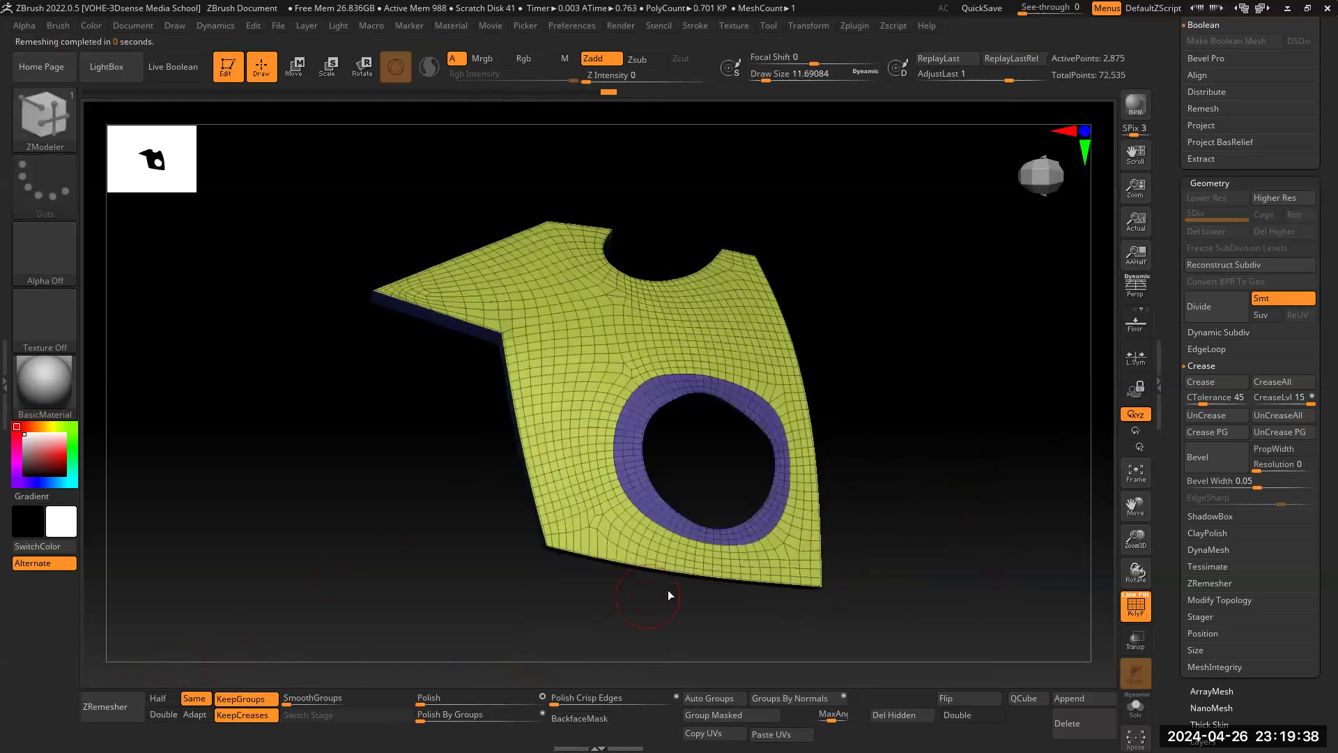
Step: Reduce the panel with repeated ZRemesh passes at Half density with Adapt enabled
left_click(195, 713)
left_click(158, 699)
left_click(105, 706)
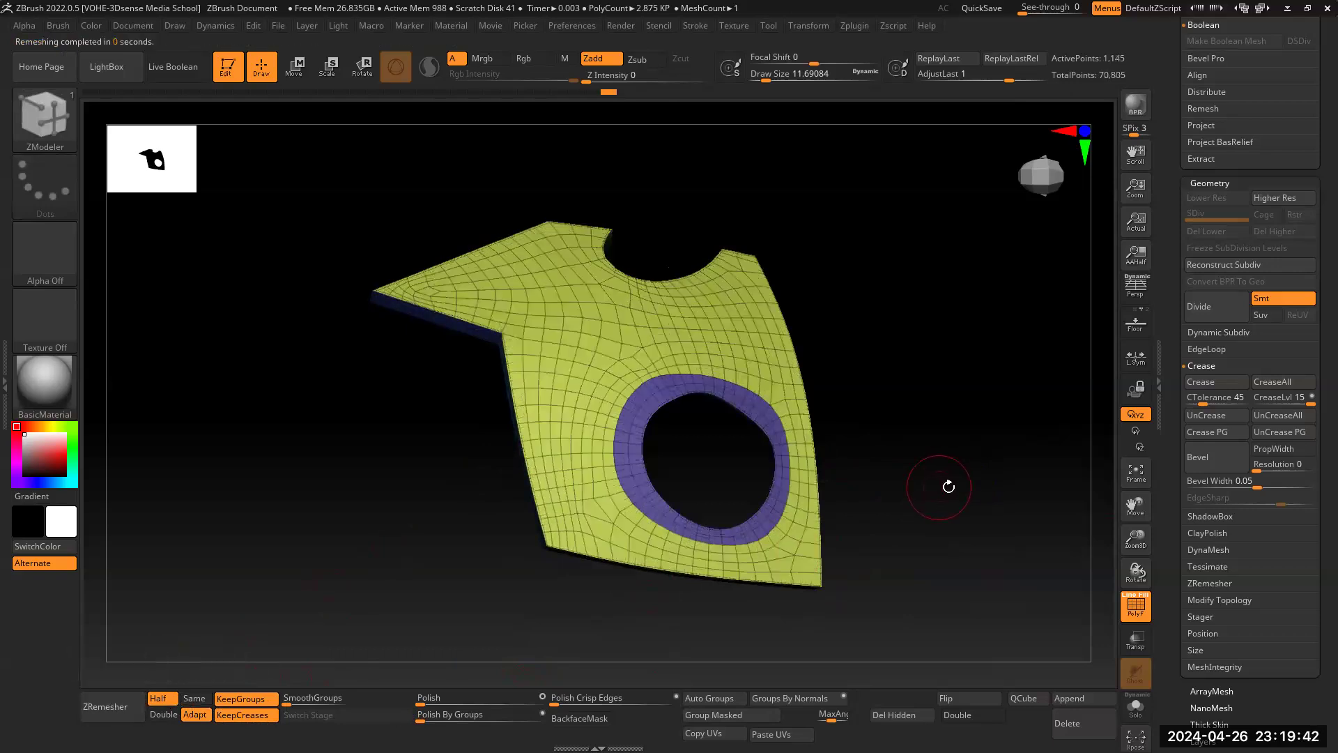
left_click_drag(949, 486, 633, 591)
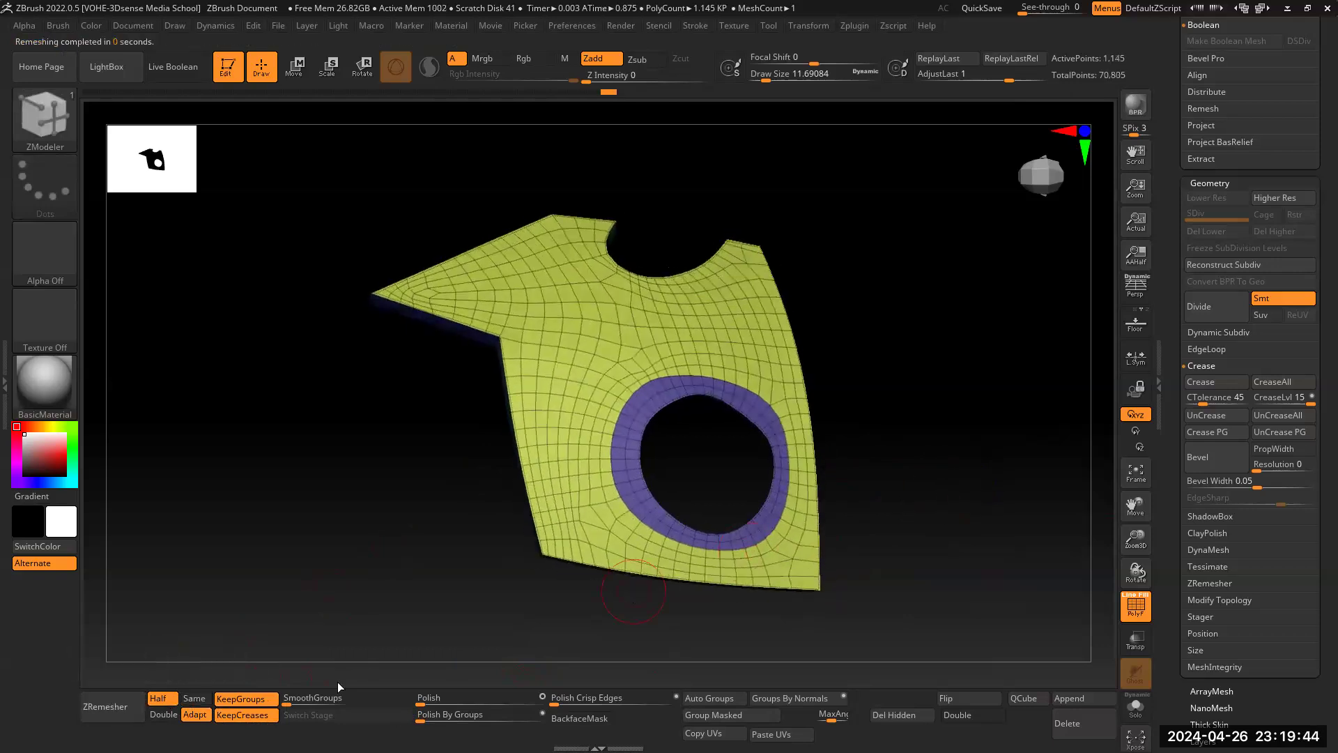
left_click_drag(919, 464, 872, 454)
Step: Merge stray vertices around the round hole using ZModeler's Stitch point action
right_click_drag(939, 458, 959, 527, "ctrl")
key("space")
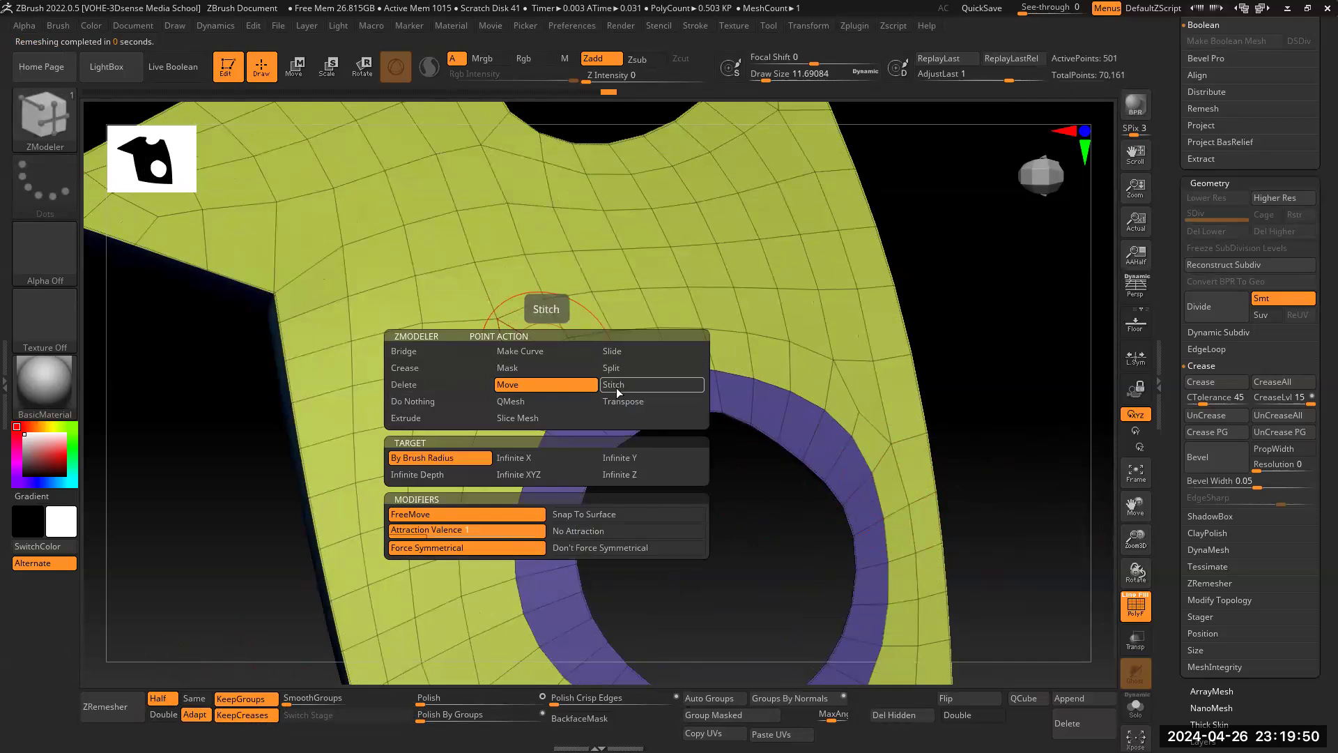
left_click(618, 385)
left_click(548, 347)
left_click(506, 362)
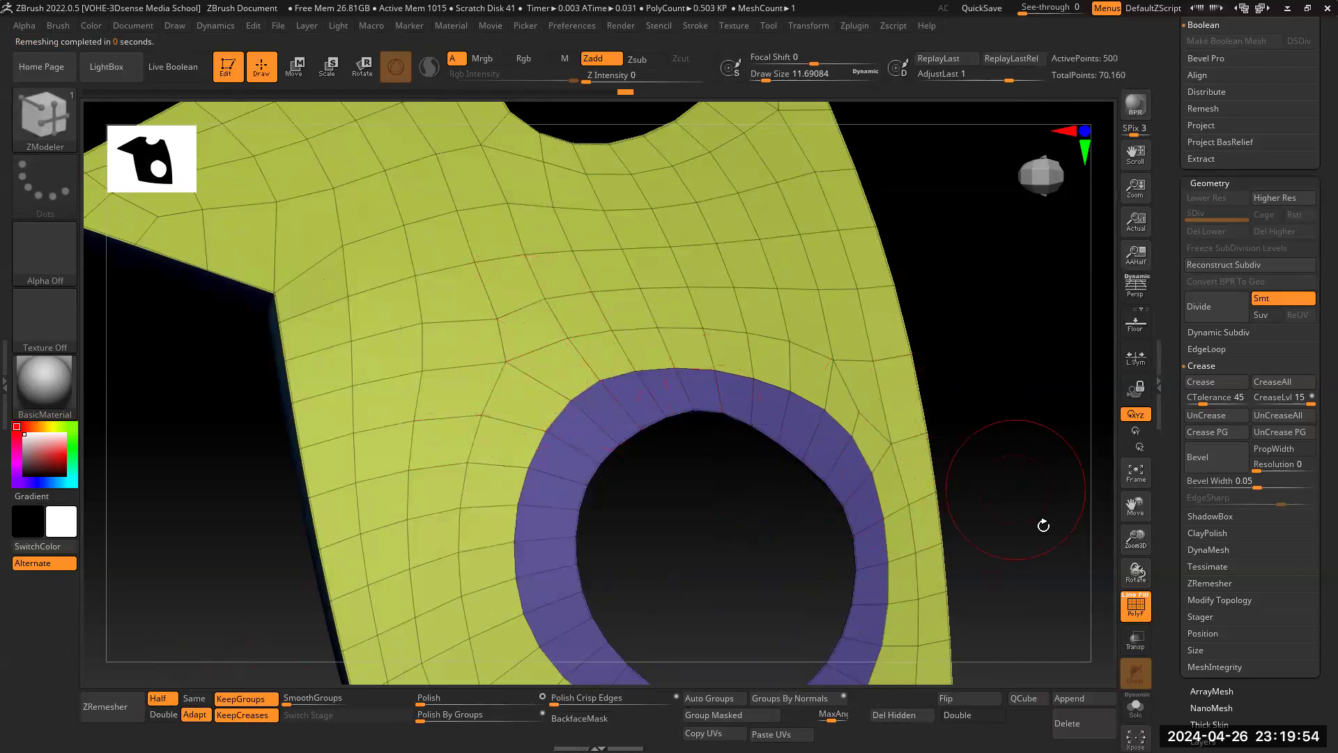
left_click_drag(1042, 526, 935, 421, "alt")
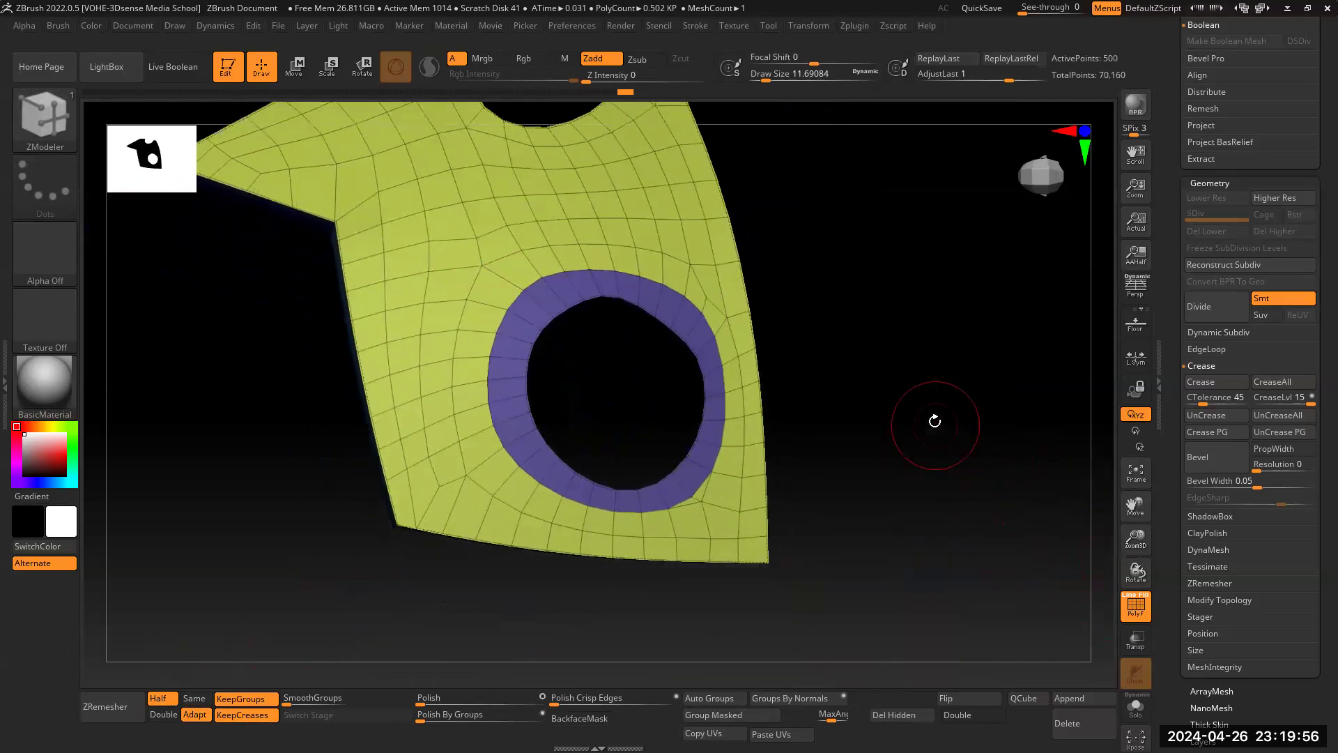
left_click(706, 296)
left_click(720, 267)
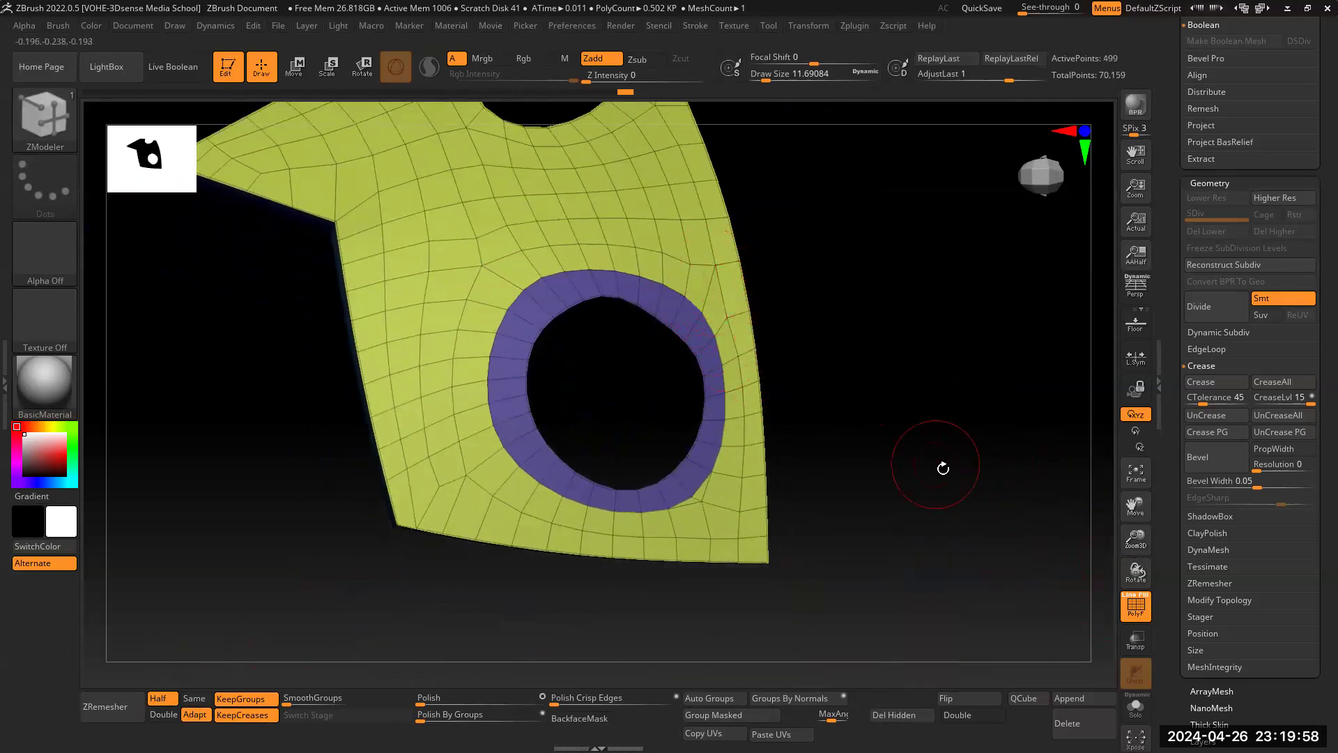
left_click(693, 494)
left_click(697, 497)
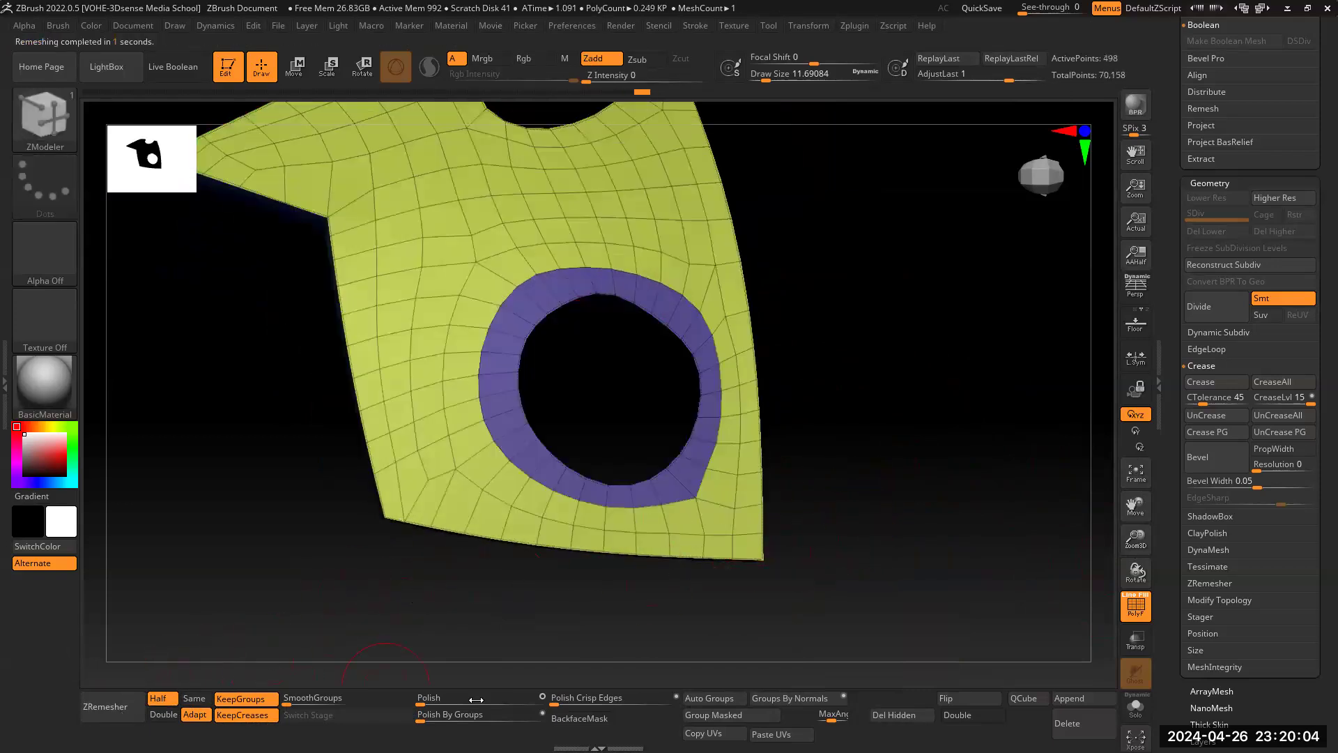
Step: Smooth the panel with Polish By Groups and ZRemesh it once more at Half density with Adapt
left_click(443, 720)
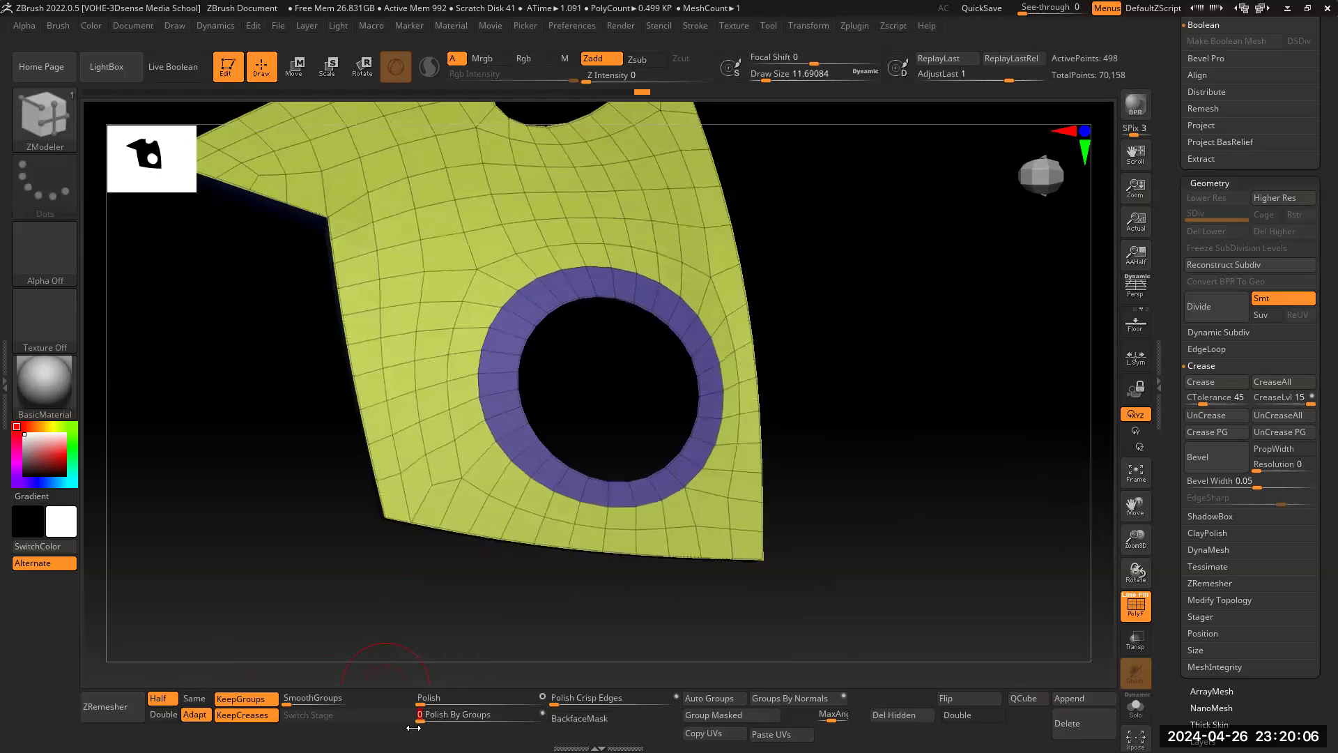
left_click(128, 711)
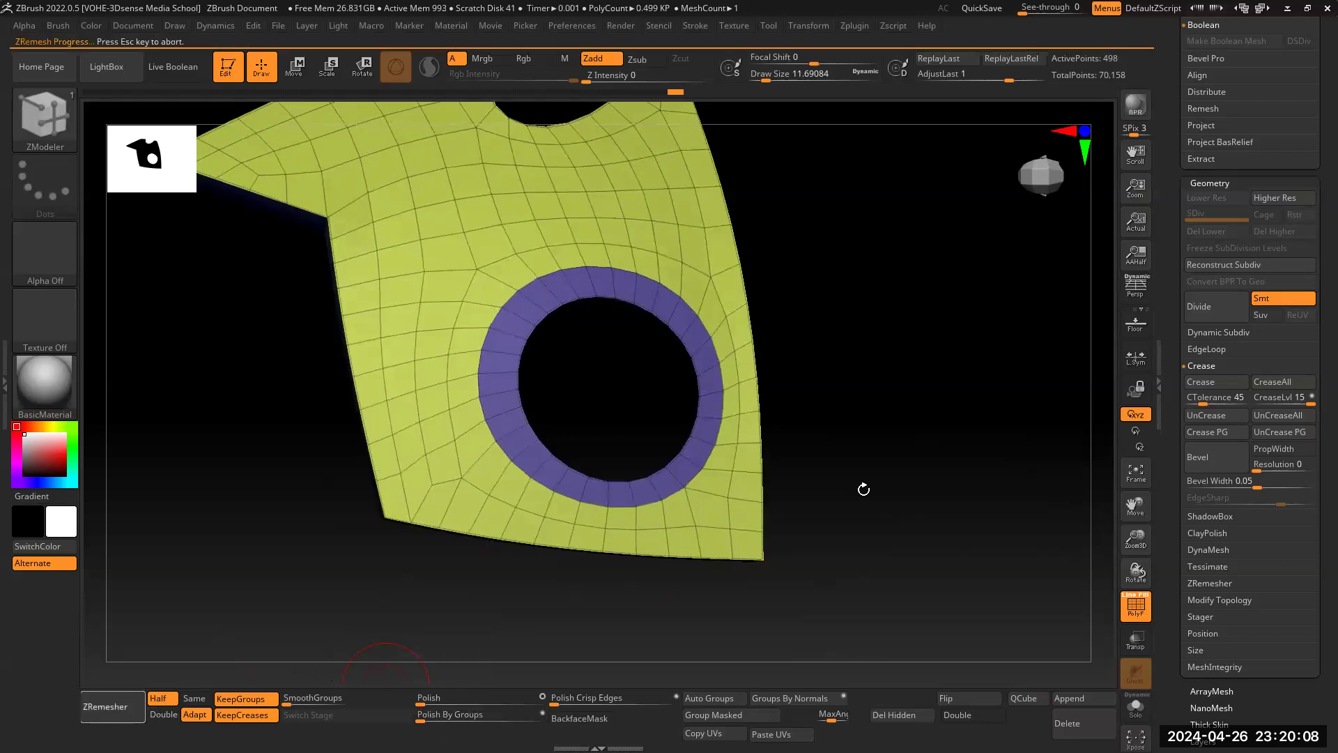
left_click_drag(1135, 543, 1129, 509)
left_click_drag(1131, 503, 1118, 516)
Step: Examine the remeshed panel's topology from all sides, including the hole's inner wall, the notch and the outer edges
left_click_drag(914, 504, 740, 280)
left_click_drag(837, 346, 786, 319)
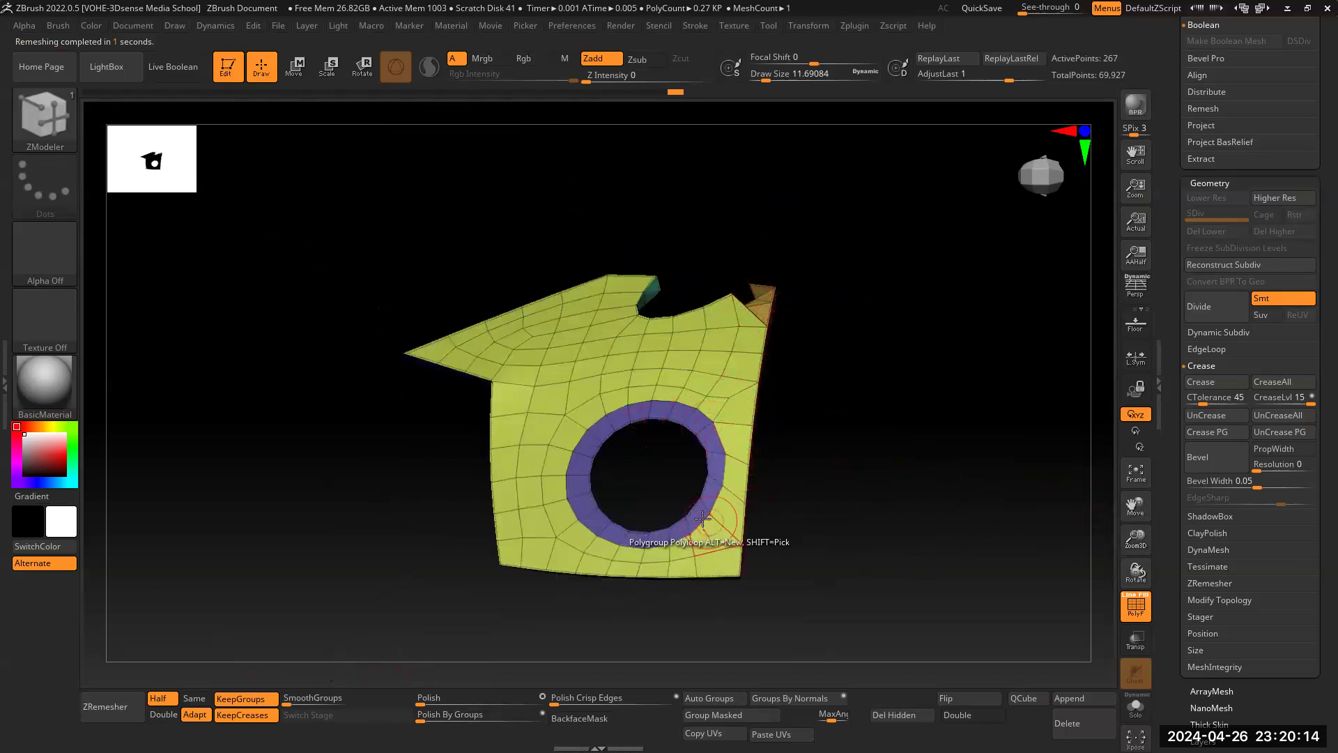
left_click_drag(863, 427, 601, 439)
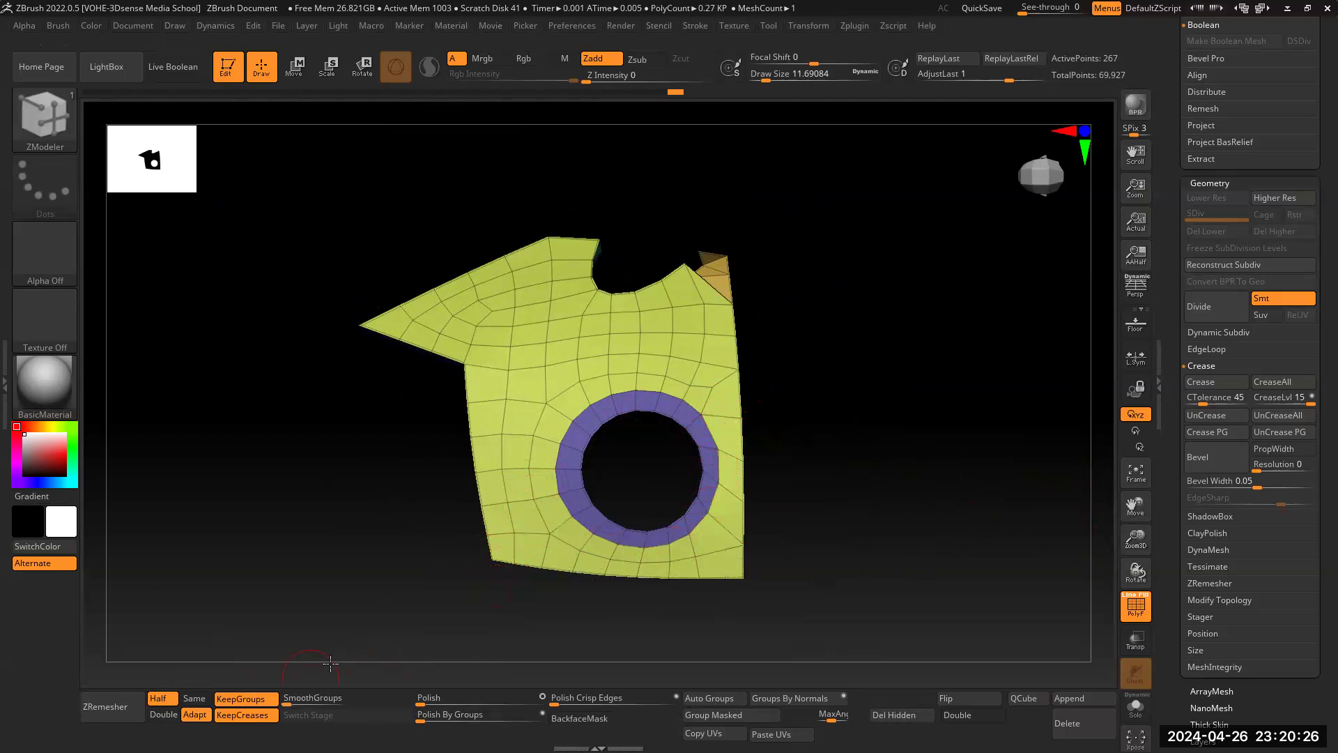
left_click_drag(1135, 540, 1135, 585)
left_click_drag(933, 432, 948, 536)
left_click_drag(1135, 540, 1185, 390)
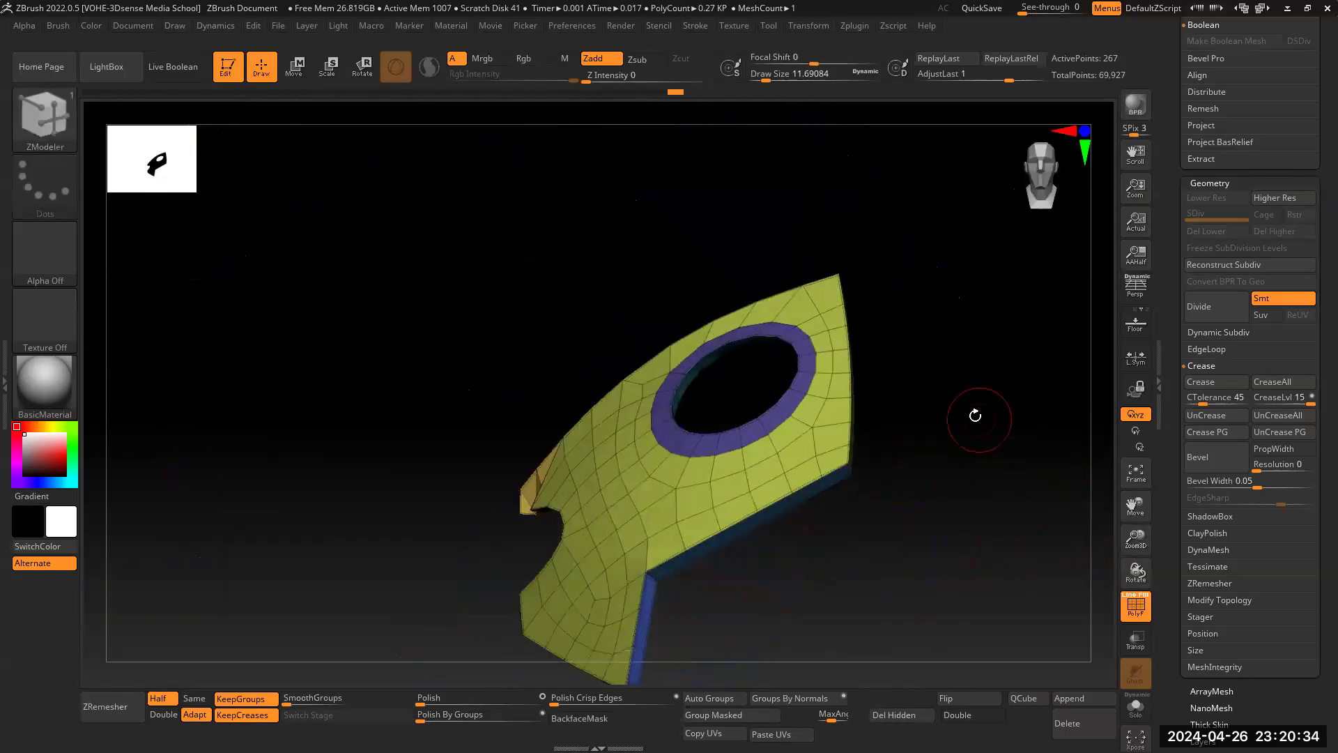
left_click_drag(974, 415, 1009, 473)
left_click_drag(1131, 542, 1146, 461)
left_click_drag(991, 439, 983, 493)
left_click_drag(976, 382, 1122, 614)
left_click_drag(1136, 506, 1111, 540)
left_click_drag(1032, 497, 986, 418)
mouse_move(690, 475)
left_mouse_down()
mouse_move(679, 491)
mouse_move(666, 457)
mouse_move(714, 394)
mouse_move(693, 463)
left_mouse_up()
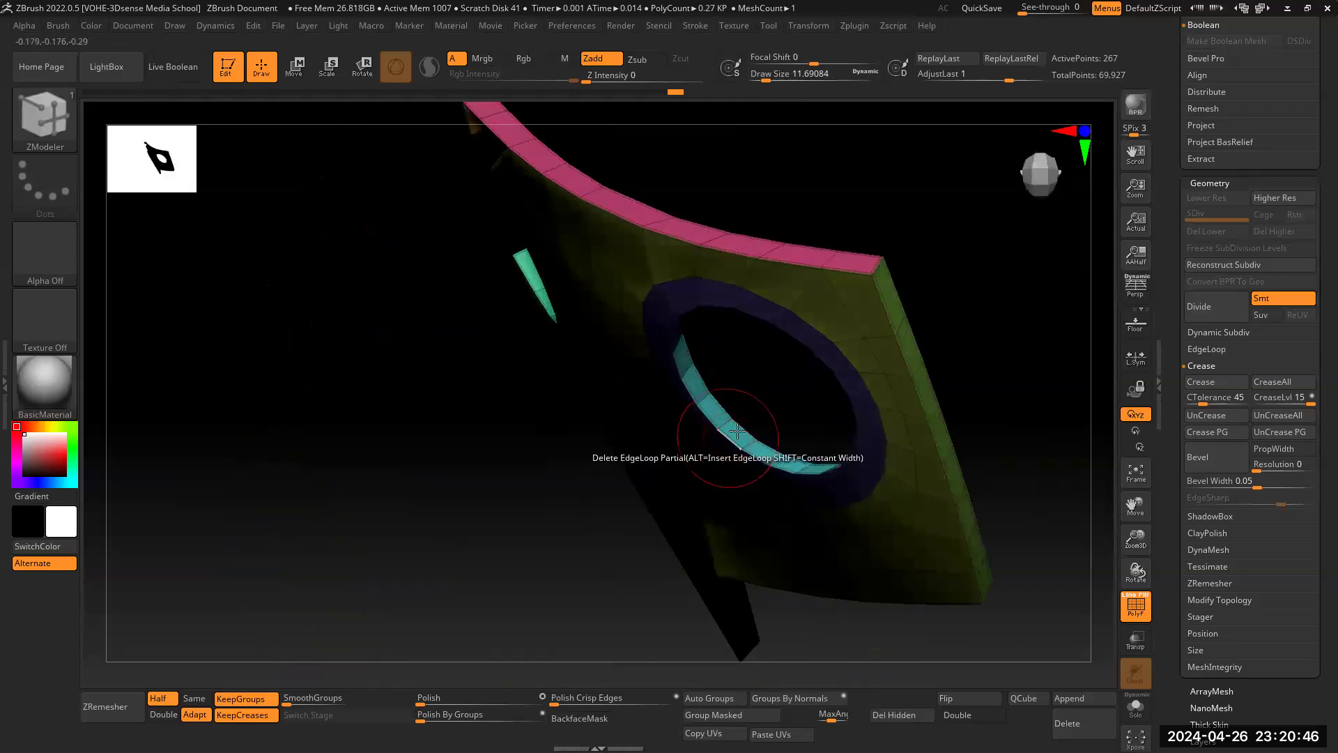
left_click_drag(776, 383, 1009, 492)
left_click_drag(1131, 546, 1132, 495)
left_click_drag(1137, 507, 1141, 349)
left_click_drag(1025, 432, 1003, 415)
left_click_drag(1138, 545, 1135, 525)
left_click_drag(1135, 507, 1136, 592)
left_click_drag(980, 522, 1017, 533)
Step: Show the gundam head 6 subtool and check how the side panel fits against its surface
left_click_drag(1155, 378, 1166, 278)
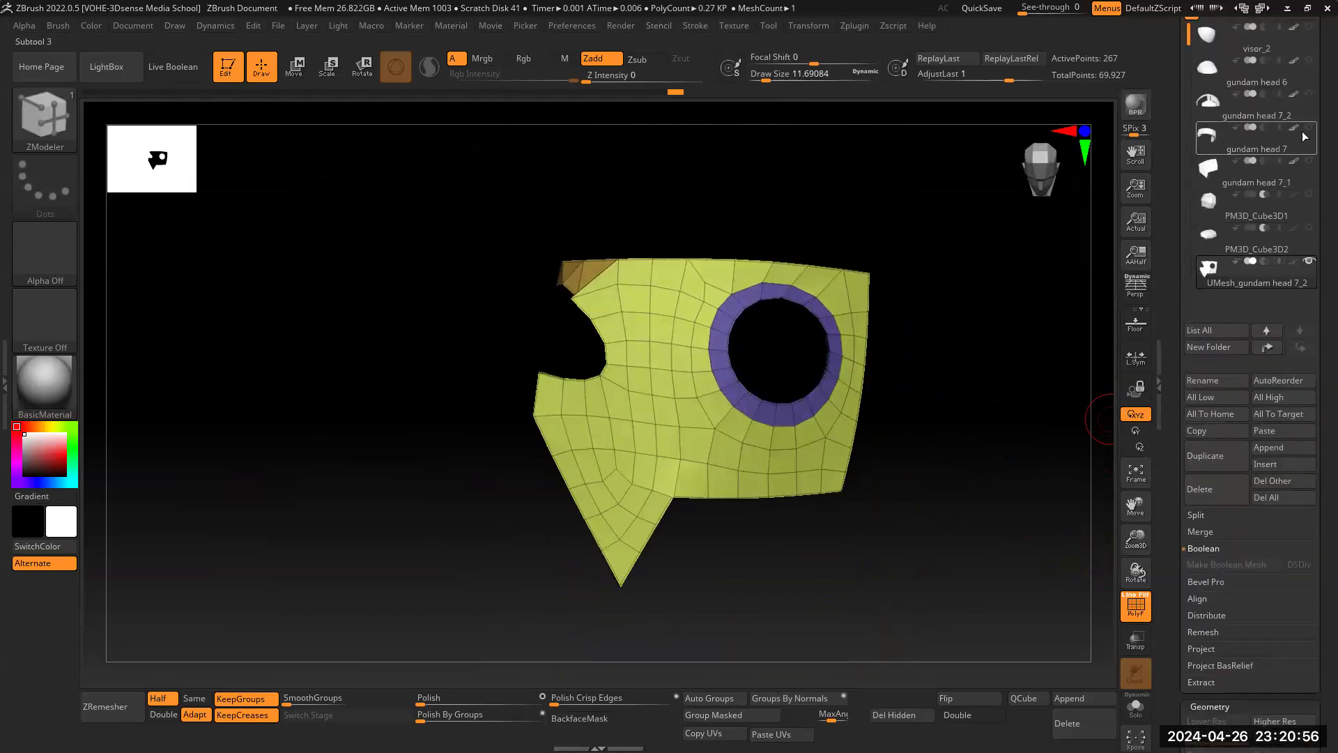
left_click(1311, 62)
left_click_drag(1136, 533, 1025, 422)
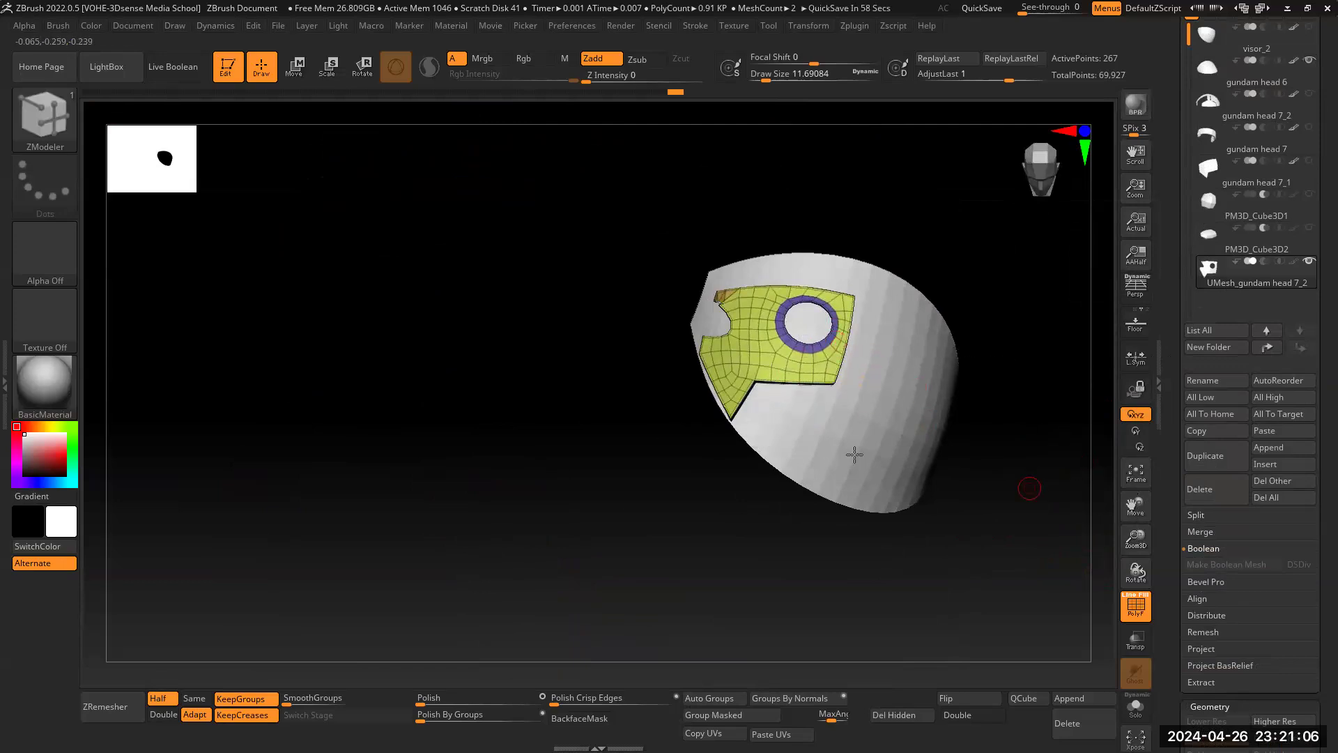
left_click_drag(1003, 488, 1002, 565)
left_click_drag(1135, 539, 1134, 548)
left_click_drag(1136, 513, 1096, 527)
left_click_drag(1000, 246, 992, 304)
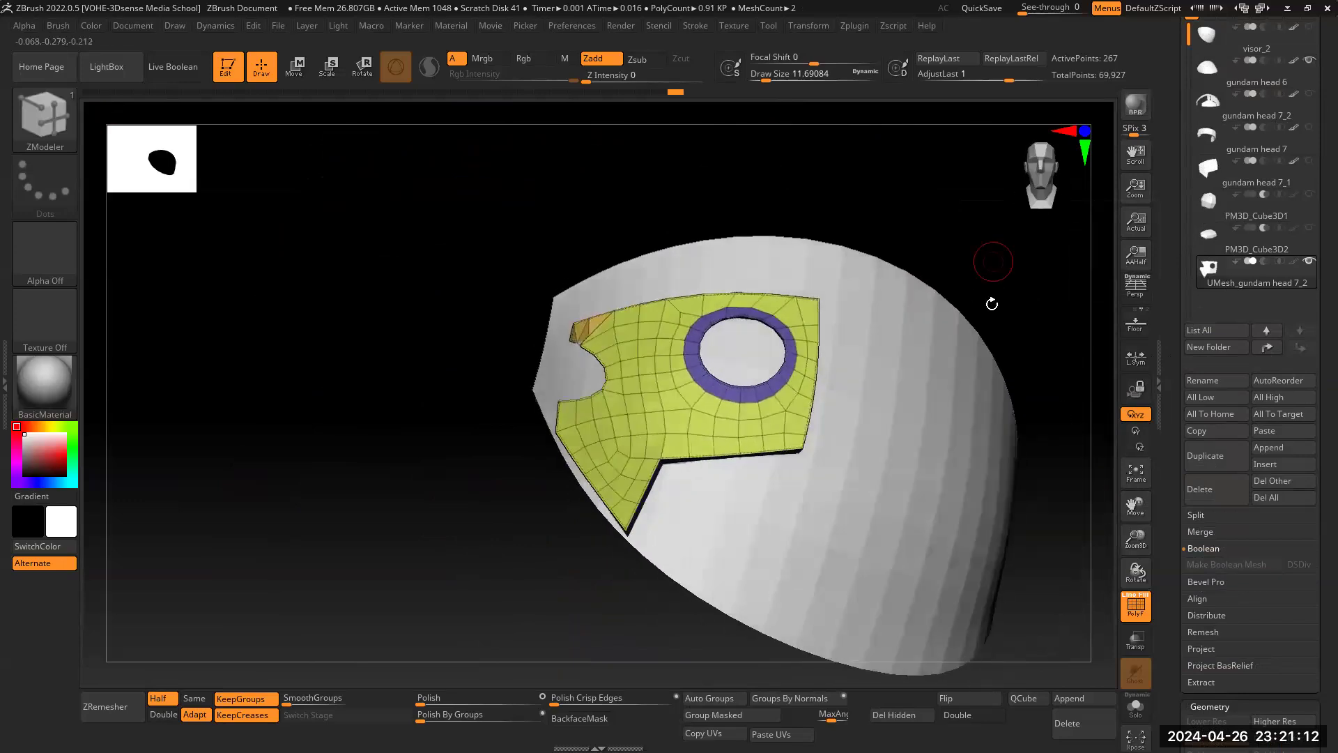
Step: Isolate the side panel with Solo and bring up its Geometry settings
left_click(1136, 708)
left_click_drag(959, 558, 851, 499)
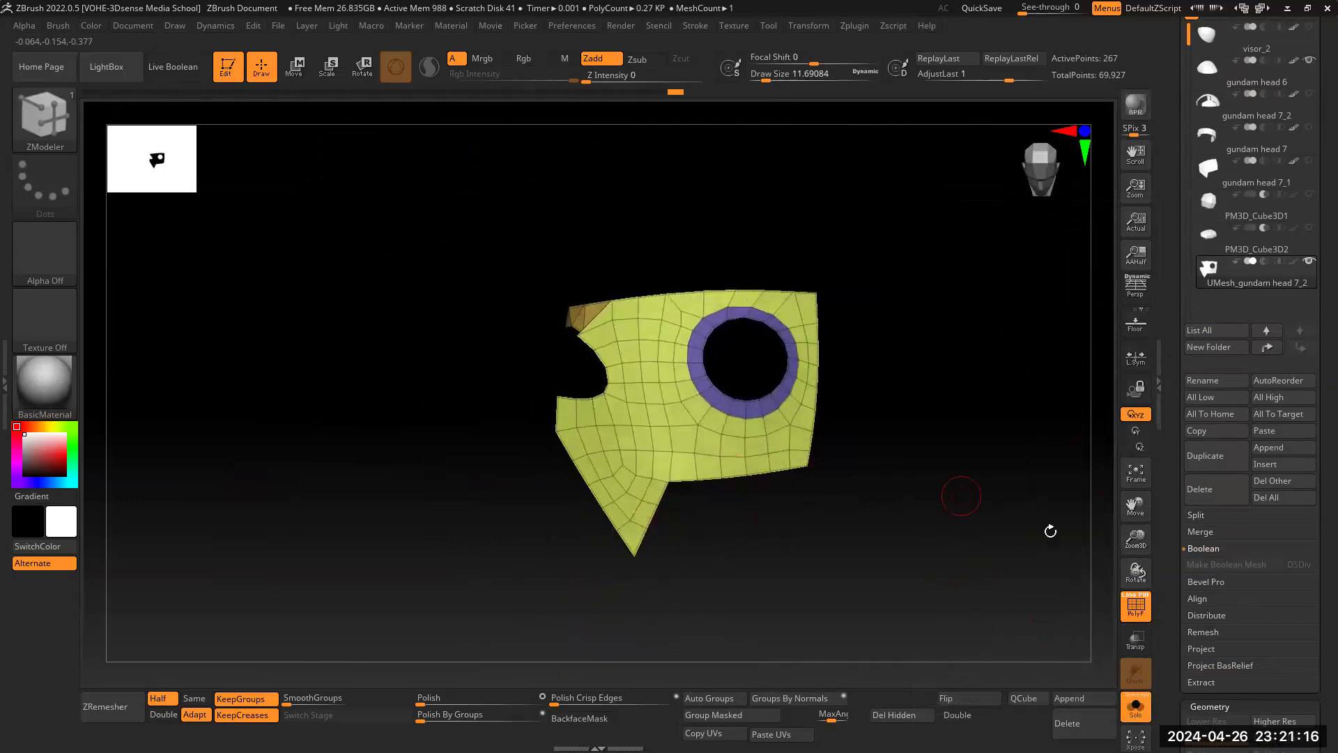
scroll(1208, 481, "down", 5)
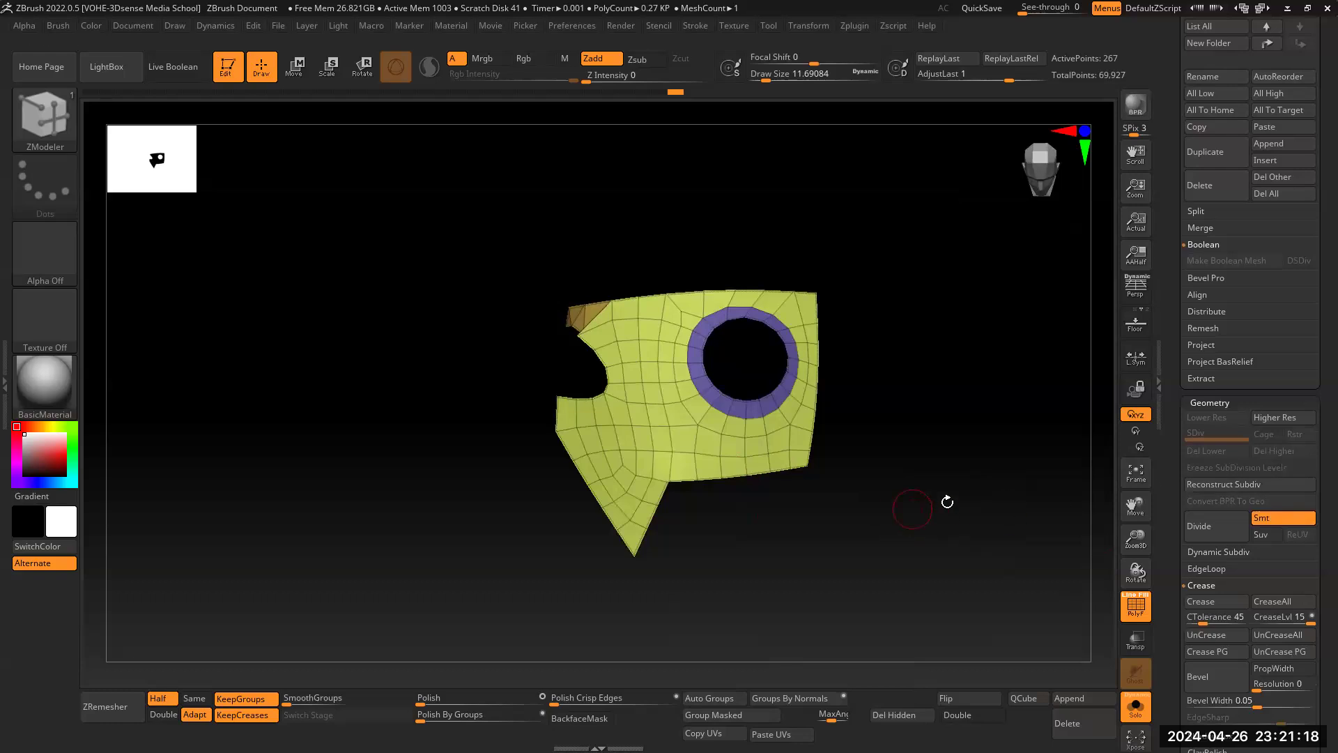
left_click_drag(1133, 553, 1133, 578)
left_click_drag(1135, 507, 1198, 467)
left_click(721, 475)
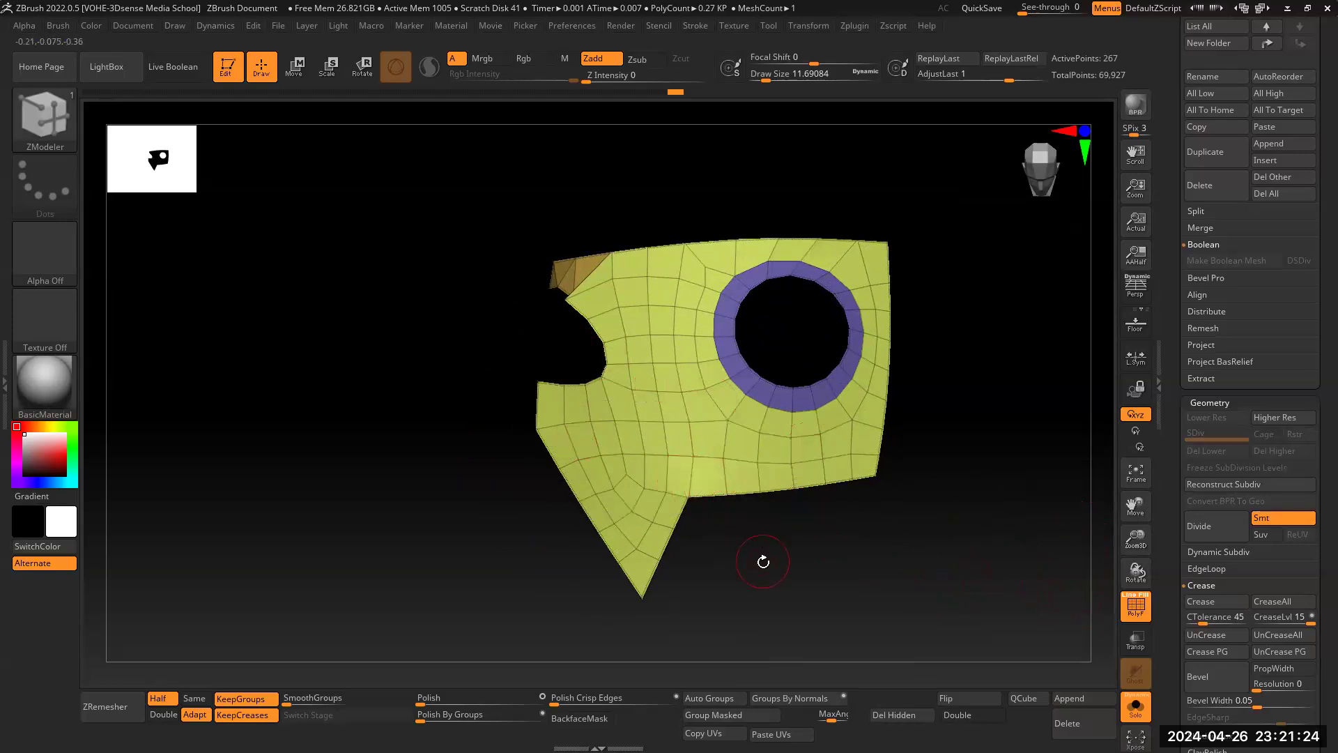
Step: Insert a single edge loop with ZModeler through the side panel beside the lower inner corner
key("b")
key("z")
key("m")
key("space")
left_click(662, 314)
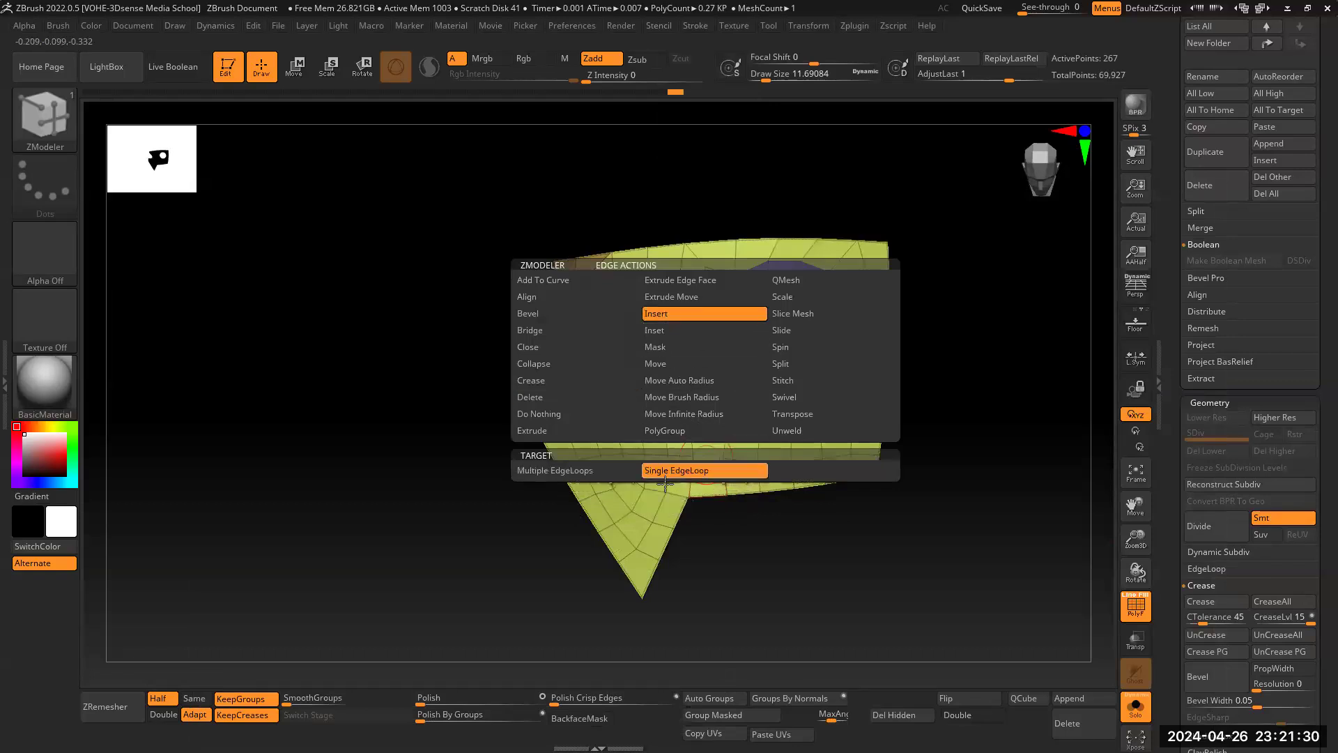
left_click(709, 461)
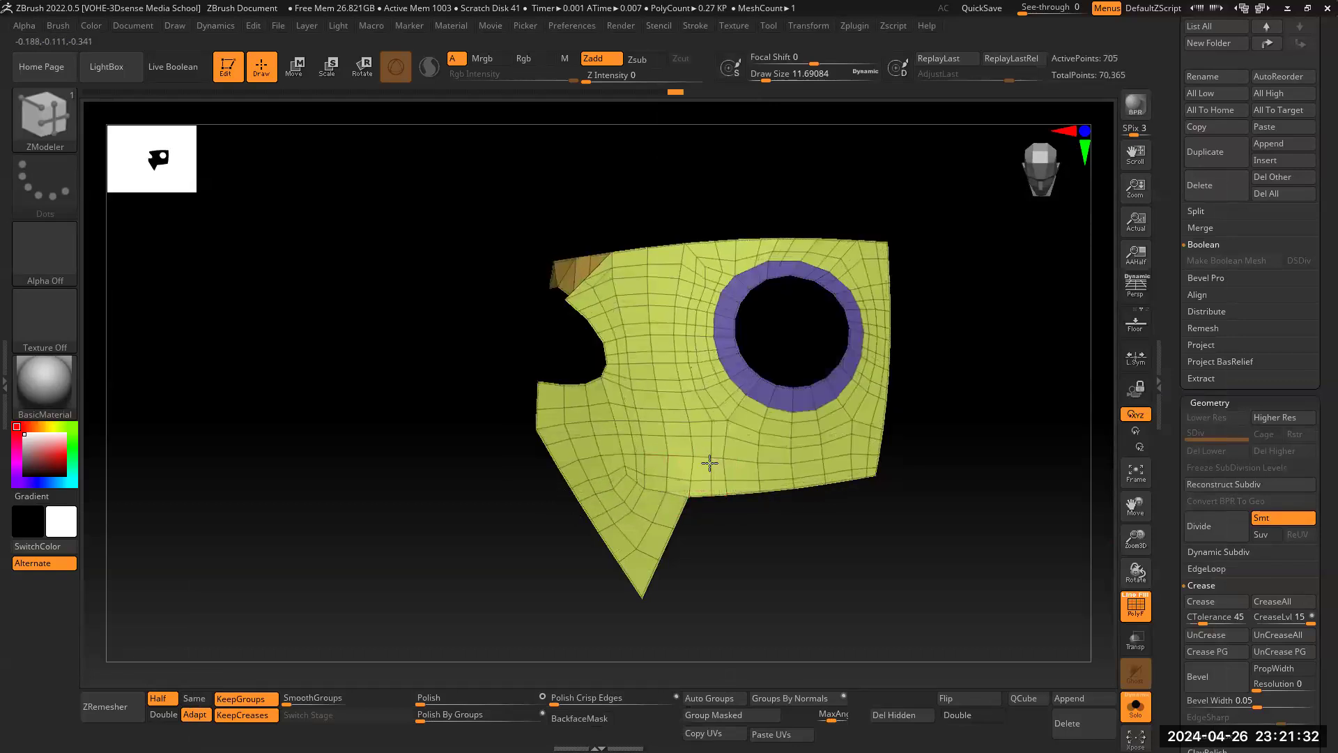
left_click(660, 280)
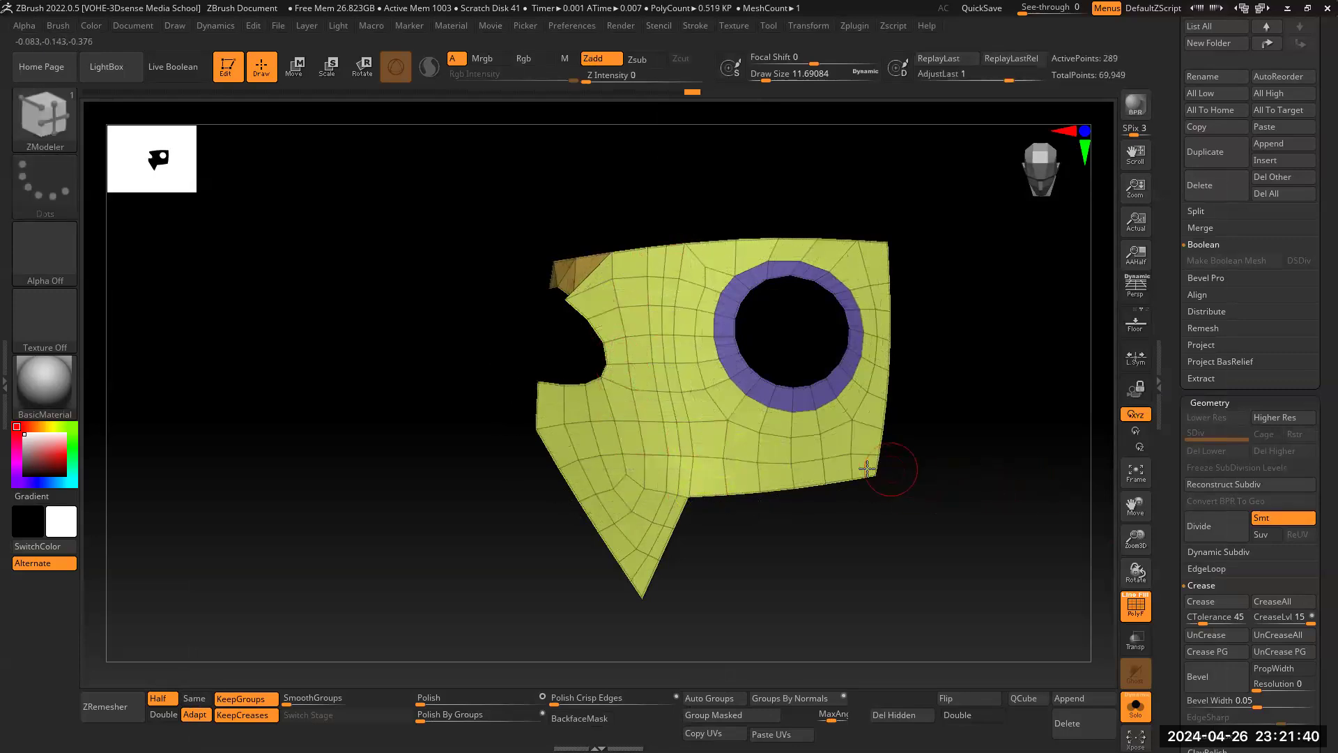
Step: Try hiding the polygroup on the panel's inner side, and show the whole panel again
mouse_move(962, 472)
left_mouse_down()
mouse_move(821, 417)
mouse_move(857, 417)
left_mouse_up()
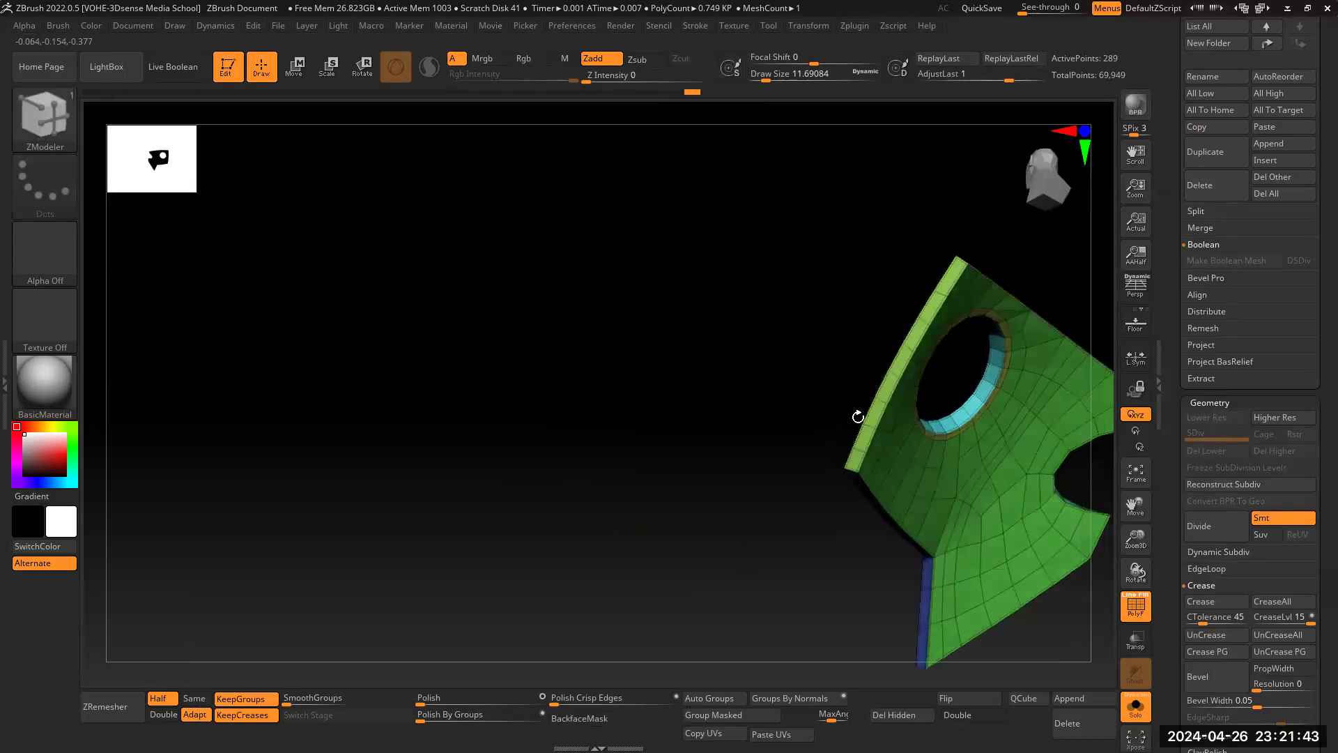
left_click(899, 476, "ctrl+shift")
mouse_move(759, 391)
left_mouse_down()
mouse_move(815, 449)
mouse_move(794, 427)
mouse_move(901, 488)
left_mouse_up()
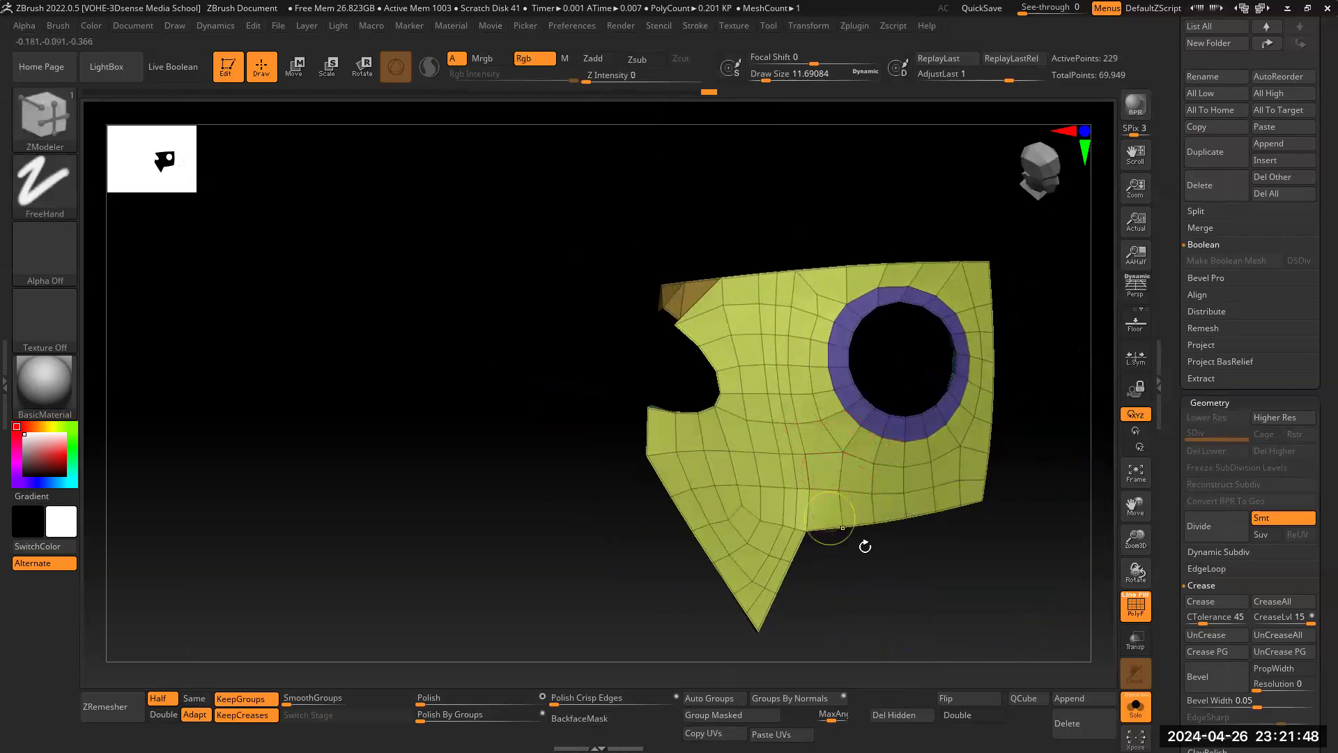
mouse_move(911, 567)
left_mouse_down()
mouse_move(830, 502)
mouse_move(813, 550)
mouse_move(896, 588)
mouse_move(881, 474)
left_mouse_up()
left_click(881, 475, "ctrl+shift")
left_click(562, 535, "ctrl+shift")
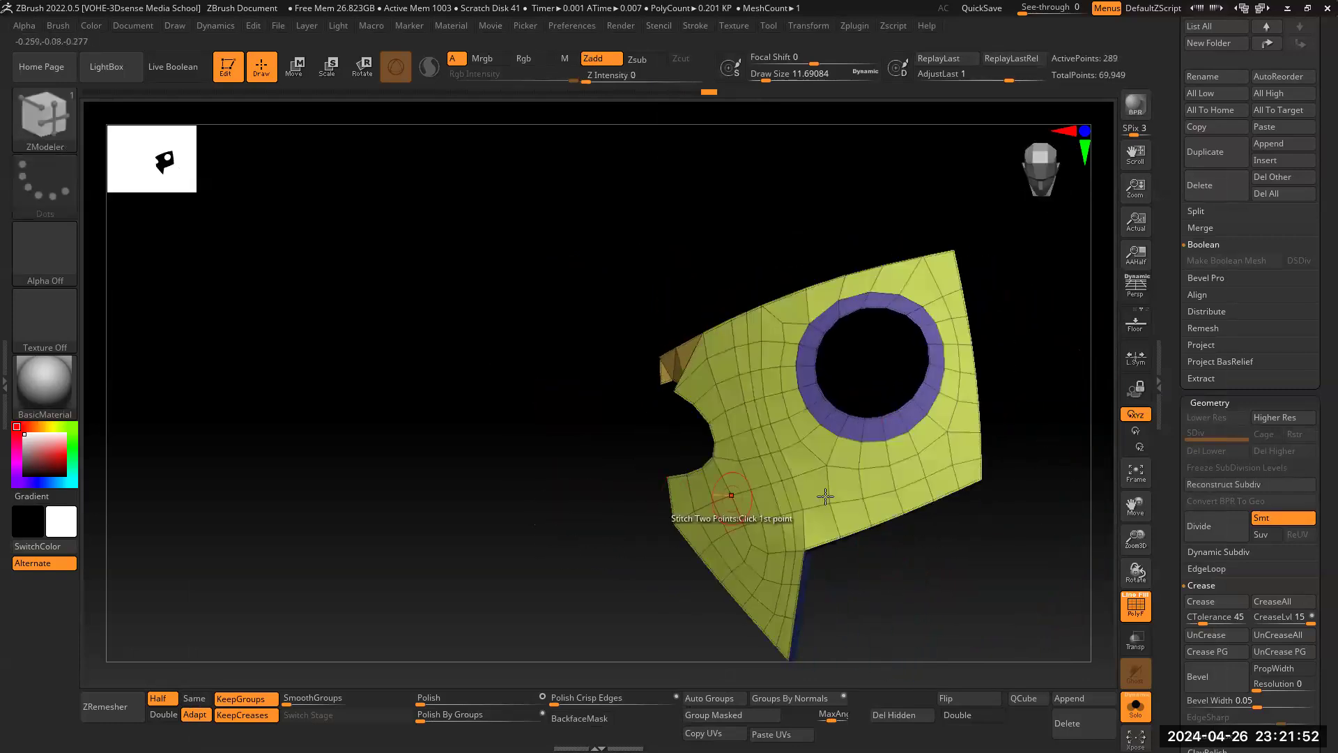
Step: Merge the ring around the hole into the outer face's polygroup and delete everything except that face
key("b")
key("z")
key("m")
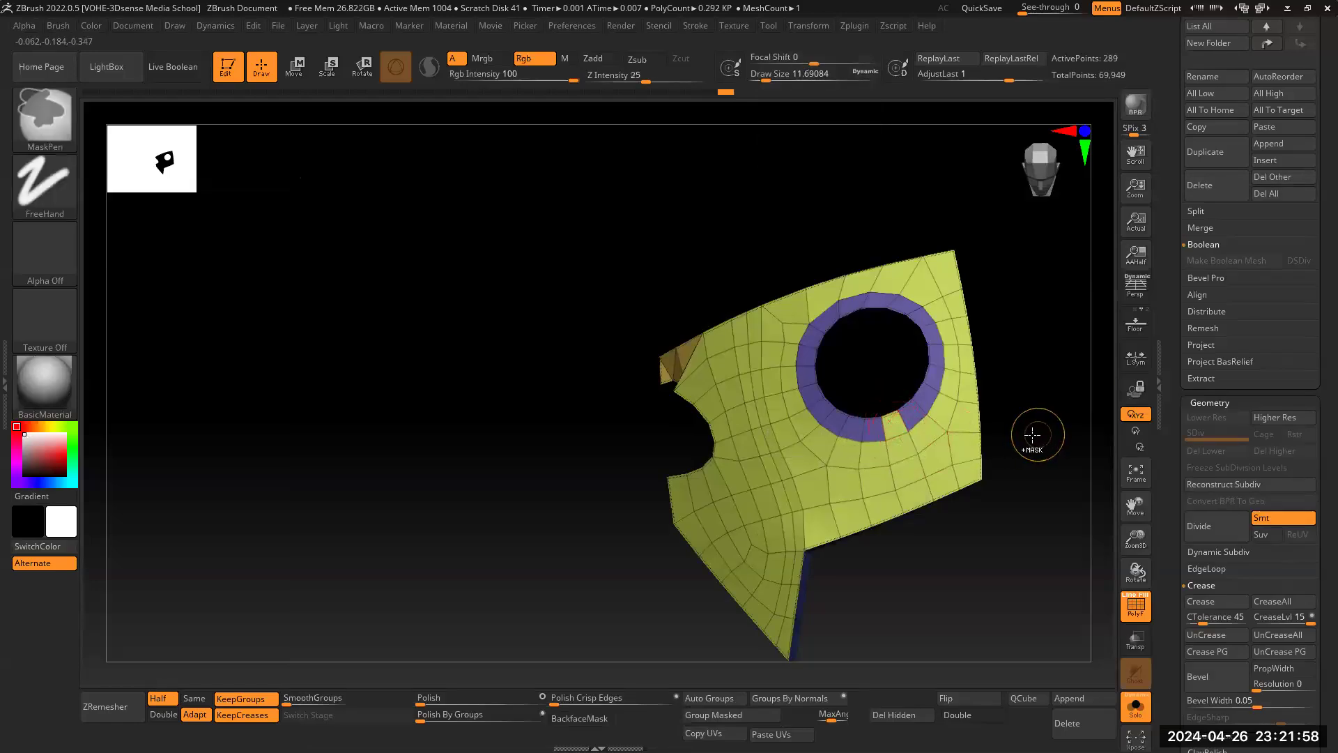
left_click(890, 427)
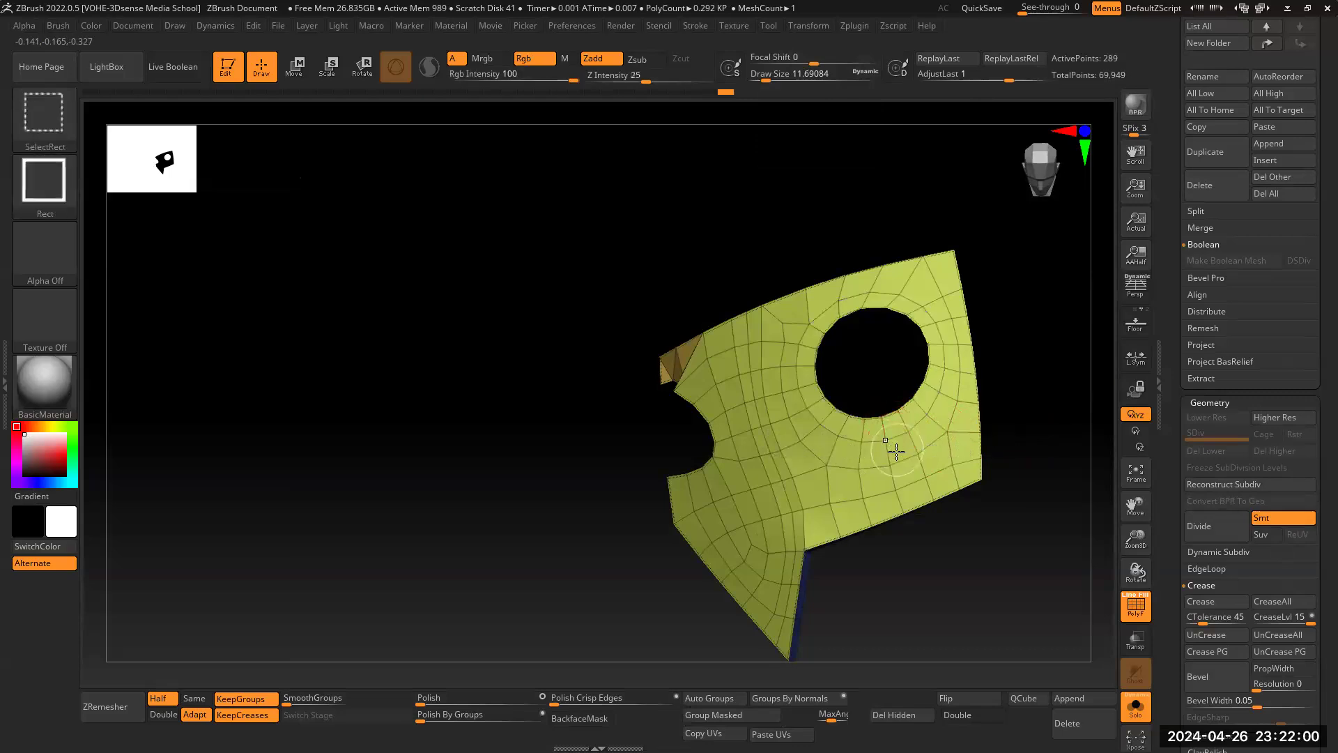
left_click_drag(866, 531, 883, 598)
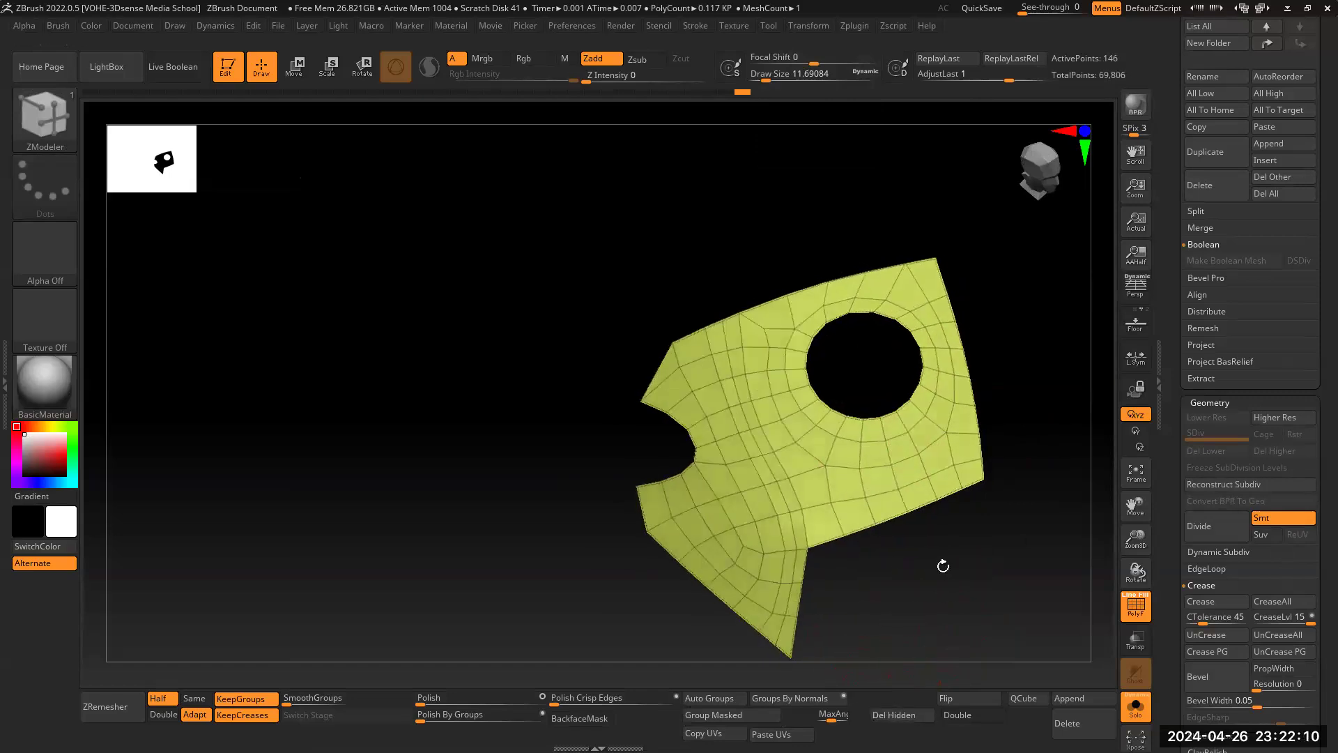
Step: Insert another single edge loop on the remaining face beside the lower inner corner
left_click(814, 507)
key("ctrl+z")
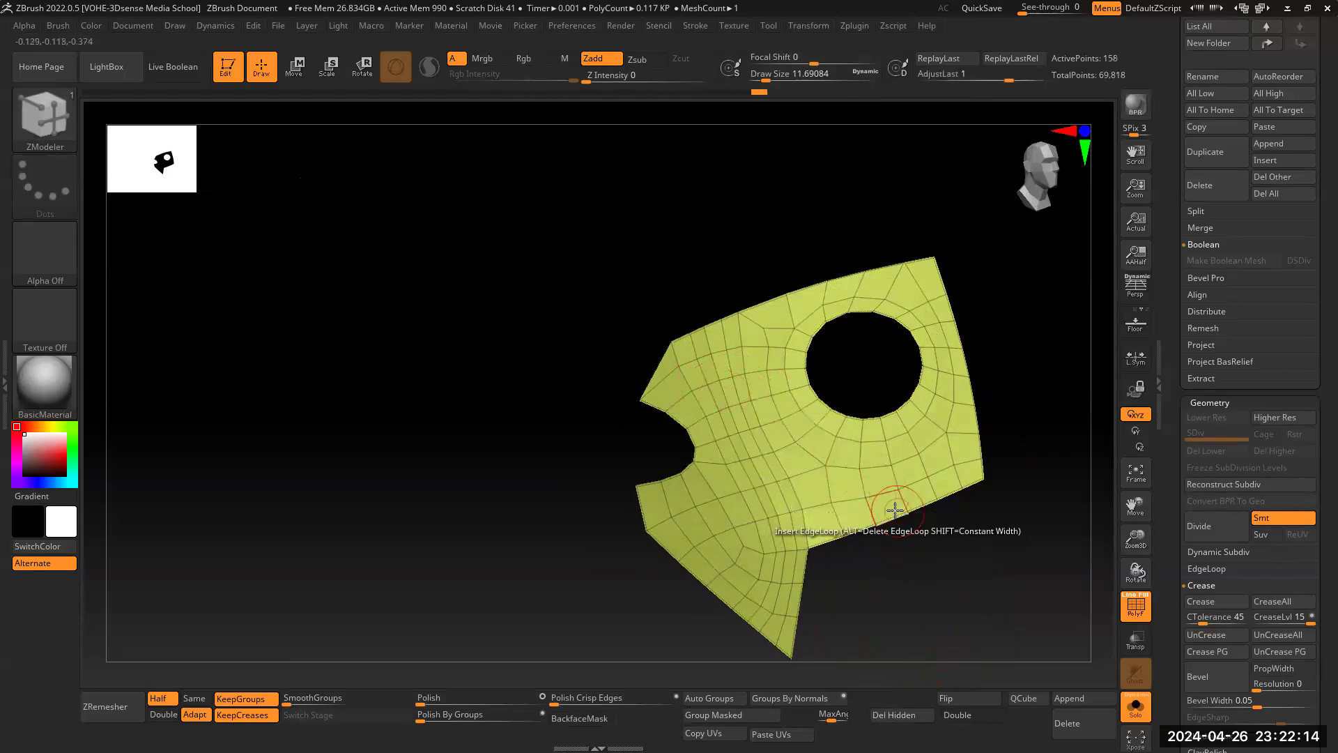
Step: Thicken the face by extruding All Polygons with ZModeler and flip the resulting shell's normals
key("space")
left_click(687, 279)
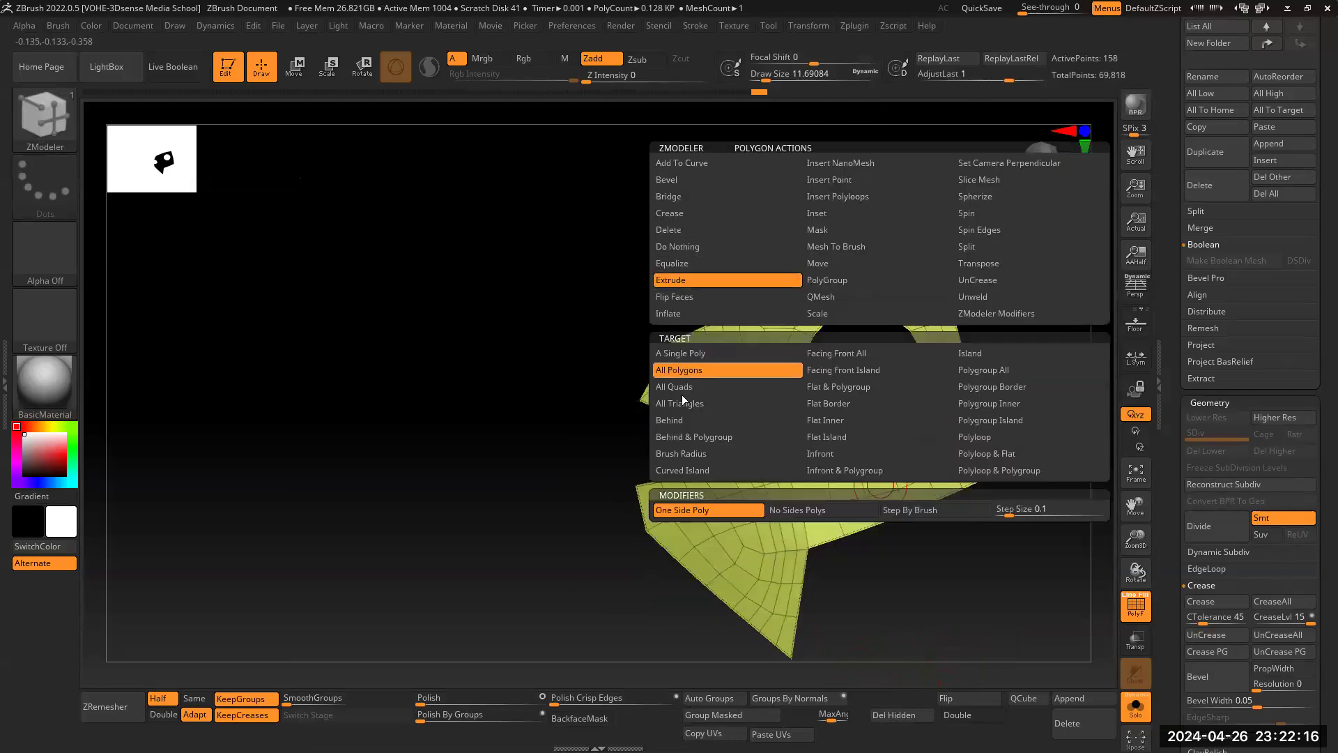
left_click(718, 370)
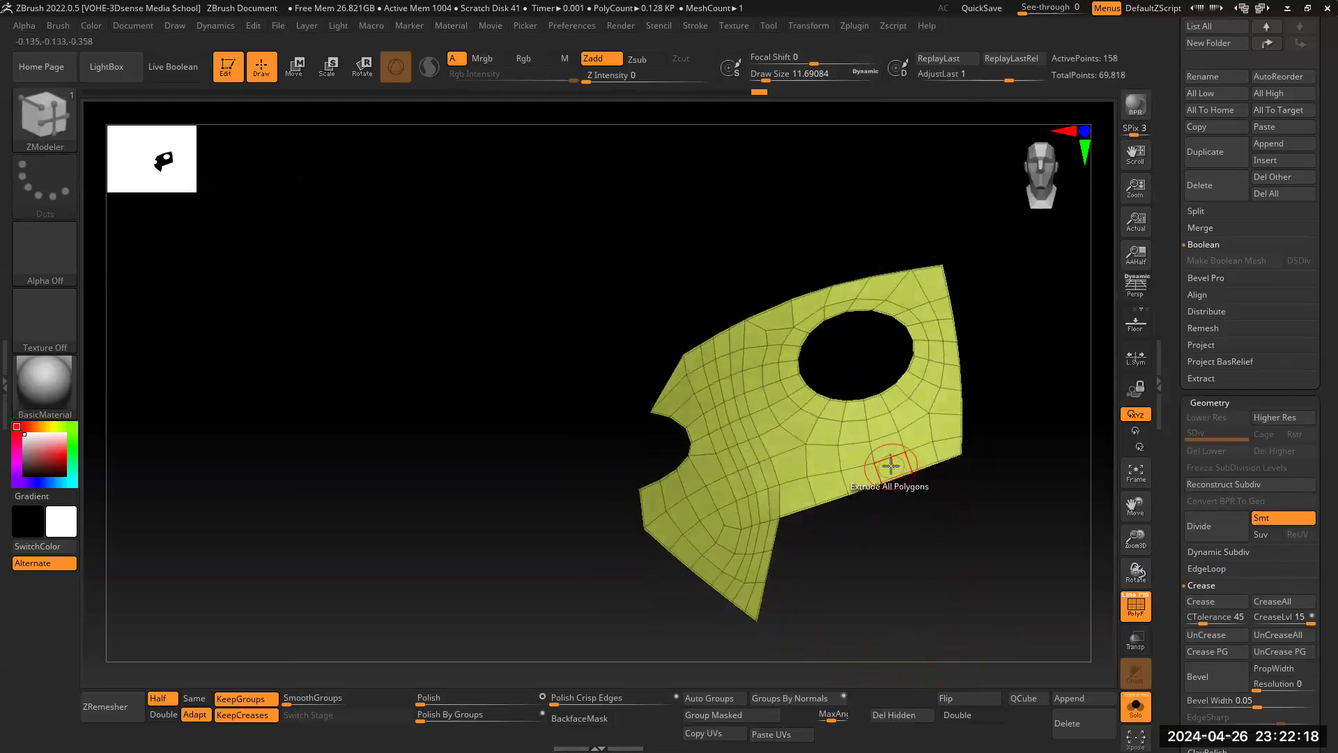
left_click_drag(891, 465, 906, 518)
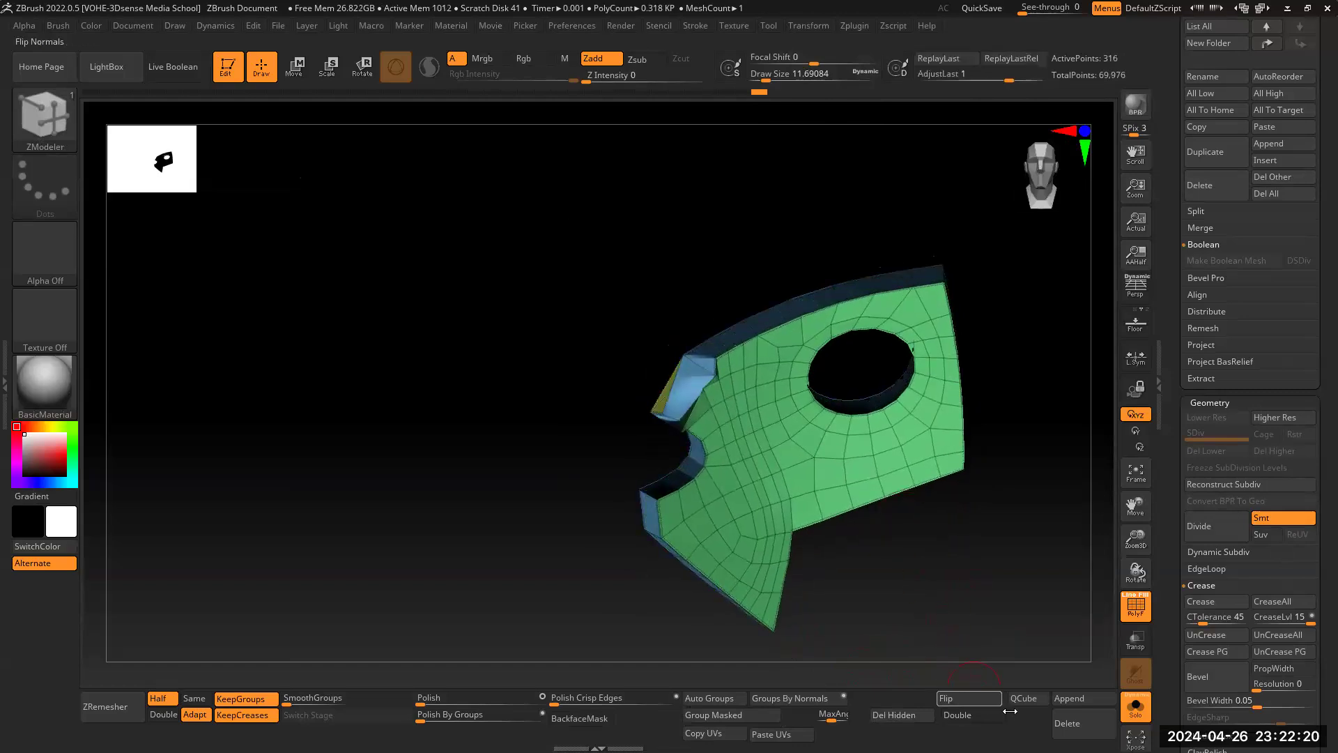
left_click(953, 698)
mouse_move(1022, 603)
left_mouse_down()
mouse_move(916, 406)
mouse_move(936, 368)
mouse_move(997, 558)
mouse_move(1040, 617)
left_mouse_up()
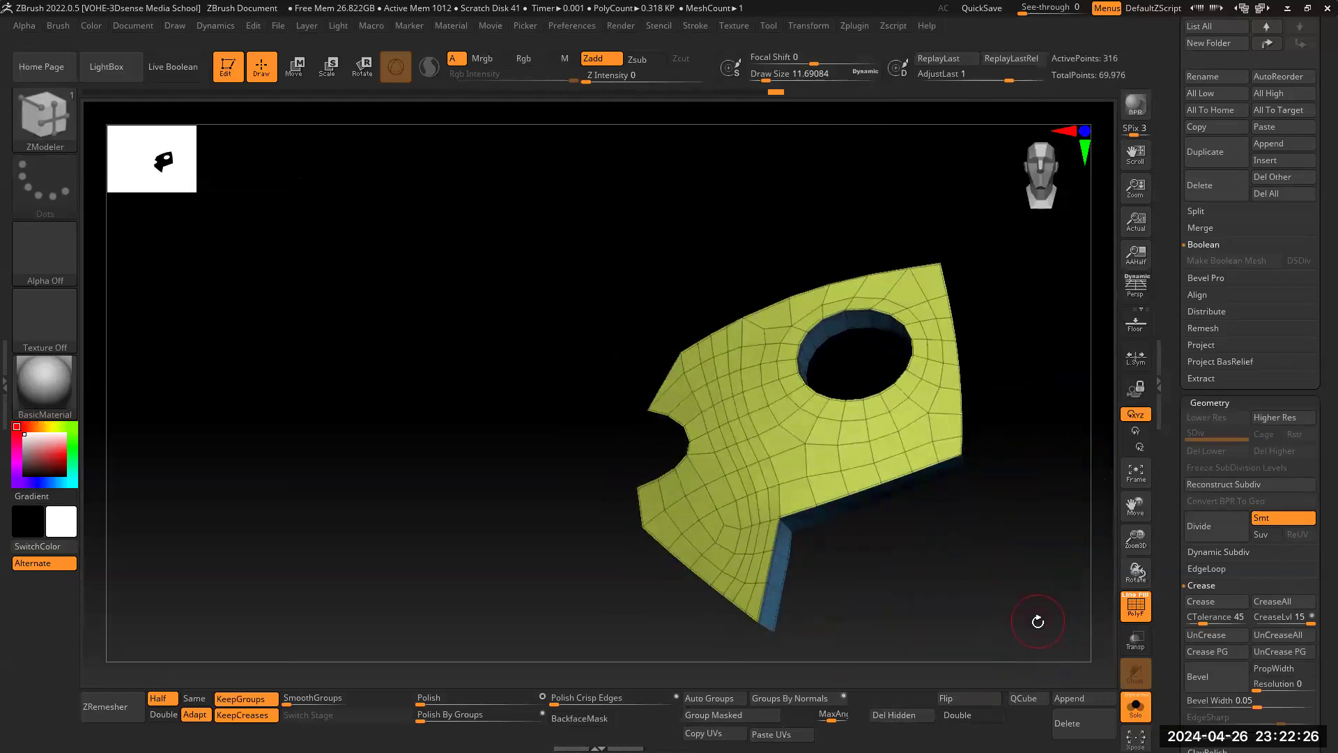
left_click_drag(1148, 541, 1014, 543)
left_click_drag(1136, 504, 1151, 455)
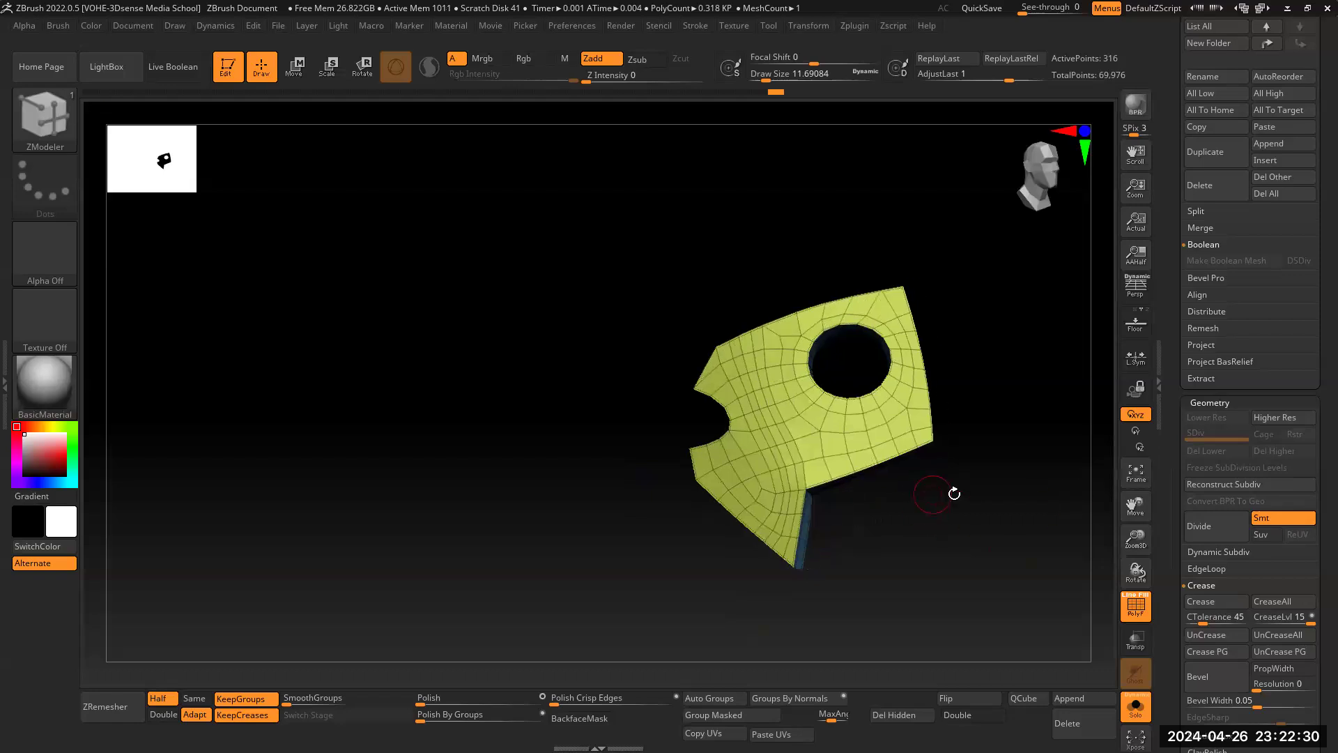
Step: Try slicing the panel diagonally from the notch to the lower inner corner with SliceCurve
key("ctrl+shift")
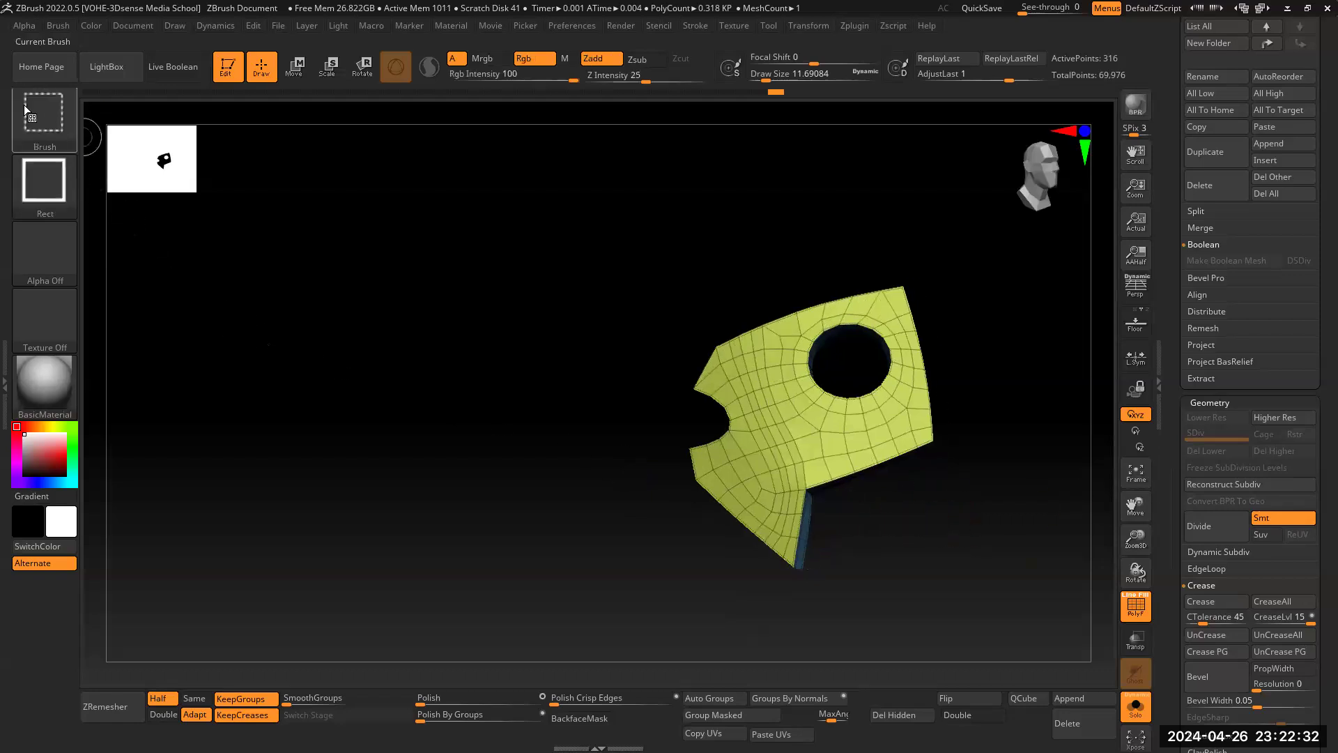
left_click(25, 106)
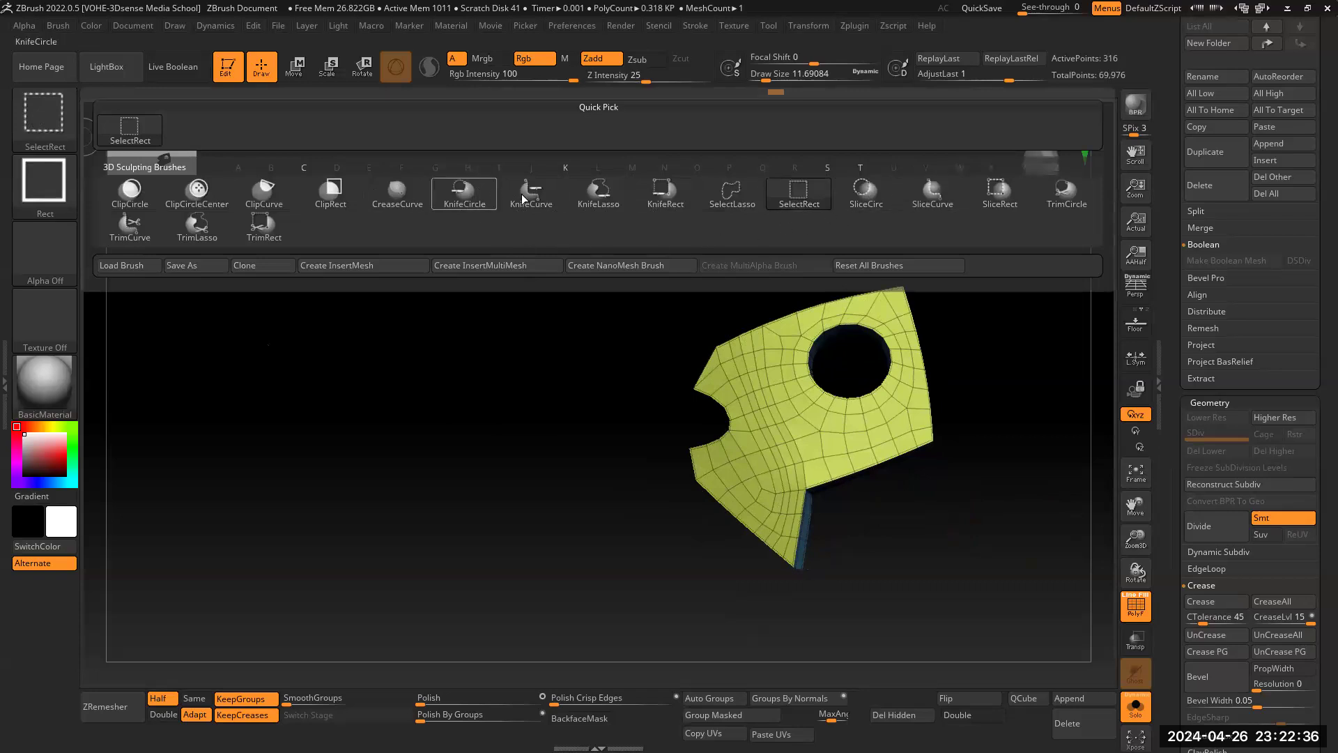
left_click(938, 202)
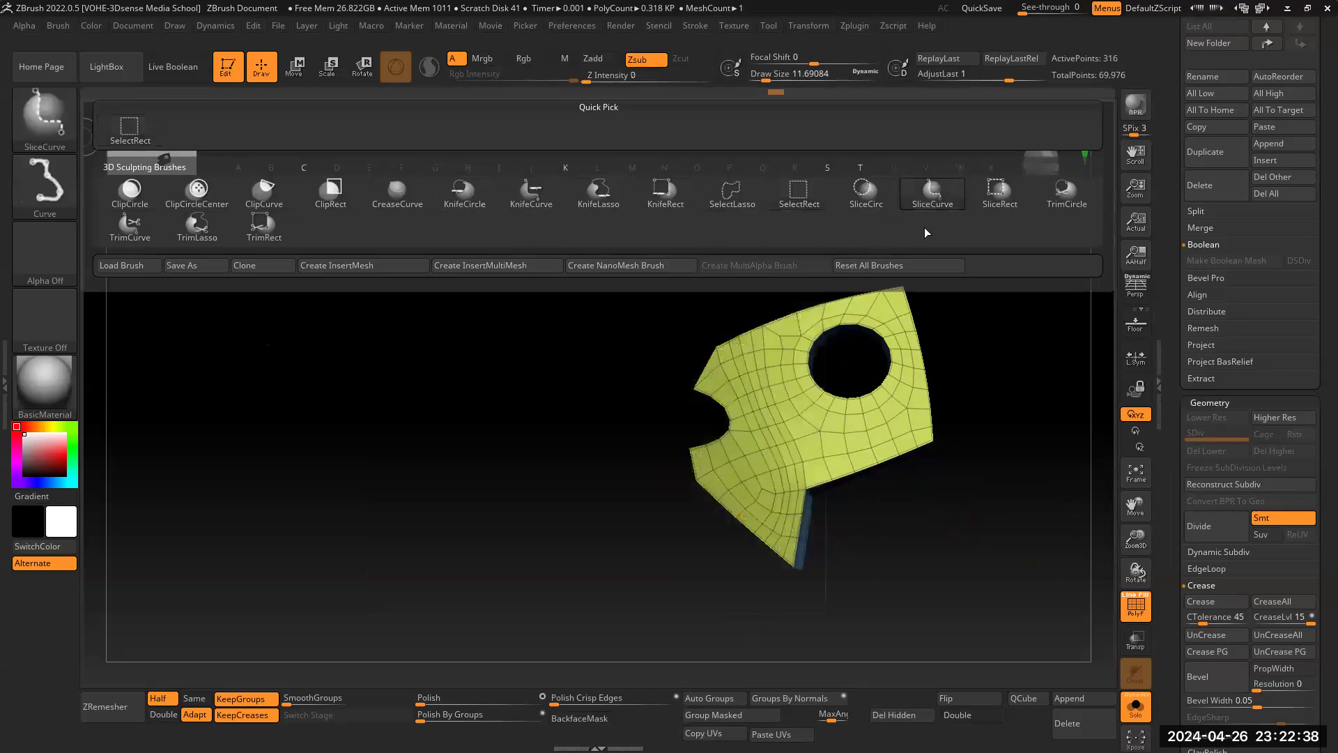
left_click_drag(673, 417, 959, 601, "ctrl+shift")
left_click_drag(1143, 543, 999, 485)
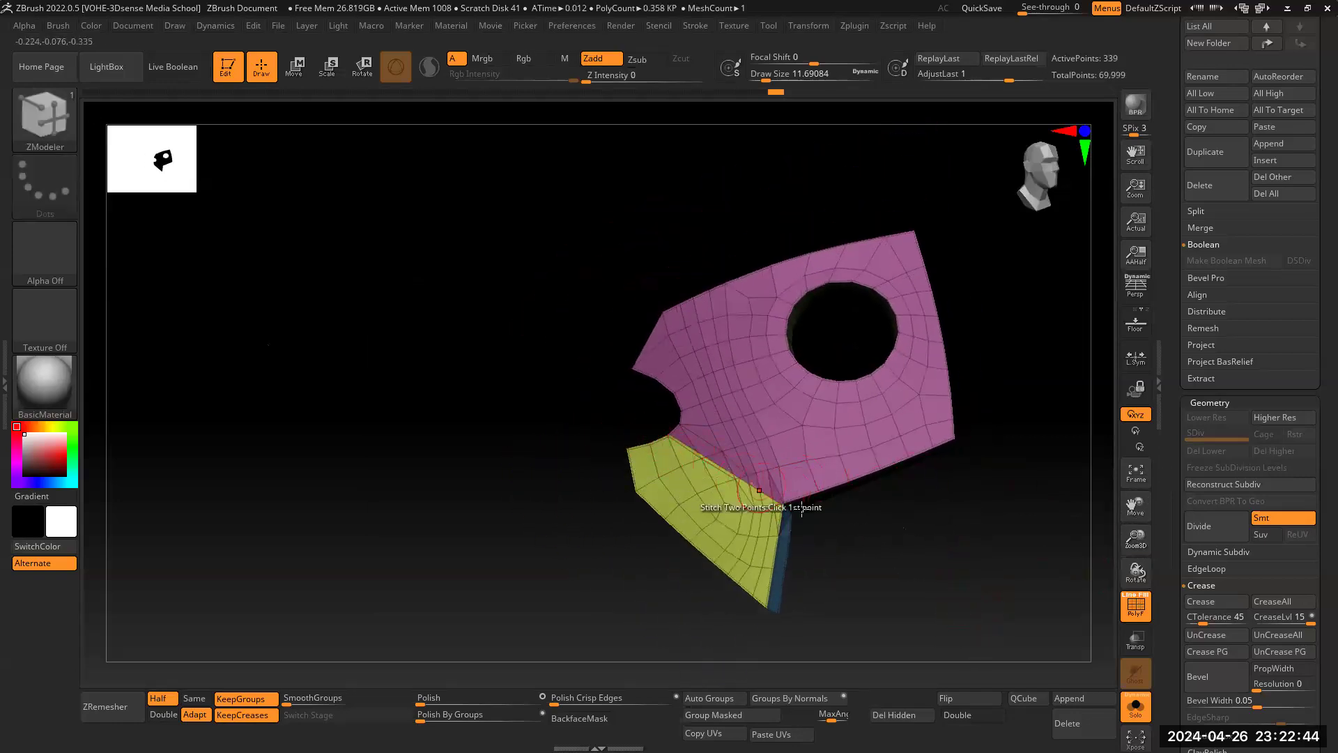
Step: Try a second slice across the corner below the hole, and undo both slices
left_click_drag(861, 537, 979, 306)
left_click_drag(1059, 481, 976, 488)
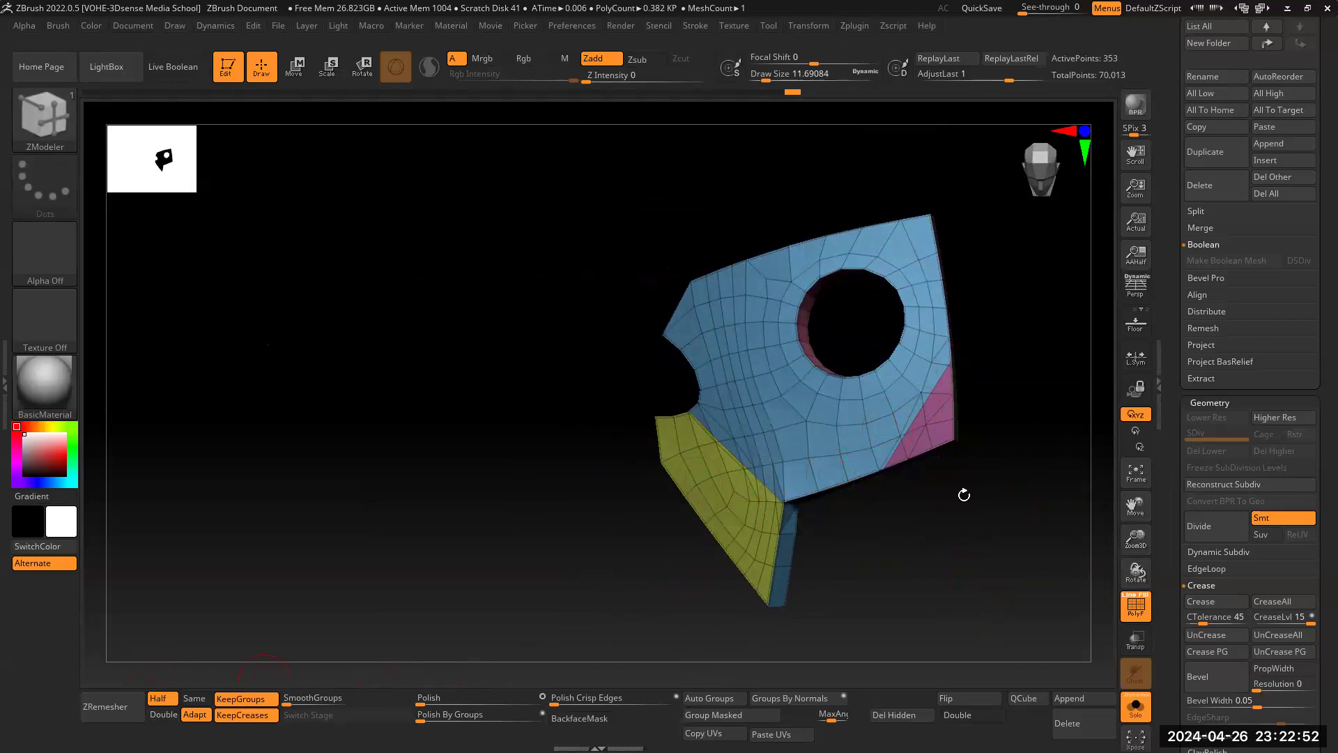
mouse_move(1014, 556)
left_mouse_down()
mouse_move(871, 550)
mouse_move(747, 525)
mouse_move(957, 545)
mouse_move(1023, 531)
left_mouse_up()
left_click_drag(1142, 555, 1081, 552)
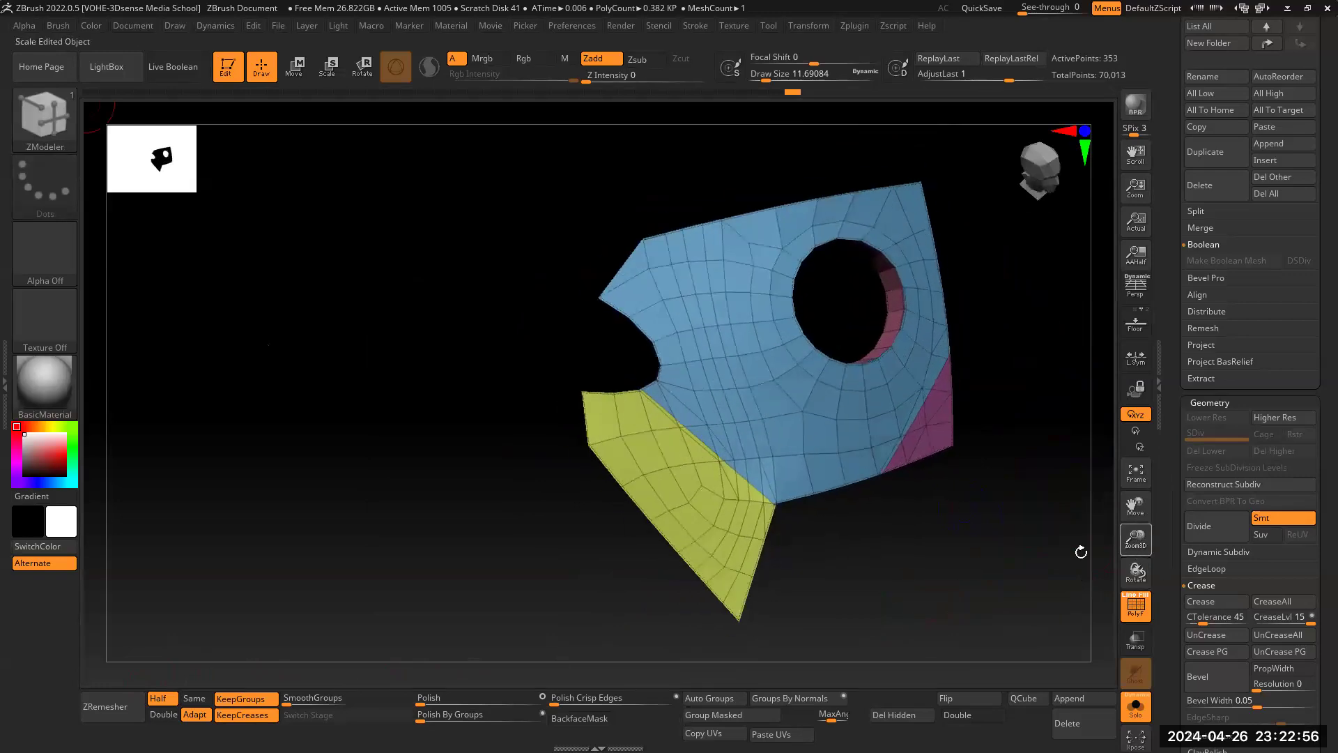
key("ctrl+w")
key("ctrl+w")
left_click_drag(1002, 578, 968, 564)
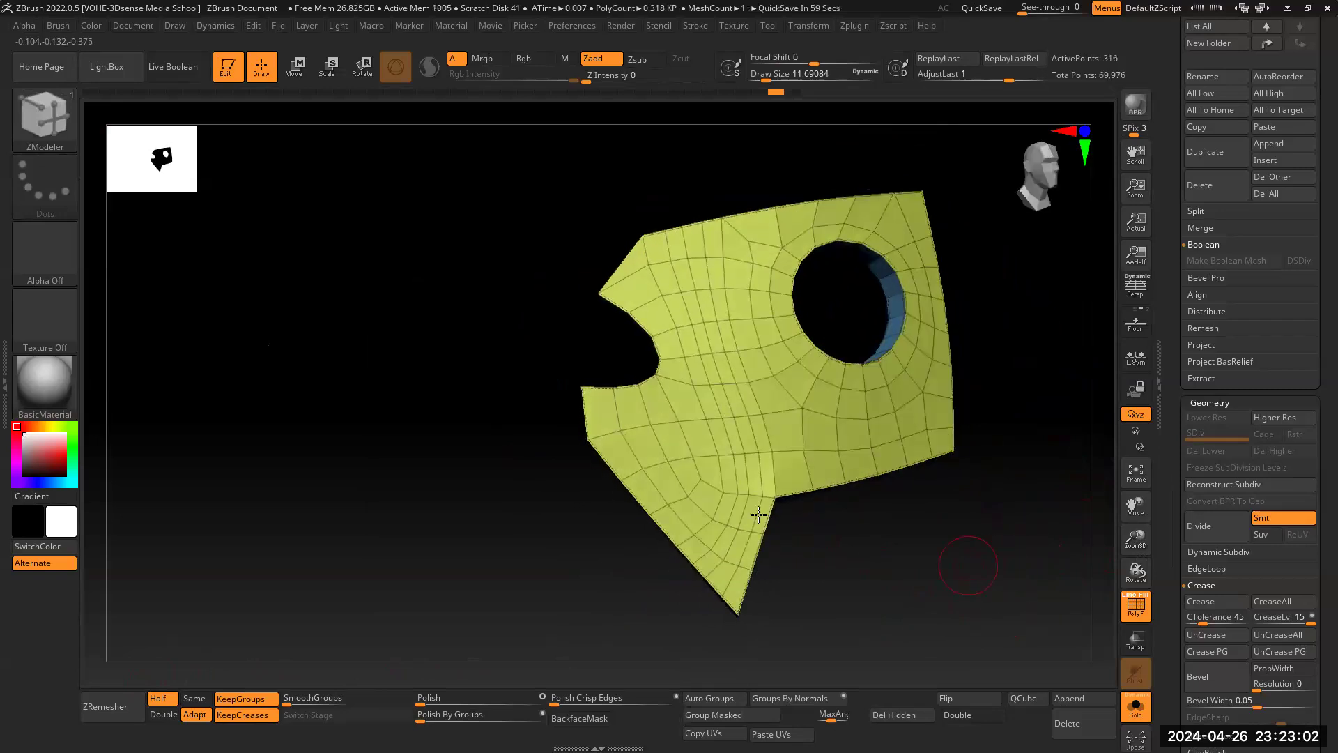
Step: Try sliding the crowded edge loops near the lower inner corner with Slide EdgeLoop Complete, and undo the slides
key("space")
left_click(809, 330)
left_click(718, 468)
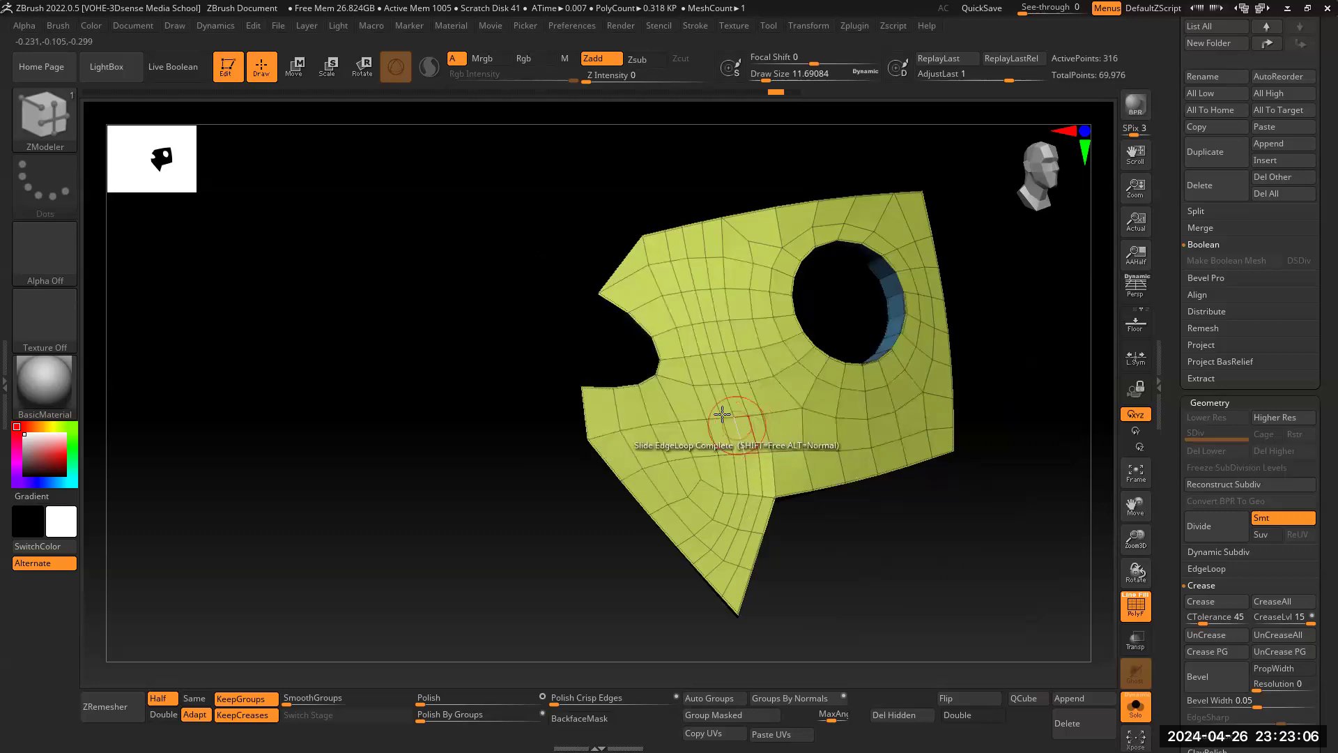
key("ctrl+z")
key("ctrl+shift+z")
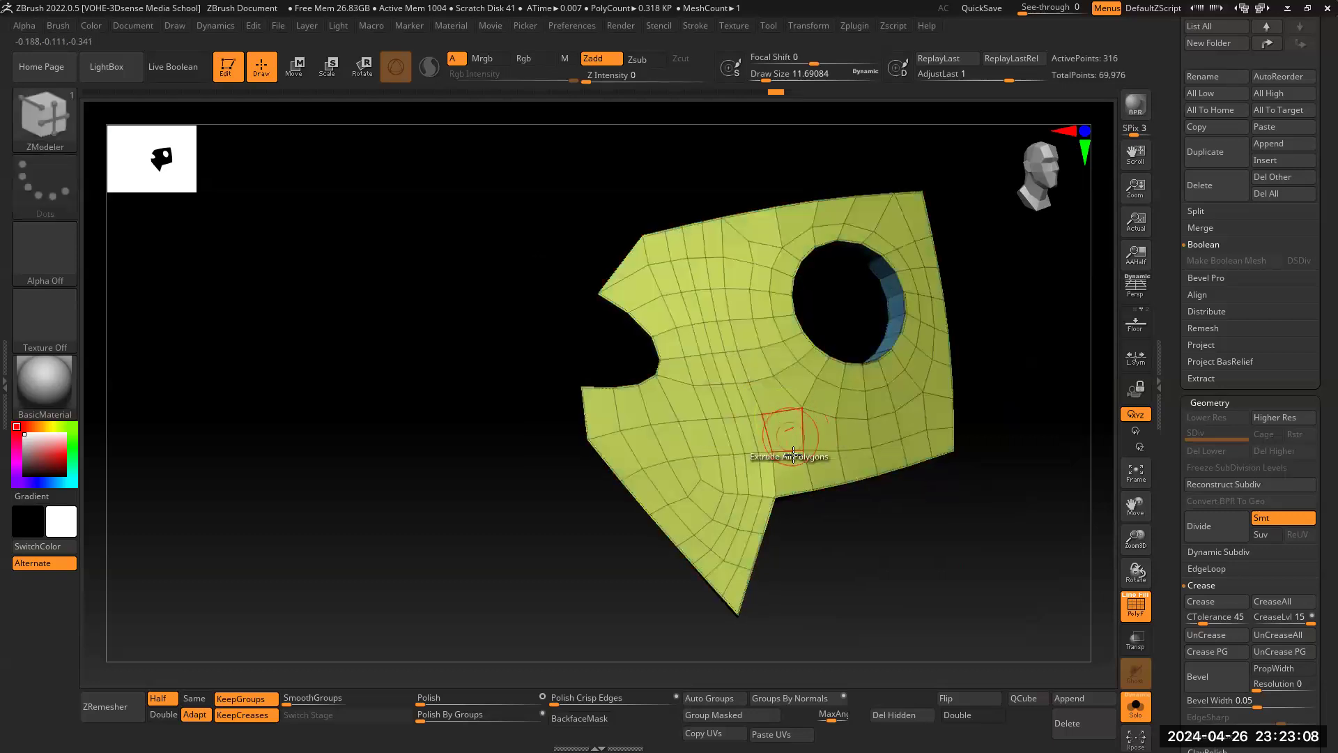
left_click_drag(793, 461, 794, 426)
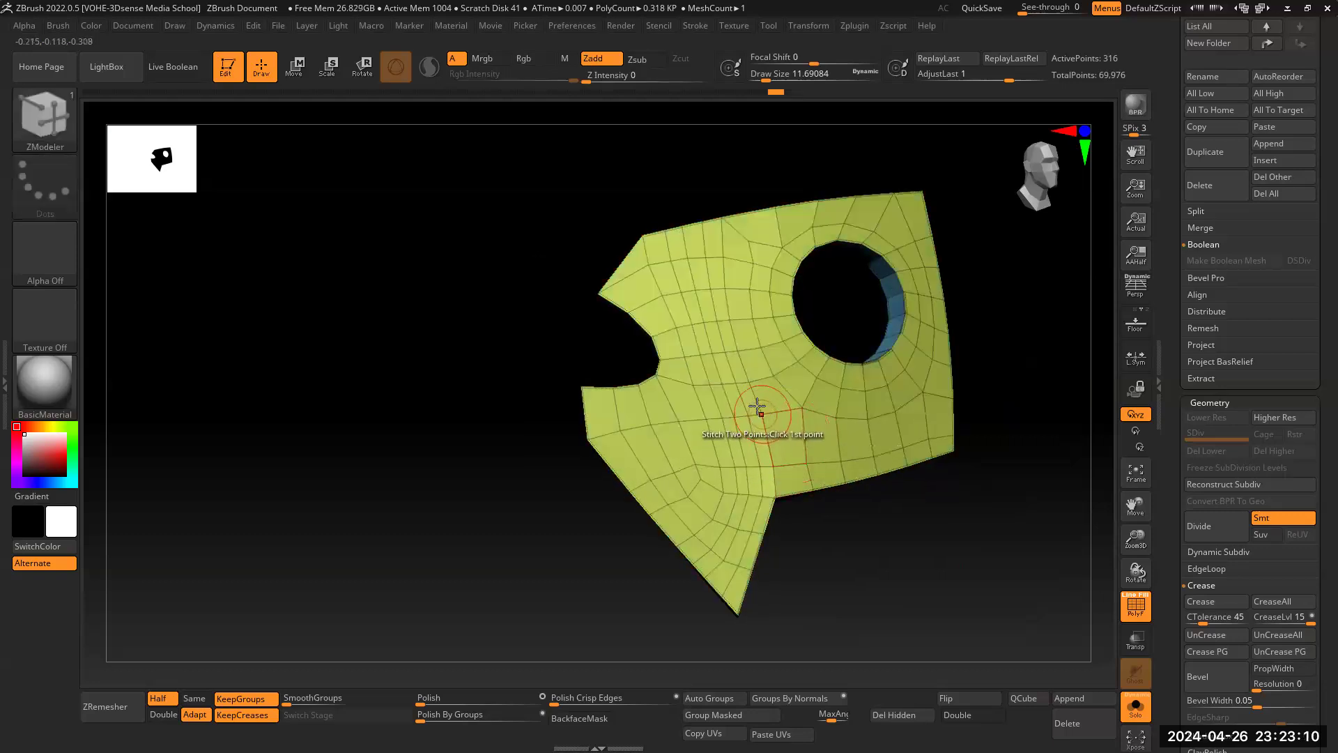
key("ctrl+z")
key("ctrl+z")
key("ctrl+shift+z")
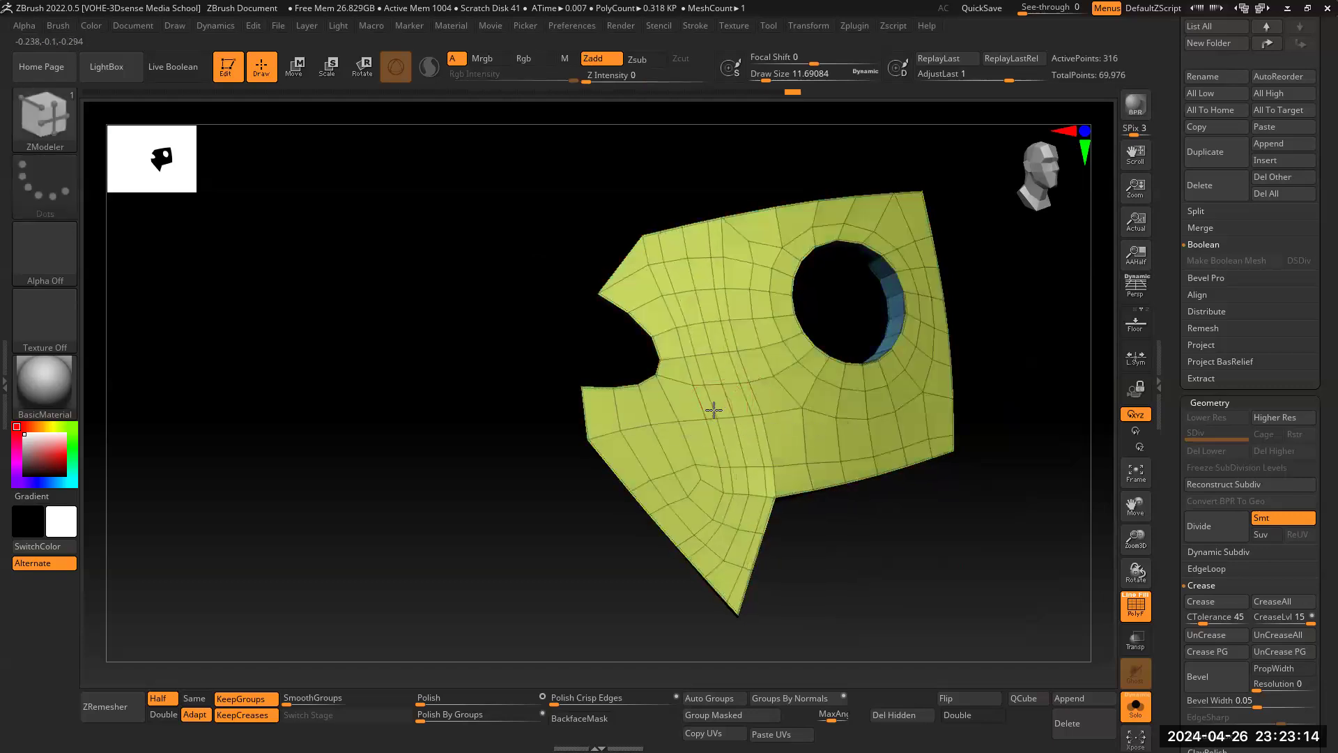
Step: Delete three surplus edge loops running through the panel's middle and lower corner using Delete EdgeLoop Complete
key("space")
left_click(567, 397)
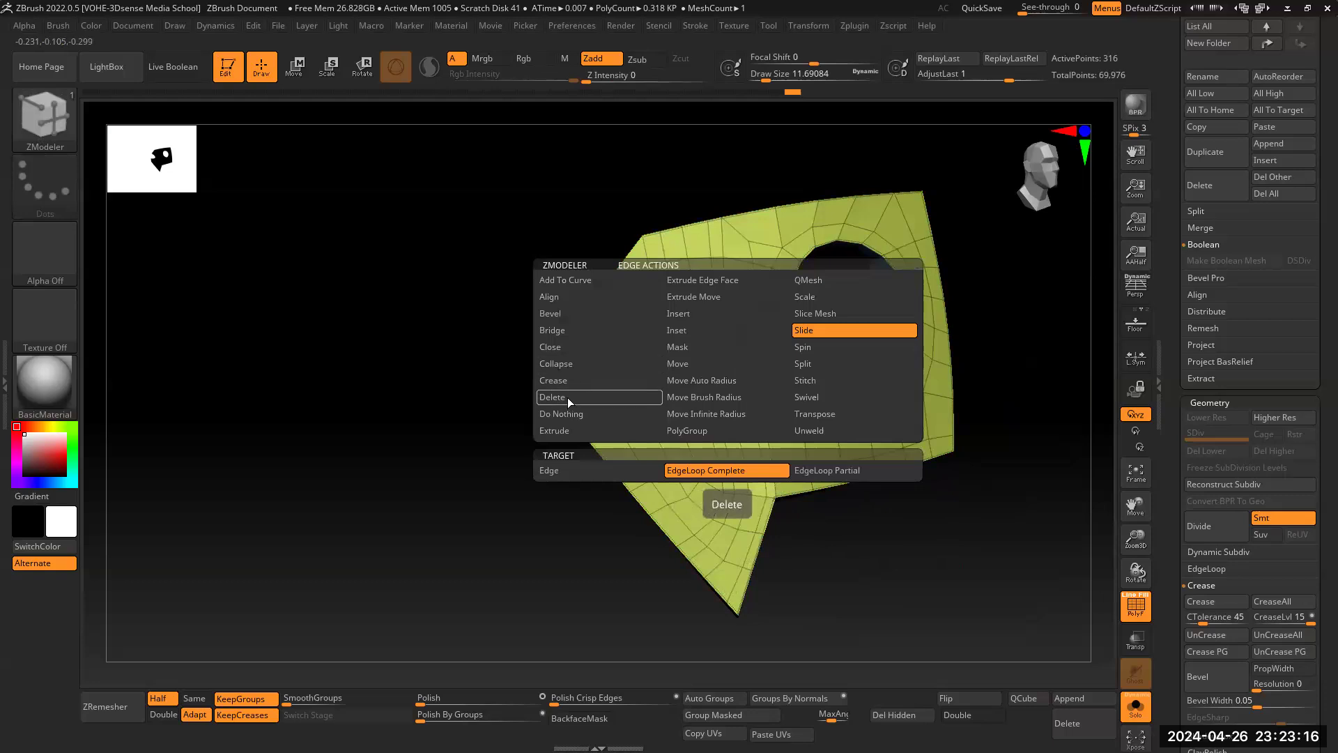
left_click(724, 469)
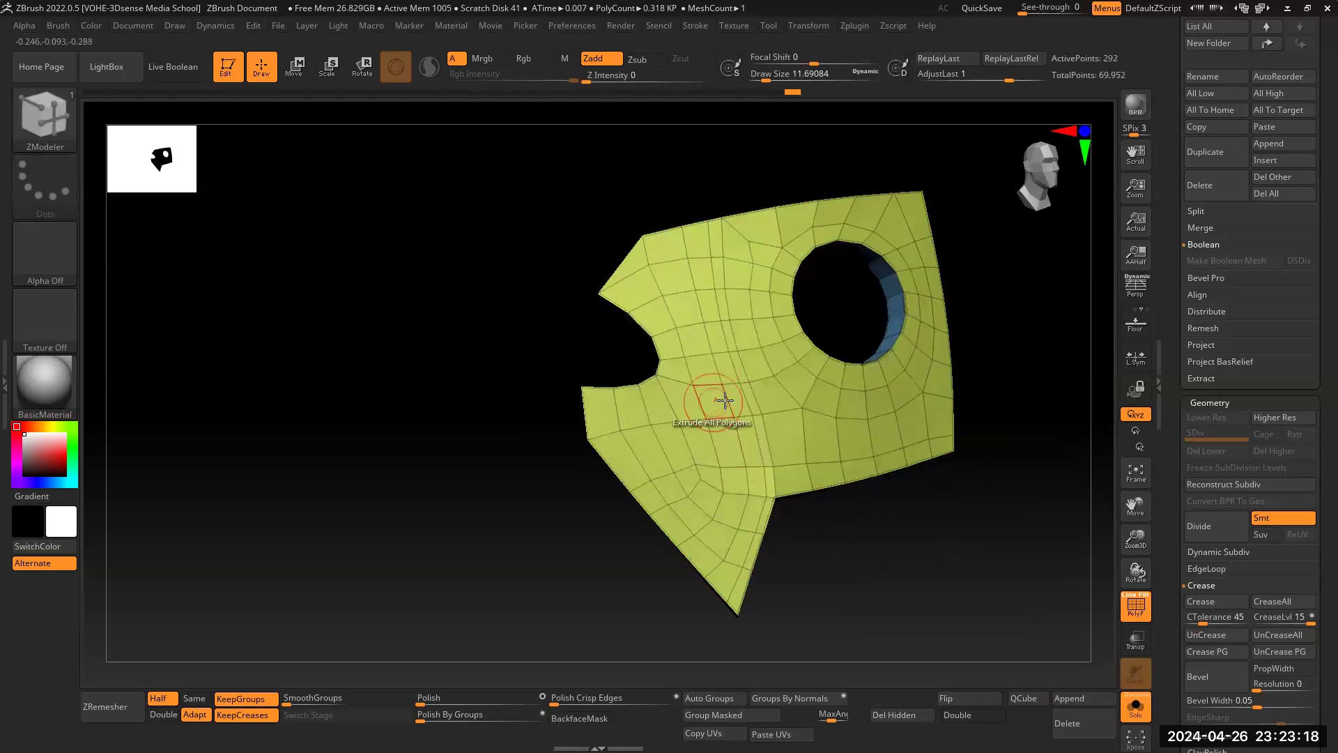
left_click(745, 412)
left_click_drag(1023, 577, 1004, 561)
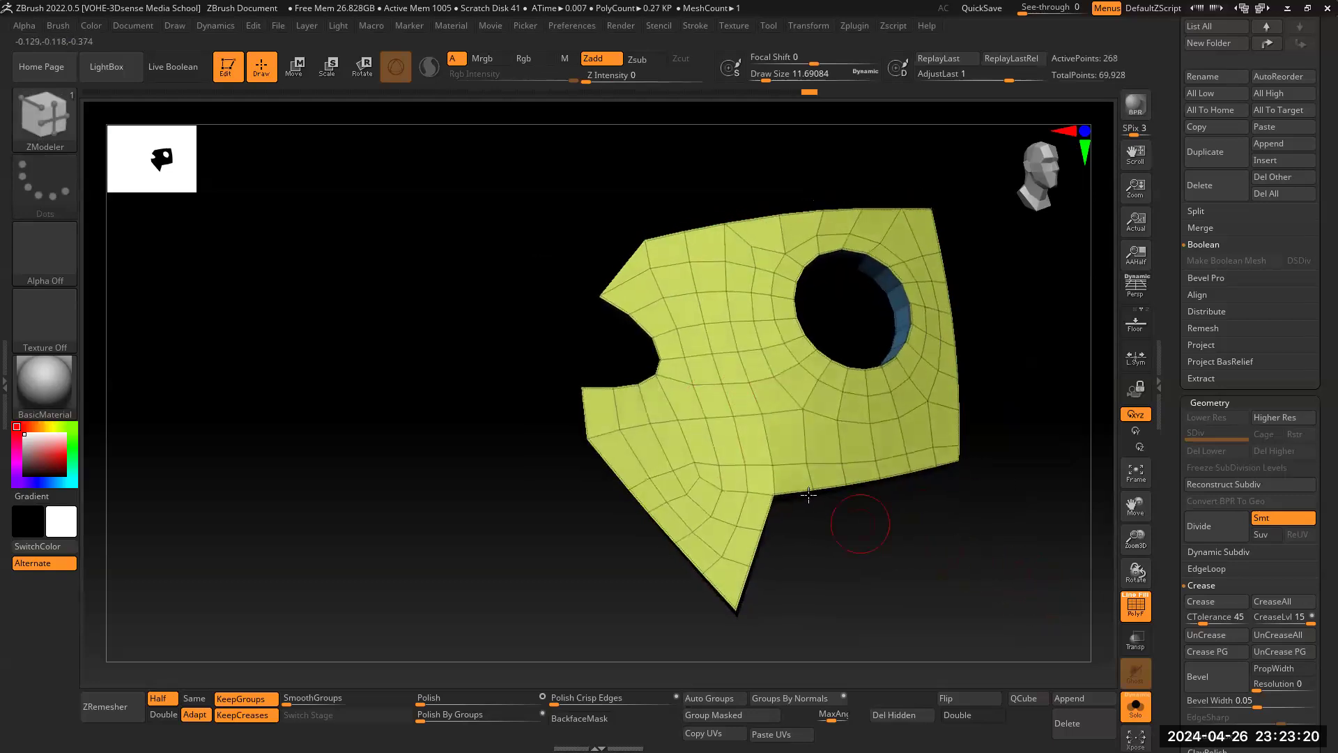
left_click(788, 463)
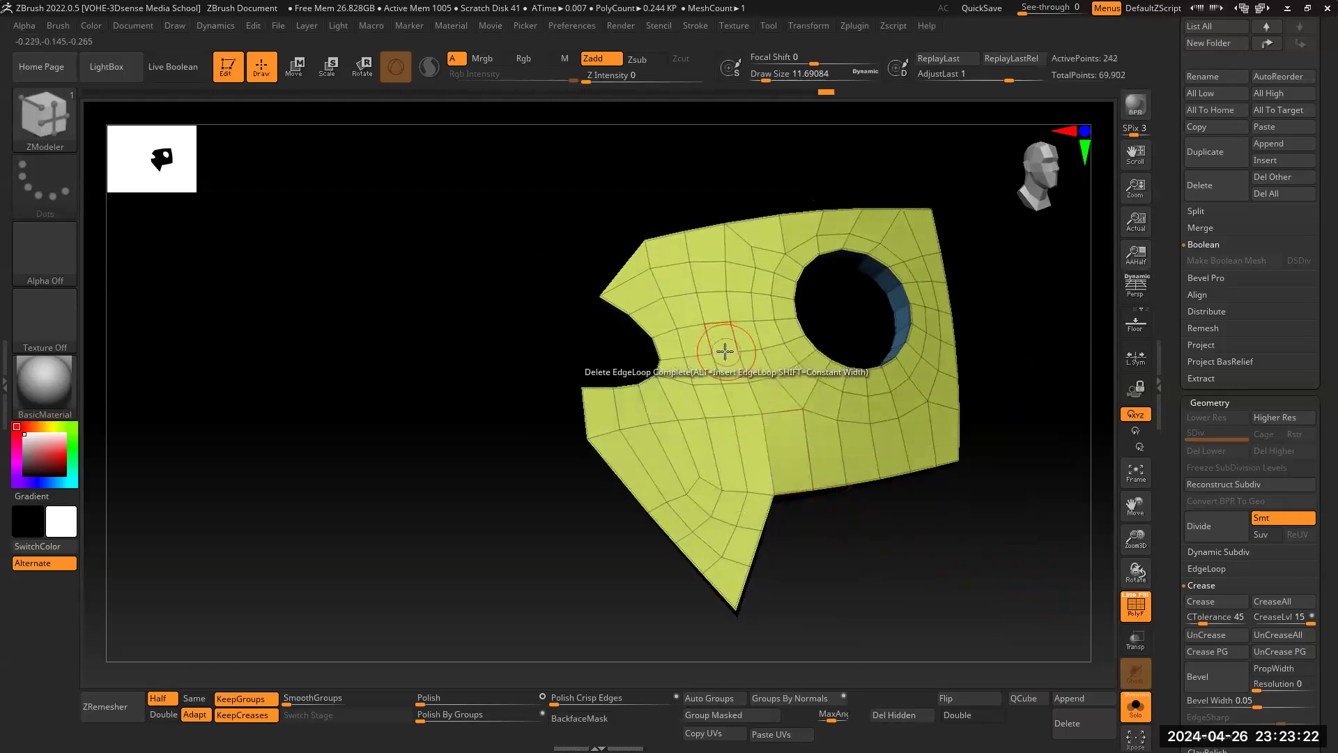
Step: Try deleting edge loops between the notch and the hole, and undo the deletion
left_click(714, 313)
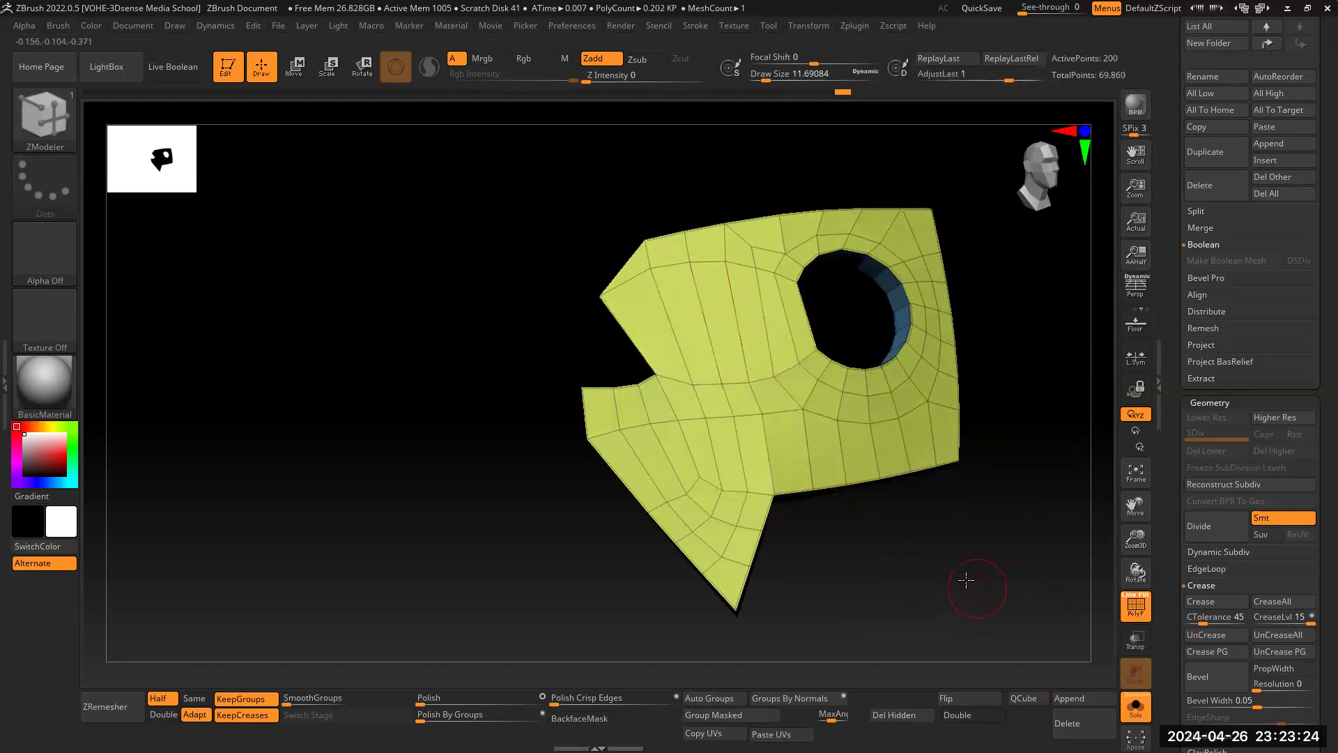
key("ctrl+z")
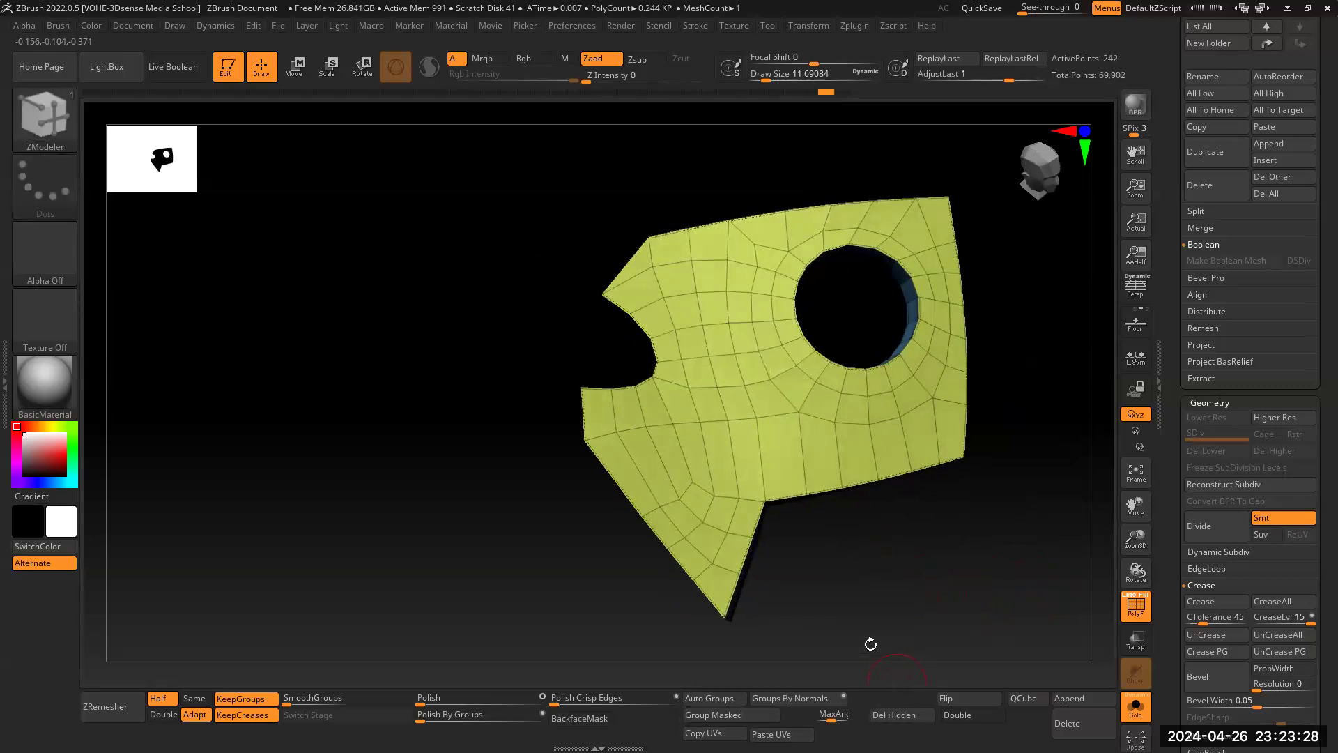
left_click_drag(961, 536, 957, 566)
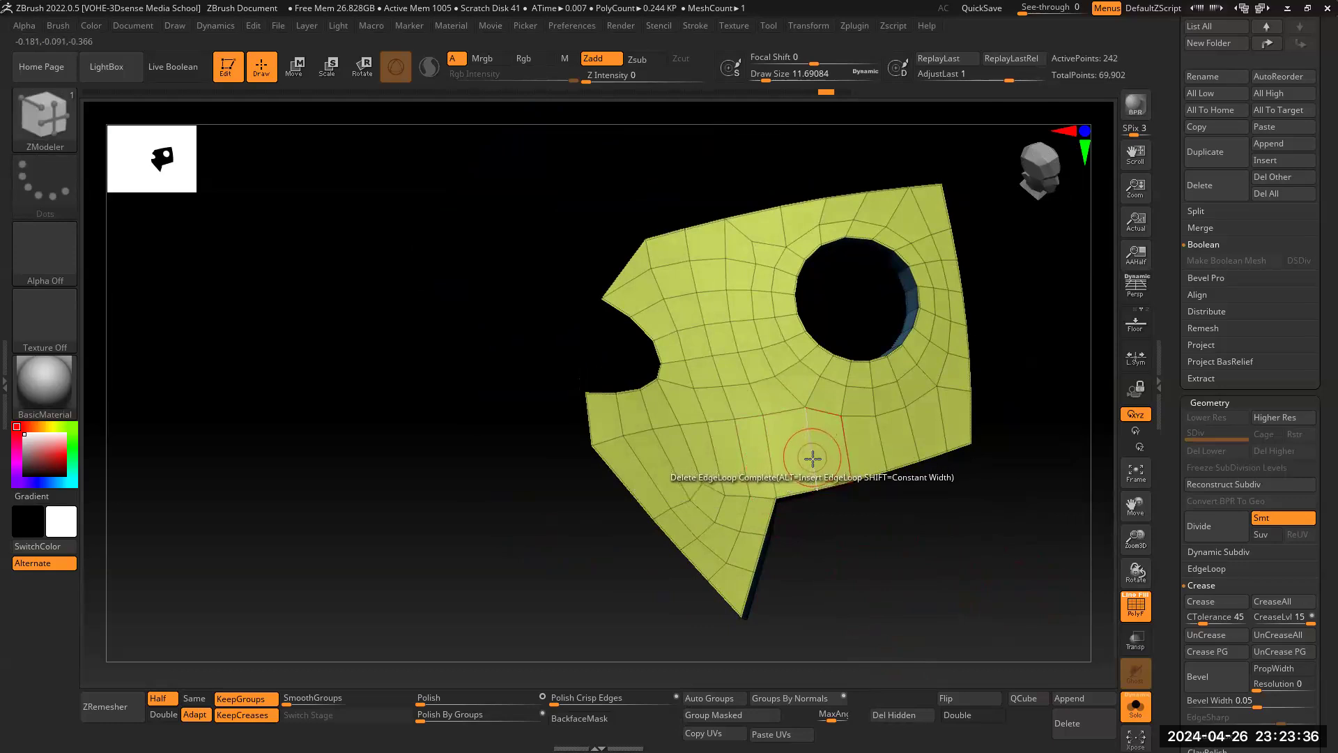
mouse_move(951, 591)
left_mouse_down()
mouse_move(971, 556)
mouse_move(968, 579)
left_mouse_up()
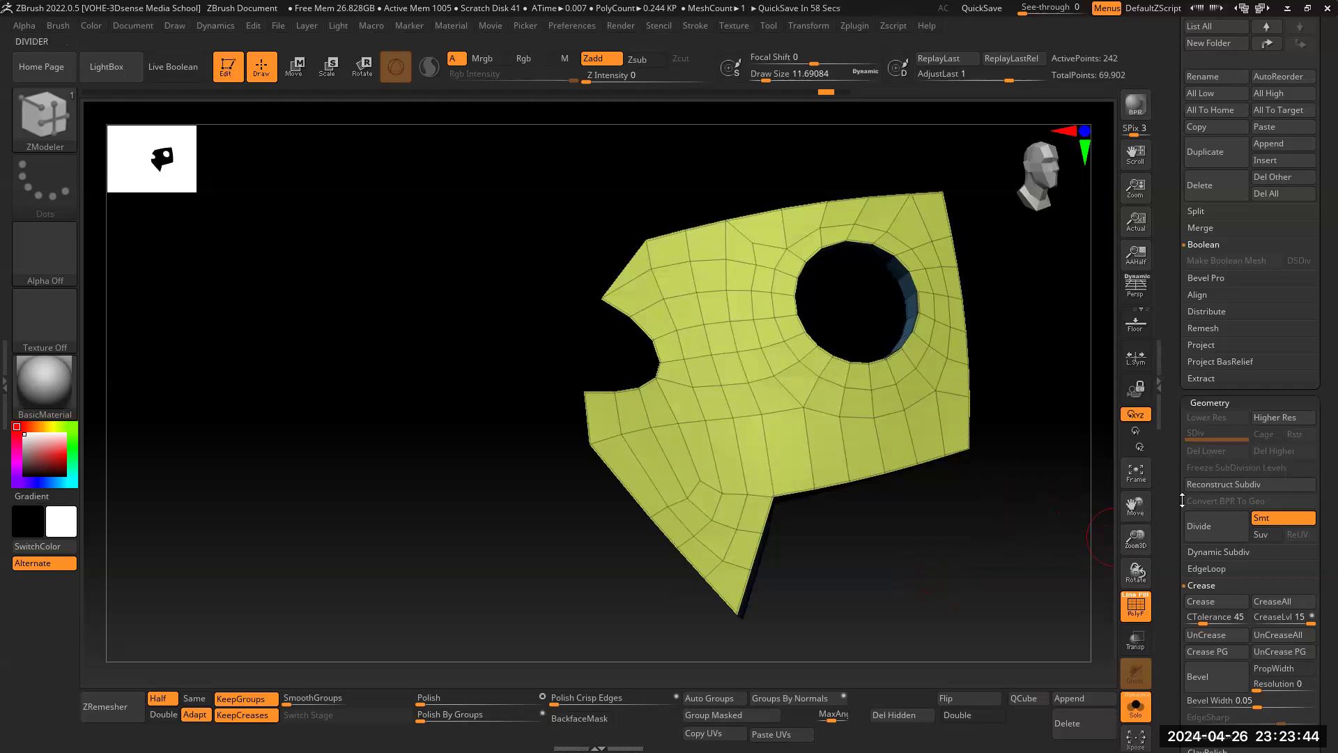
Step: Switch to the mouth_plate tool, turn off Solo and show the complete Gundam head
scroll(1168, 483, "up", 5)
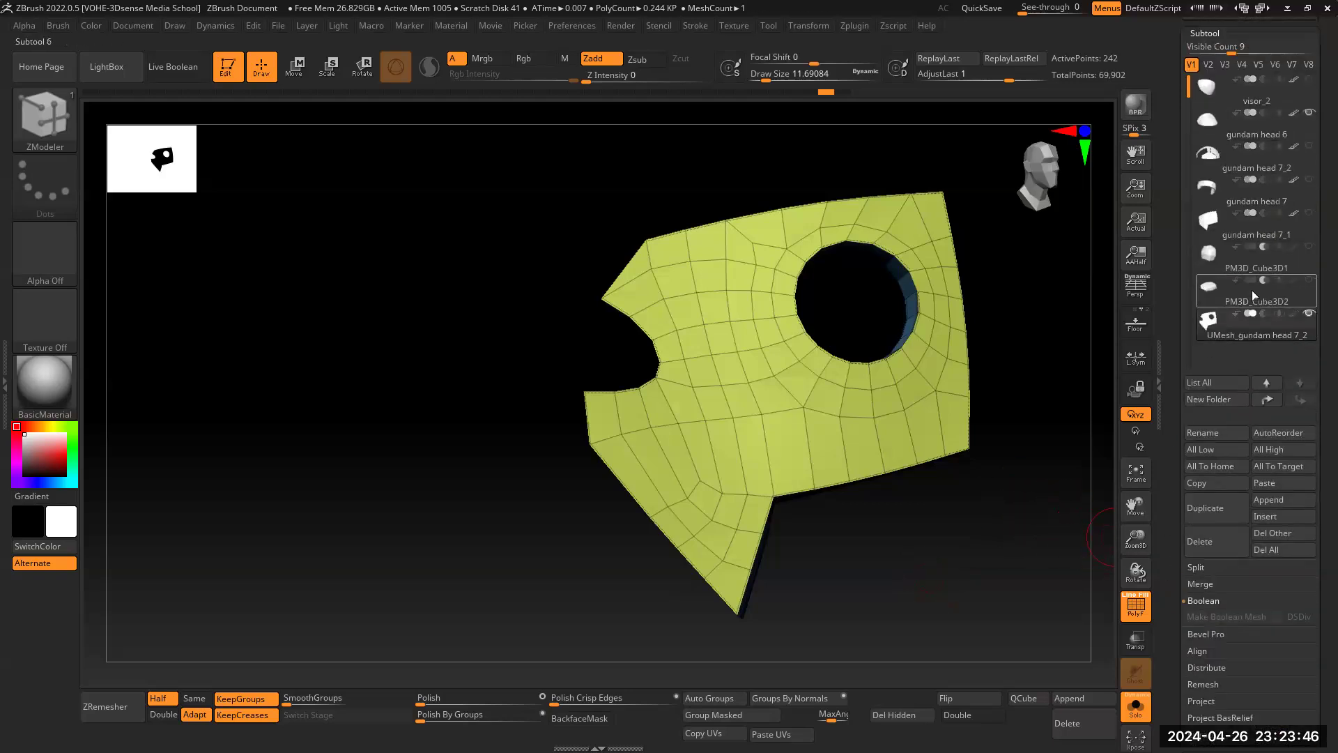
mouse_move(1256, 280)
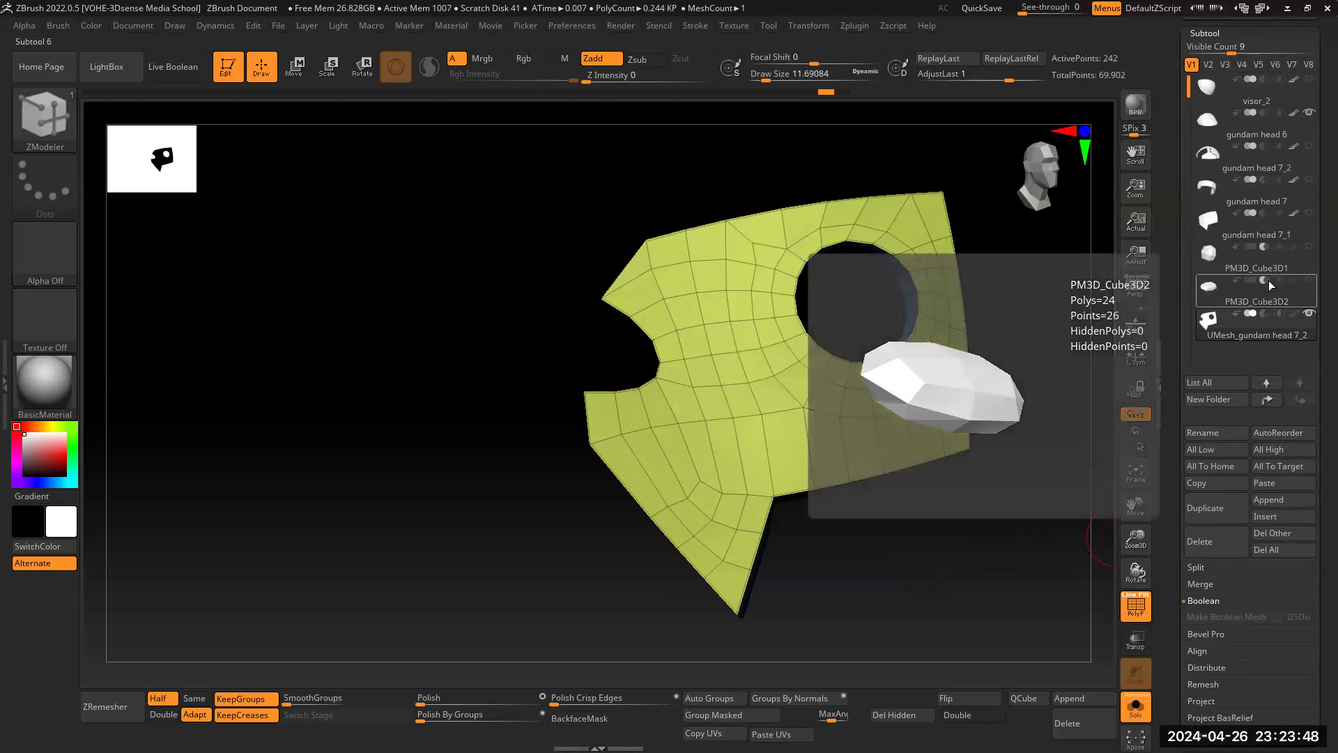
left_click_drag(1036, 437, 1084, 488)
mouse_move(1135, 540)
left_mouse_down()
mouse_move(1135, 508)
mouse_move(1119, 559)
left_mouse_up()
mouse_move(1026, 491)
left_mouse_down()
mouse_move(1013, 508)
mouse_move(1023, 493)
left_mouse_up()
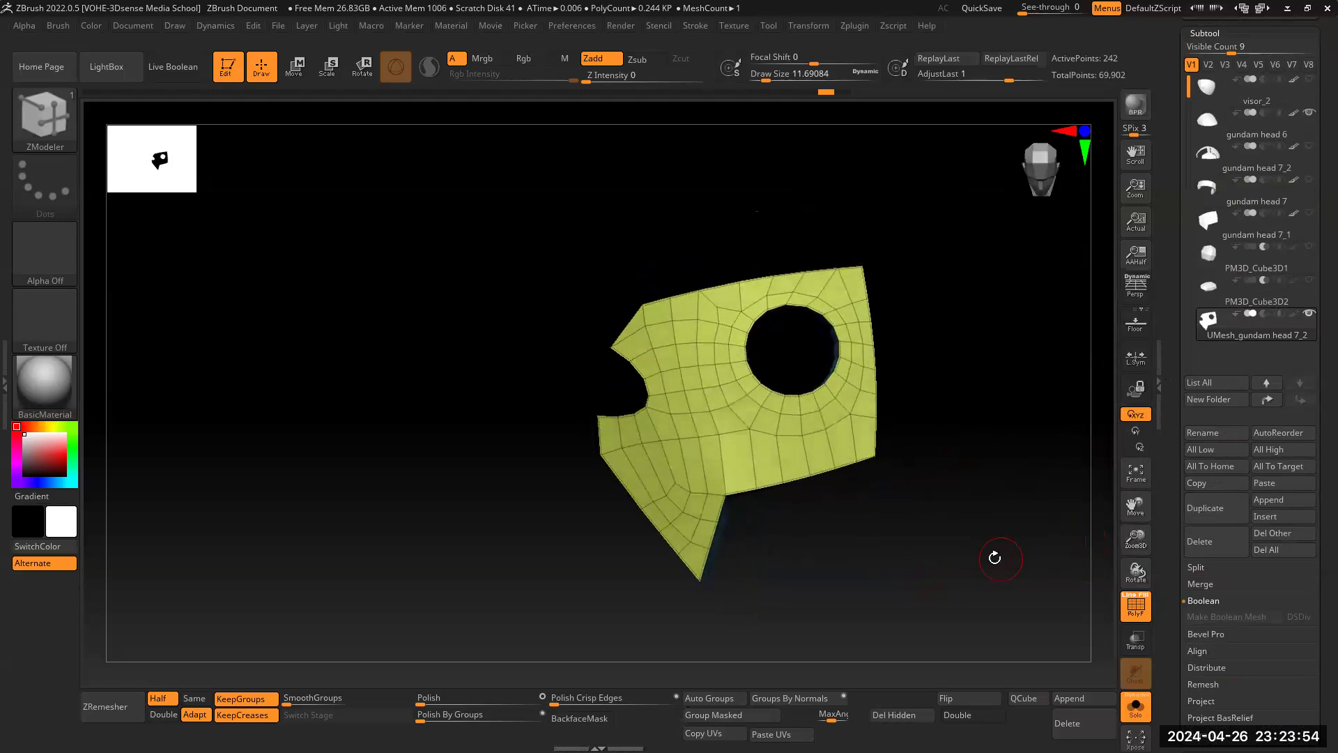
left_click_drag(1168, 332, 1171, 369)
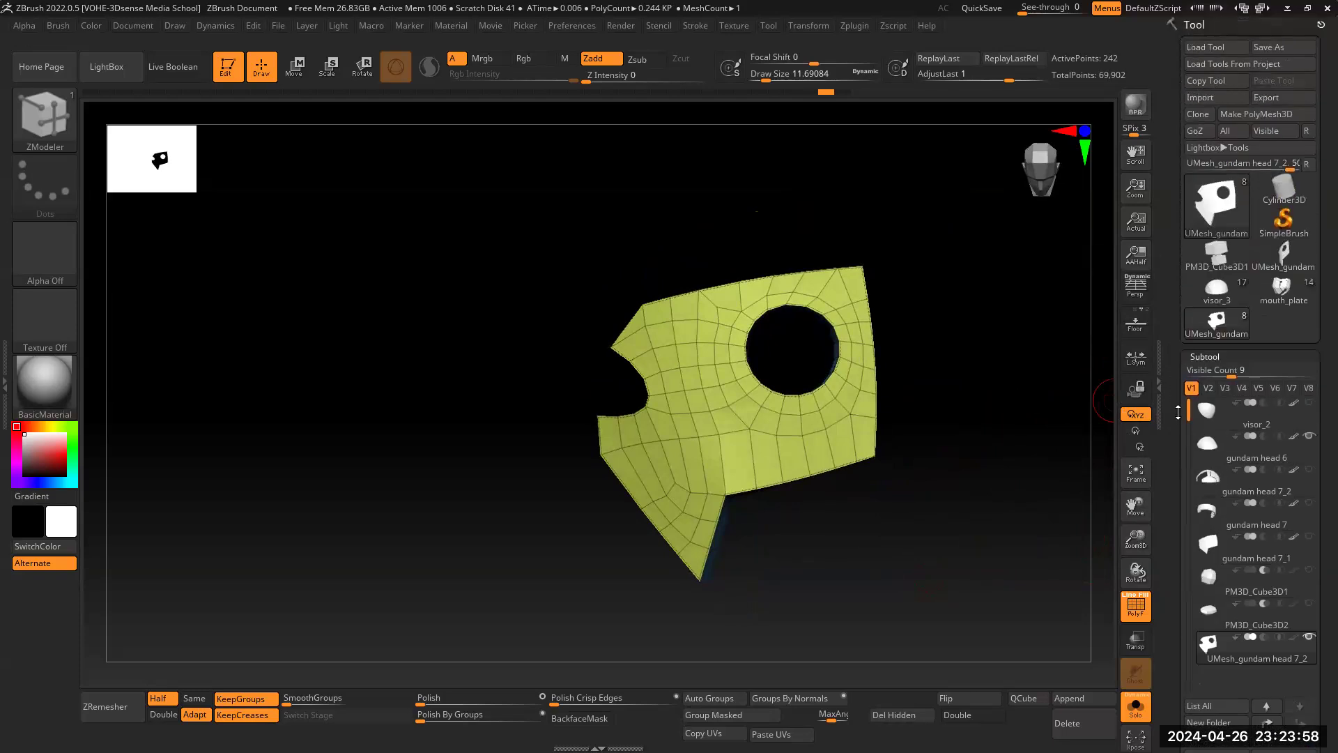
left_click(1281, 287)
left_click_drag(1144, 551, 1007, 446)
left_click(1136, 705)
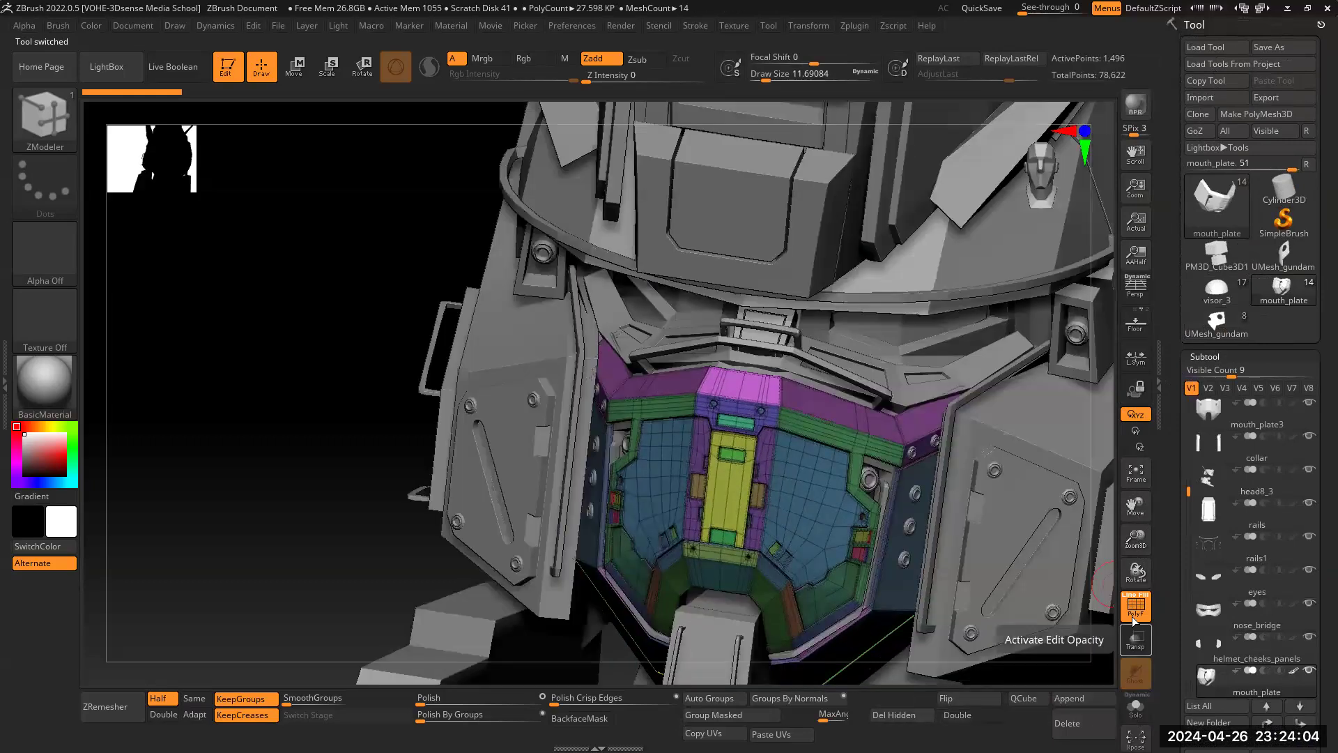
left_click_drag(1137, 540, 1025, 532)
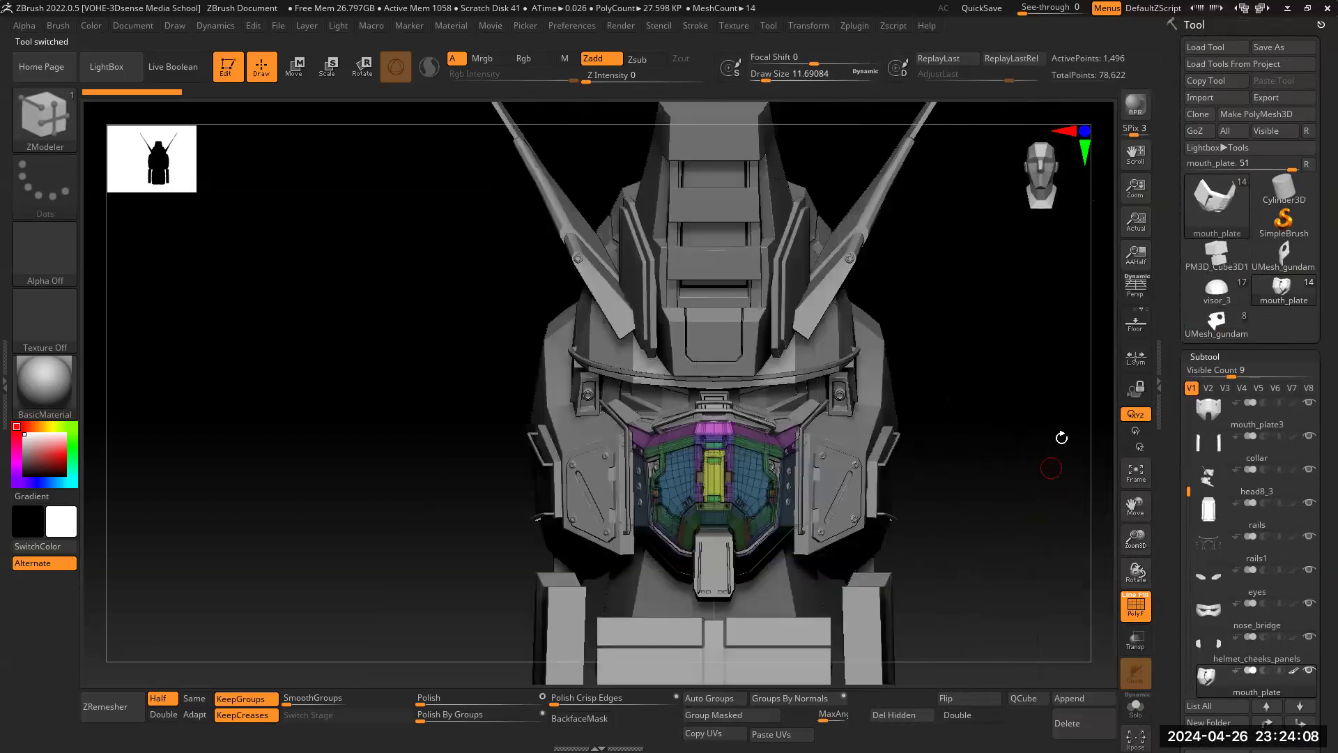